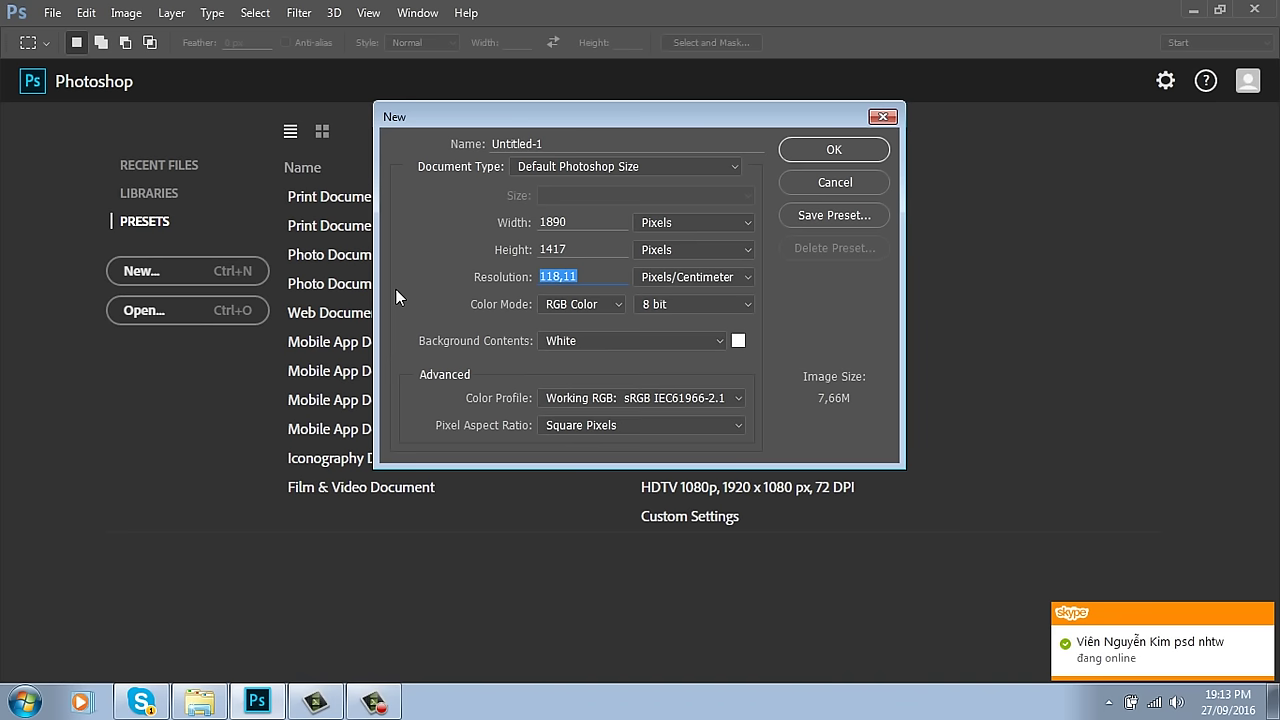
Step: Create a new document 800 pixels wide and 350 pixels high with a resolution of 150 pixels/centimeter
text(150)
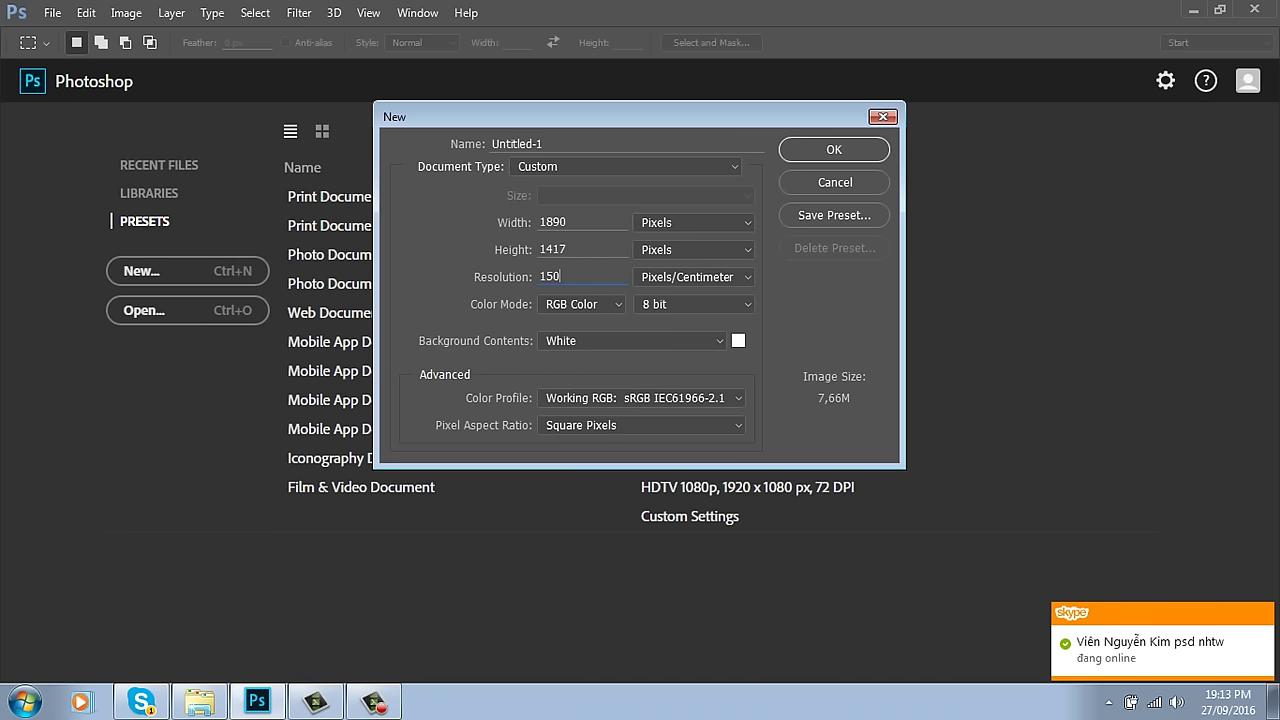
double_click(590, 222)
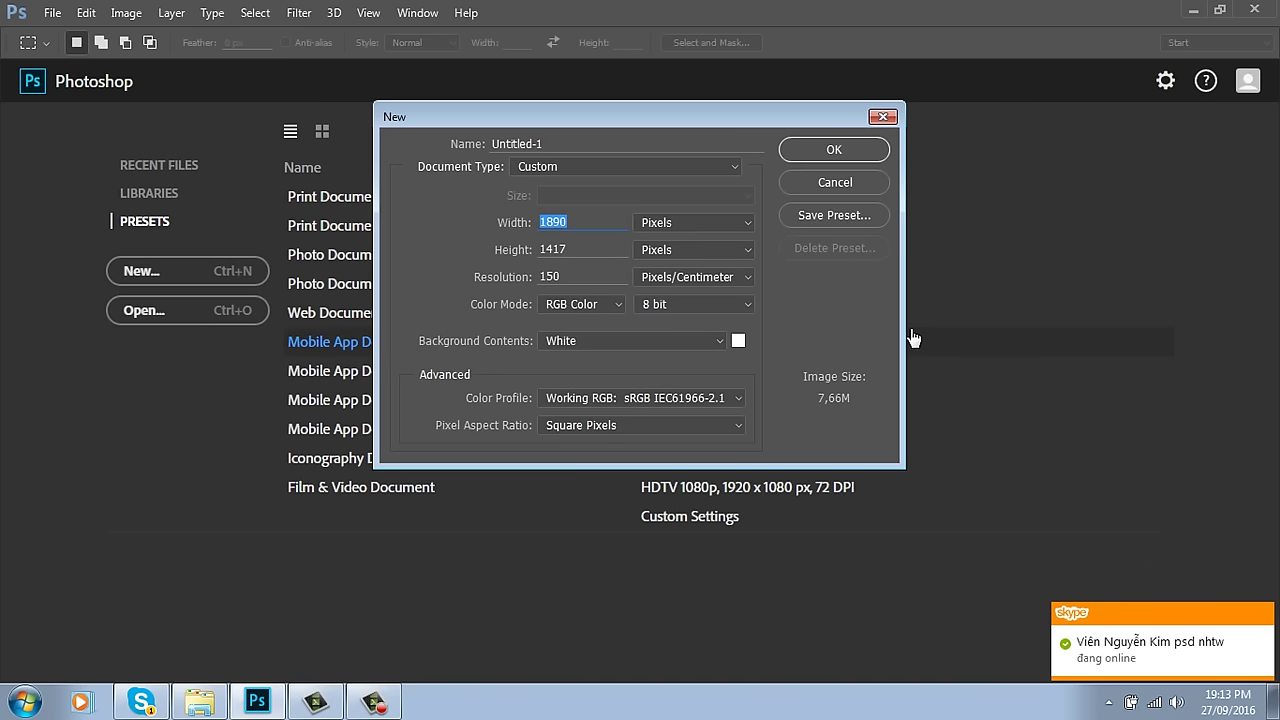
text(800)
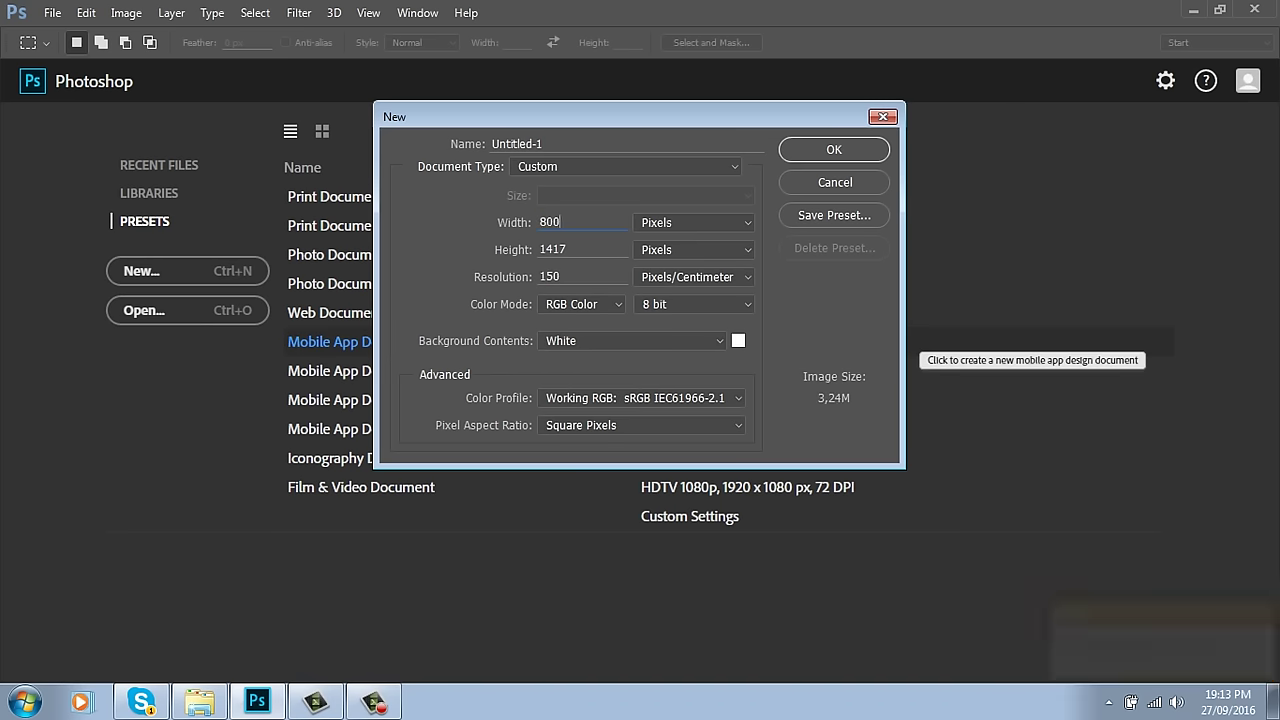
key(Tab)
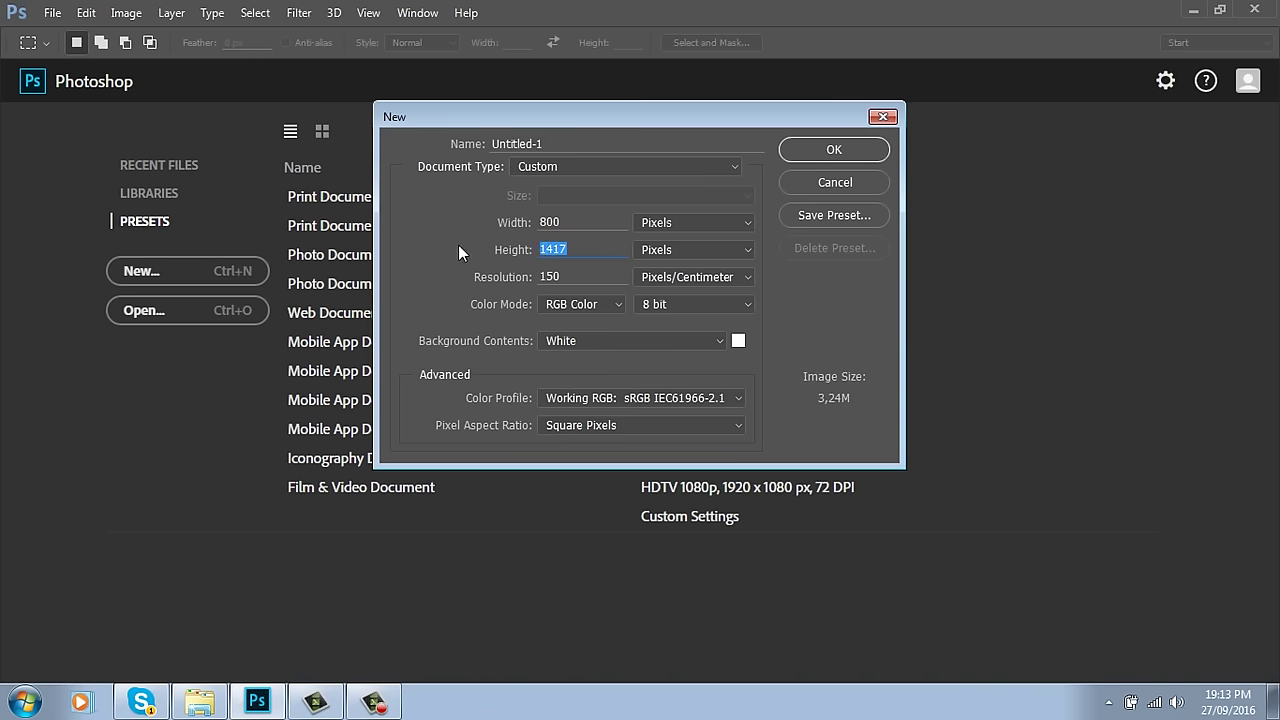
text(350)
click(852, 150)
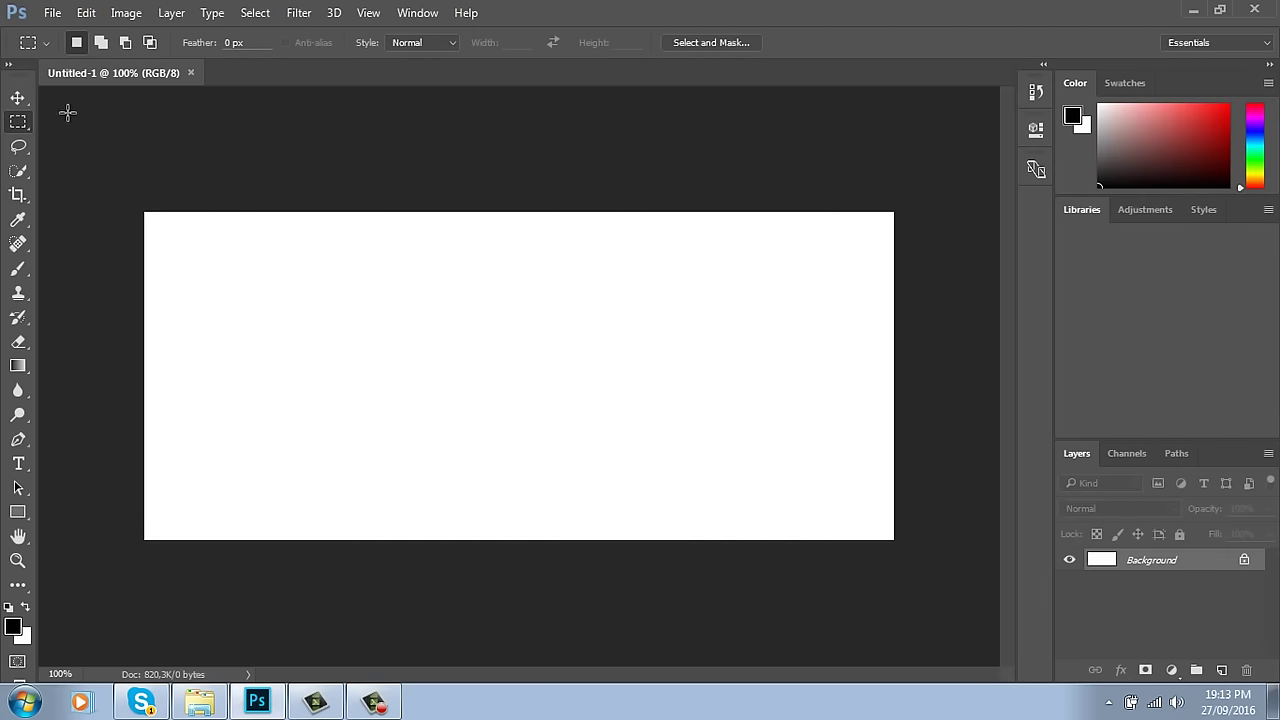
click(17, 97)
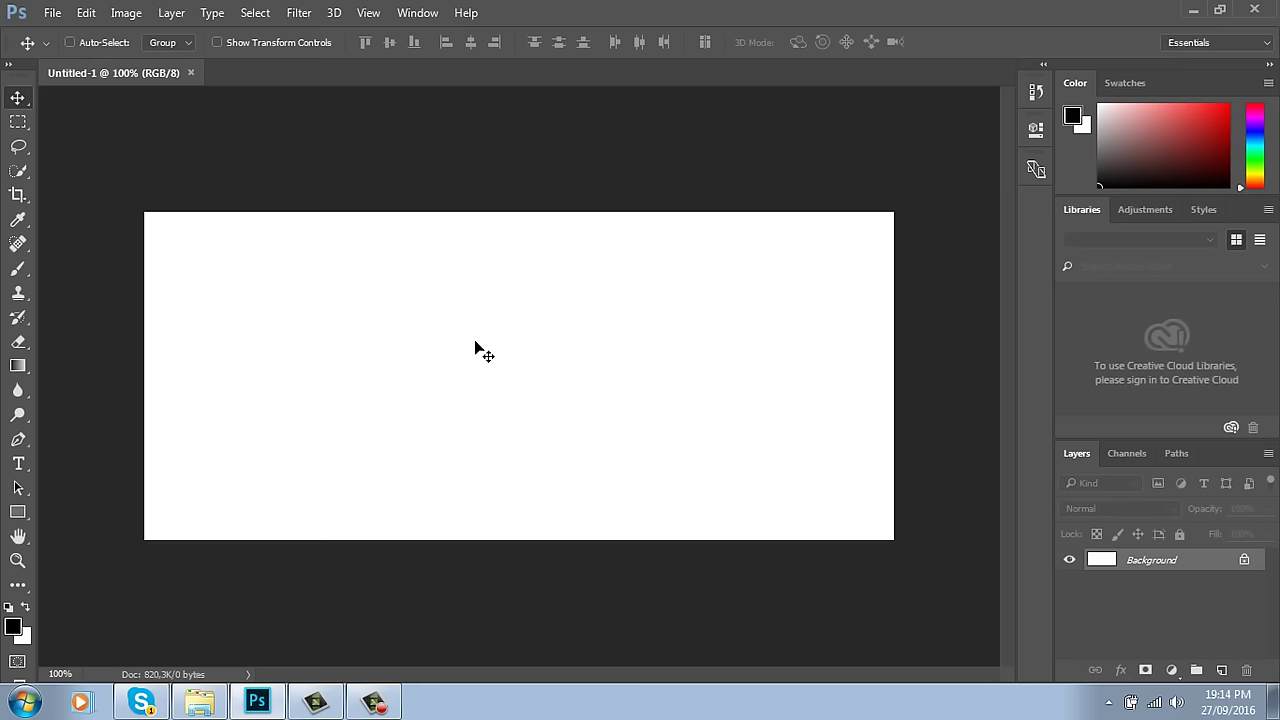
click(18, 121)
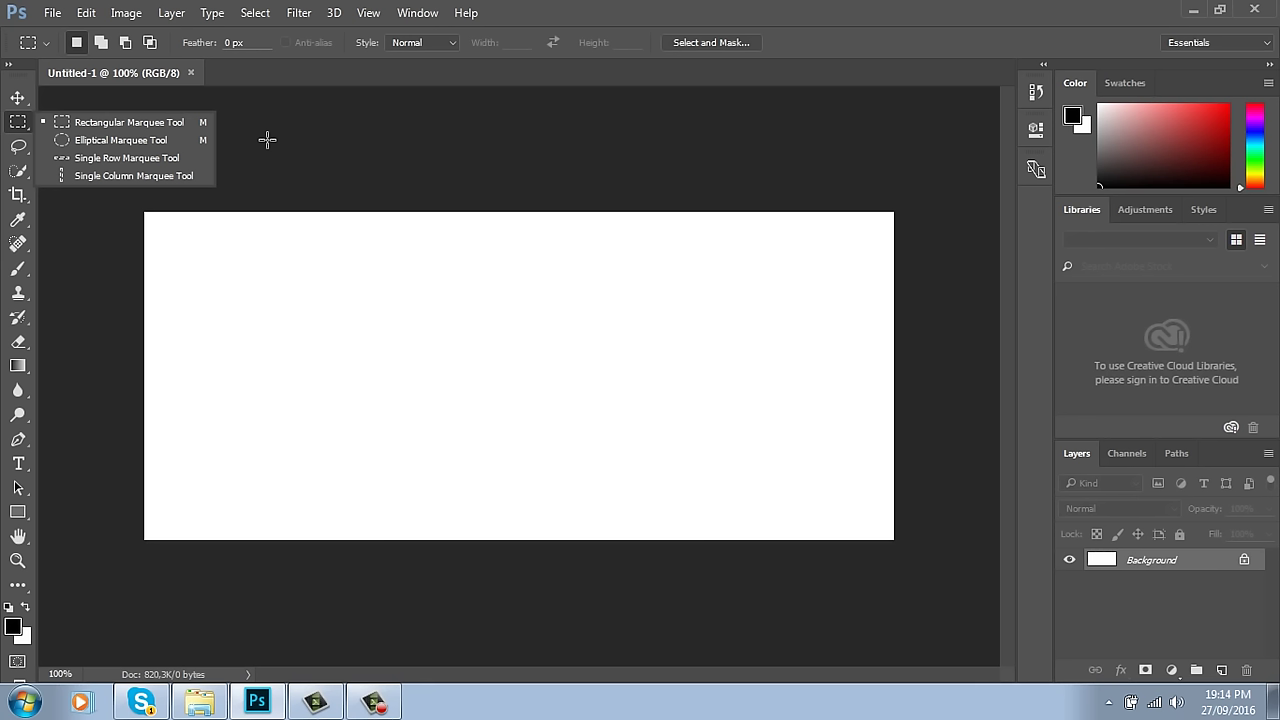
Step: Fill the canvas with a black-to-white linear gradient from its left side to its right side using the Gradient tool
click(23, 371)
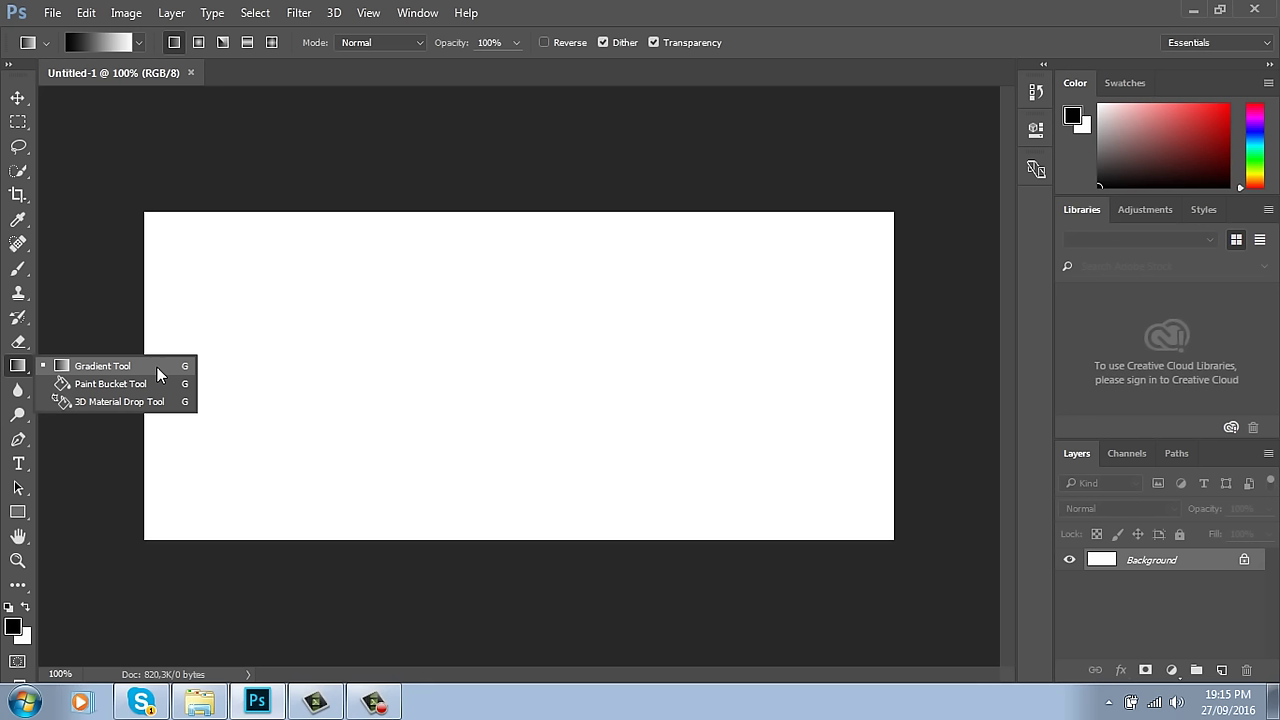
click(157, 367)
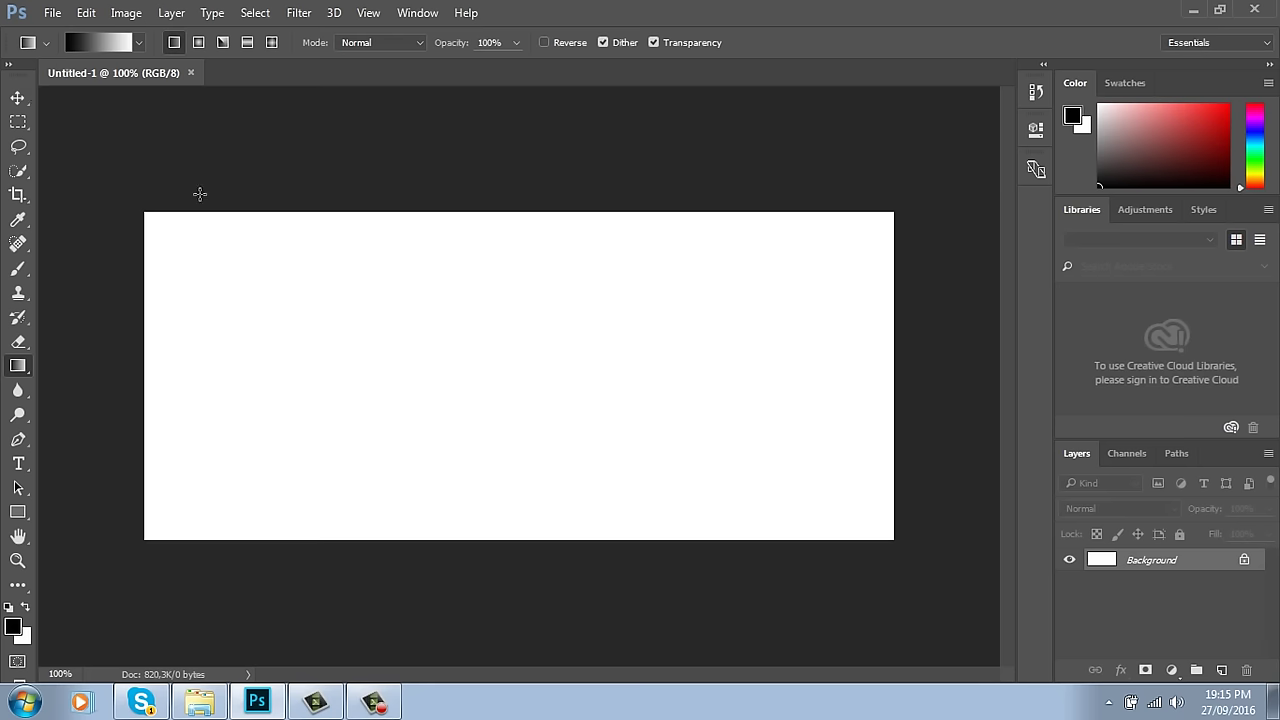
drag(152, 400, 884, 432)
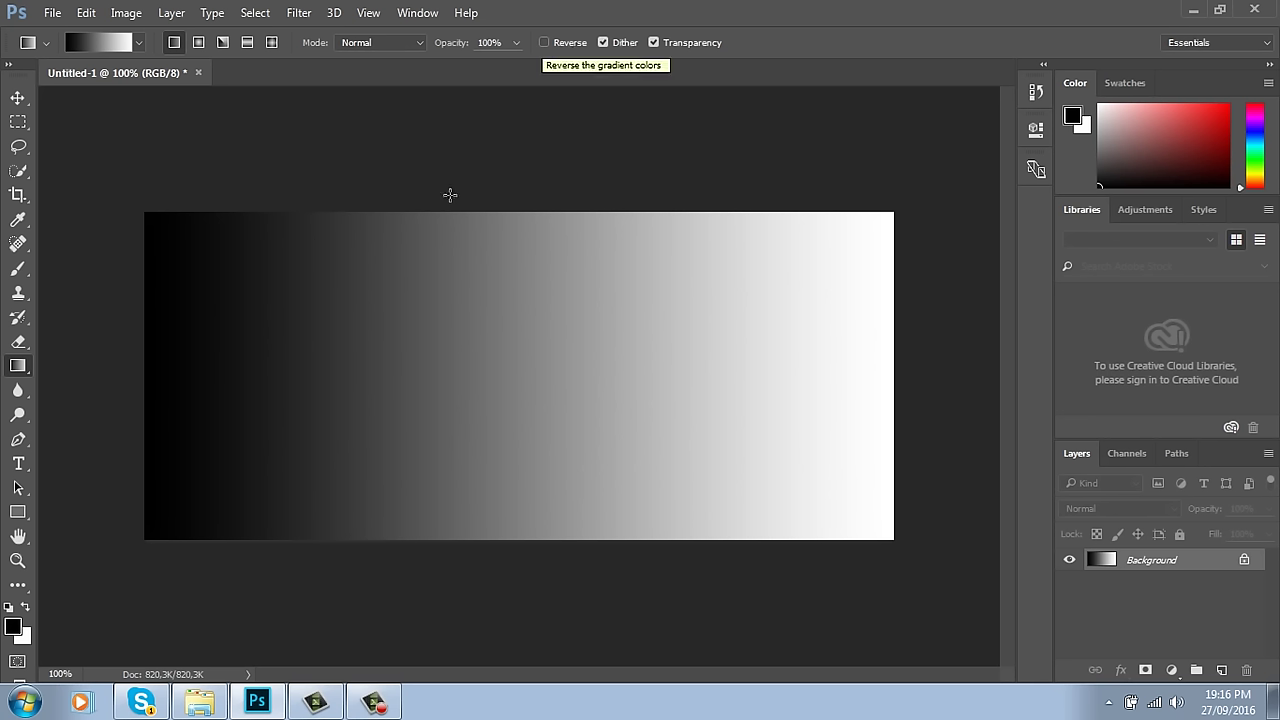
mouse_move(164, 368)
mouse_down()
mouse_move(763, 374)
mouse_move(815, 386)
mouse_up()
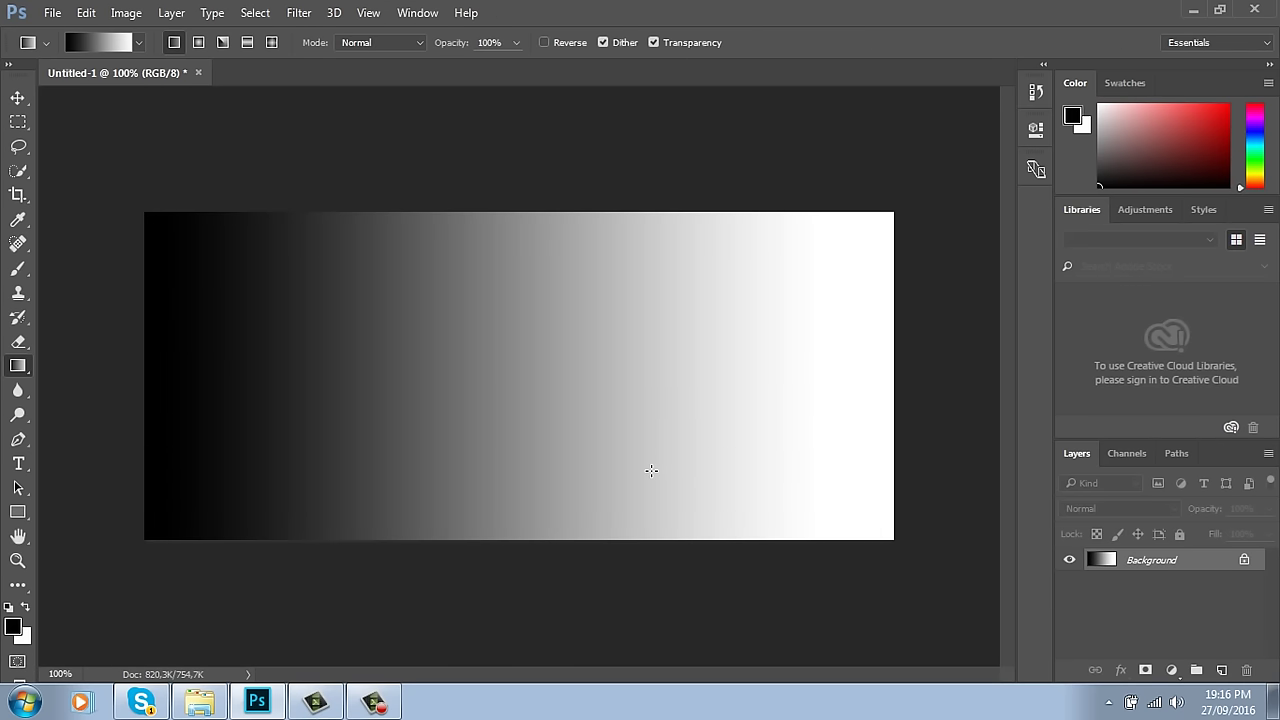
Step: Turn on Reverse and fill the canvas with the linear gradient running from its left side to its right side
click(545, 43)
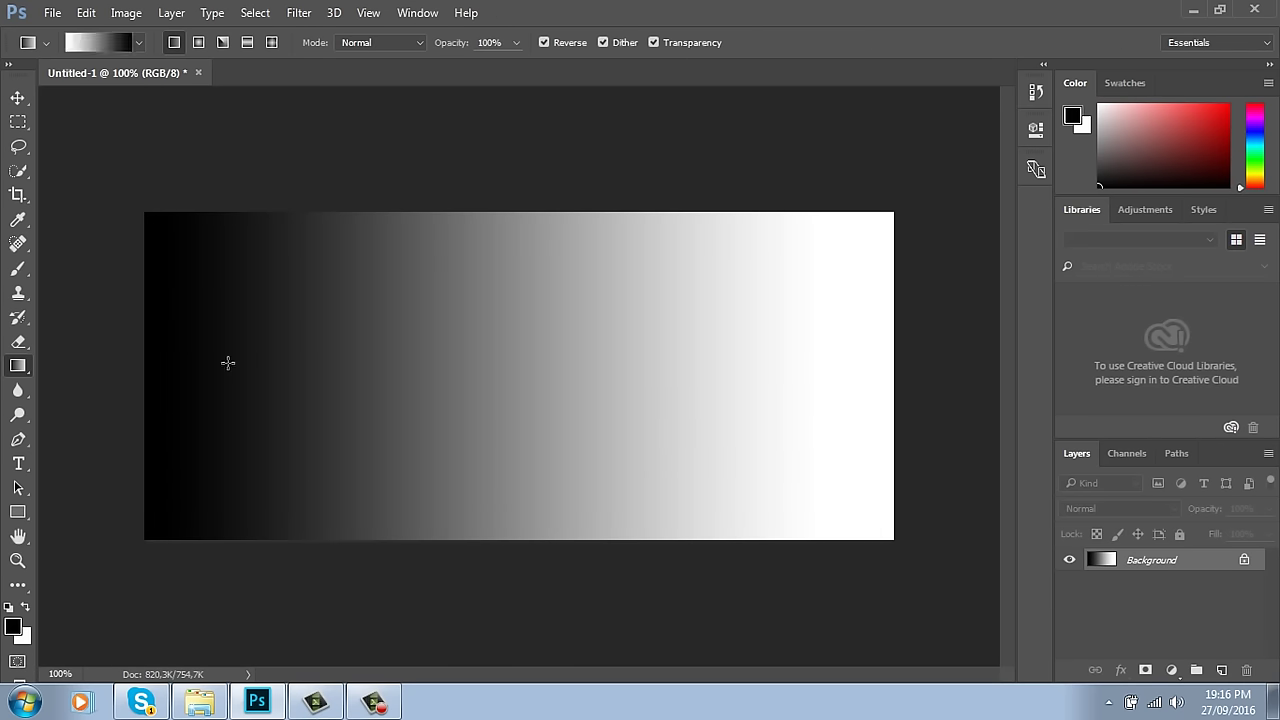
drag(170, 386, 868, 417)
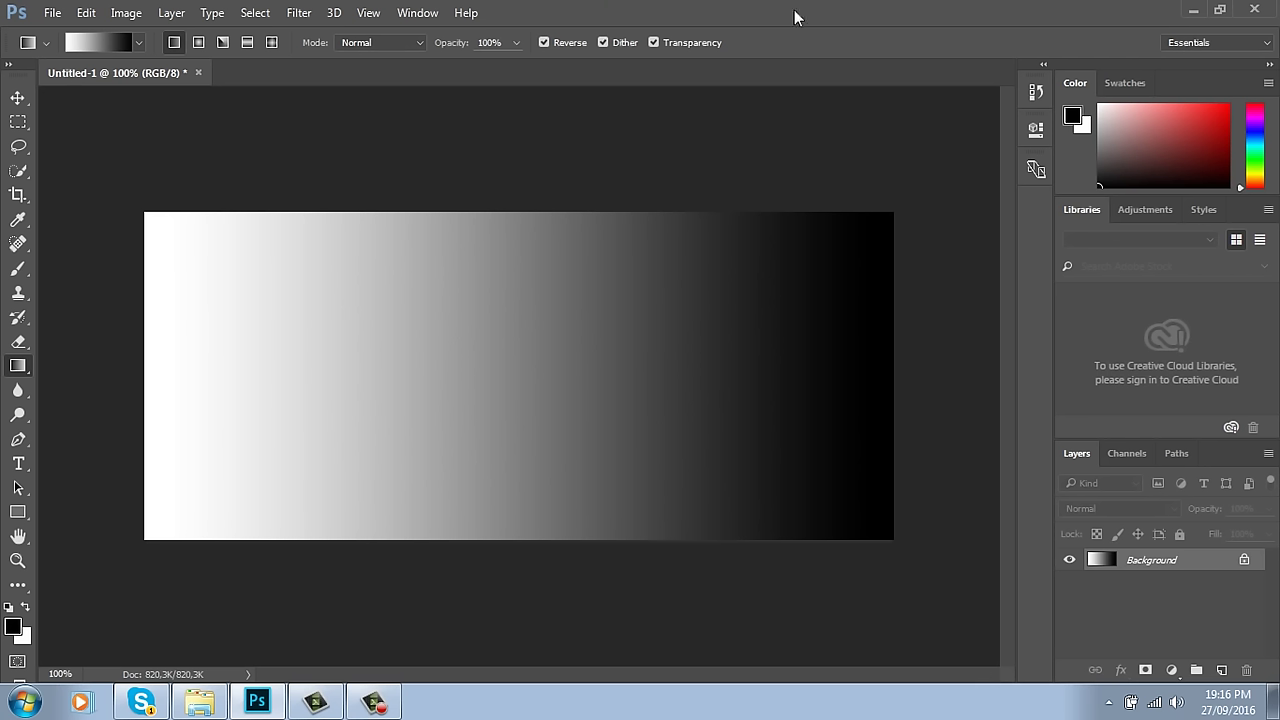
Step: Turn off Reverse and redraw short horizontal linear gradients around the canvas centre, making the black-to-white transition wider each time
click(545, 42)
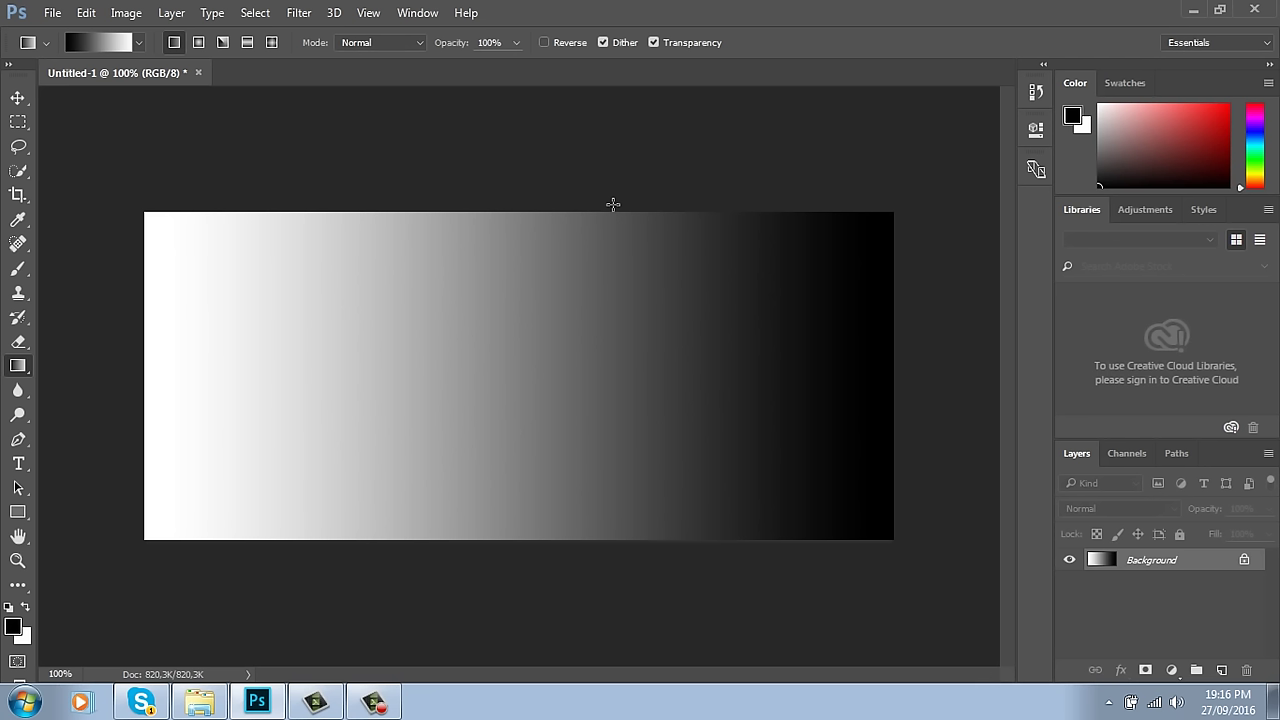
drag(510, 395, 551, 395)
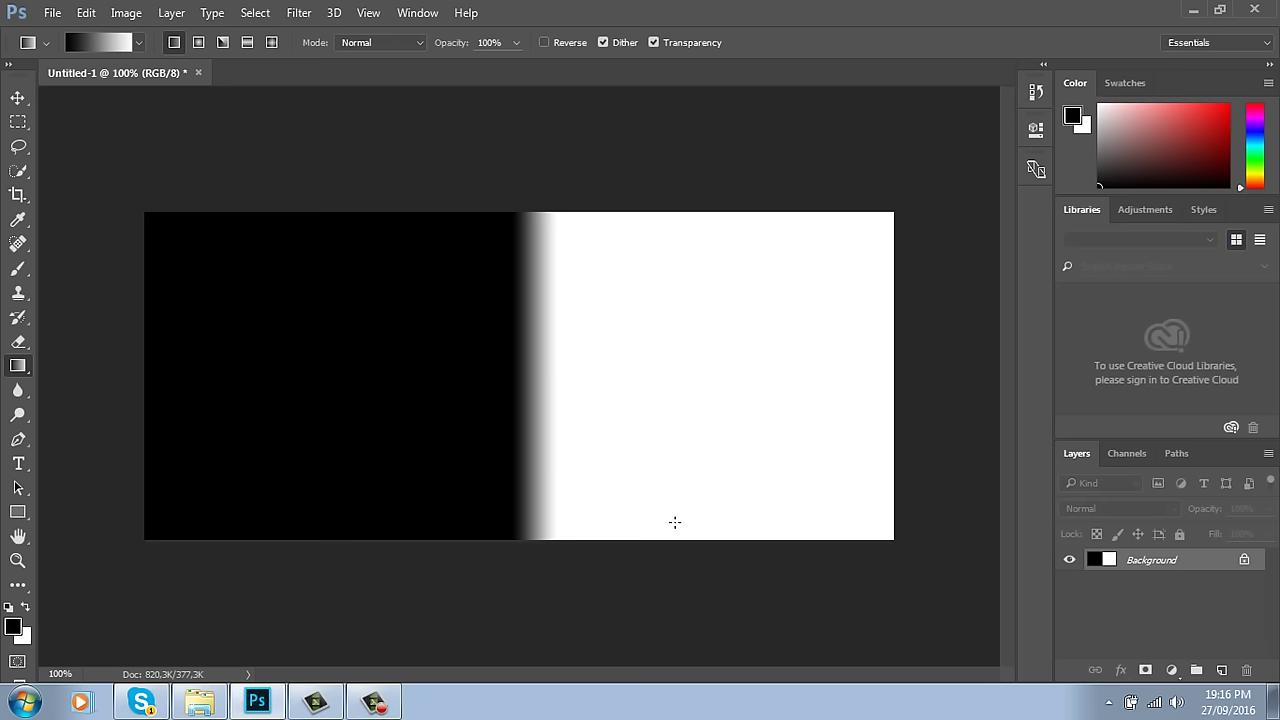
drag(491, 400, 556, 390)
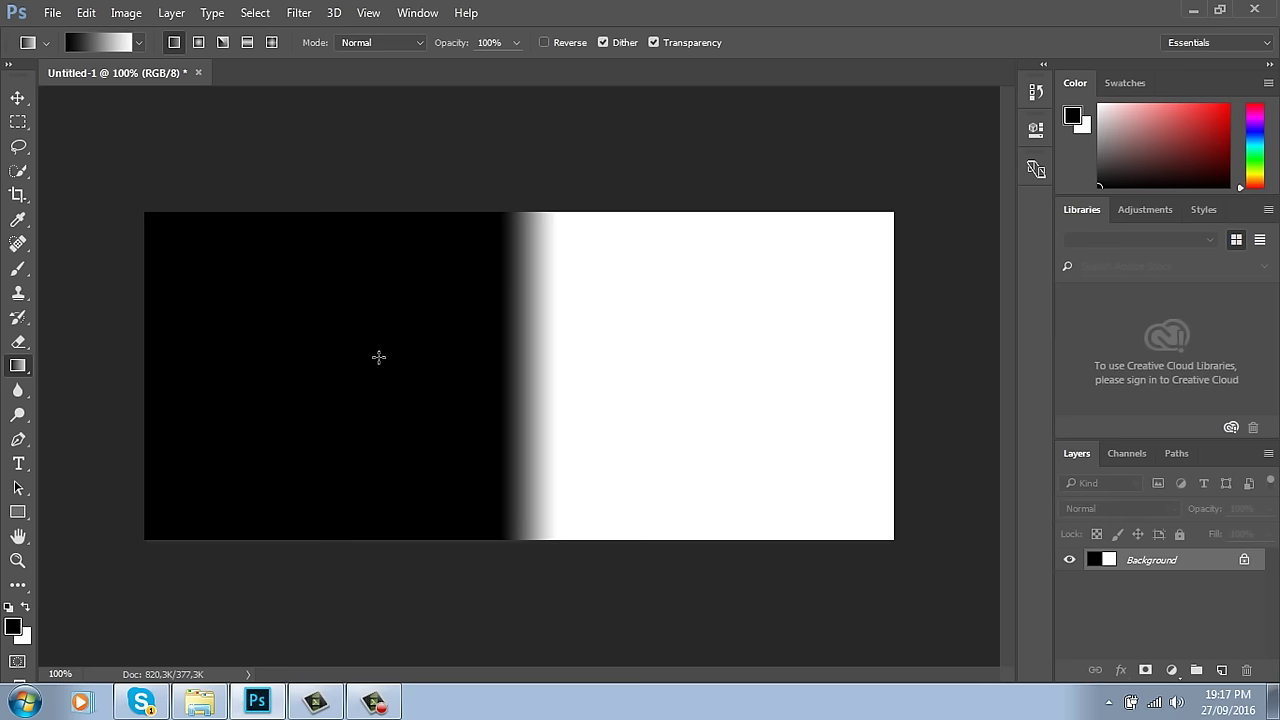
mouse_move(446, 372)
mouse_down()
mouse_move(590, 390)
mouse_move(541, 388)
mouse_move(588, 394)
mouse_move(570, 397)
mouse_up()
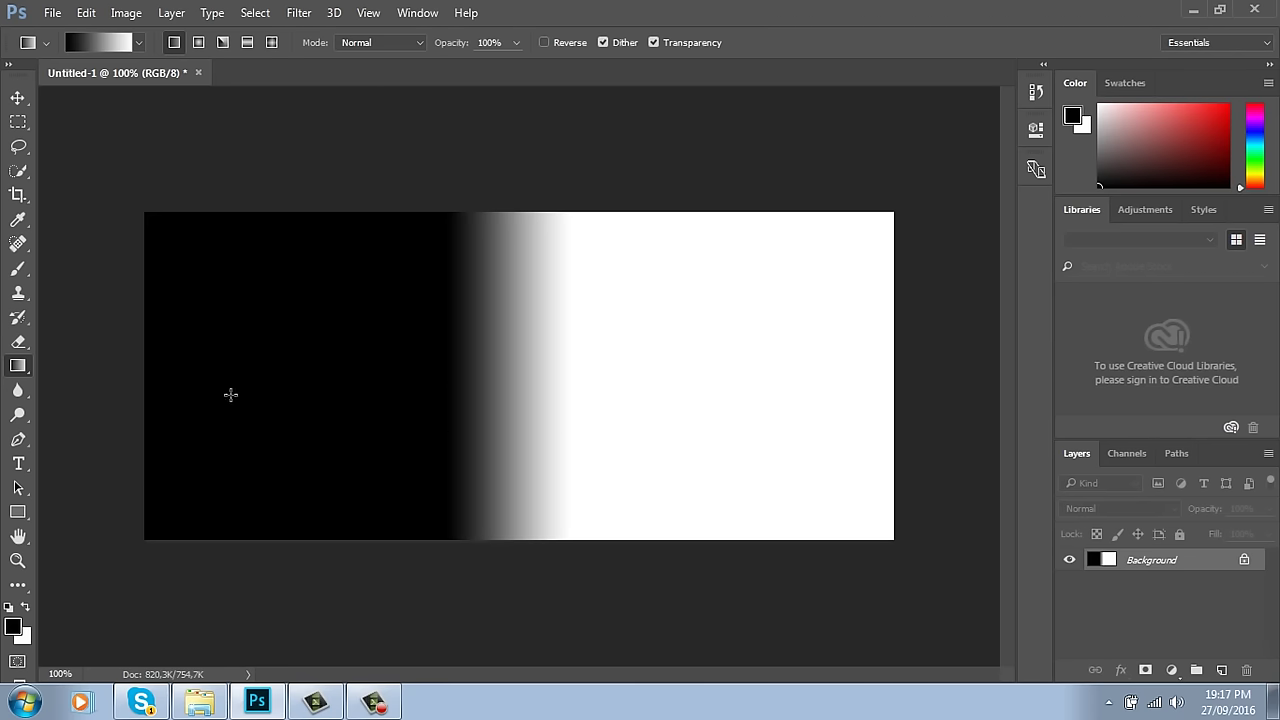
Step: Redraw the linear gradient repeatedly in varying directions and lengths, ending with one from the canvas's upper-left corner to its lower-right corner
drag(186, 392, 796, 392)
drag(166, 370, 873, 446)
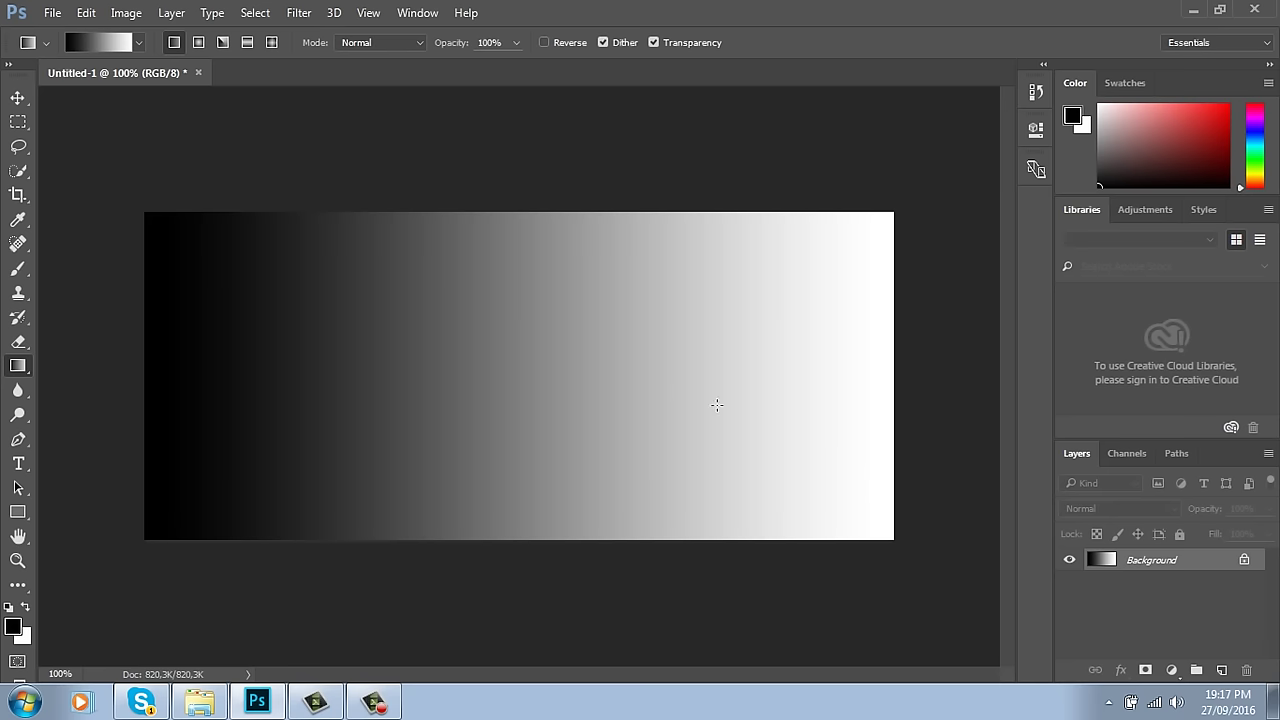
drag(169, 236, 886, 380)
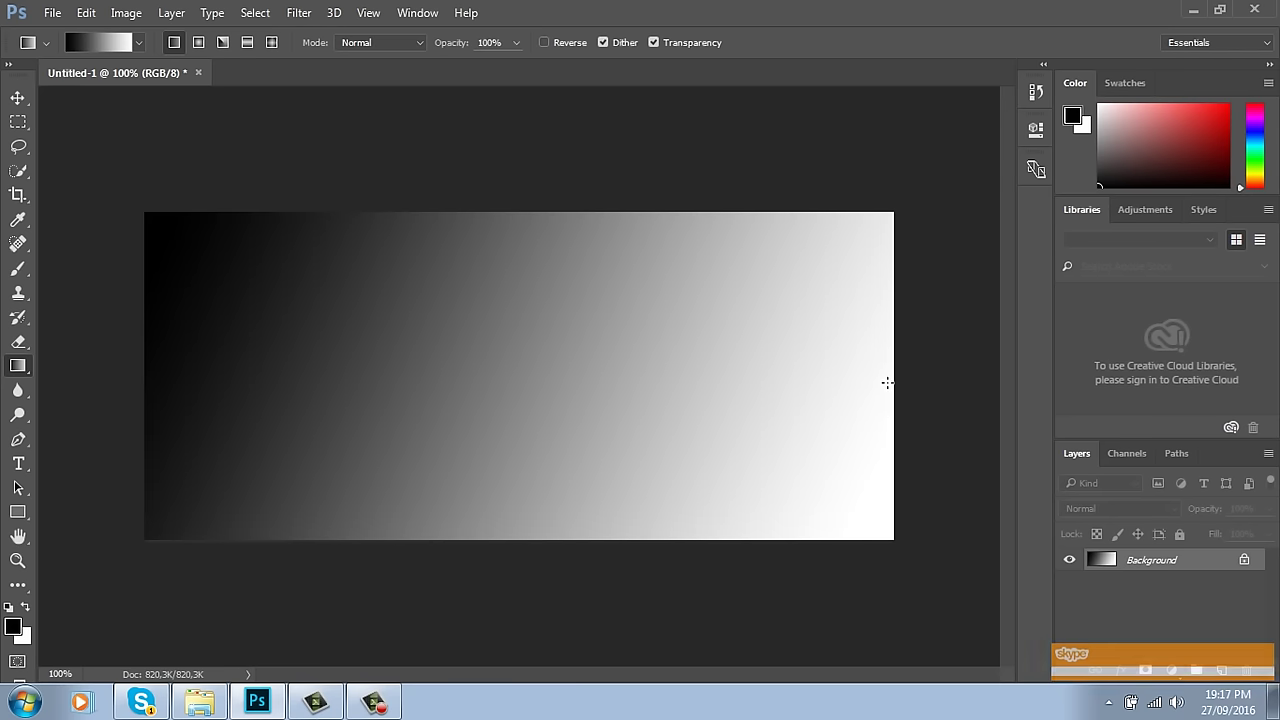
drag(850, 269, 143, 463)
drag(488, 246, 462, 468)
drag(270, 420, 823, 414)
drag(600, 249, 649, 400)
drag(296, 396, 972, 432)
drag(426, 218, 458, 384)
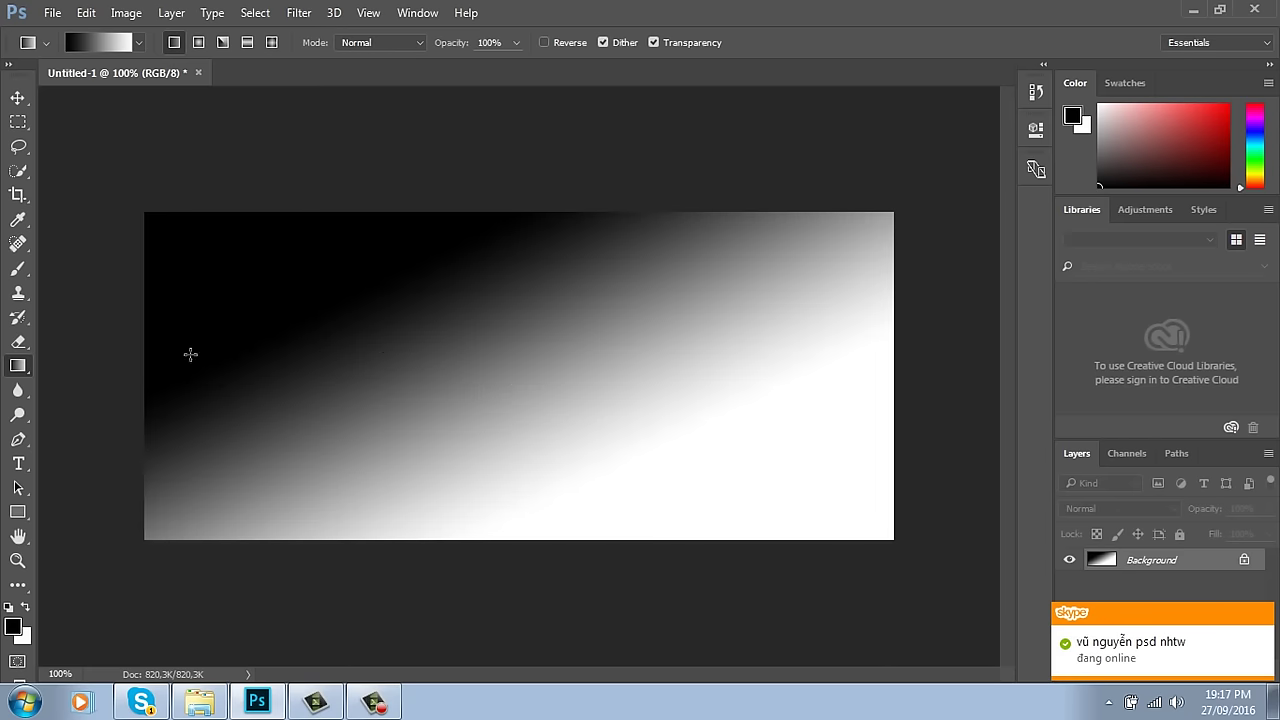
drag(243, 306, 894, 534)
drag(846, 283, 177, 456)
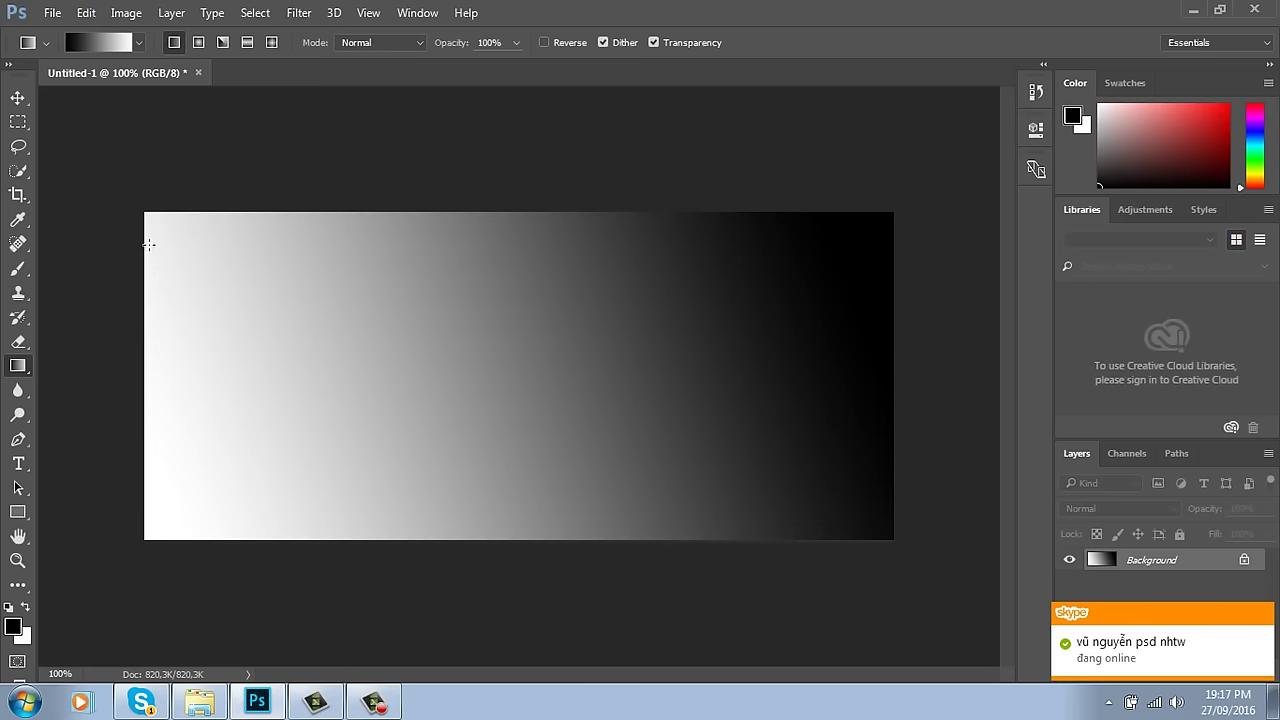
drag(168, 216, 834, 491)
drag(847, 263, 220, 554)
drag(148, 238, 903, 540)
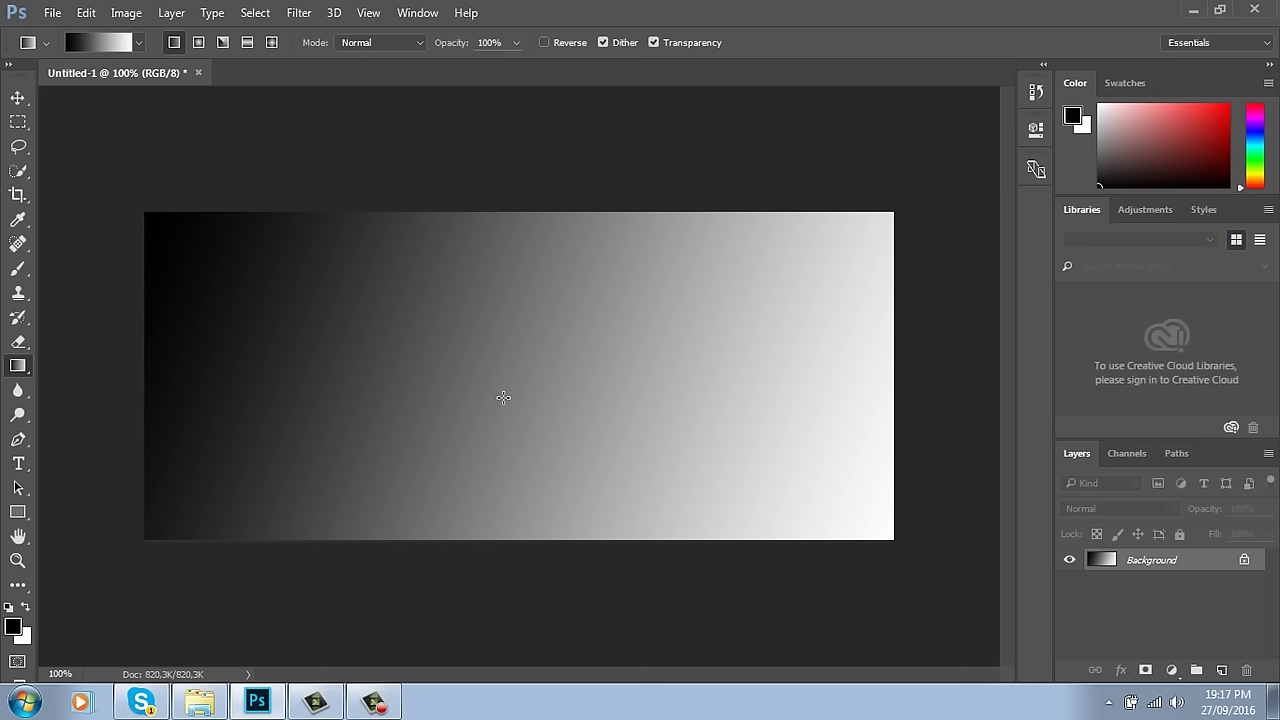
Step: Inspect the start and end colour stops of the Foreground to Background gradient, then leave the Gradient Editor without applying changes
click(125, 43)
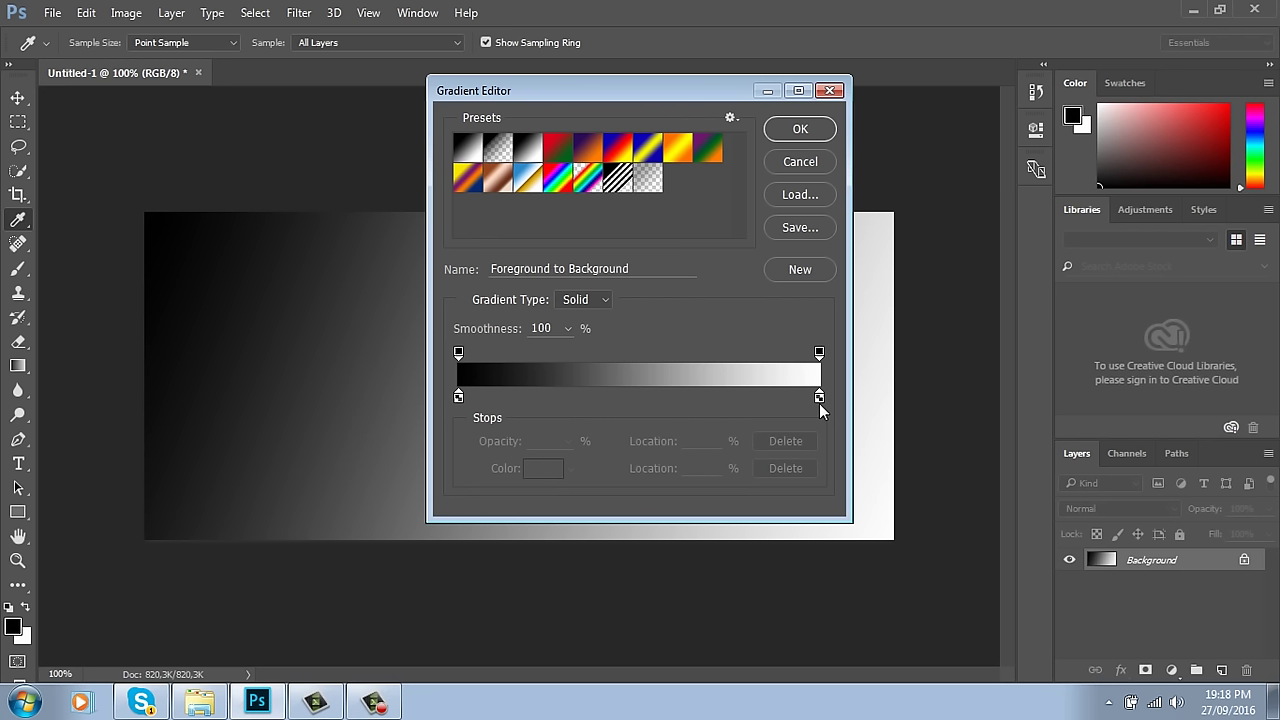
click(459, 396)
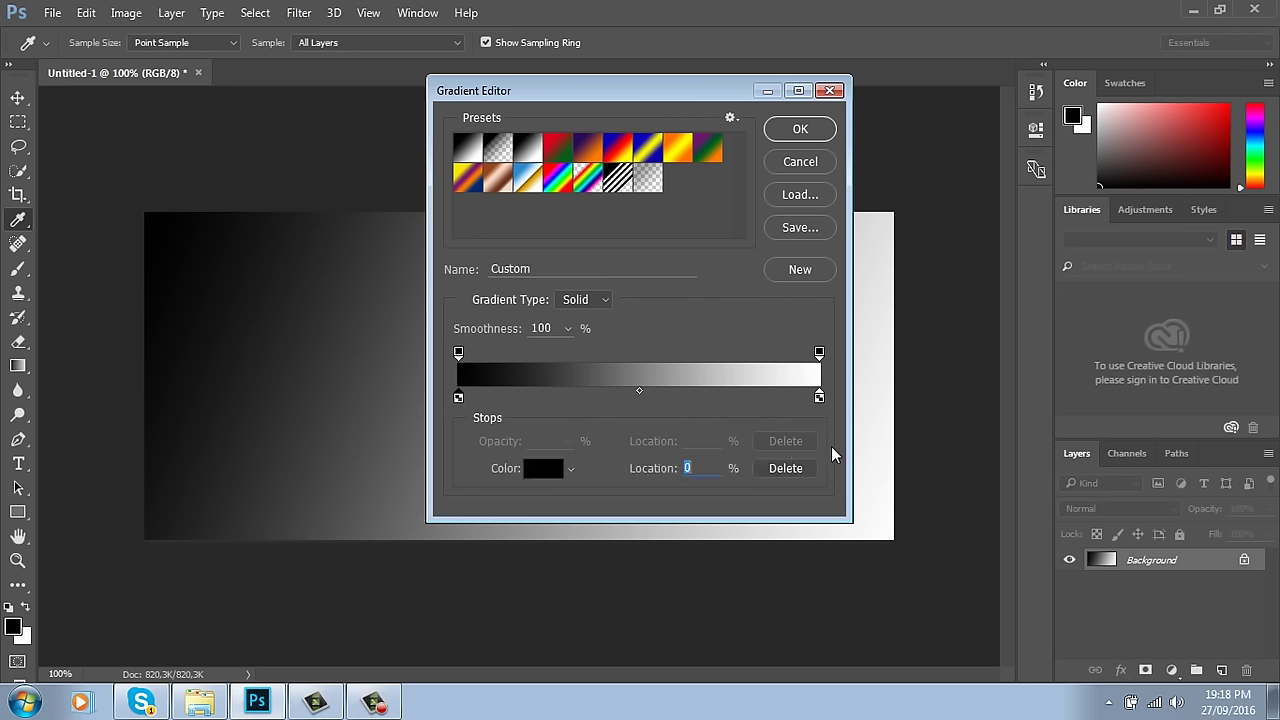
click(819, 397)
click(830, 91)
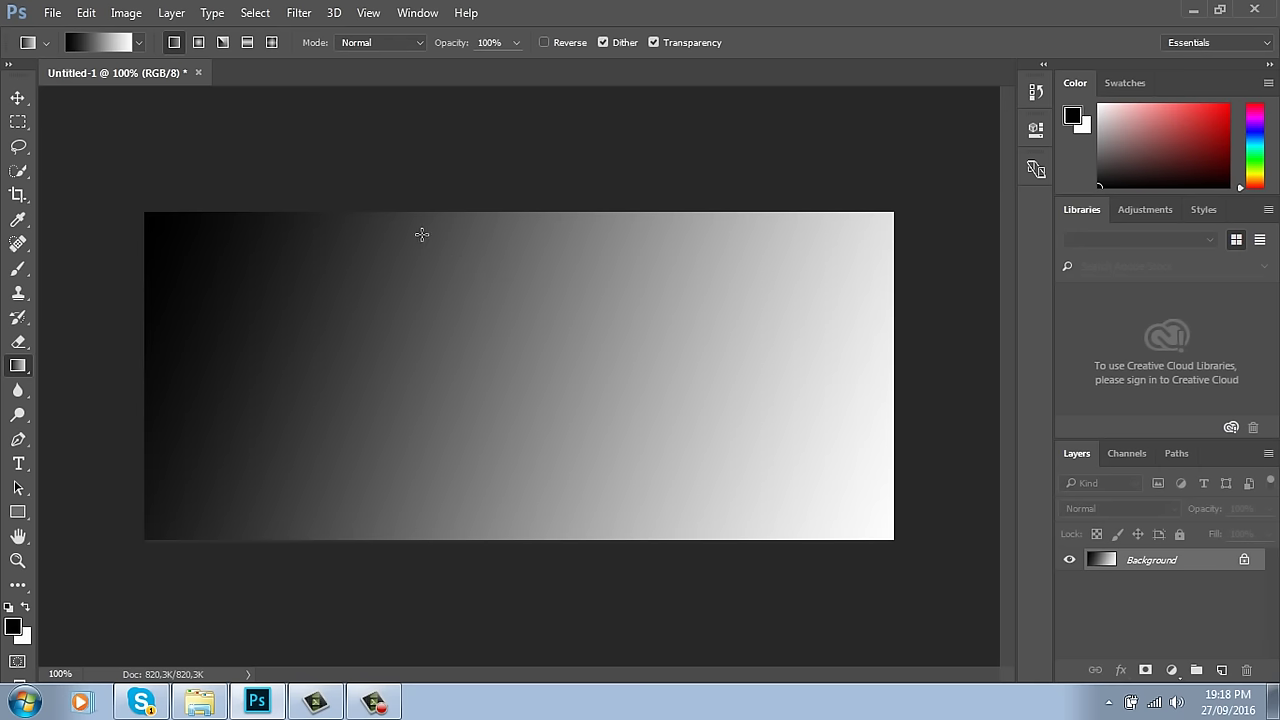
Step: Switch to a radial gradient and draw it from near the canvas centre toward the lower right
click(201, 44)
drag(490, 366, 657, 503)
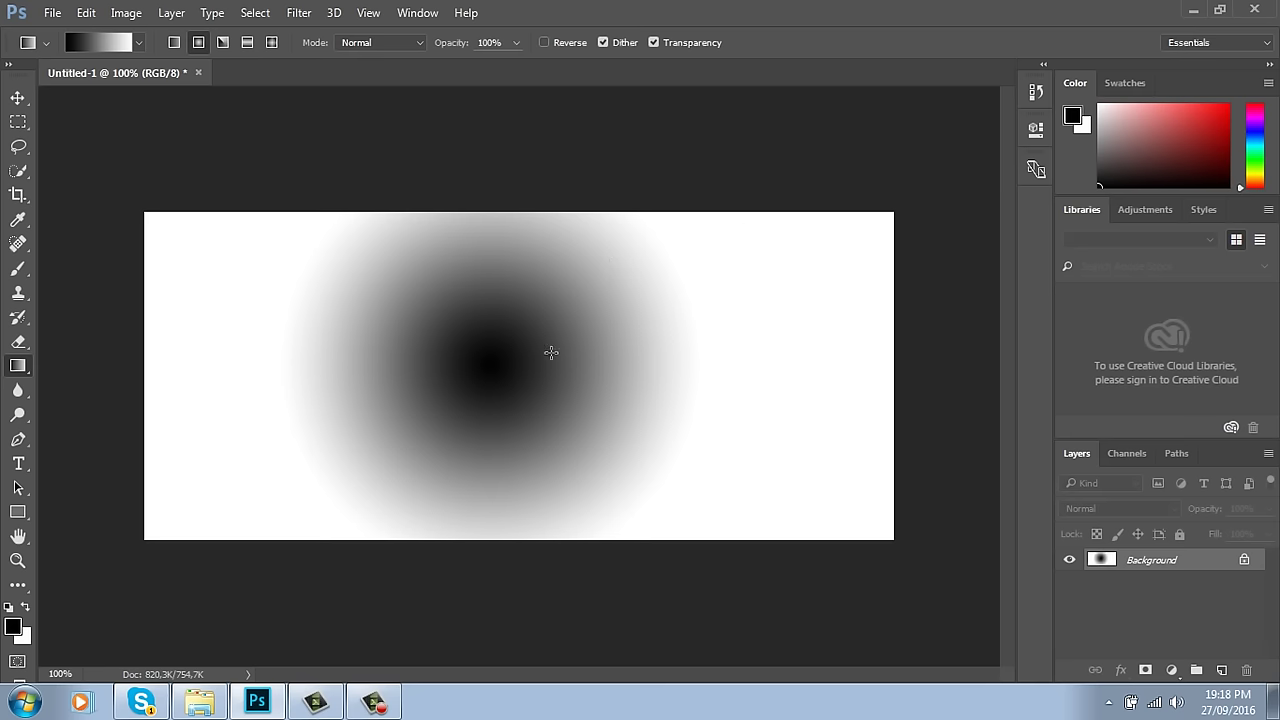
Step: Turn on Reverse and redraw the radial gradient from near the canvas centre to beyond the lower-right corner
click(543, 43)
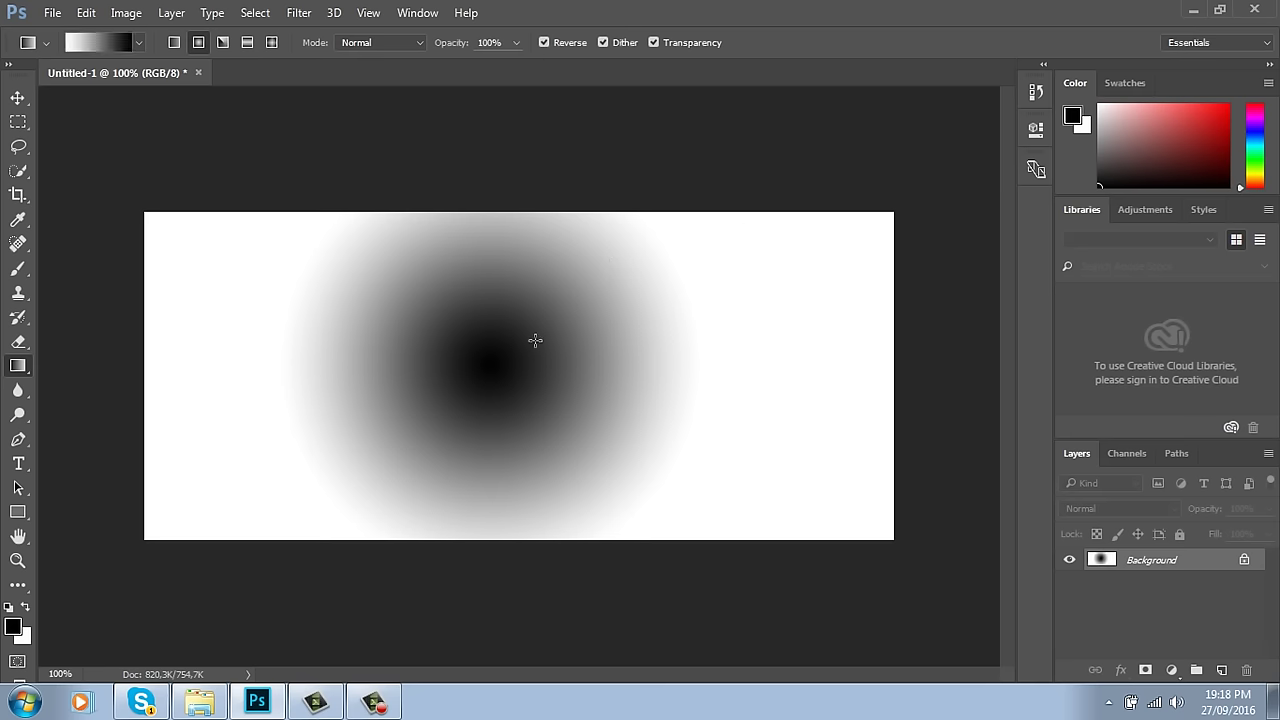
drag(514, 349, 746, 523)
drag(469, 328, 994, 572)
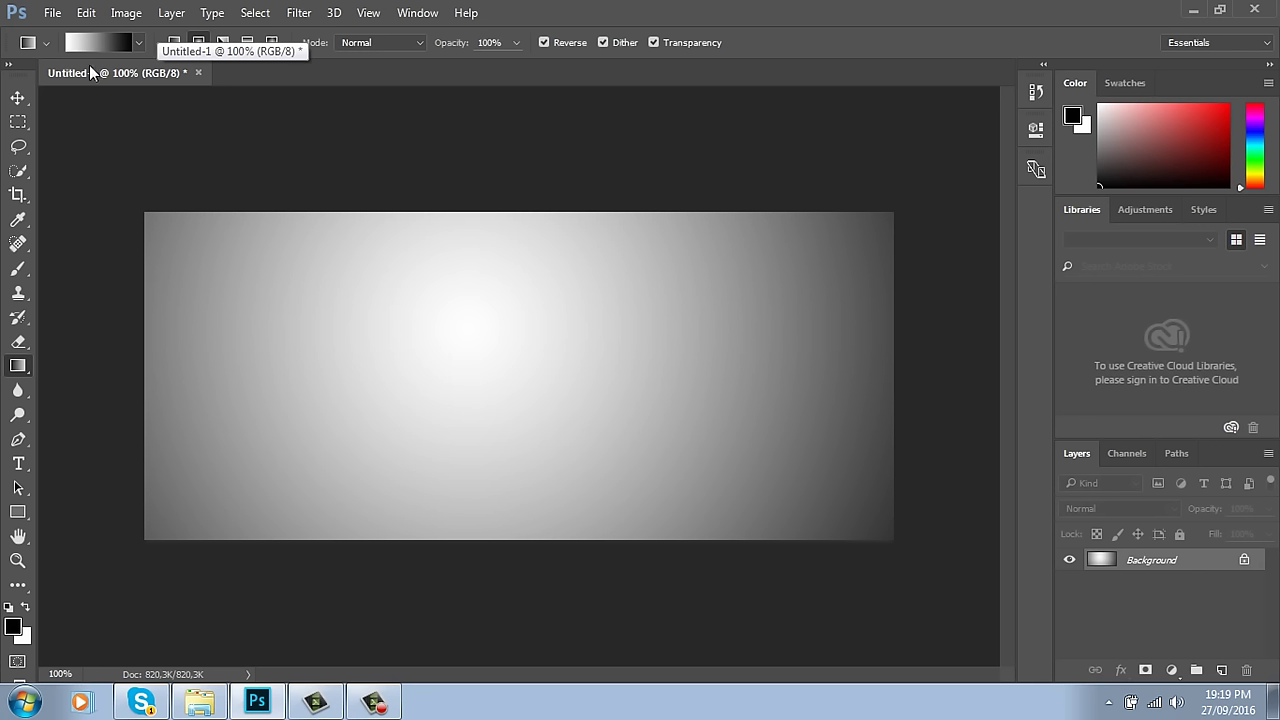
Step: Change the gradient's starting colour stop from black to light grey c2c2c2 and apply the edited gradient
click(128, 52)
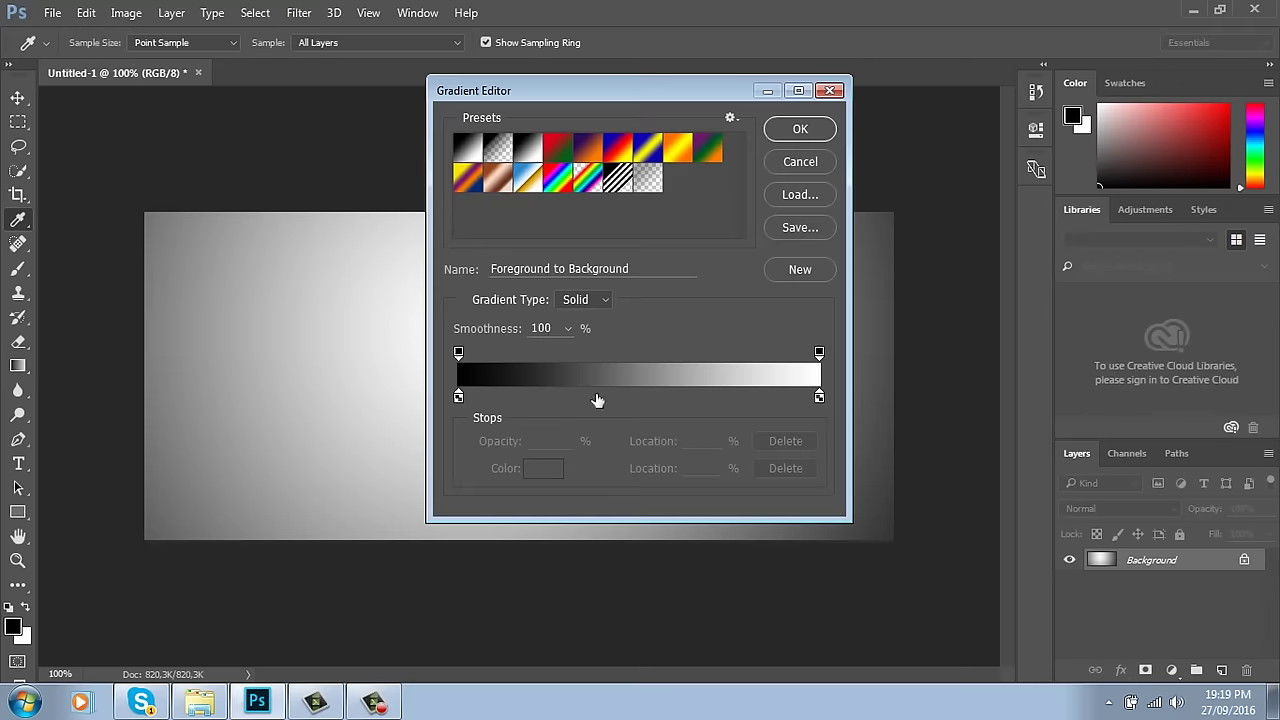
click(458, 396)
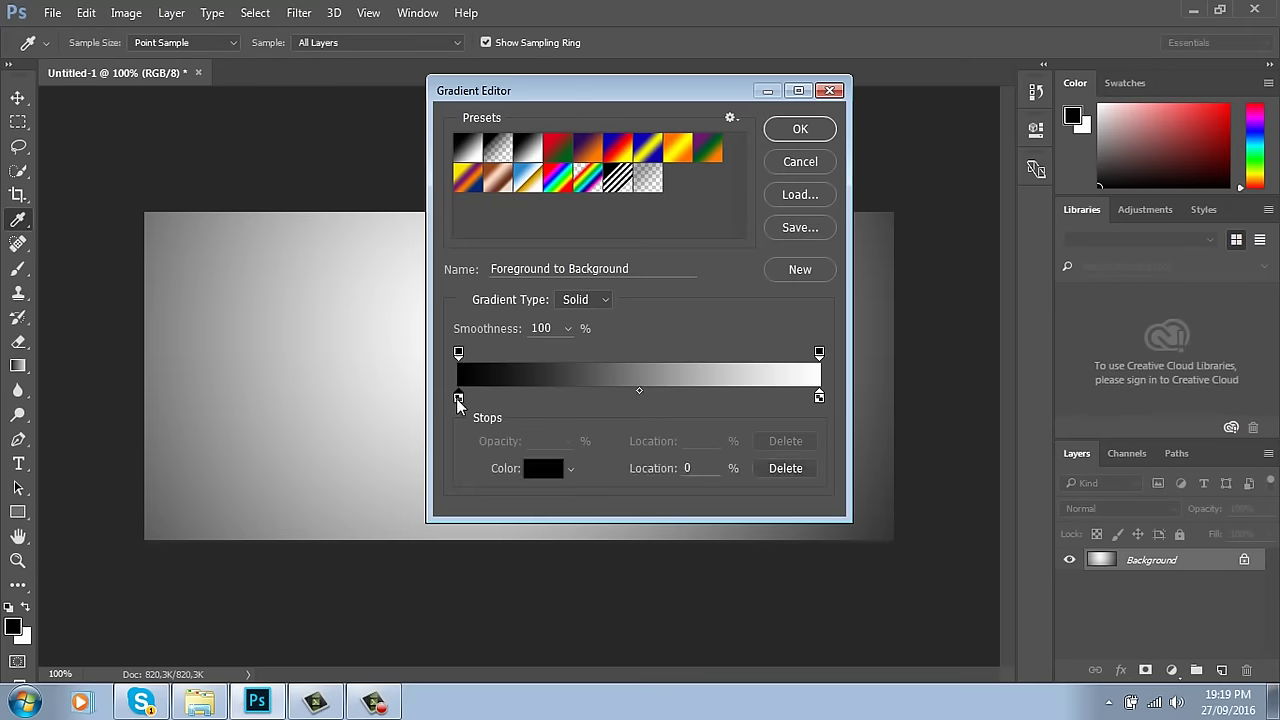
click(543, 468)
drag(448, 303, 392, 220)
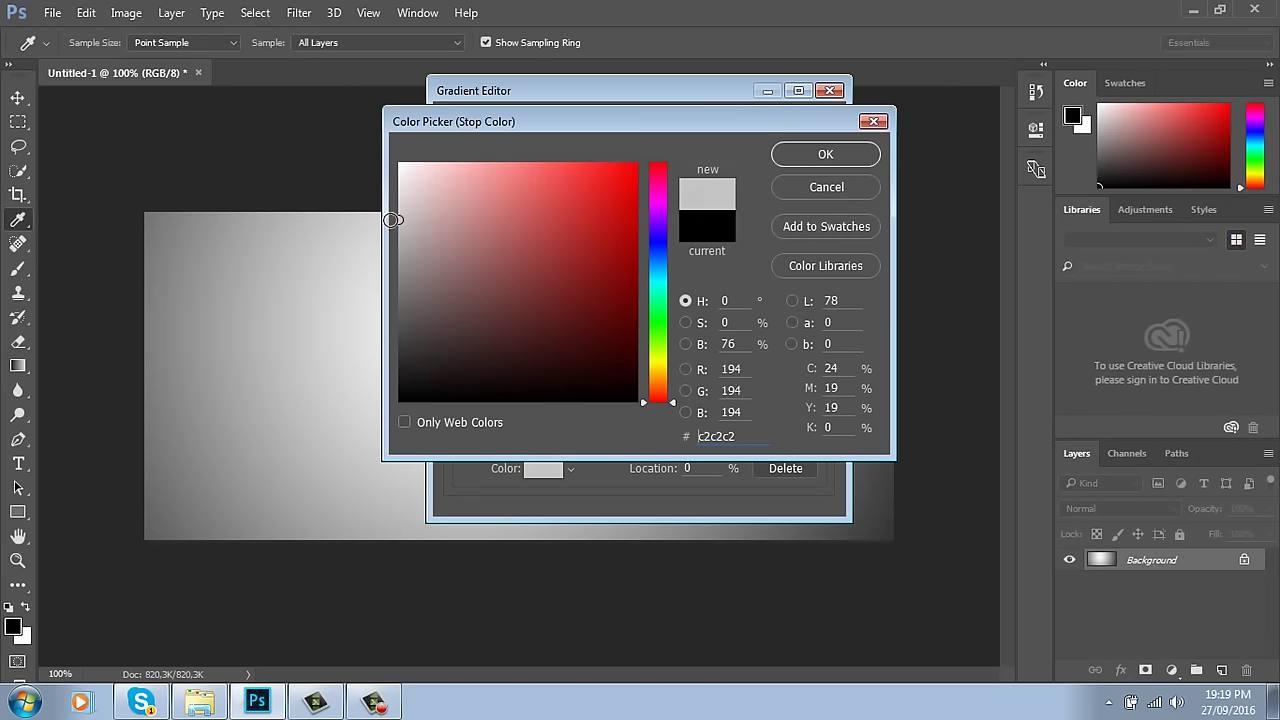
click(808, 160)
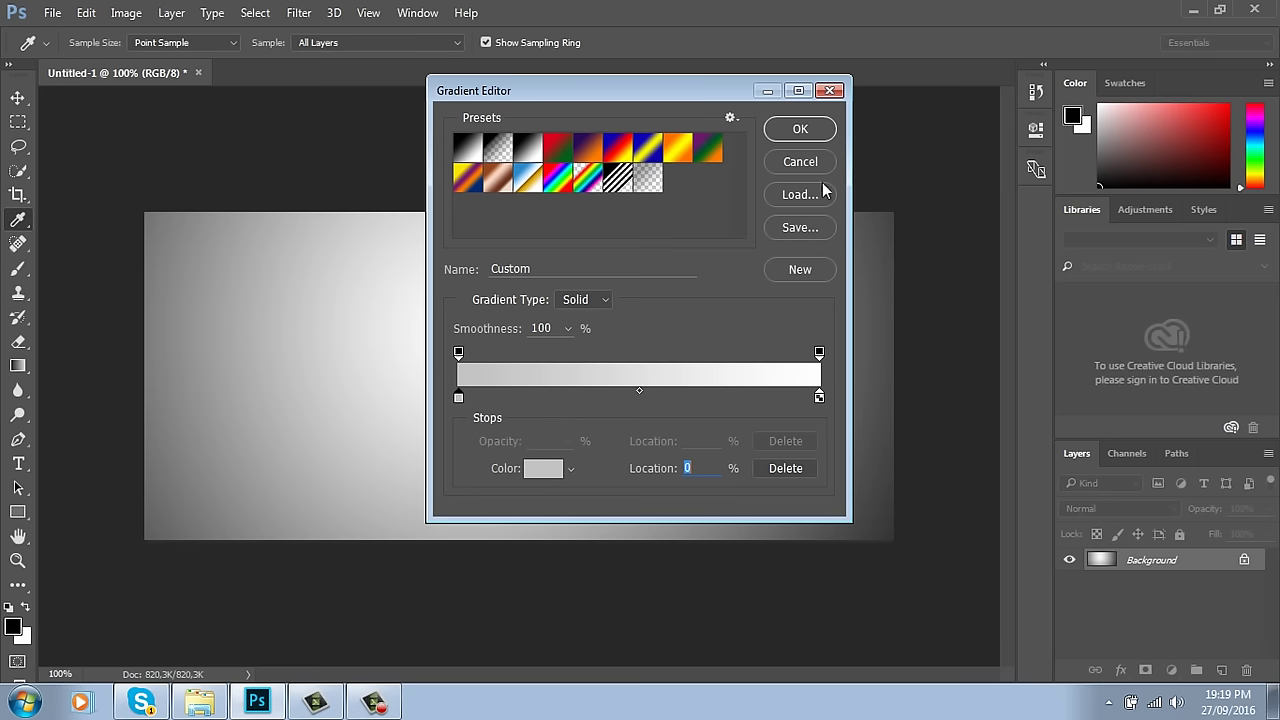
click(801, 131)
Step: Fill the canvas with the white-to-grey radial gradient from its upper-left area, ending with one reaching past the lower-right corner
drag(352, 274, 612, 440)
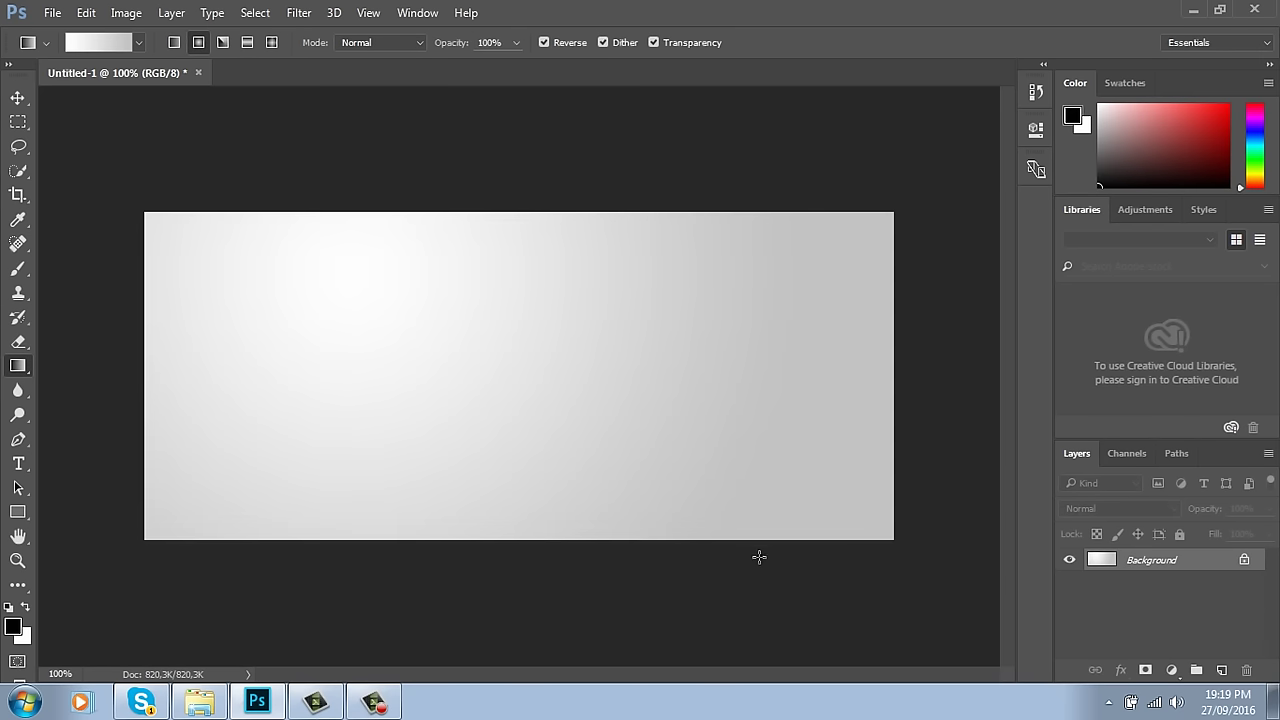
drag(268, 260, 590, 475)
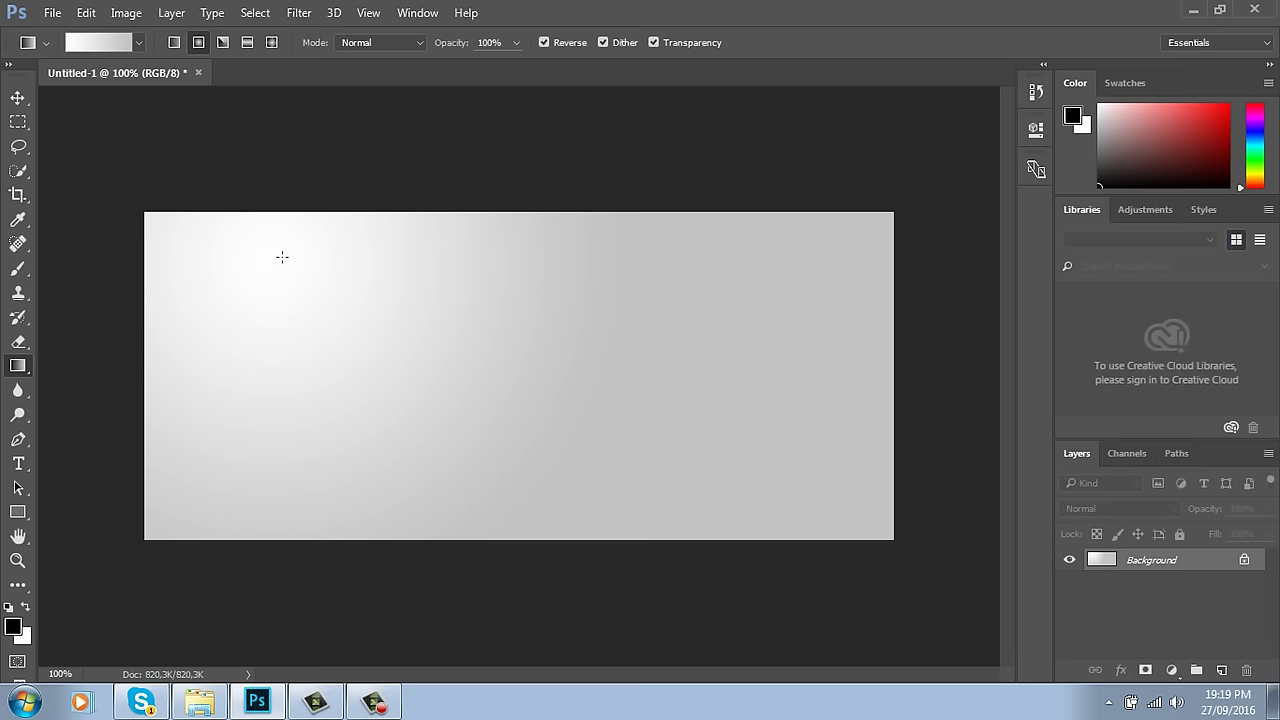
drag(275, 279, 890, 581)
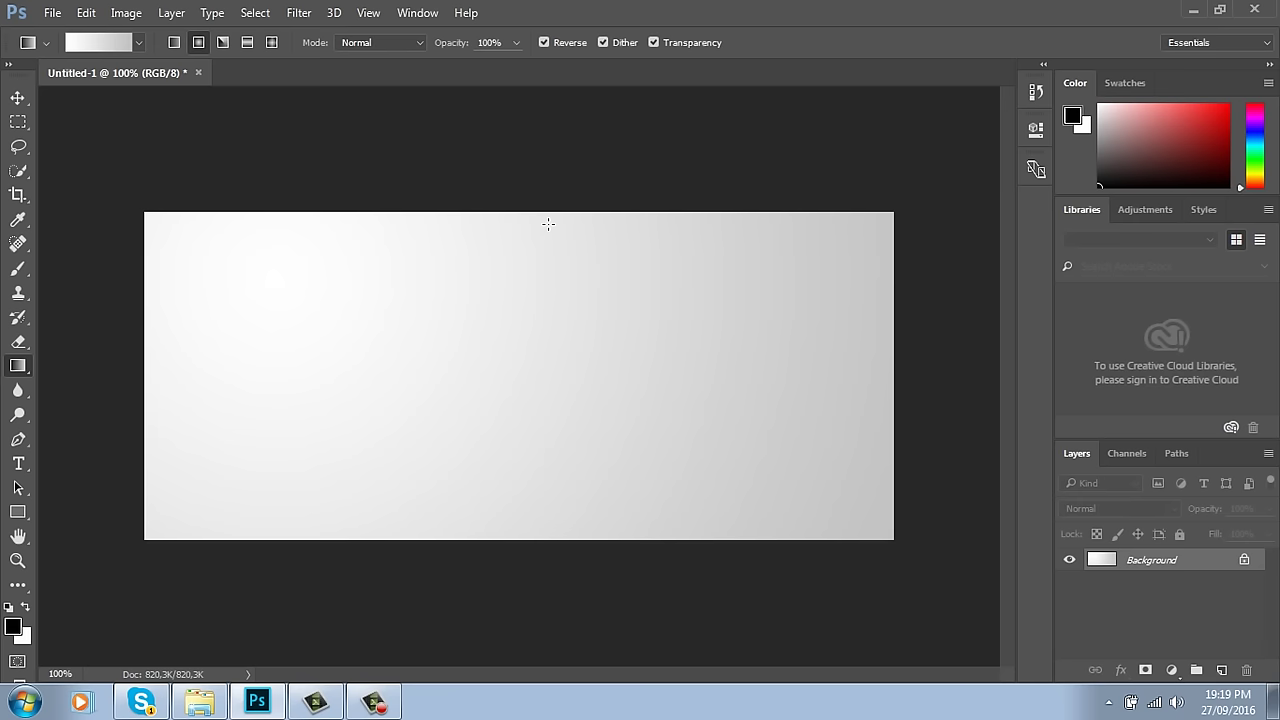
Step: Redraw the radial gradient in two different directions, and replace it with an angle gradient from the canvas centre past the lower edge
drag(774, 280, 194, 414)
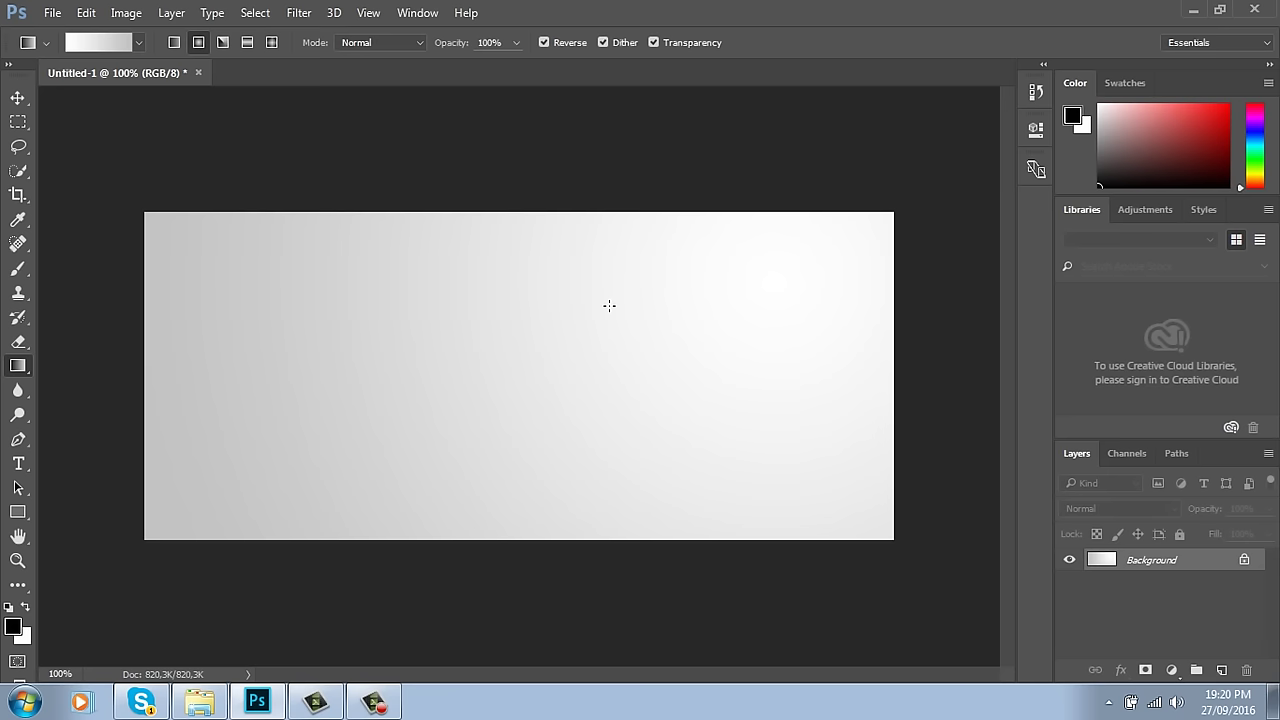
drag(436, 350, 830, 577)
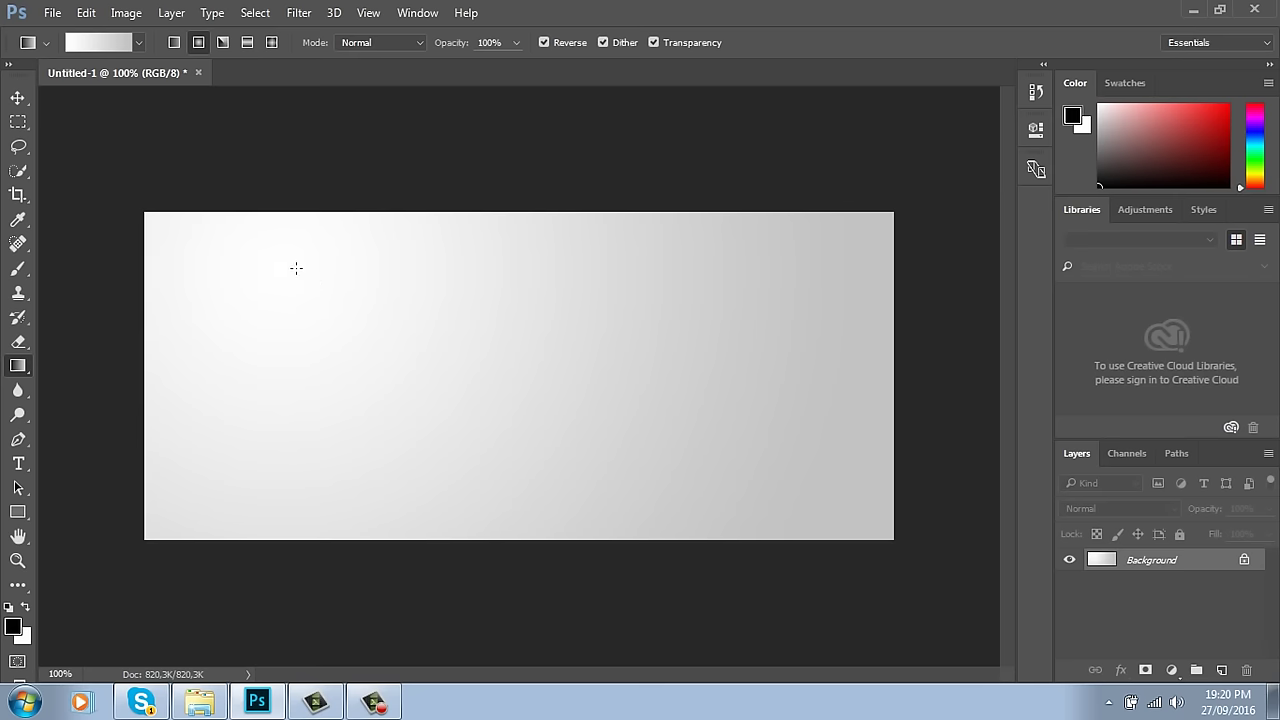
click(222, 42)
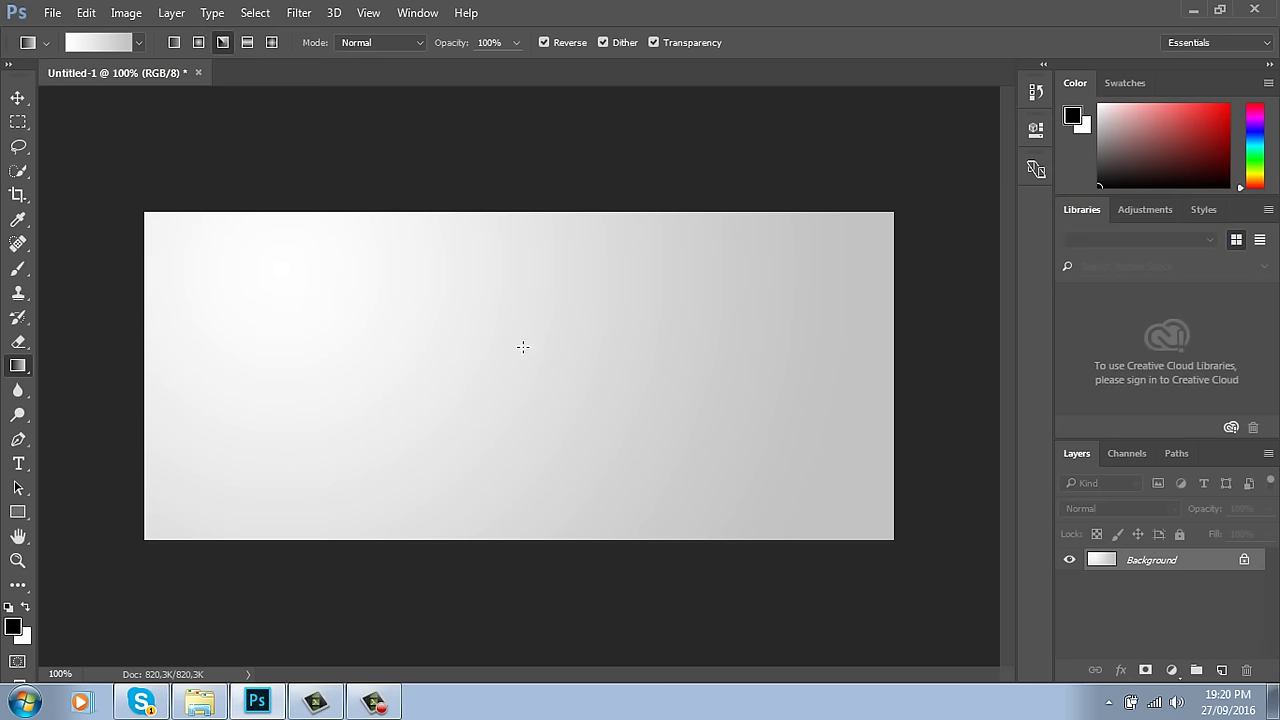
drag(522, 347, 698, 582)
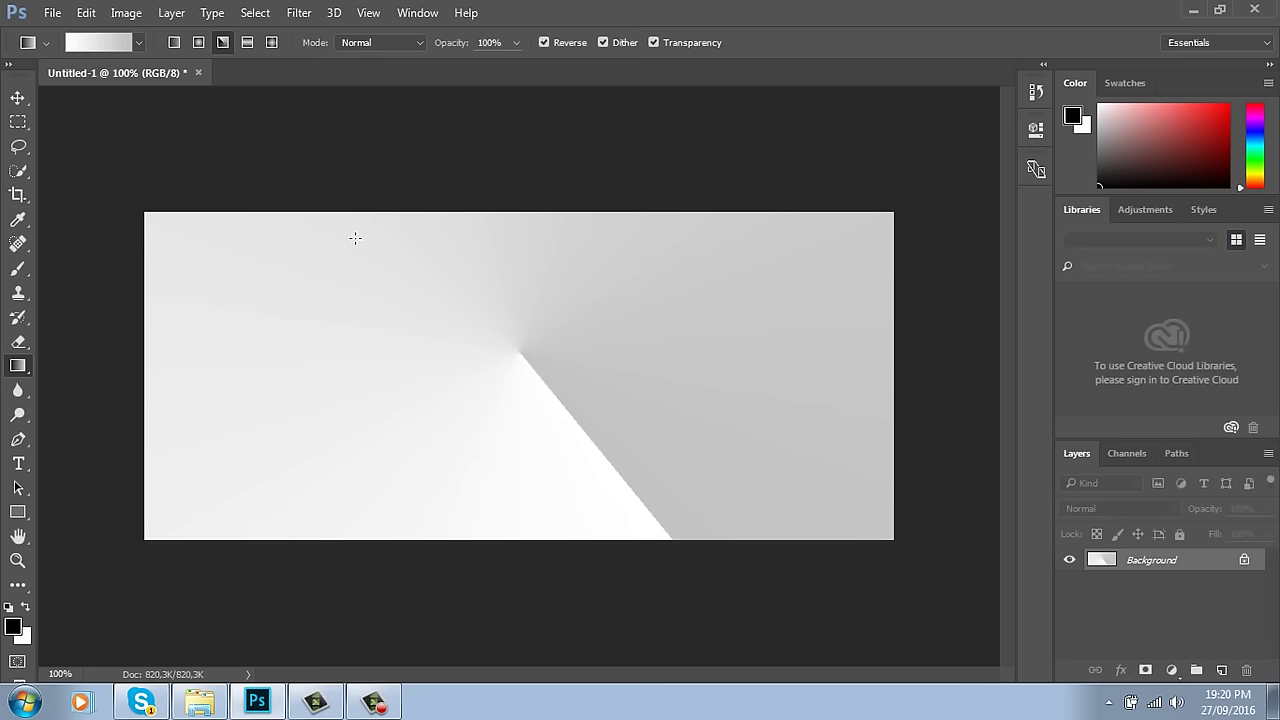
Step: Change the gradient type from Solid to Noise and apply the blue noise gradient
click(101, 43)
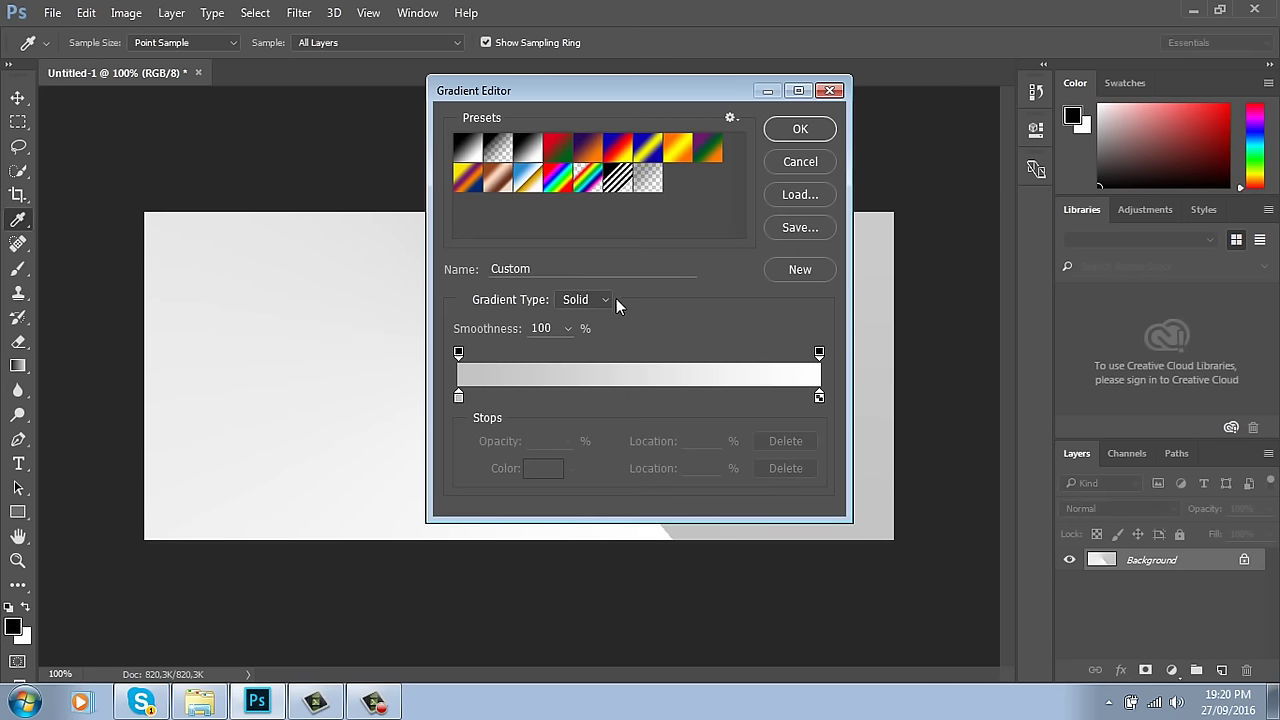
click(612, 300)
click(586, 333)
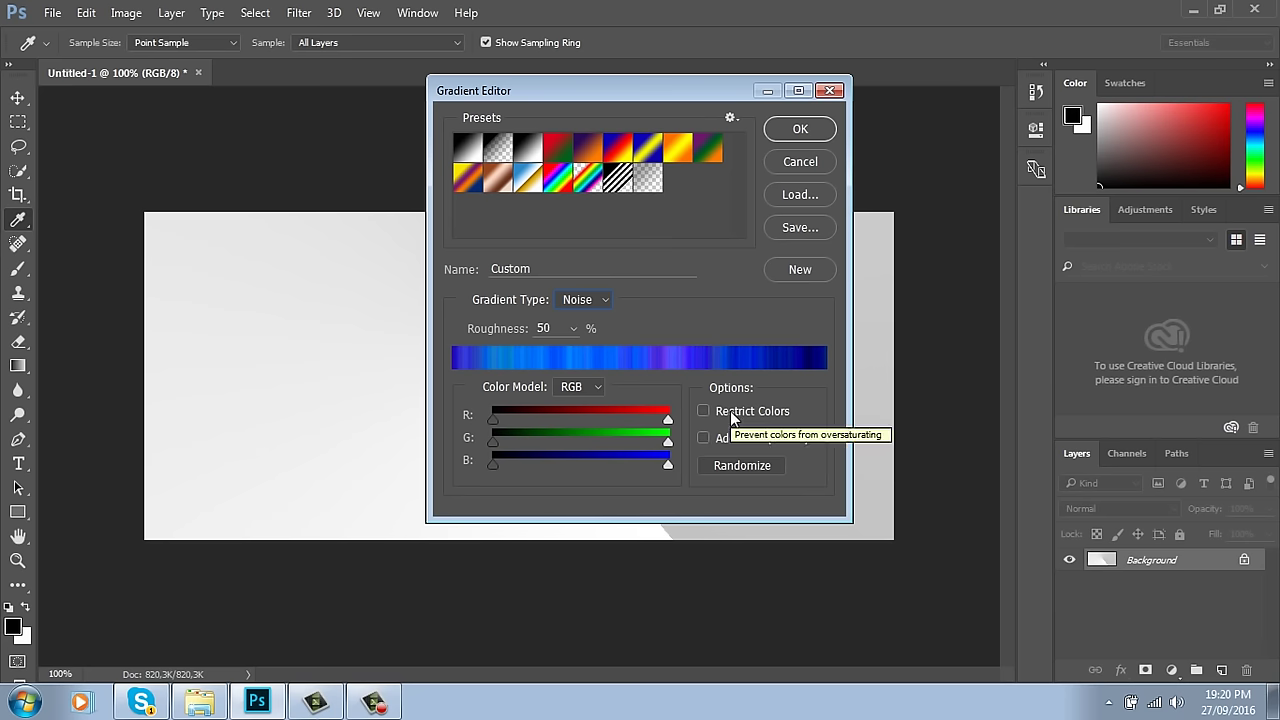
click(594, 306)
click(574, 317)
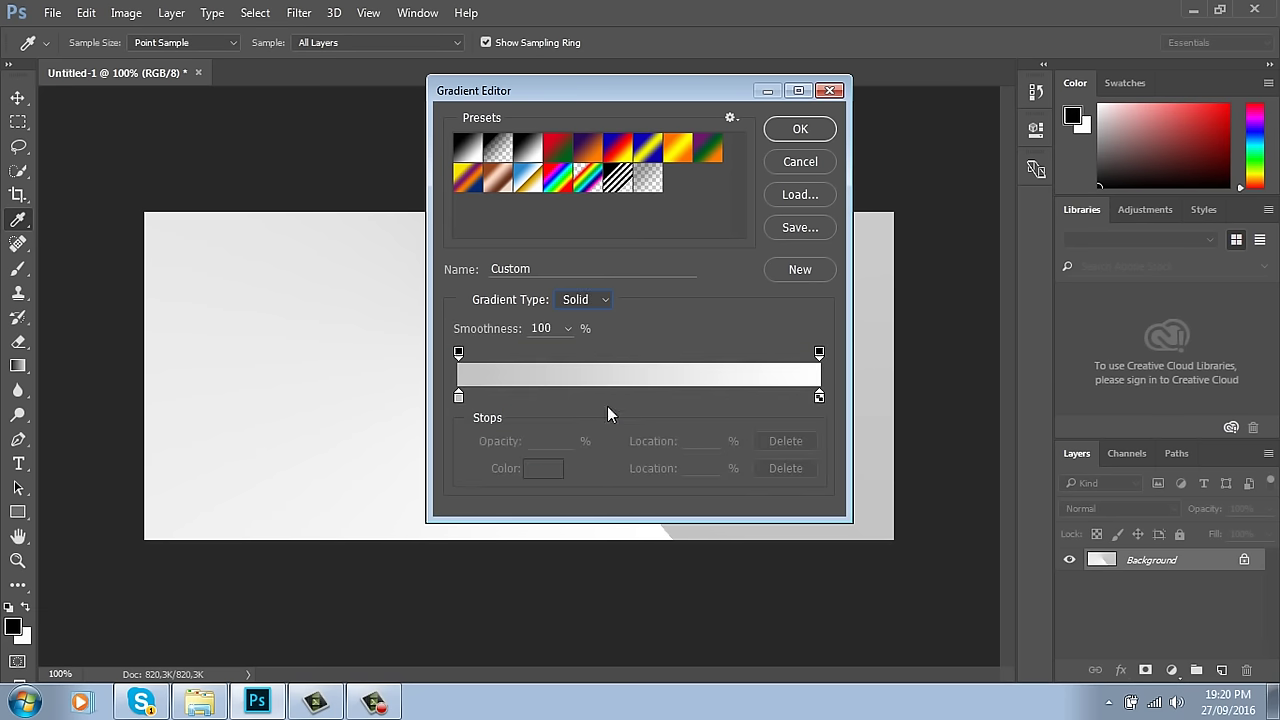
click(596, 299)
click(591, 334)
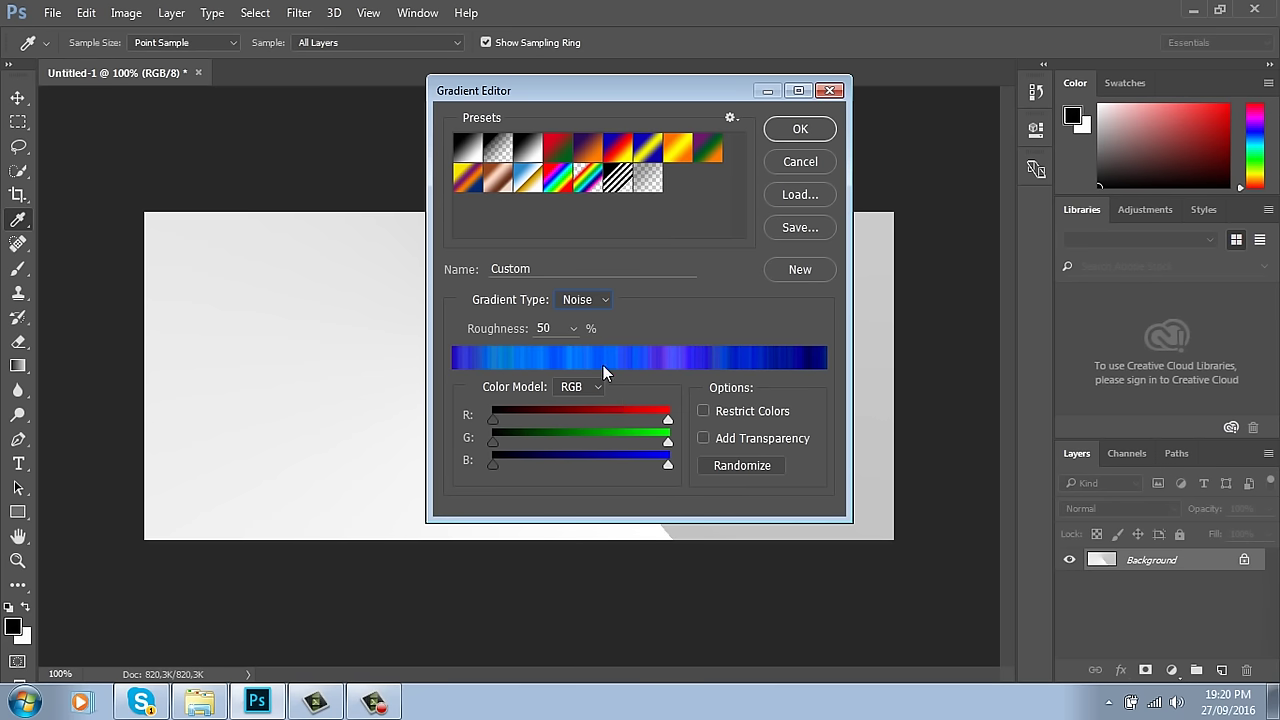
click(800, 129)
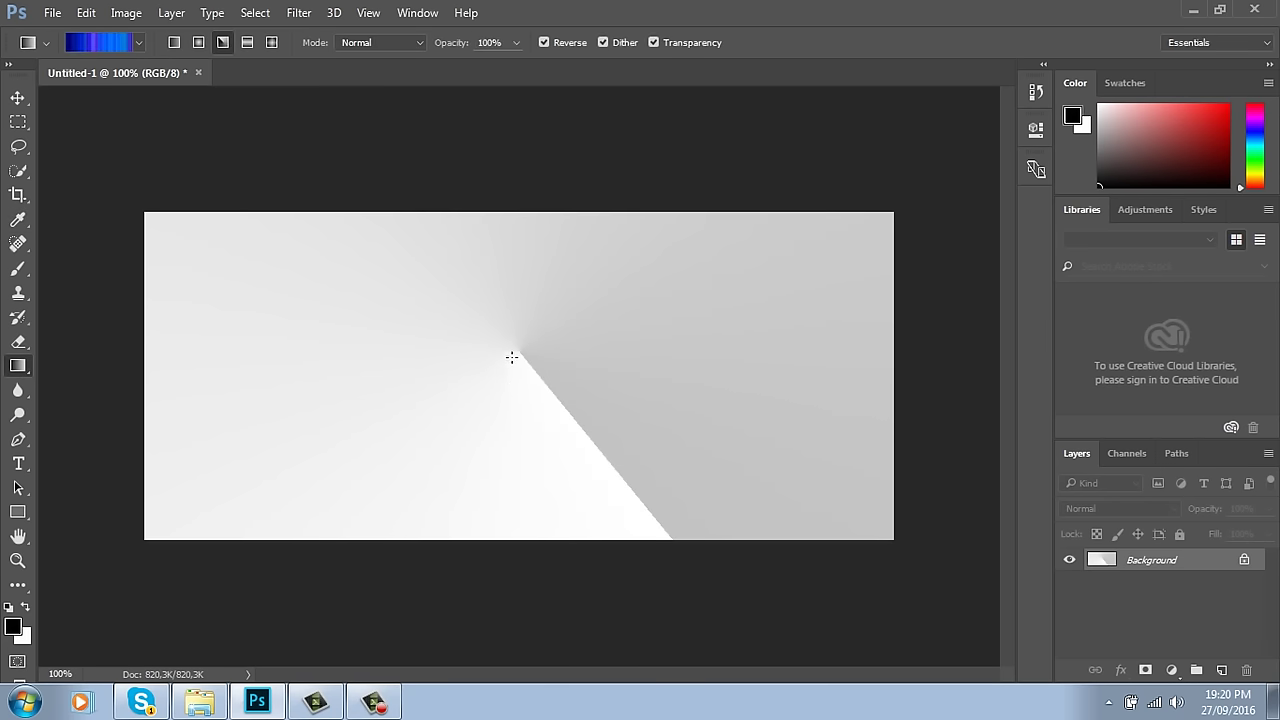
Step: Fill the canvas with the angle noise gradient several times, ending with one from the upper-left area past the lower edge
drag(512, 357, 627, 586)
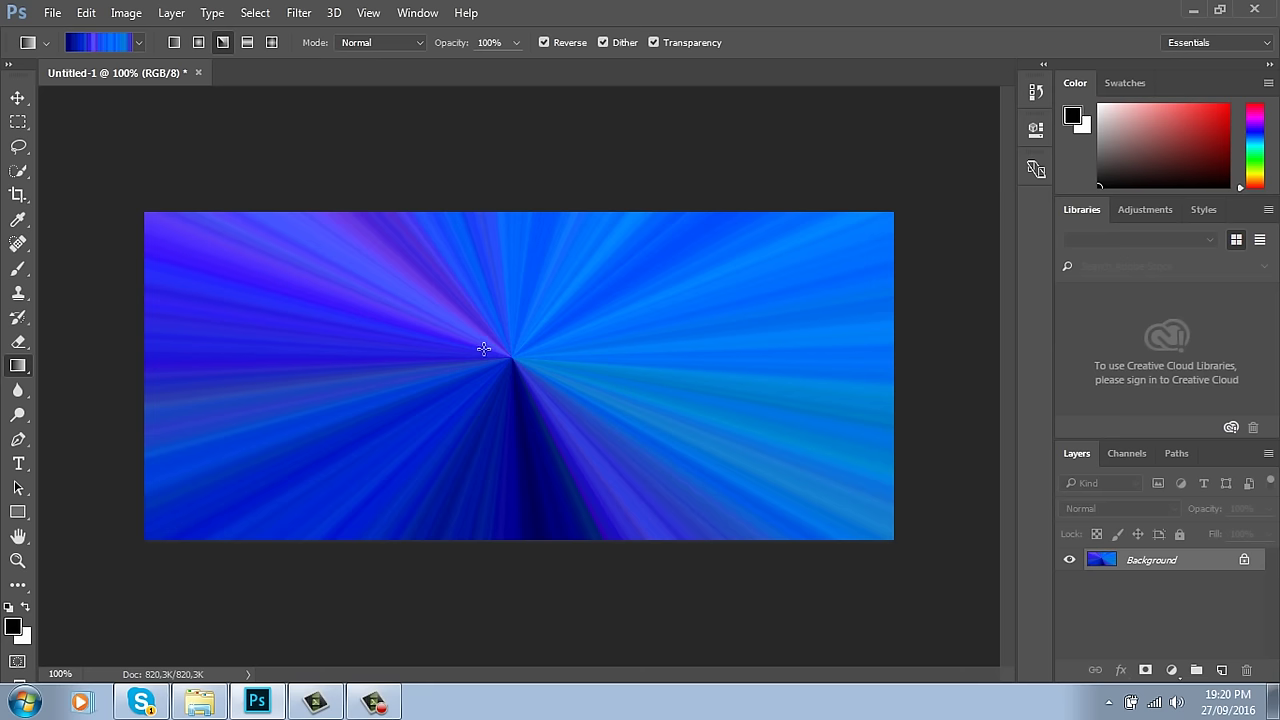
drag(484, 349, 471, 574)
drag(280, 300, 713, 515)
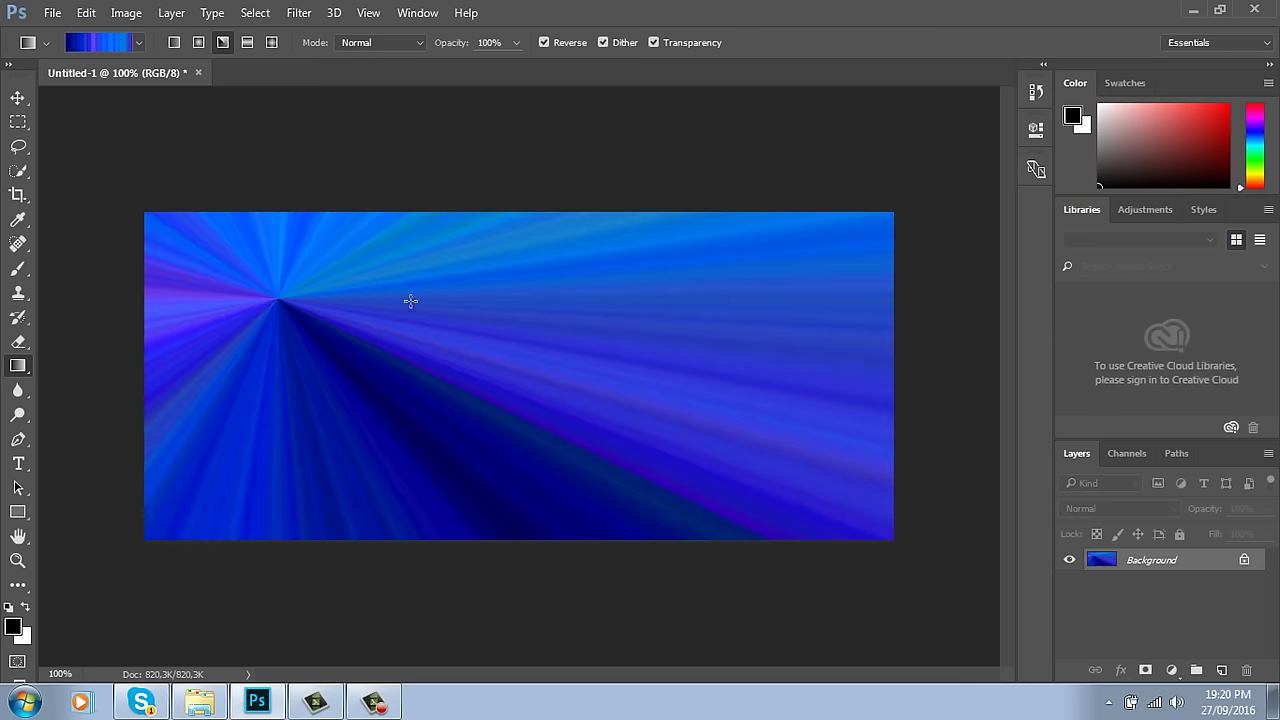
drag(303, 270, 621, 553)
drag(267, 281, 700, 560)
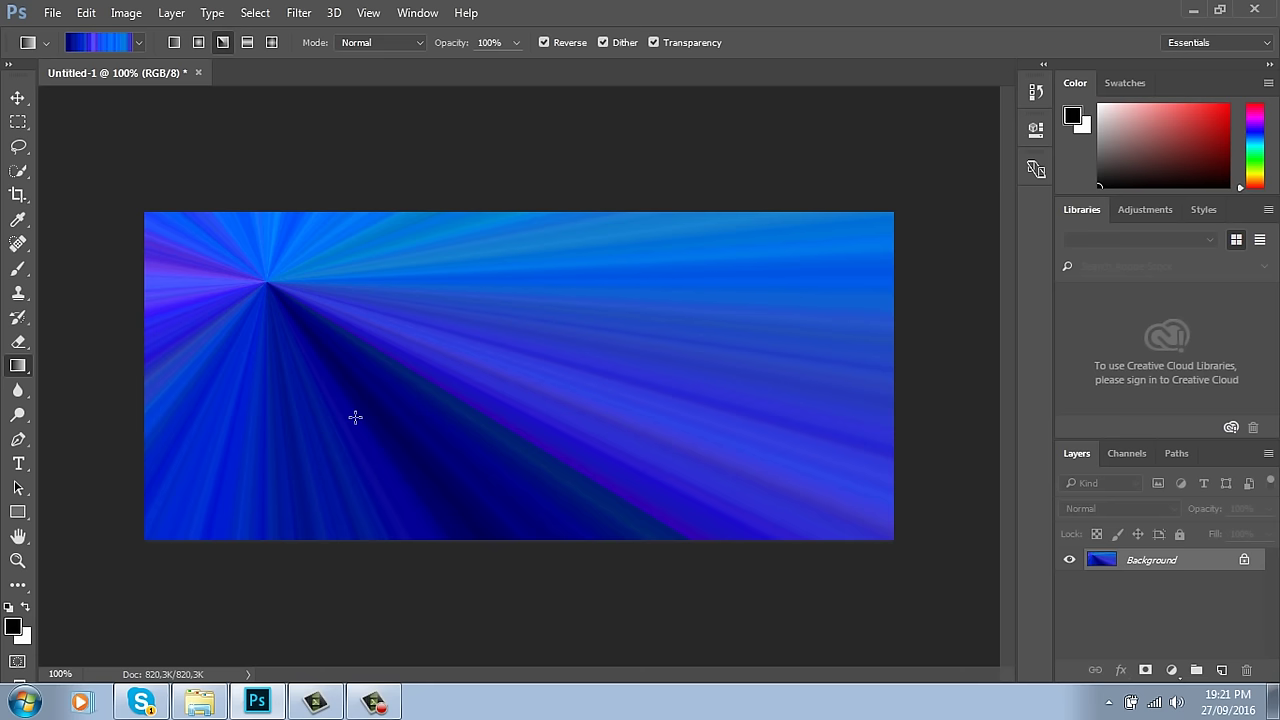
Step: Compare the Solid and Noise gradient types, and try Restrict Colors and Add Transparency on the noise gradient
click(114, 43)
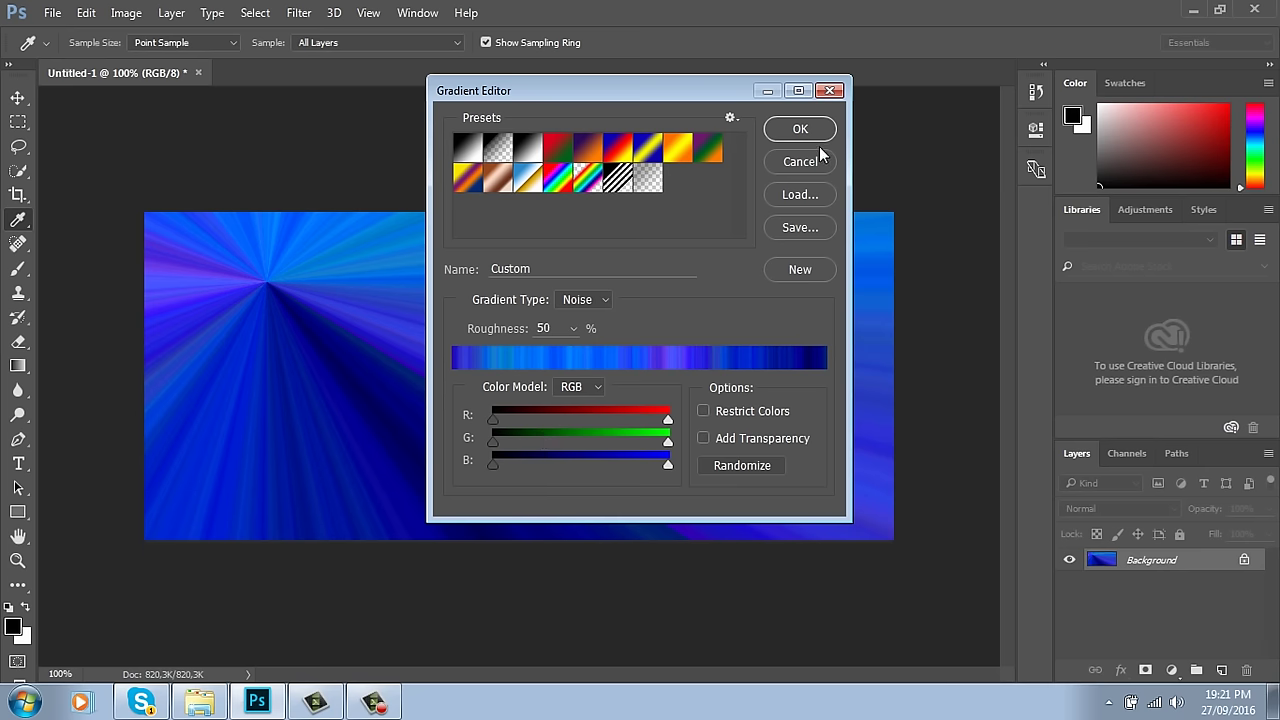
click(830, 91)
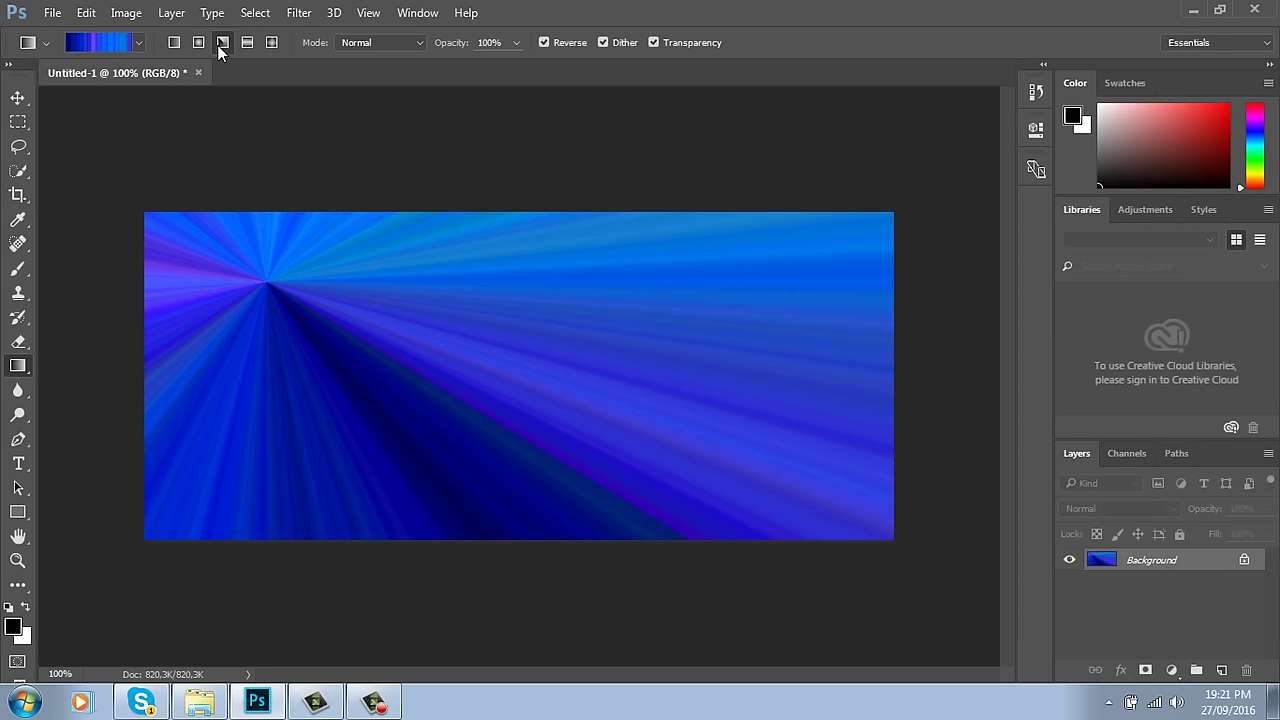
click(103, 42)
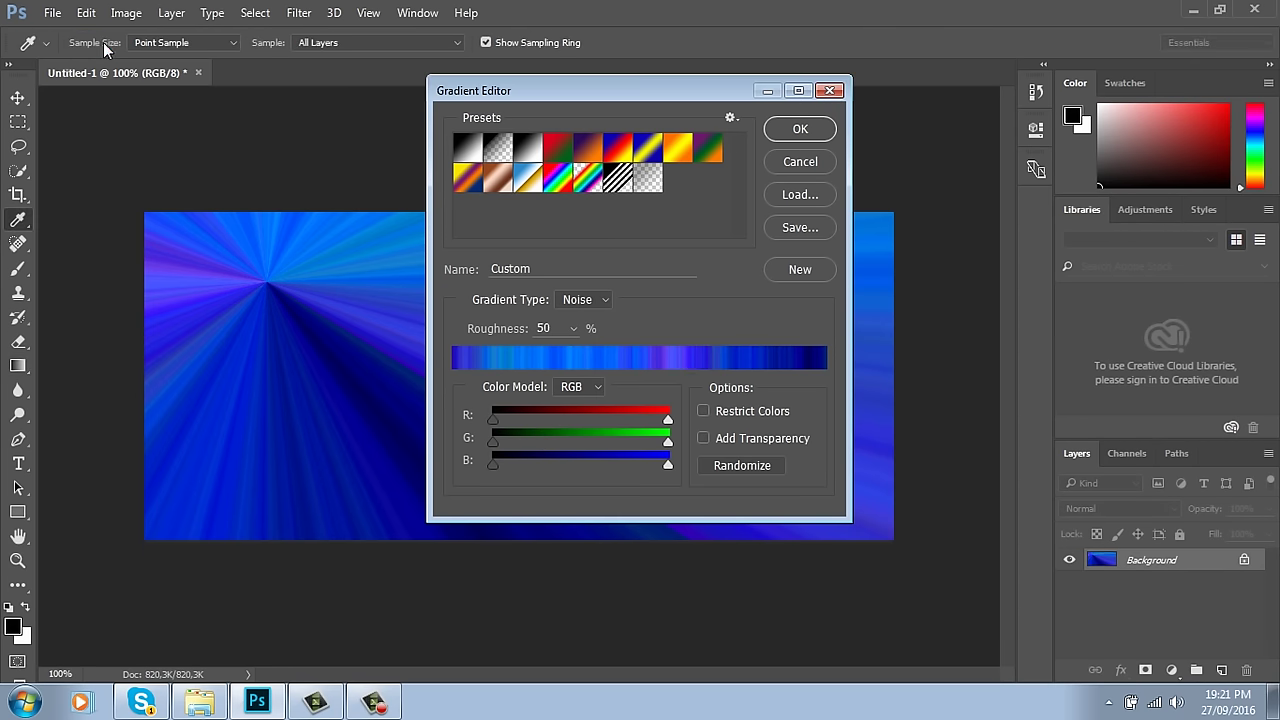
click(581, 300)
click(586, 316)
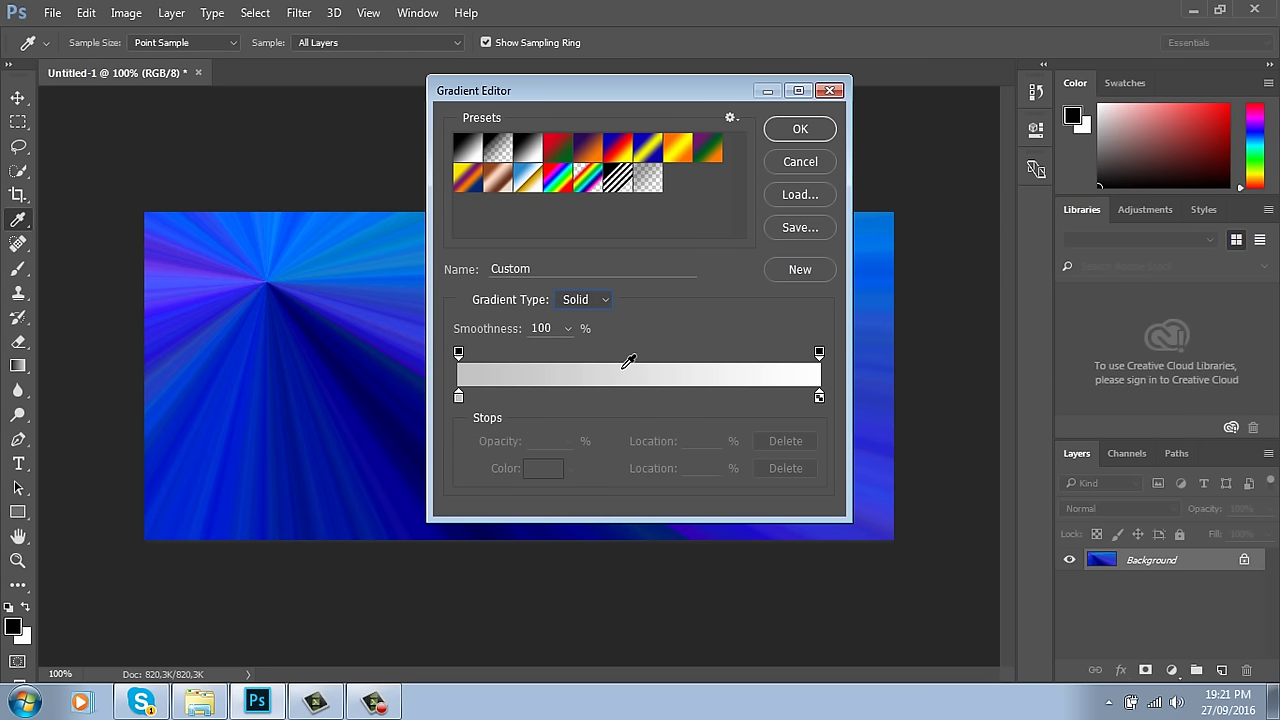
click(581, 300)
click(584, 331)
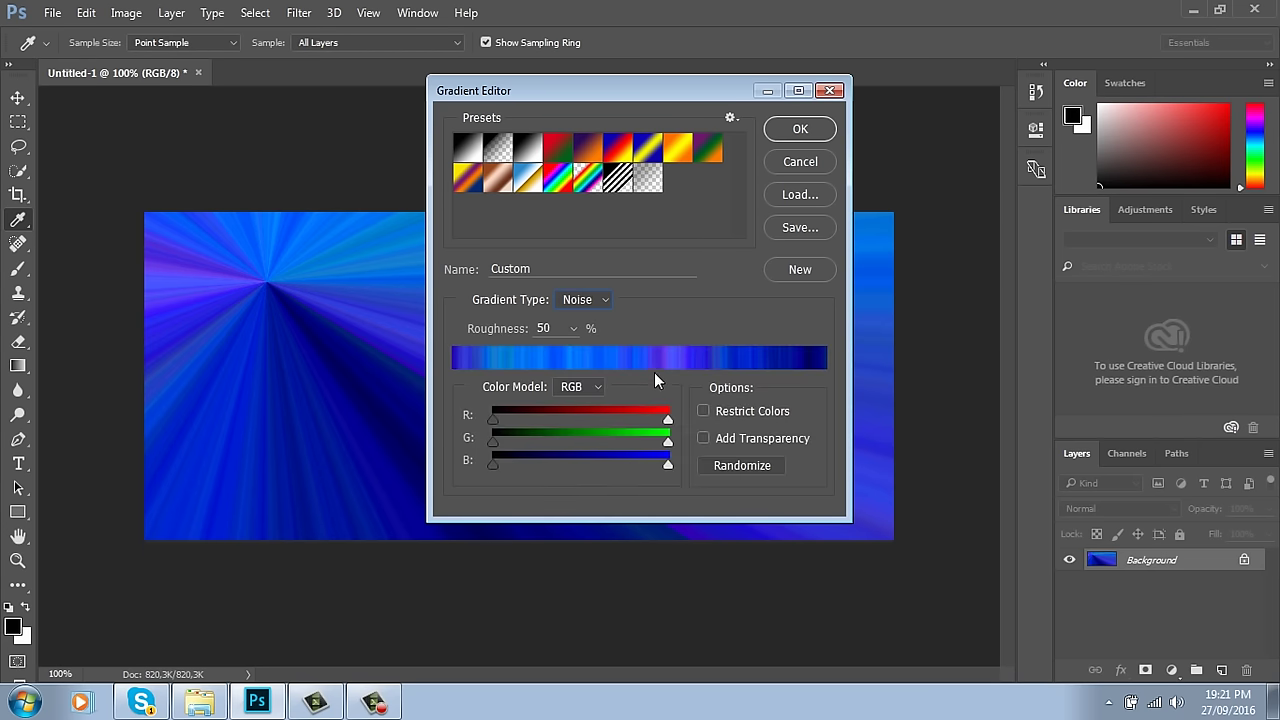
click(705, 412)
click(705, 438)
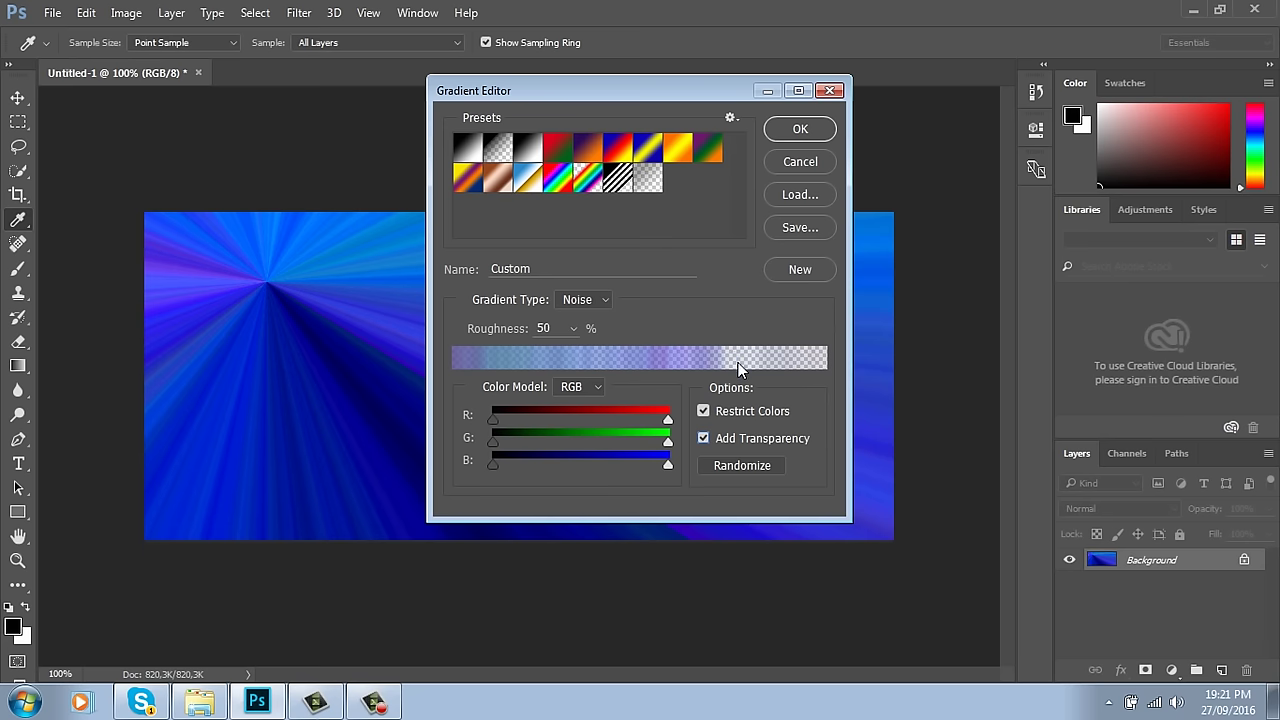
Step: Randomize the noise gradient repeatedly to preview colour variations, and close the Gradient Editor without applying them
click(756, 467)
click(757, 466)
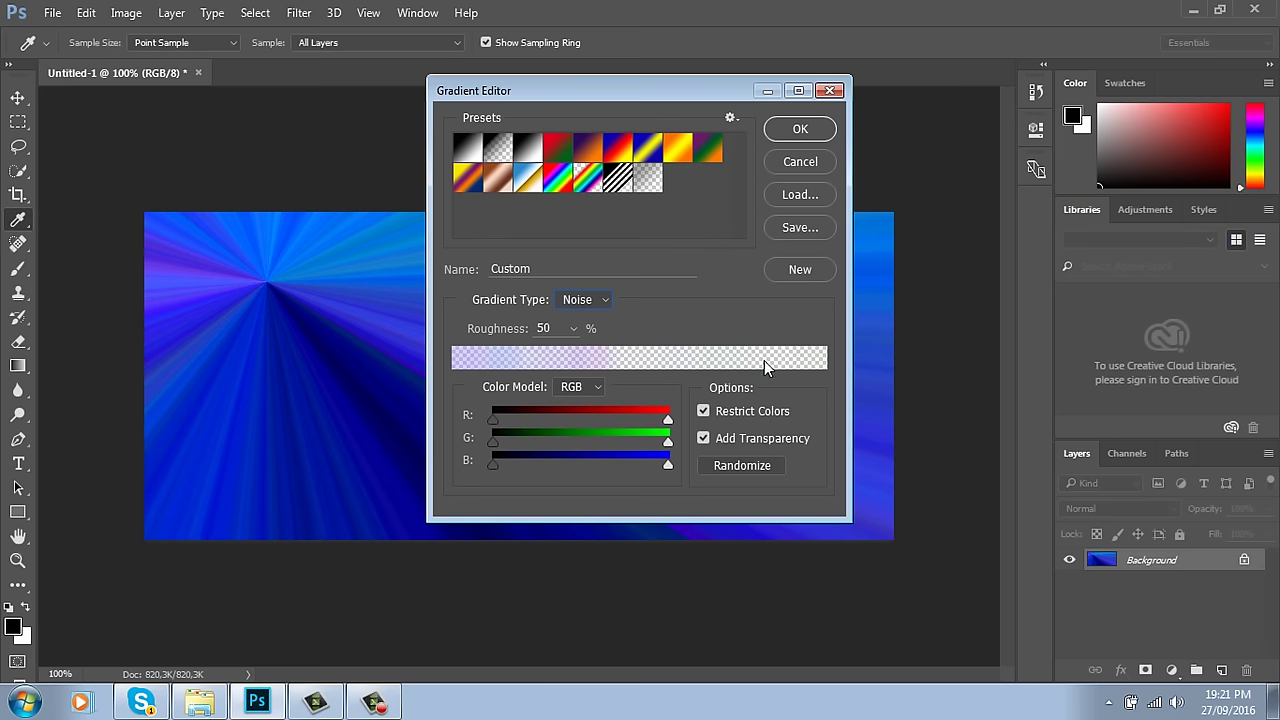
click(751, 468)
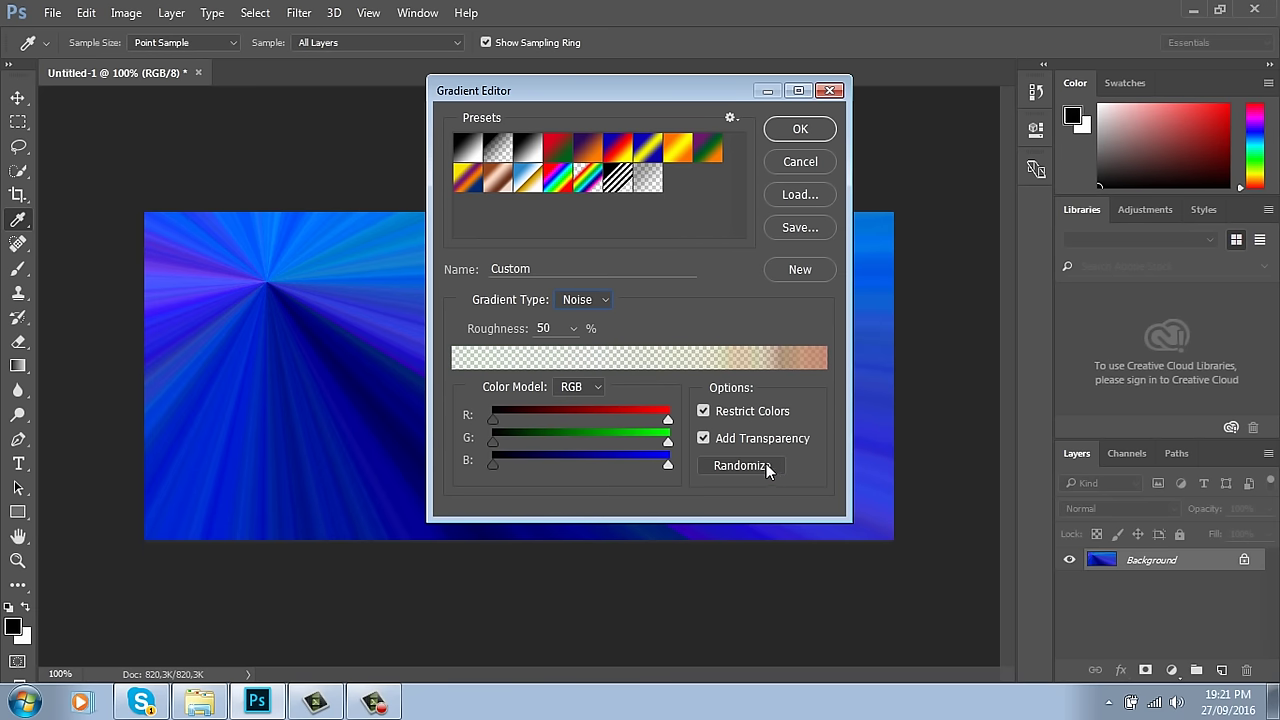
click(745, 467)
click(740, 468)
click(743, 464)
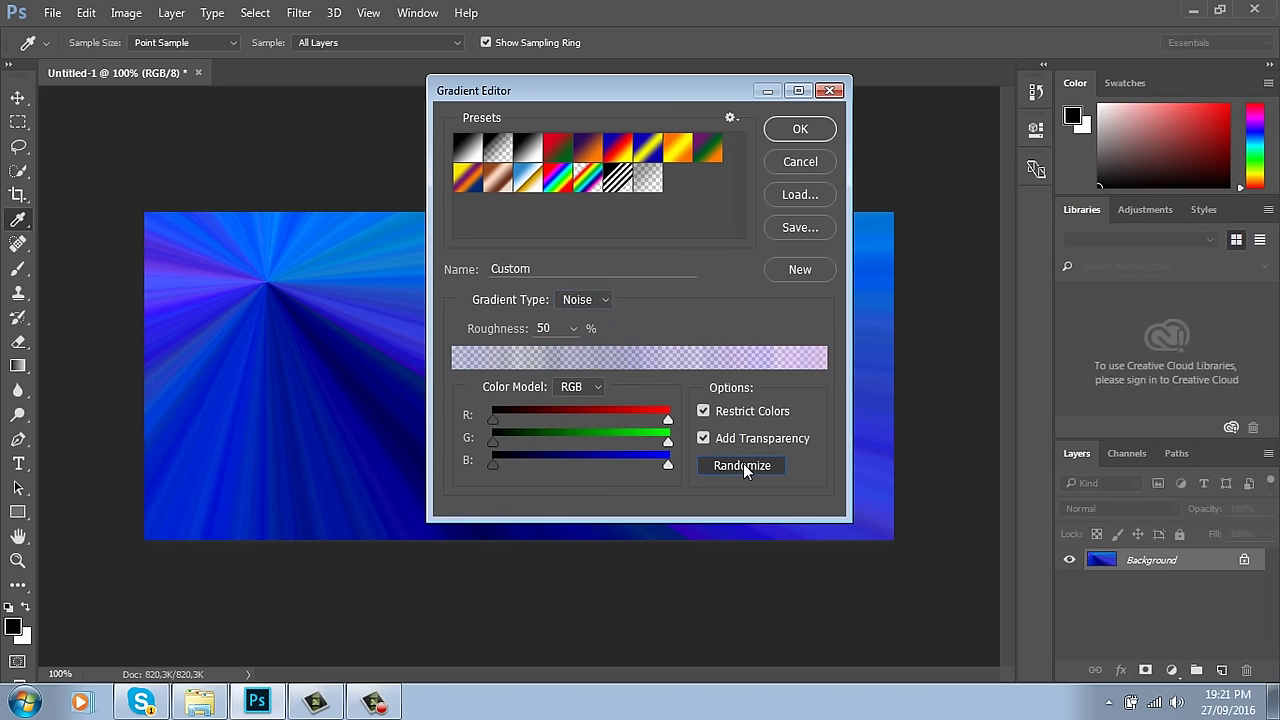
click(752, 466)
click(760, 469)
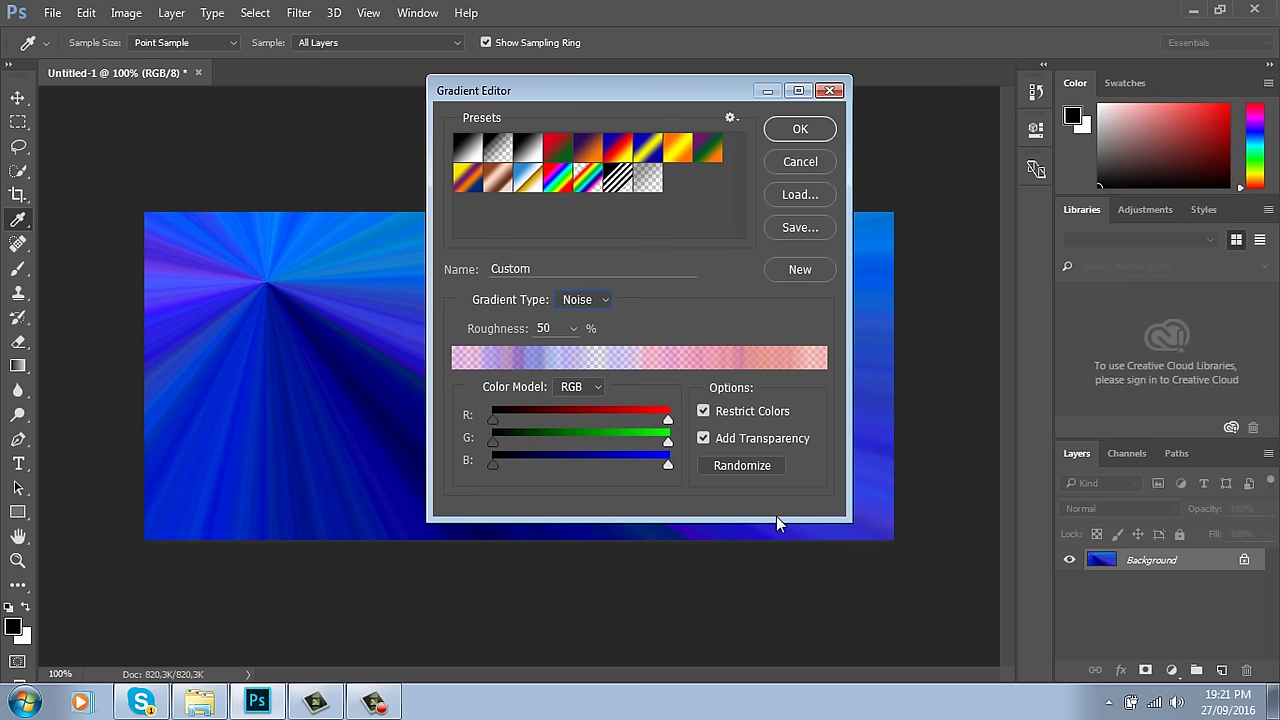
click(830, 91)
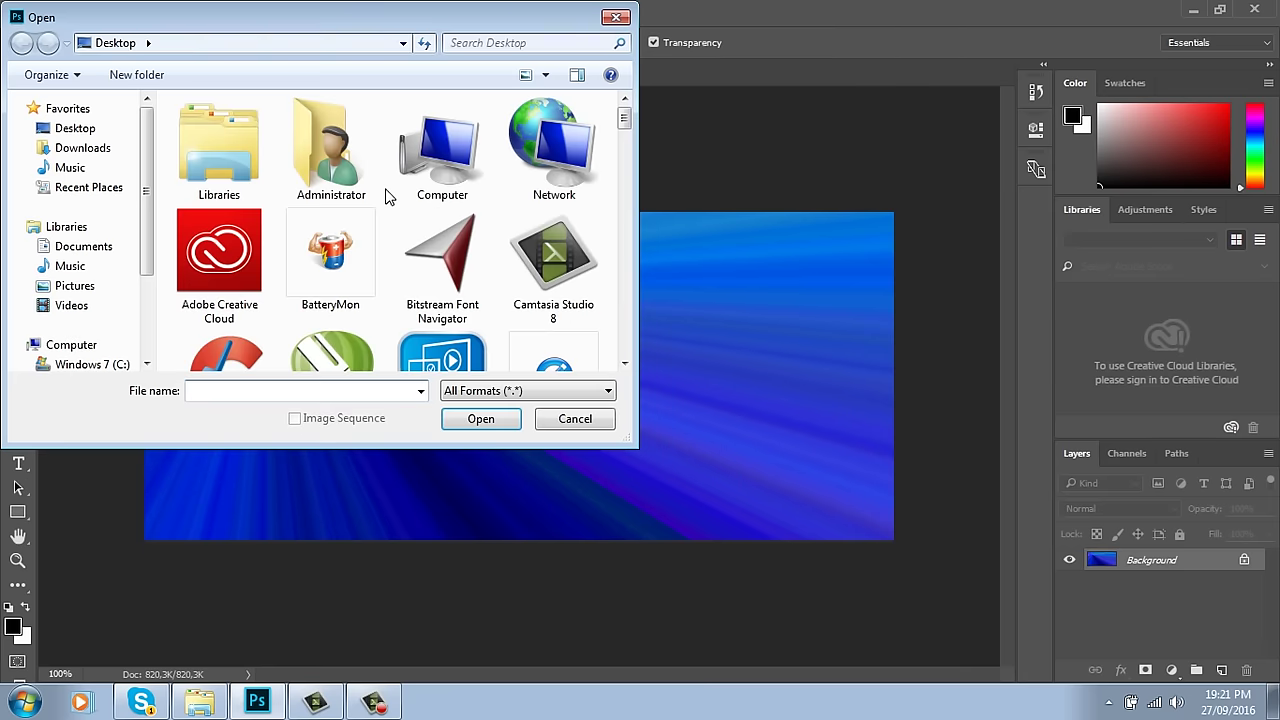
Step: Open the photo anhcuoideptaicuchi2.jpg from the thuvienanh\anhcuoi folder on Local Disk (E:)
double_click(457, 157)
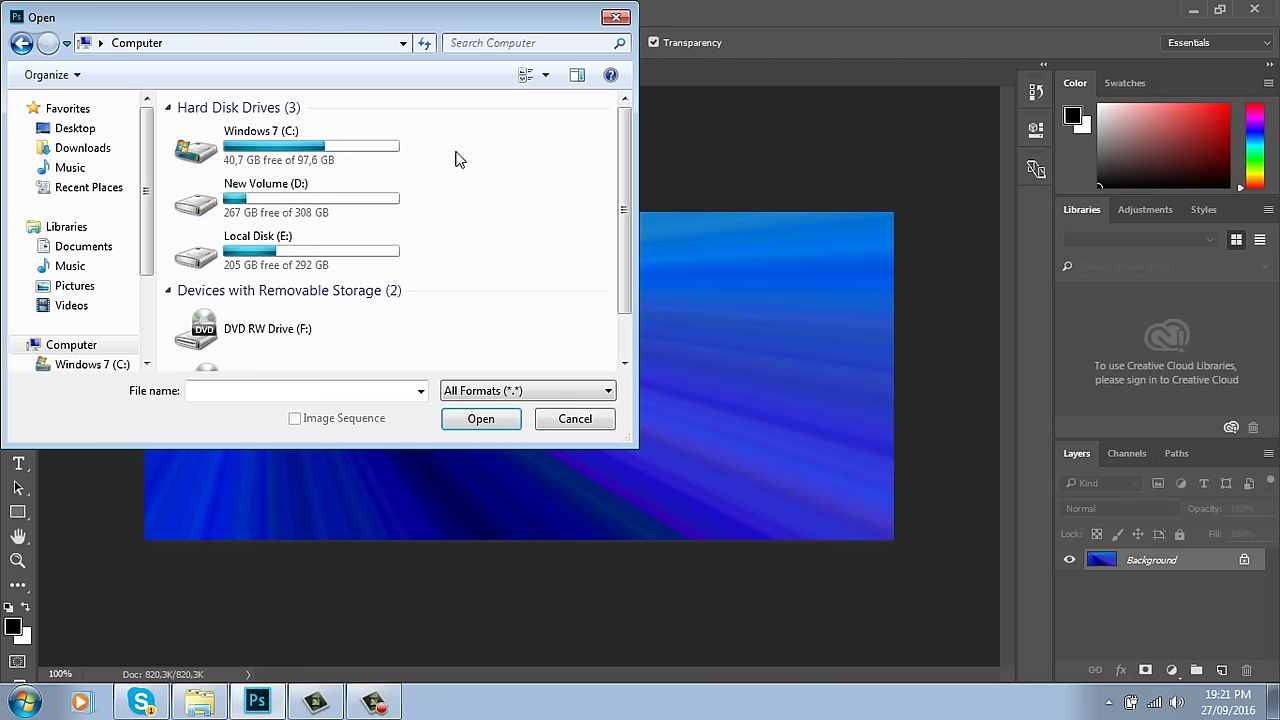
double_click(328, 262)
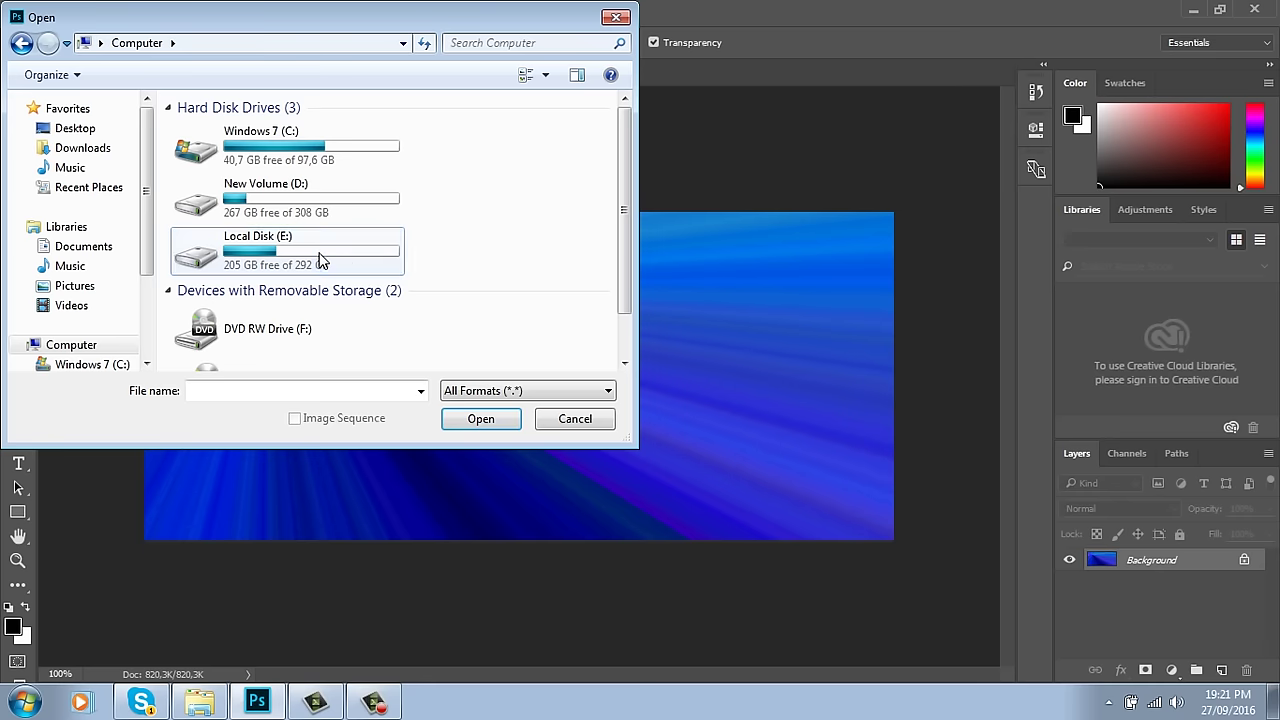
scroll(503, 285, down, 3)
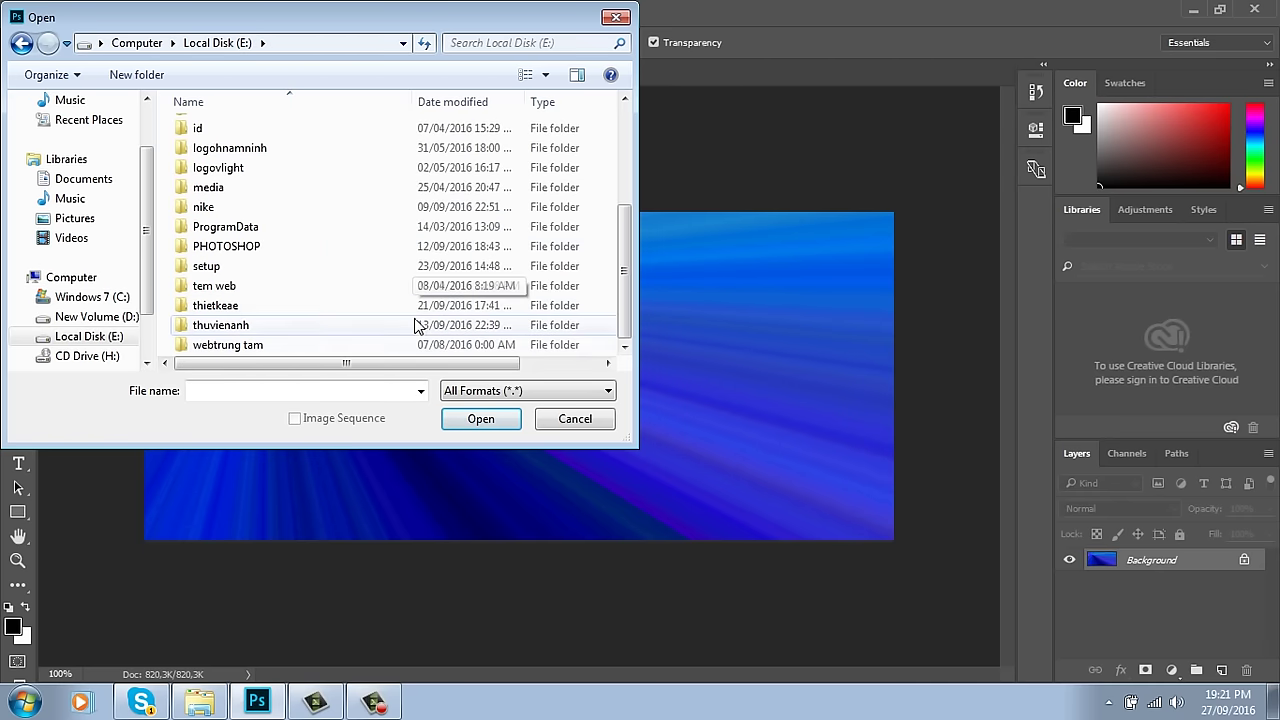
double_click(225, 326)
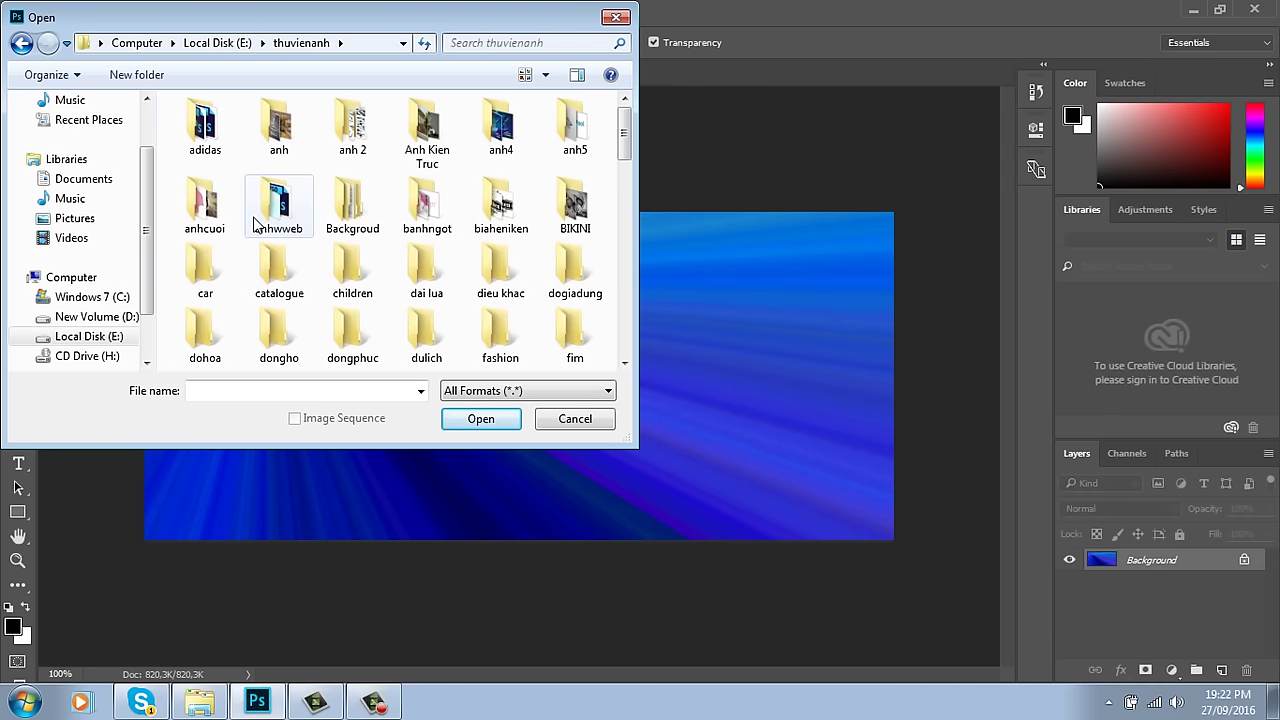
double_click(205, 203)
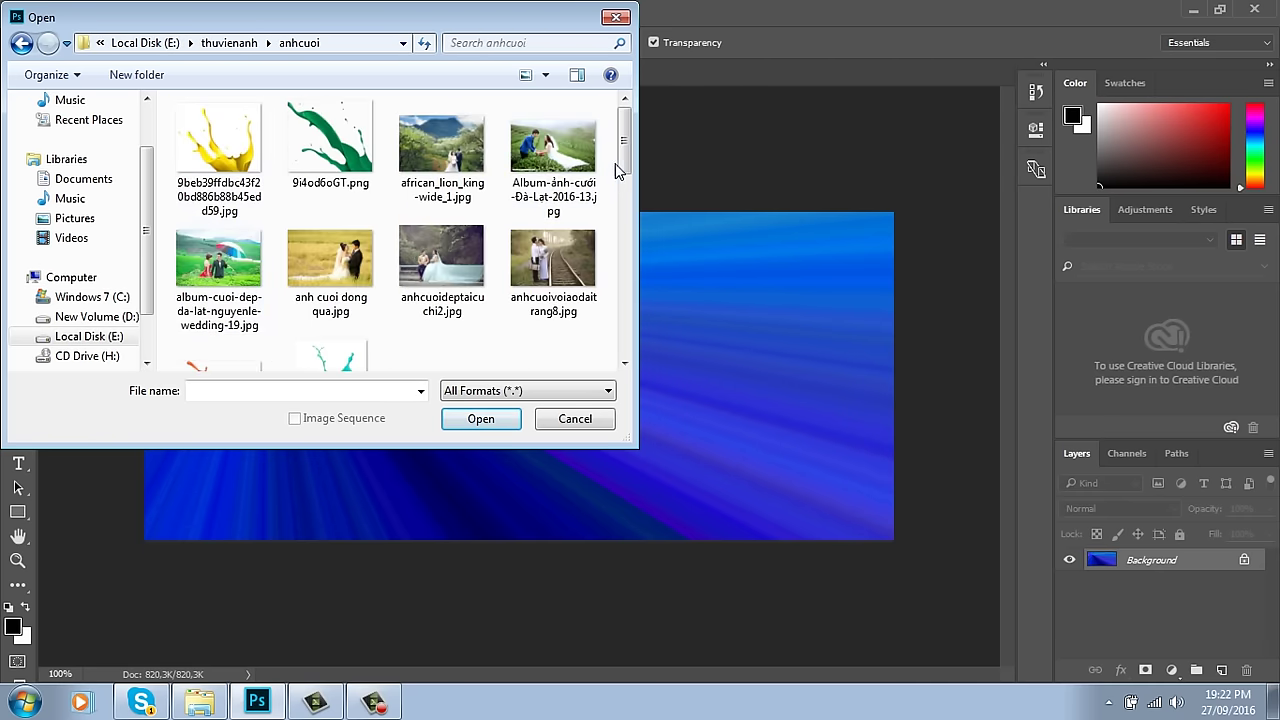
scroll(624, 147, down, 1)
drag(624, 147, 627, 162)
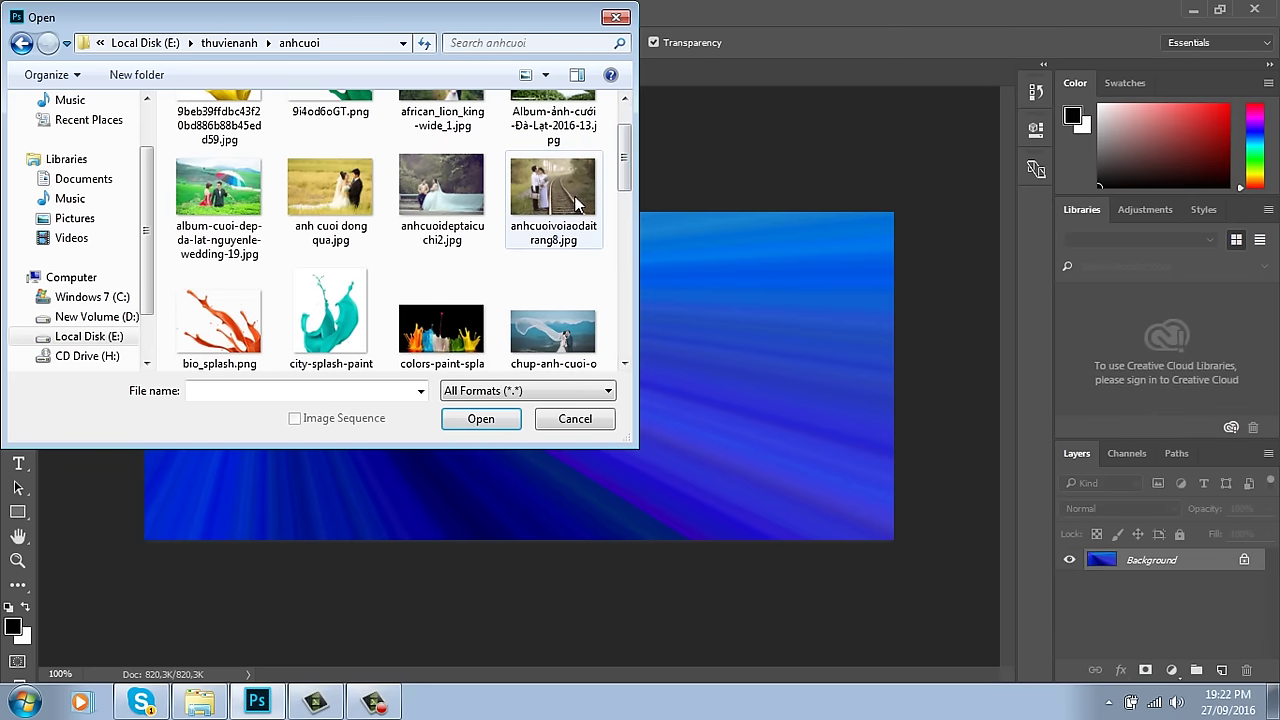
scroll(627, 180, down, 1)
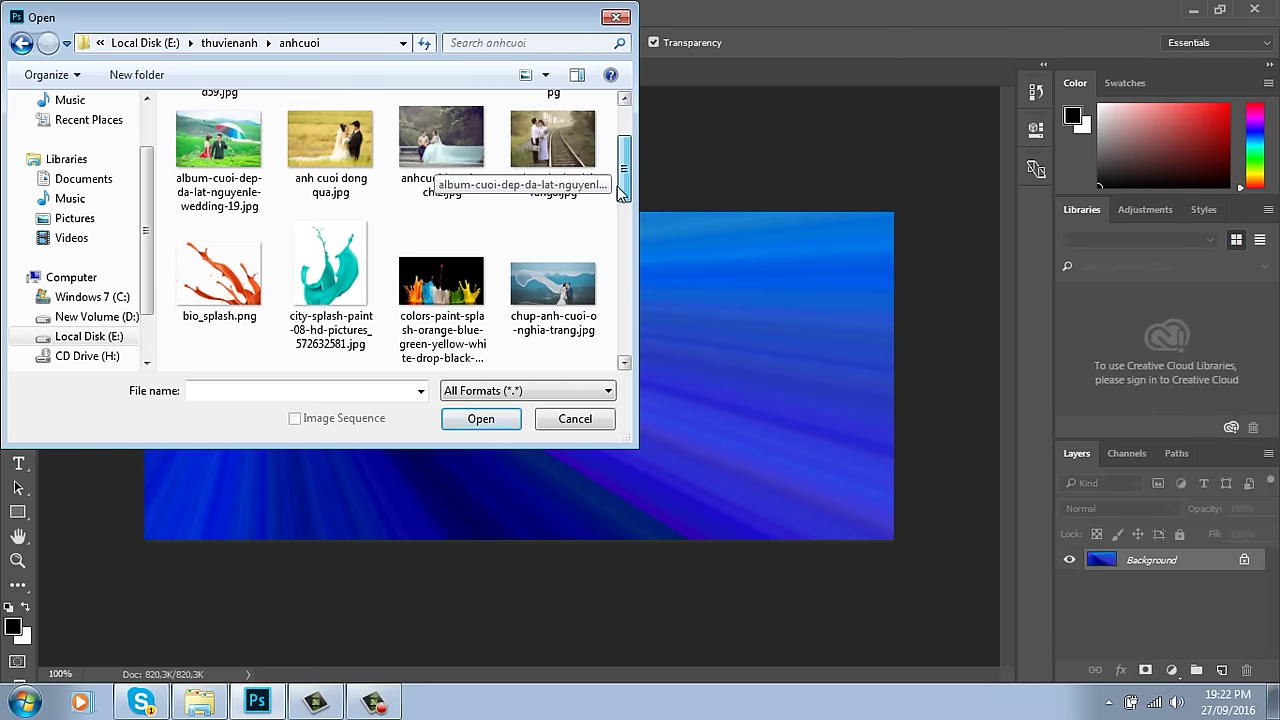
click(472, 132)
click(480, 419)
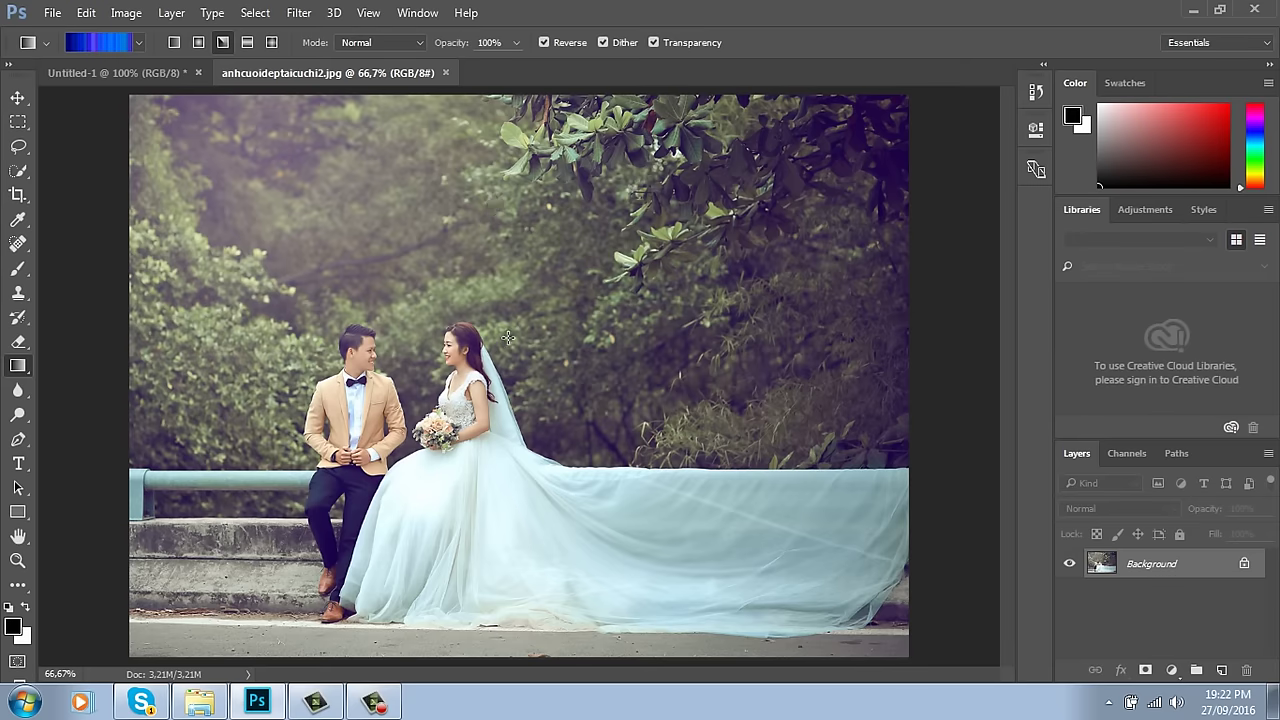
Step: Add a new layer above the photo and turn on Restrict Colors and Add Transparency for the noise gradient
click(1221, 670)
click(1180, 575)
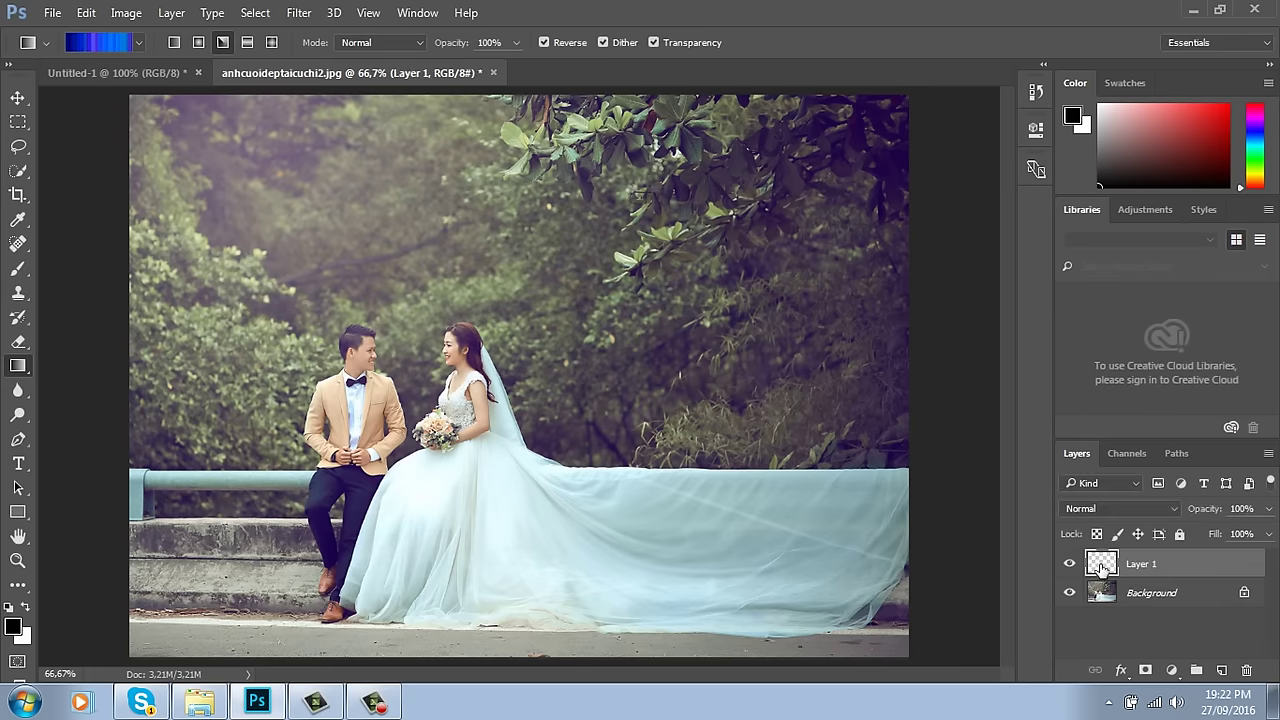
click(119, 44)
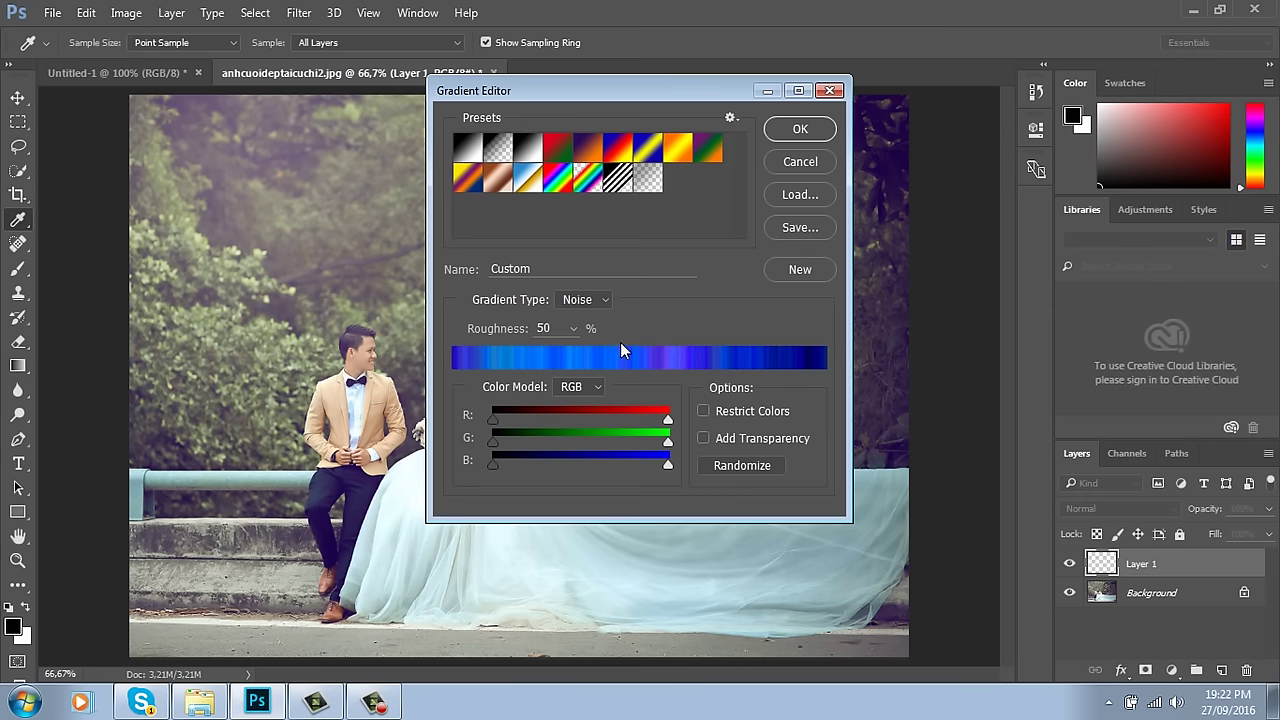
click(706, 412)
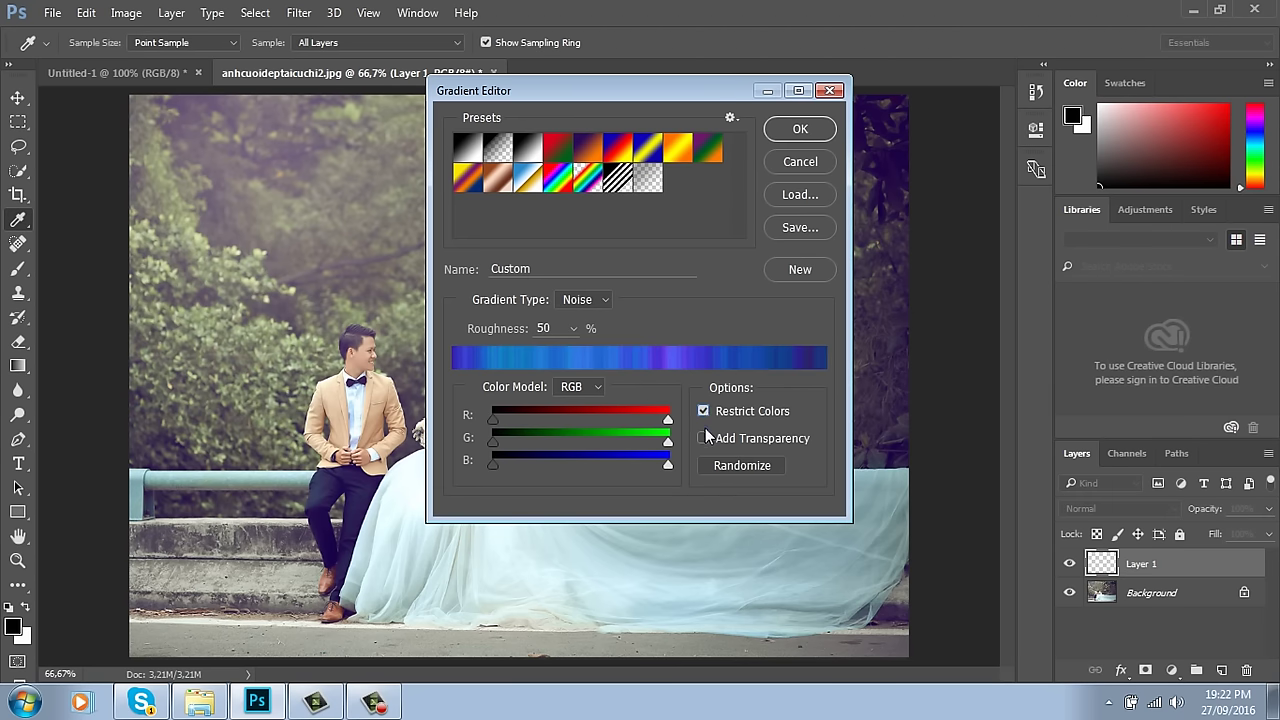
click(705, 436)
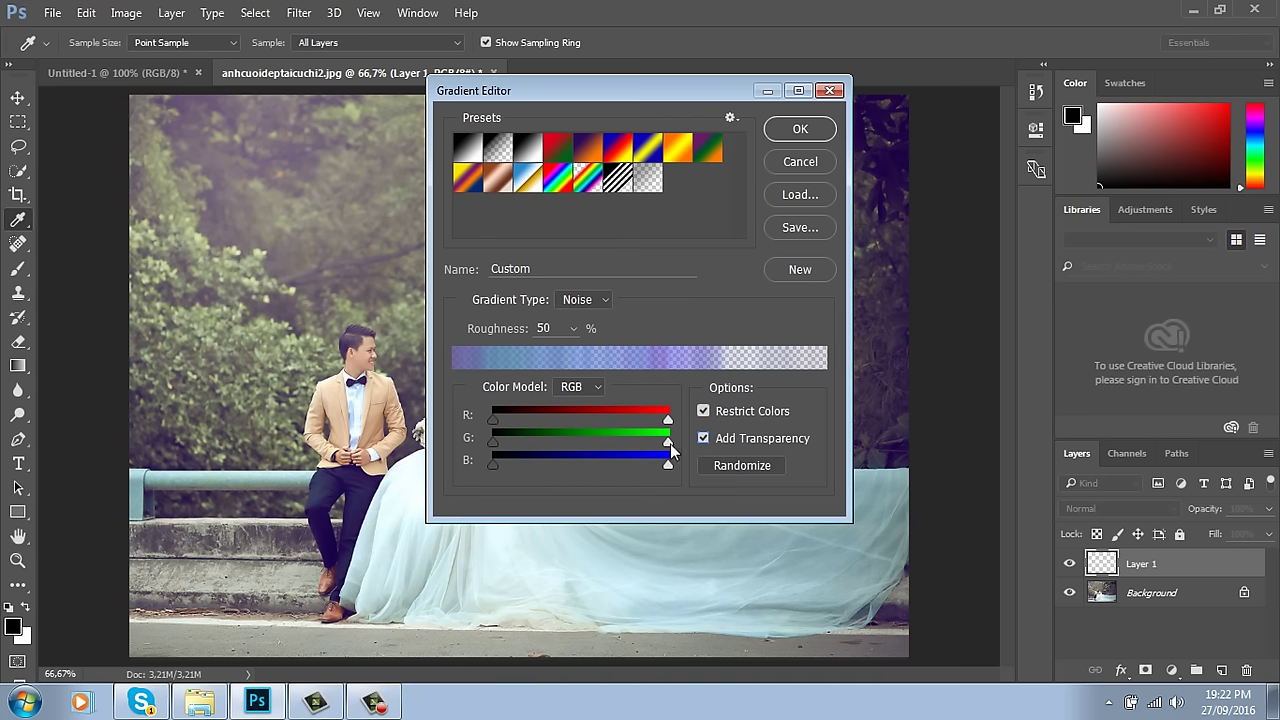
Step: Lower the noise gradient's green, red and blue upper limits to their minimum and accept the gradient
drag(668, 442, 505, 442)
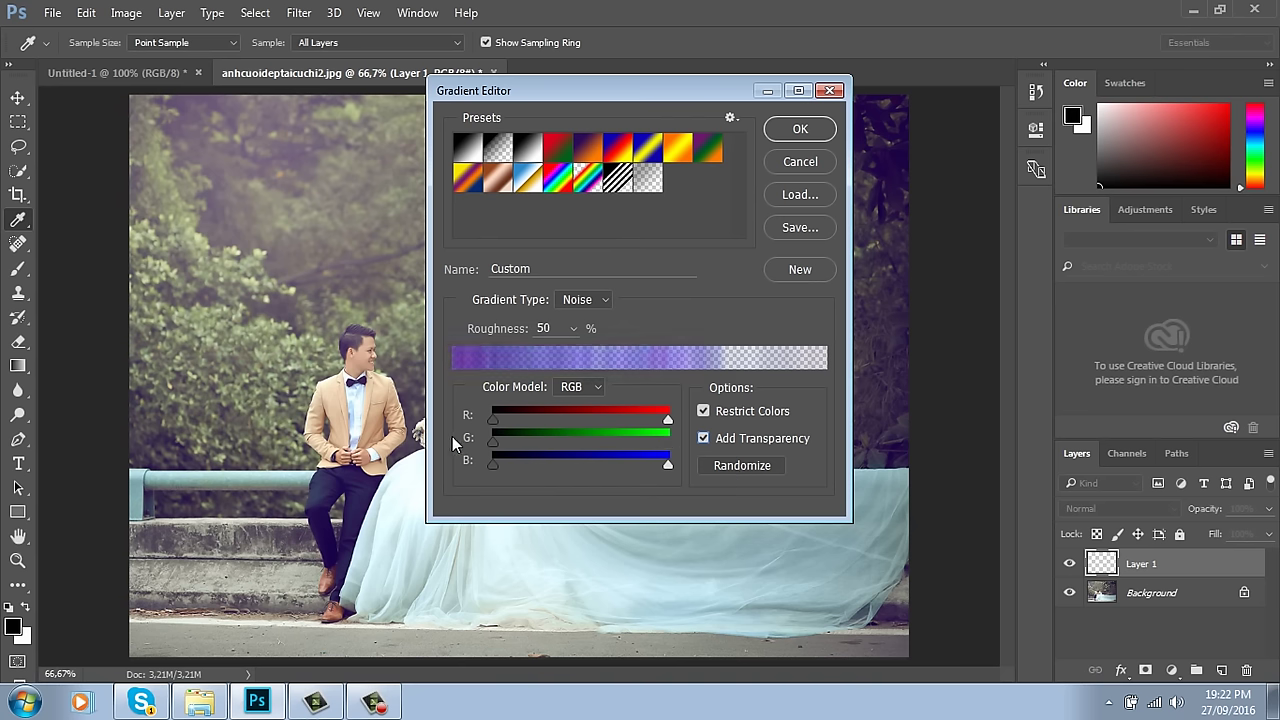
drag(668, 417, 473, 414)
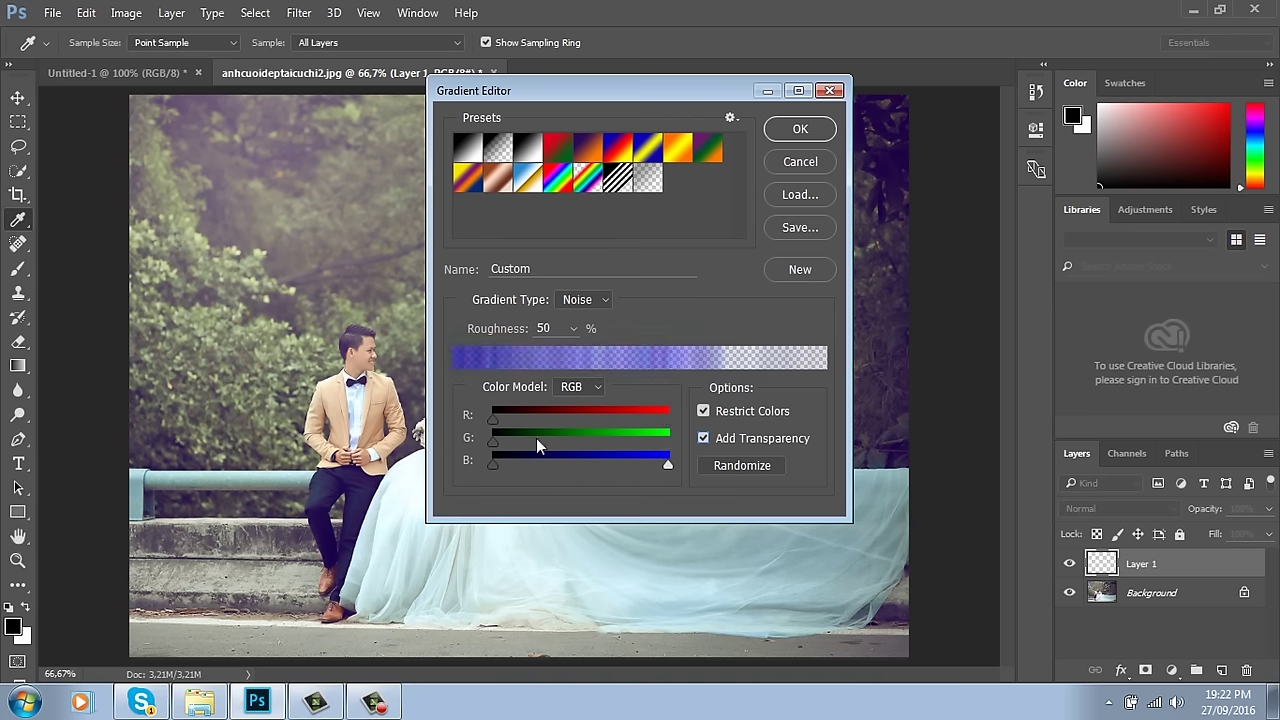
drag(667, 467, 488, 464)
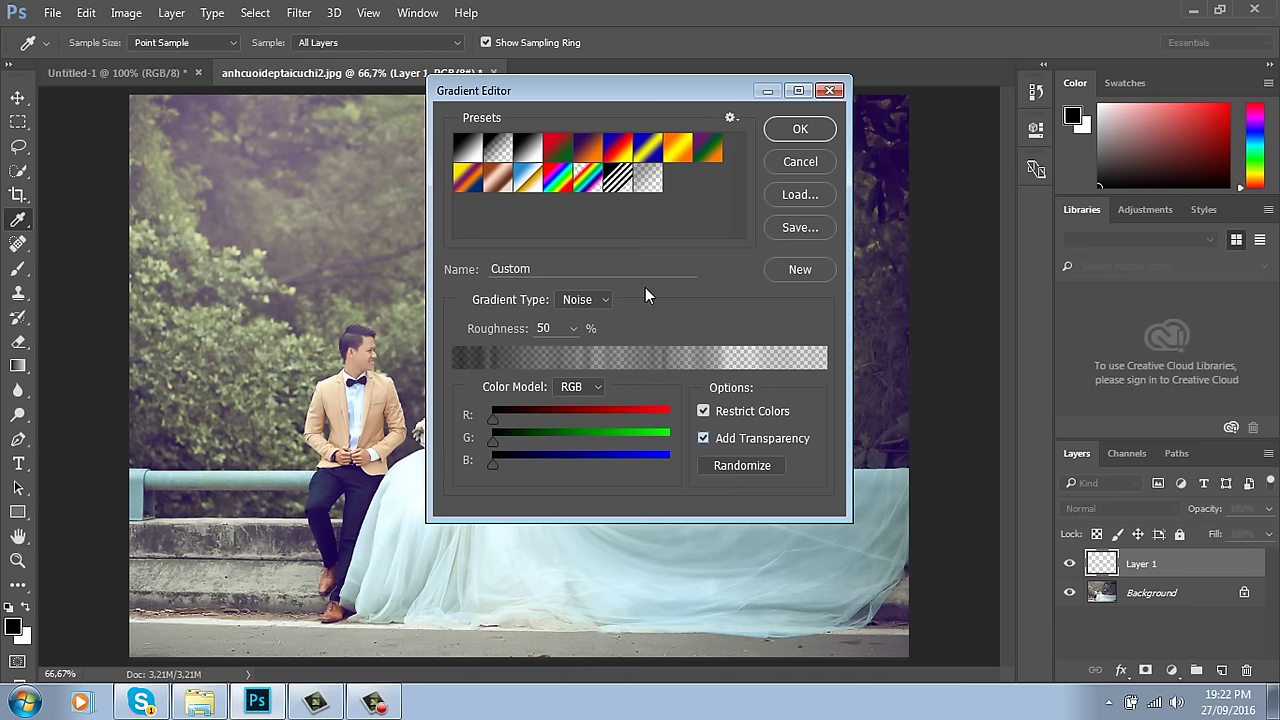
click(806, 134)
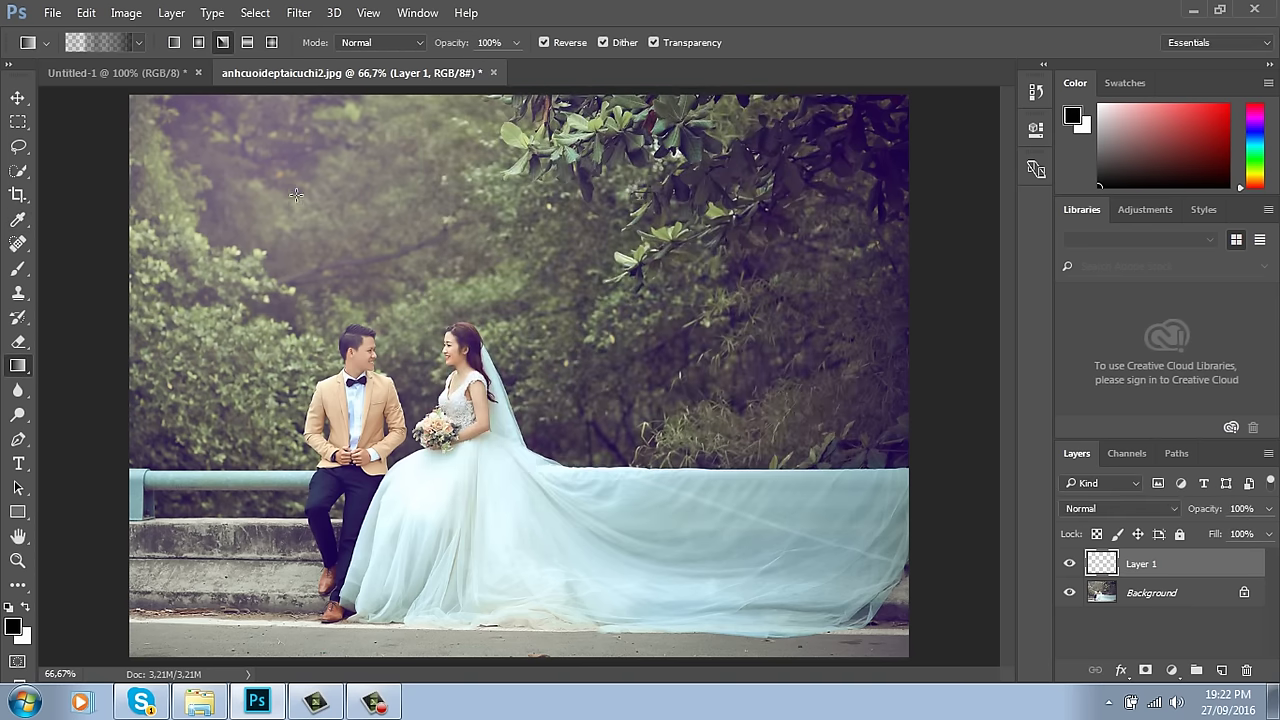
Step: Fill Layer 1 with the angle noise gradient from the trees above the groom, randomize the gradient, and fill the layer three more times
drag(296, 196, 690, 540)
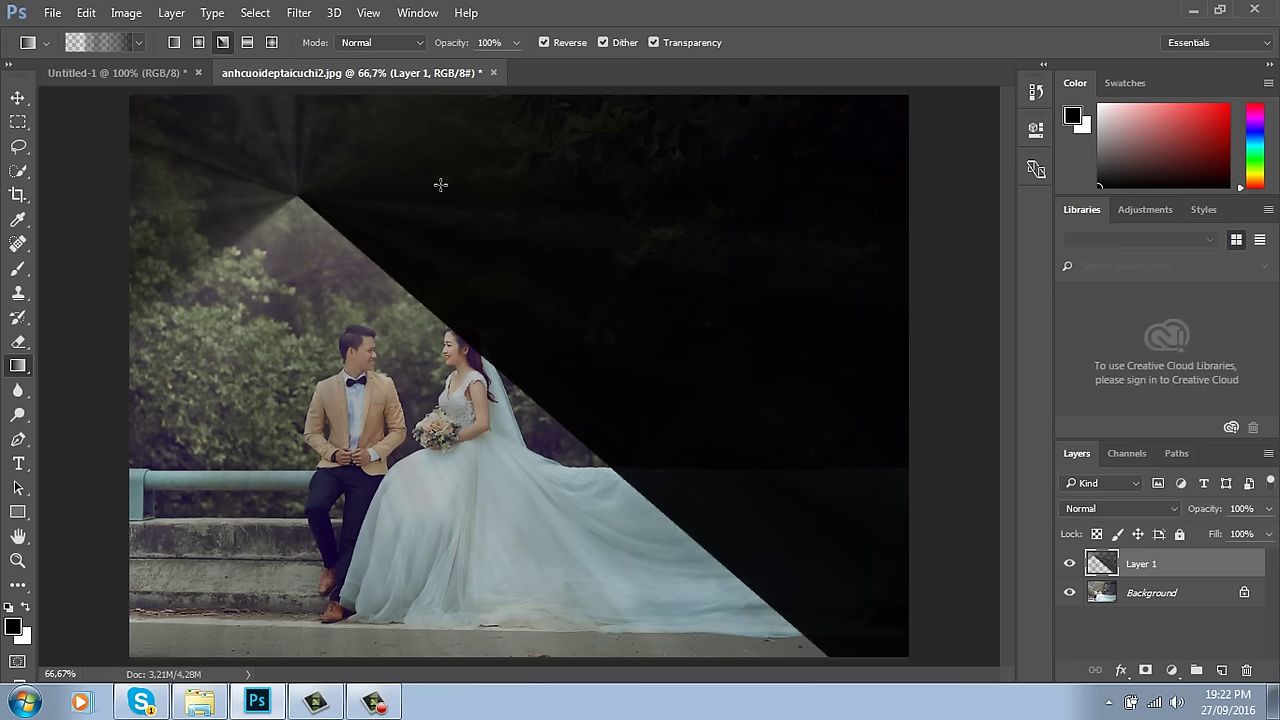
click(97, 44)
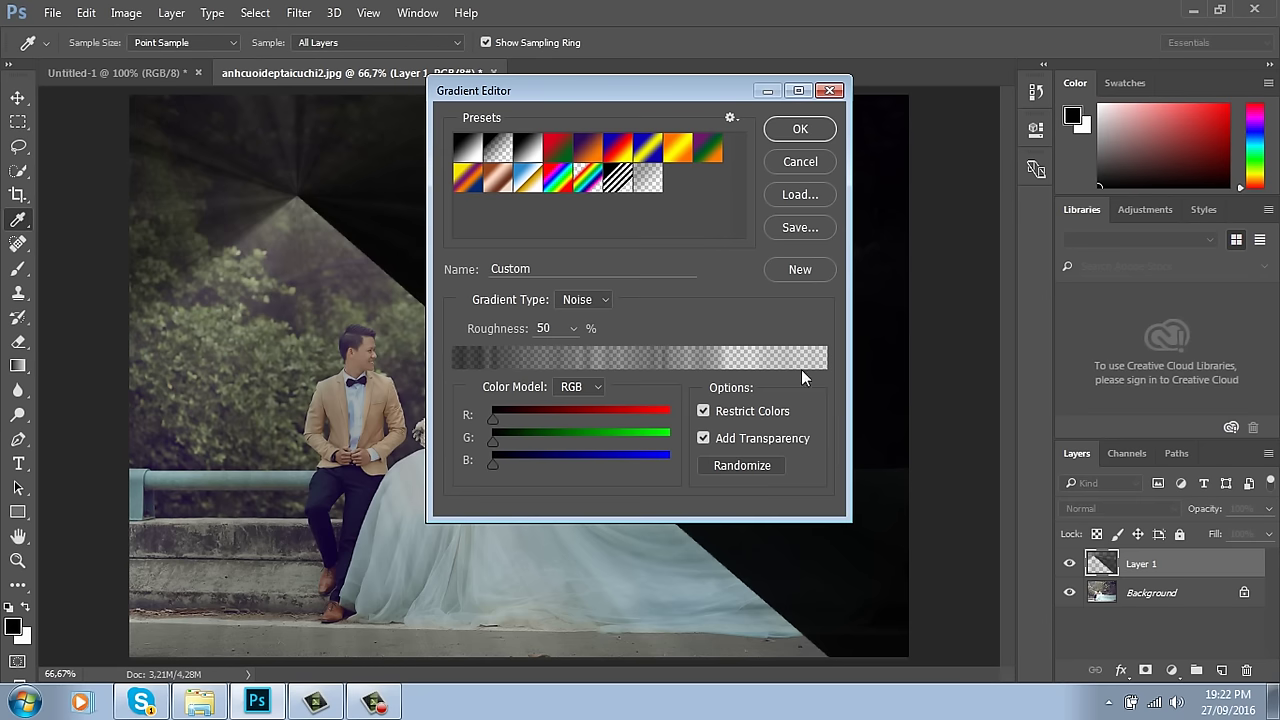
click(746, 468)
click(800, 129)
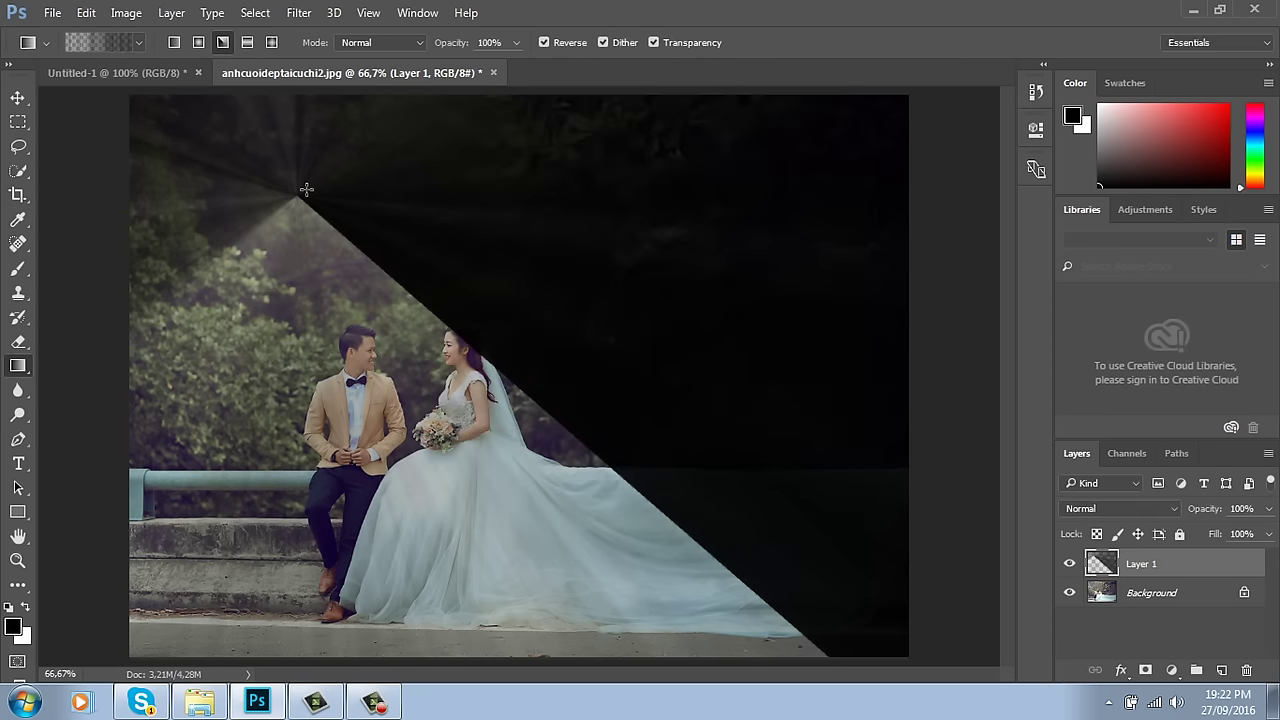
drag(306, 187, 621, 636)
drag(306, 205, 818, 471)
drag(357, 215, 692, 192)
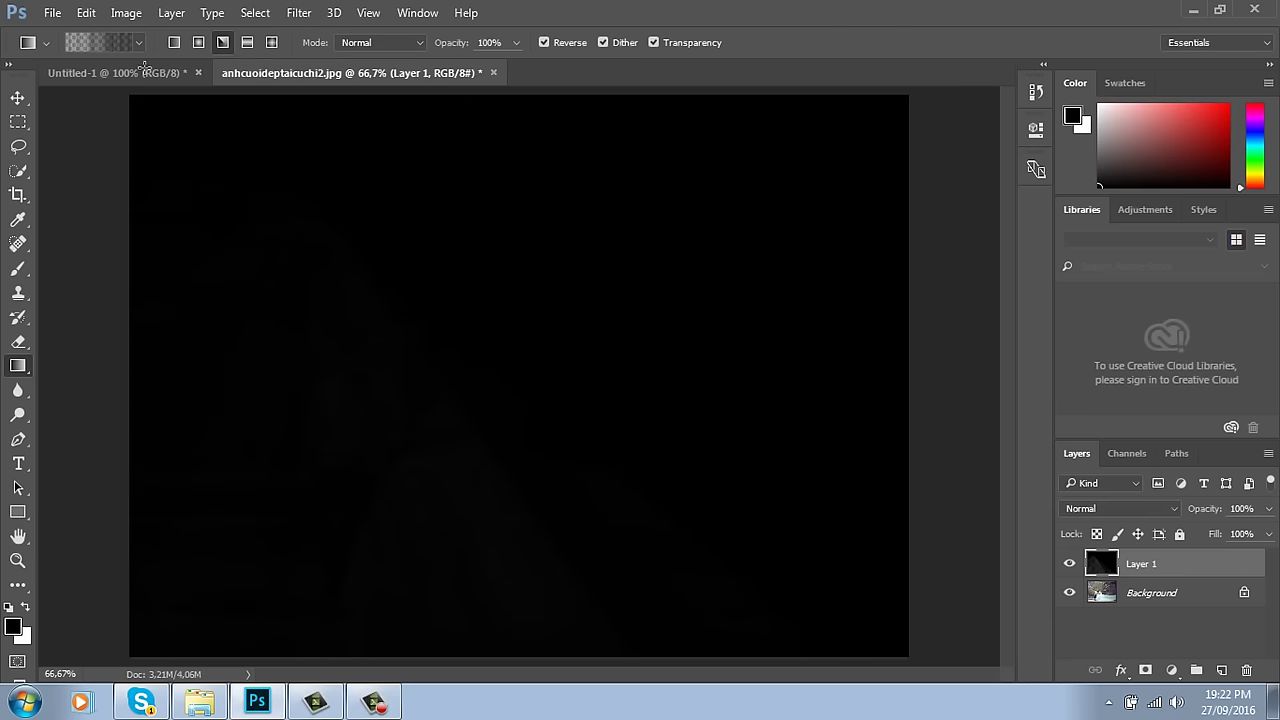
Step: Randomize the transparent noise gradient again and fill Layer 1 diagonally from the trees above the groom to the lower part of the dress
click(120, 45)
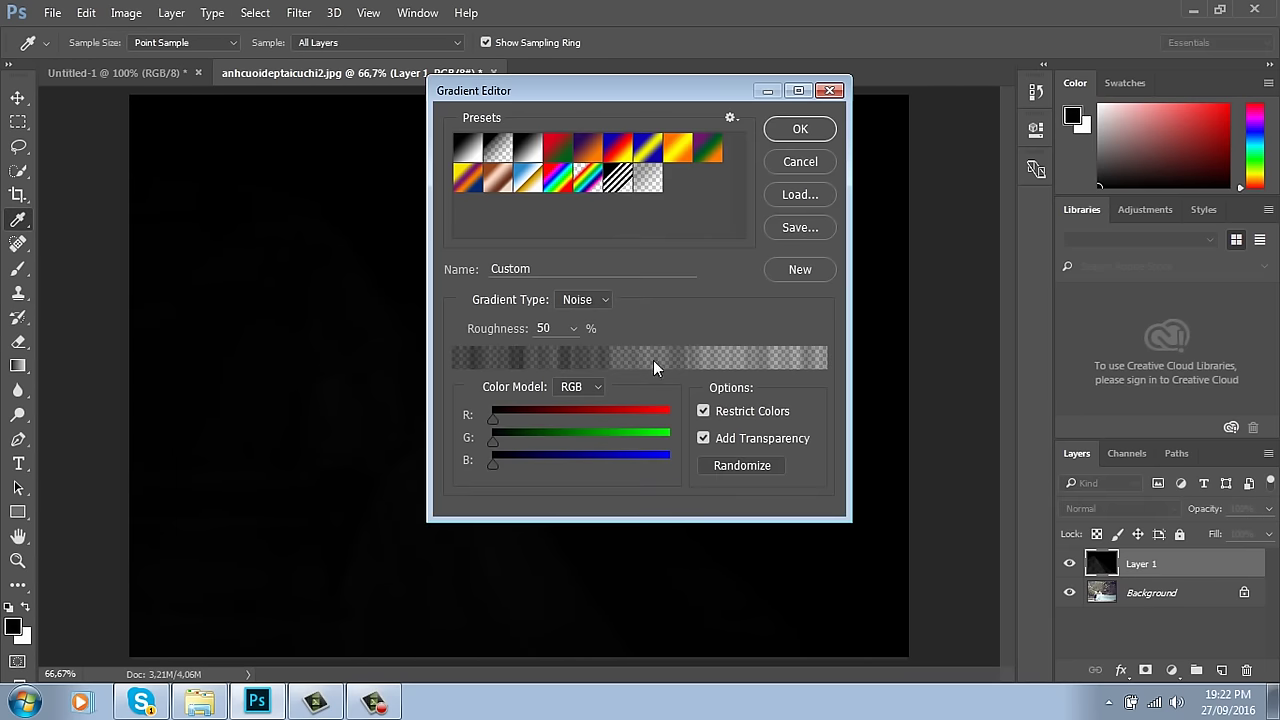
click(740, 467)
click(786, 134)
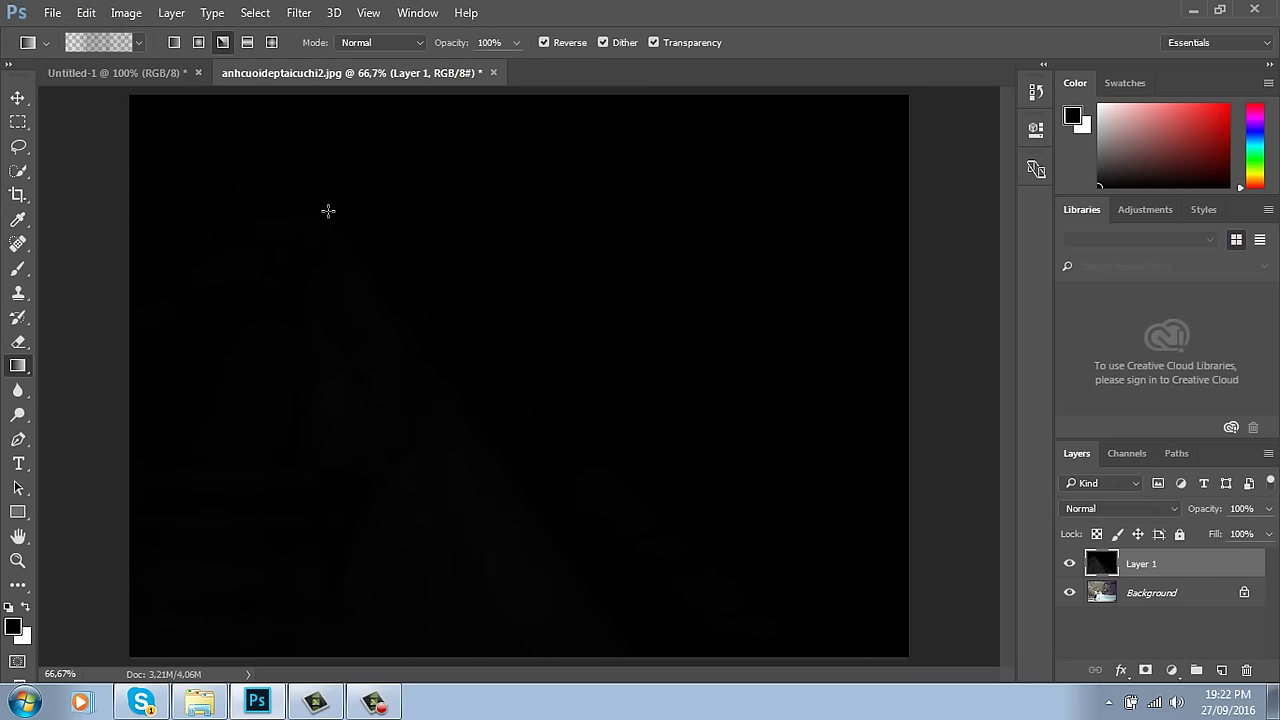
drag(293, 212, 726, 570)
Step: Add a new layer on top and delete the darkened Layer 1
click(1221, 670)
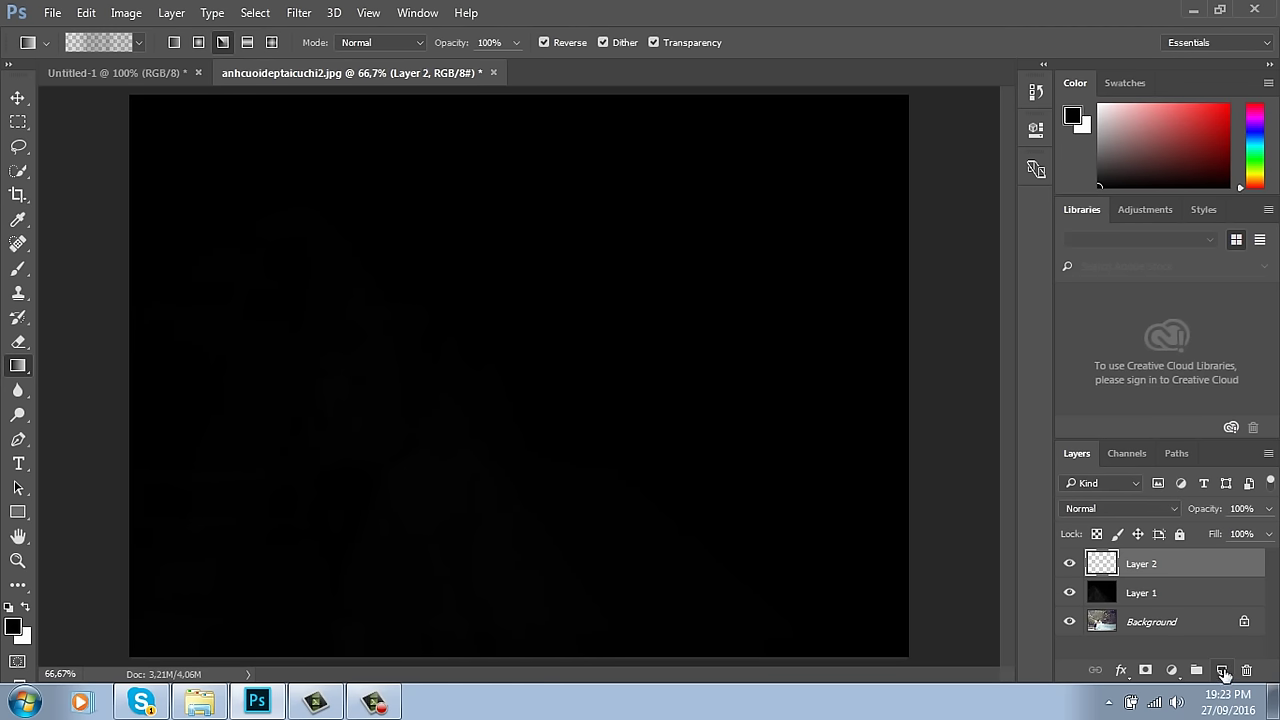
click(1200, 598)
click(1246, 670)
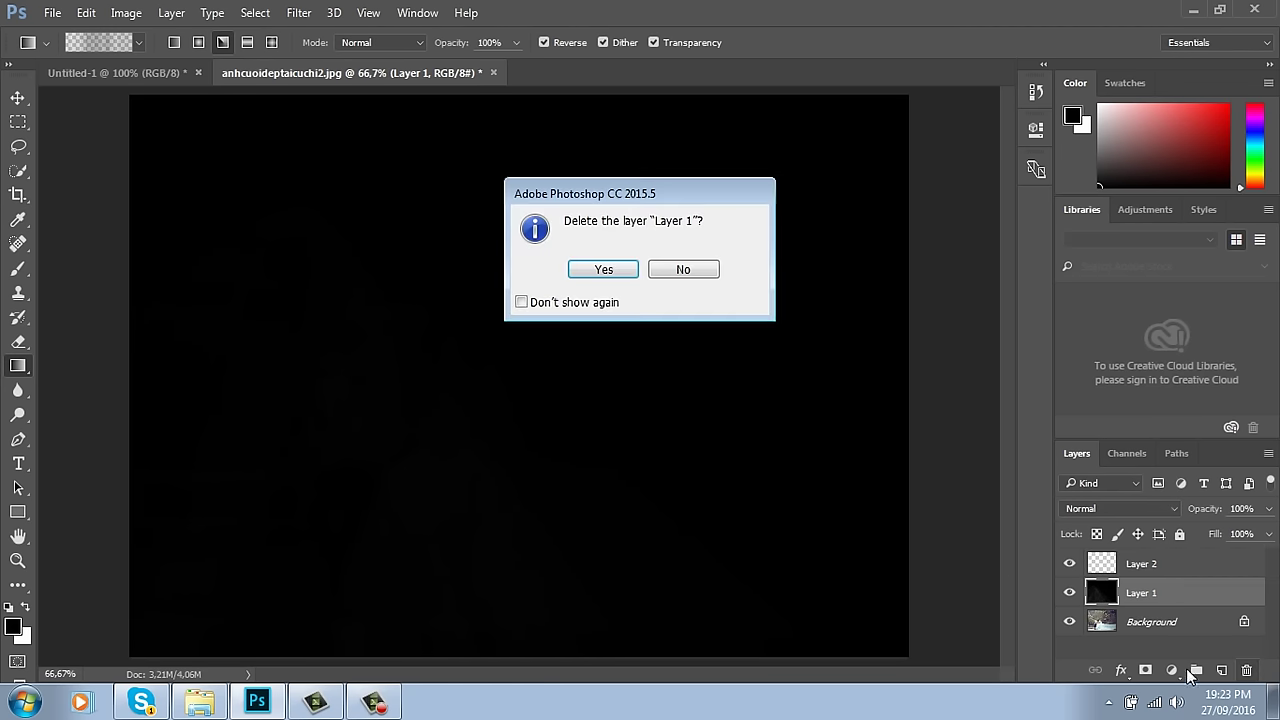
click(603, 270)
Step: Try the angle noise gradient on the Background layer, attempt to move it, and undo the fill
drag(348, 206, 826, 616)
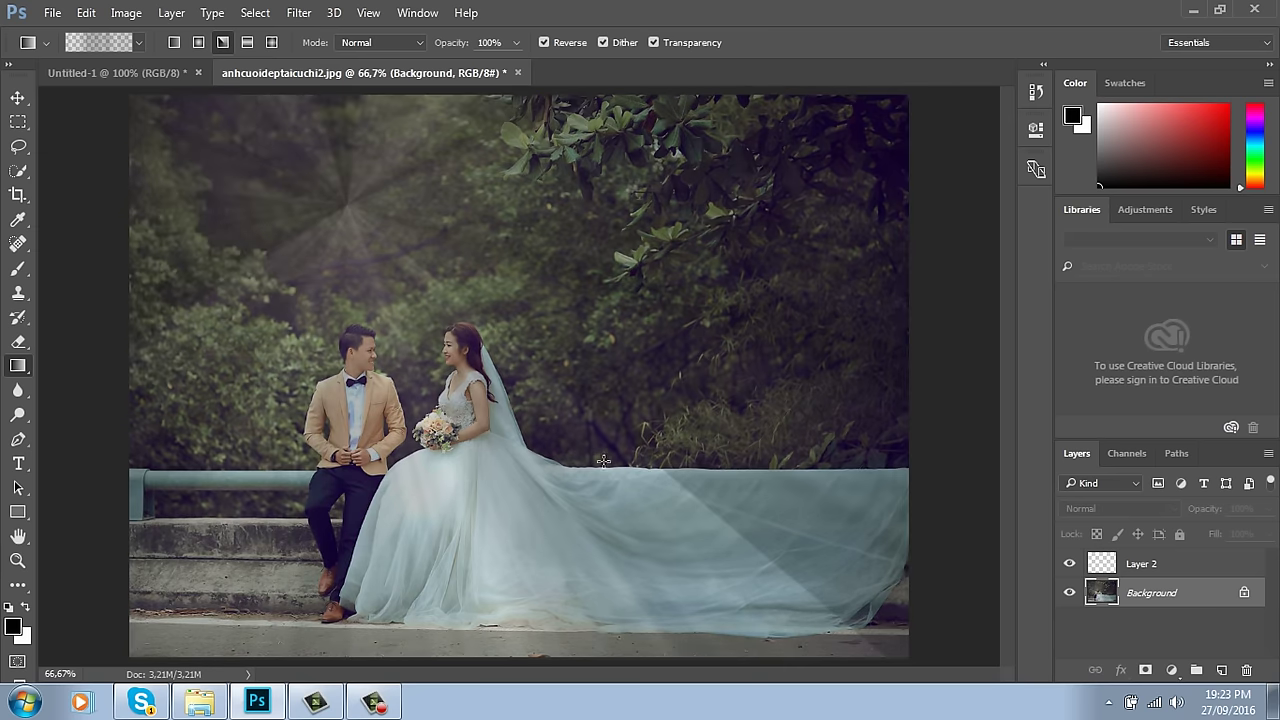
click(18, 97)
drag(403, 246, 330, 178)
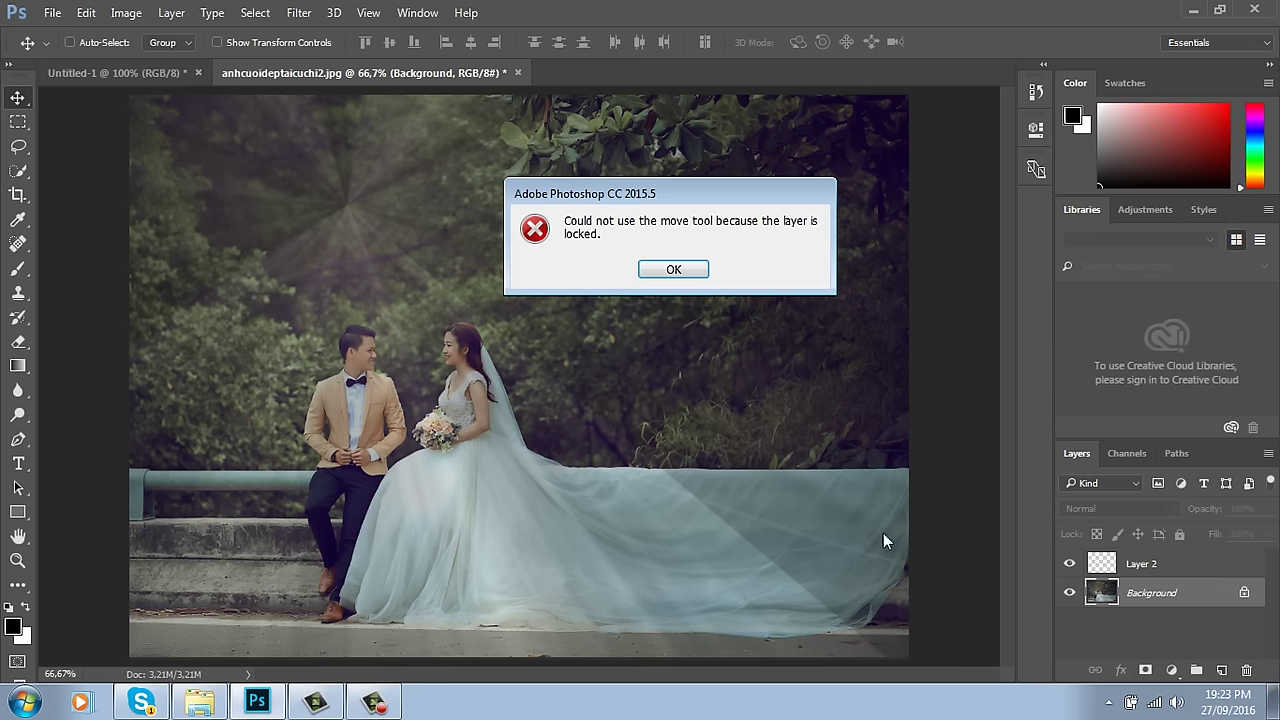
click(674, 269)
key(ctrl)
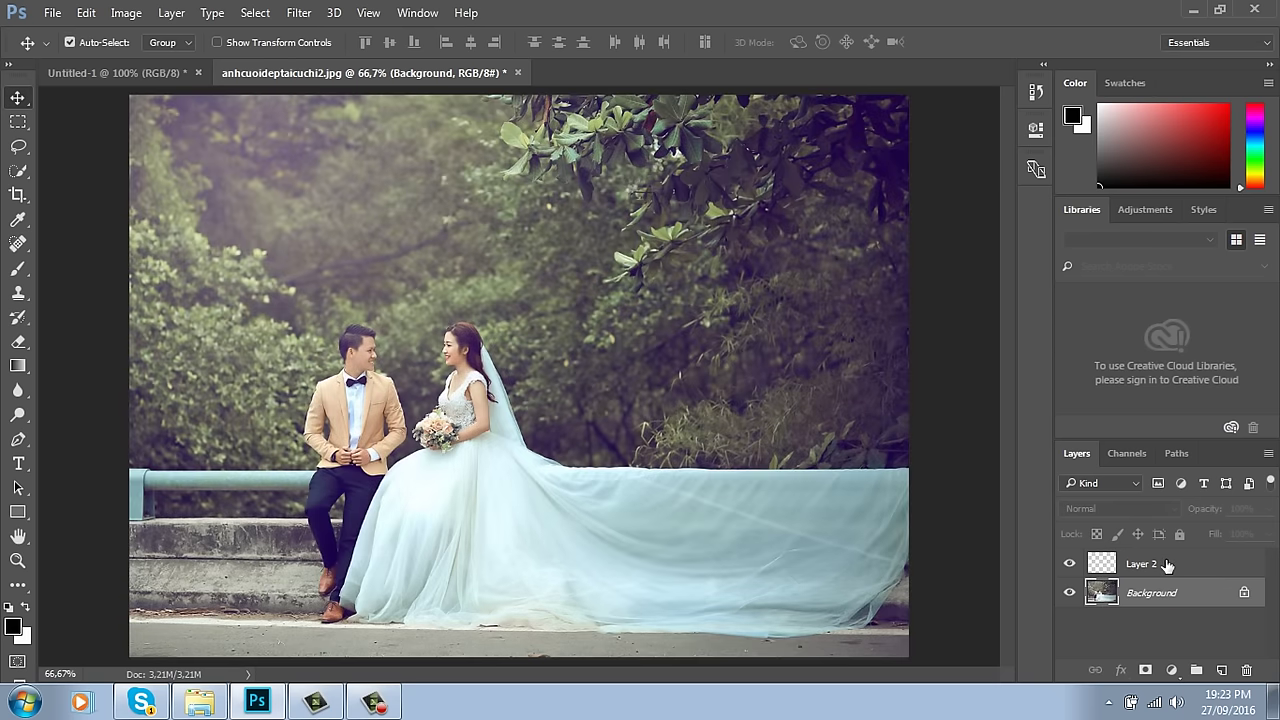
Step: Fill Layer 2 with the angle noise gradient diagonally from the trees above the groom to the dress train, and try moving the rays
click(1186, 563)
key(g)
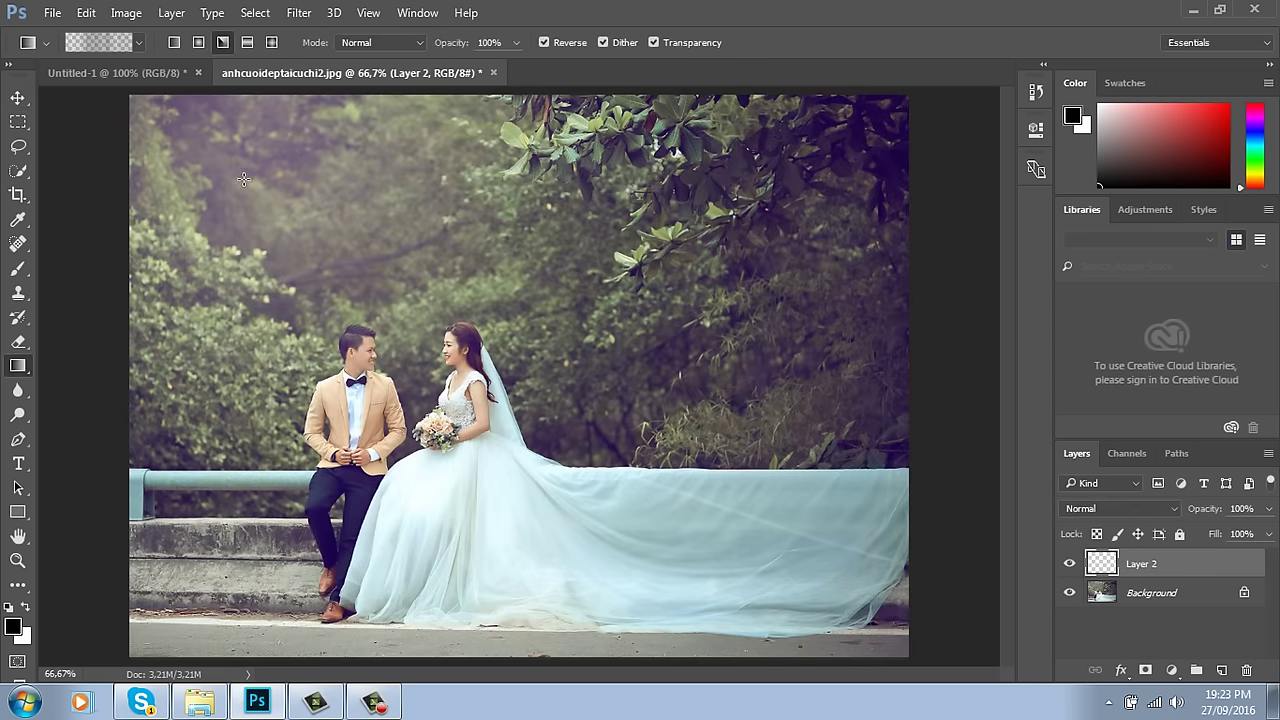
drag(285, 200, 815, 626)
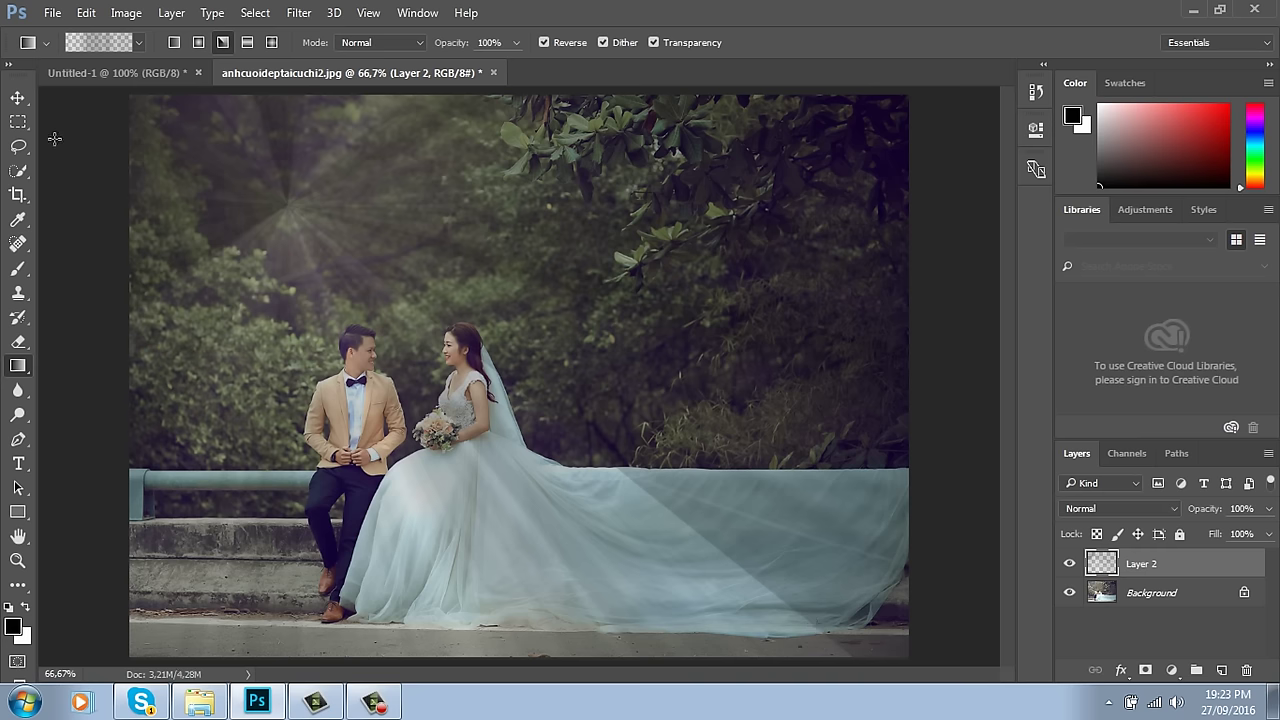
key(v)
drag(404, 252, 335, 212)
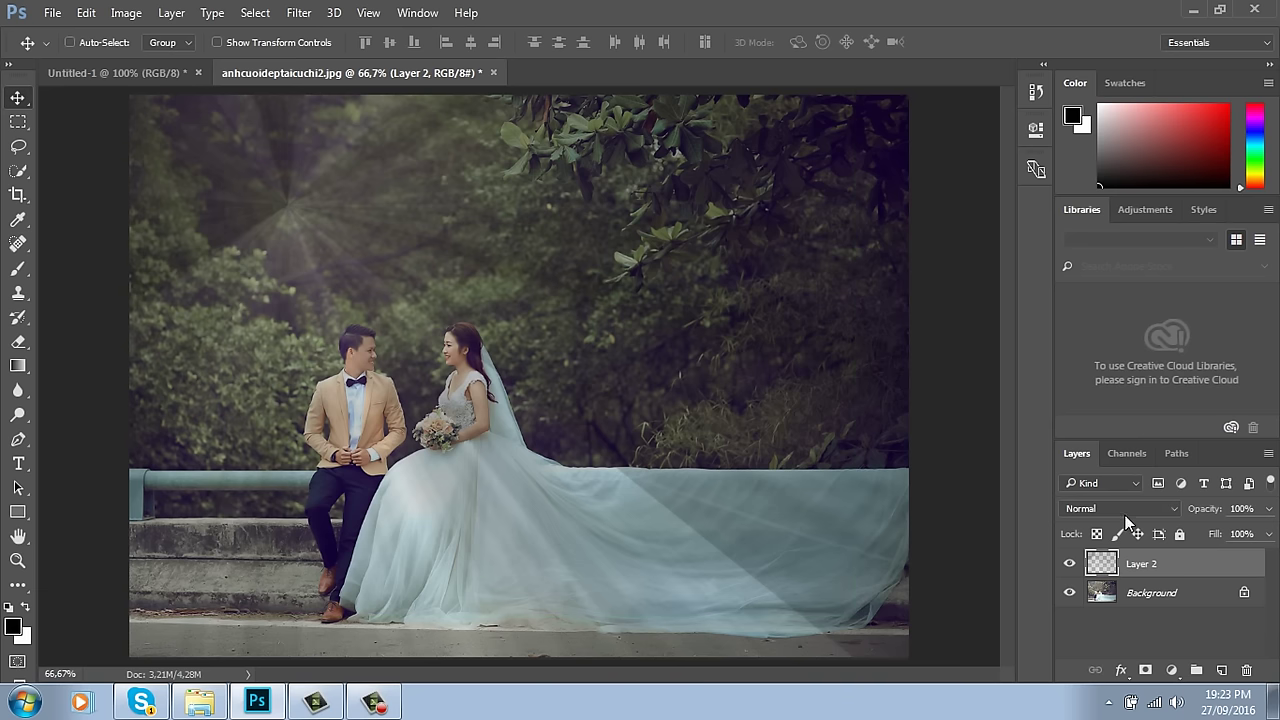
Step: Try Overlay blending on Layer 2 while repositioning its light rays, and return the photo to its original state
click(1112, 510)
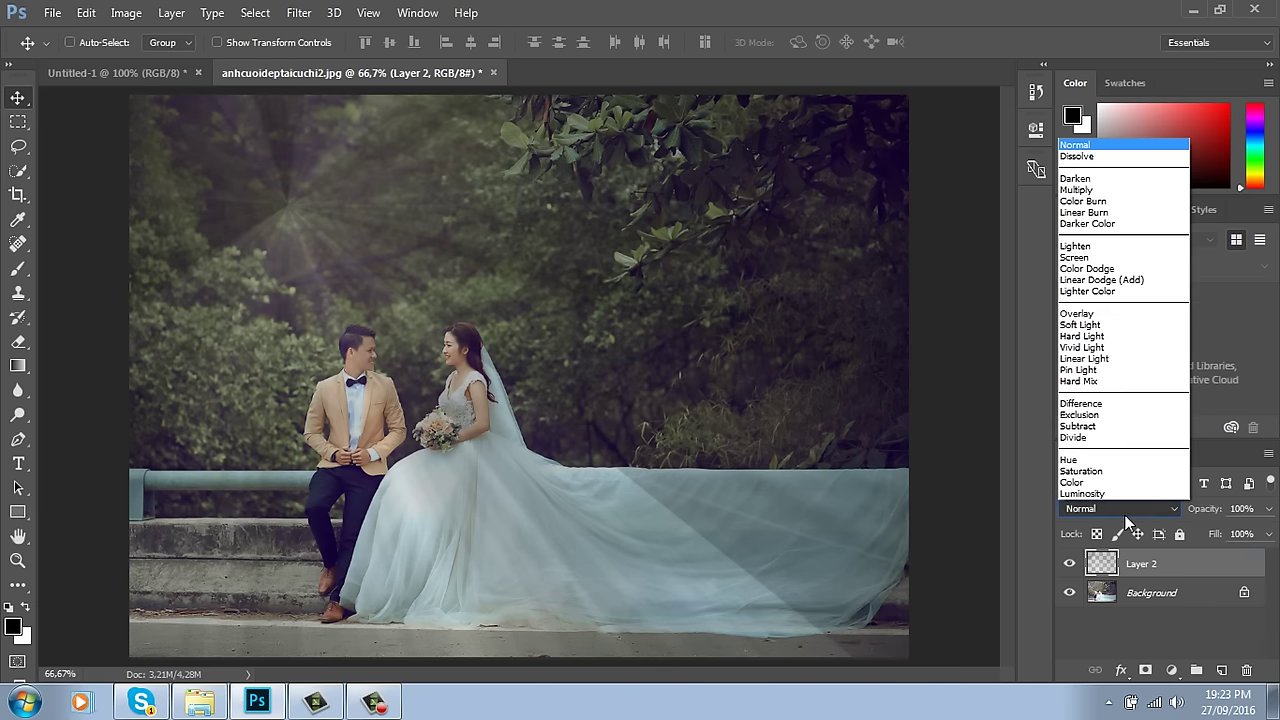
click(1097, 314)
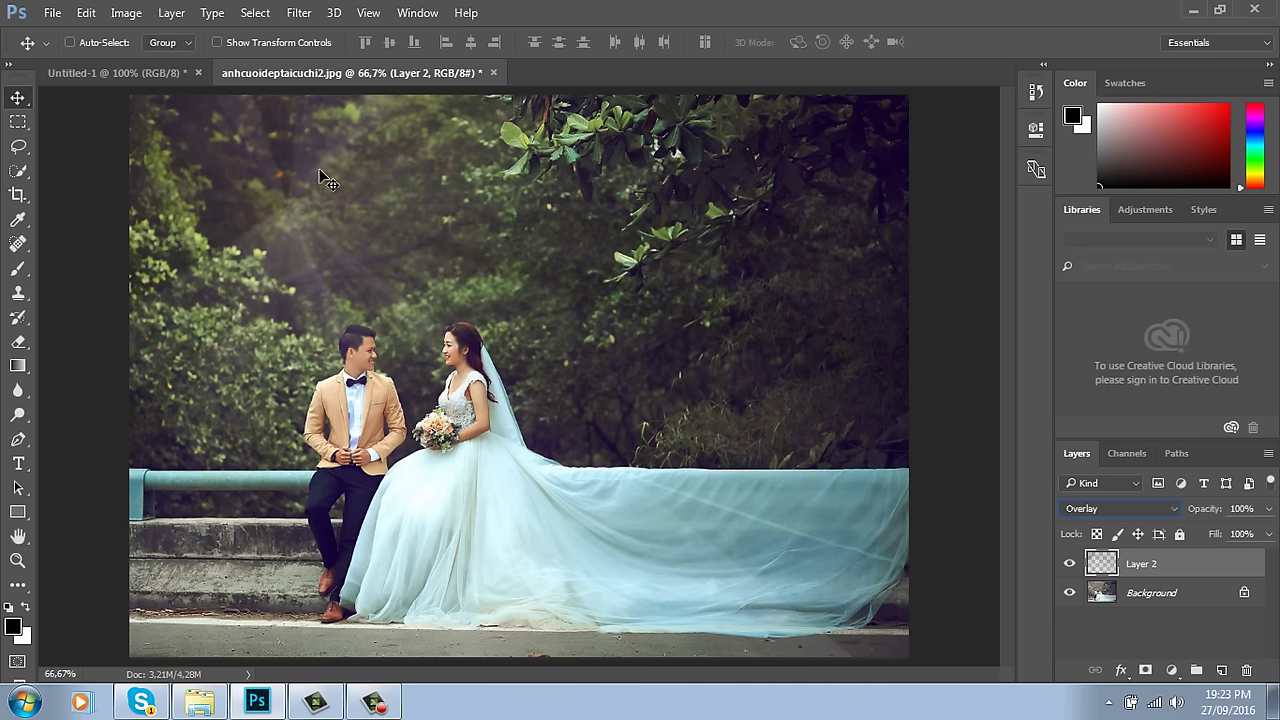
drag(375, 265, 300, 190)
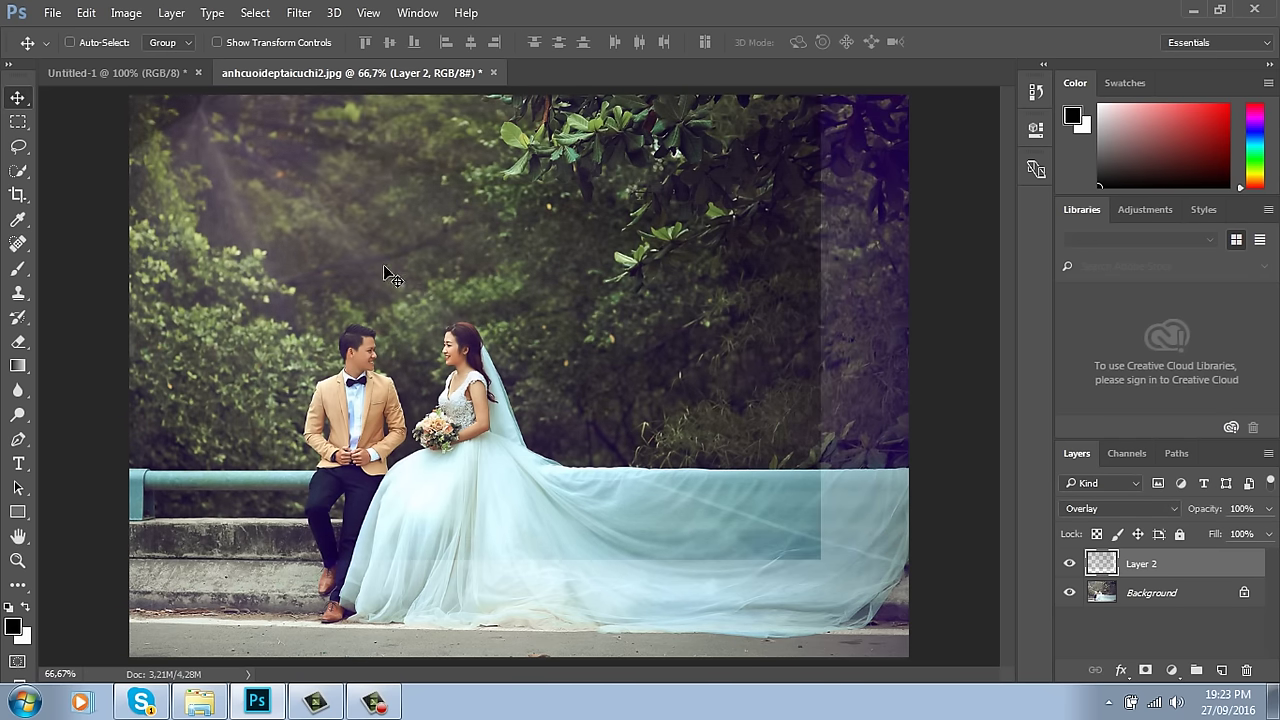
drag(392, 272, 478, 373)
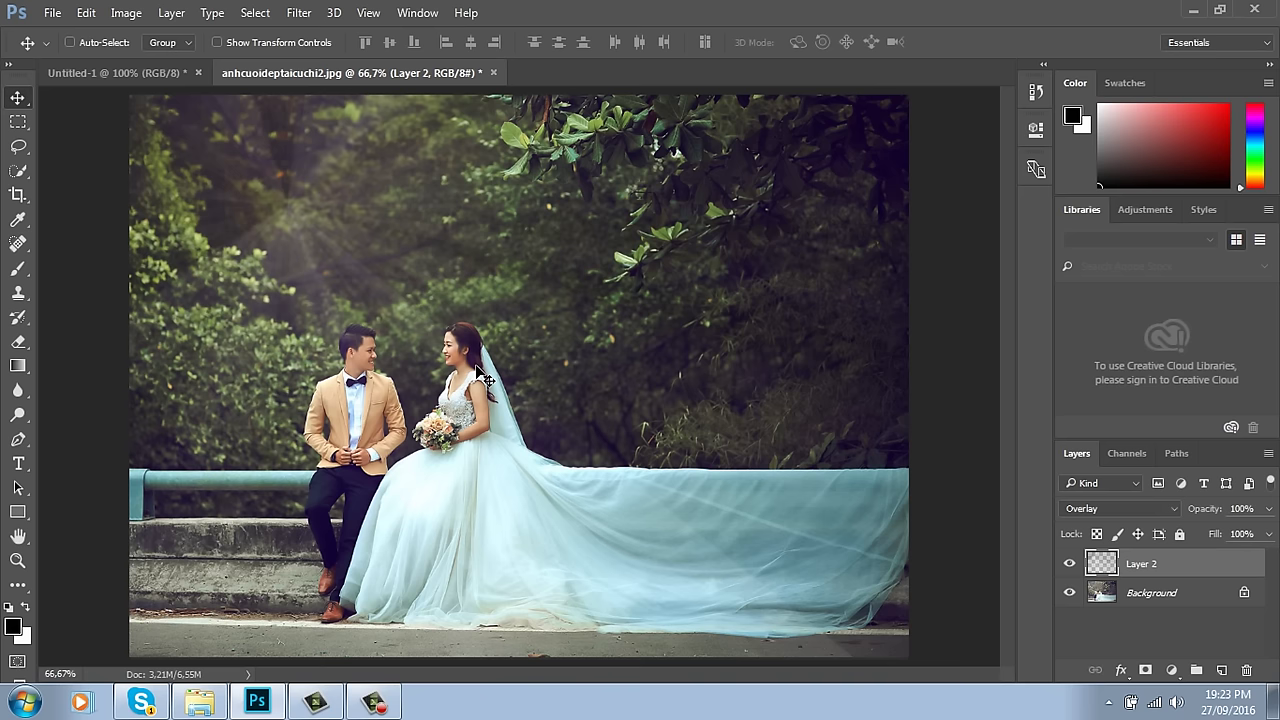
key(ctrl+e)
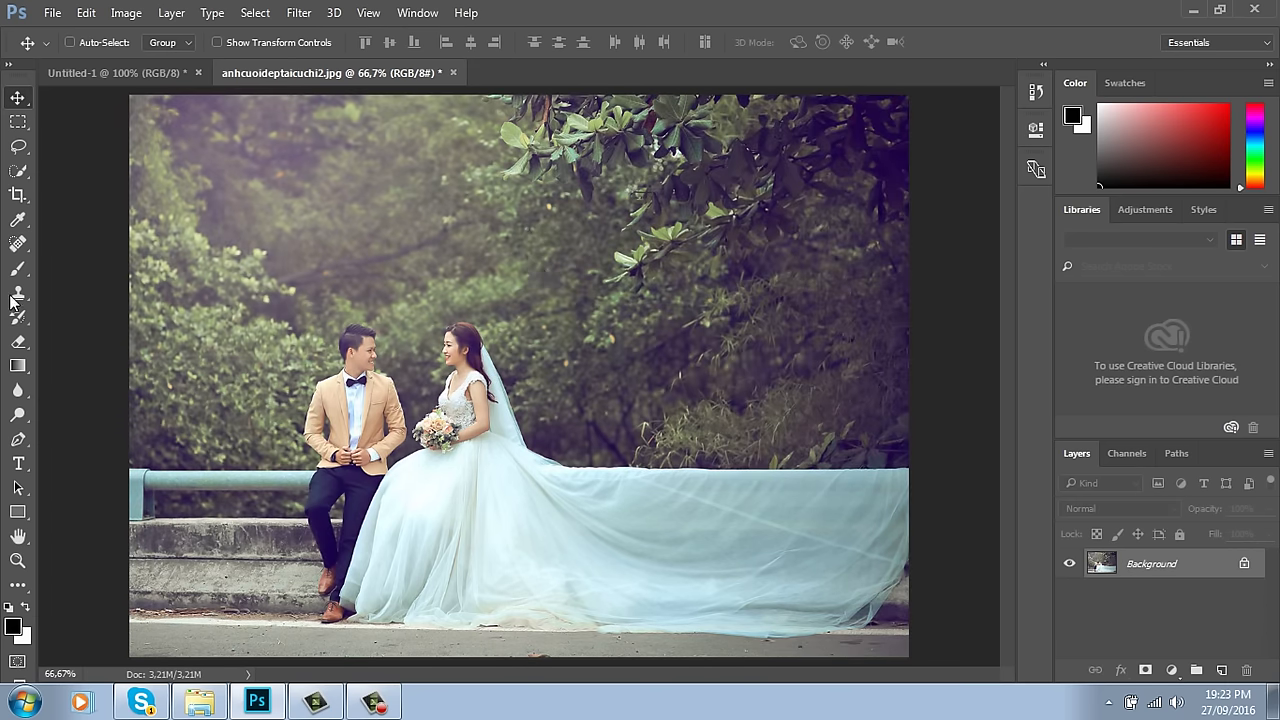
Step: In the Untitled-1 document, fill the canvas several times with the reflected noise gradient, mostly vertically
click(141, 74)
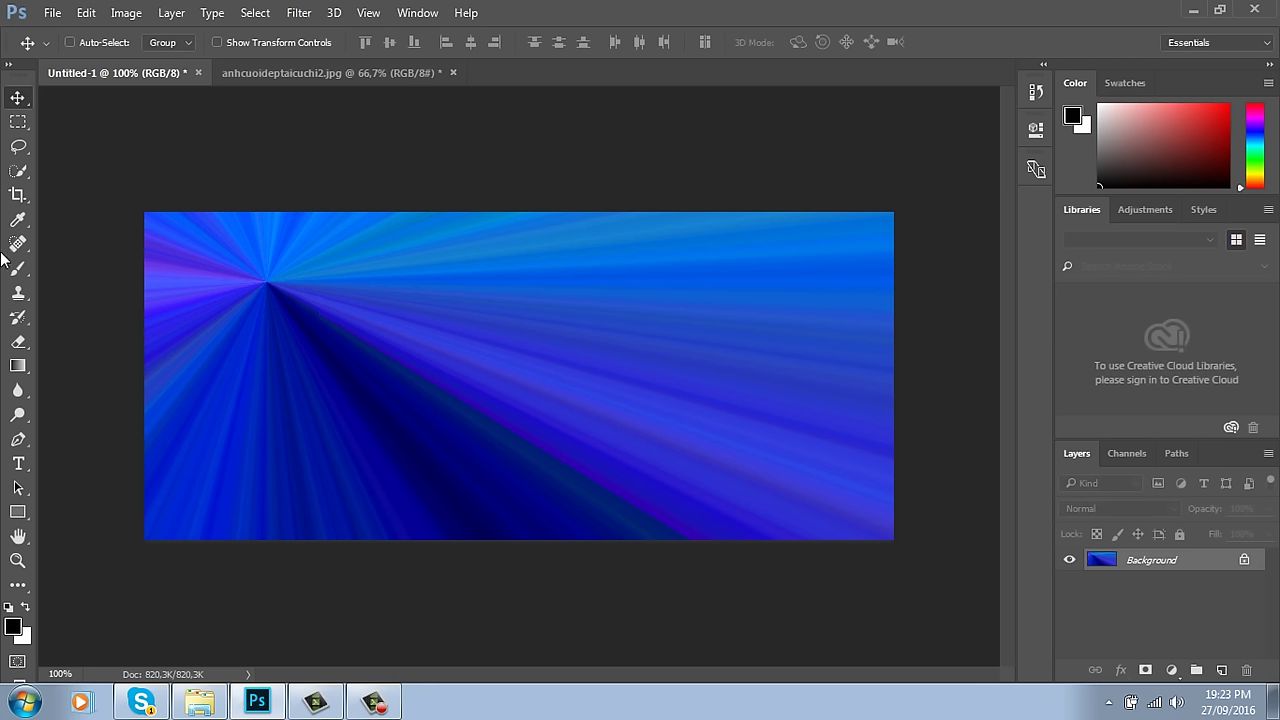
click(18, 366)
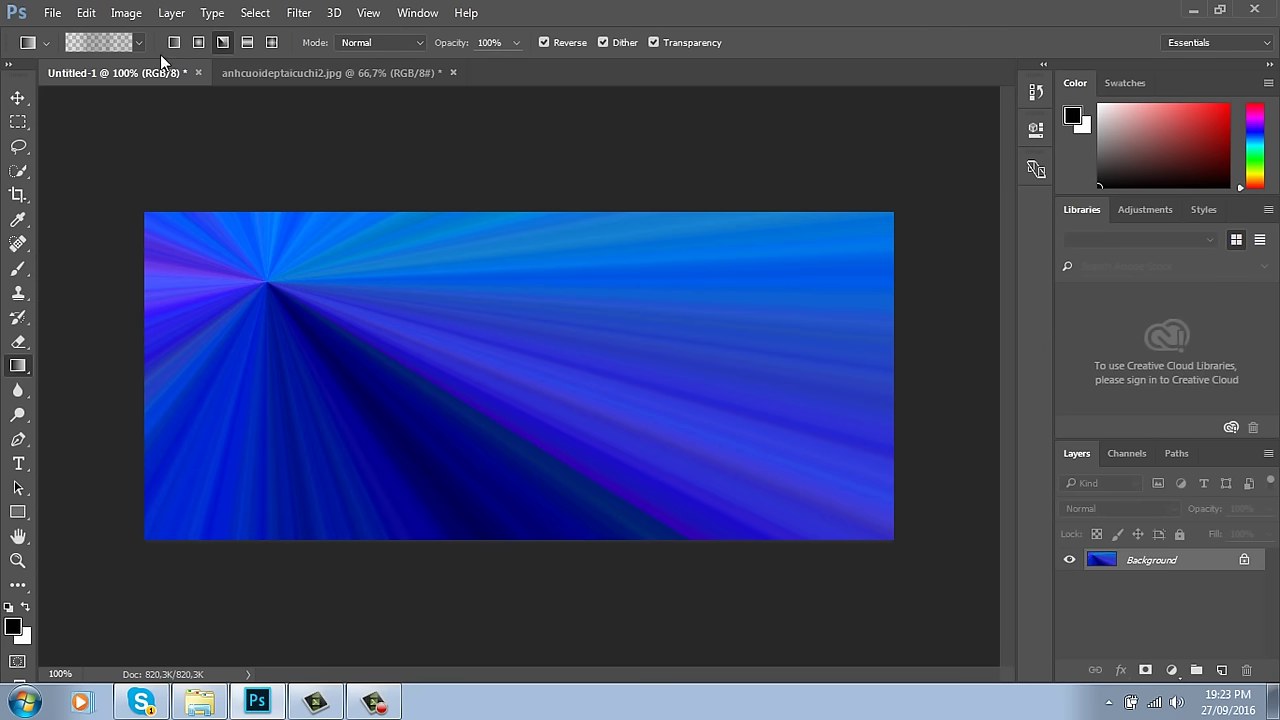
click(249, 42)
drag(563, 263, 573, 529)
drag(494, 500, 497, 563)
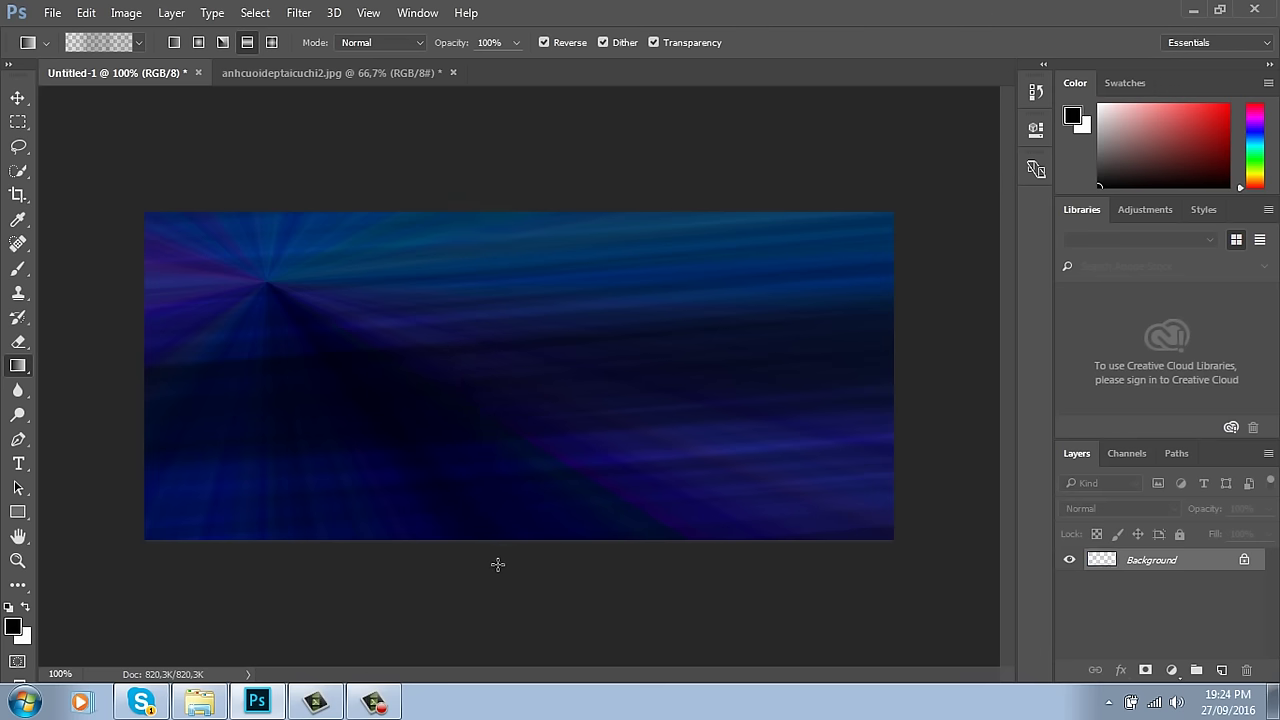
drag(474, 223, 474, 528)
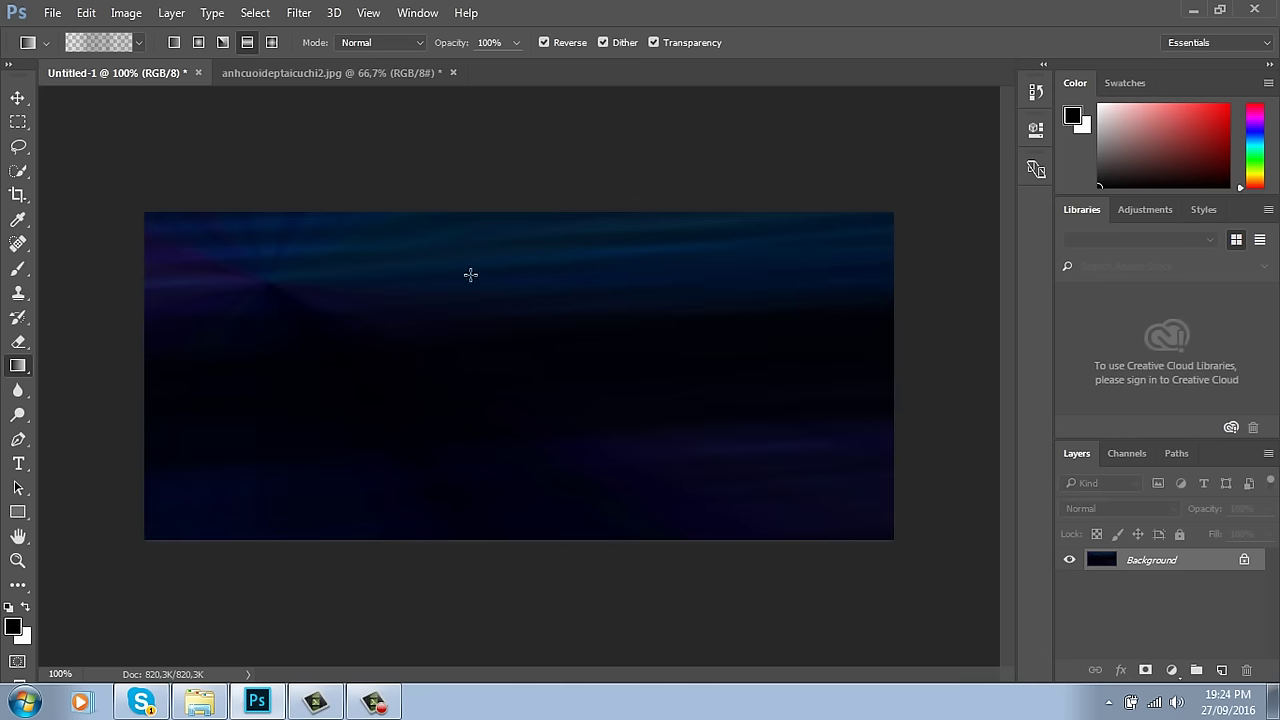
drag(469, 271, 466, 506)
drag(474, 235, 532, 490)
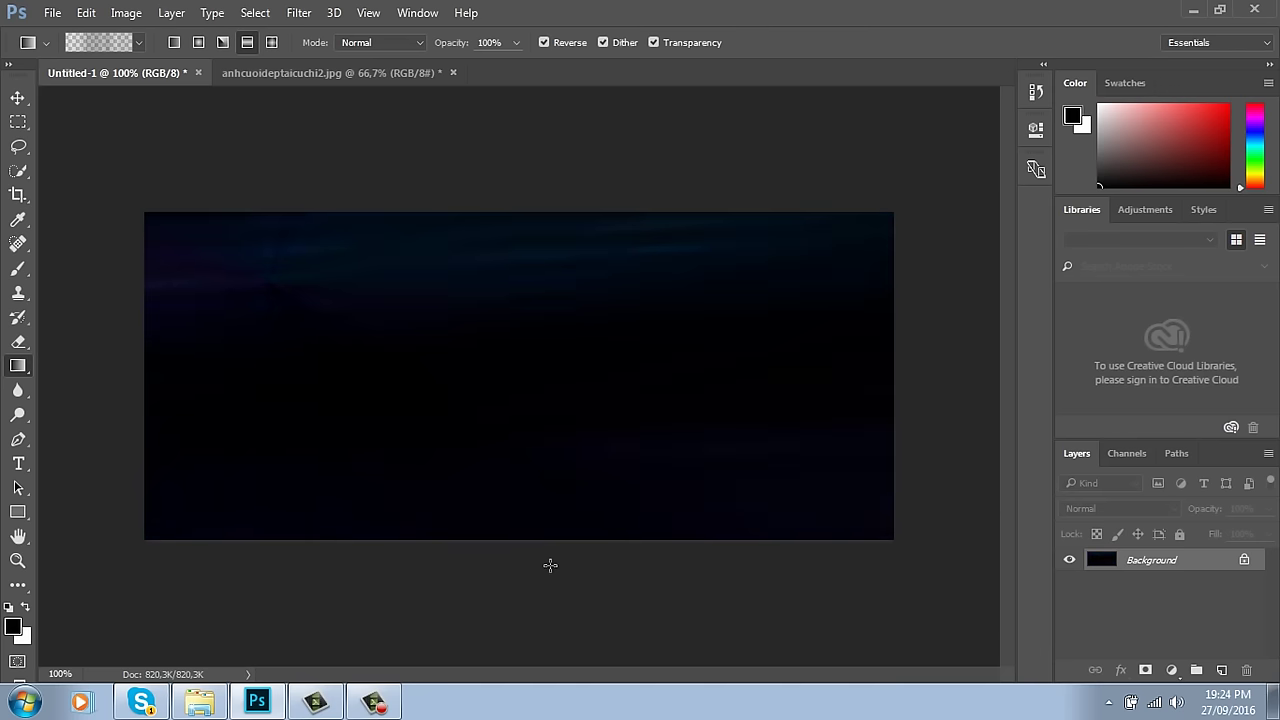
Step: Change the gradient type from Noise to Solid and accept the gradient
click(121, 40)
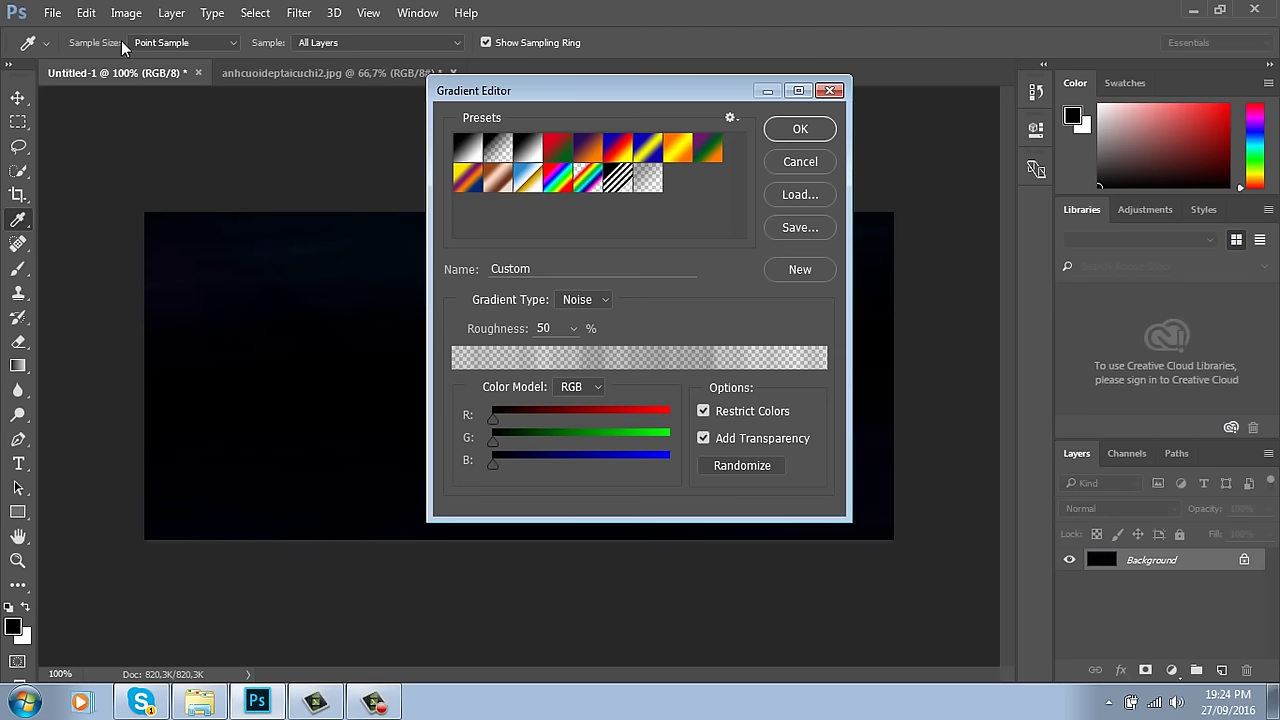
click(585, 300)
click(590, 320)
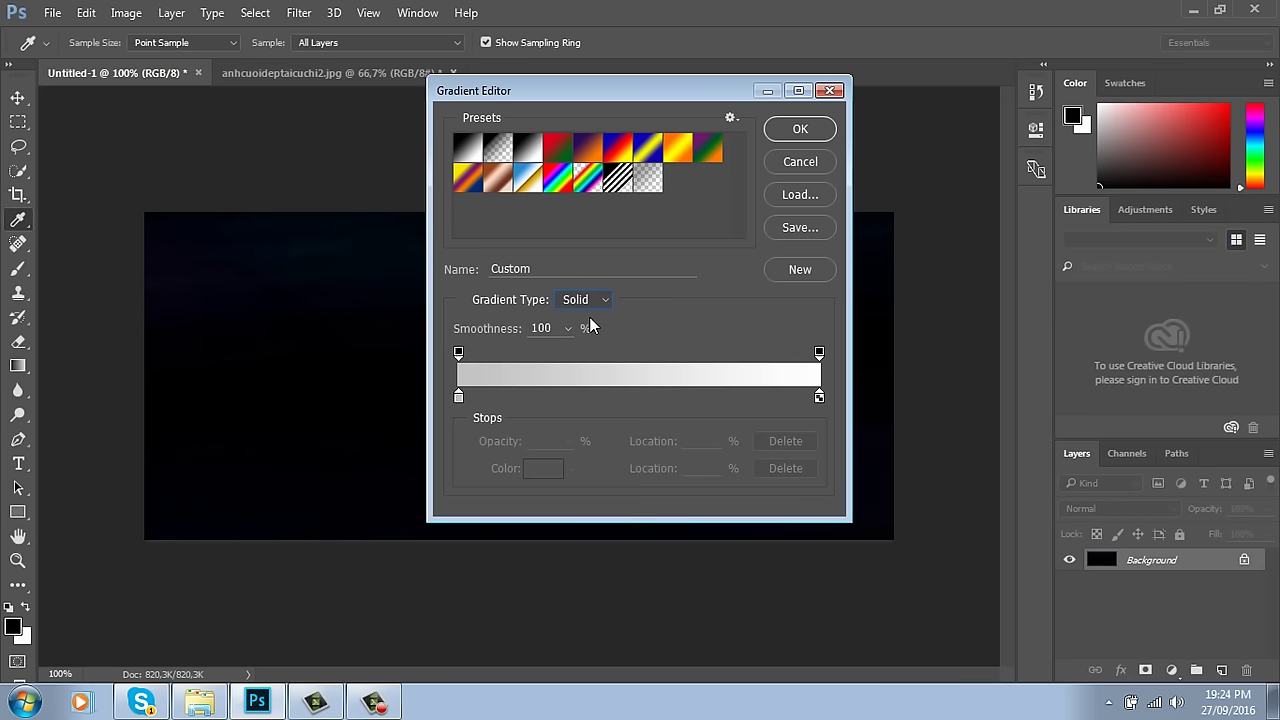
click(790, 129)
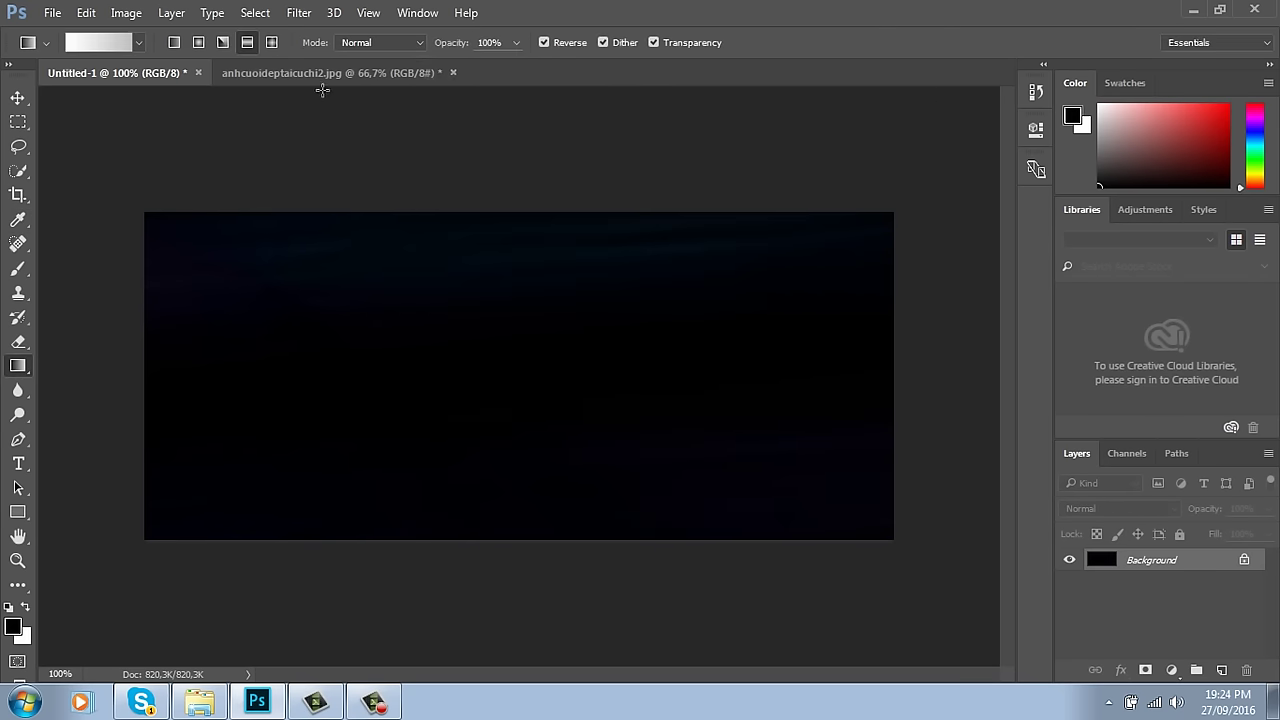
Step: Fill the canvas with a grey-and-white diamond gradient, and switch the gradient to the Blue, Red, Yellow preset
click(272, 42)
drag(497, 369, 597, 538)
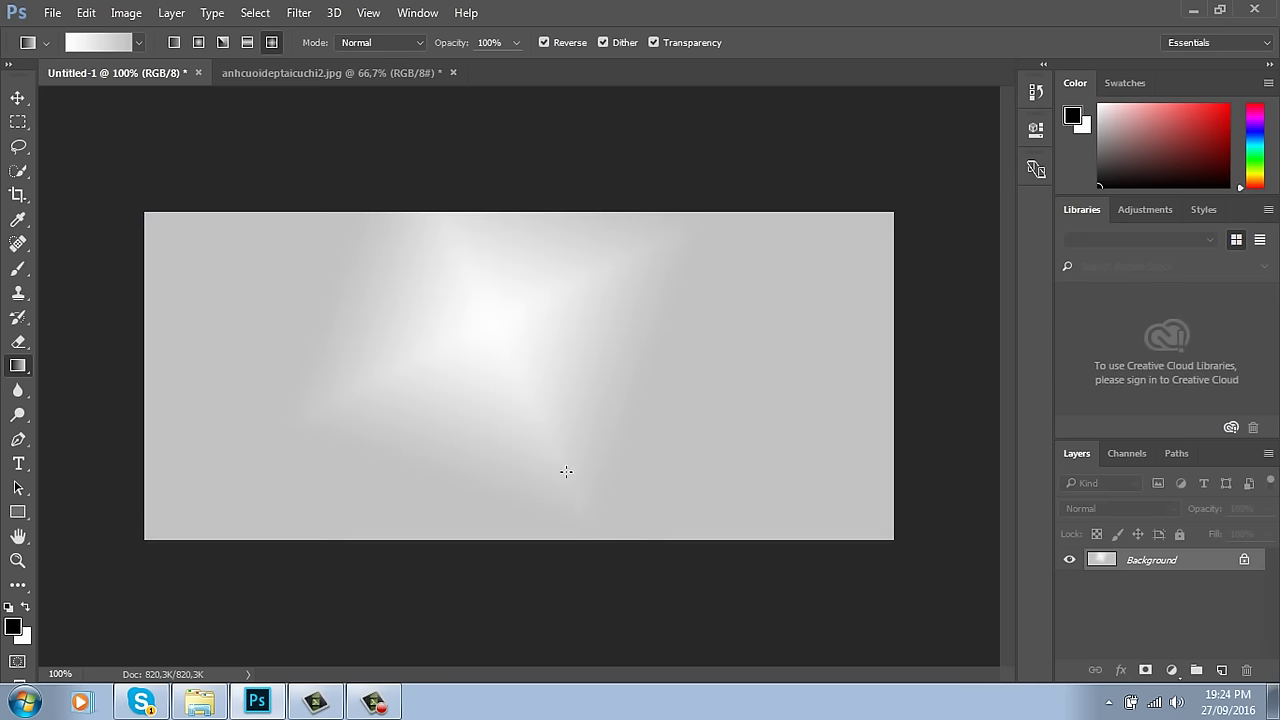
click(125, 42)
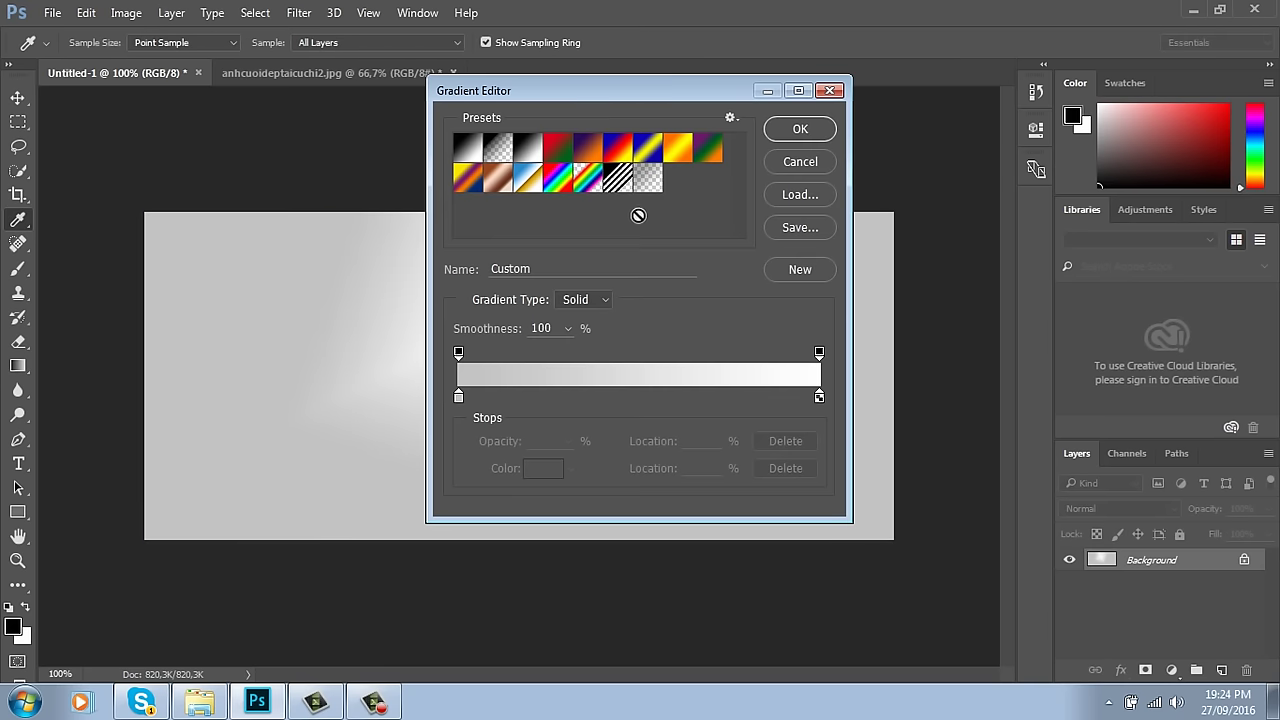
click(618, 148)
click(805, 129)
Step: Fill the canvas repeatedly with the blue, red and yellow diamond gradient, varying its centre, angle and size
drag(472, 322, 631, 529)
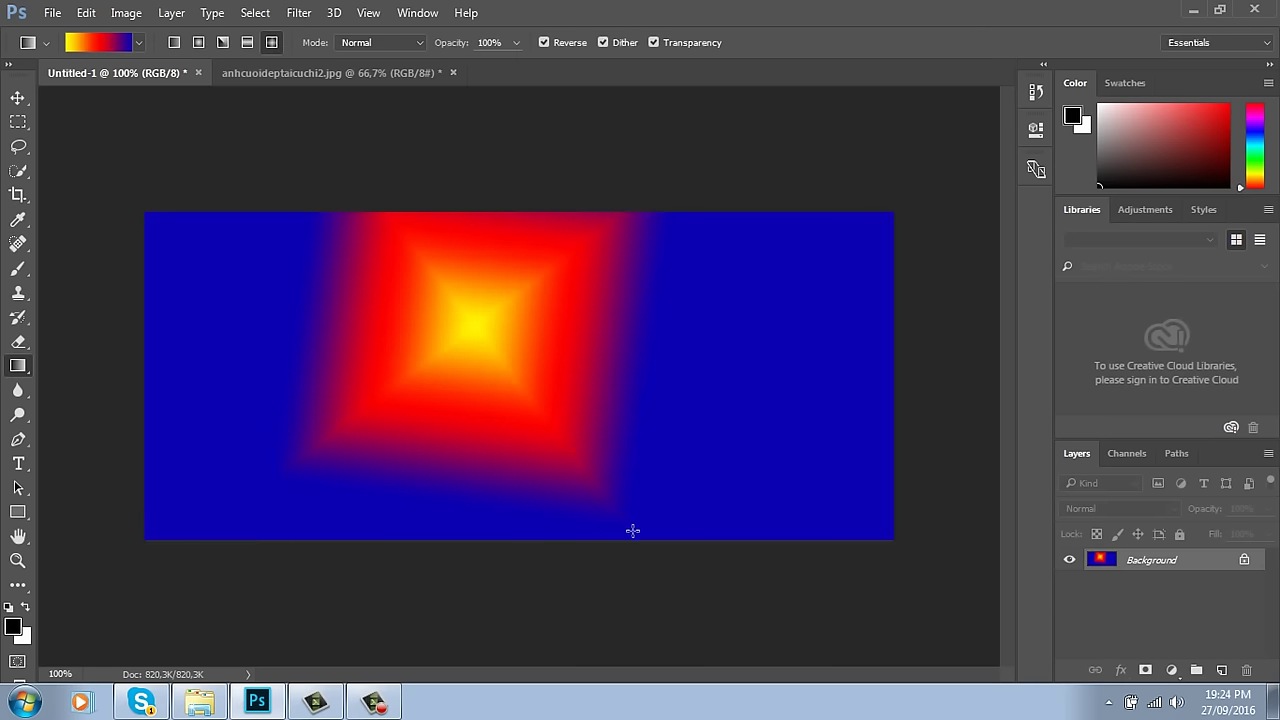
drag(443, 282, 591, 477)
drag(472, 446, 526, 526)
drag(443, 286, 837, 646)
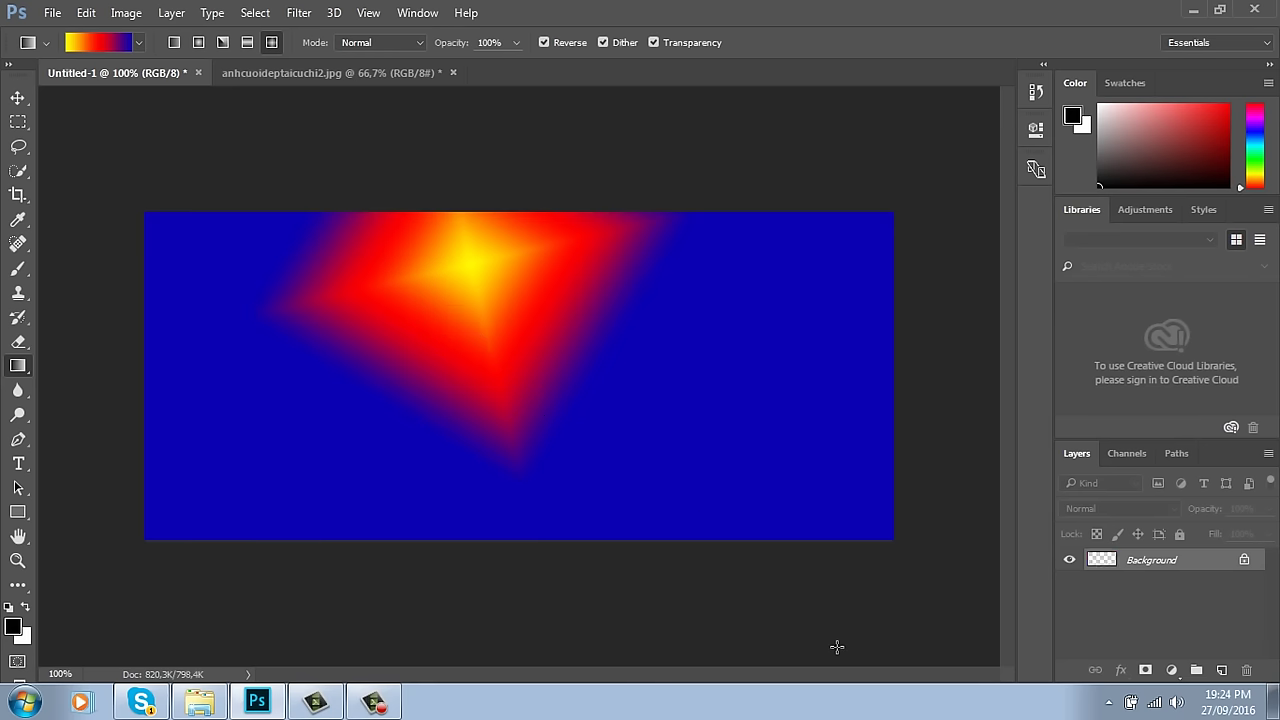
drag(450, 310, 620, 366)
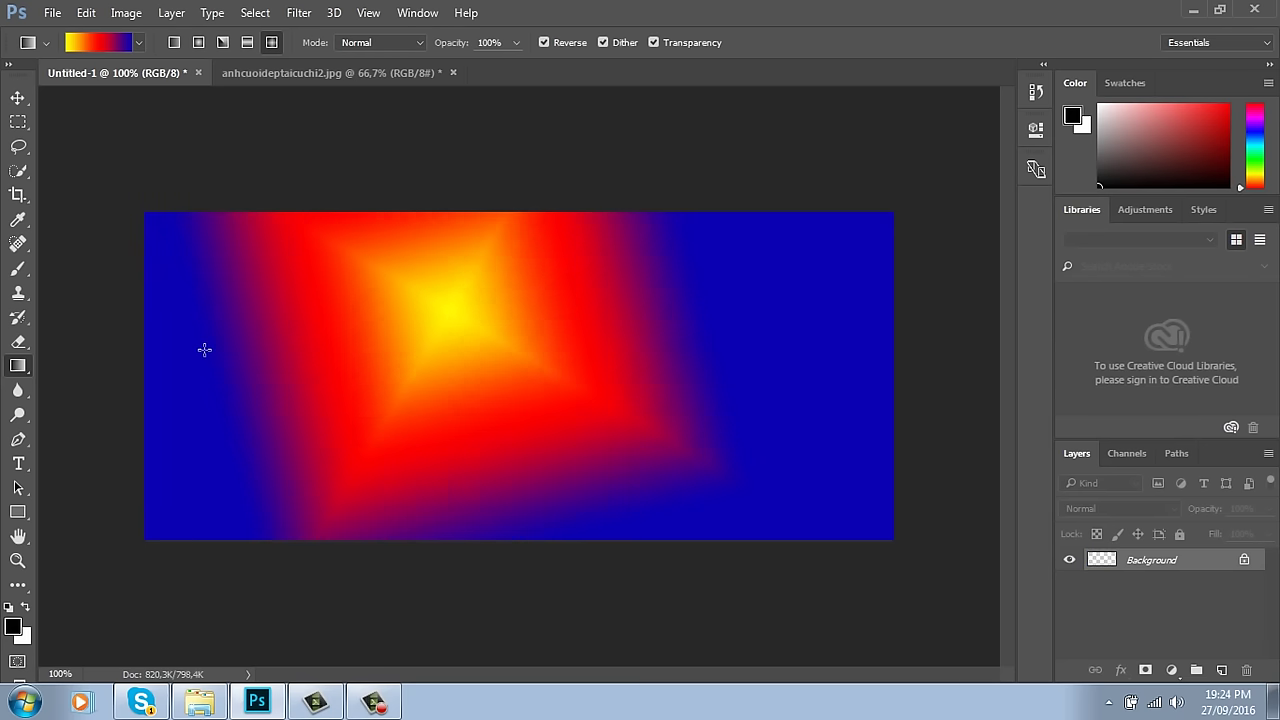
drag(208, 342, 474, 246)
drag(355, 258, 490, 493)
drag(312, 318, 662, 400)
drag(577, 289, 280, 350)
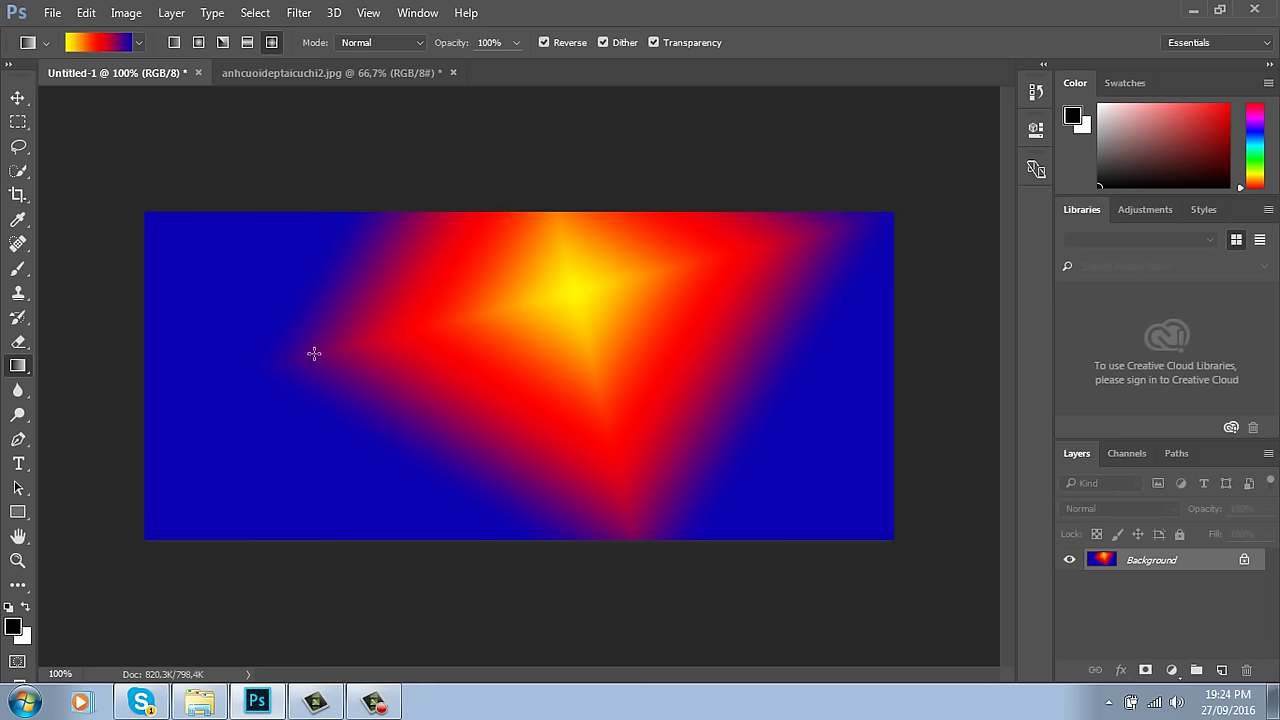
click(17, 97)
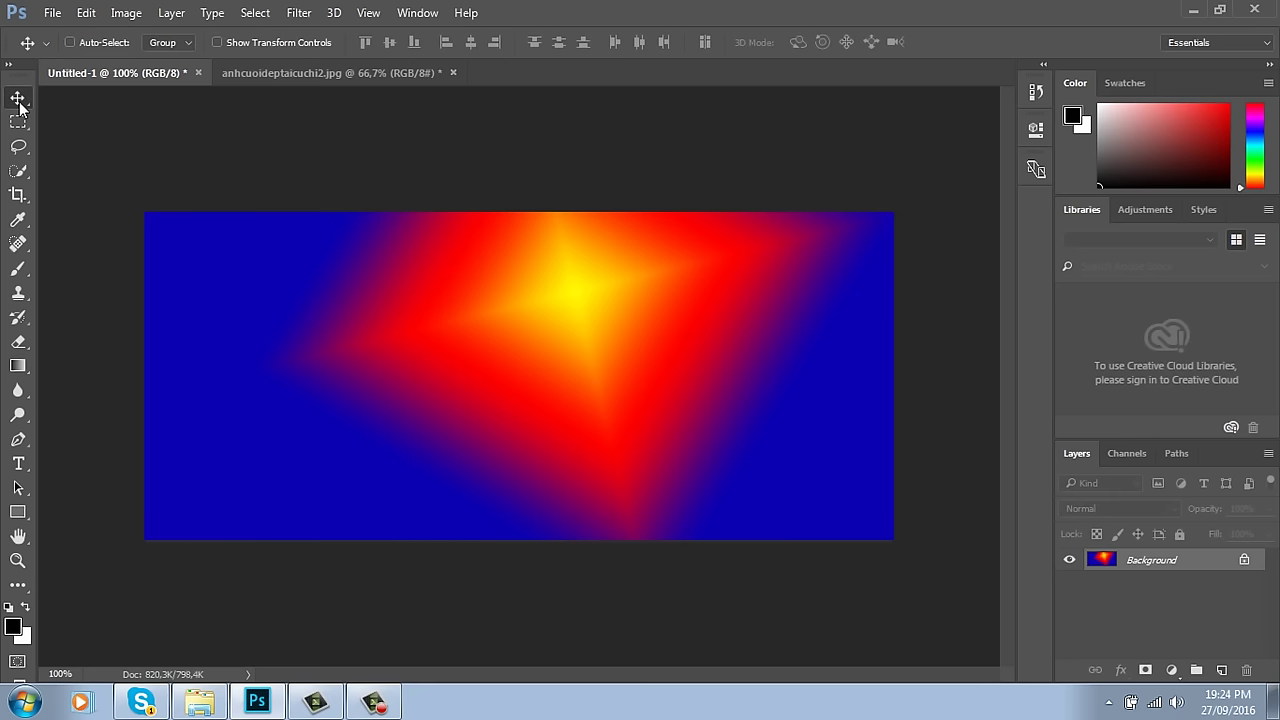
key(g)
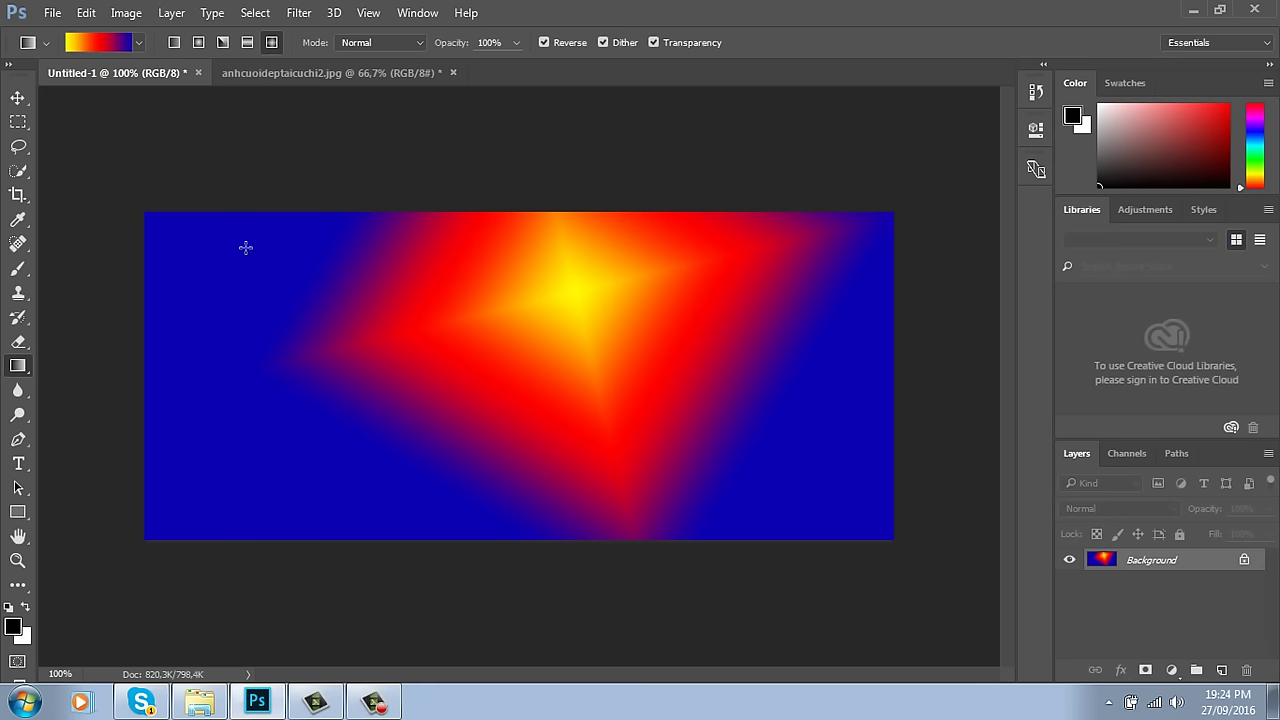
Step: Remove the red middle stop from the gradient and set its blue starting stop to dark navy 030034
click(95, 41)
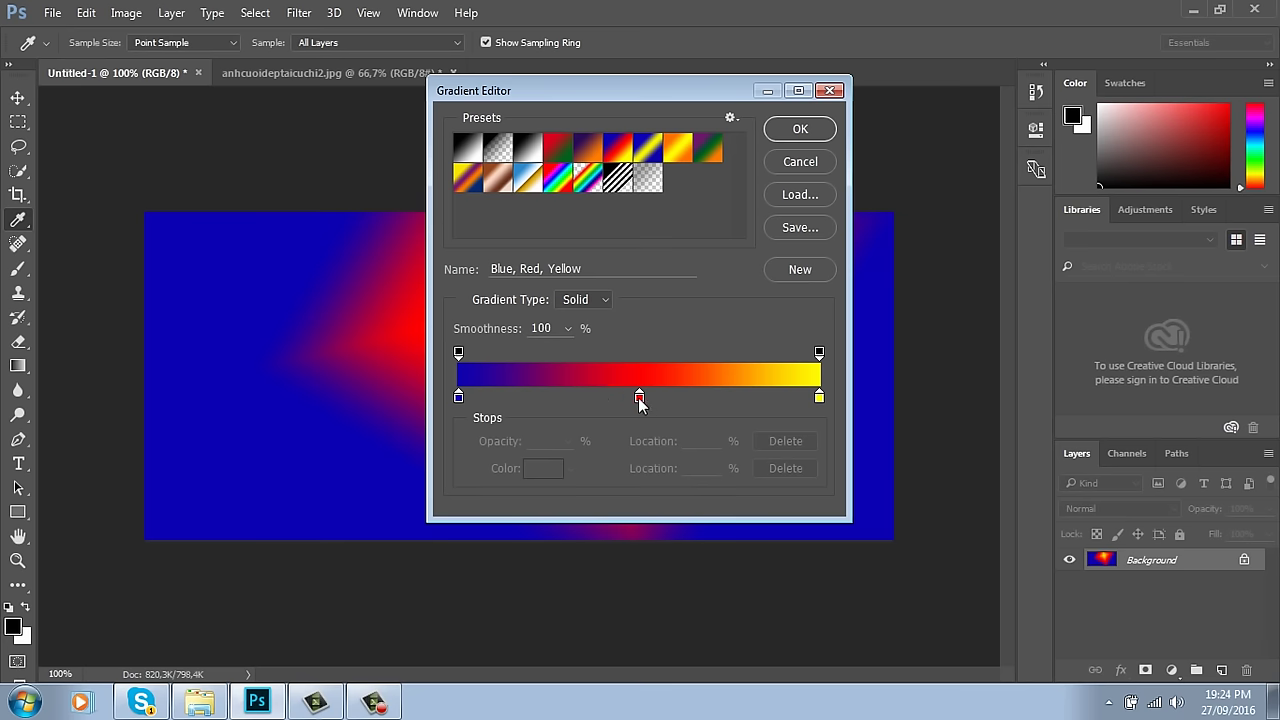
drag(639, 397, 546, 443)
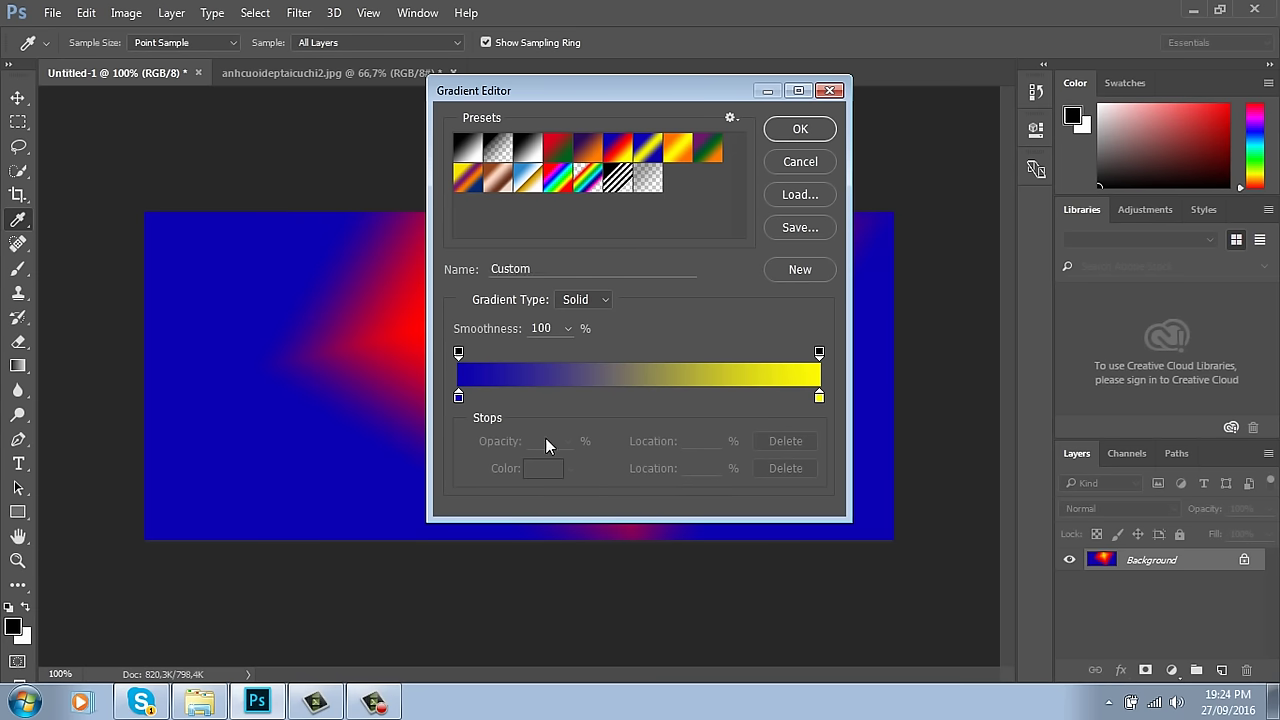
click(459, 397)
click(555, 476)
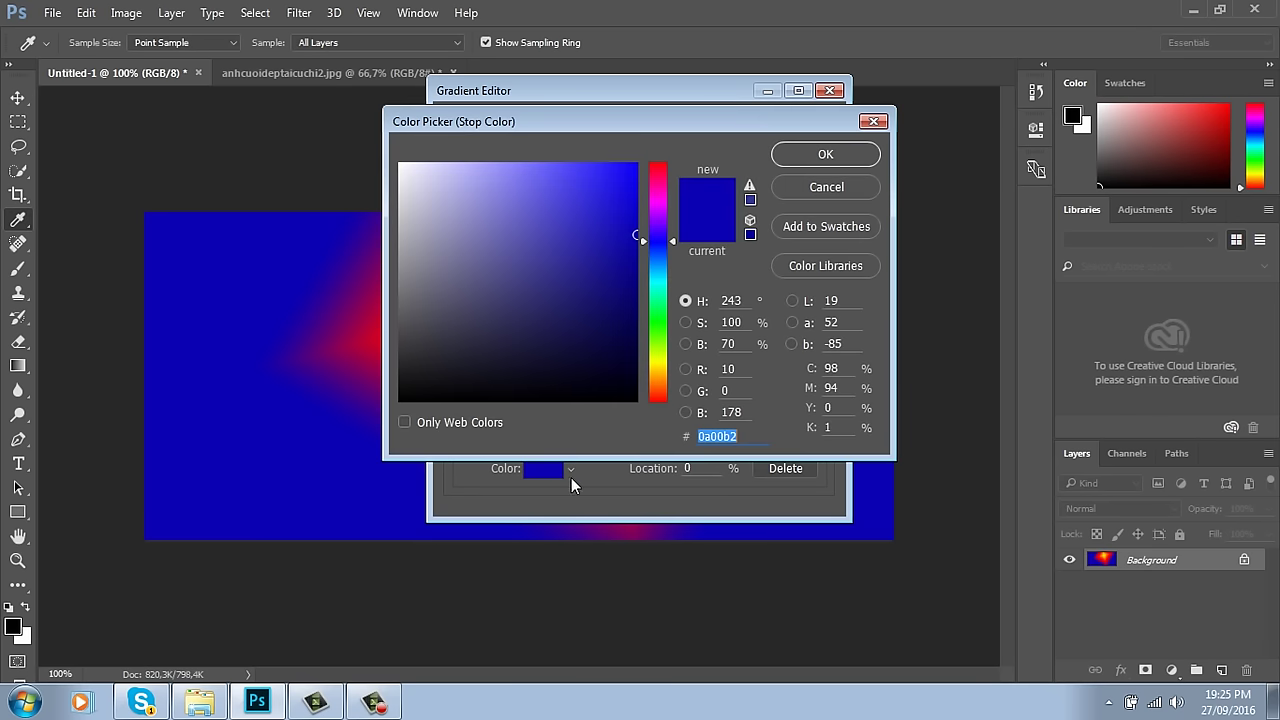
click(627, 333)
click(640, 354)
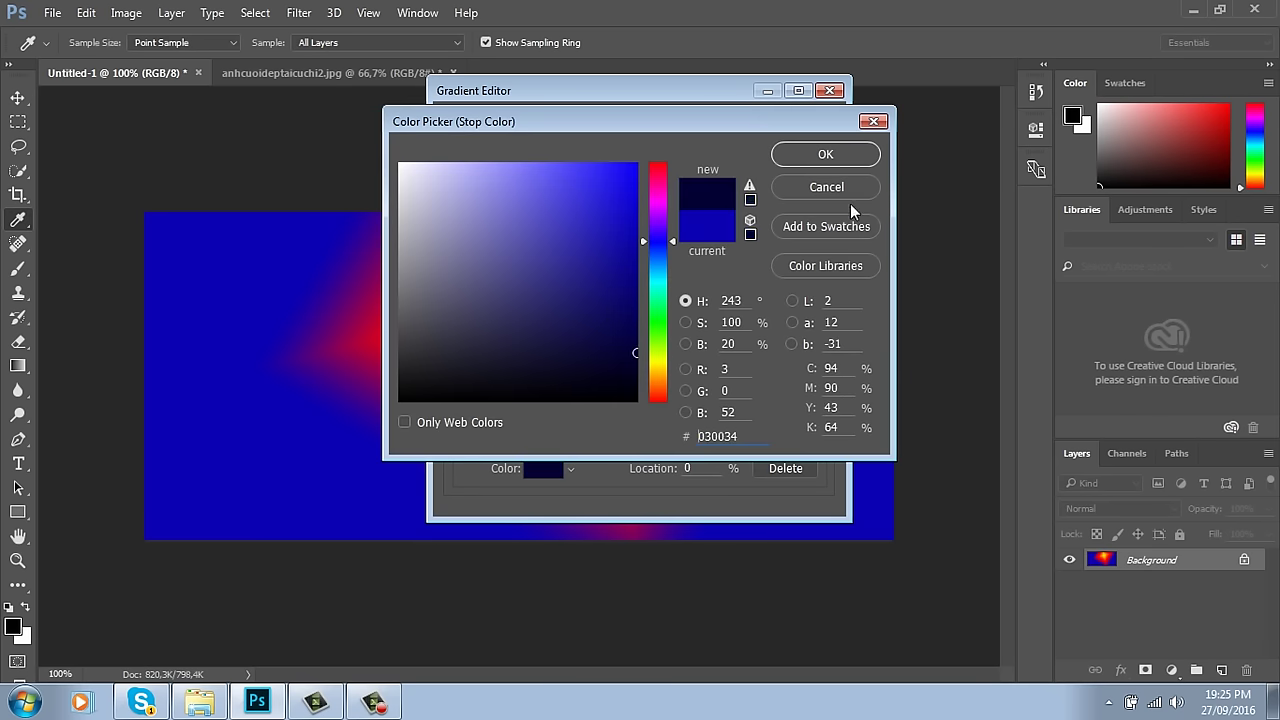
click(825, 154)
Step: Change the gradient's yellow end stop to purple and accept the navy-to-purple gradient
click(820, 397)
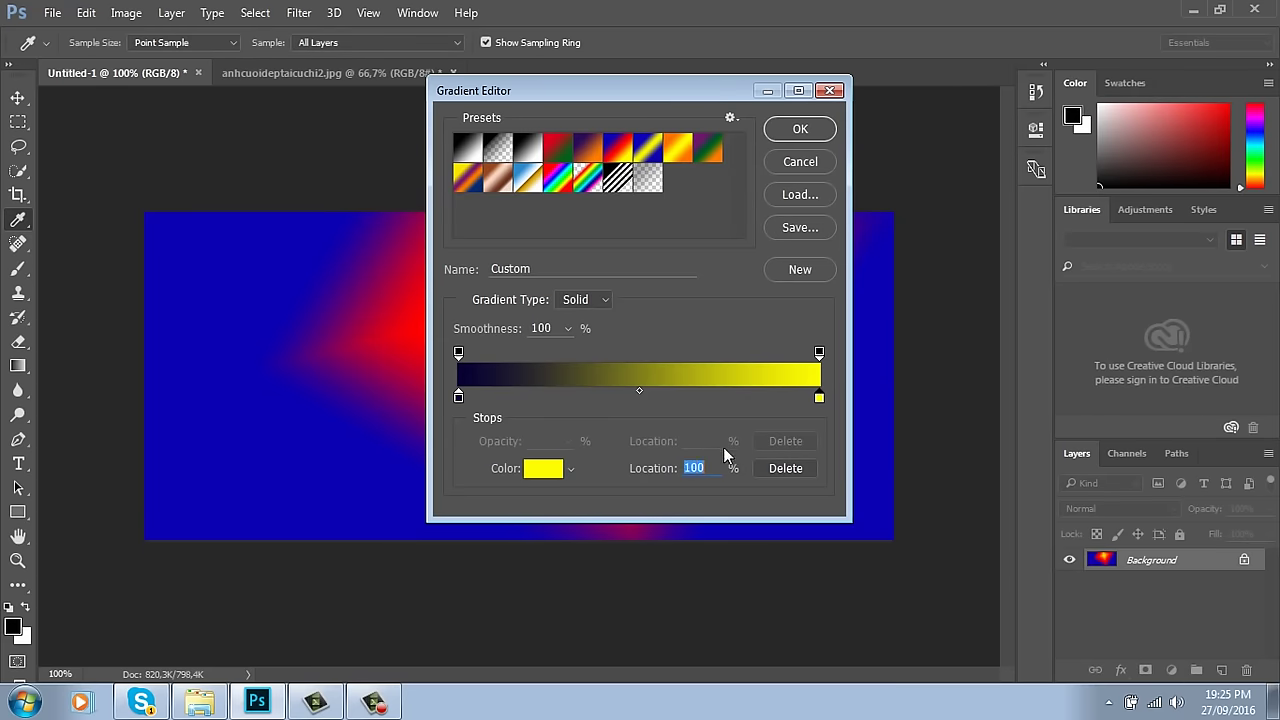
click(531, 478)
click(658, 195)
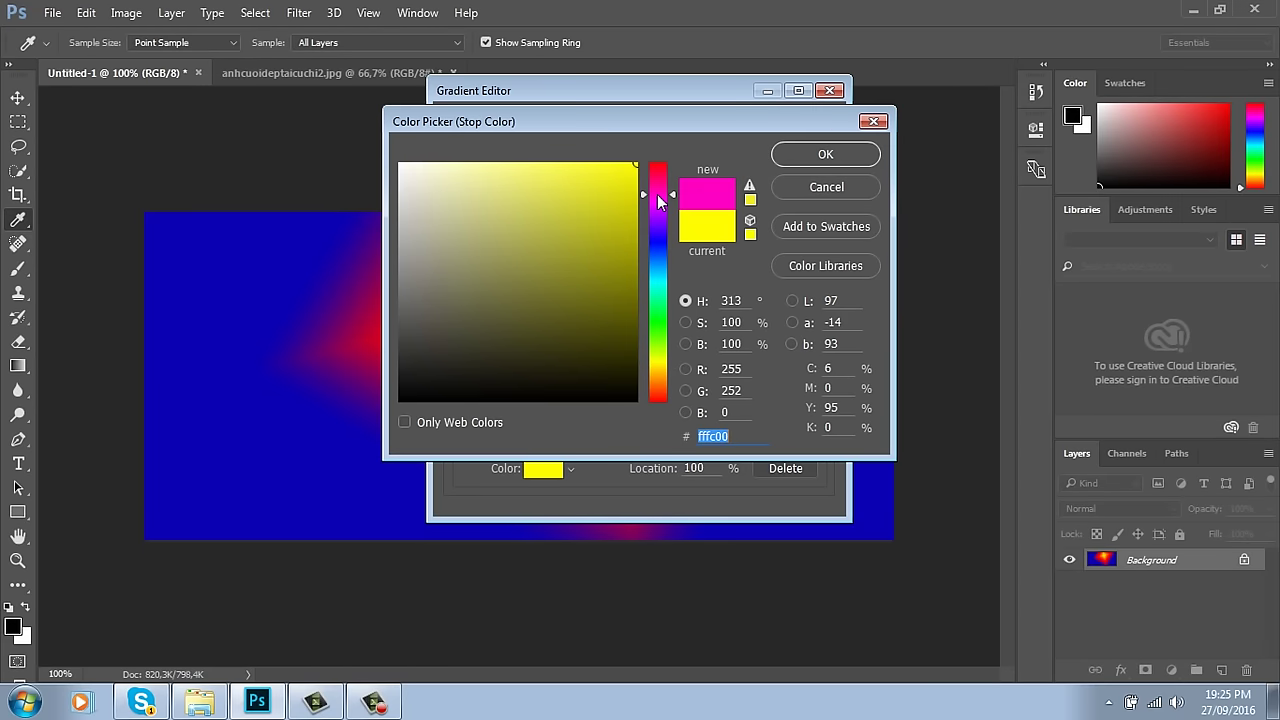
mouse_move(659, 201)
mouse_down()
mouse_move(659, 221)
mouse_move(649, 214)
mouse_up()
click(638, 214)
click(826, 155)
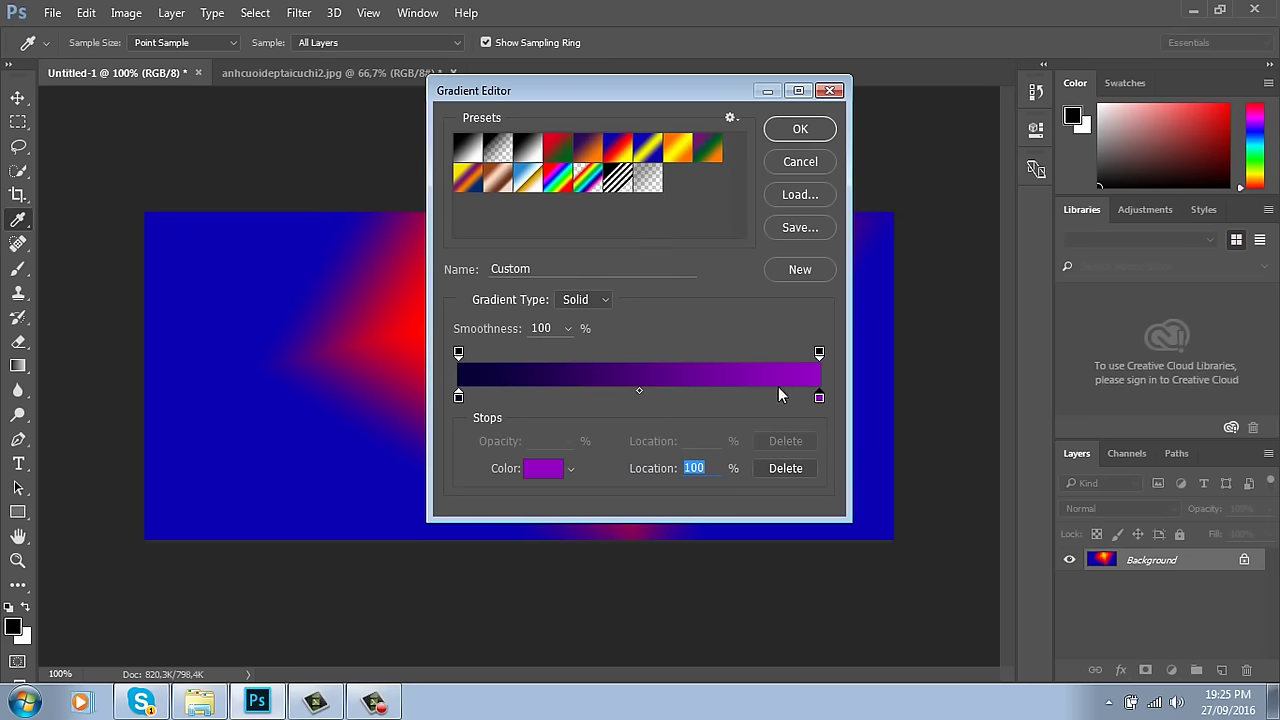
click(802, 129)
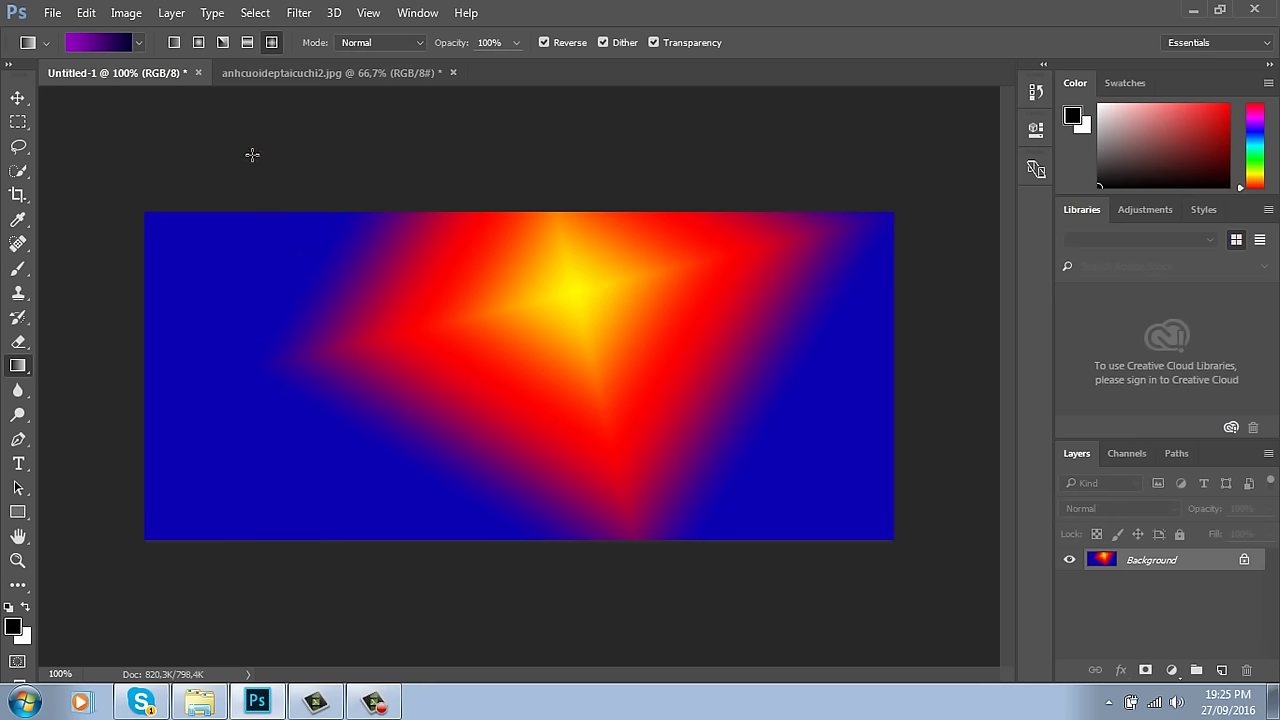
Step: Fill the canvas several times with the purple-to-navy radial gradient, ending with its glow near the canvas's upper-left area
click(198, 42)
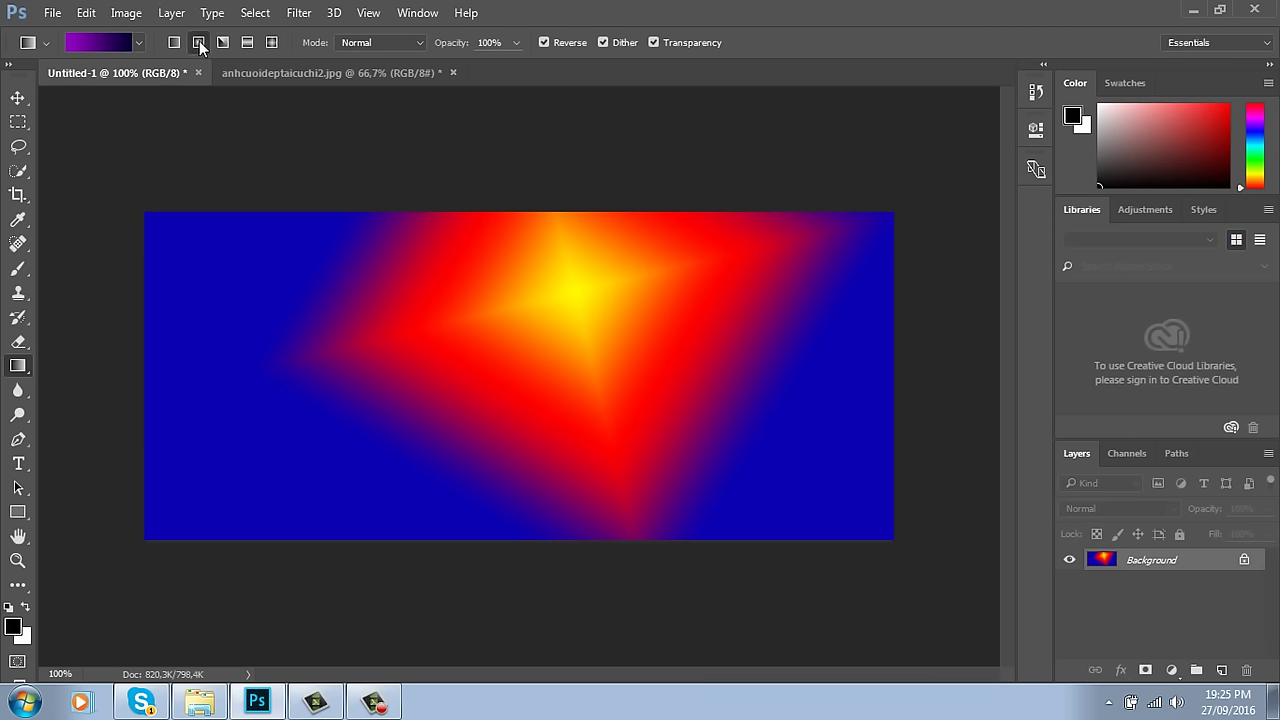
mouse_move(431, 329)
mouse_down()
mouse_move(726, 503)
mouse_move(863, 560)
mouse_up()
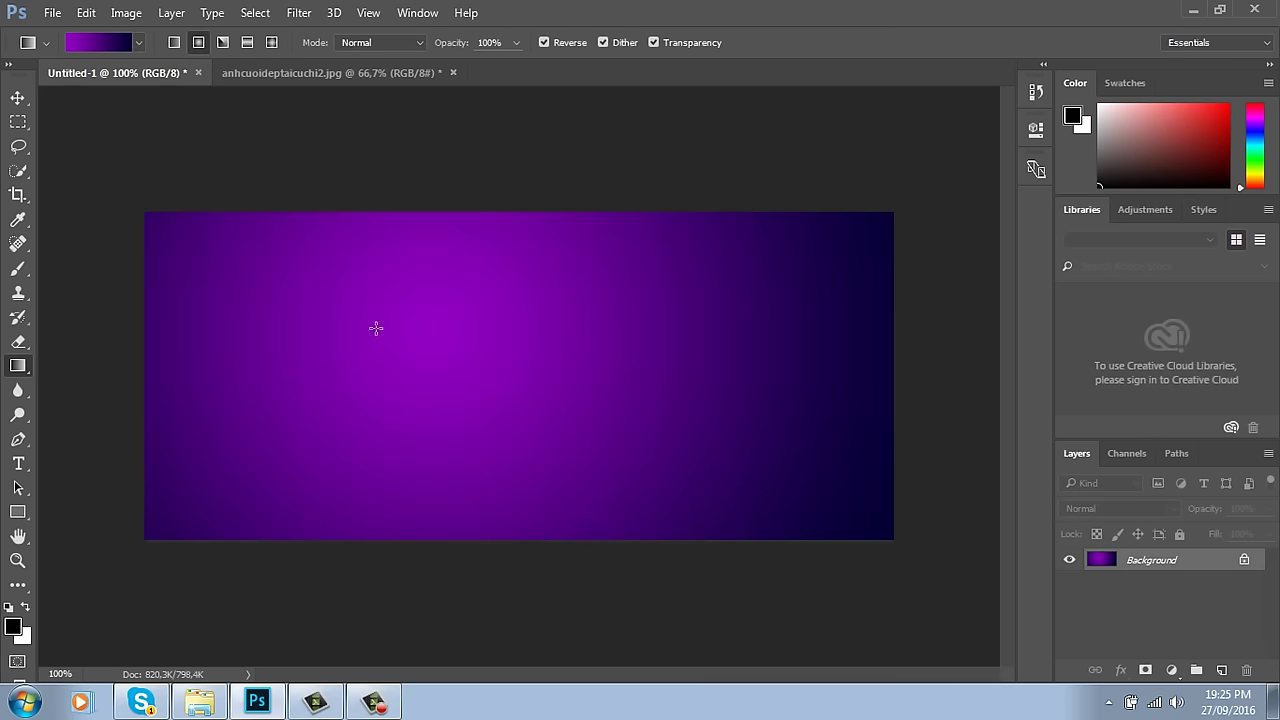
mouse_move(272, 267)
mouse_down()
mouse_move(724, 466)
mouse_move(865, 564)
mouse_up()
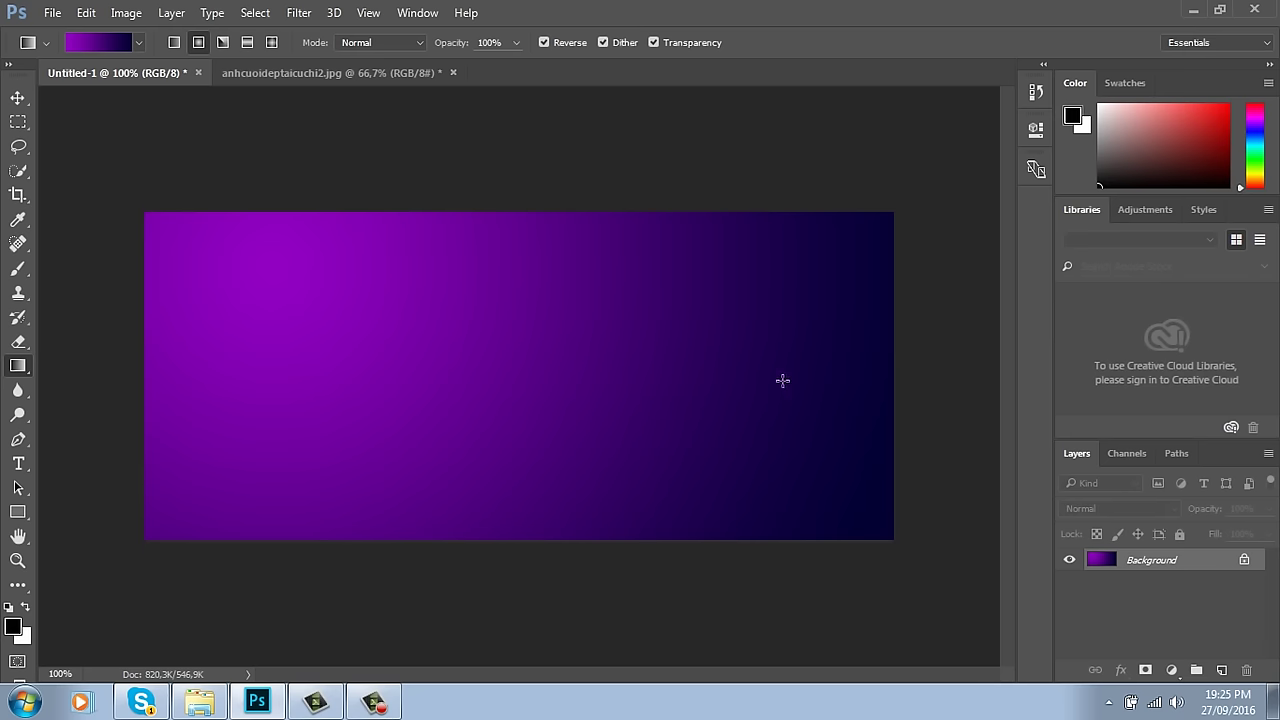
drag(543, 349, 734, 485)
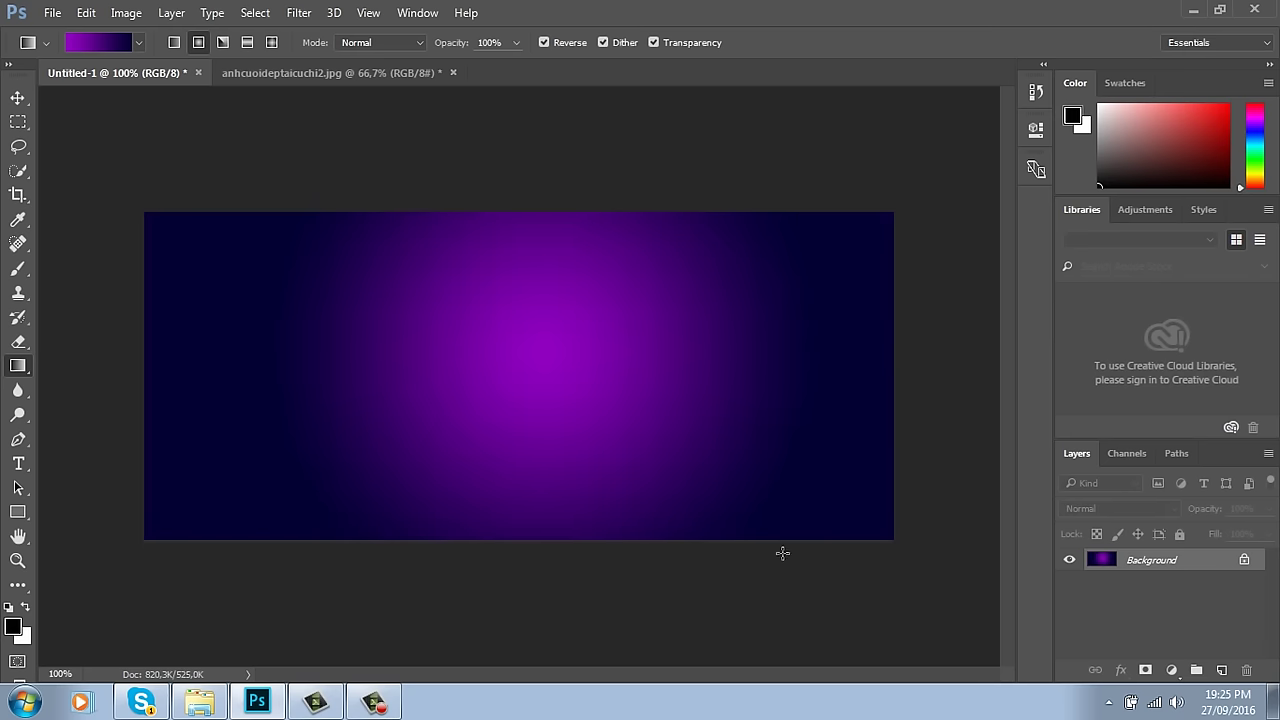
drag(489, 335, 776, 514)
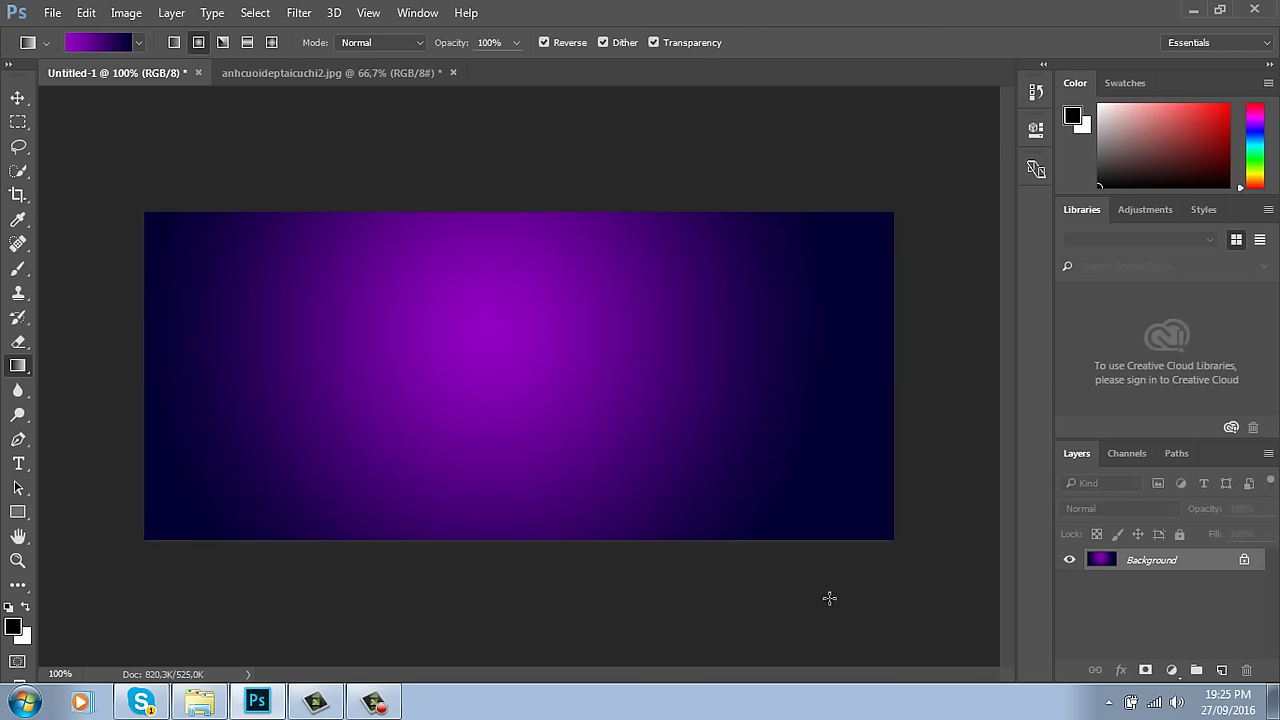
drag(294, 297, 814, 542)
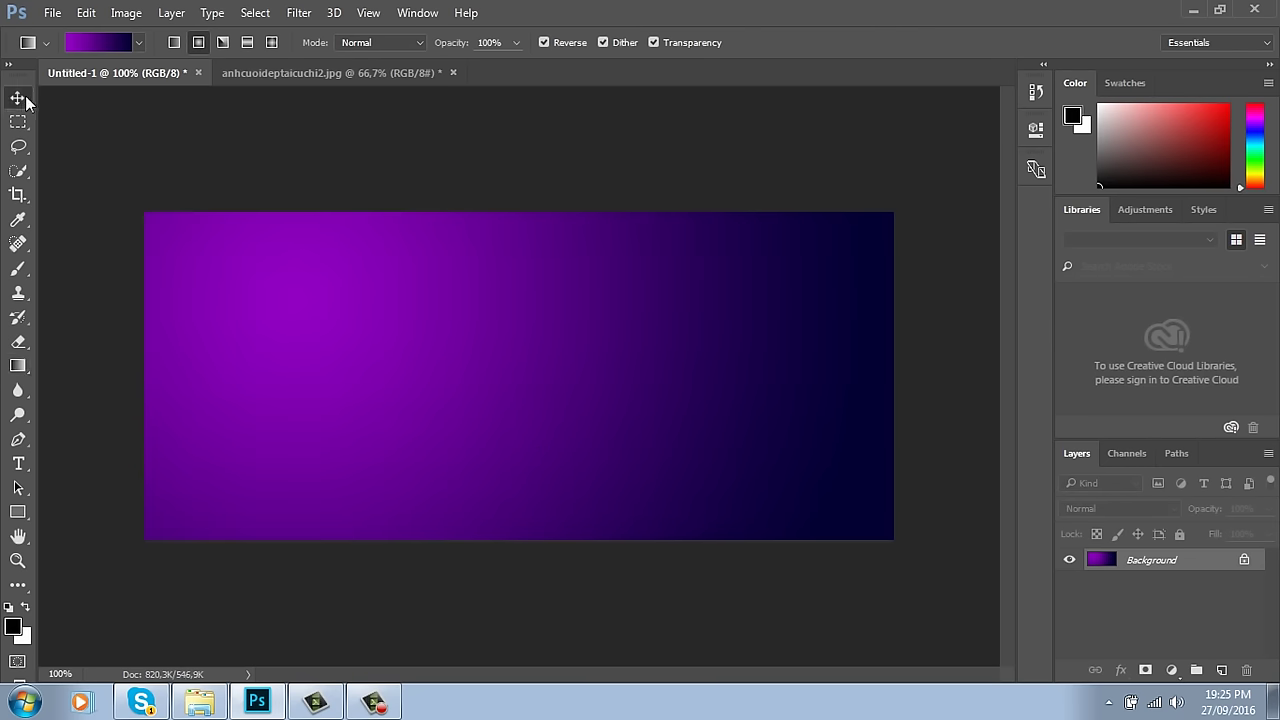
click(18, 97)
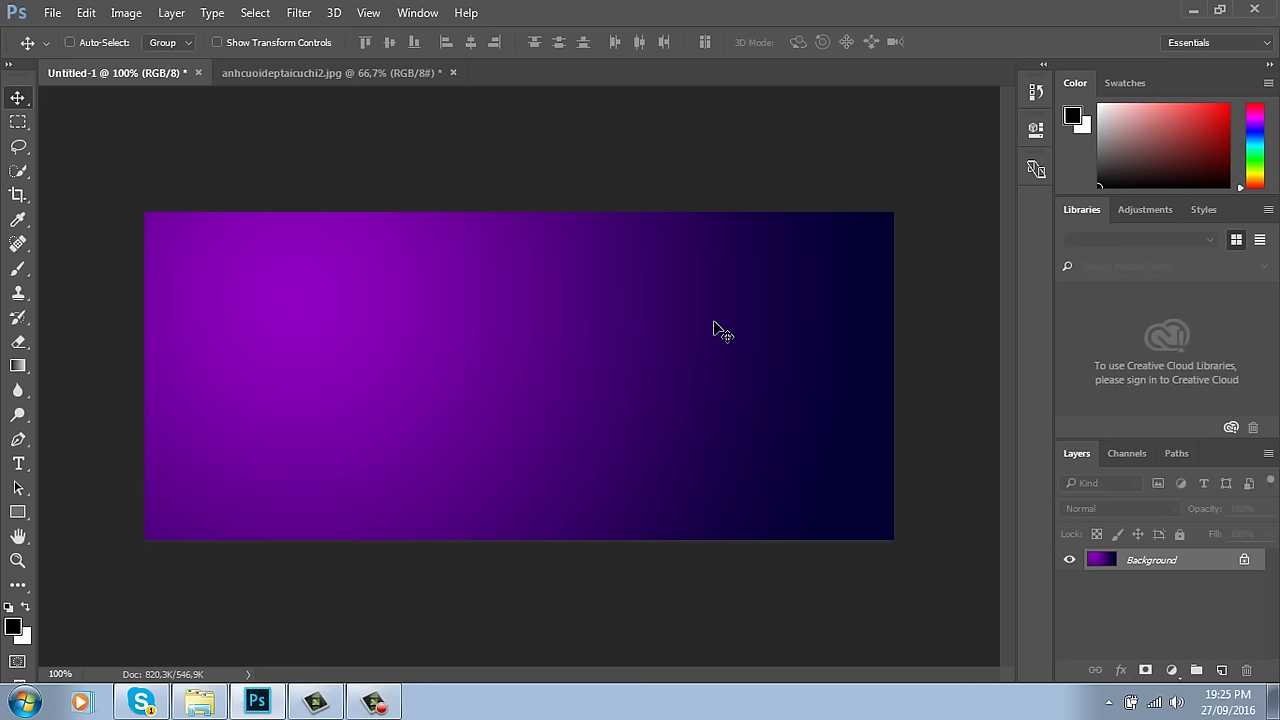
key(g)
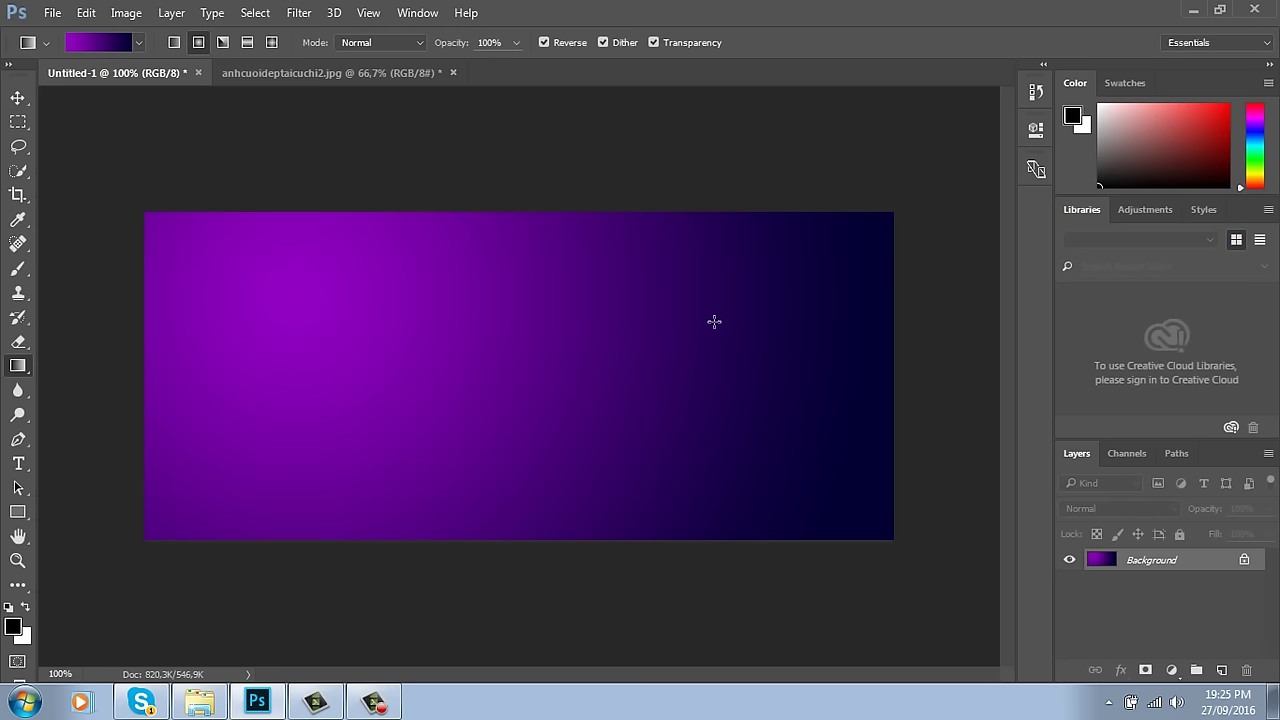
Step: Add alternating navy and purple colour stops between the gradient's ends, including purple at 21% and navy at 38%
click(103, 41)
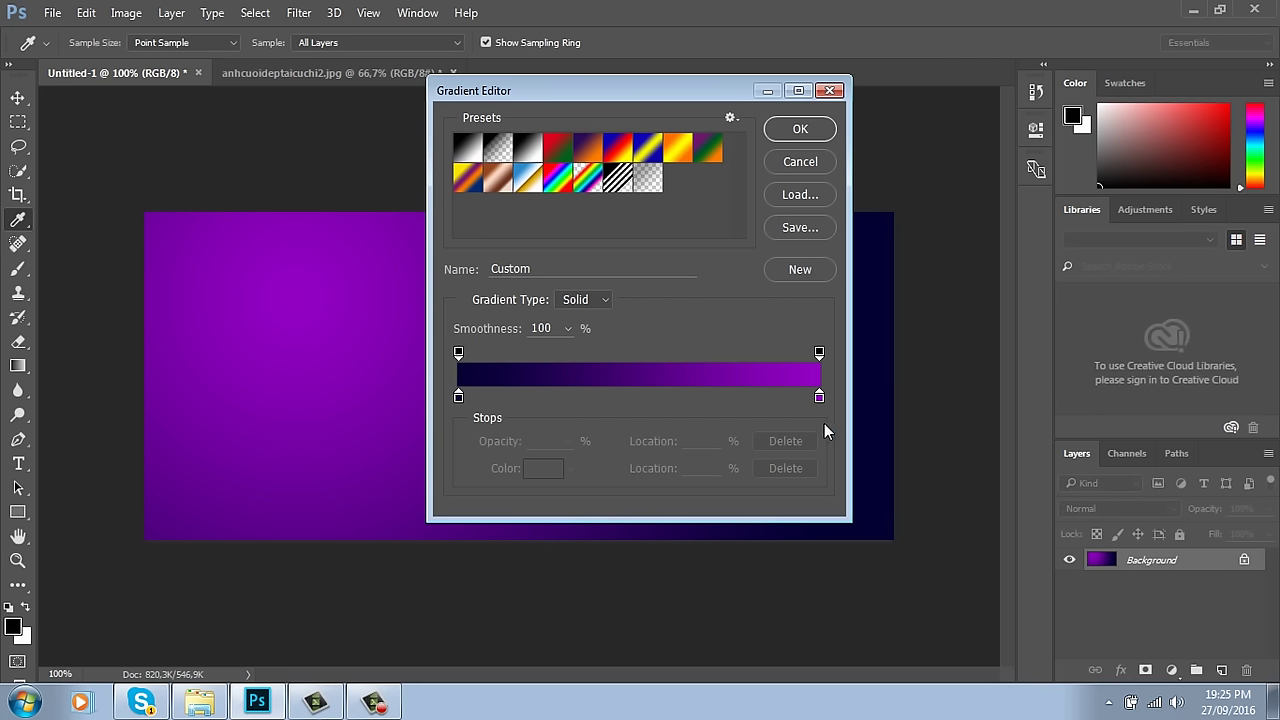
click(459, 398)
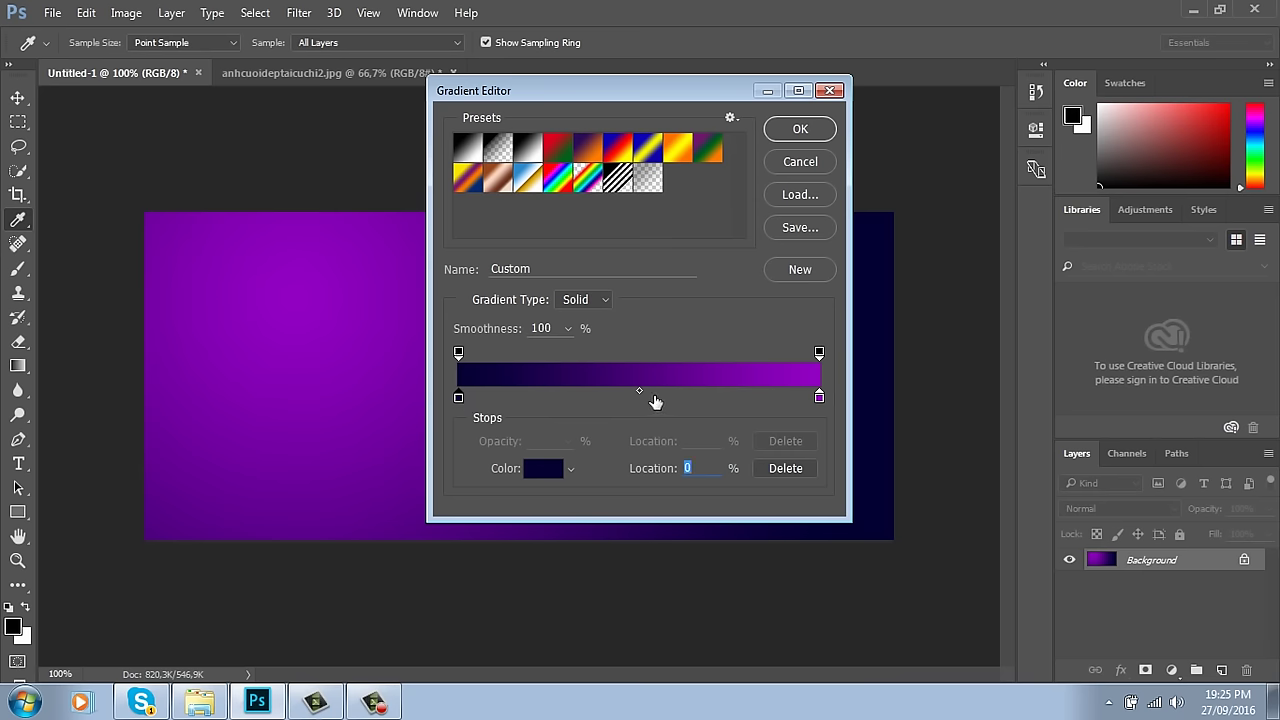
click(614, 399)
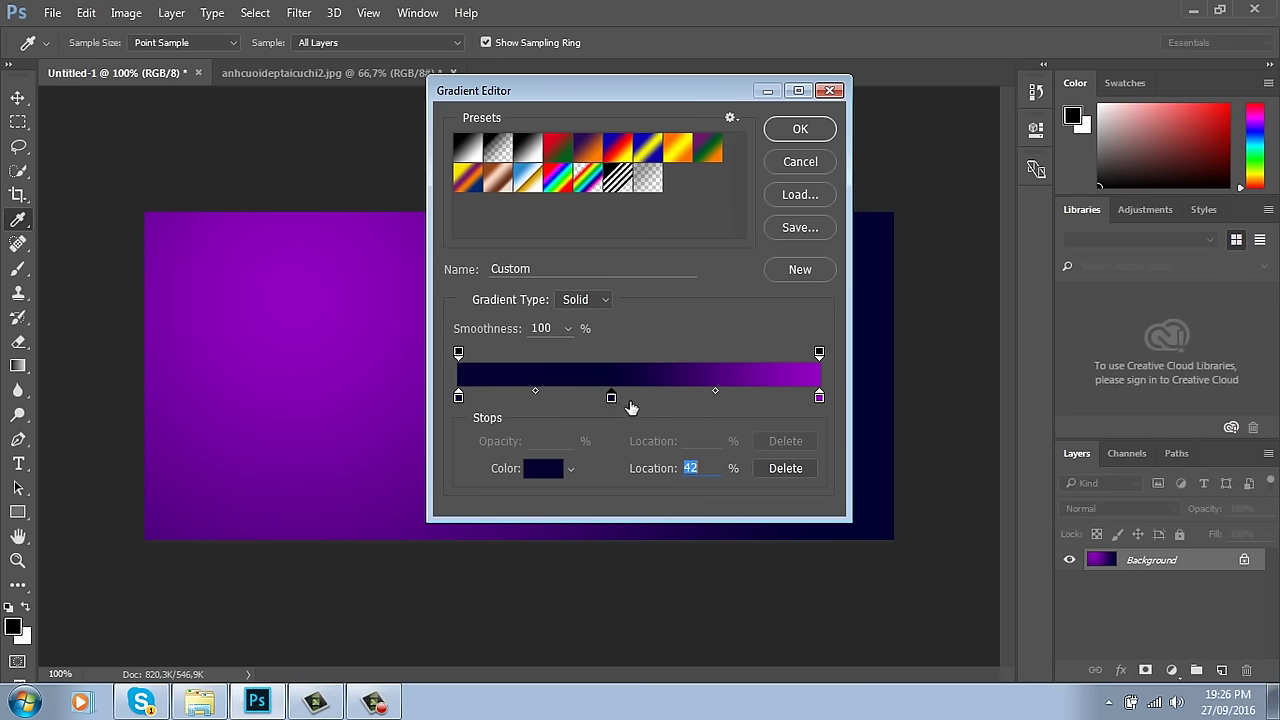
click(821, 400)
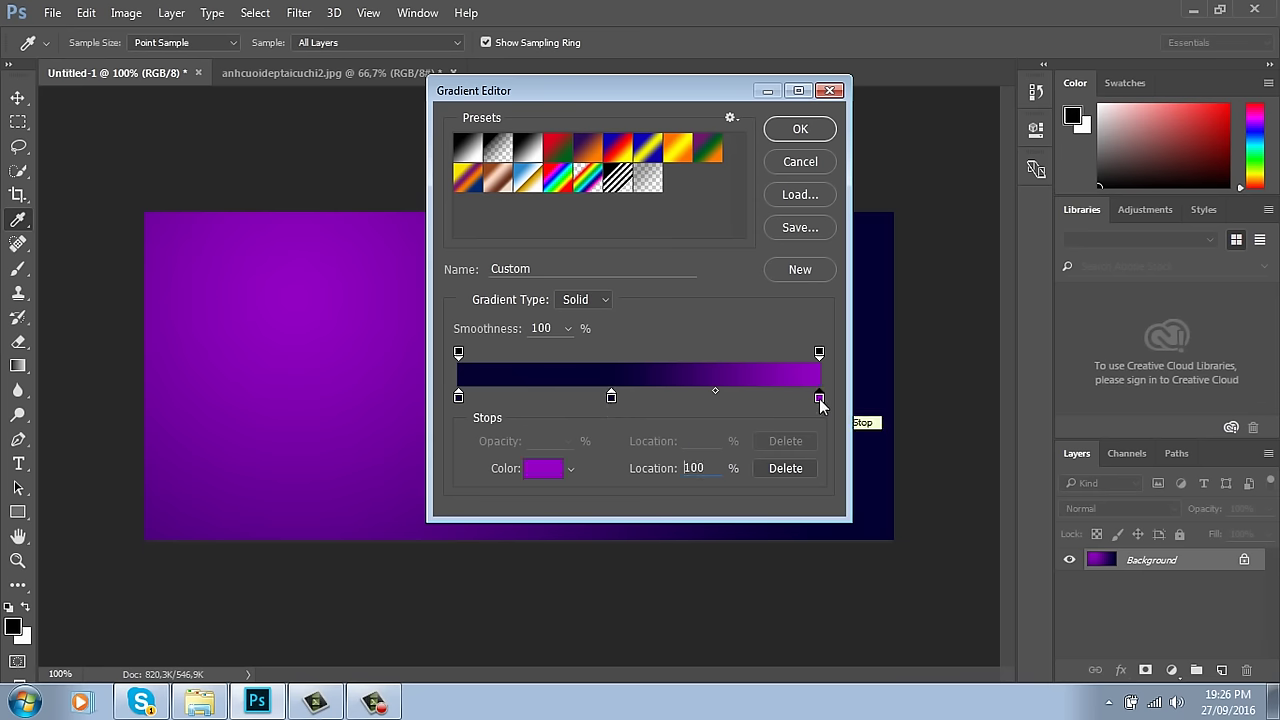
click(532, 398)
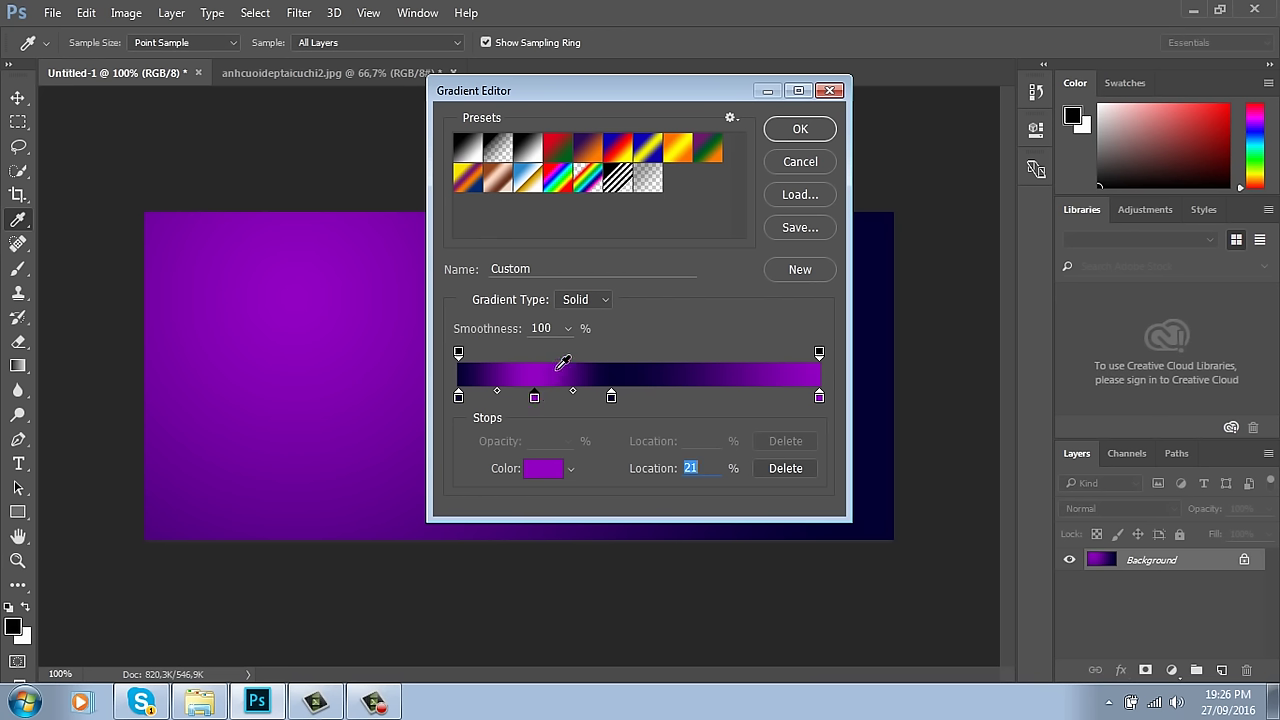
click(459, 397)
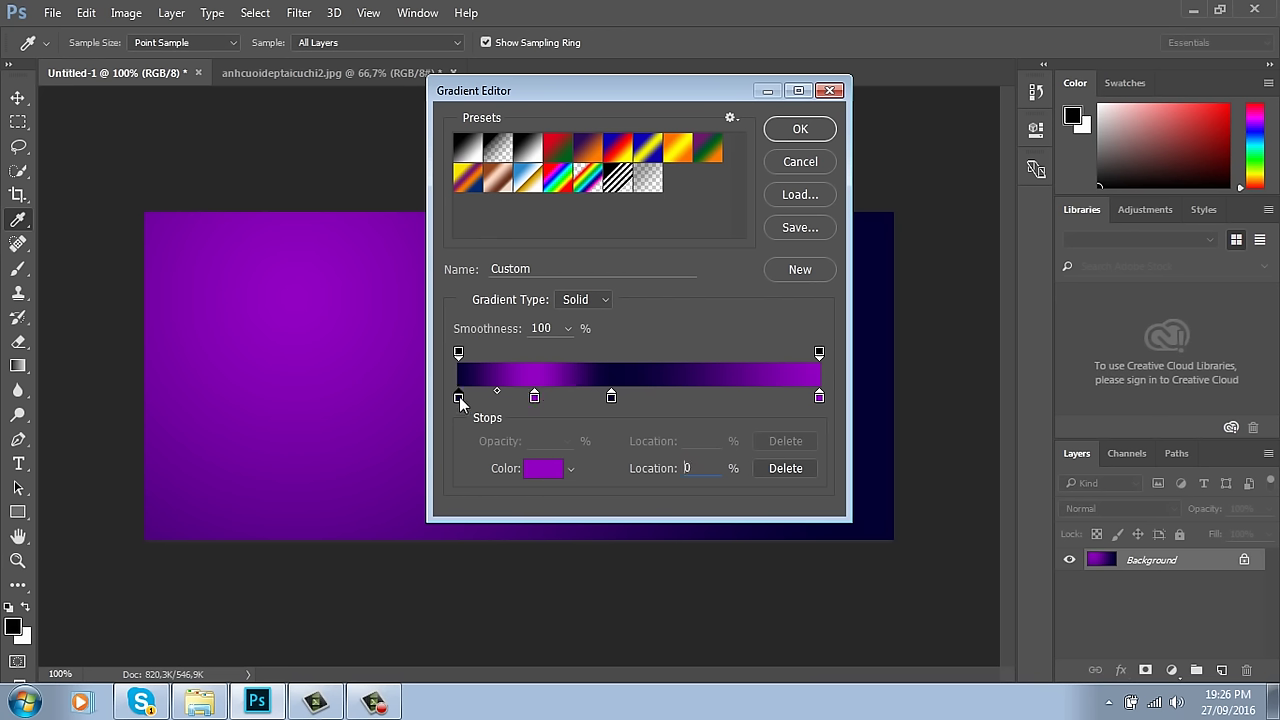
click(734, 397)
click(820, 397)
click(708, 397)
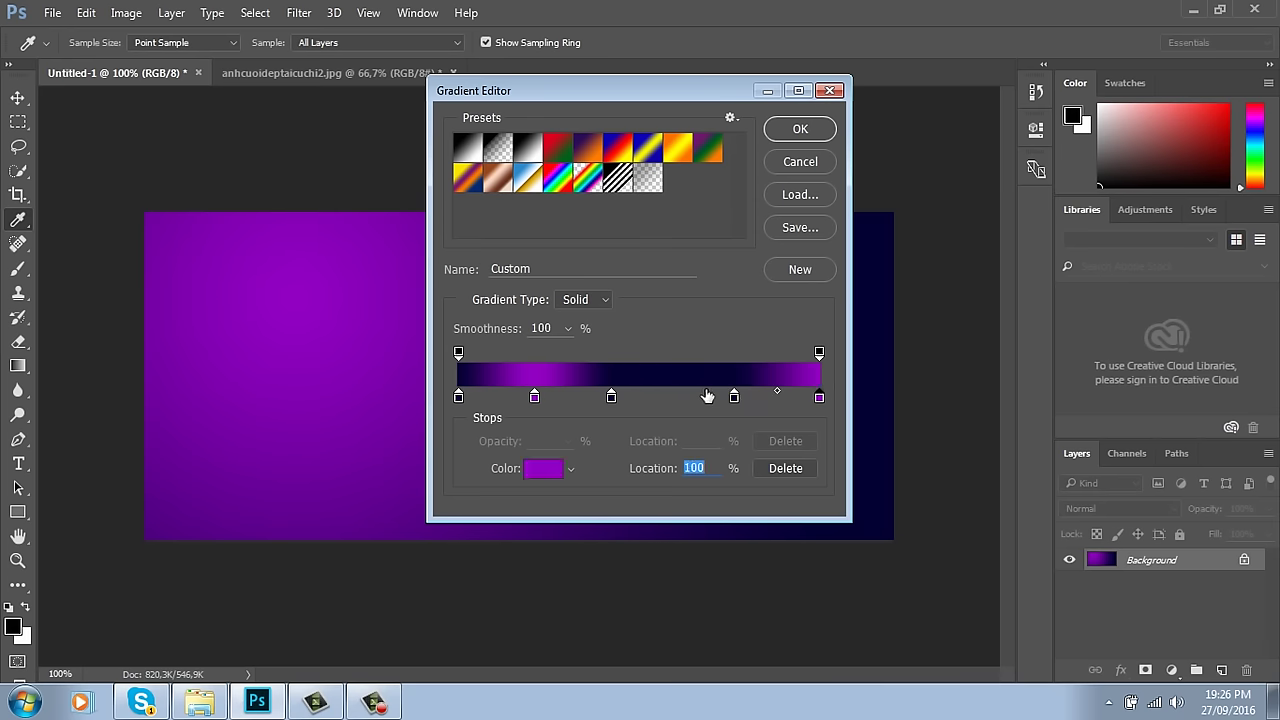
drag(708, 397, 595, 396)
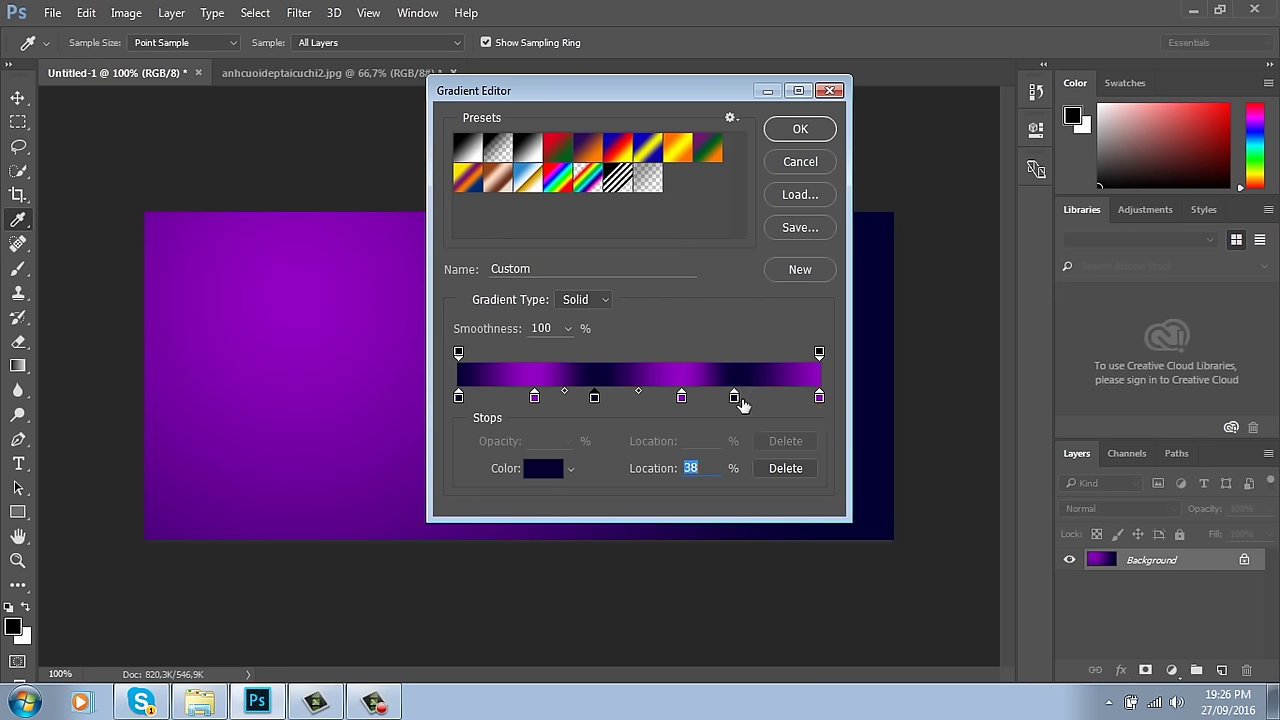
Step: Remove all the intermediate colour stops from the custom gradient, and load the Spectrum preset
drag(736, 395, 740, 440)
drag(681, 397, 637, 452)
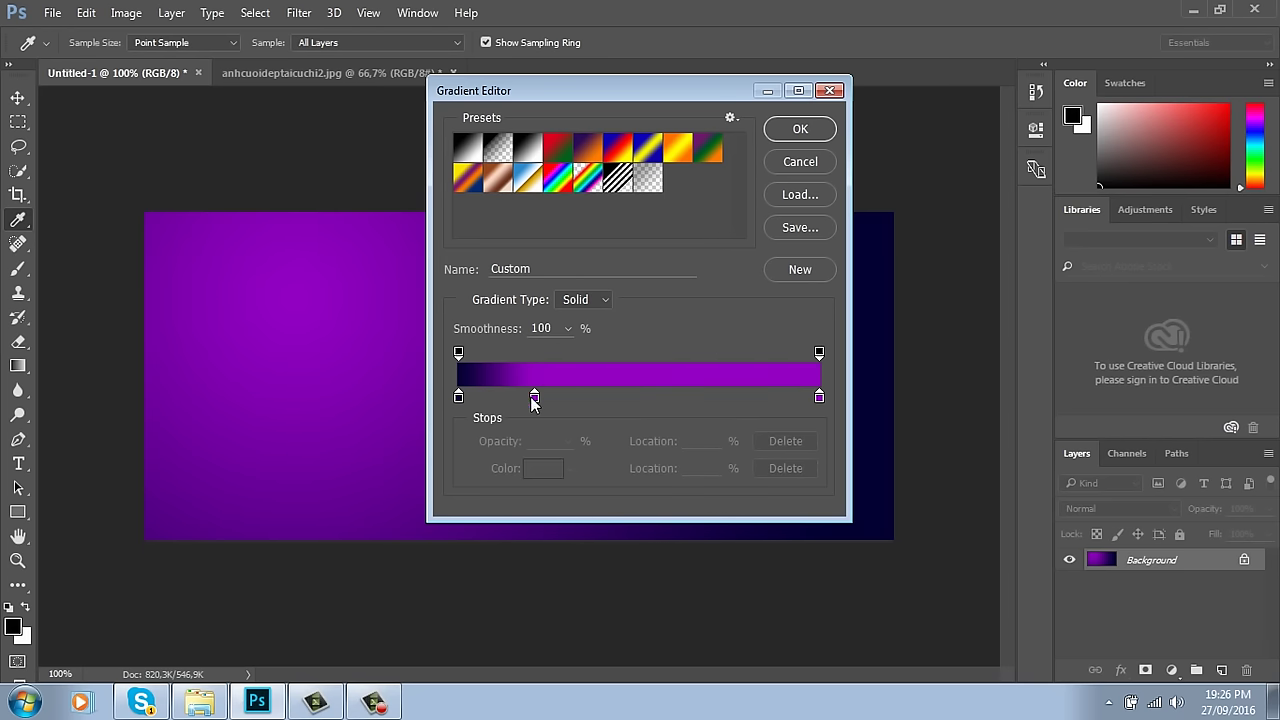
drag(534, 396, 652, 440)
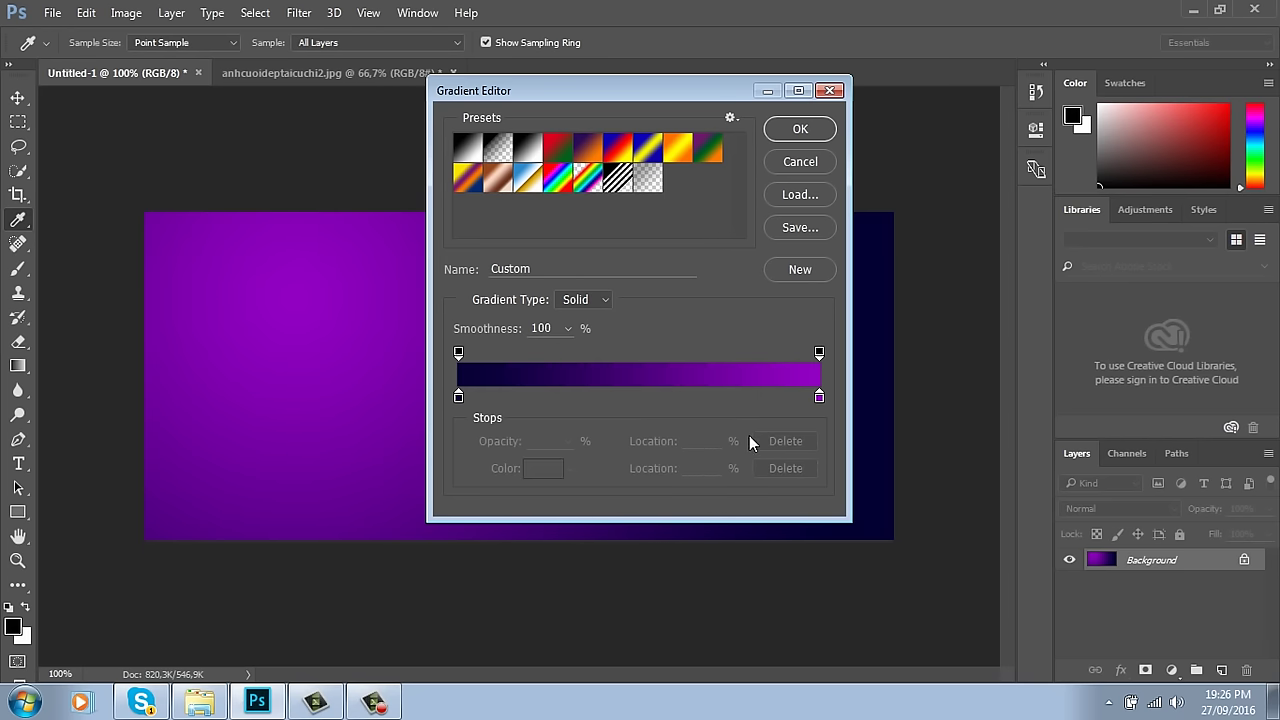
click(557, 182)
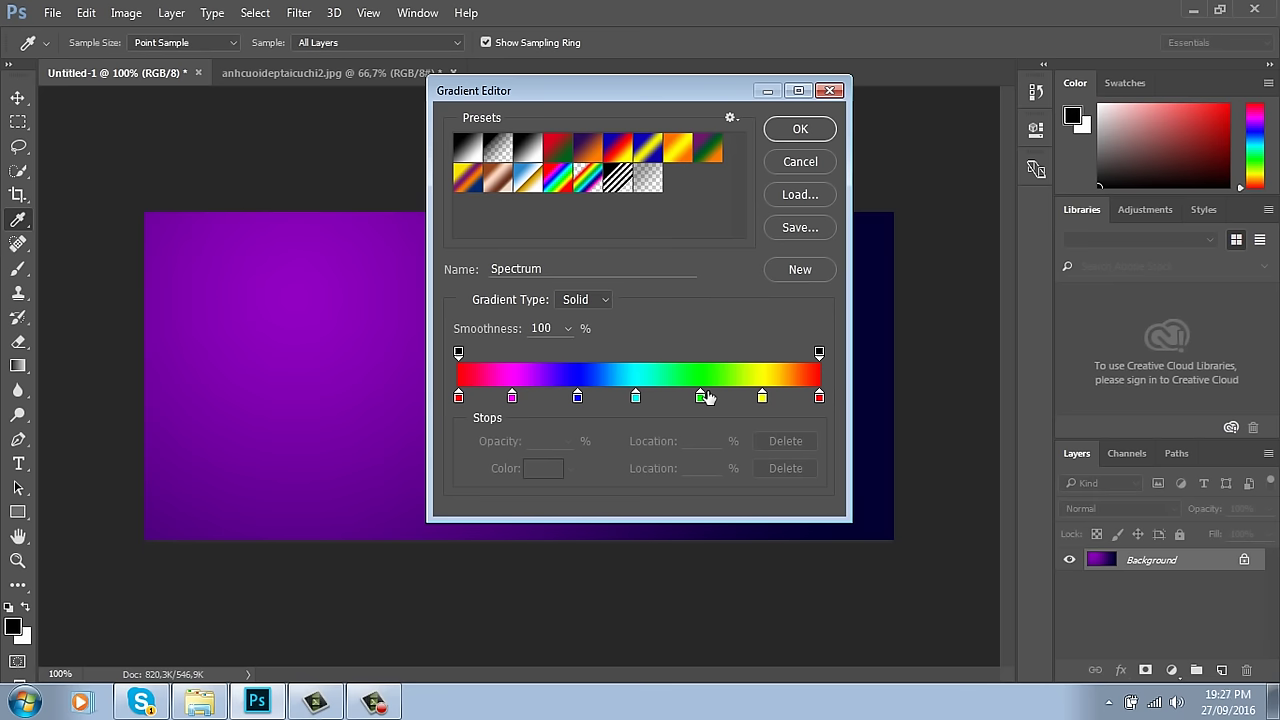
Step: Load the Foreground to Background preset and change its black start stop to dark navy 000e28
click(474, 150)
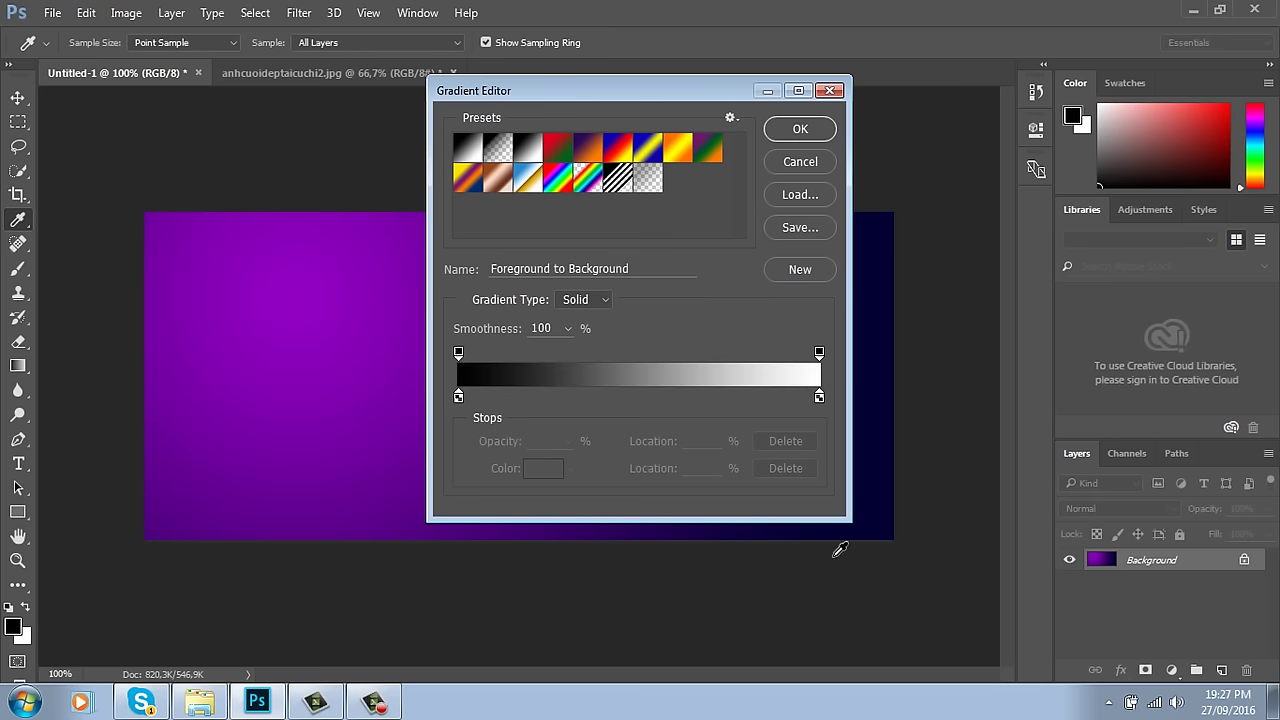
click(459, 397)
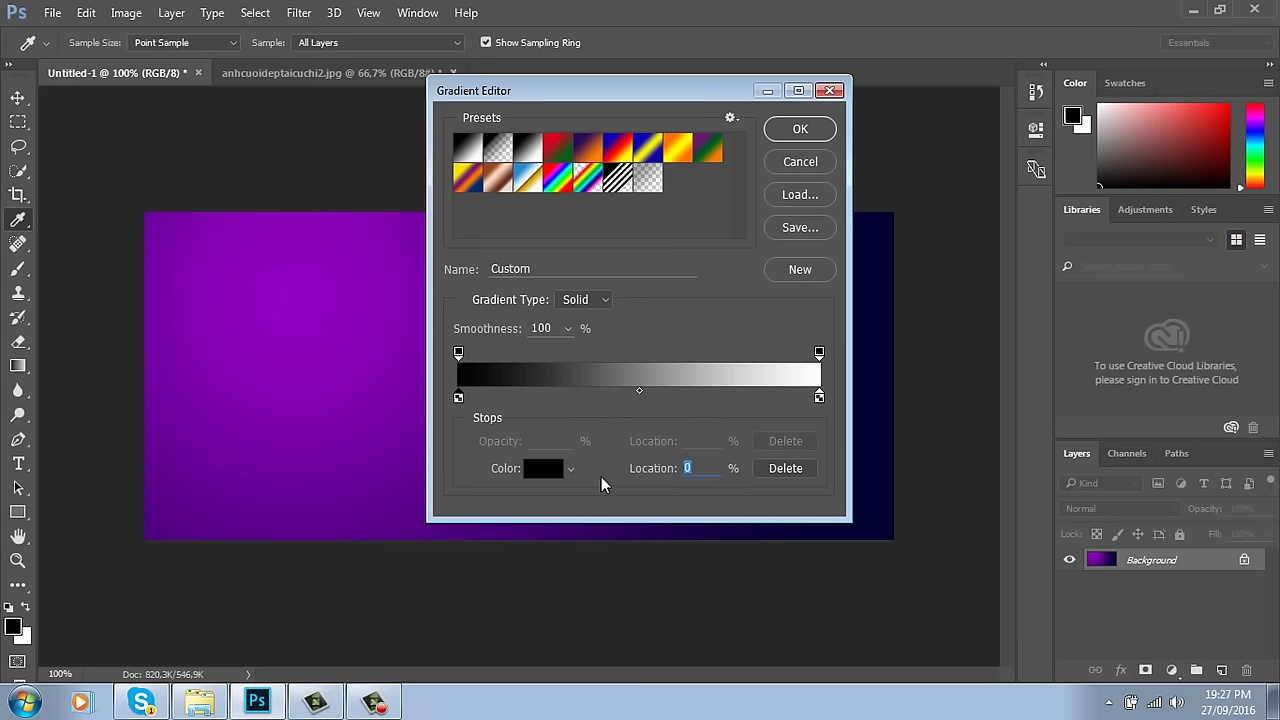
click(558, 467)
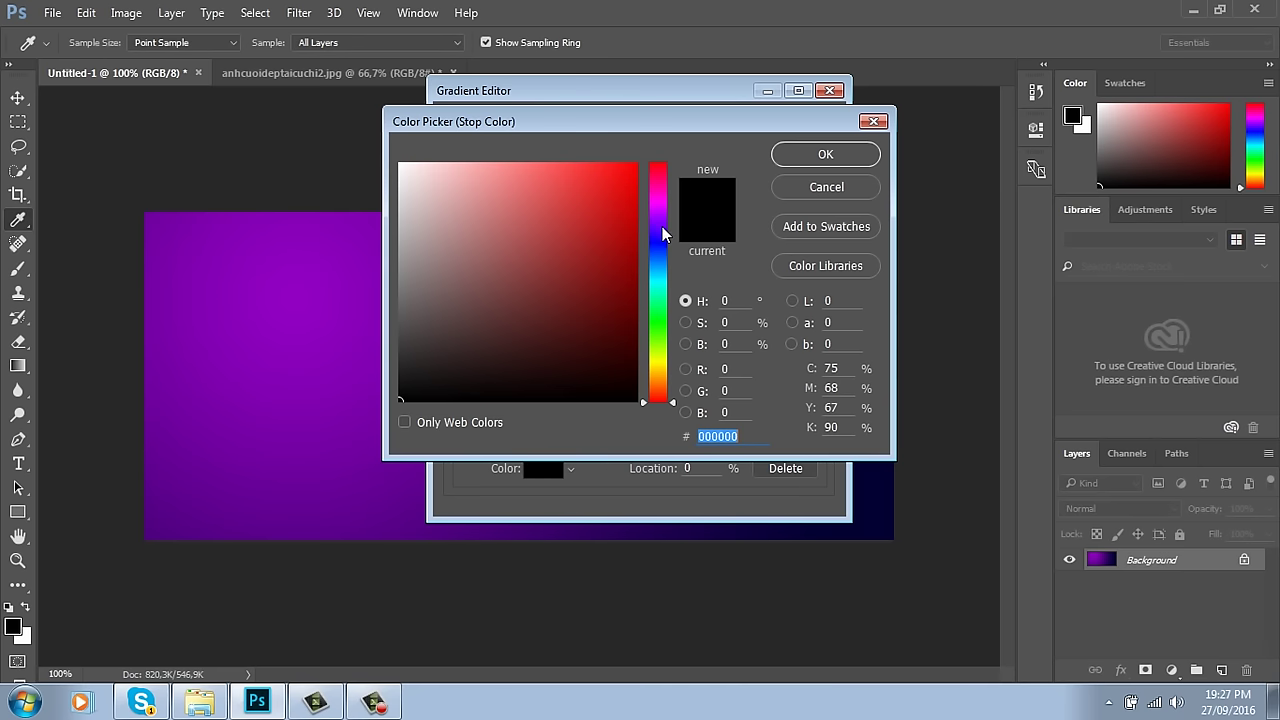
mouse_move(664, 250)
mouse_down()
mouse_move(668, 265)
mouse_move(668, 236)
mouse_move(669, 257)
mouse_up()
click(640, 359)
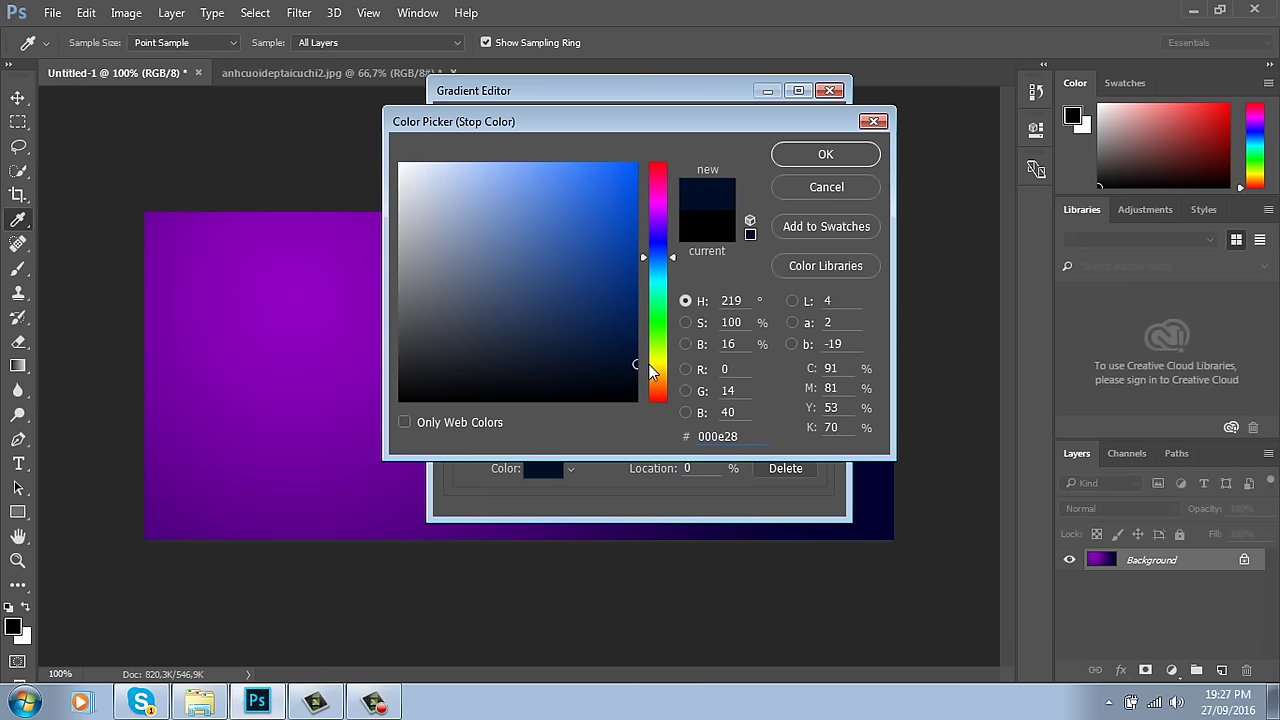
click(839, 154)
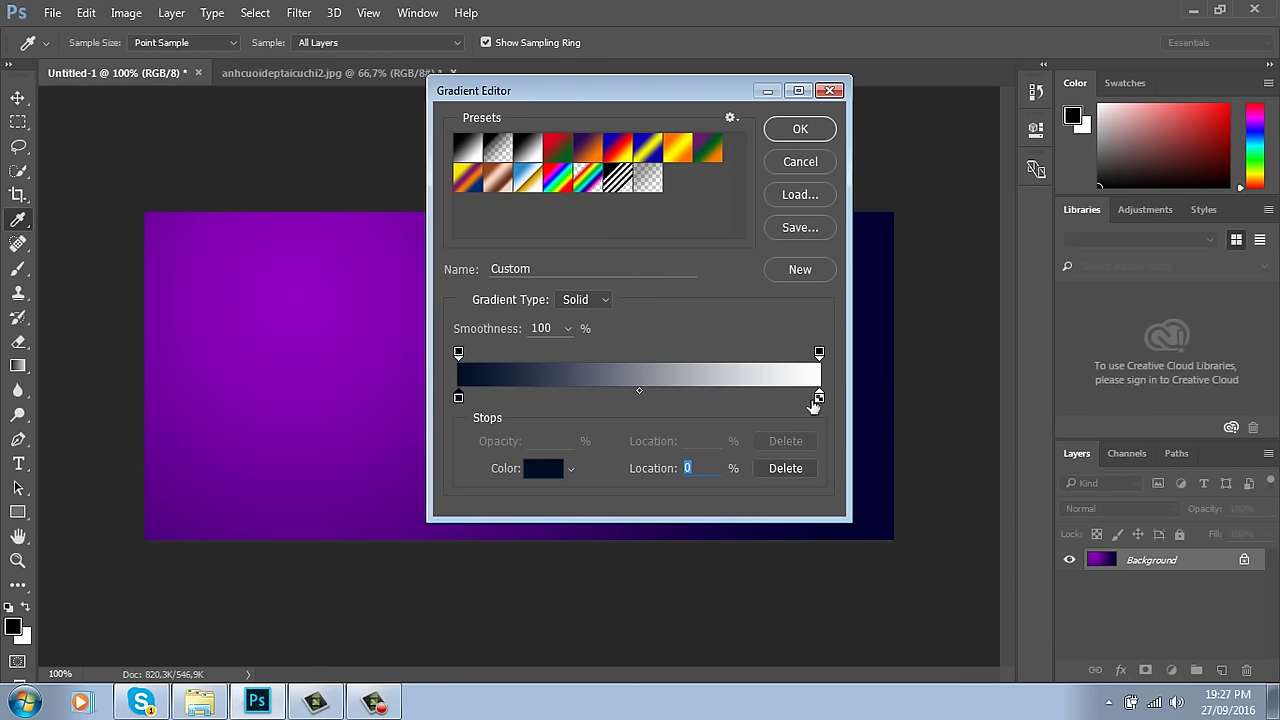
Step: Change the gradient's white end stop to blue 1a6595, and fill the canvas with the radial gradient from its upper-left area towards the lower-right corner
click(819, 397)
click(530, 472)
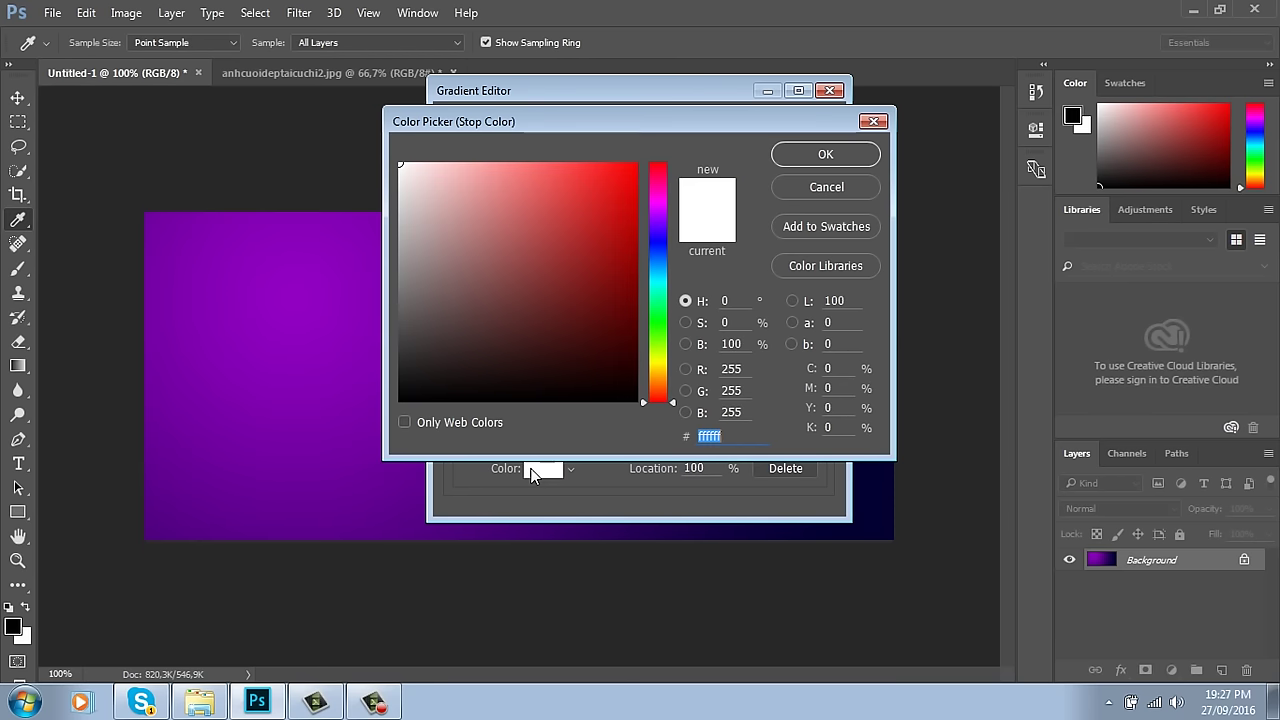
click(658, 268)
click(594, 264)
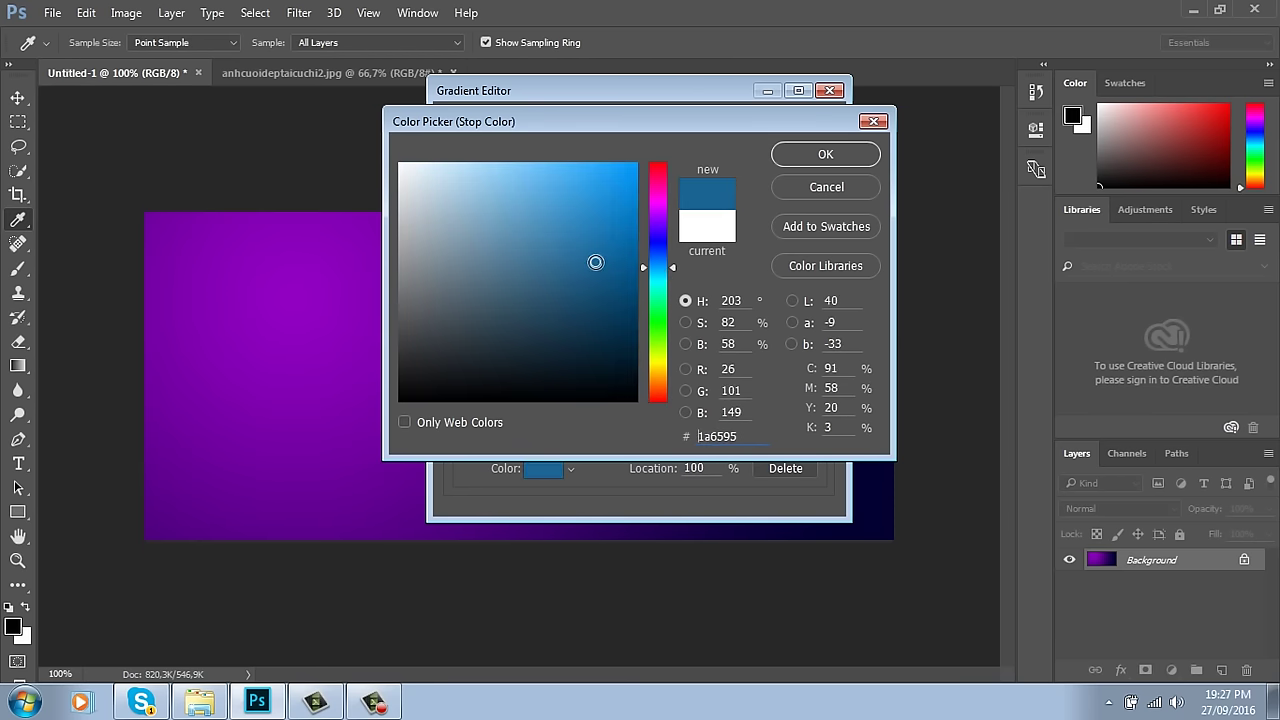
click(825, 154)
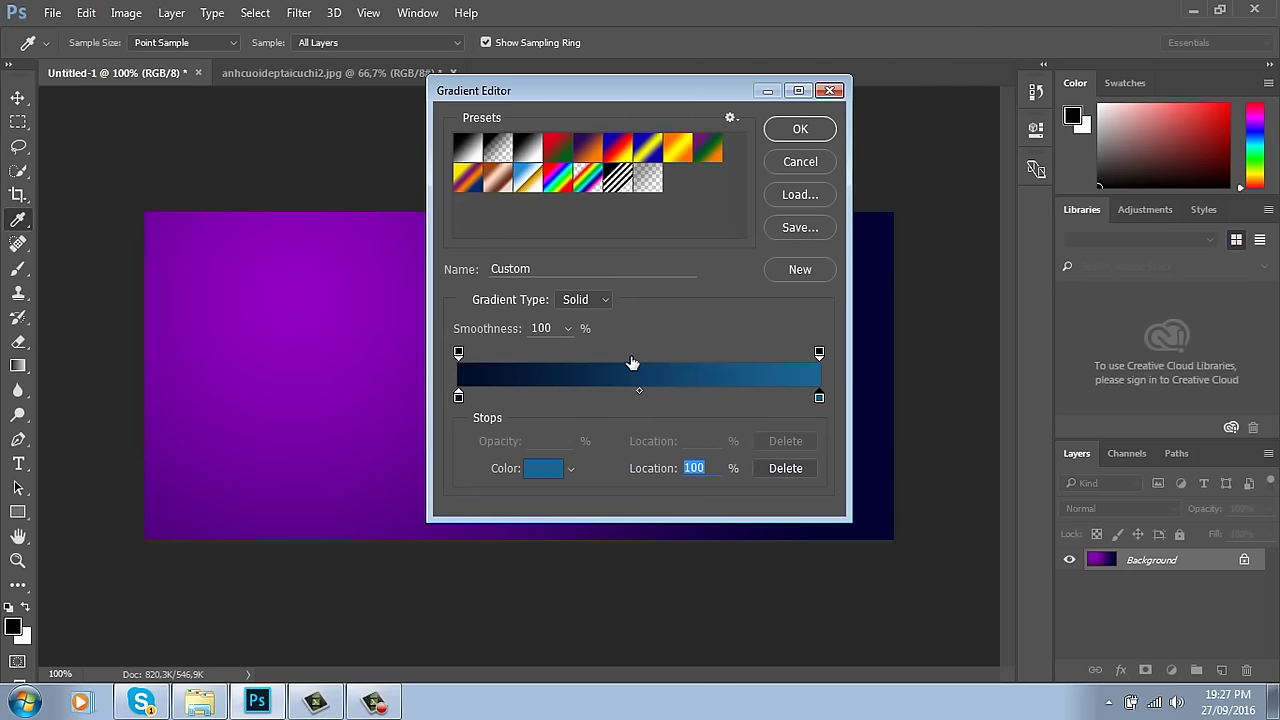
click(802, 130)
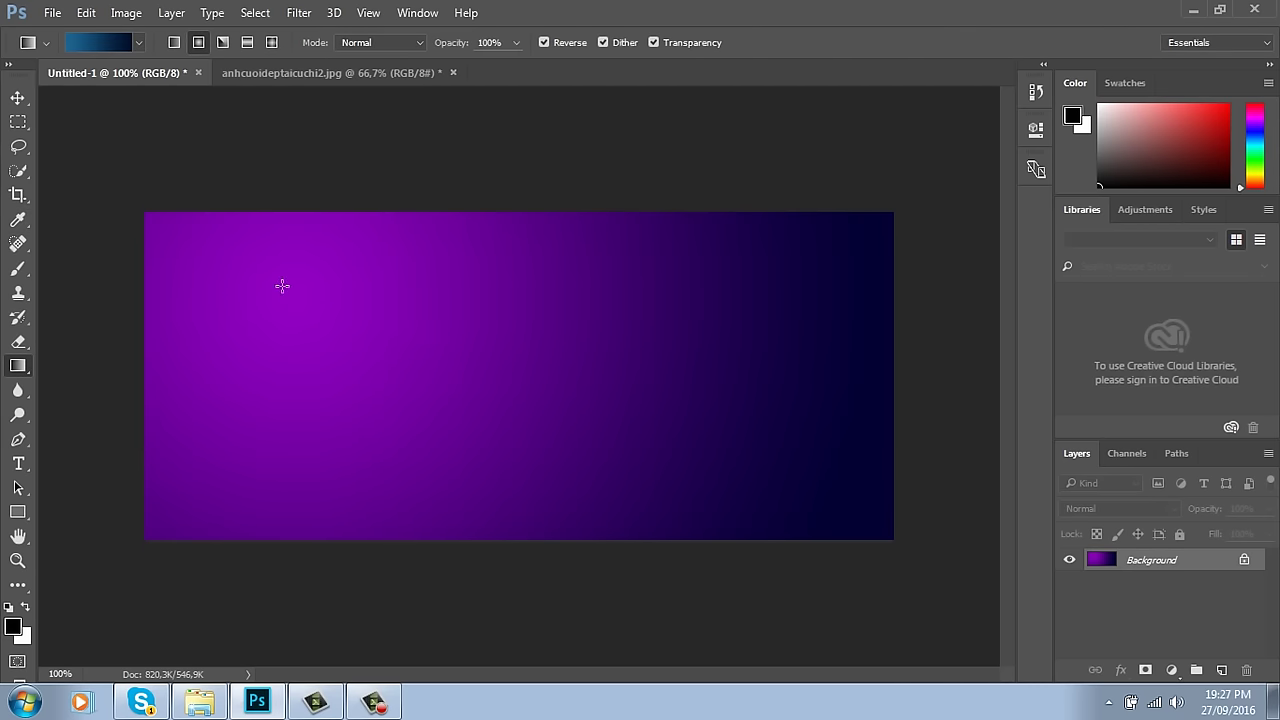
drag(280, 279, 805, 505)
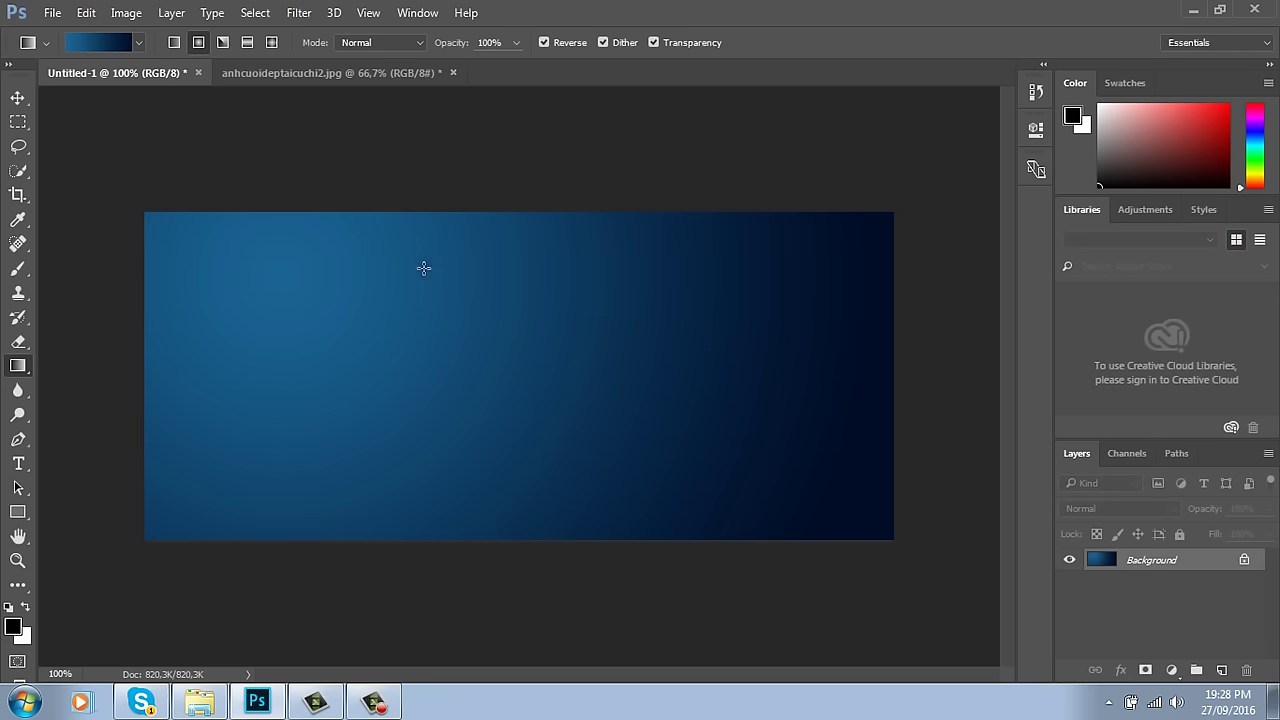
click(18, 97)
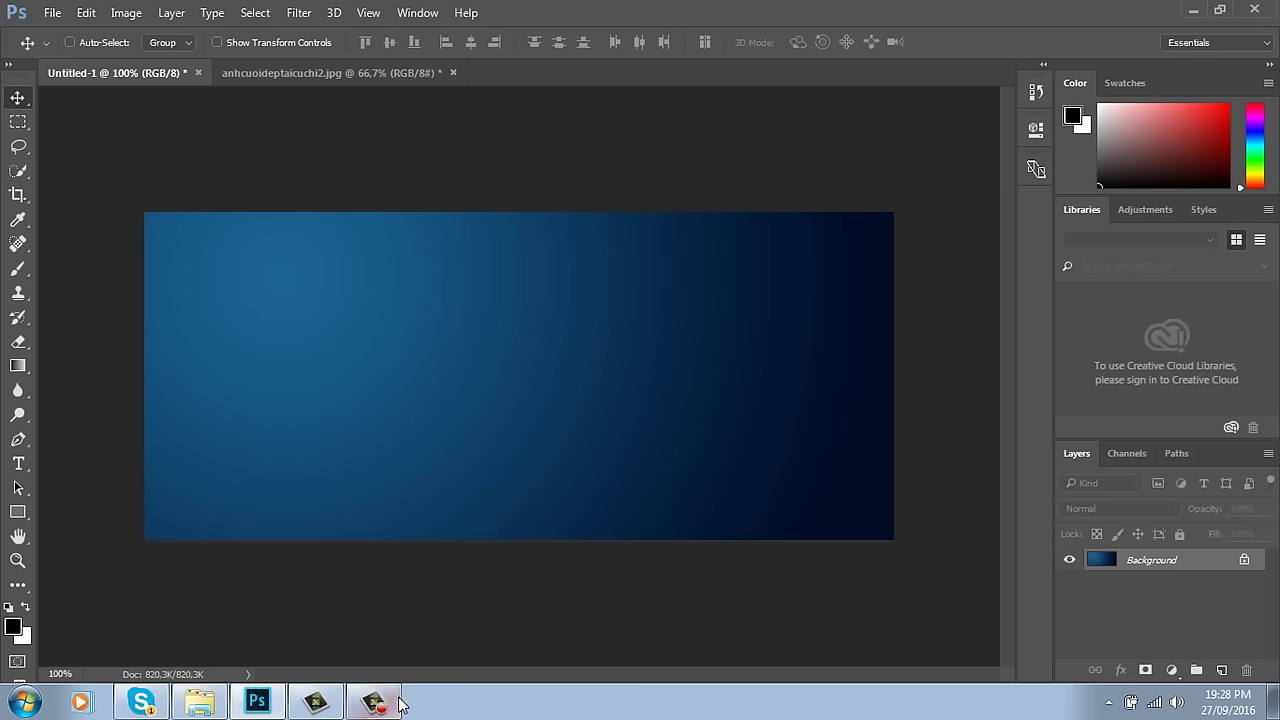
click(390, 705)
click(1186, 615)
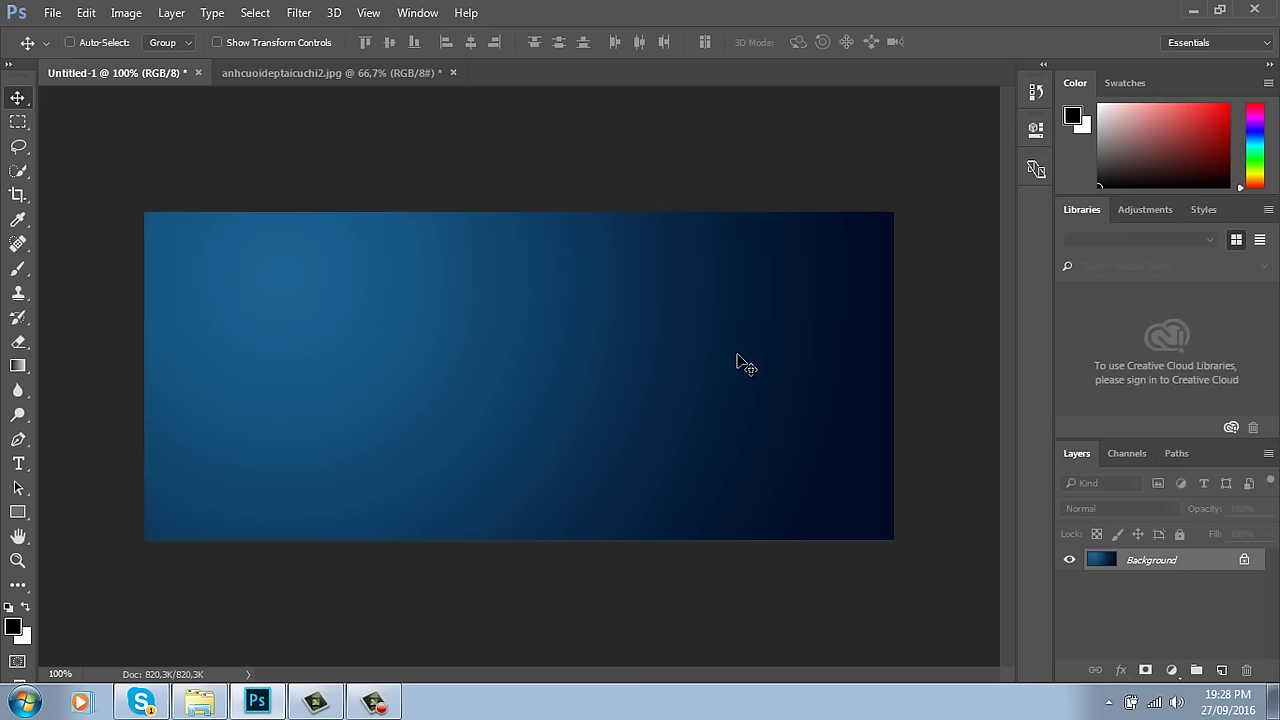
key(g)
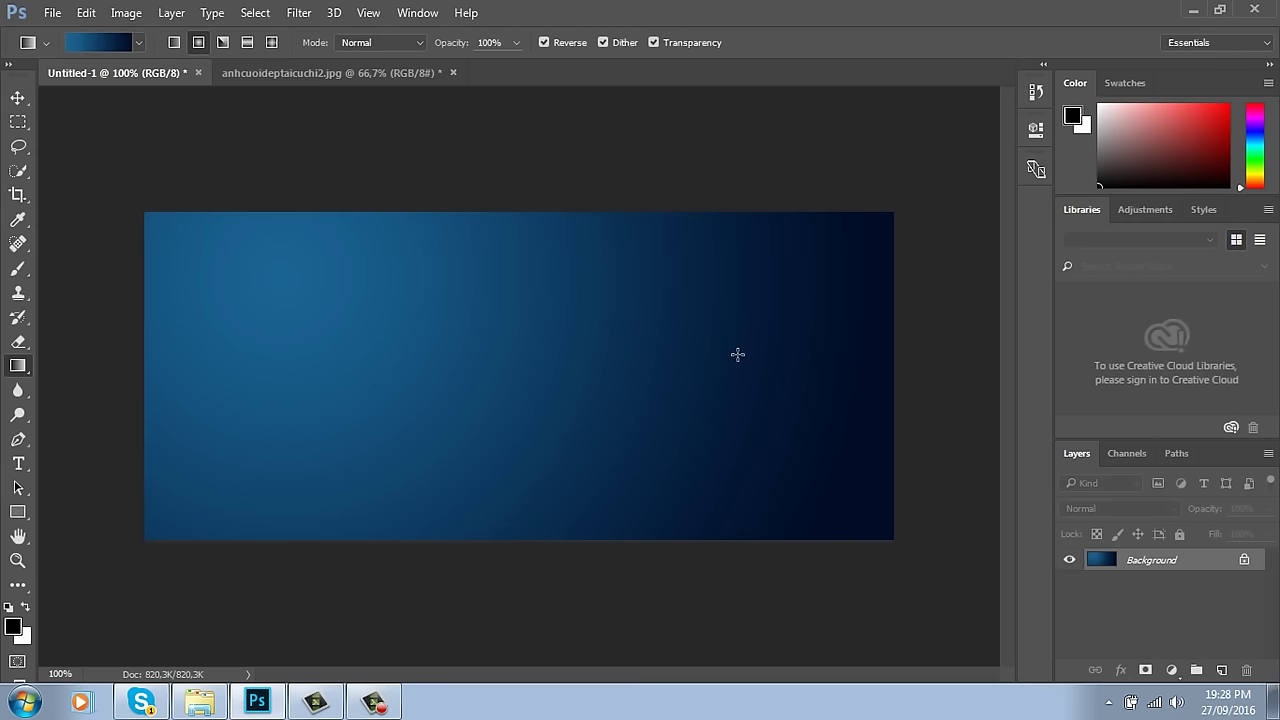
click(405, 42)
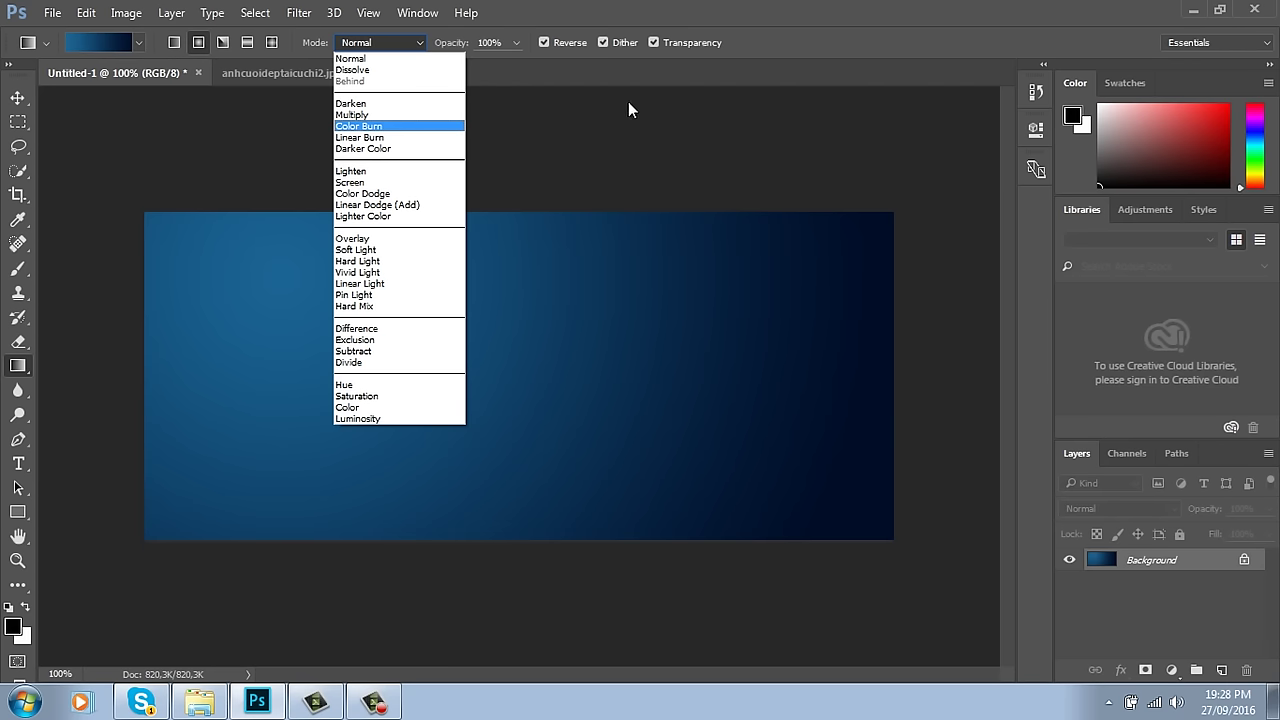
click(854, 33)
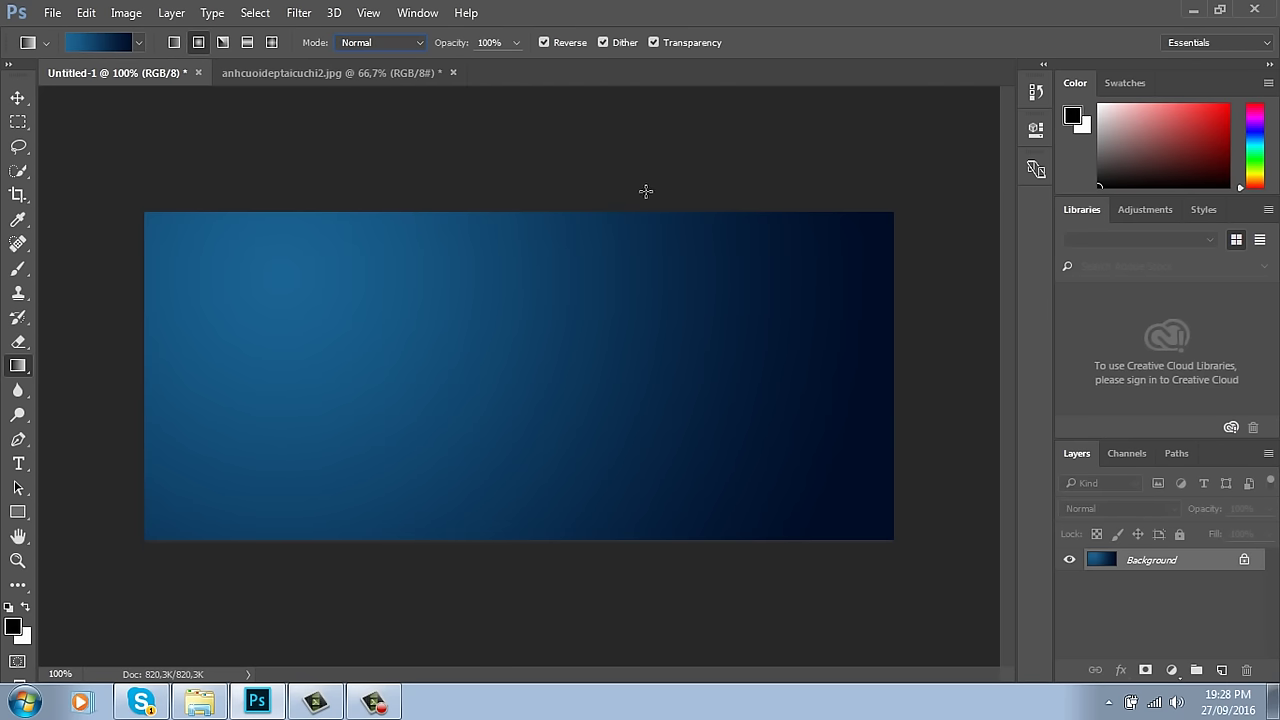
Step: Open the image hinh-anh-hot-girl-9x-viet-de-thuong-11.jpg from the anhcuoi folder
key(ctrl+o)
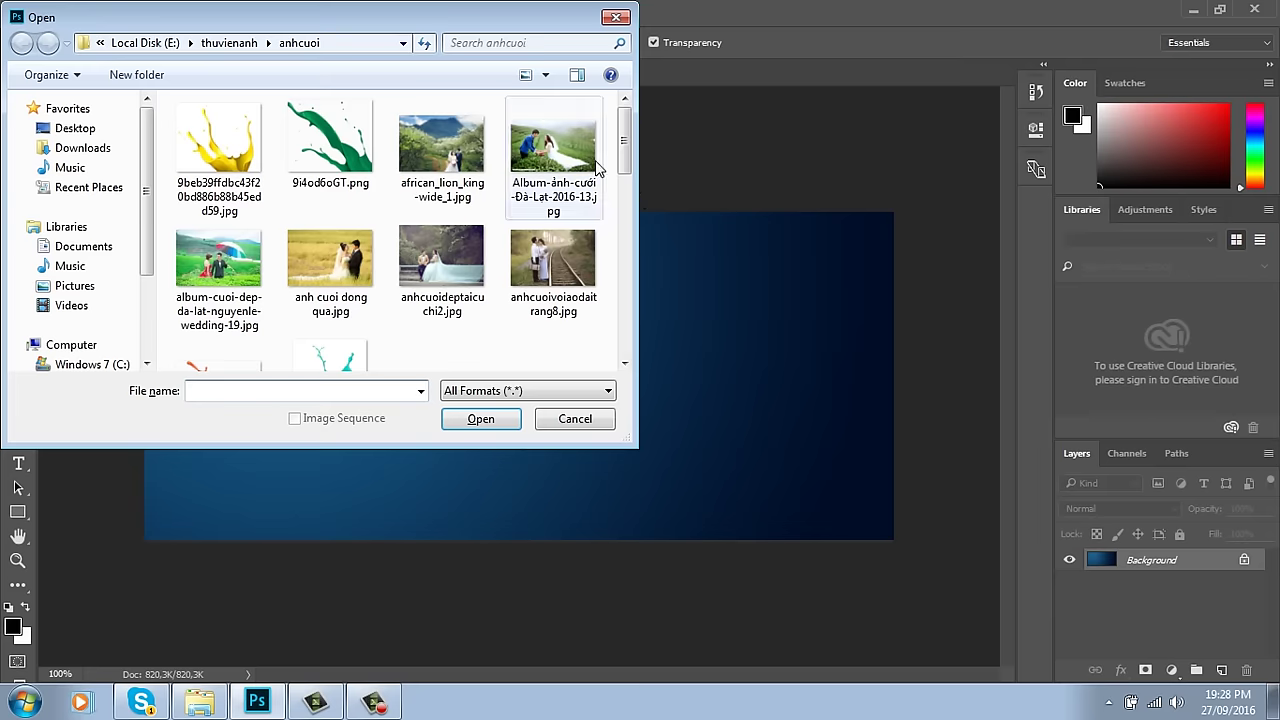
drag(557, 19, 681, 21)
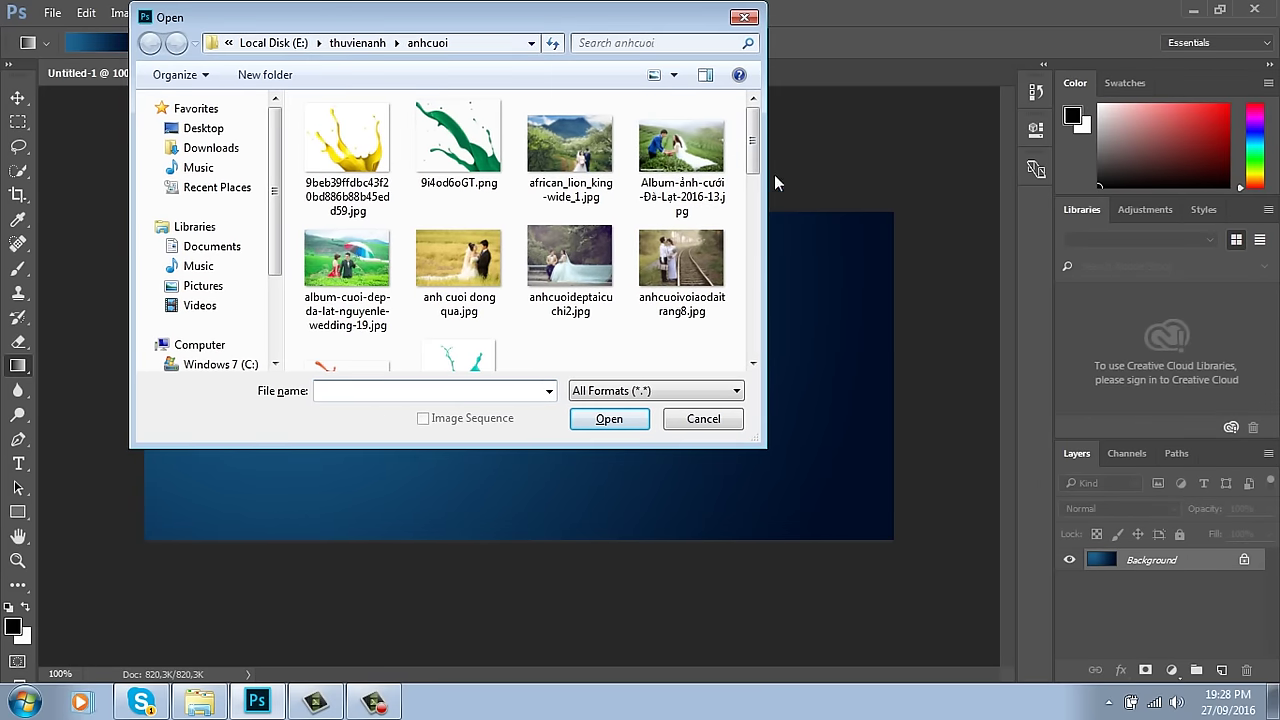
drag(756, 158, 758, 229)
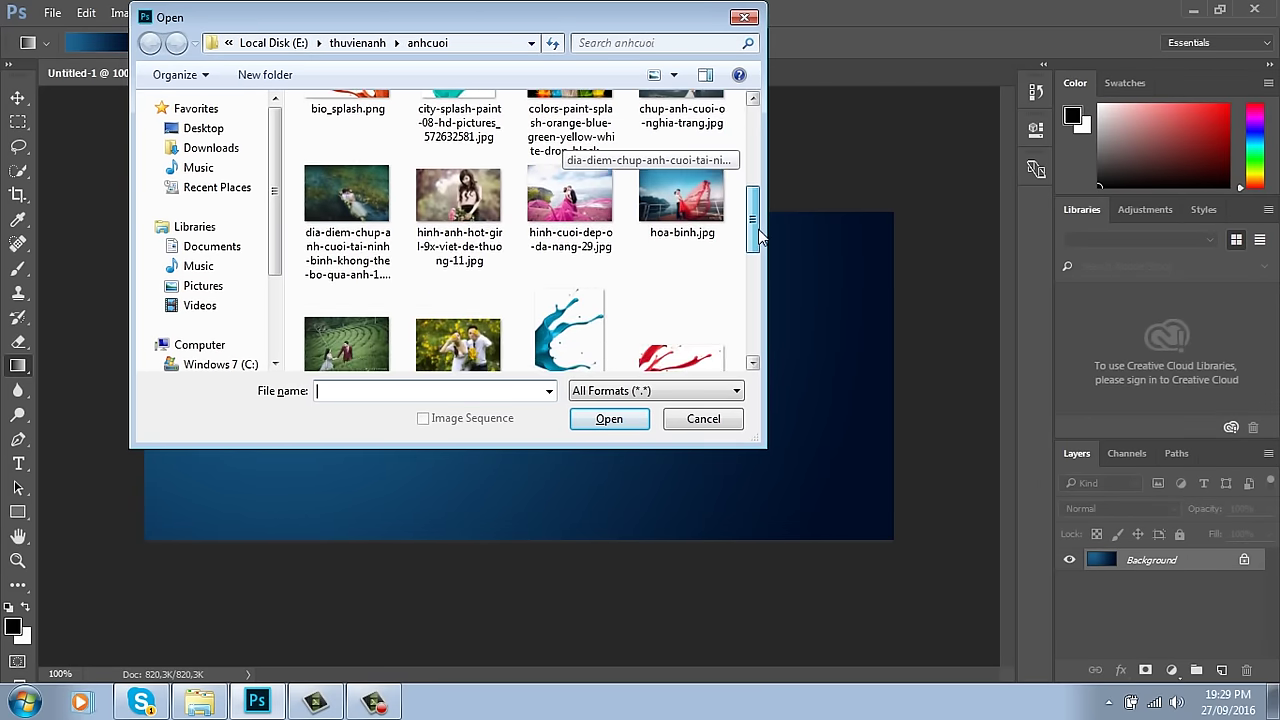
click(470, 213)
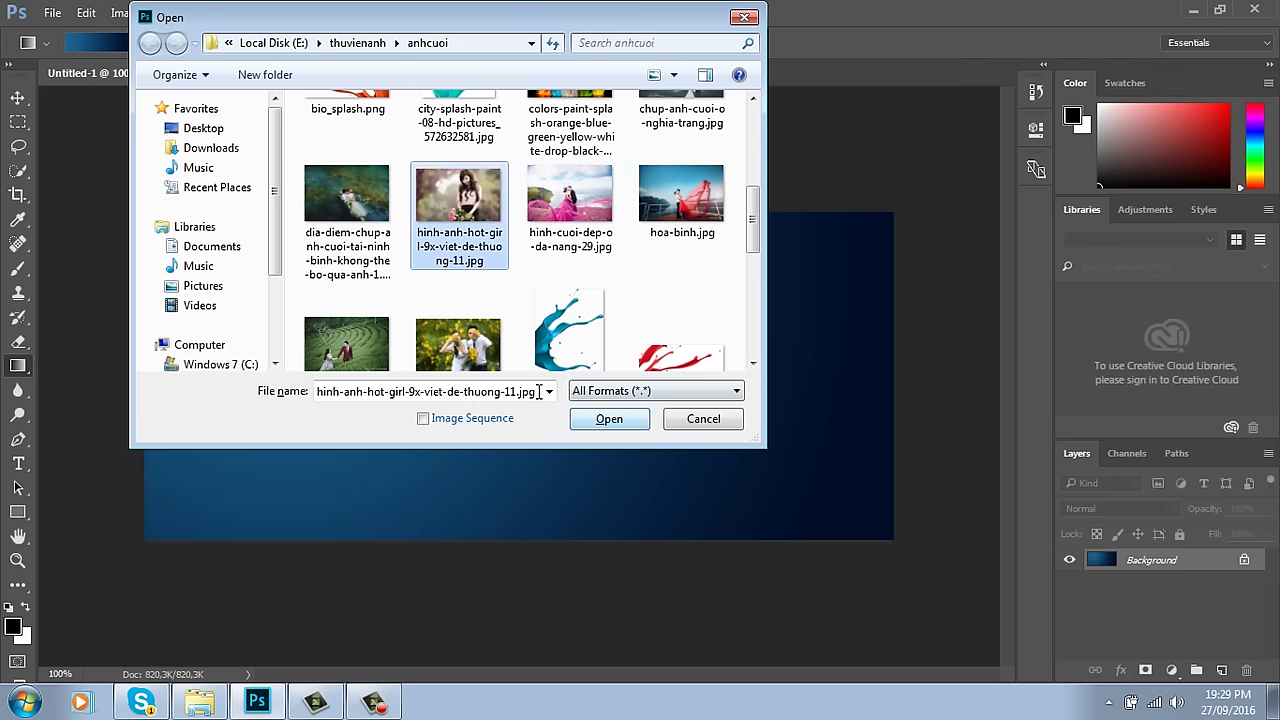
click(625, 424)
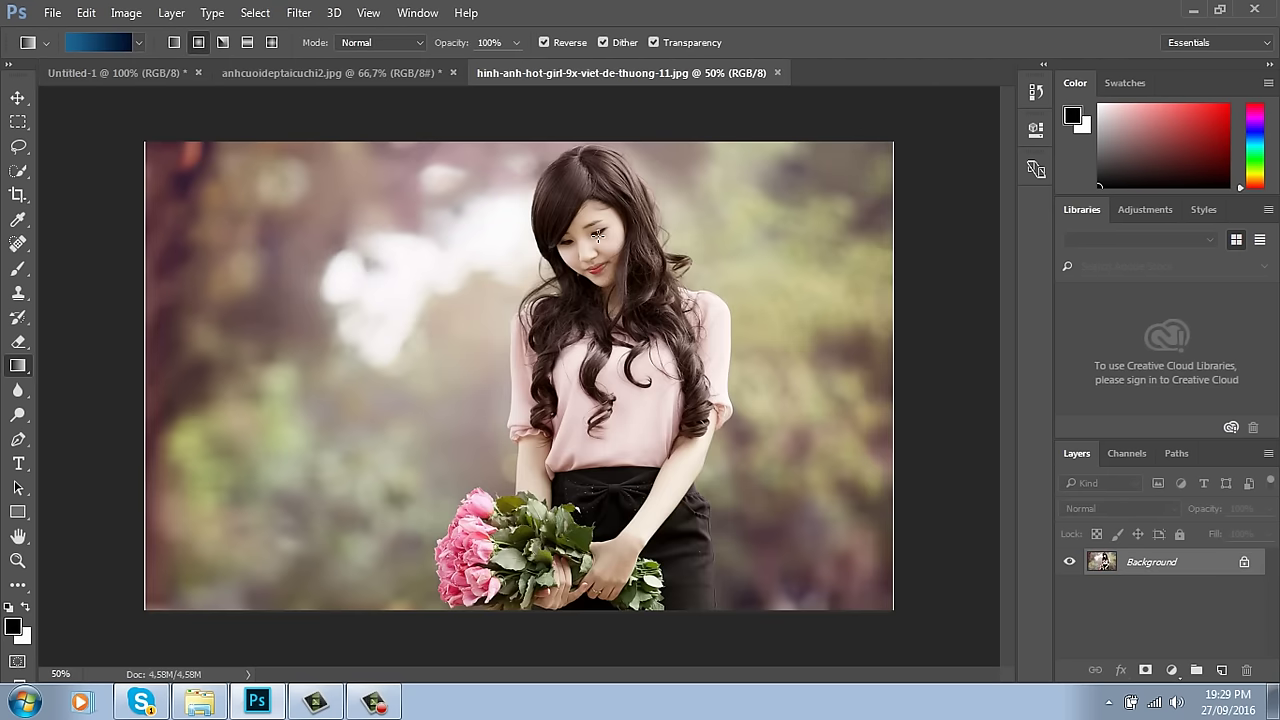
Step: Try the navy-to-blue radial gradient in Soft Light mode across the portrait photo, and undo the fill
click(120, 46)
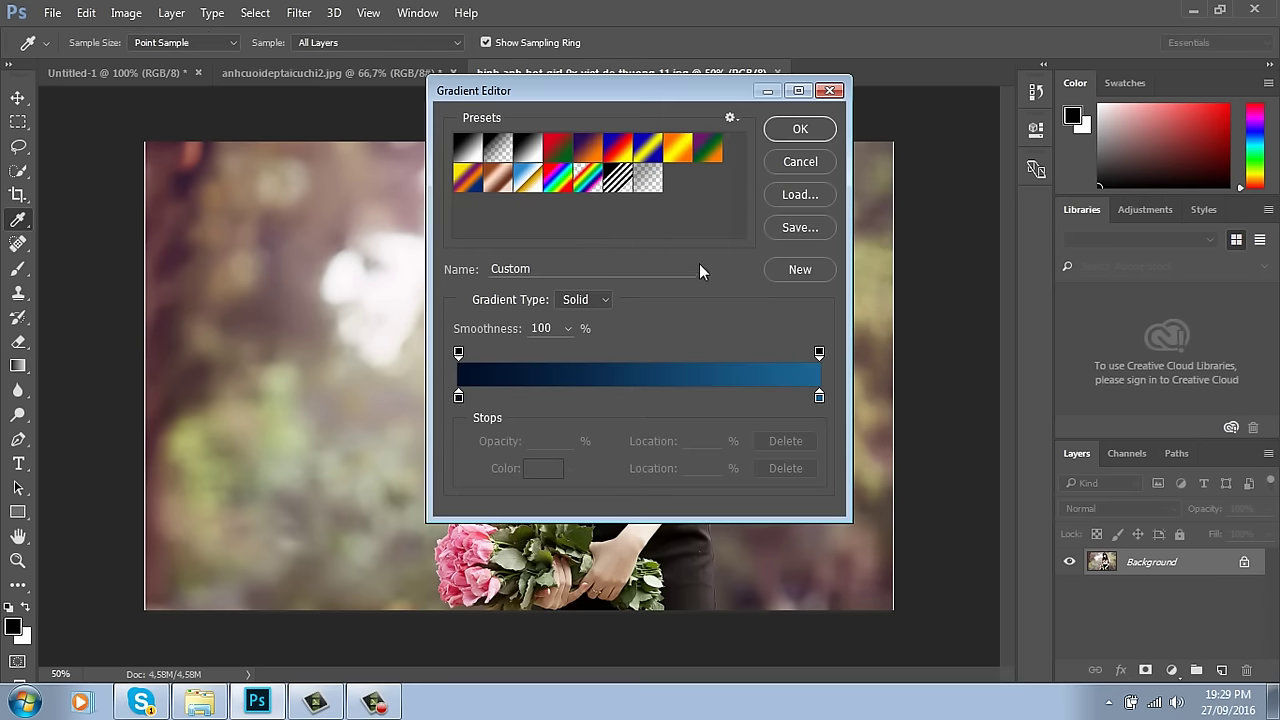
click(792, 140)
click(413, 45)
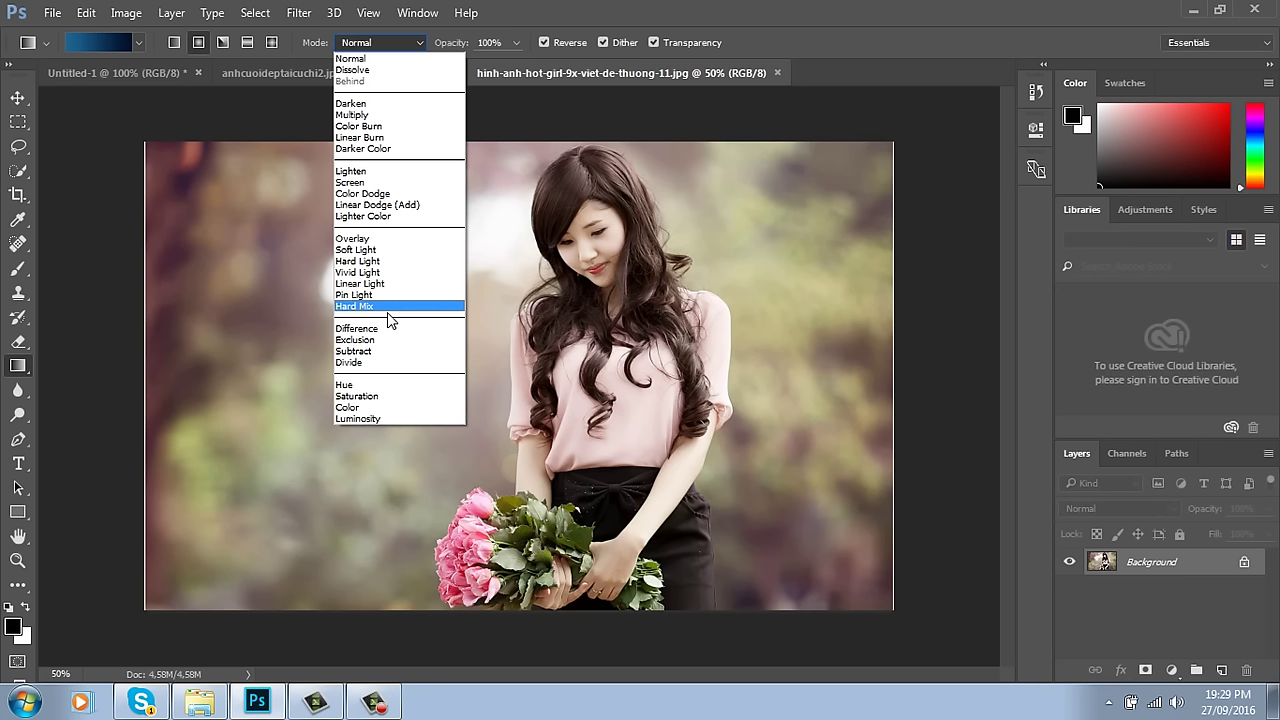
click(392, 251)
drag(204, 360, 917, 367)
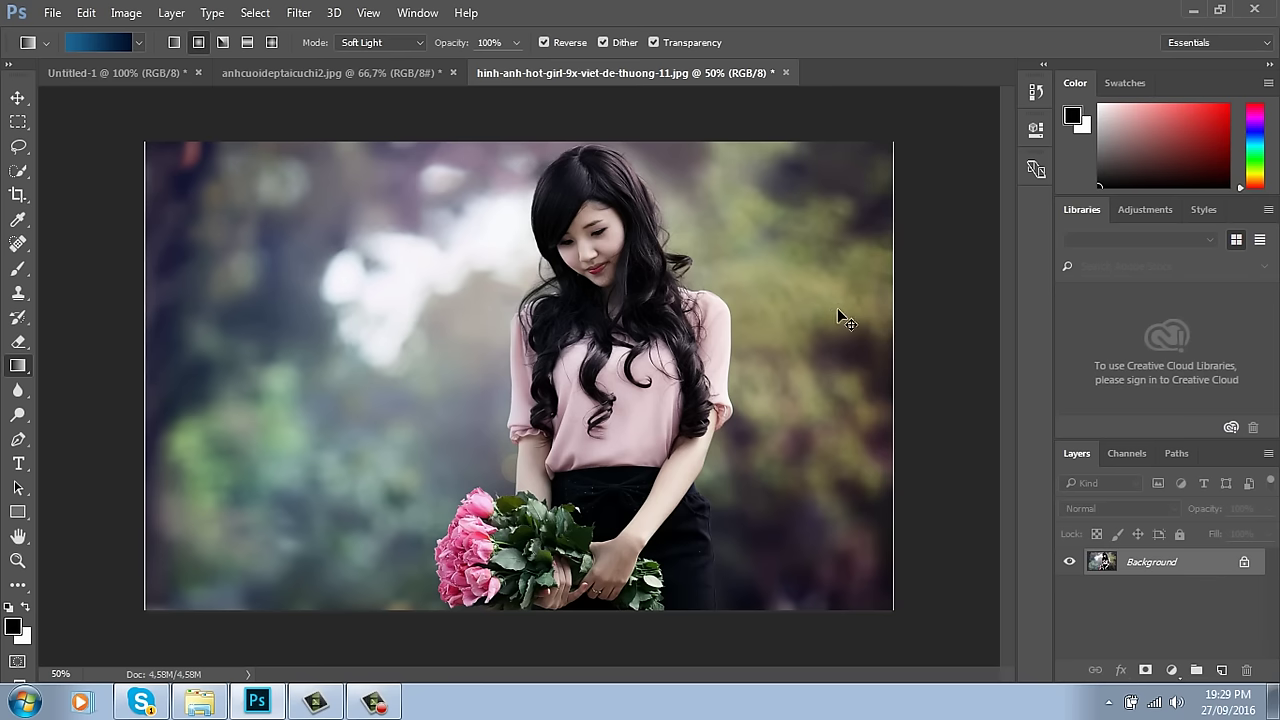
key(ctrl+z)
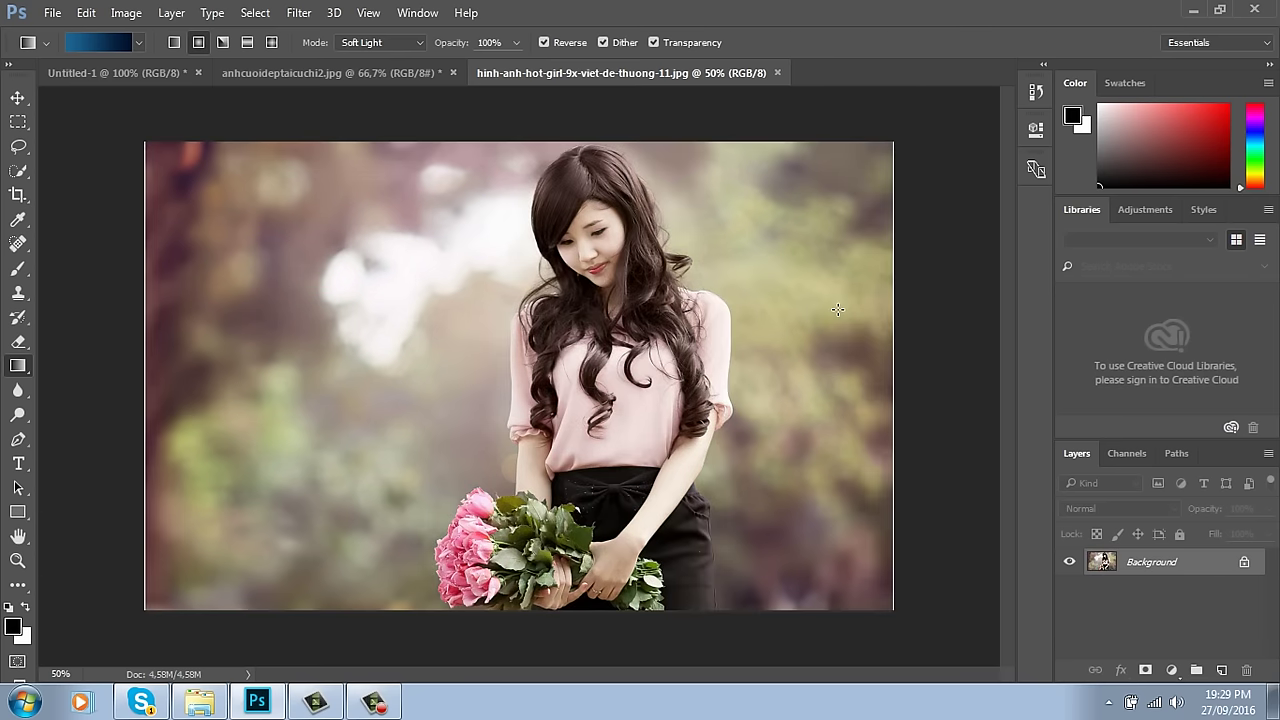
Step: Try the Red, Green preset in Soft Light mode across the portrait photo, and undo the fill
click(92, 40)
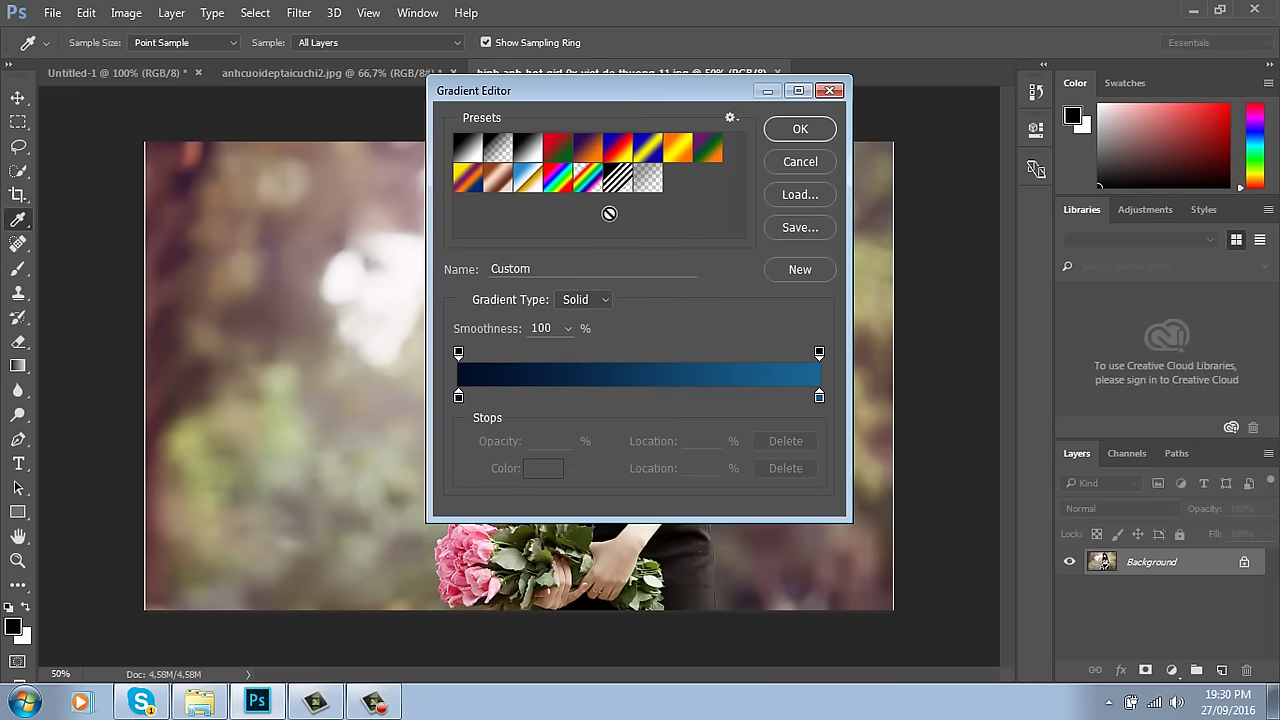
click(559, 150)
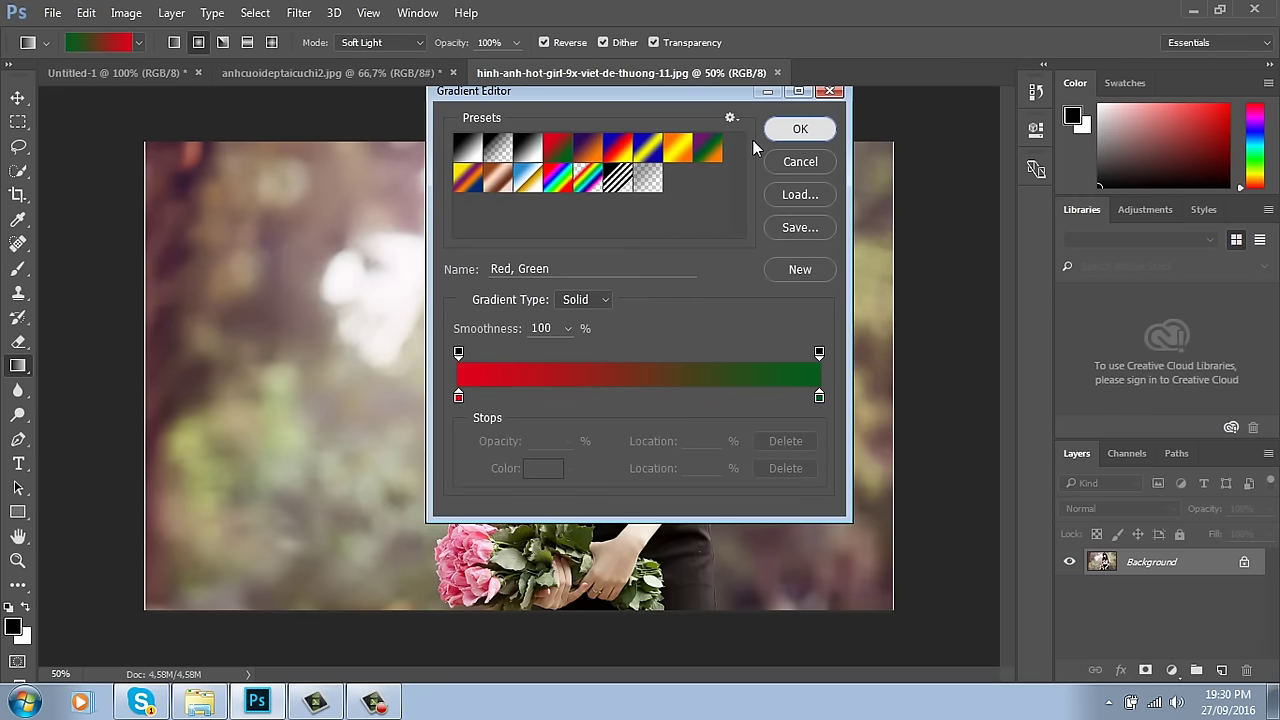
click(800, 128)
drag(270, 340, 720, 385)
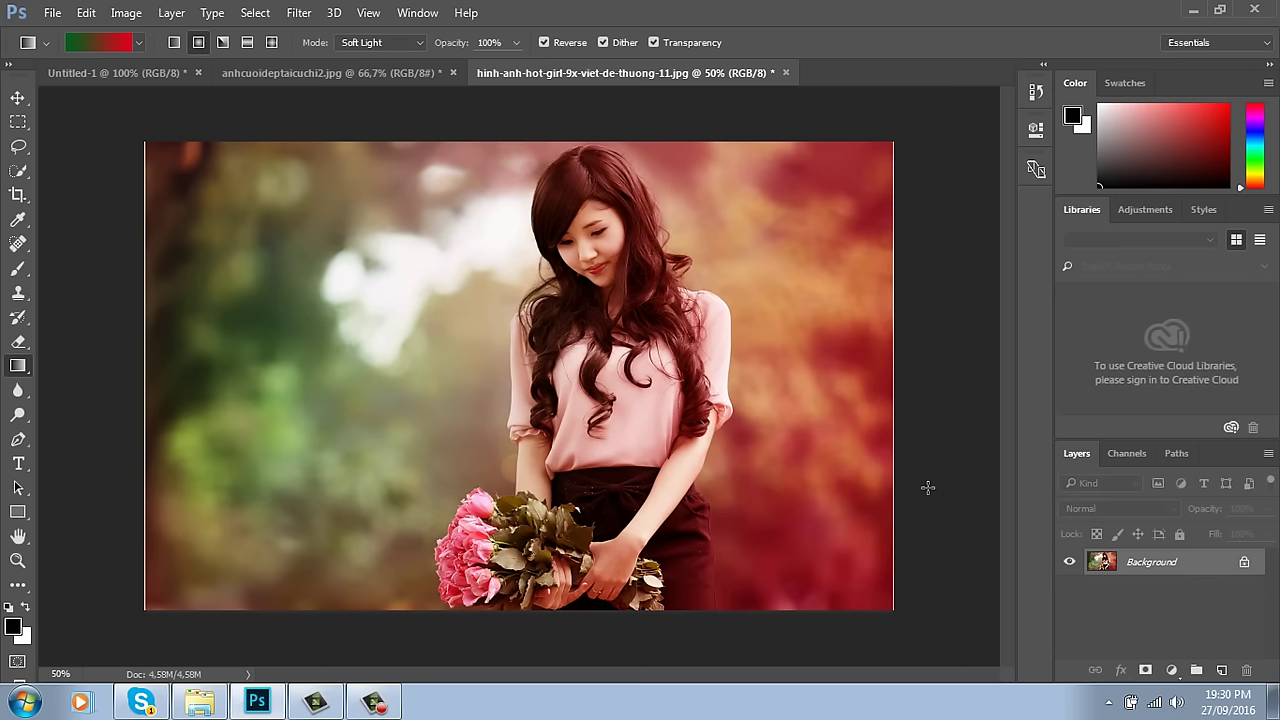
key(ctrl+z)
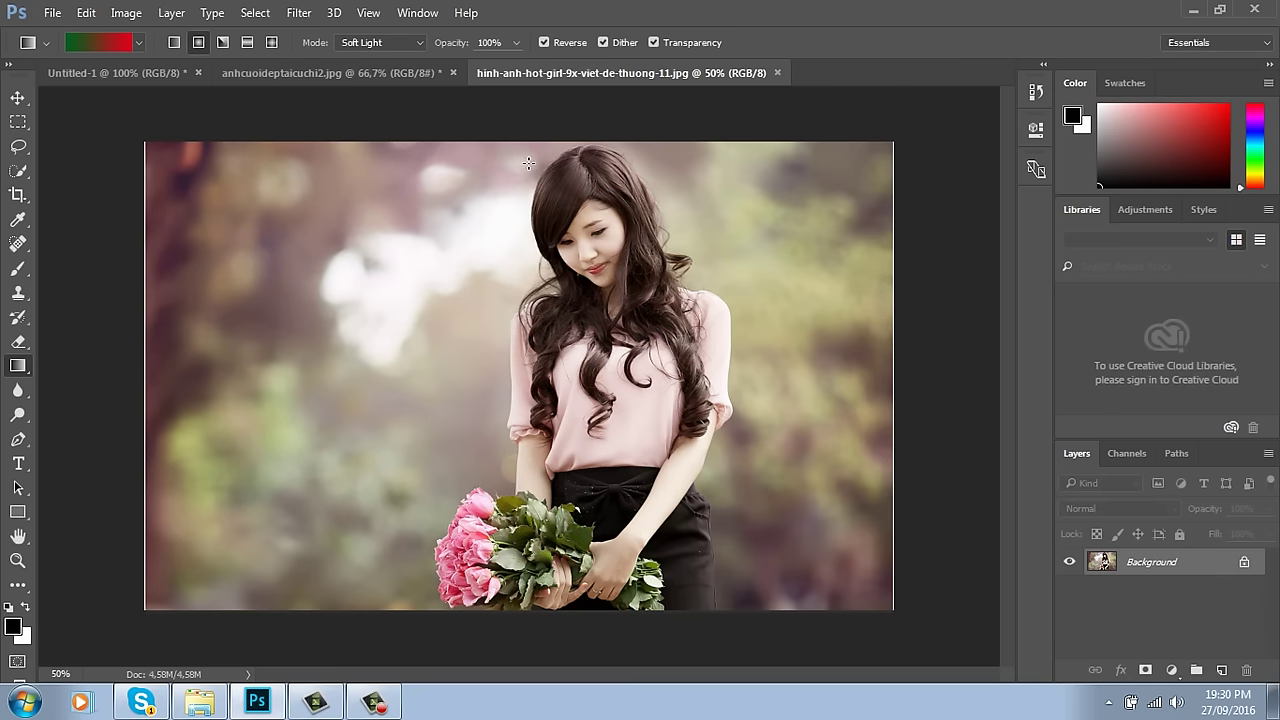
Step: Set the gradient's blend mode to Overlay, try the red-green gradient across the portrait photo, and undo the fill
click(407, 42)
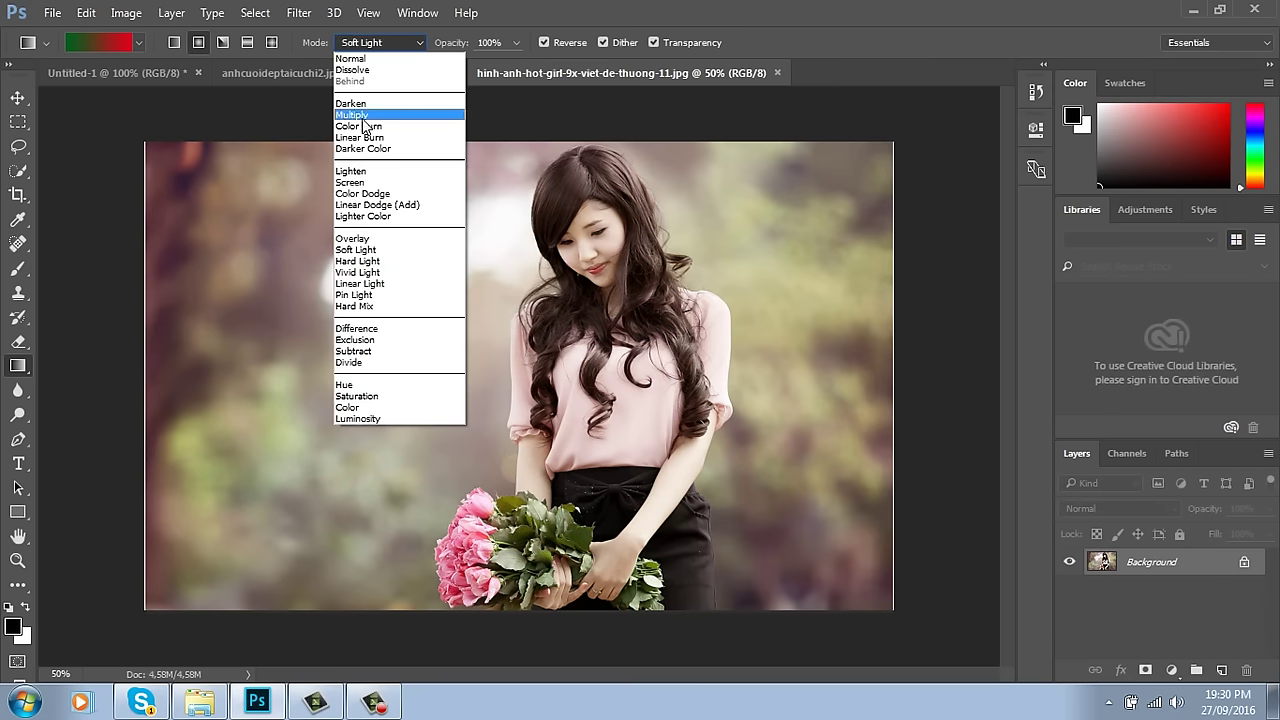
click(365, 243)
drag(214, 410, 800, 415)
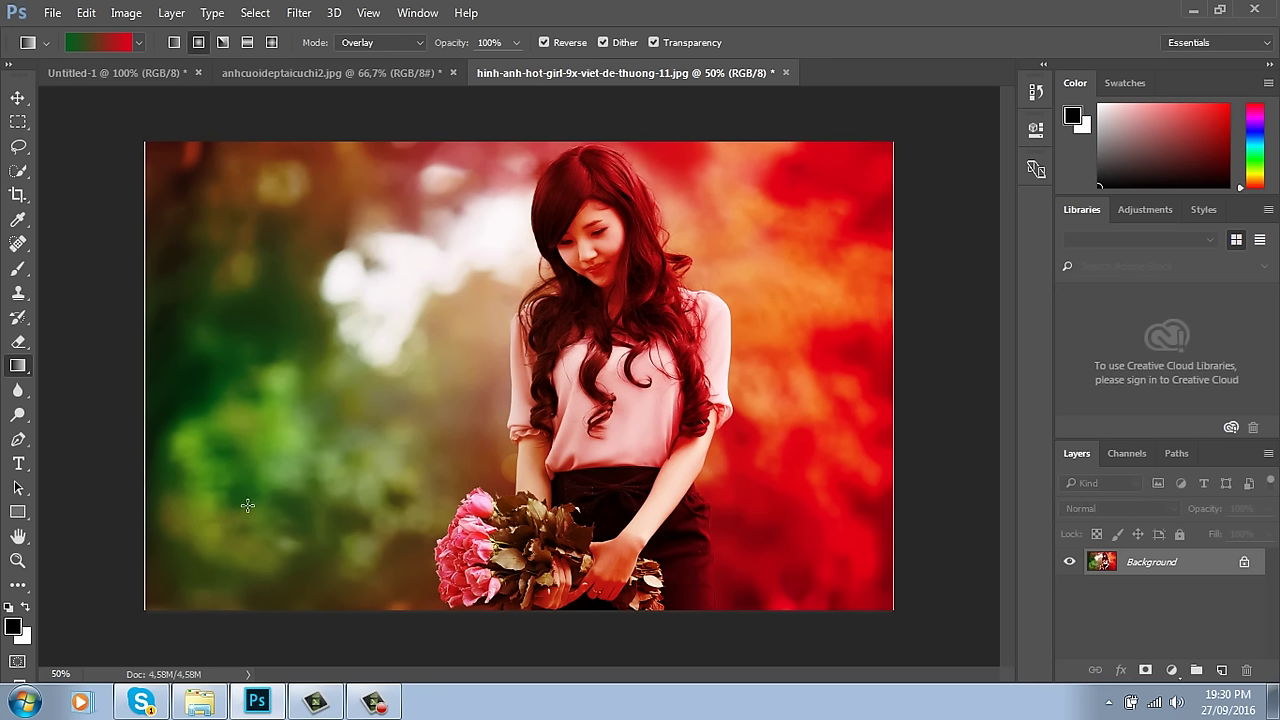
key(ctrl+z)
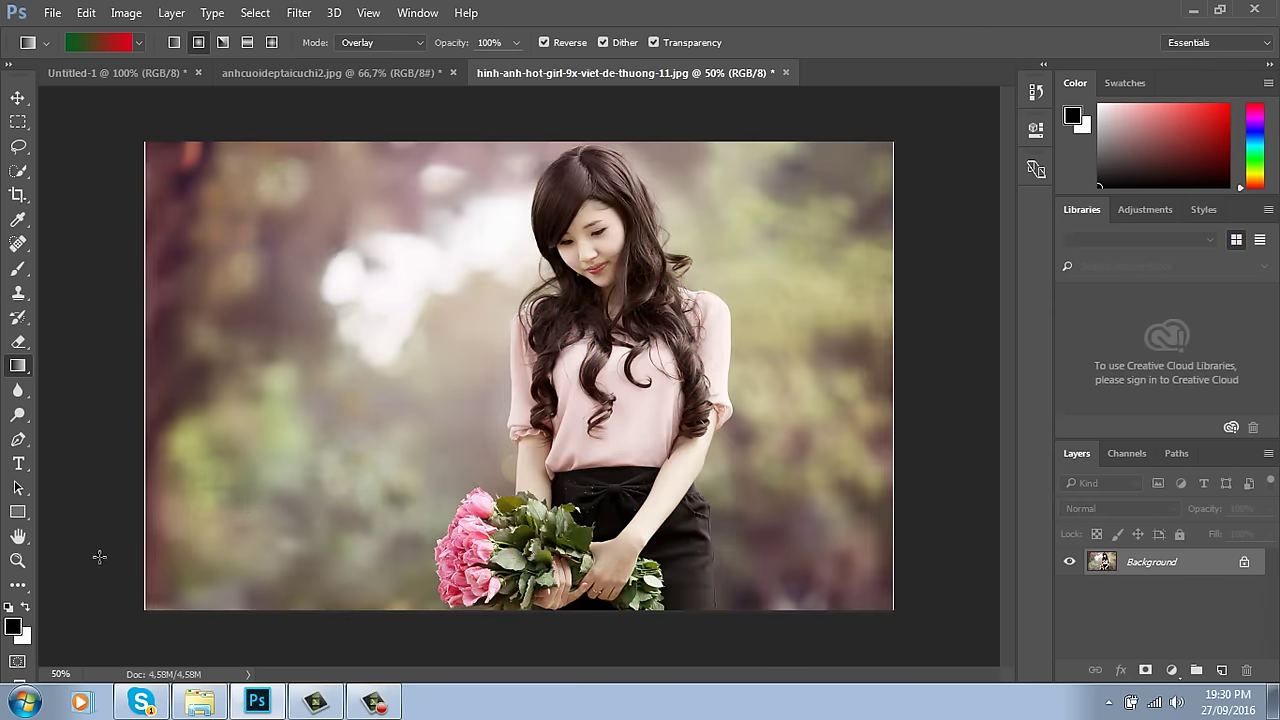
Step: Load the Spectrum preset and apply it in Overlay mode as a radial gradient from the photo's left side to beyond its right edge
click(1172, 670)
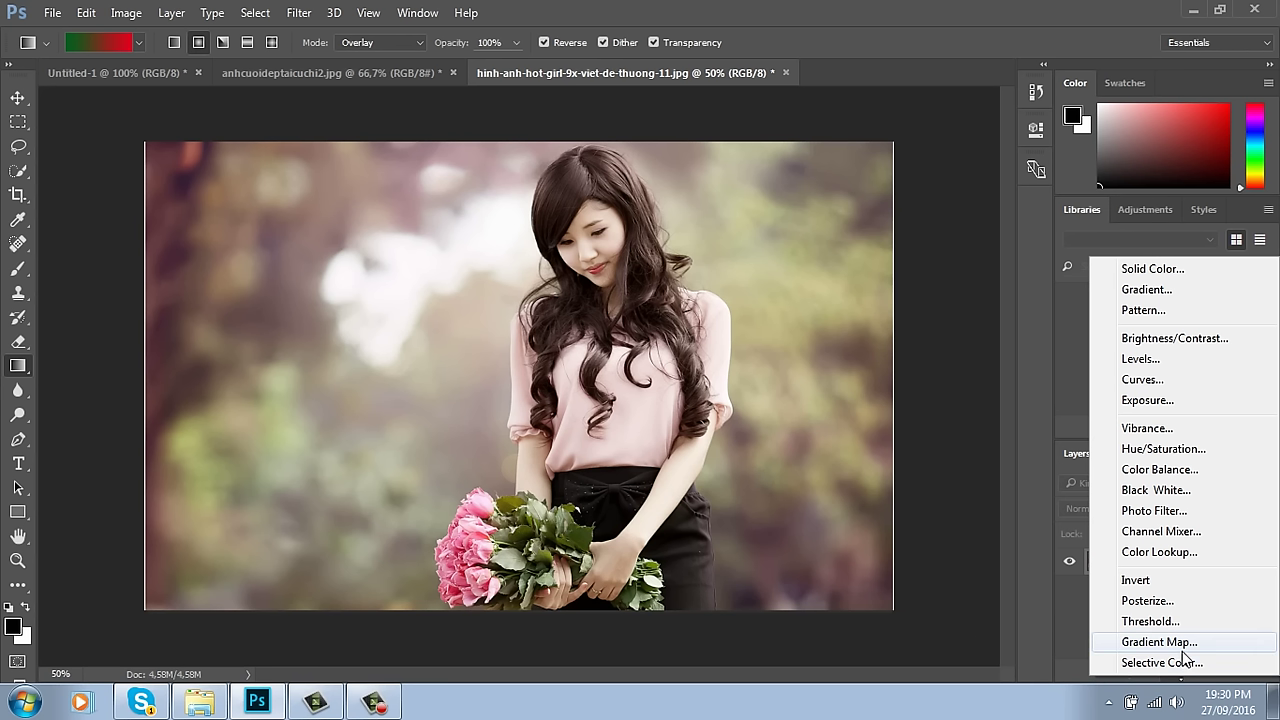
click(97, 45)
click(97, 45)
click(560, 186)
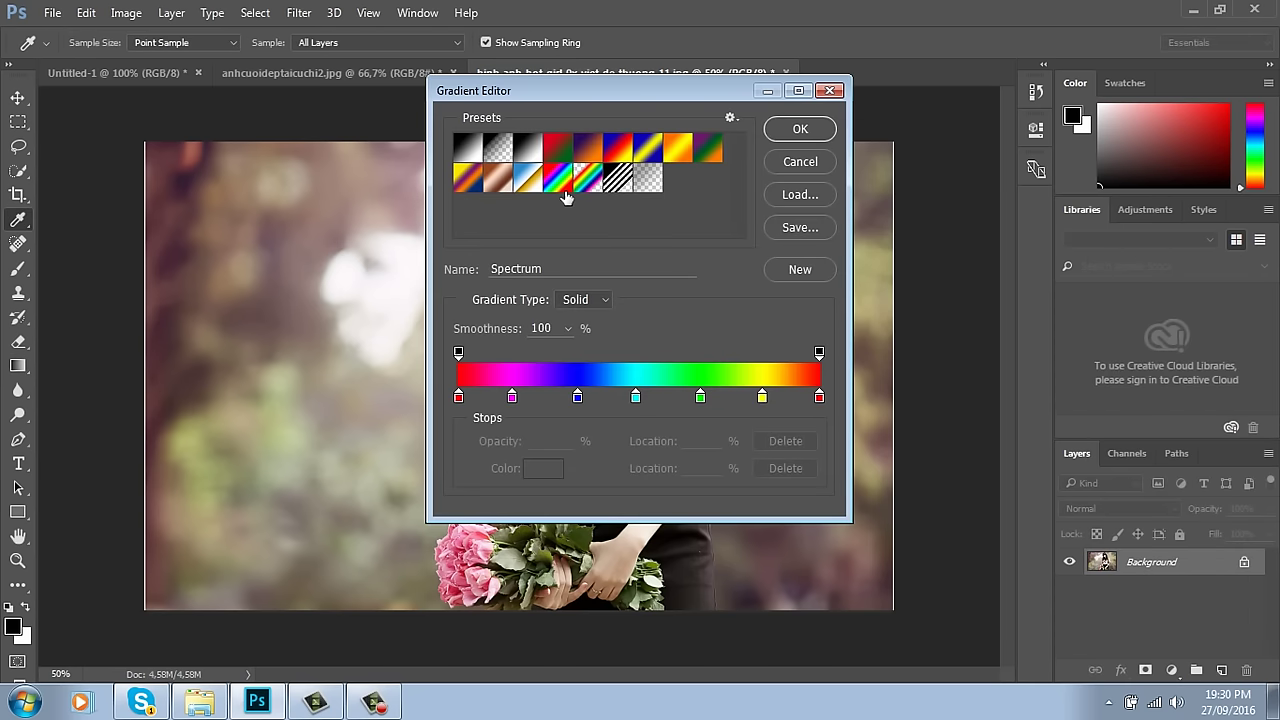
click(800, 130)
drag(208, 348, 911, 366)
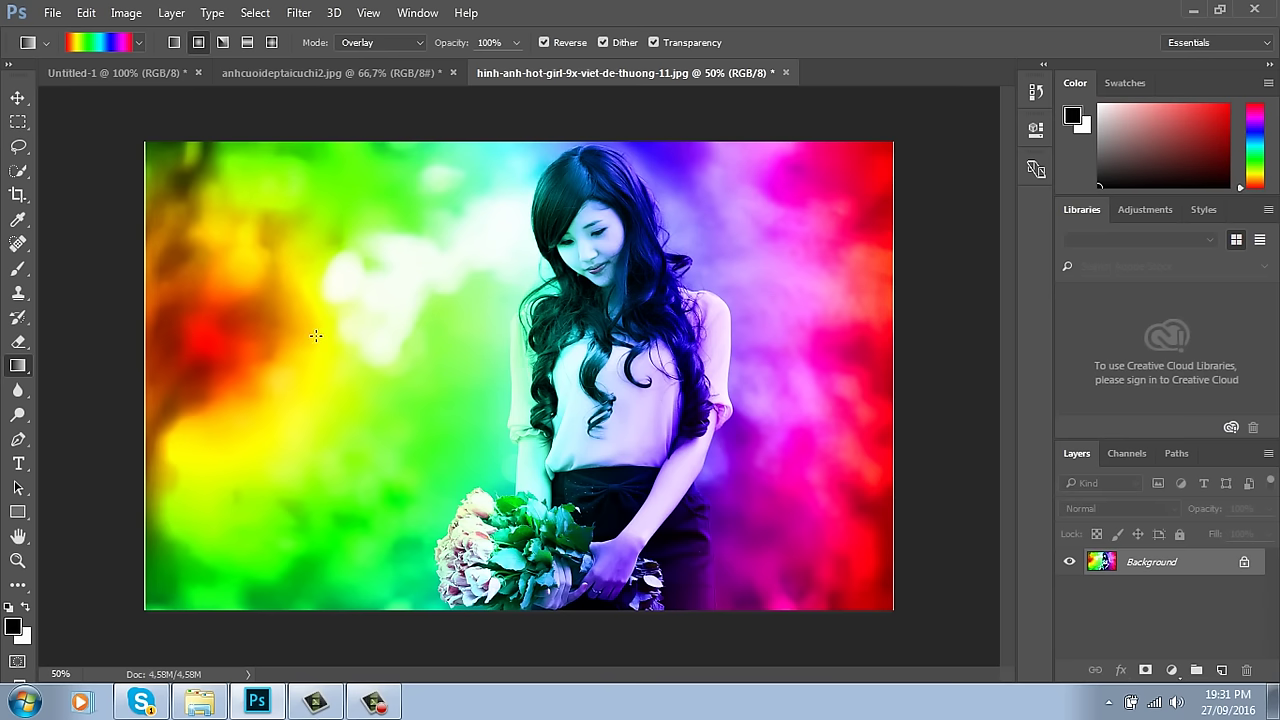
Step: Load the Orange, Yellow, Orange preset, try it in Overlay mode across the portrait photo, and undo the gradient fills
click(90, 42)
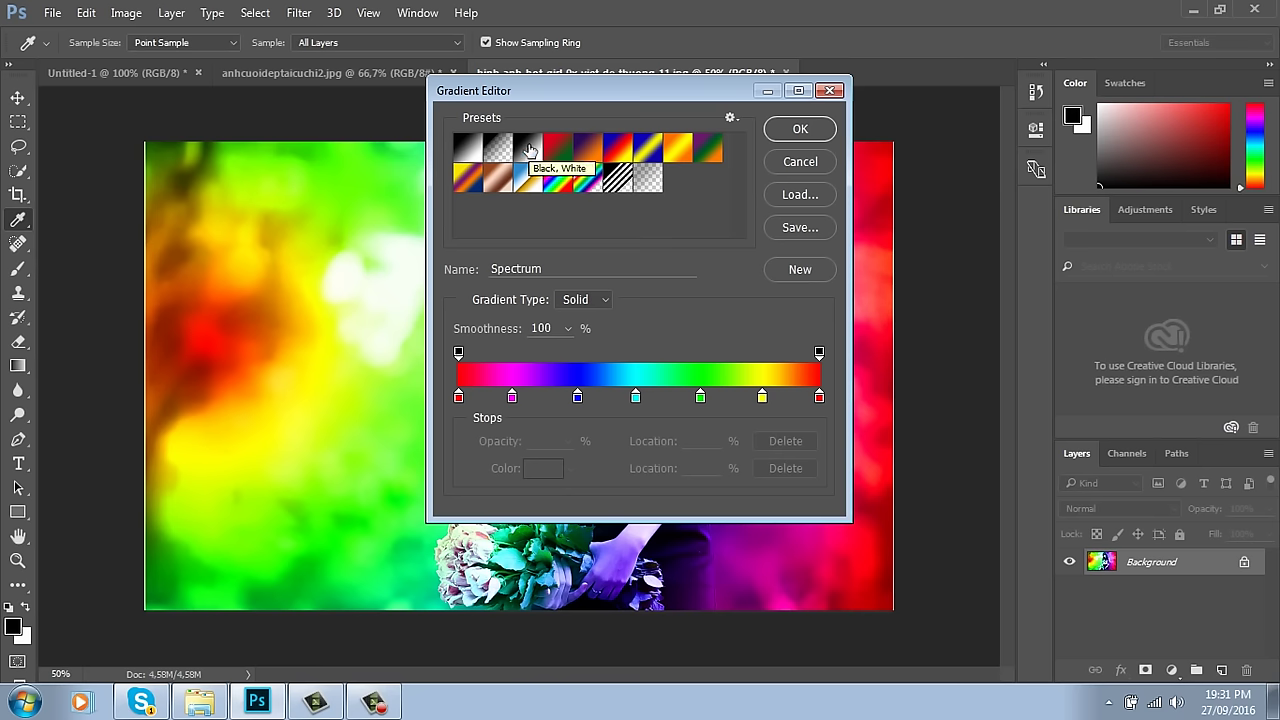
click(685, 152)
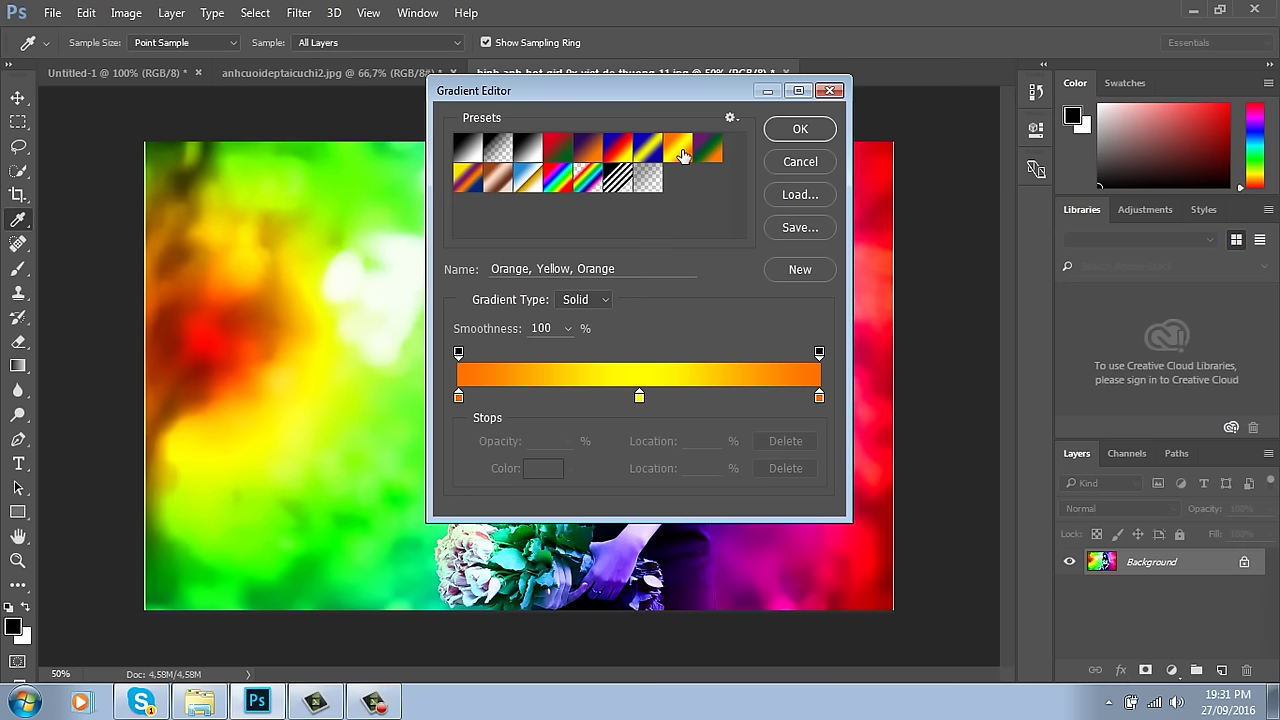
click(800, 129)
drag(266, 334, 874, 336)
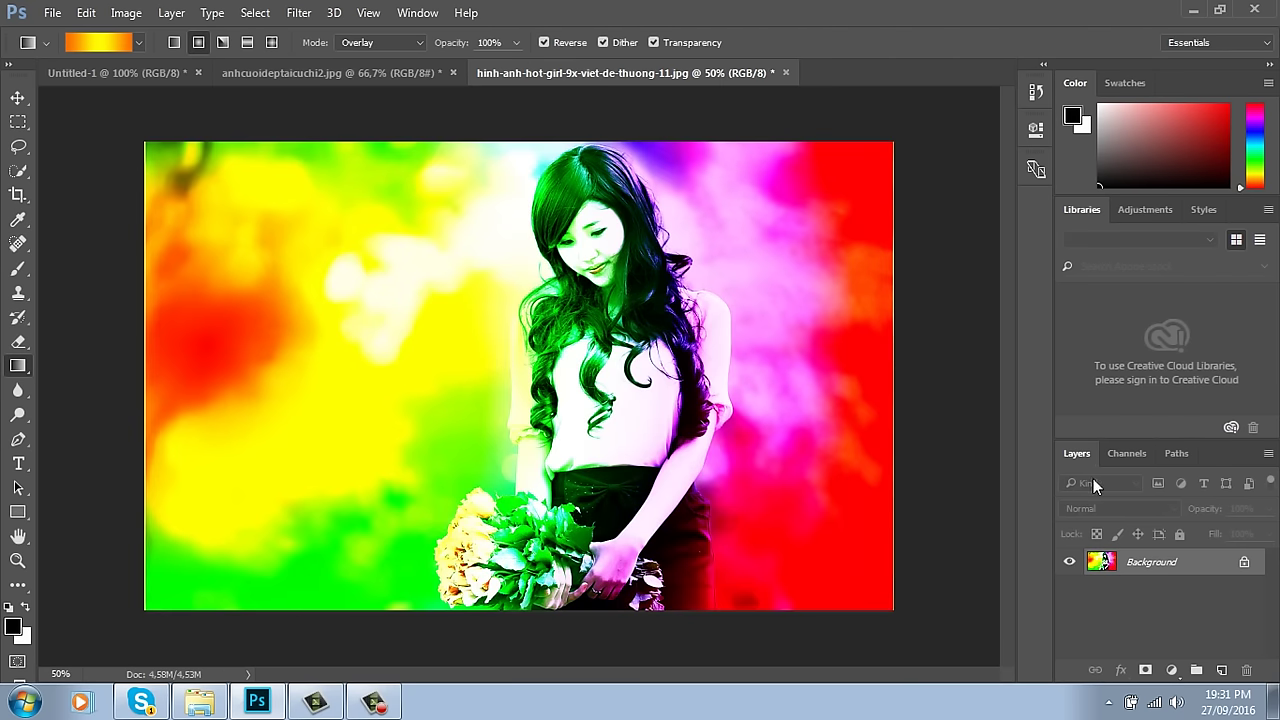
key(ctrl+z)
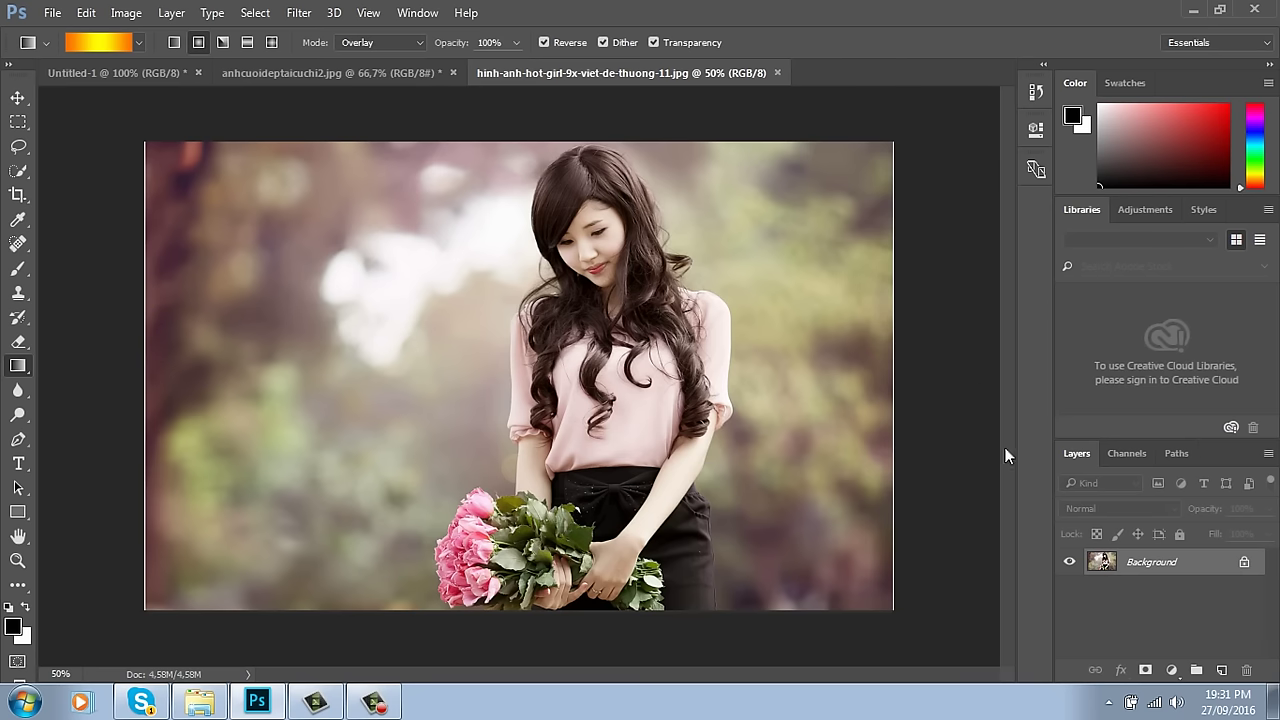
Step: With the gradient mode set to Normal, fill a new layer with the orange-yellow radial gradient from the canvas's left side to near its right edge
click(396, 41)
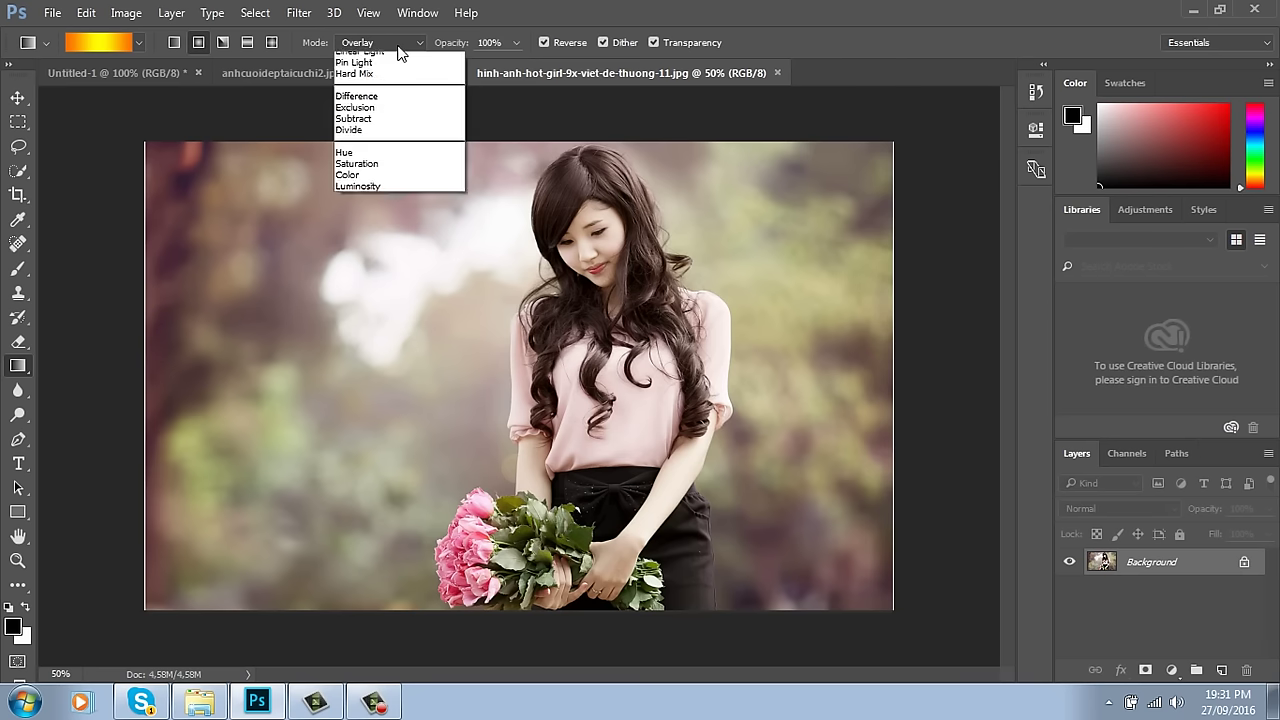
click(360, 56)
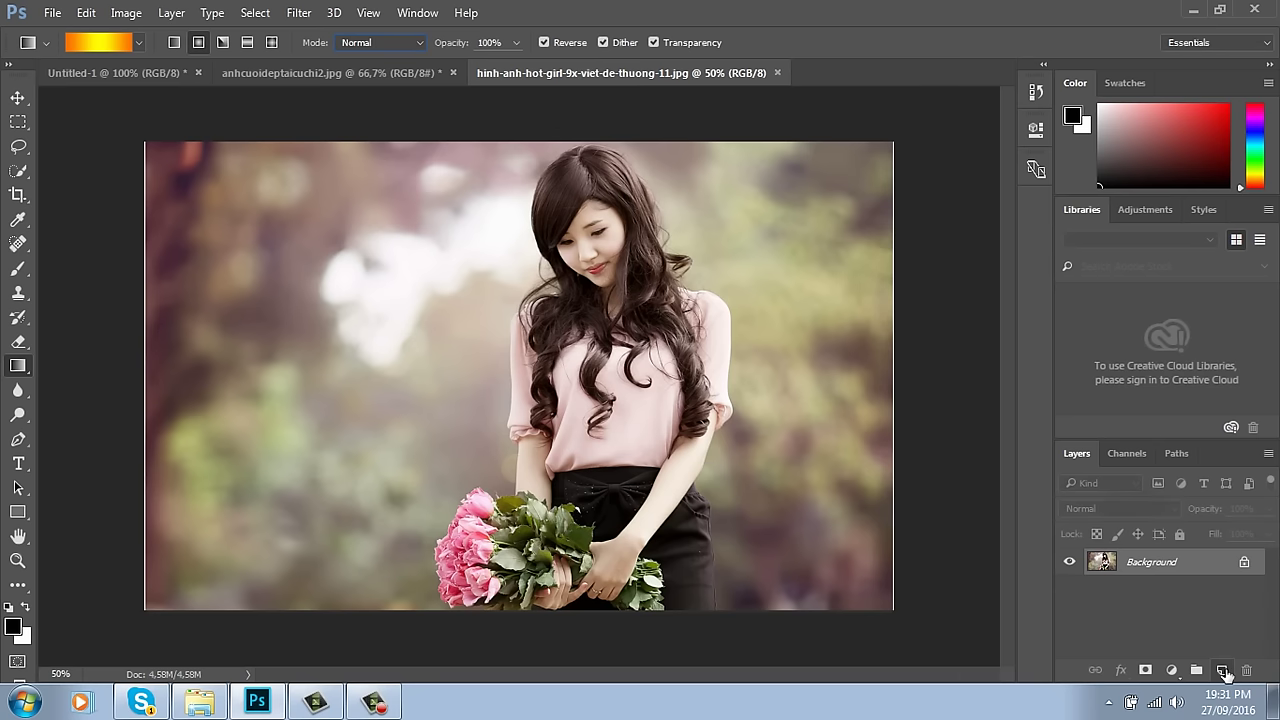
click(1224, 669)
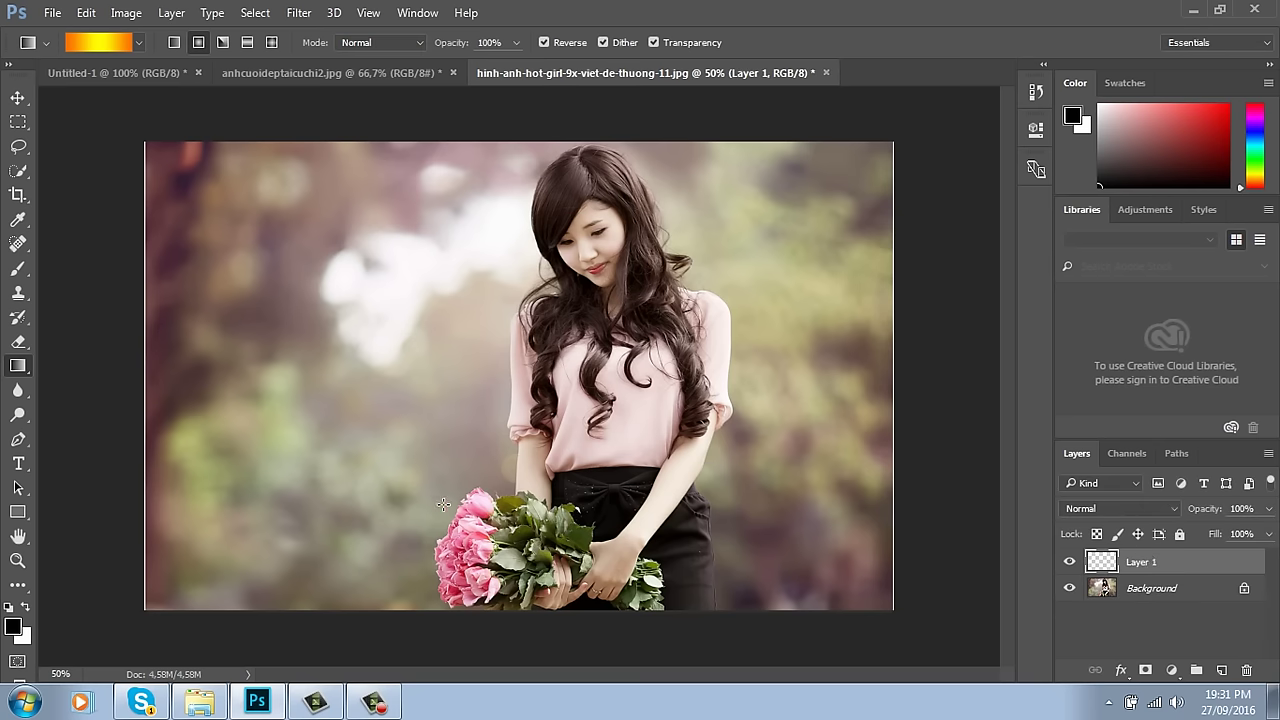
drag(189, 427, 866, 425)
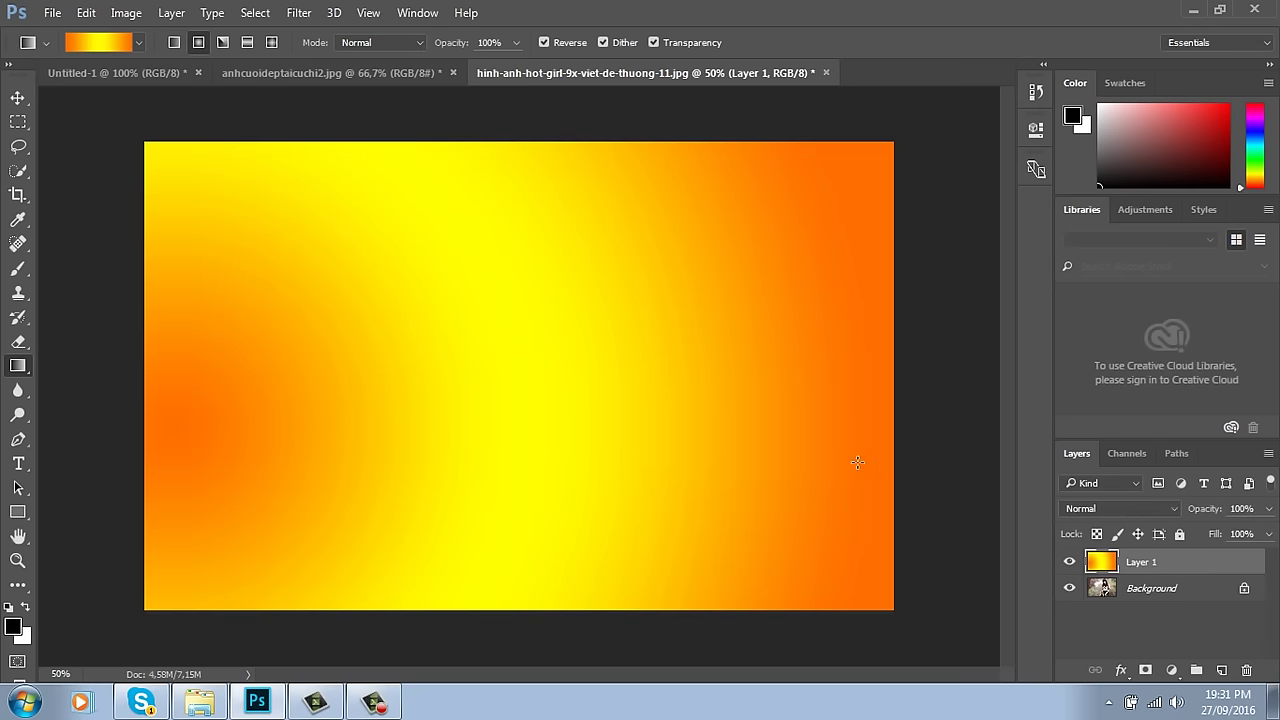
Step: Set Layer 1's blend mode to Overlay, and hide the layer
key(v)
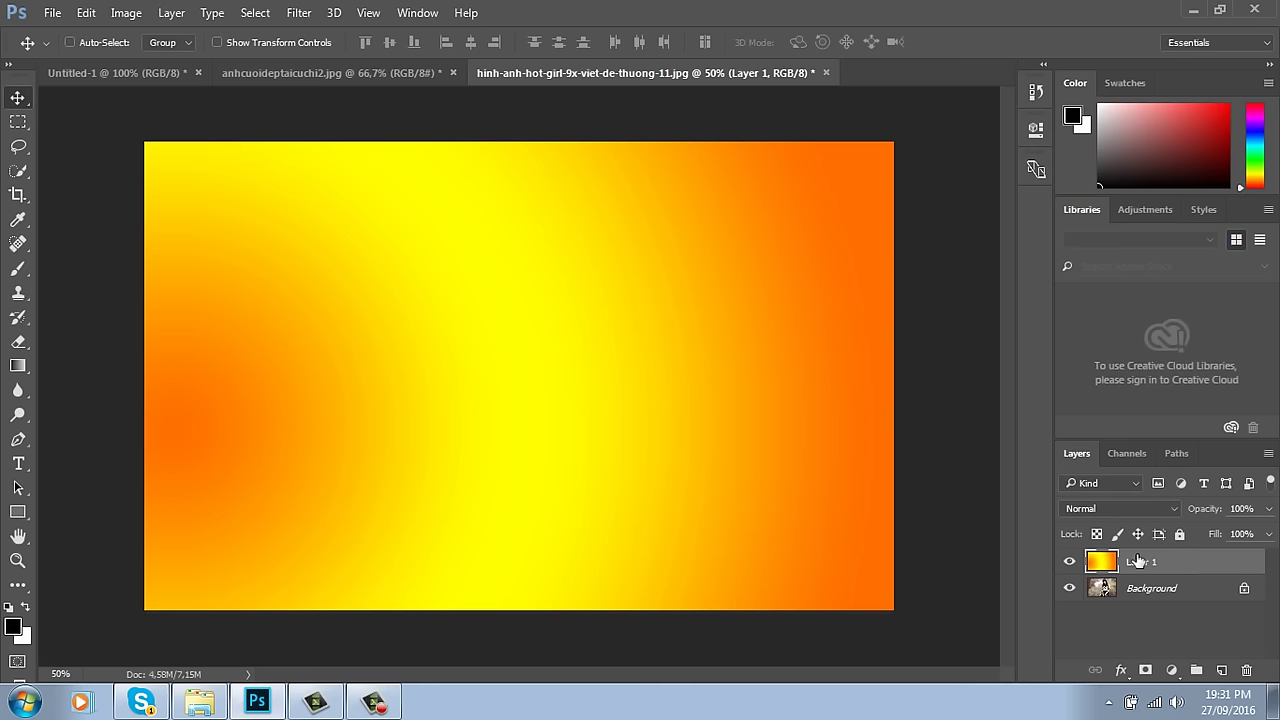
click(1130, 510)
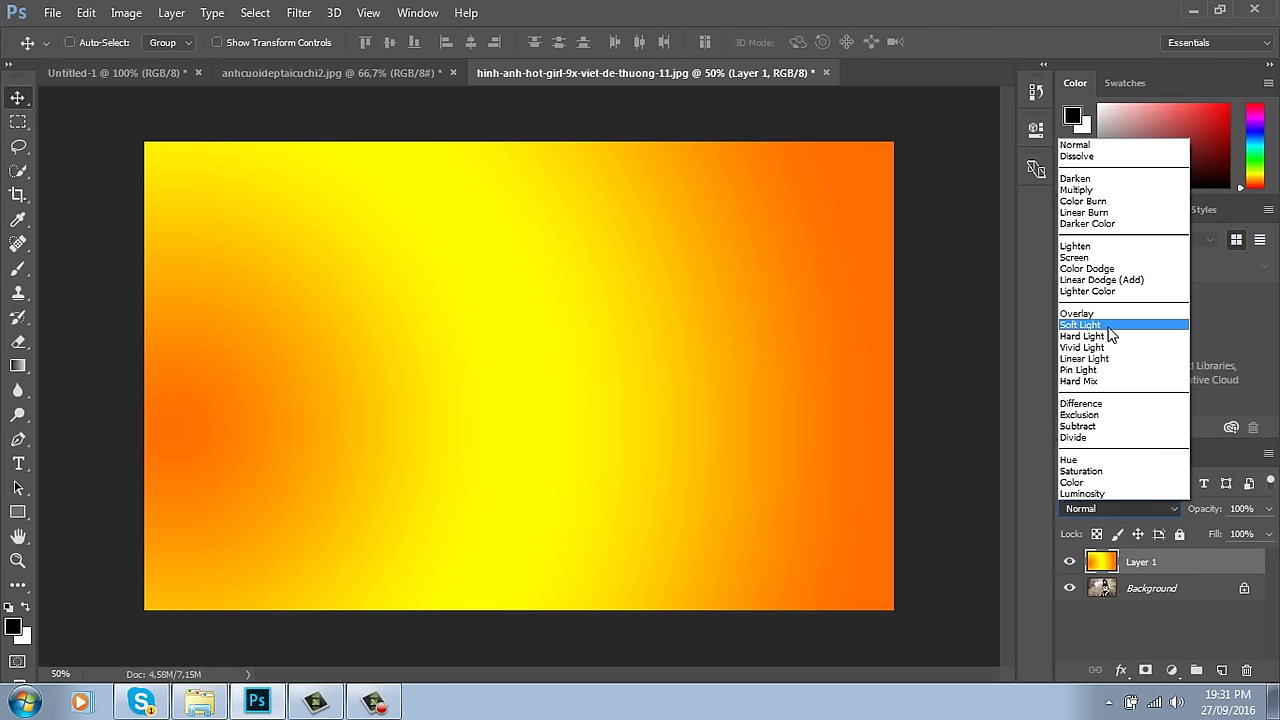
click(1085, 313)
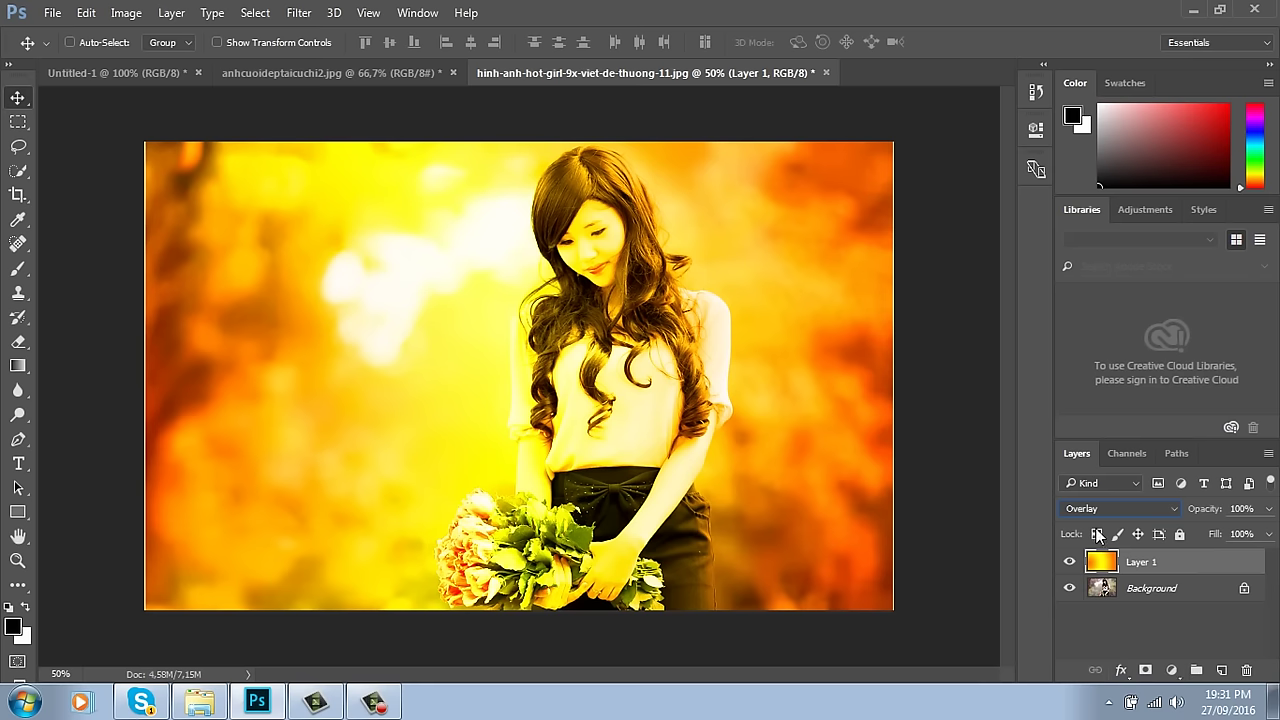
click(1069, 562)
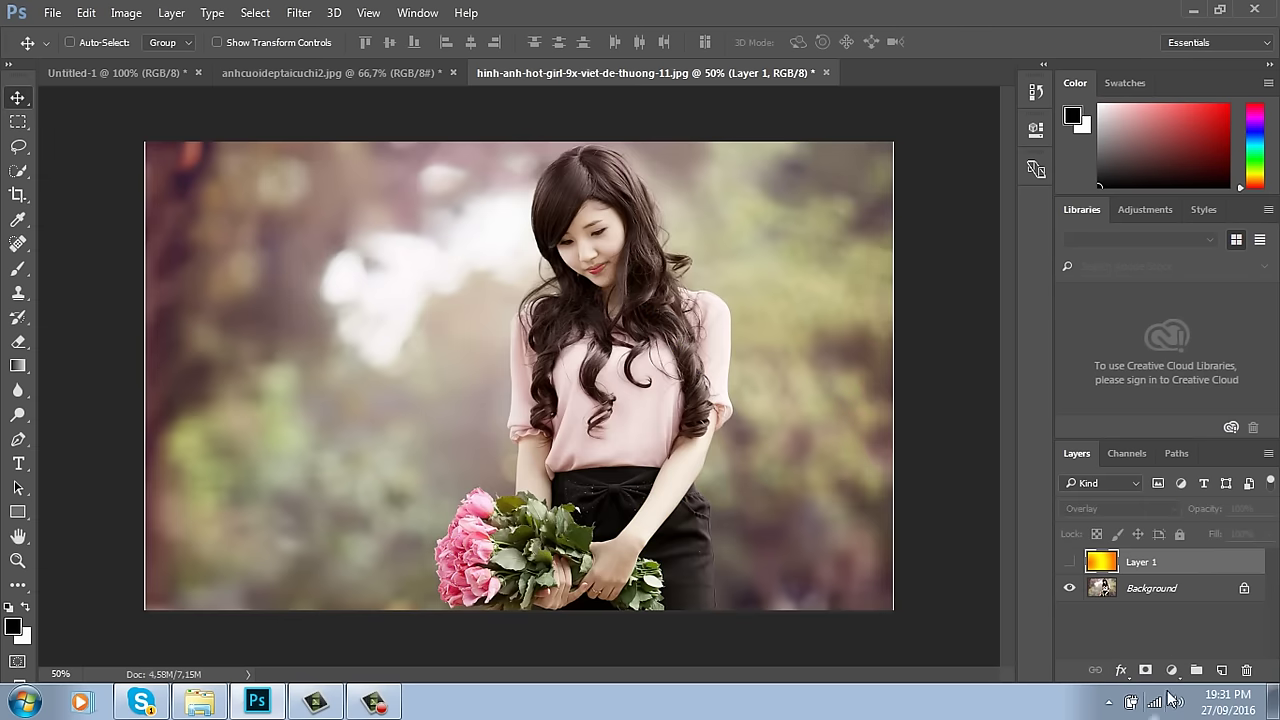
Step: Try a Gradient Map adjustment layer above the Background layer, and delete it together with its mask
click(1170, 596)
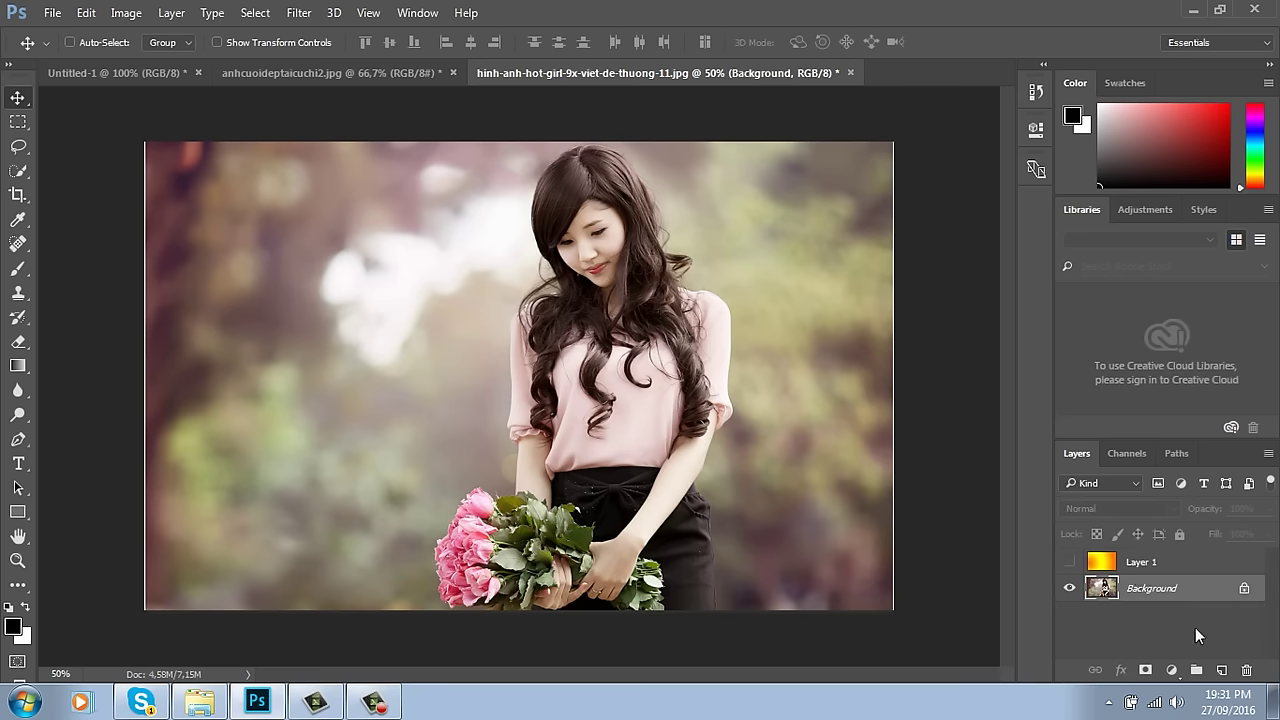
click(1173, 671)
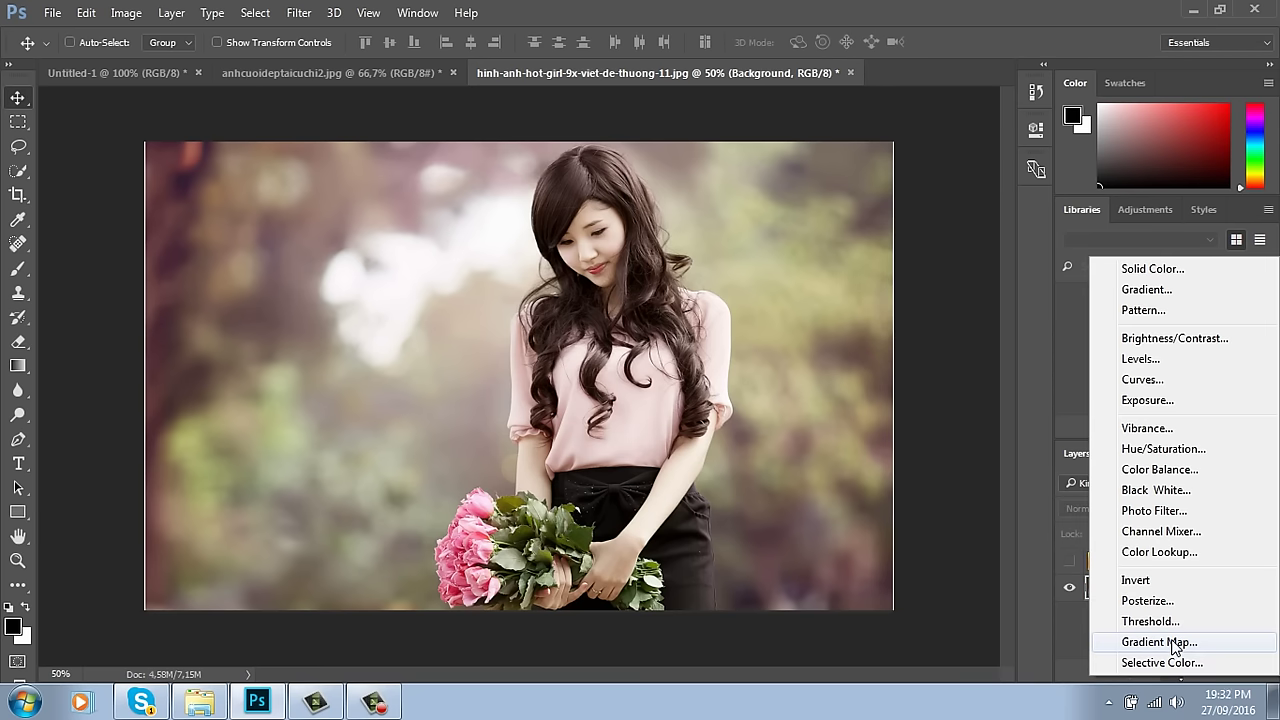
click(1192, 650)
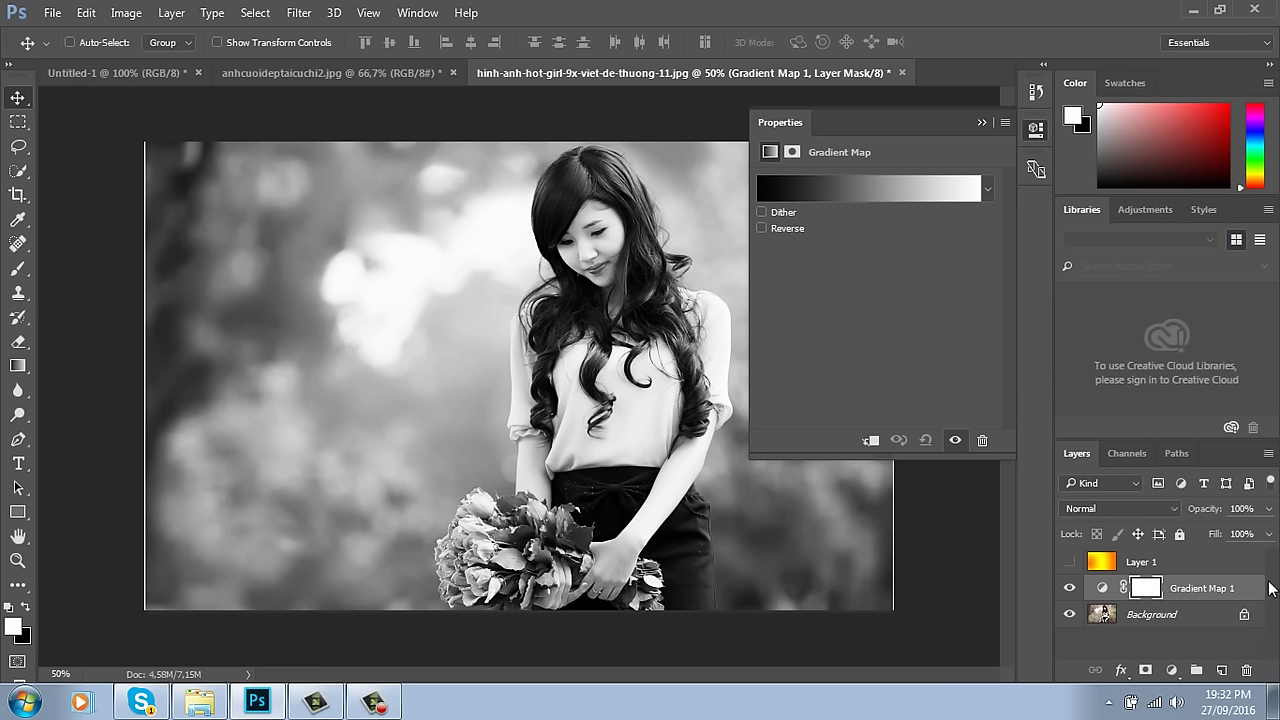
click(986, 121)
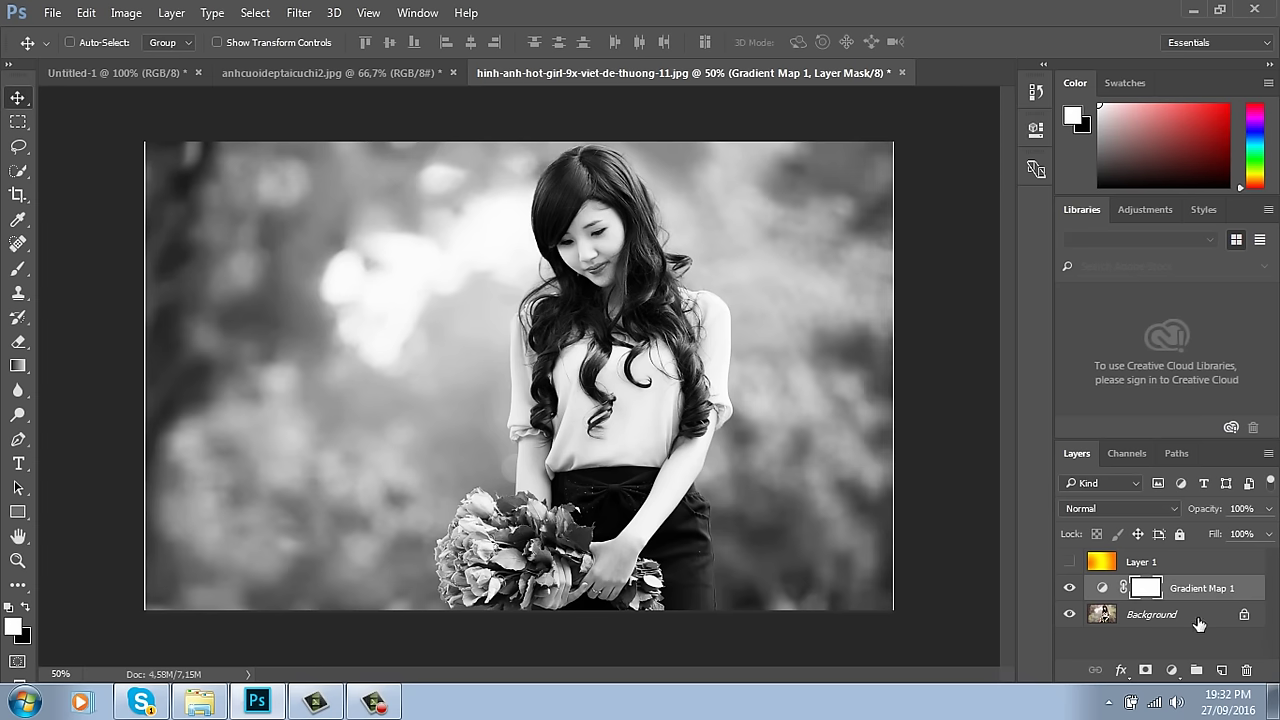
click(1246, 671)
click(603, 269)
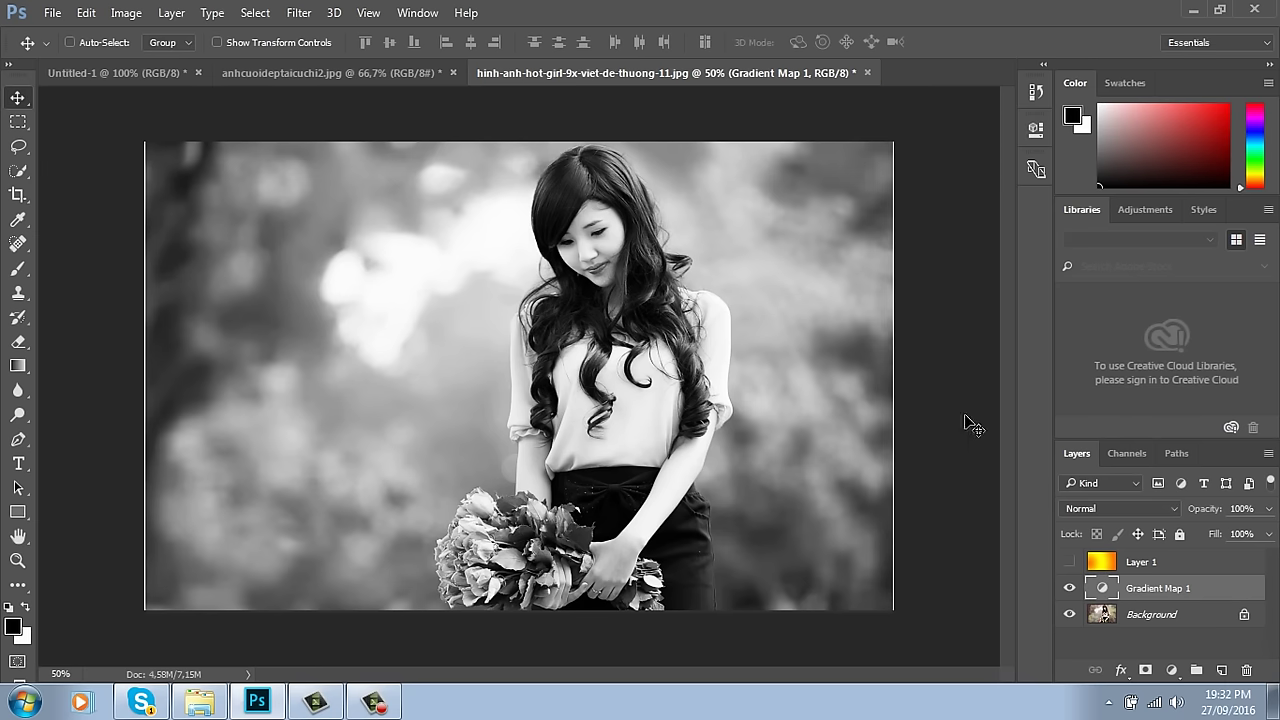
click(1247, 670)
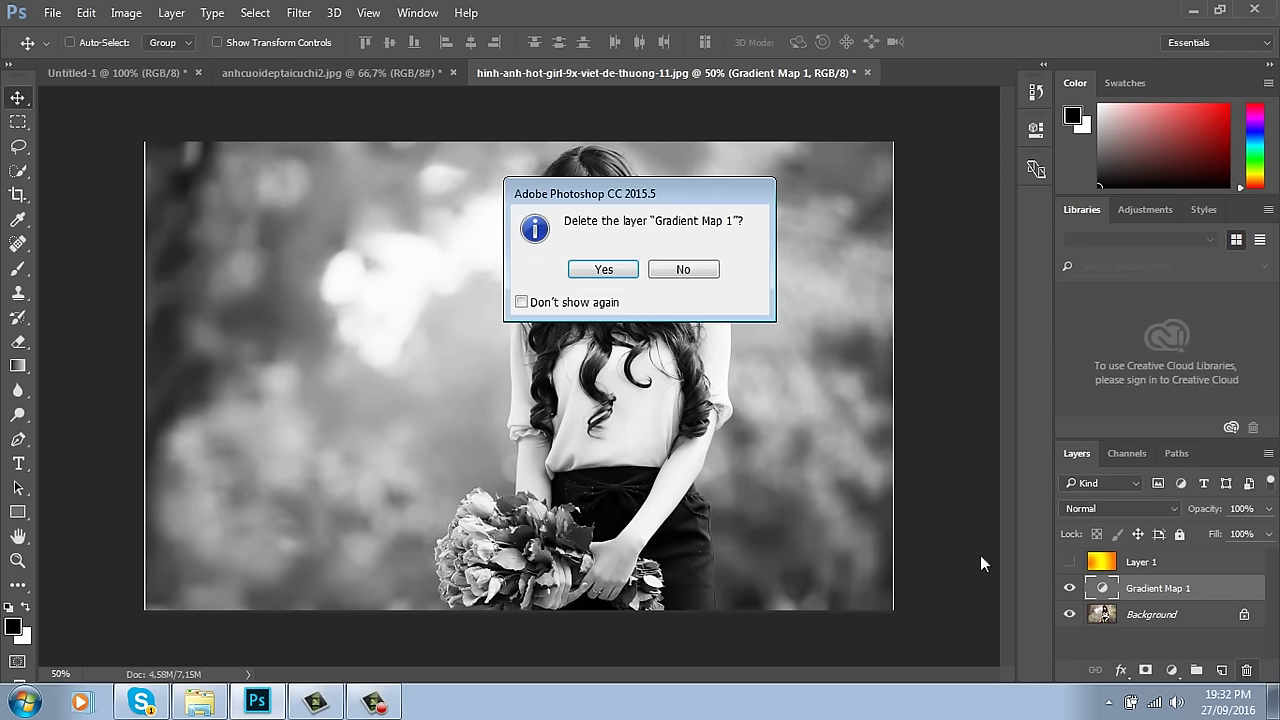
click(604, 274)
Step: Add a Gradient Map adjustment layer directly above the Background layer
click(126, 12)
mouse_move(152, 62)
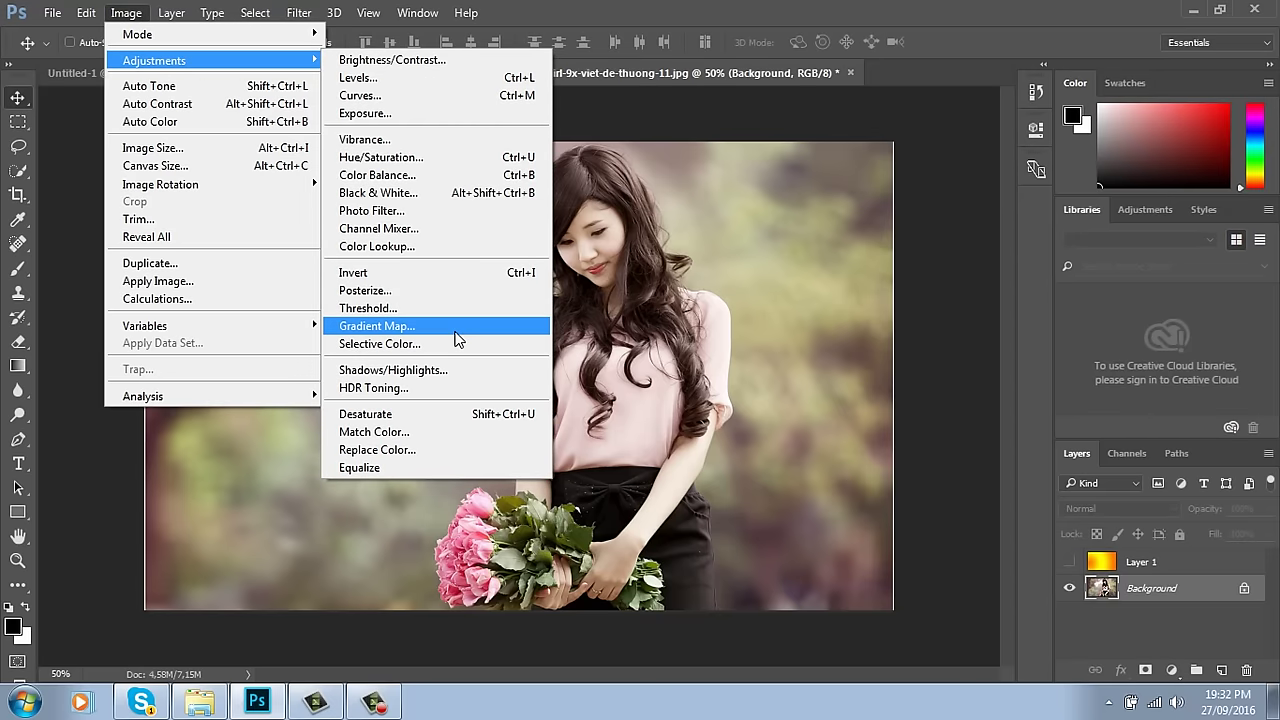
click(1174, 672)
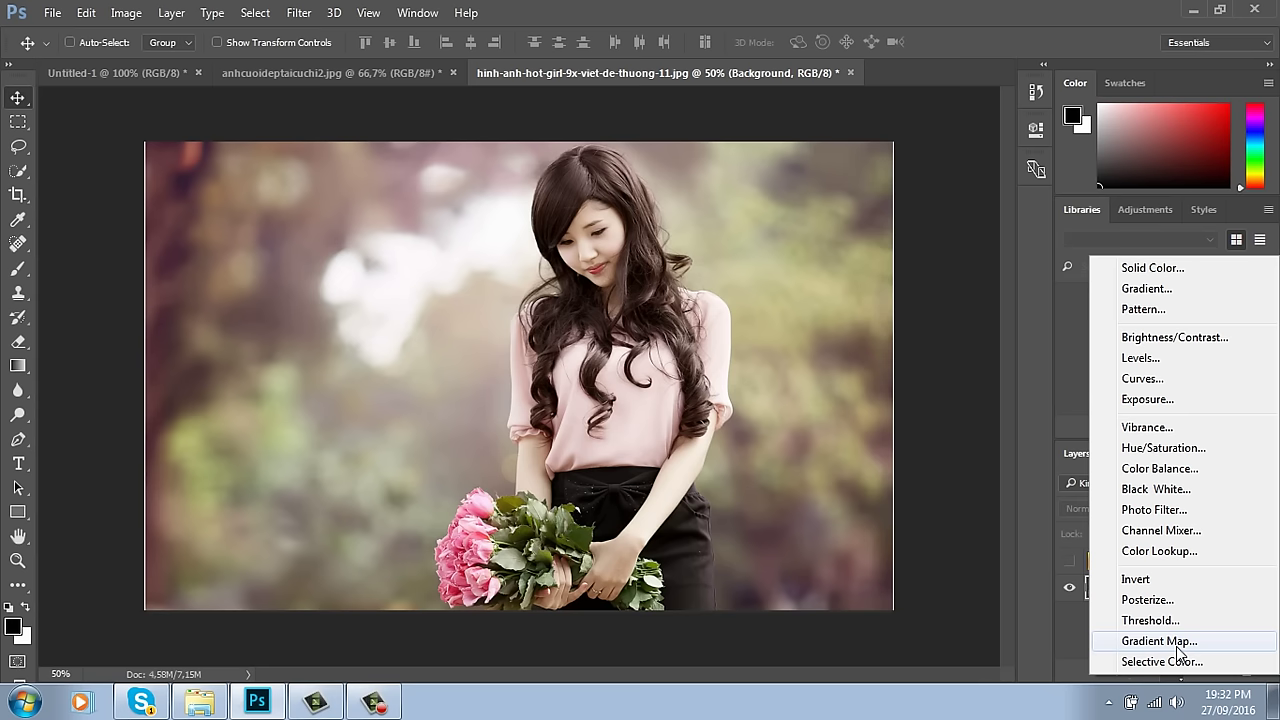
click(1158, 641)
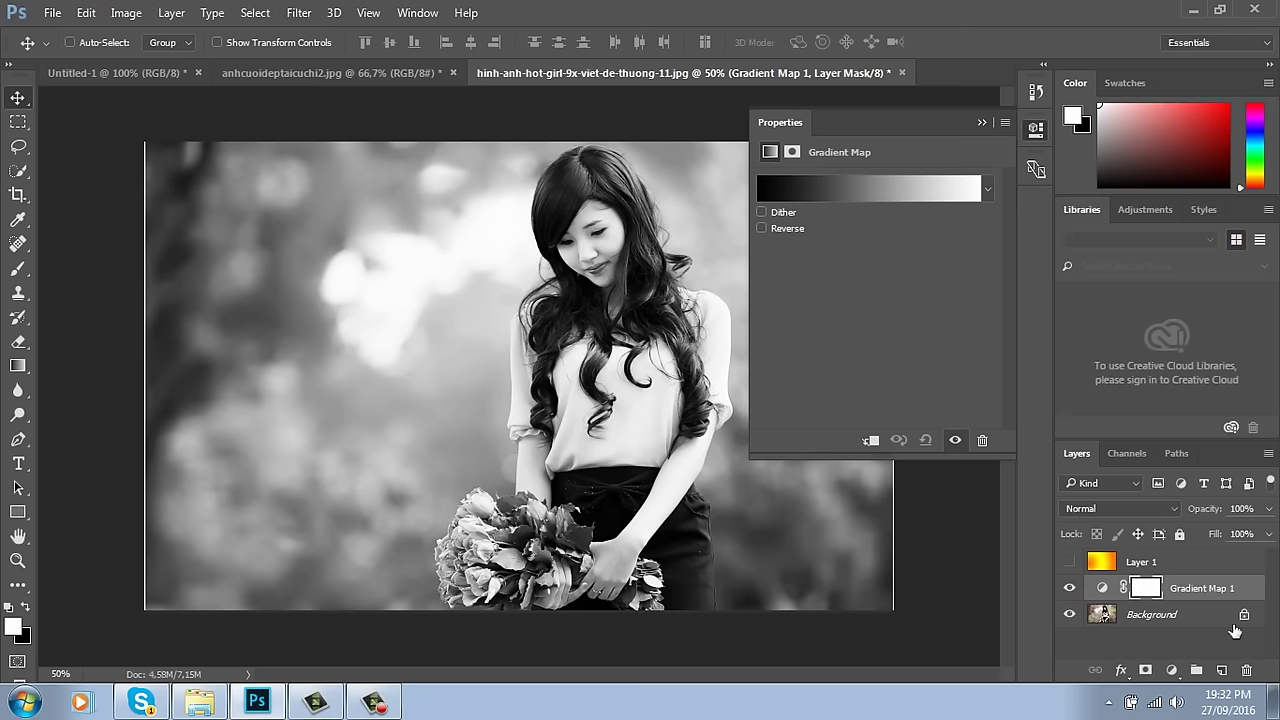
Step: Change the gradient map's black color stop to a deep blue with hue 237°
click(882, 192)
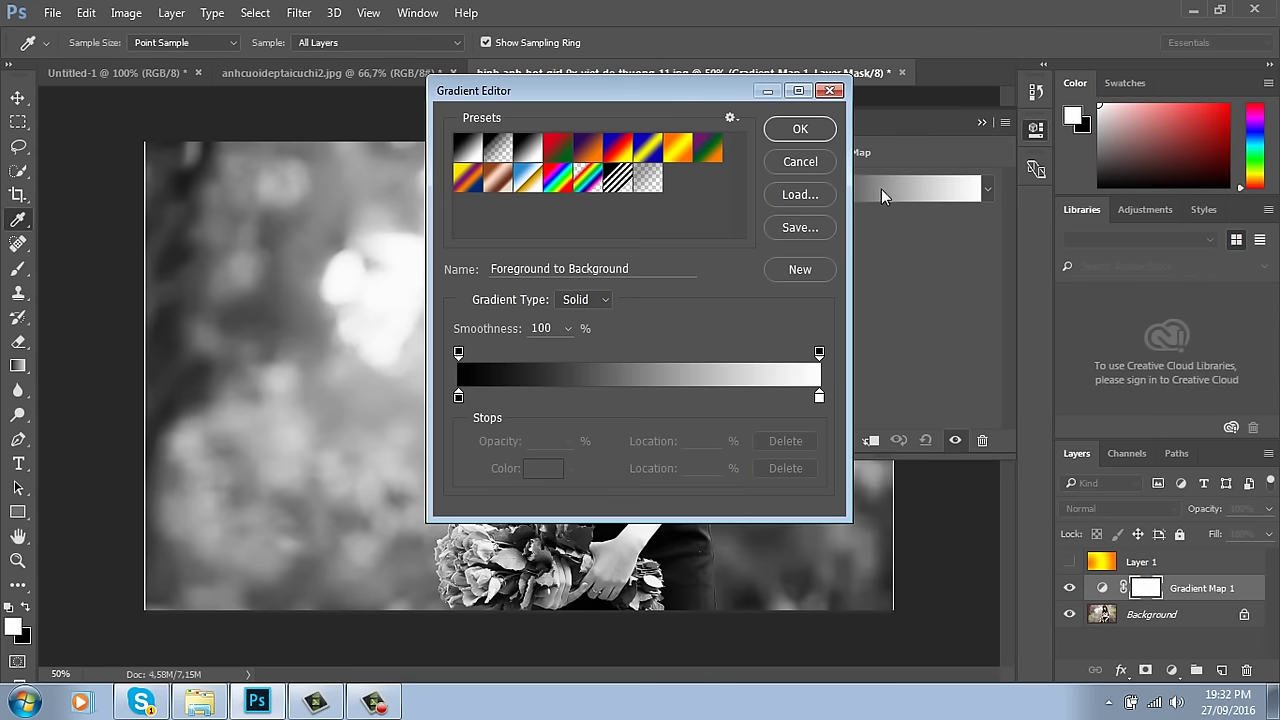
drag(655, 91, 1060, 85)
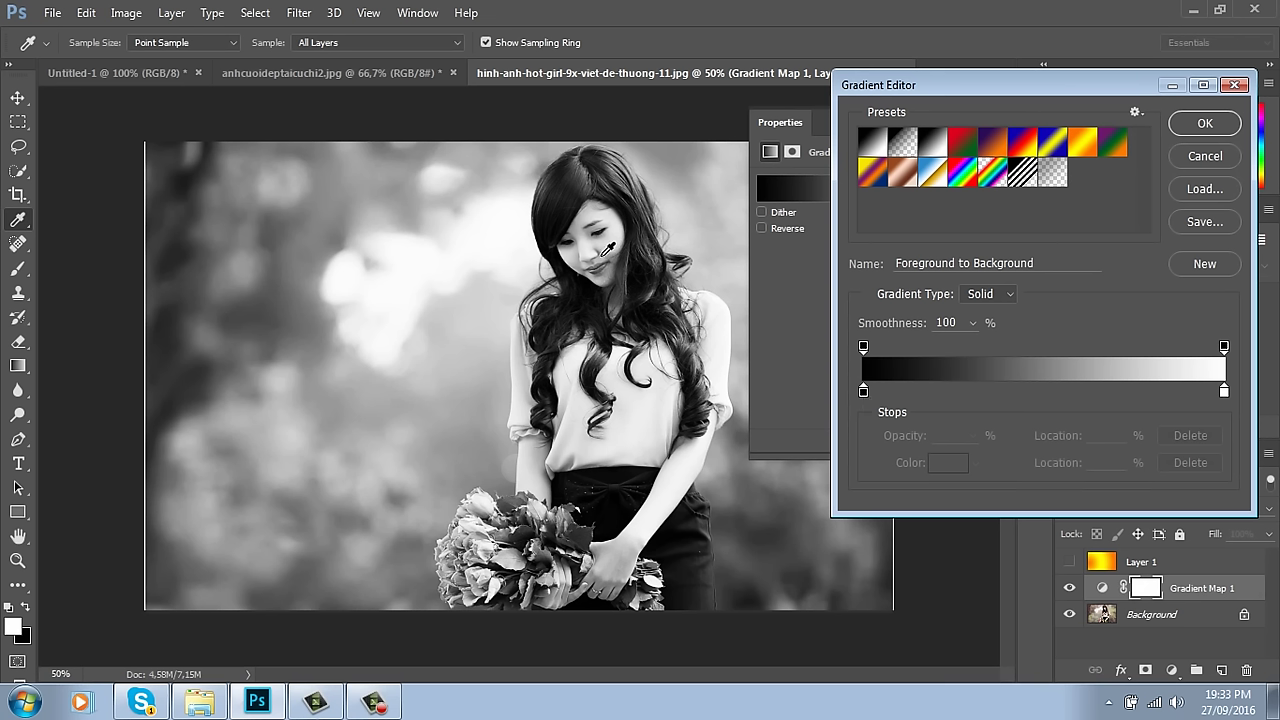
double_click(864, 393)
click(658, 244)
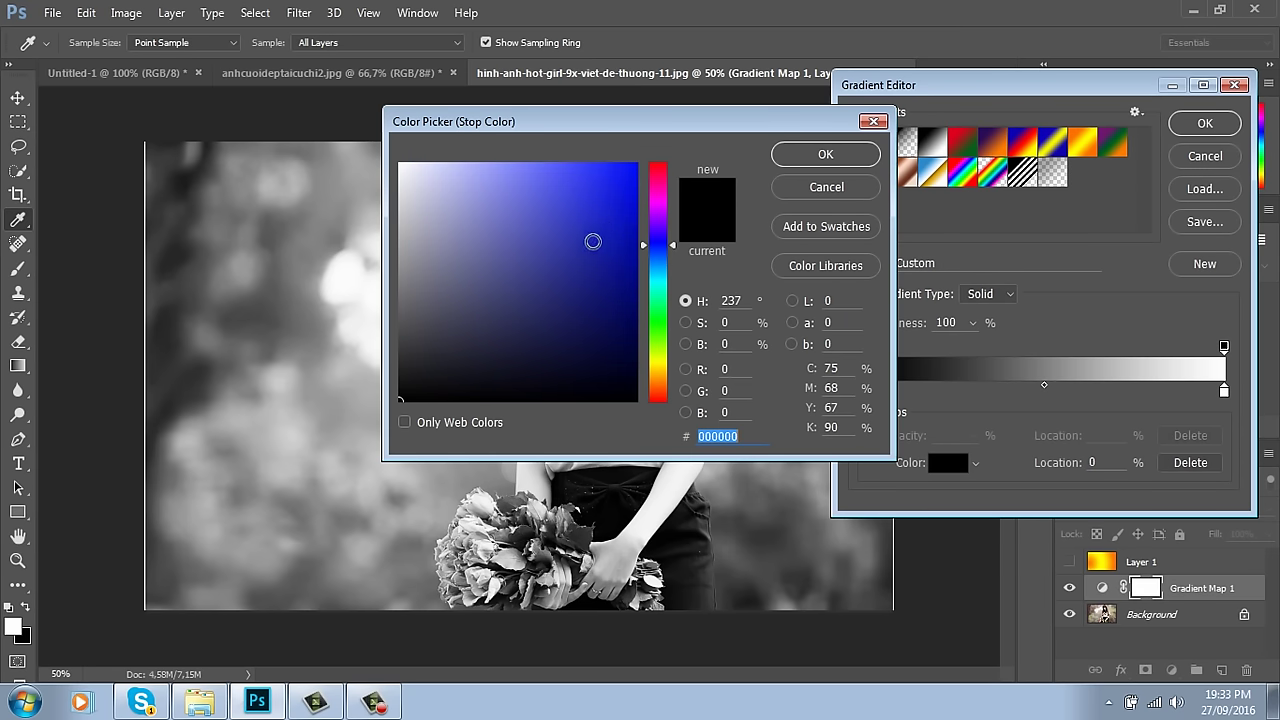
click(634, 226)
click(826, 155)
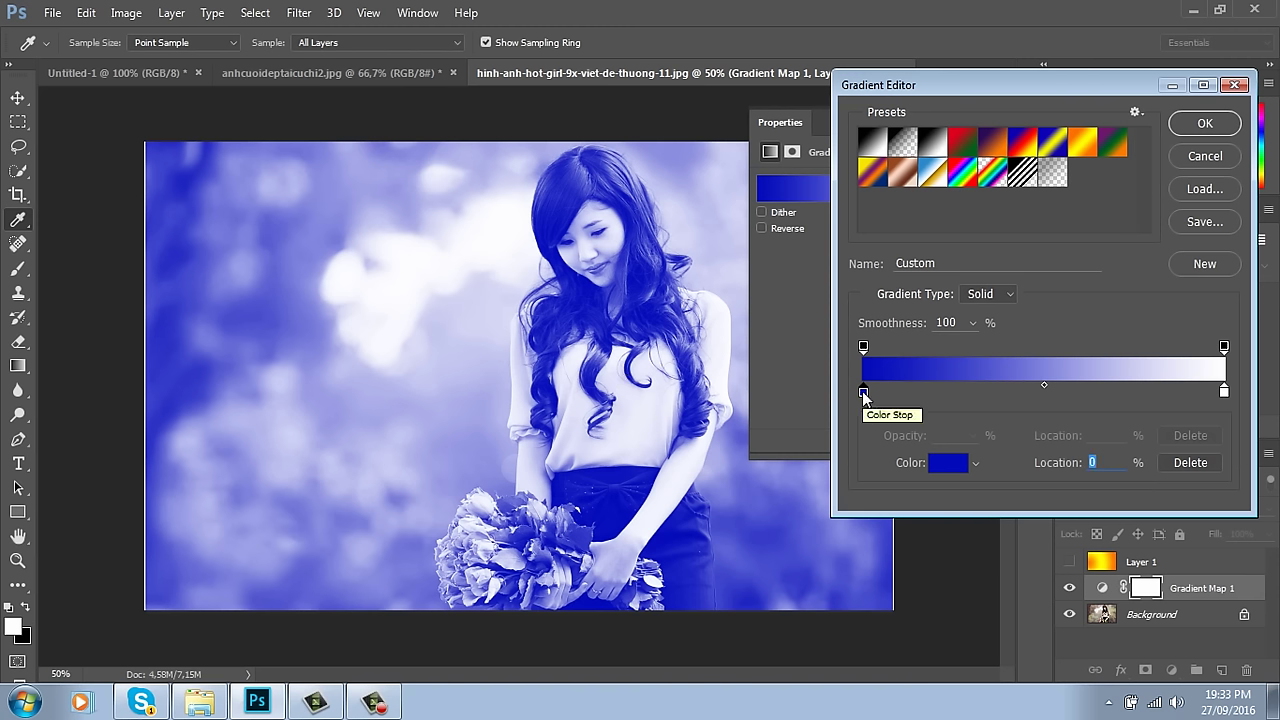
Step: Change the gradient map's white color stop to yellow-green d2ff00, and apply the edited gradient
double_click(1224, 391)
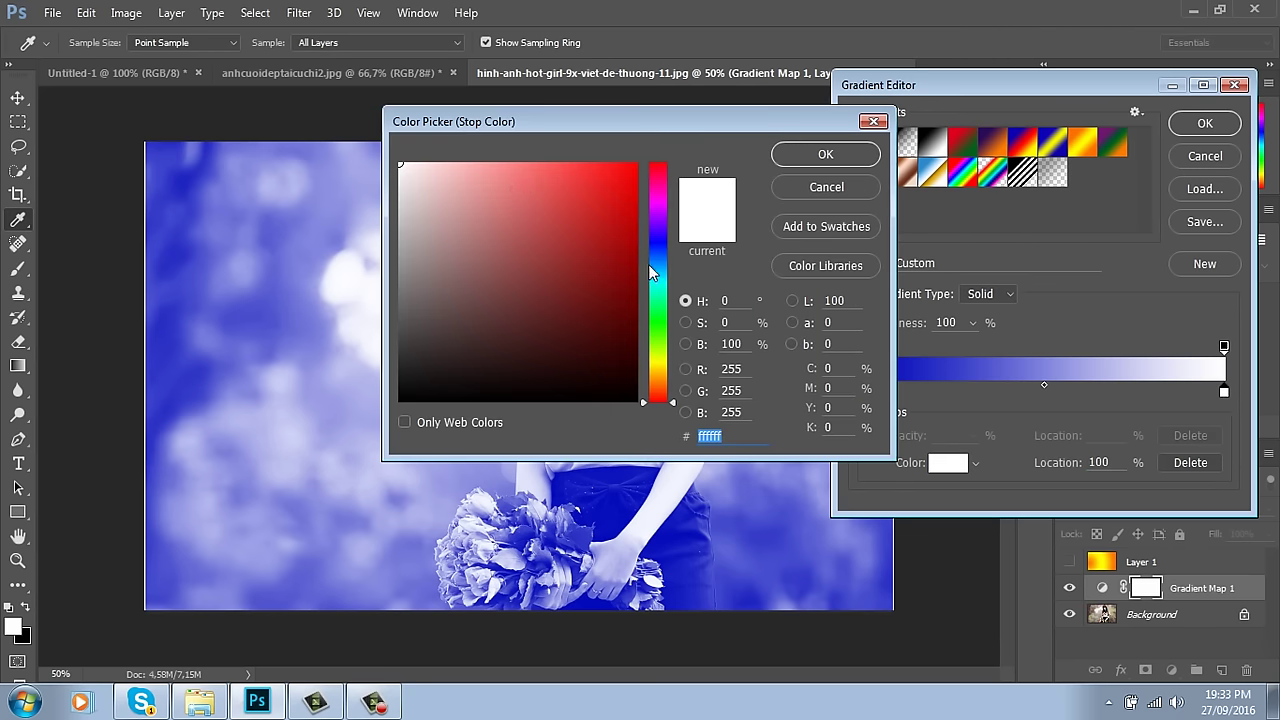
click(662, 354)
click(636, 163)
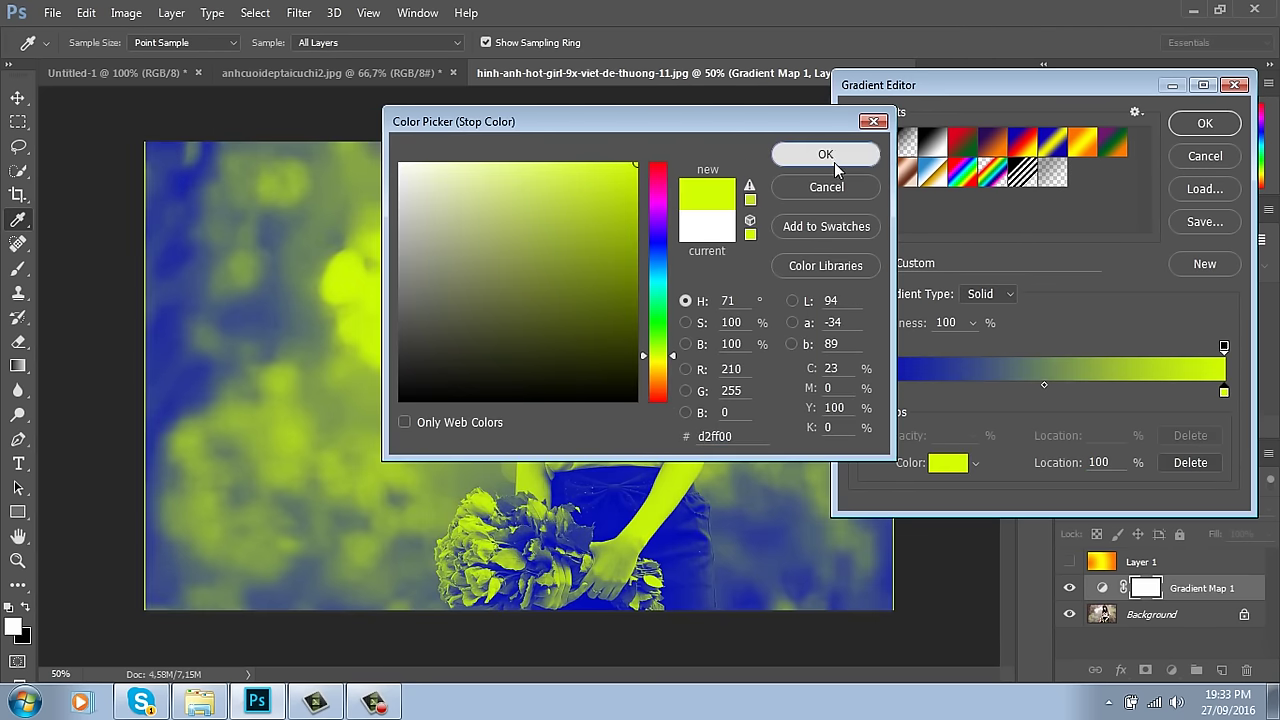
click(826, 155)
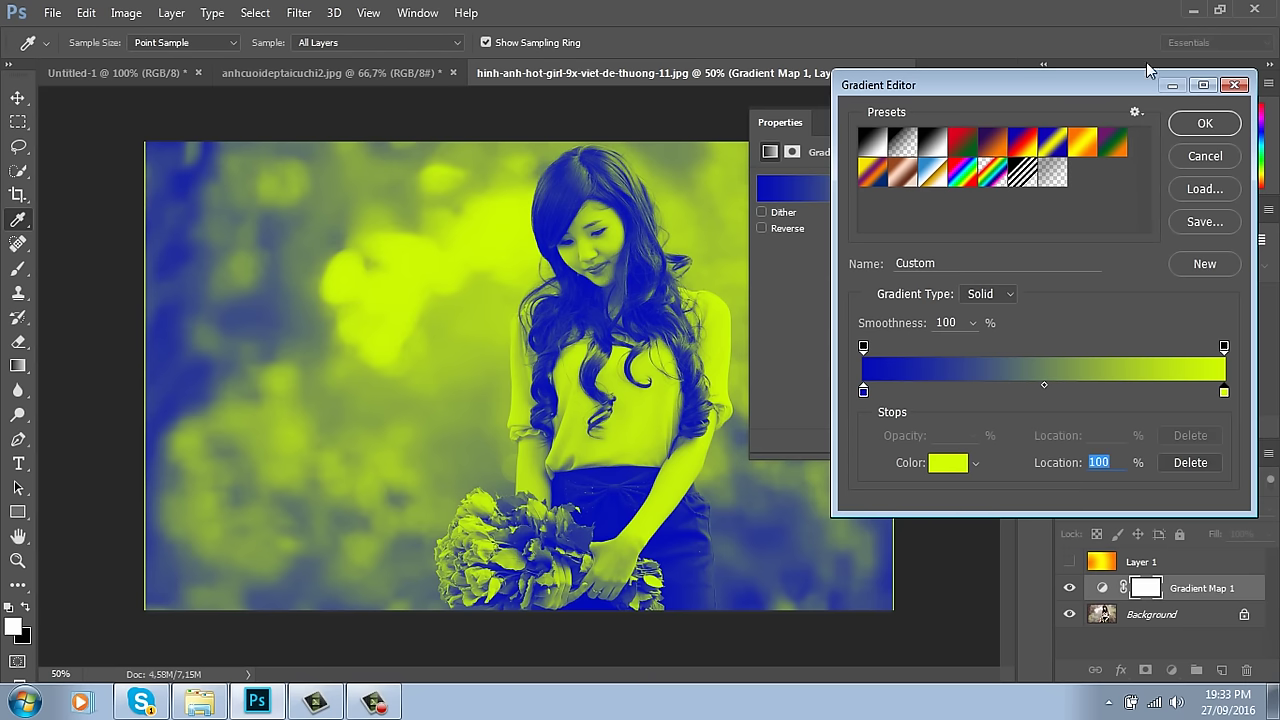
click(1205, 123)
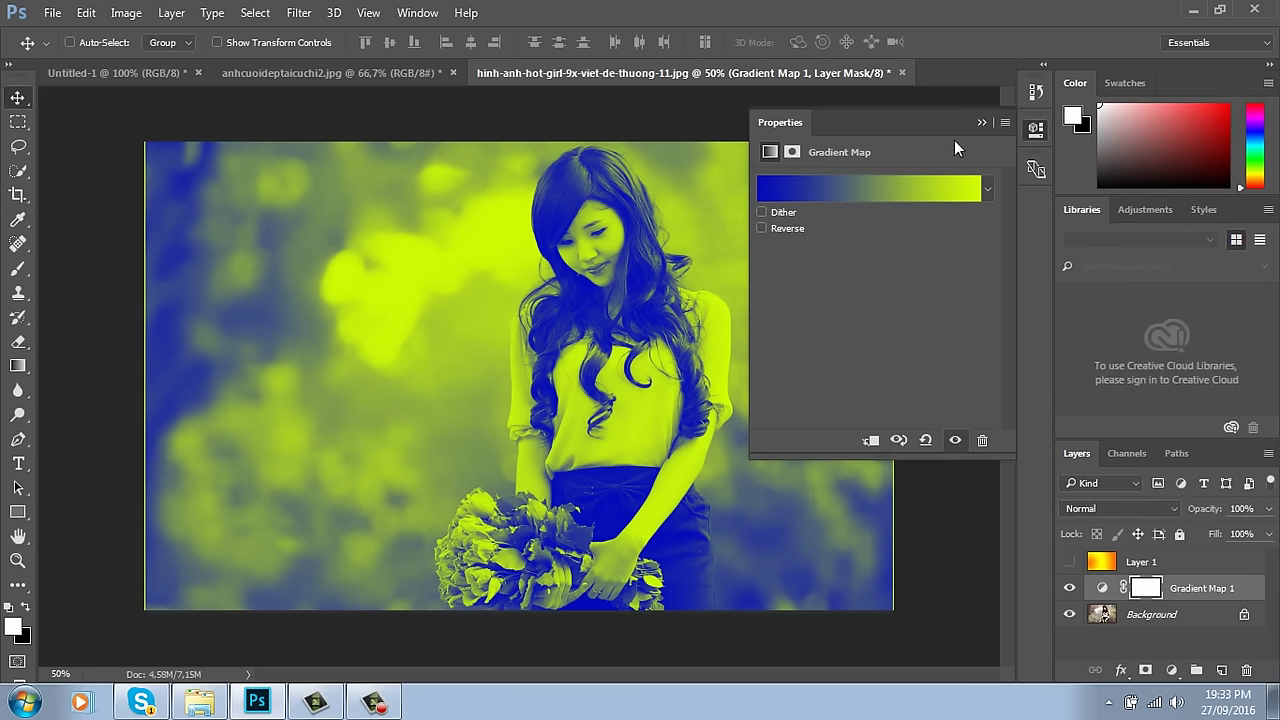
Step: Lower the Gradient Map layer's fill to 45%
click(982, 122)
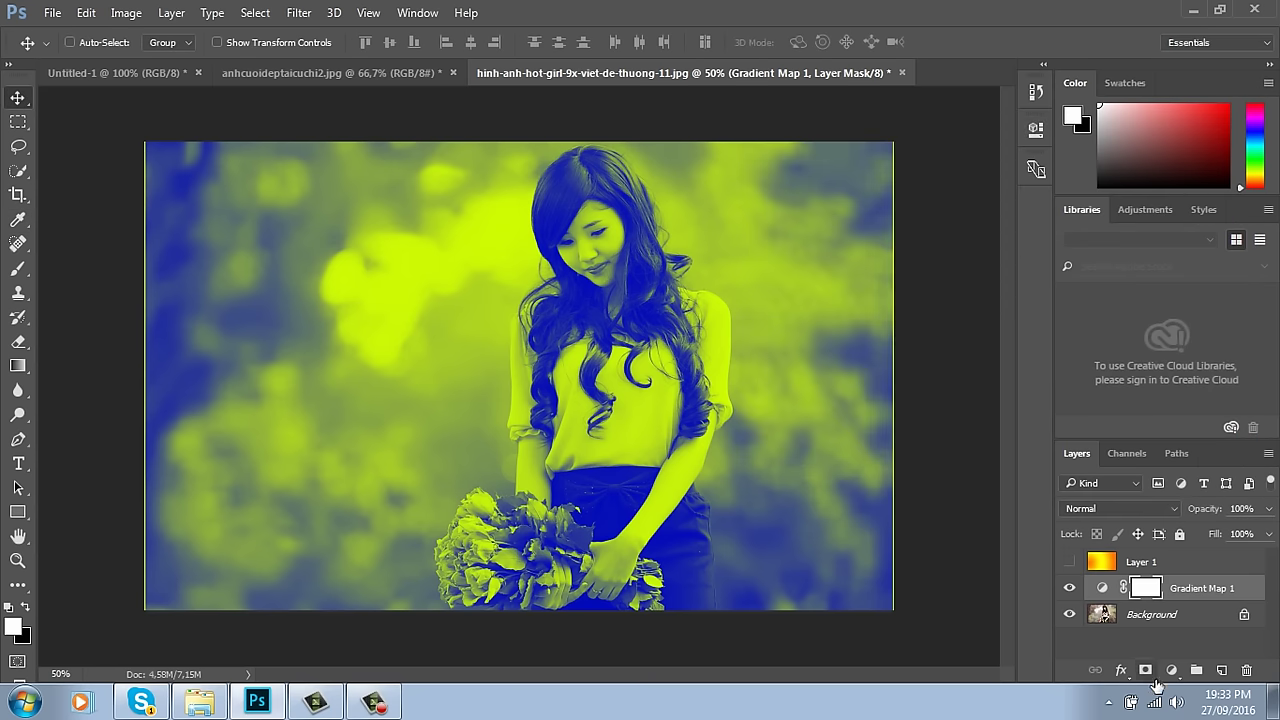
click(1270, 536)
drag(1266, 556, 1230, 556)
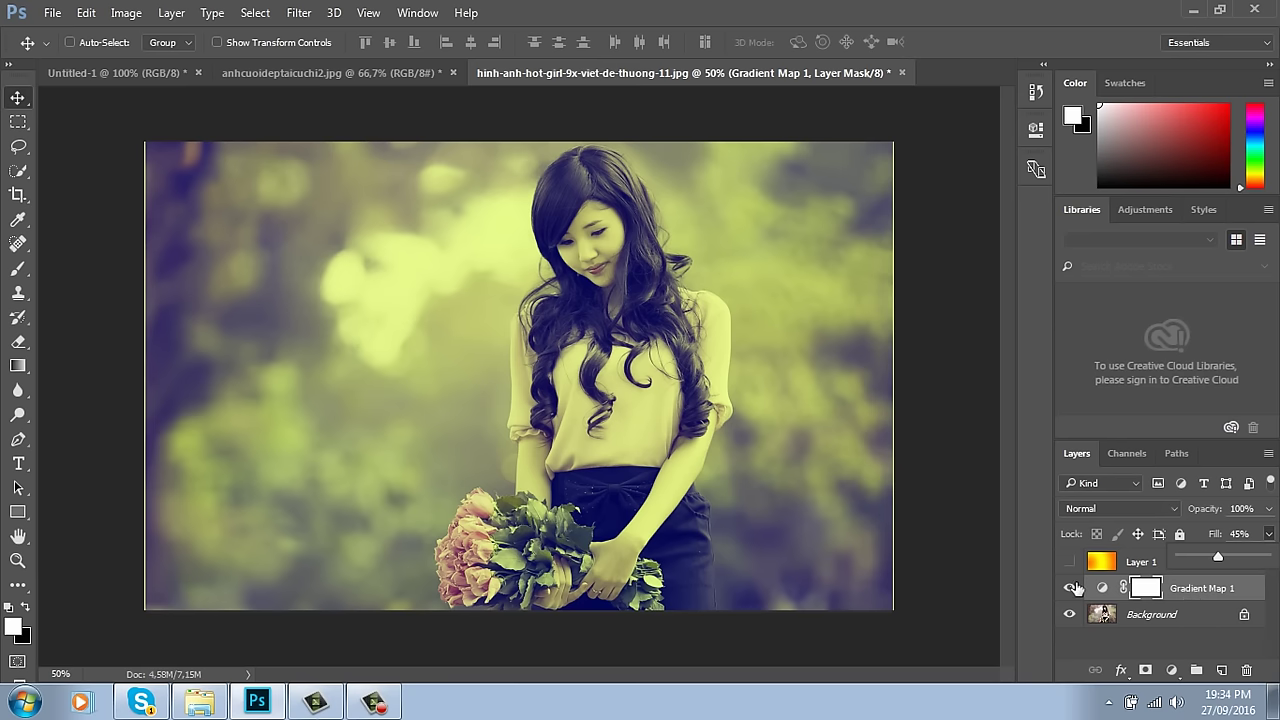
Step: Show Layer 1 in place of the Gradient Map layer, and lower Layer 1's fill to 32%
click(1069, 561)
click(1069, 588)
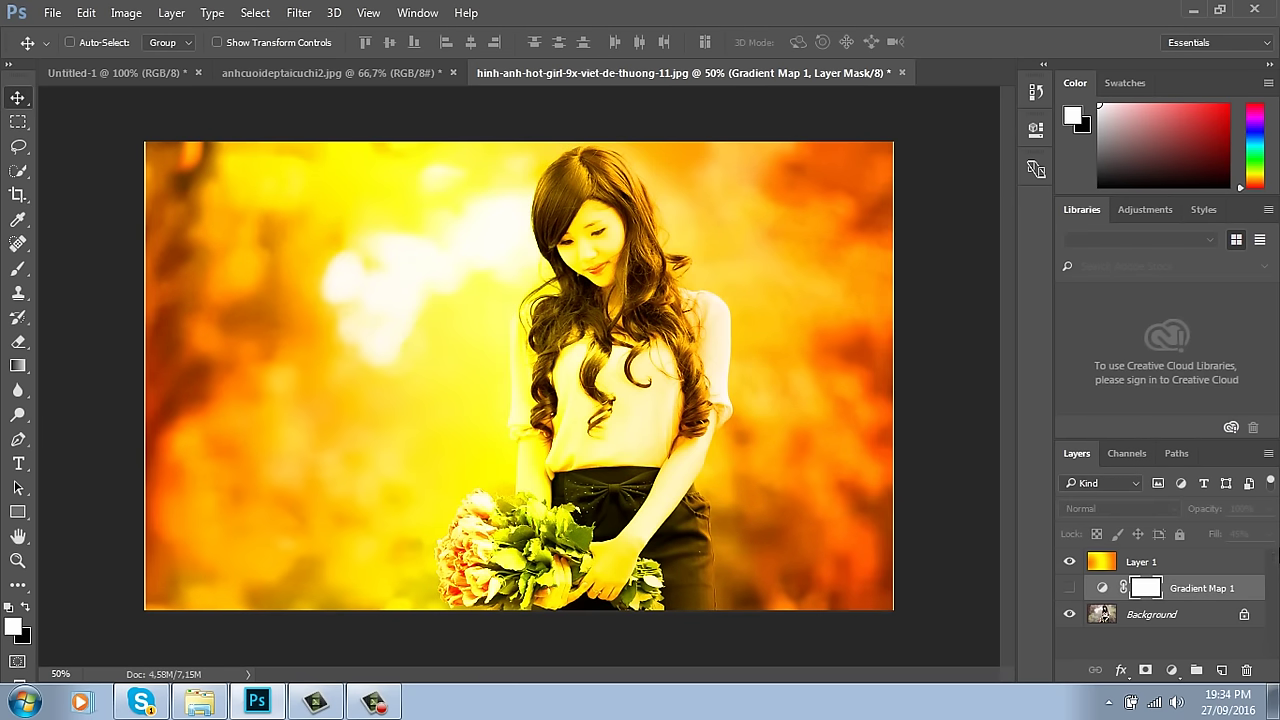
click(1203, 568)
click(1268, 534)
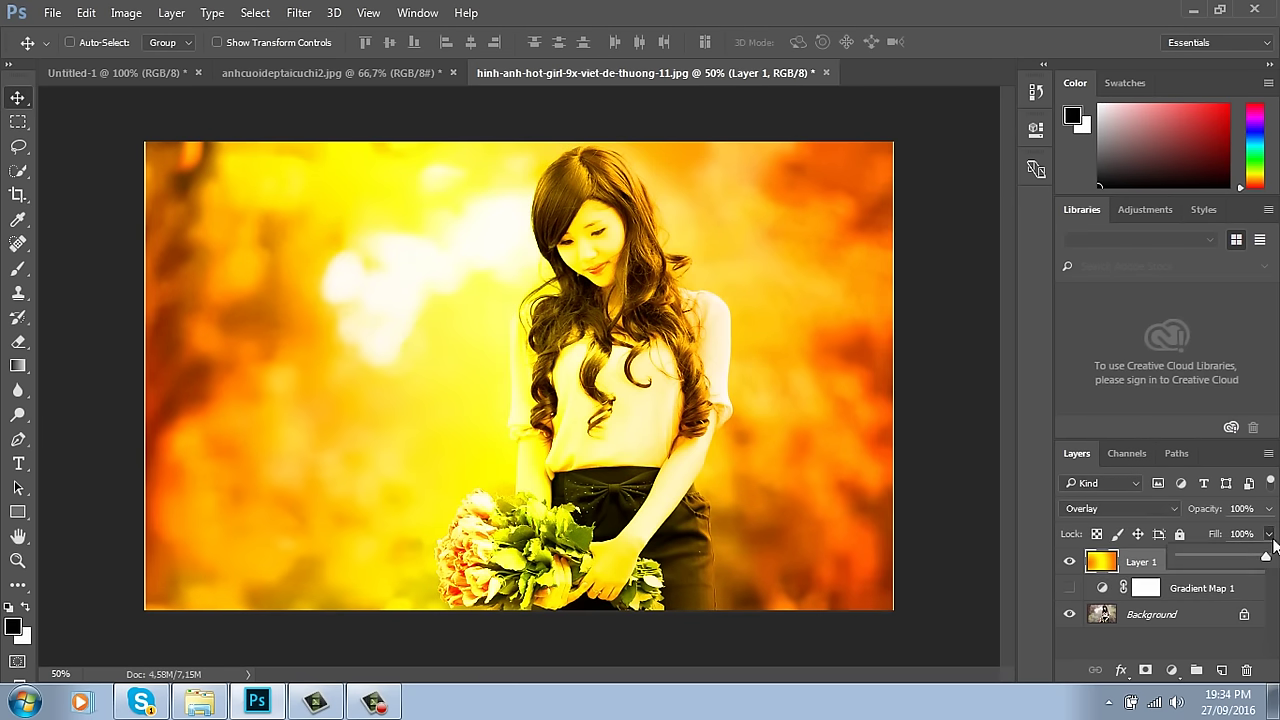
drag(1266, 558, 1206, 558)
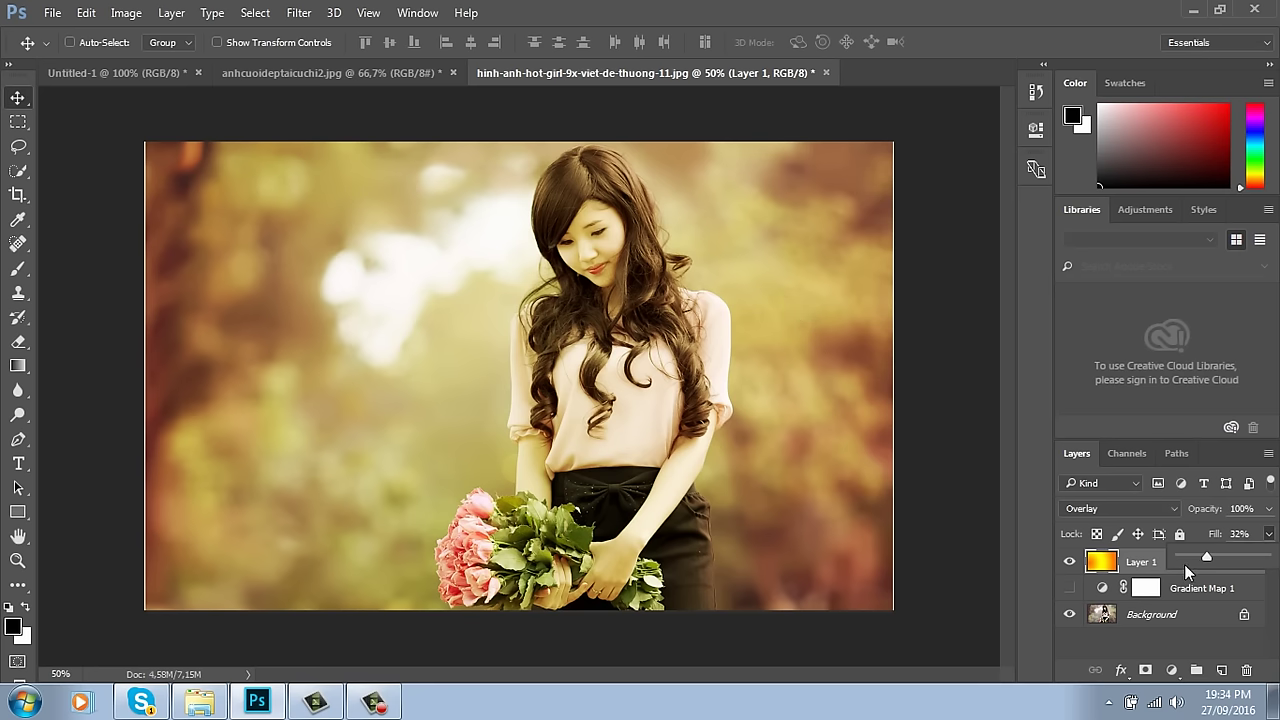
click(1186, 591)
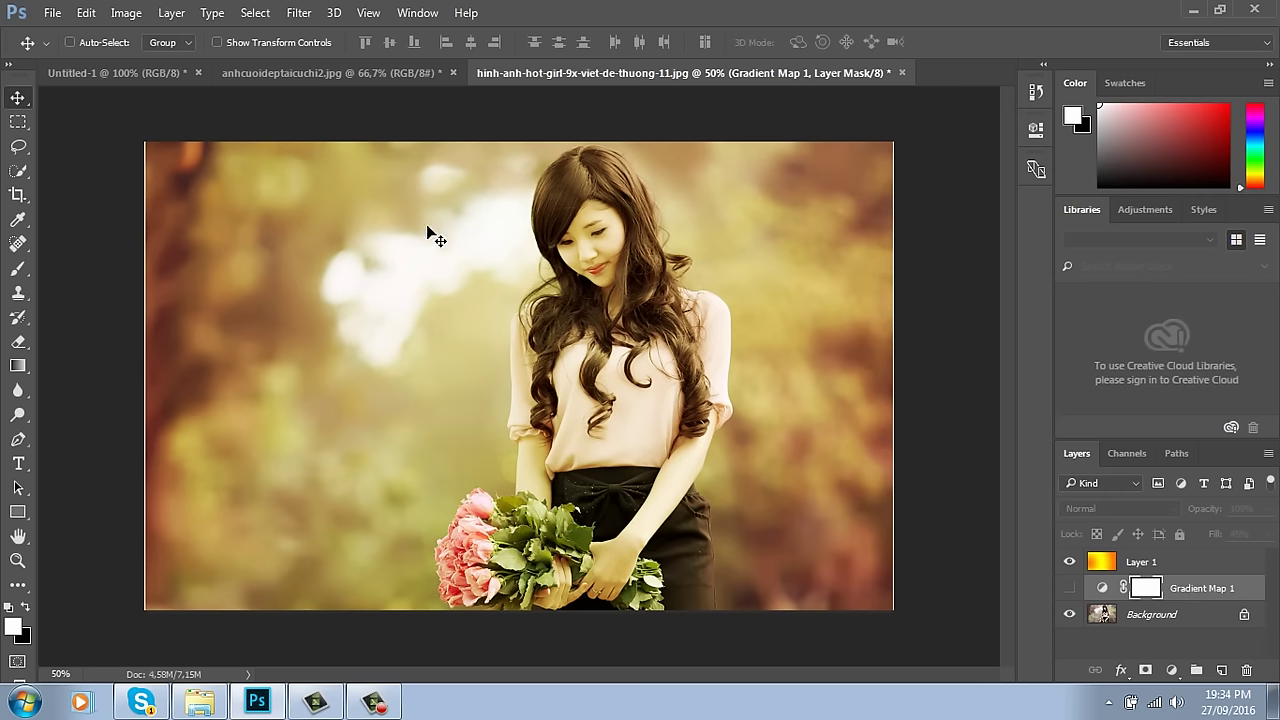
Step: Activate the Gradient tool, then select the Background layer and hide Layer 1 to expose the original photo
click(18, 365)
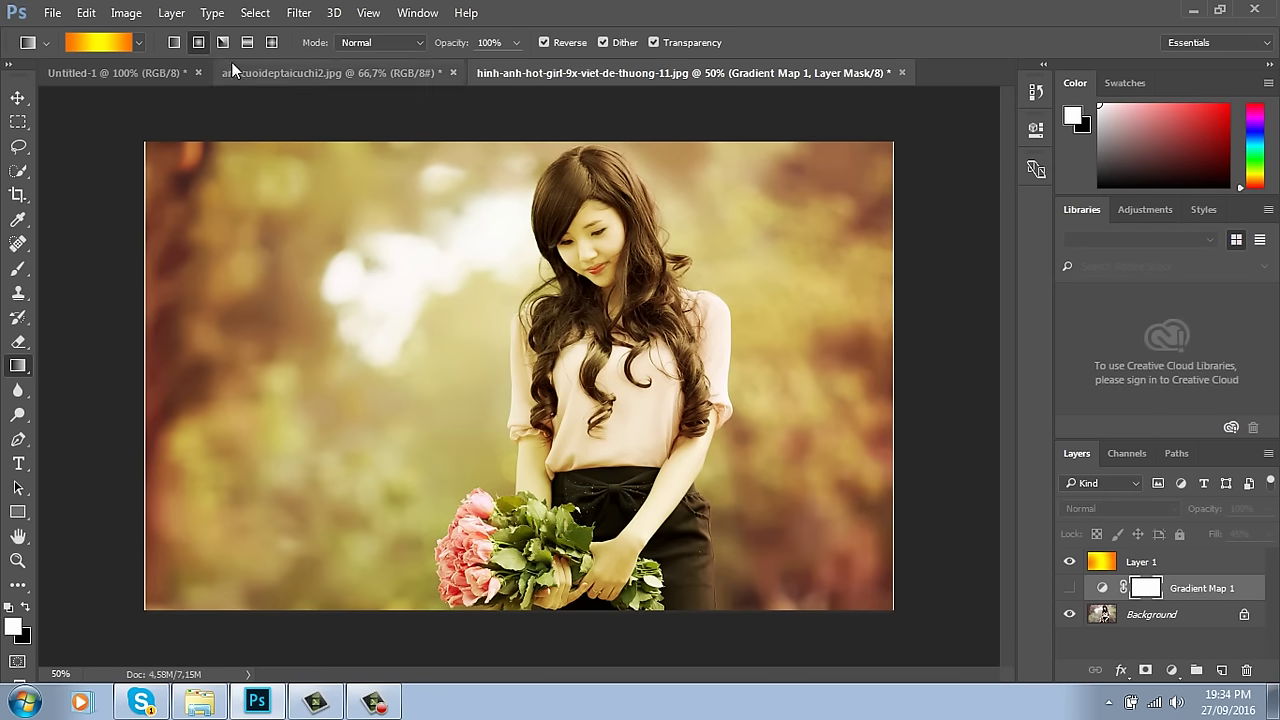
click(376, 43)
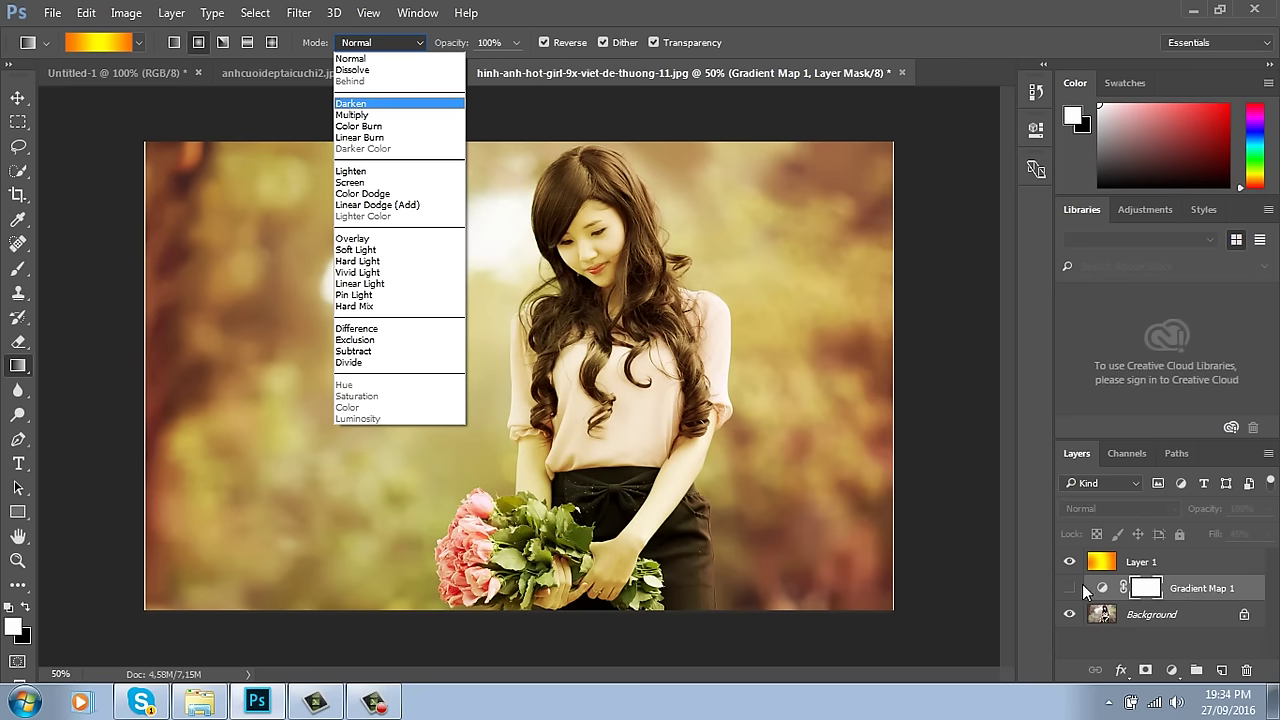
click(1216, 613)
click(1188, 620)
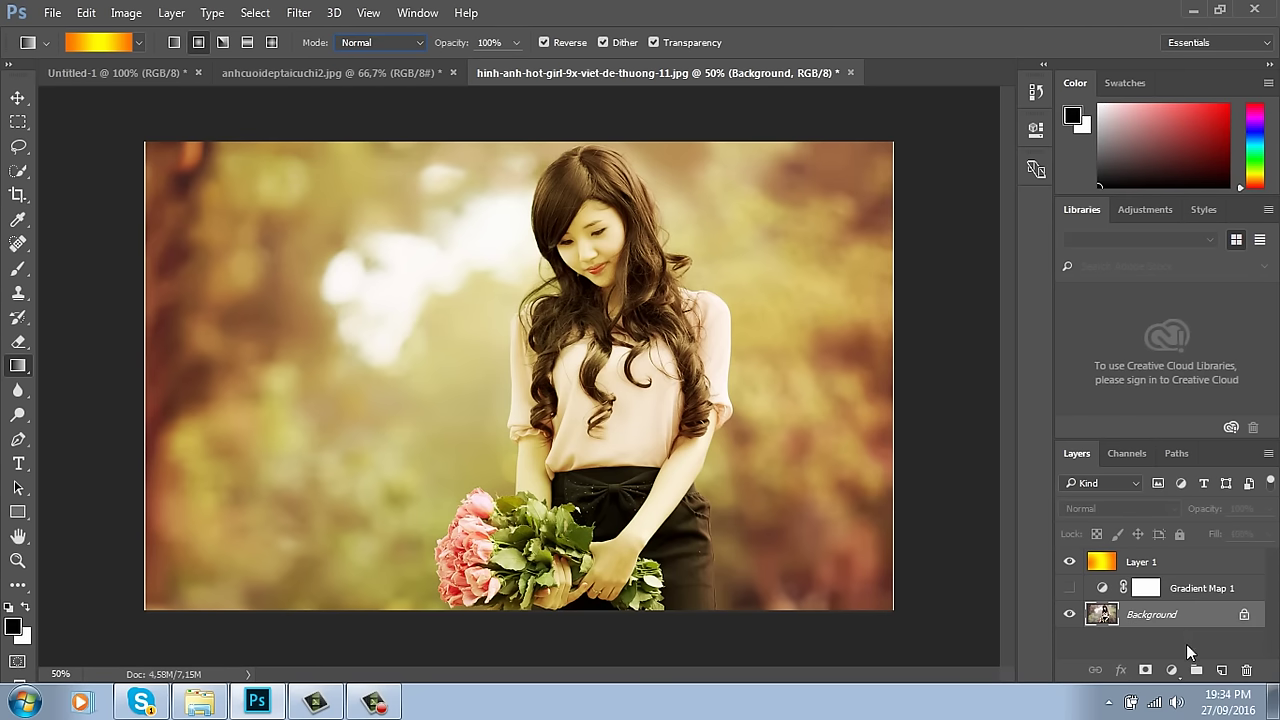
click(1069, 561)
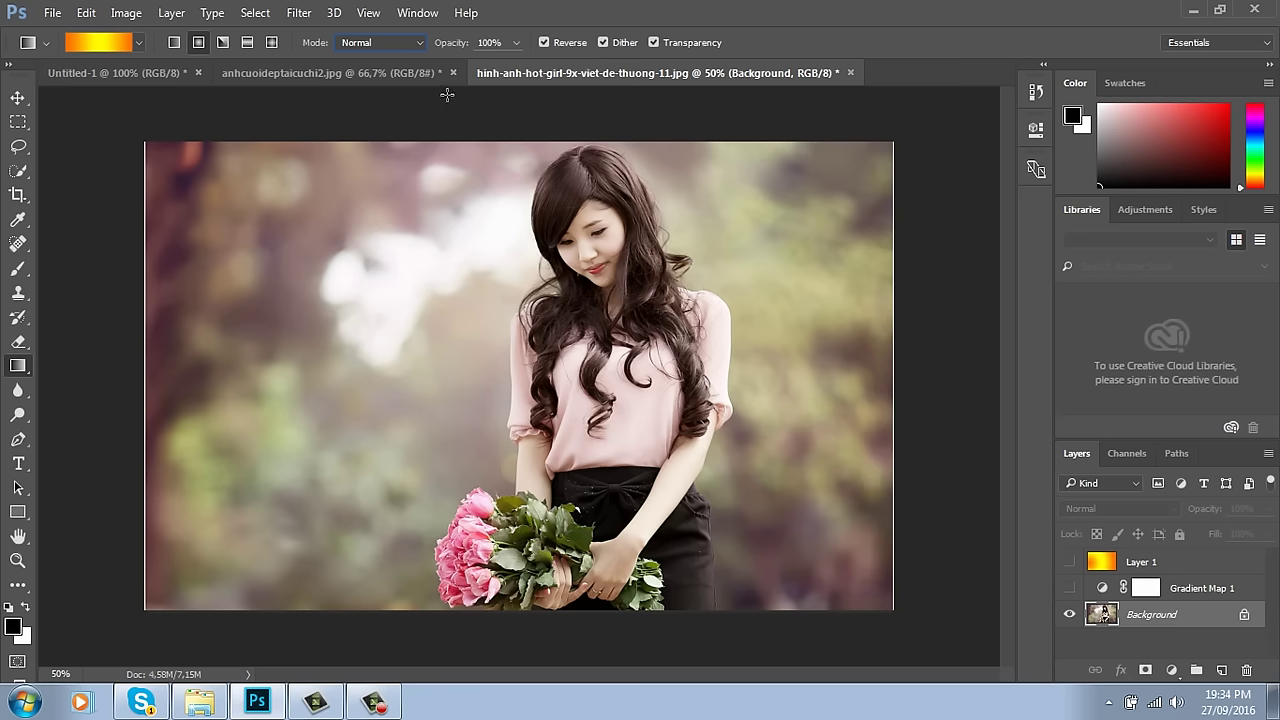
Step: Try a radial gradient at 41% tool opacity diagonally across the Background photo, and undo it
click(517, 45)
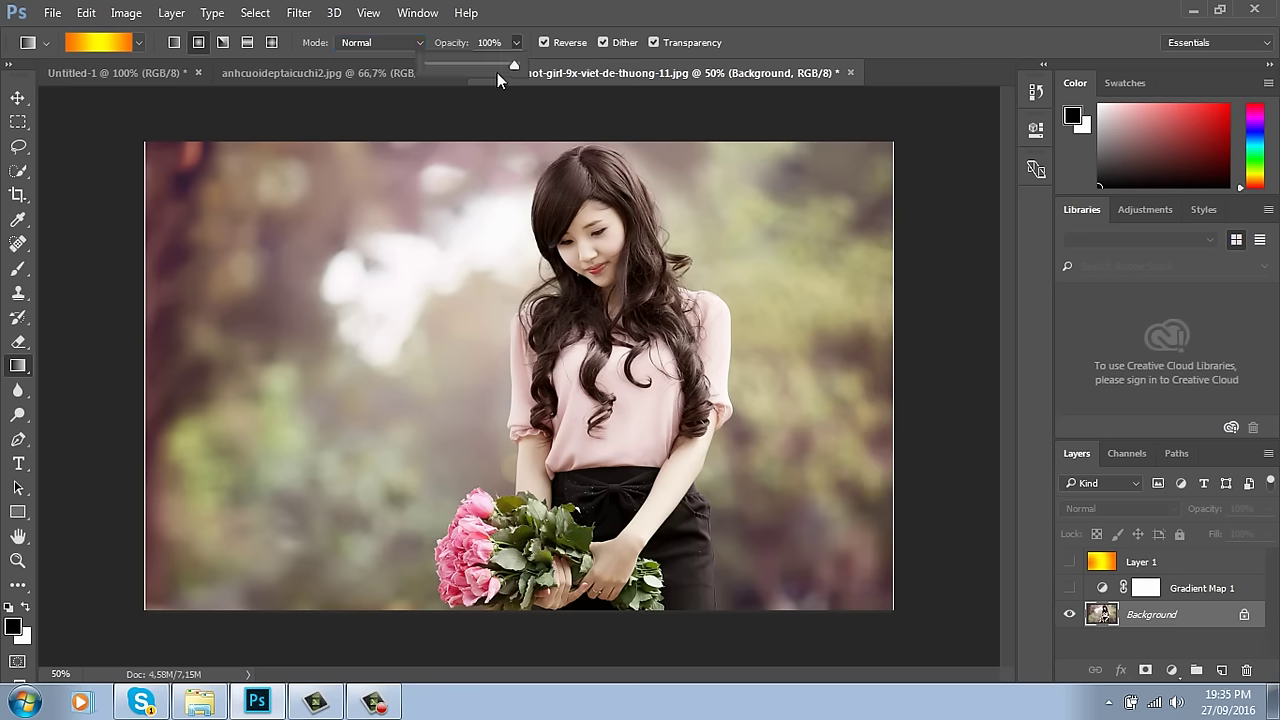
drag(490, 64, 454, 61)
drag(266, 190, 806, 464)
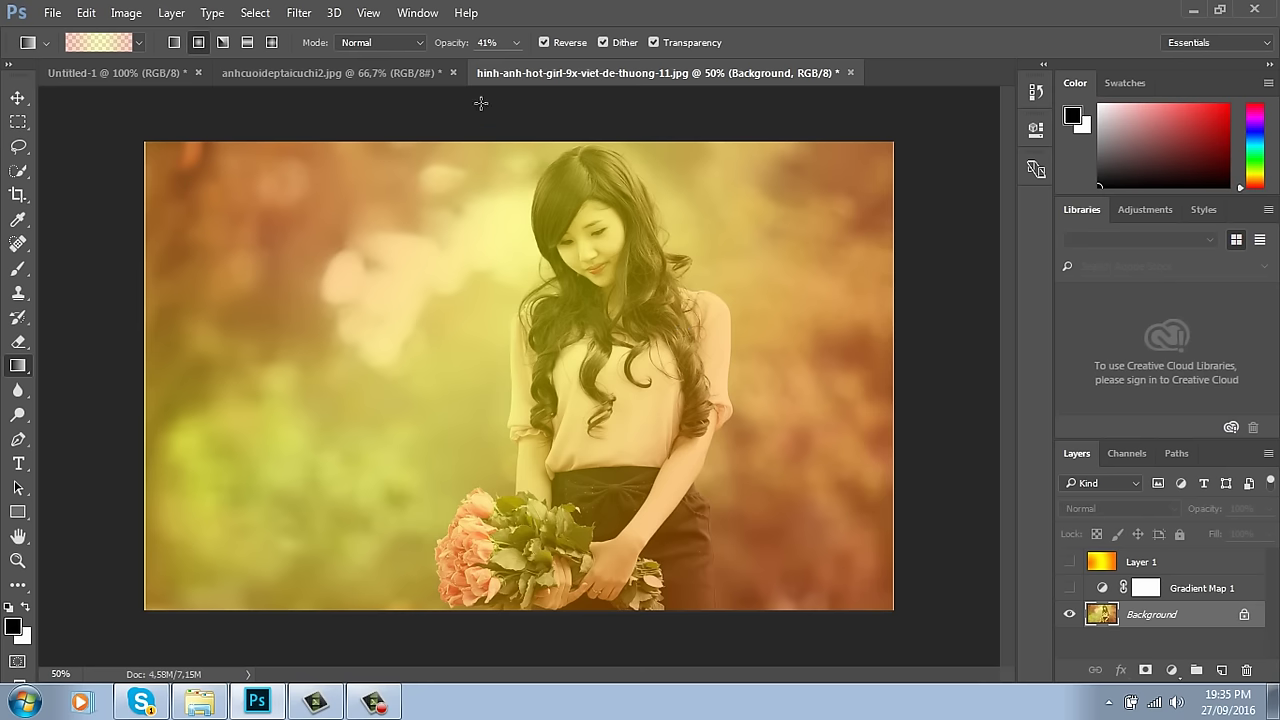
key(ctrl+z)
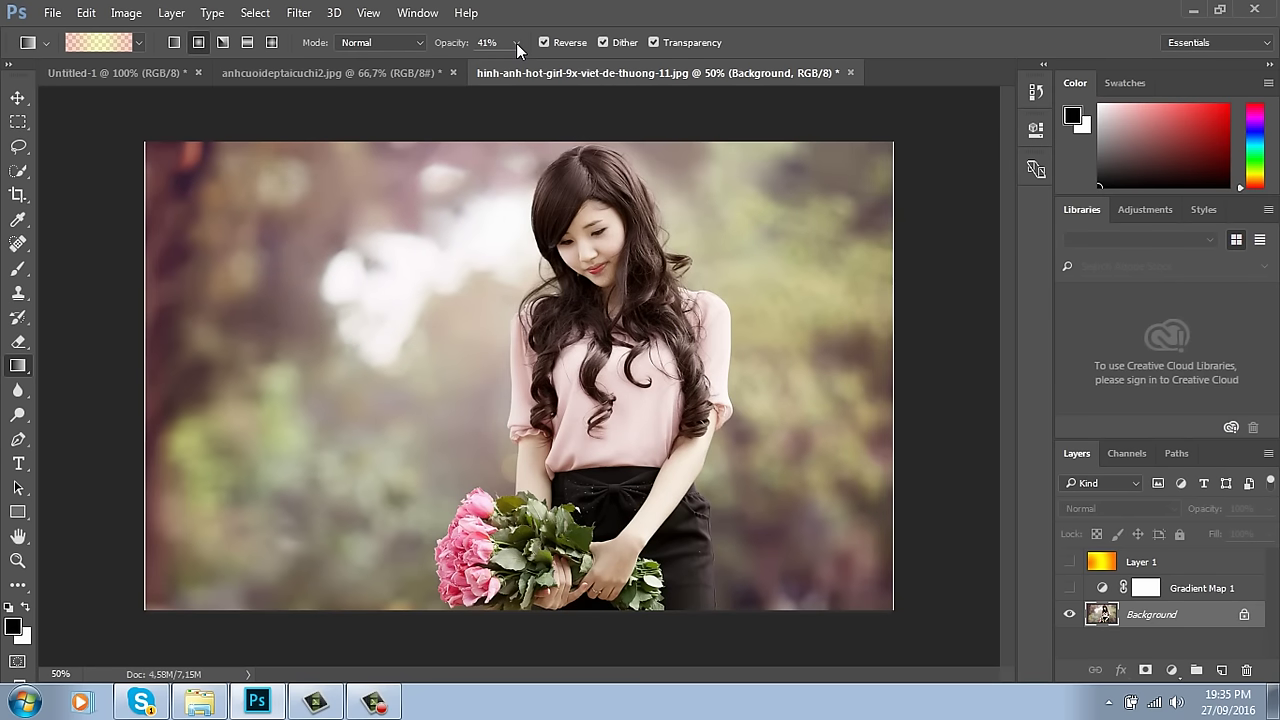
Step: Set the Gradient tool's opacity to 100% and draw the orange-yellow radial gradient diagonally across the Background photo
click(516, 43)
drag(501, 65, 722, 99)
drag(226, 197, 870, 538)
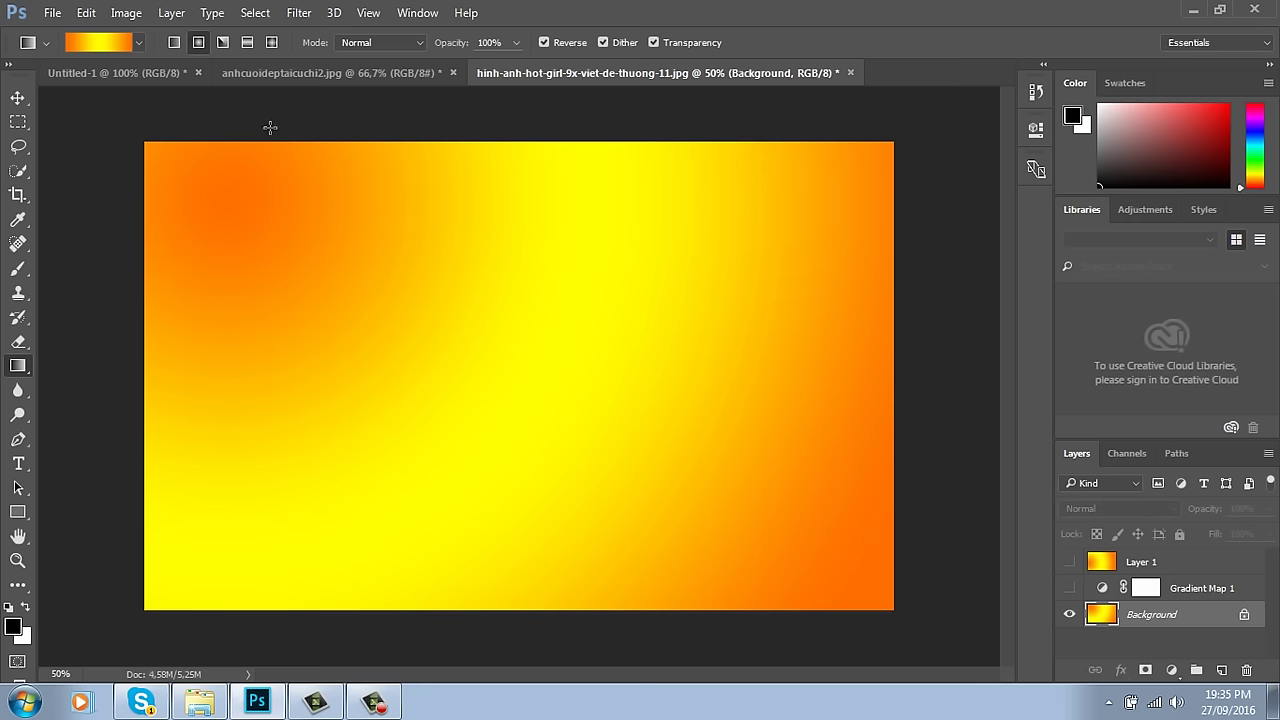
Step: View the Untitled-1 document, then return to the portrait photo and revert it to its saved state
click(147, 75)
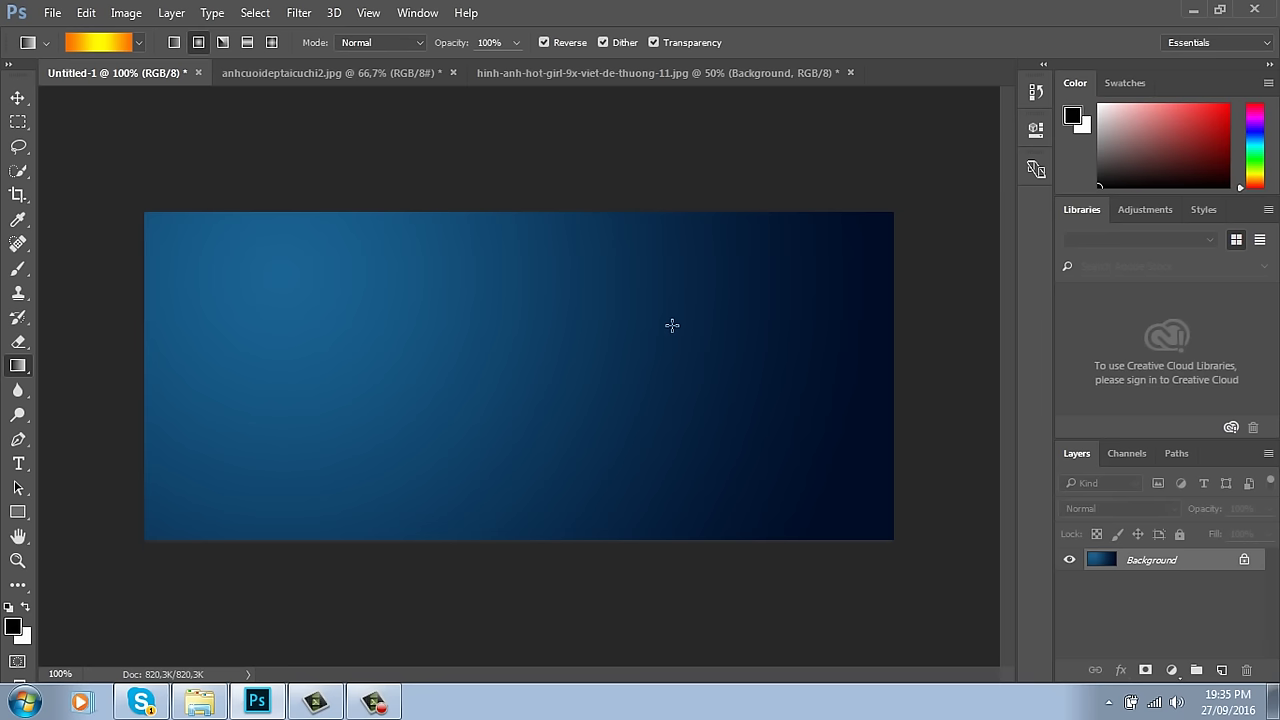
click(18, 97)
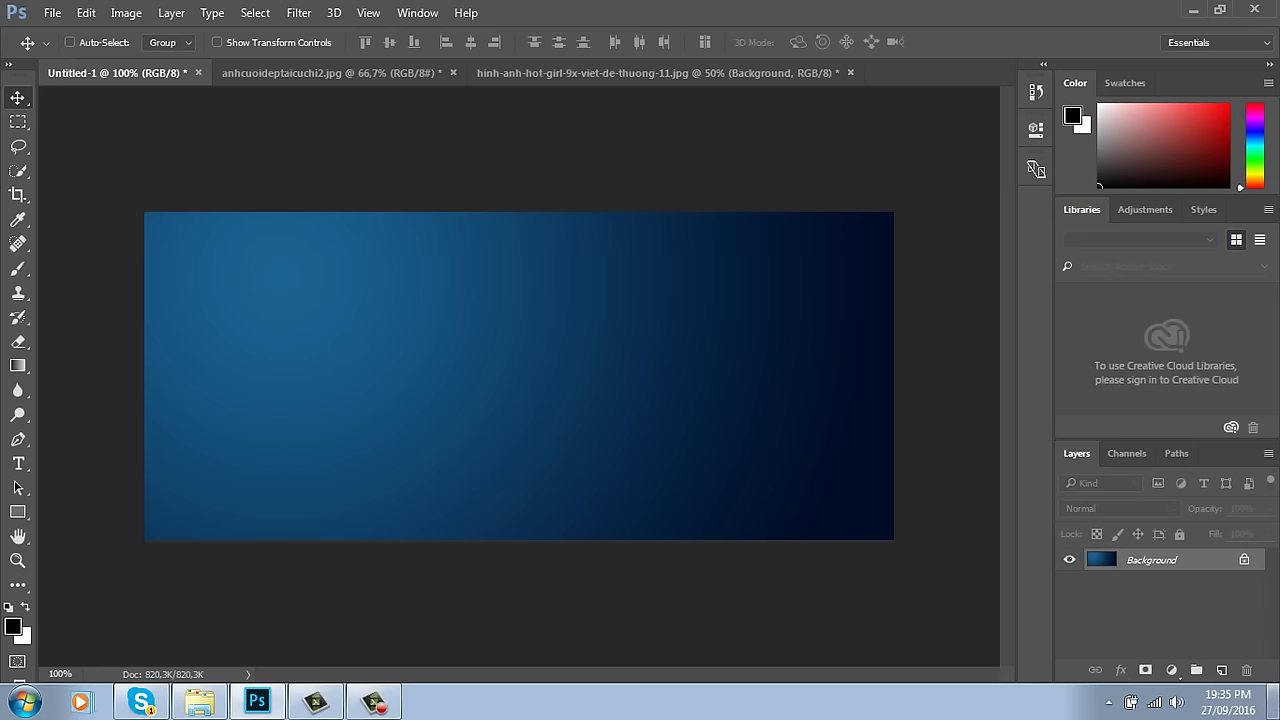
click(665, 72)
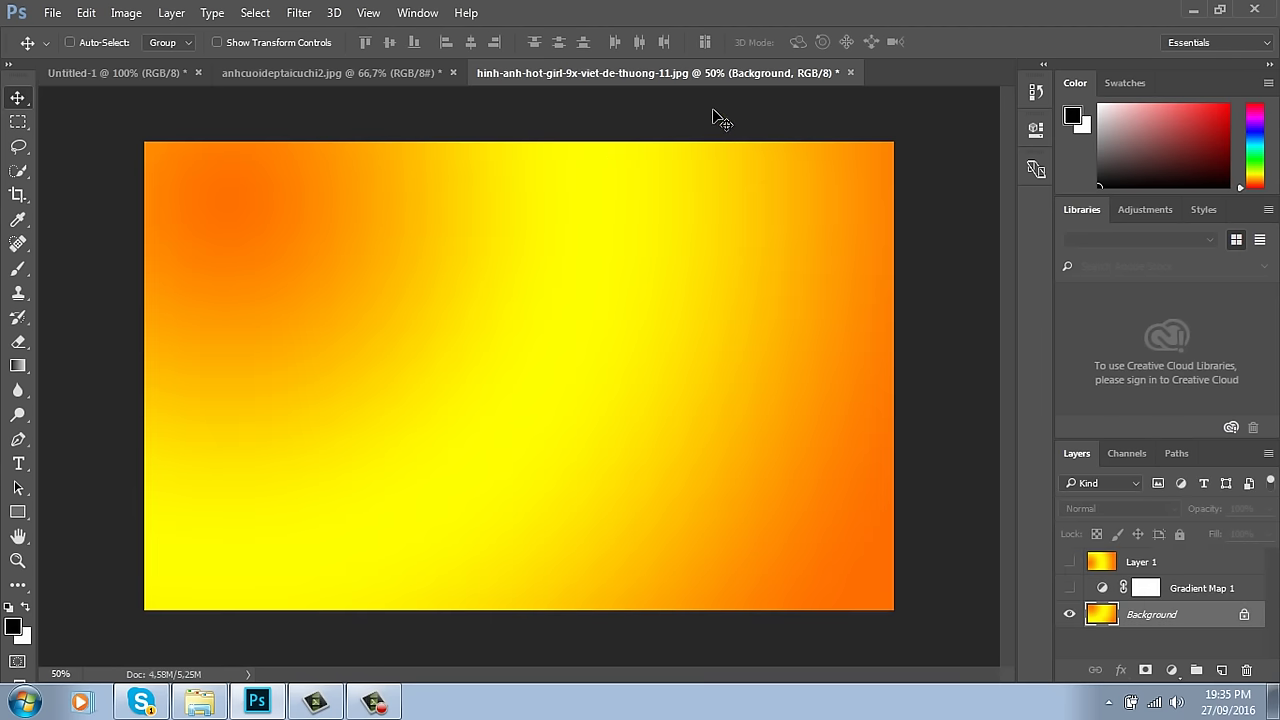
key(F12)
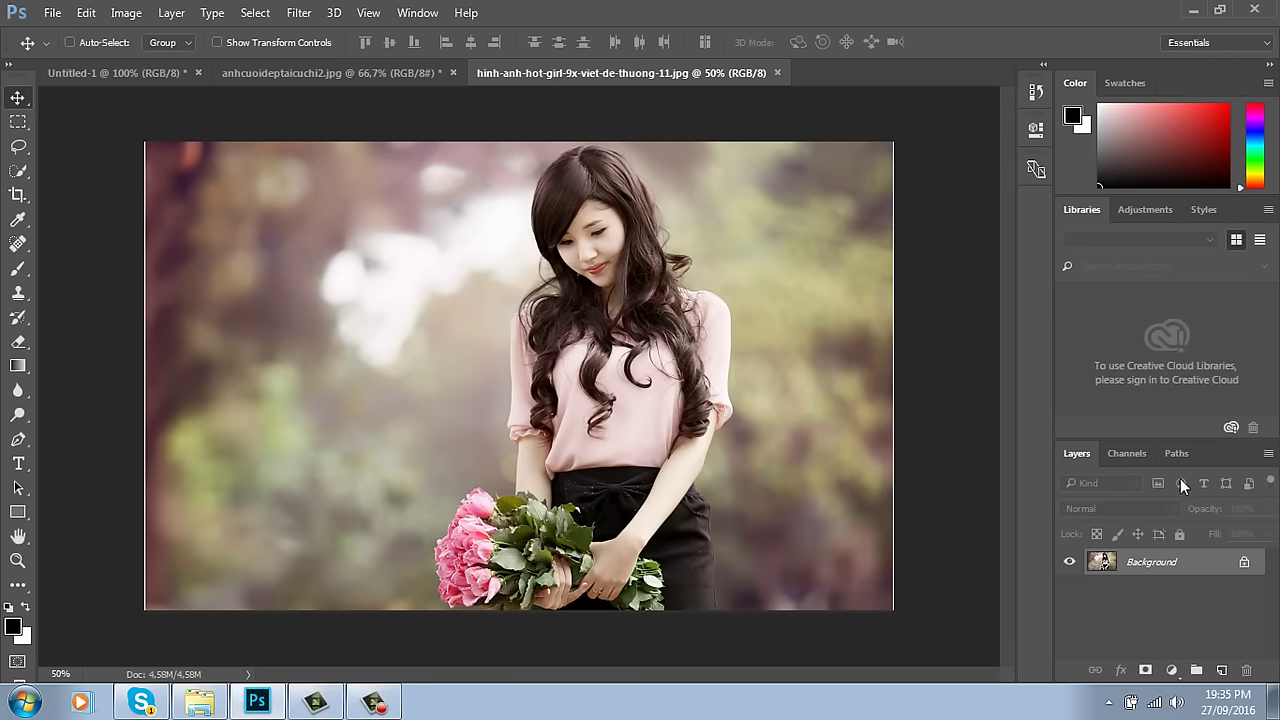
Step: Add a new empty layer above the photo and remove the middle yellow stop from the Orange, Yellow, Orange gradient
click(1221, 669)
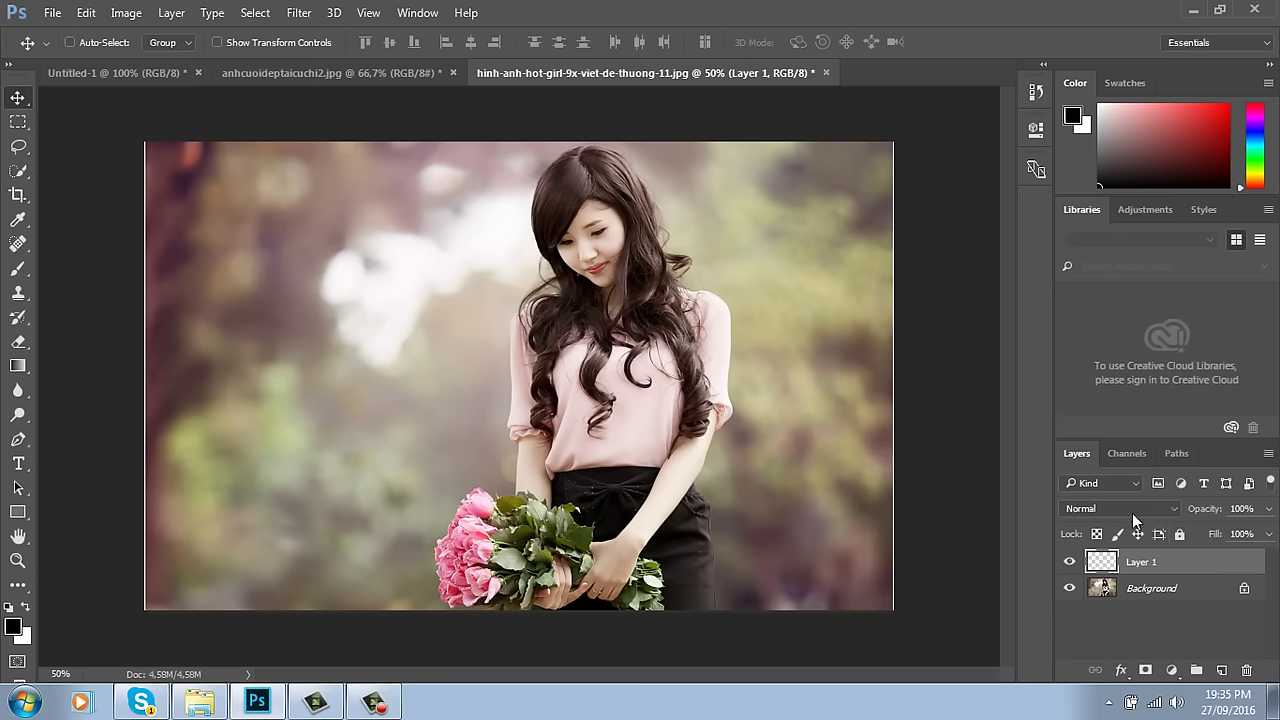
key(g)
click(1132, 510)
click(111, 45)
click(111, 45)
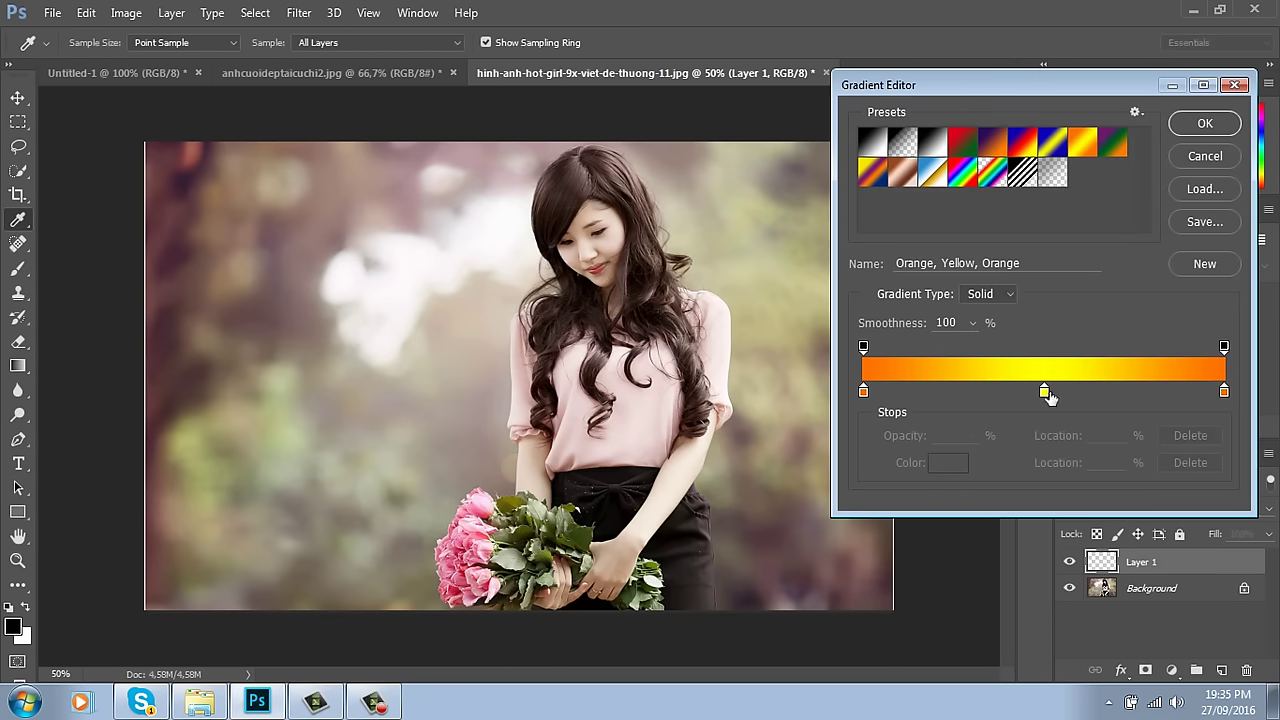
drag(1045, 393, 1103, 429)
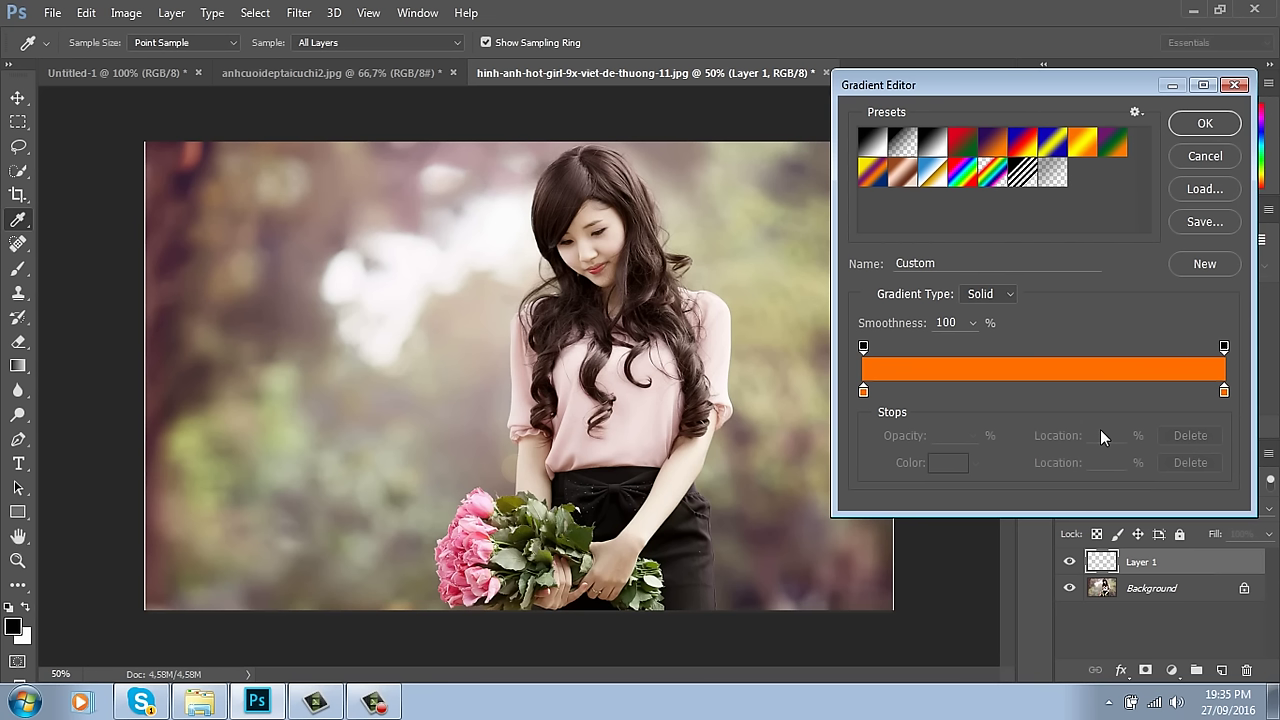
Step: Change the gradient's starting orange color stop to magenta de00b7
click(864, 391)
click(948, 463)
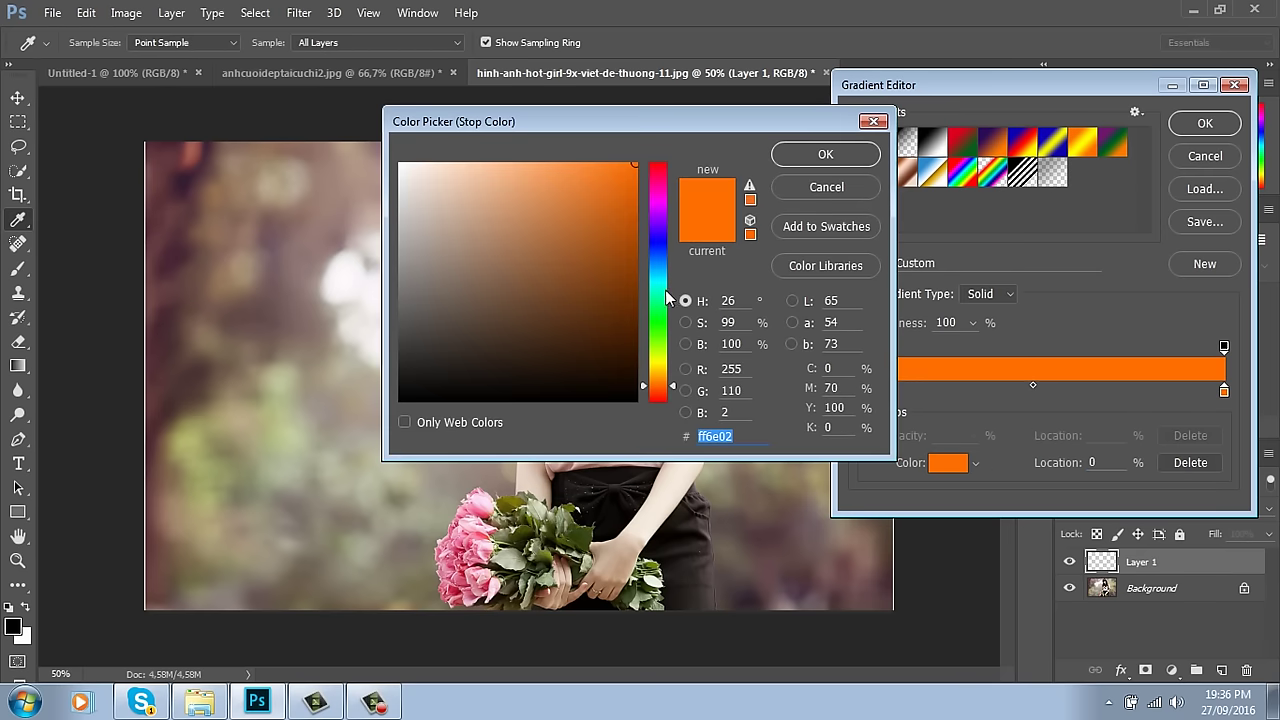
click(660, 196)
drag(598, 206, 650, 193)
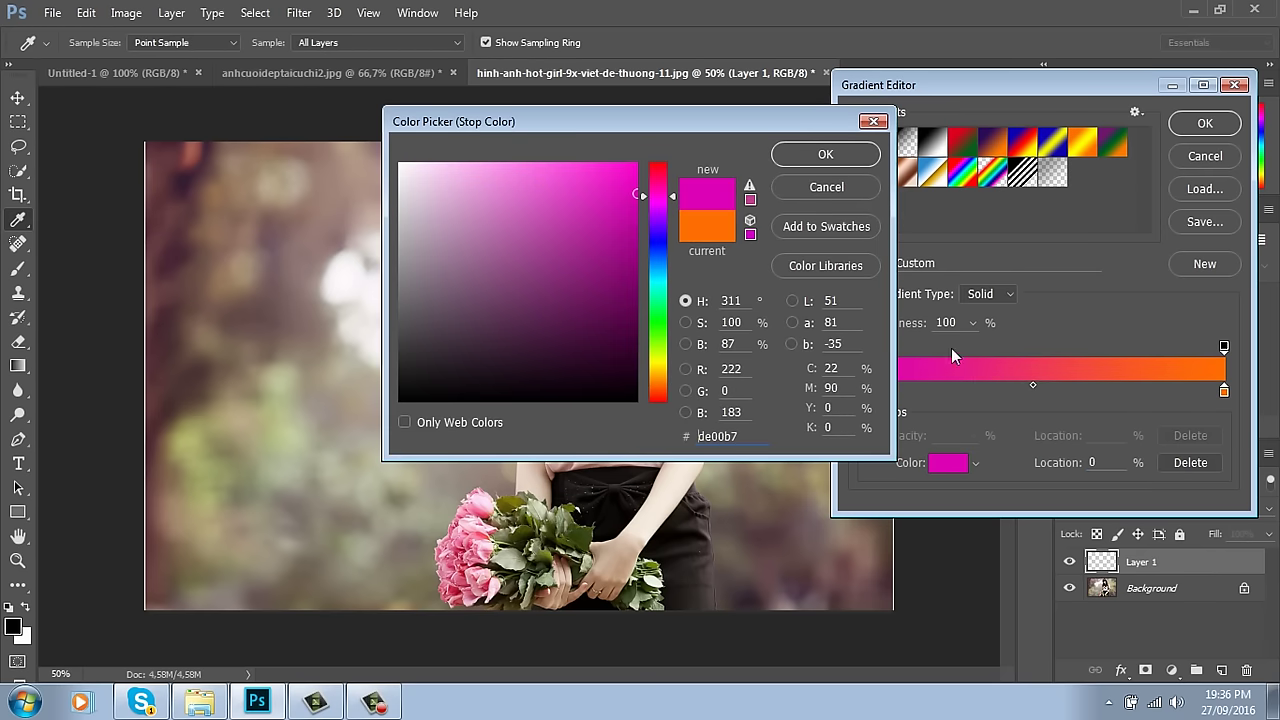
click(820, 154)
Step: Change the gradient's end color stop at location 100% to a muted purple with hue 301°, and apply the edited gradient
click(1224, 391)
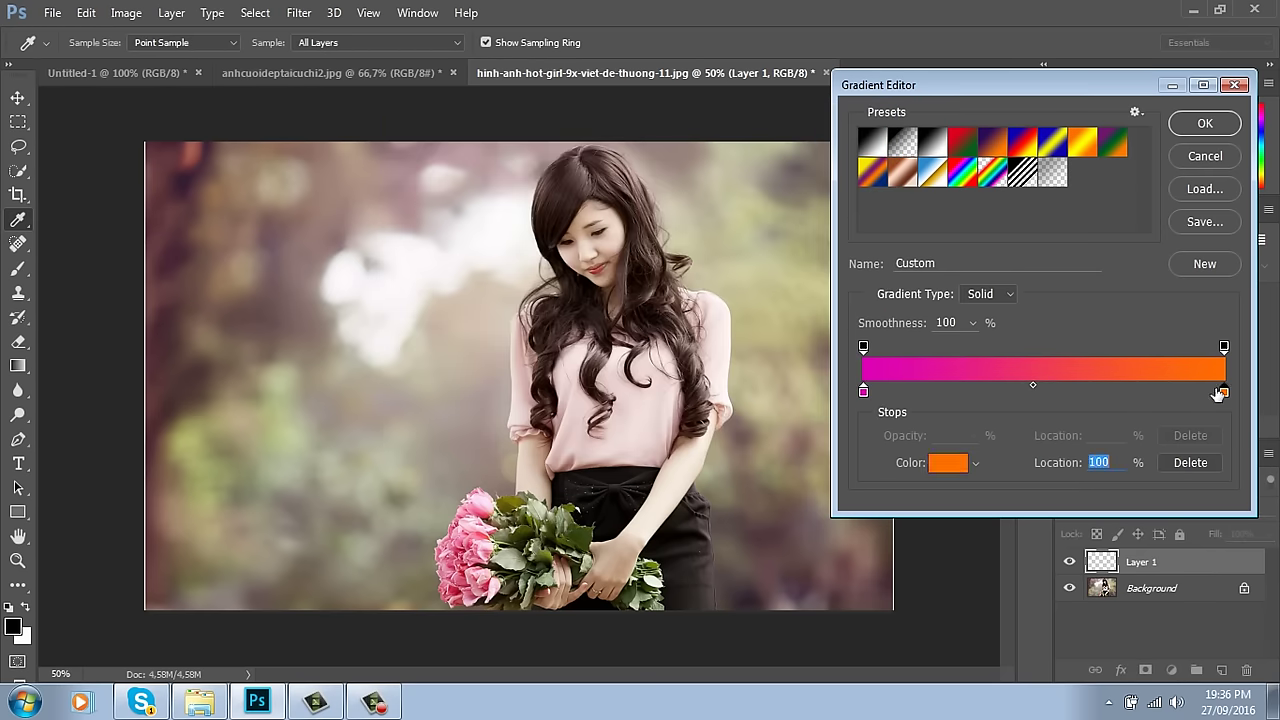
click(948, 463)
click(661, 210)
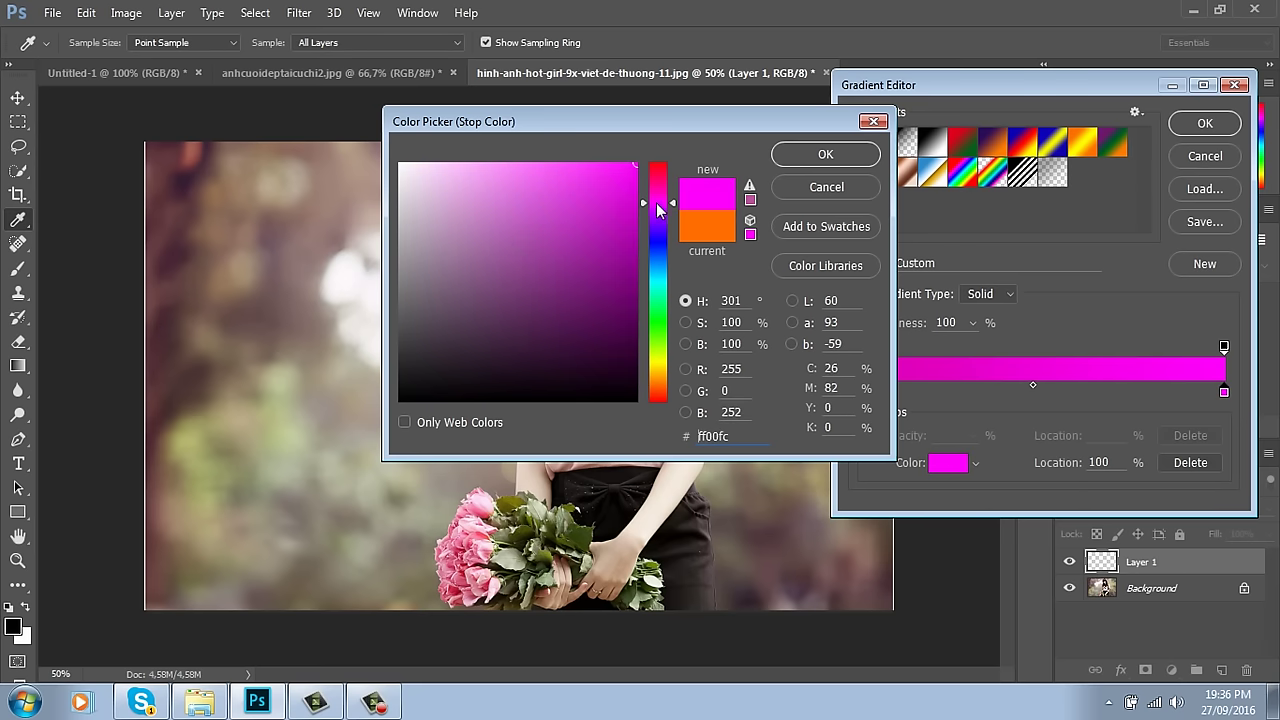
drag(575, 211, 498, 246)
click(826, 154)
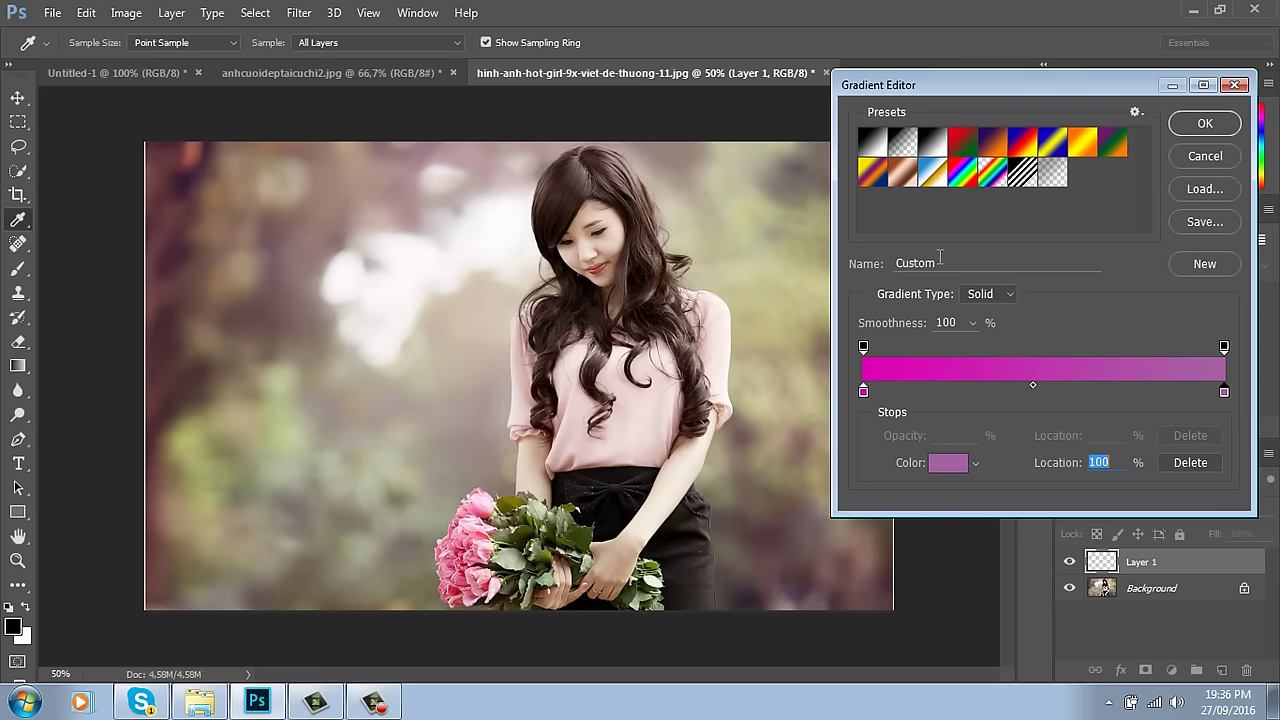
click(1218, 124)
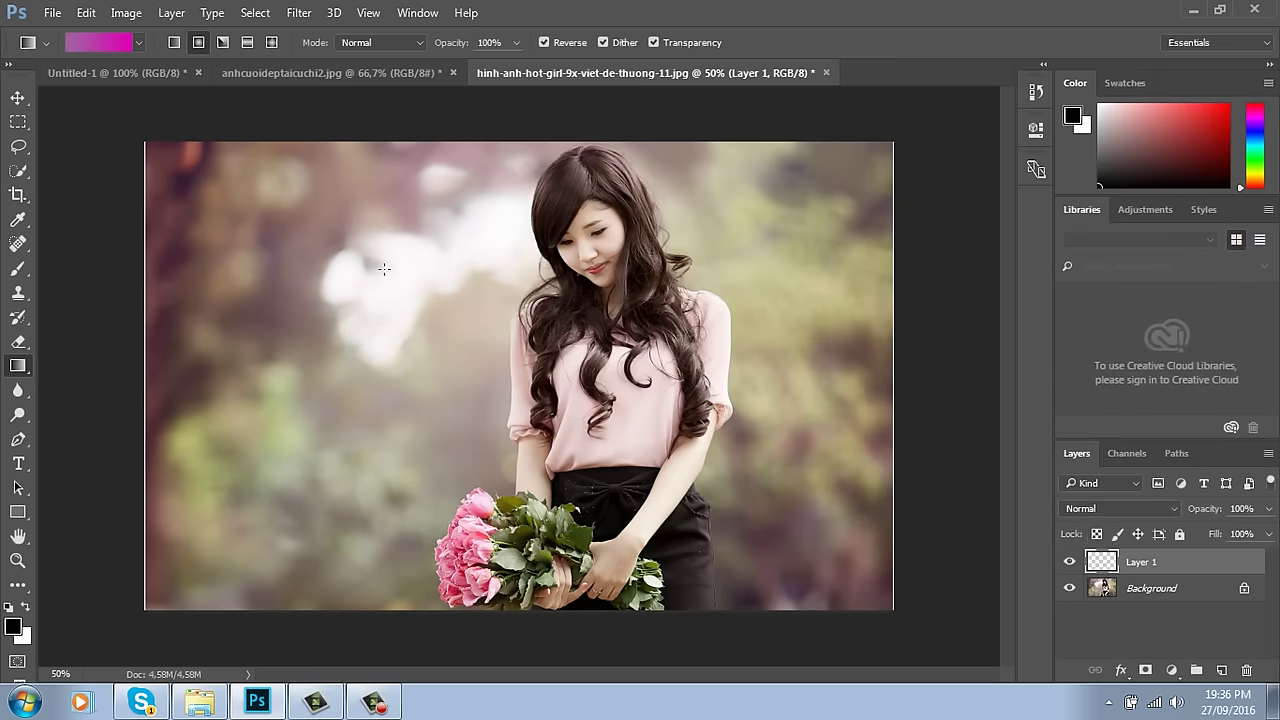
Step: Draw the purple-to-magenta radial gradient diagonally across the whole canvas on Layer 1
drag(240, 222, 806, 514)
click(17, 97)
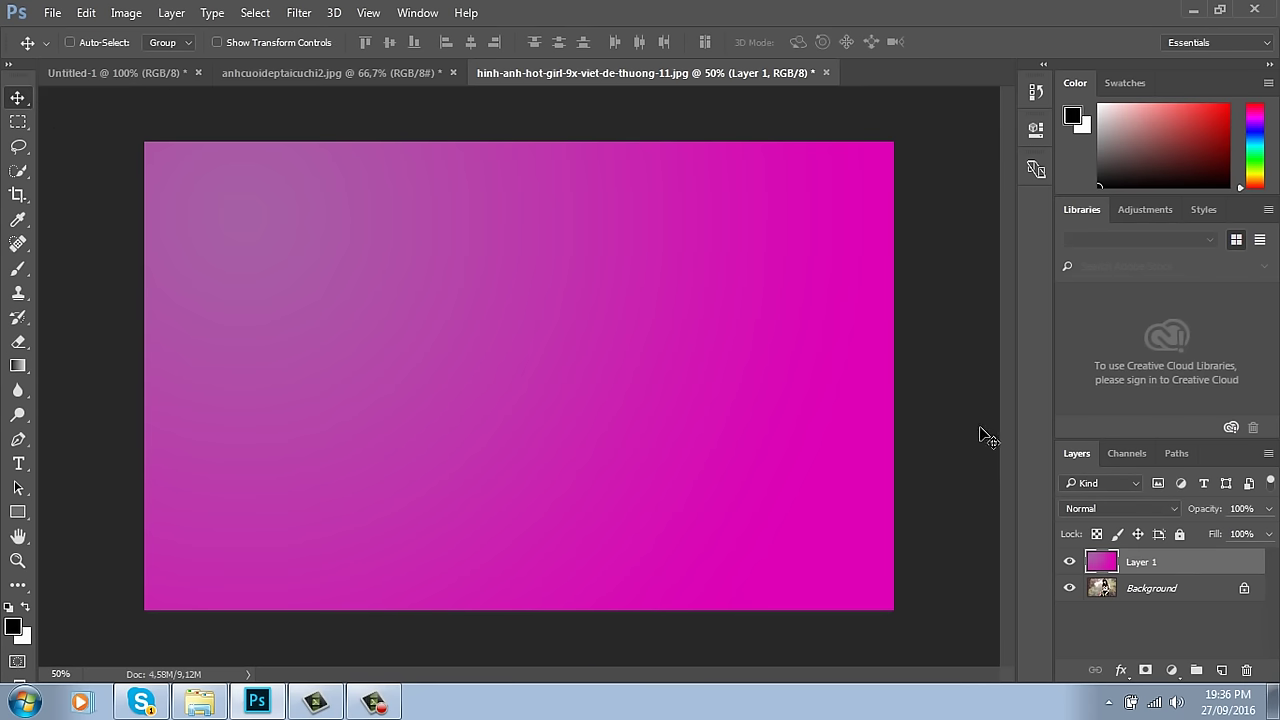
Step: Set Layer 1's blend mode to Soft Light and lower its fill to 29%
click(1155, 508)
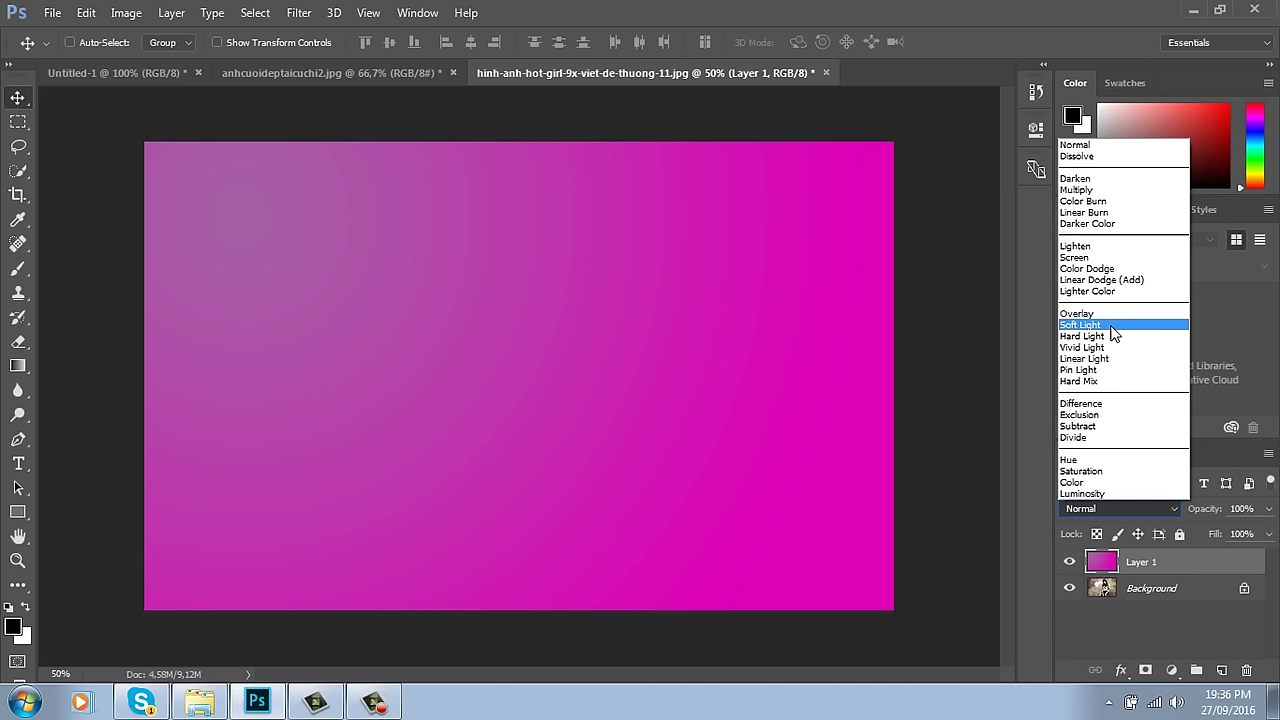
click(374, 702)
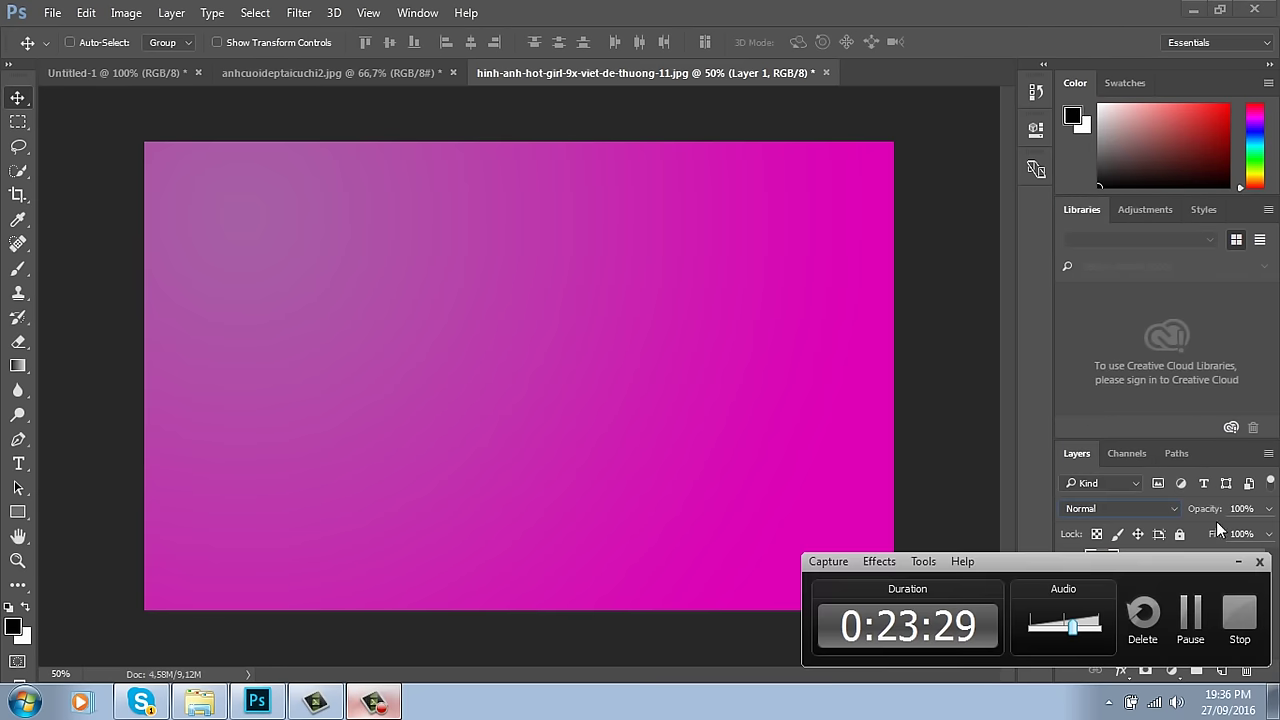
click(1210, 612)
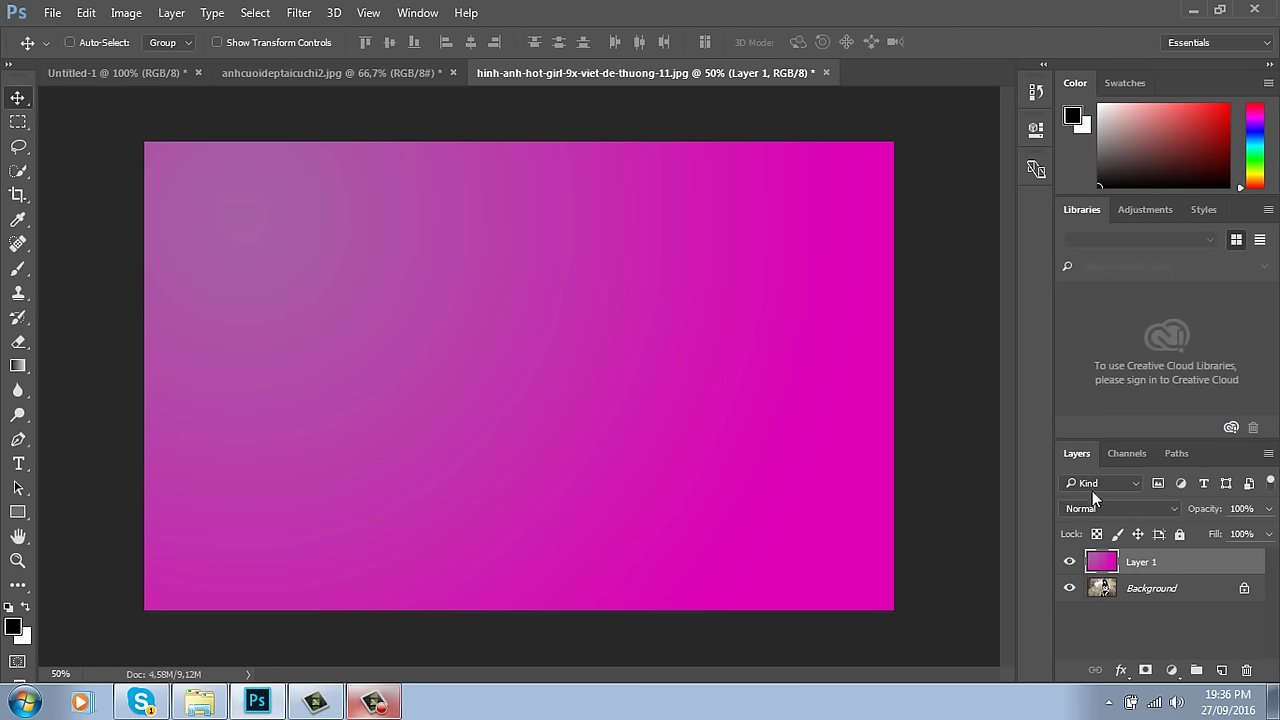
click(1155, 510)
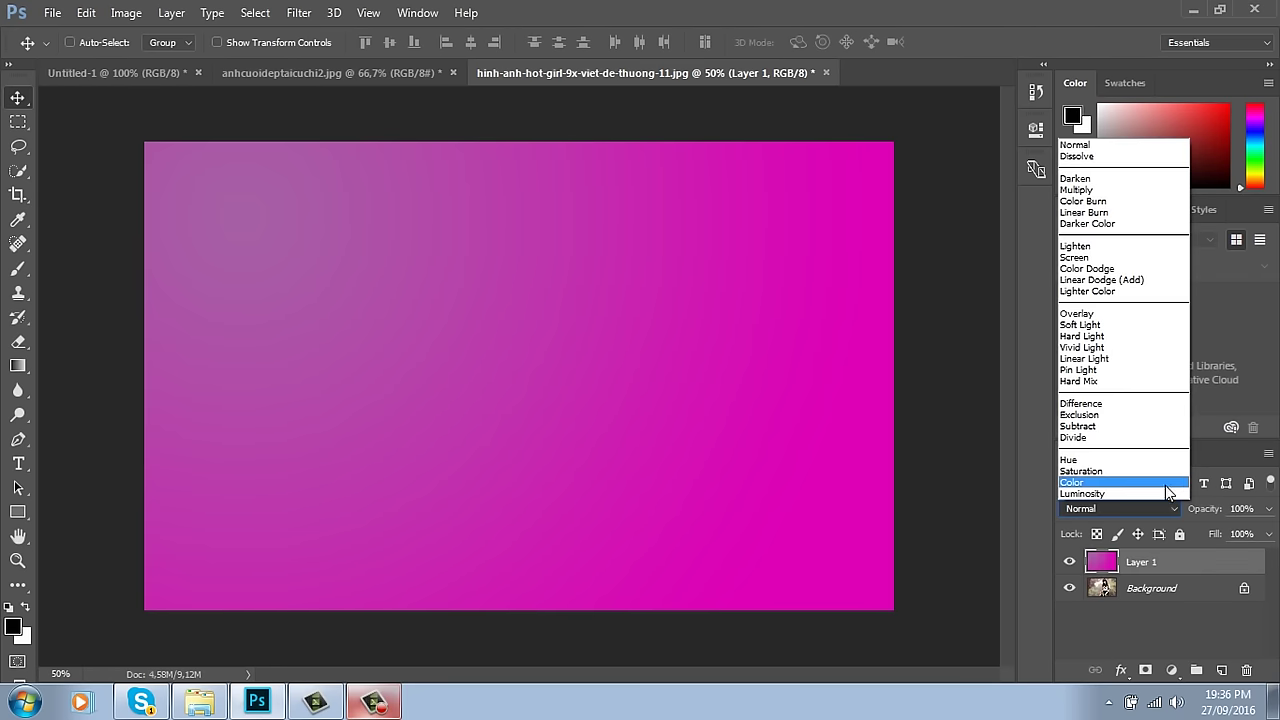
click(1123, 325)
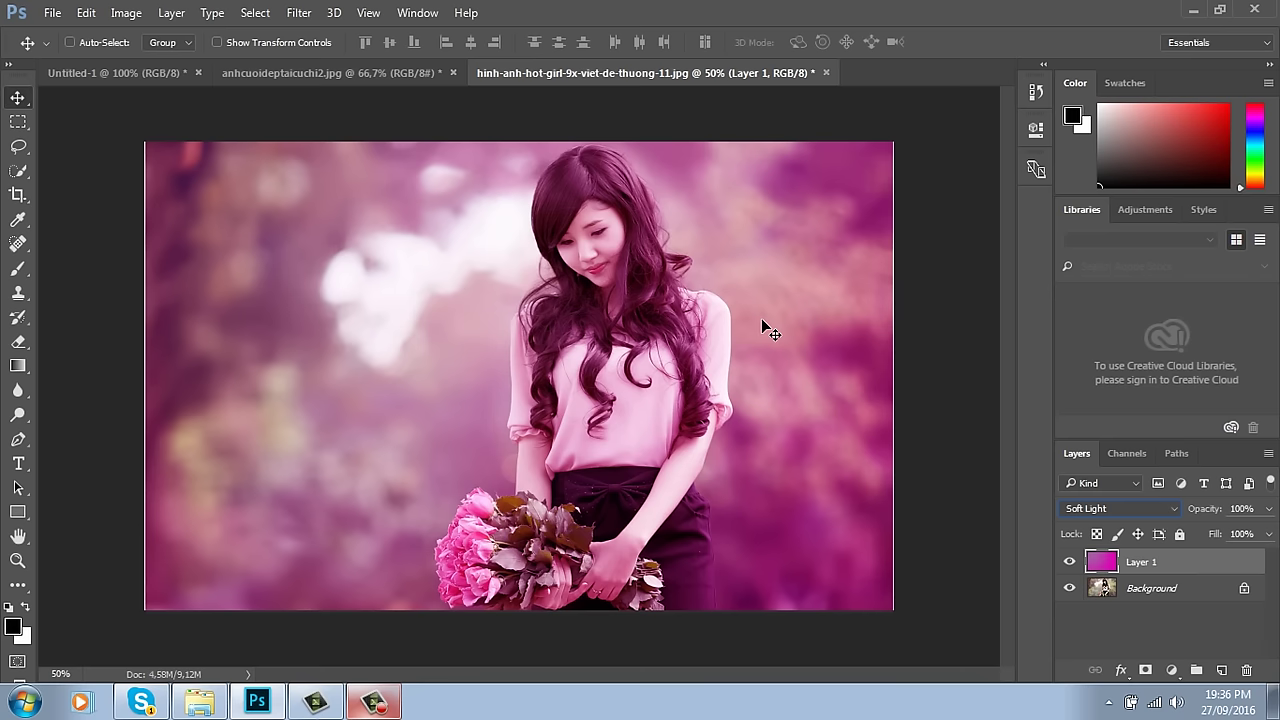
click(1268, 534)
drag(1268, 556, 1200, 558)
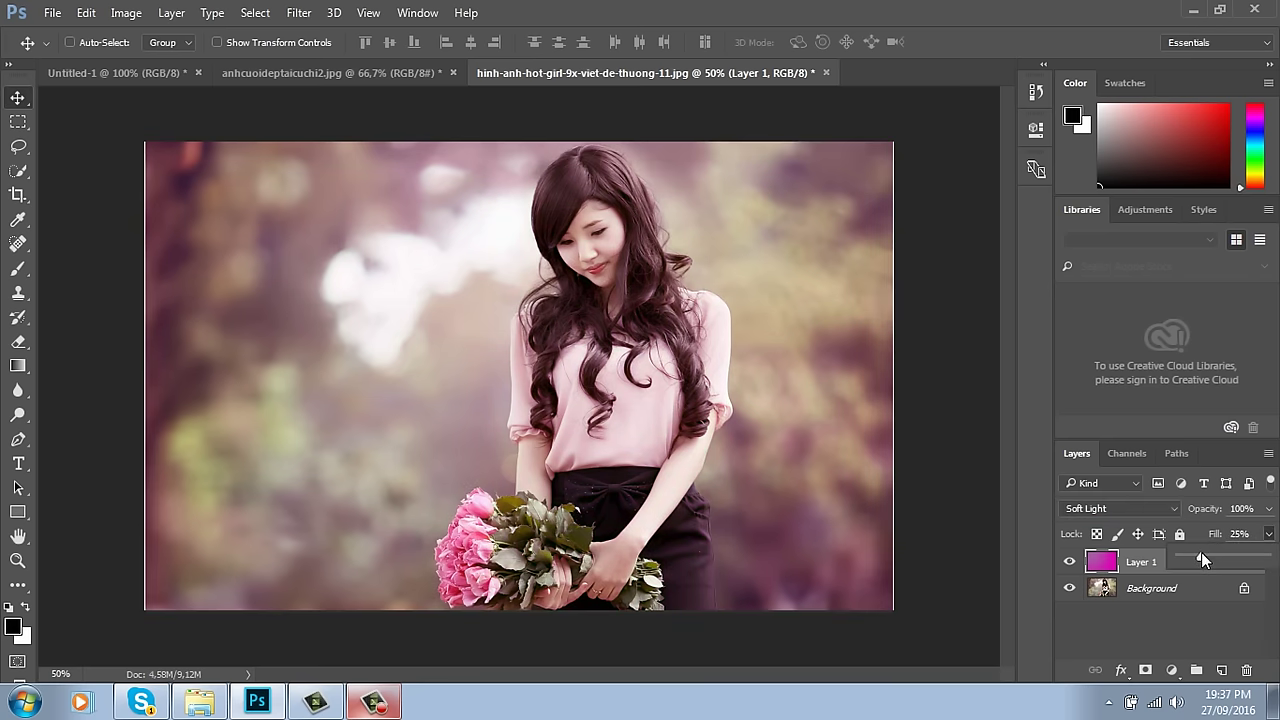
Step: Toggle Layer 1's visibility repeatedly to compare the photo with and without the magenta gradient tint
click(1071, 565)
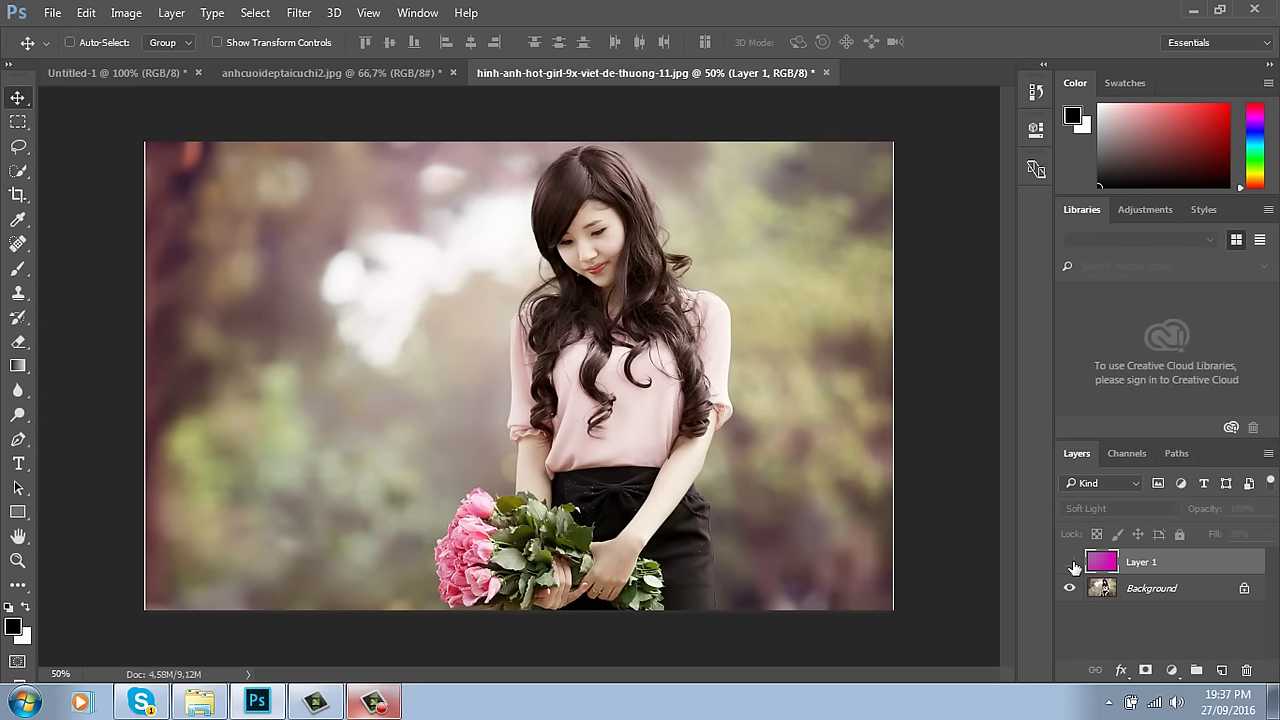
click(1071, 565)
click(1071, 565)
click(1071, 565)
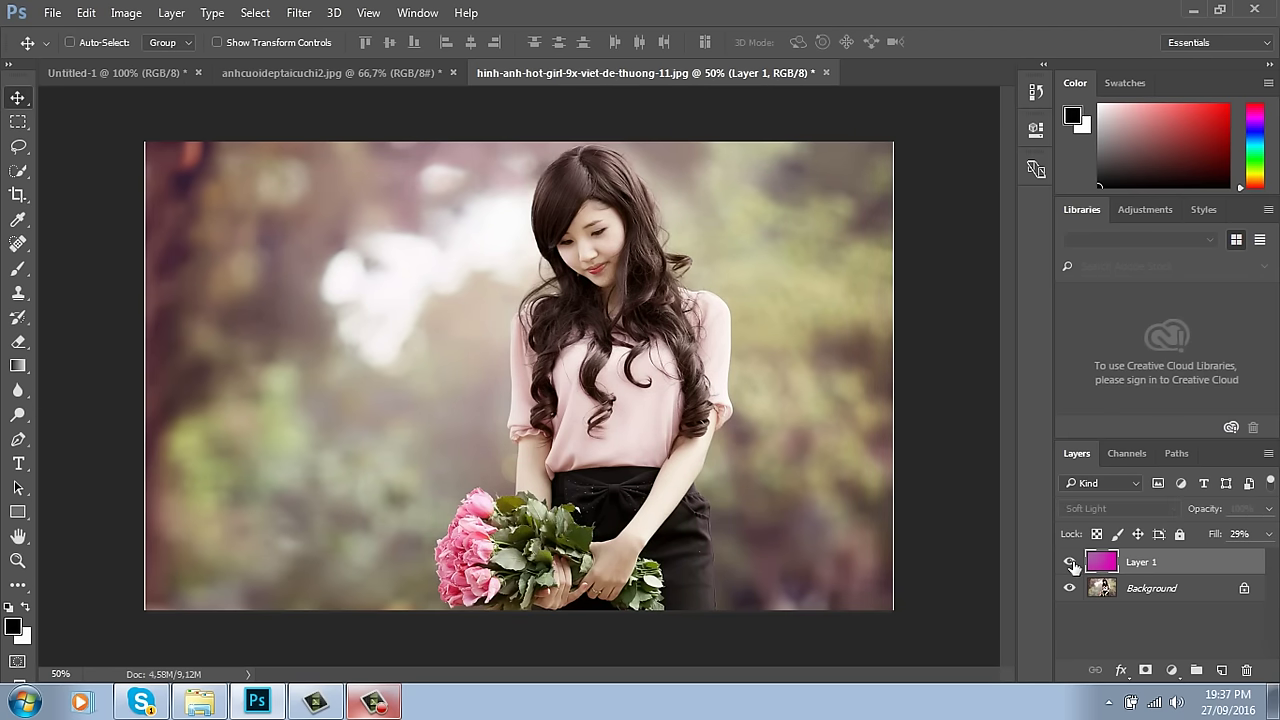
click(1071, 565)
click(1071, 565)
click(1071, 565)
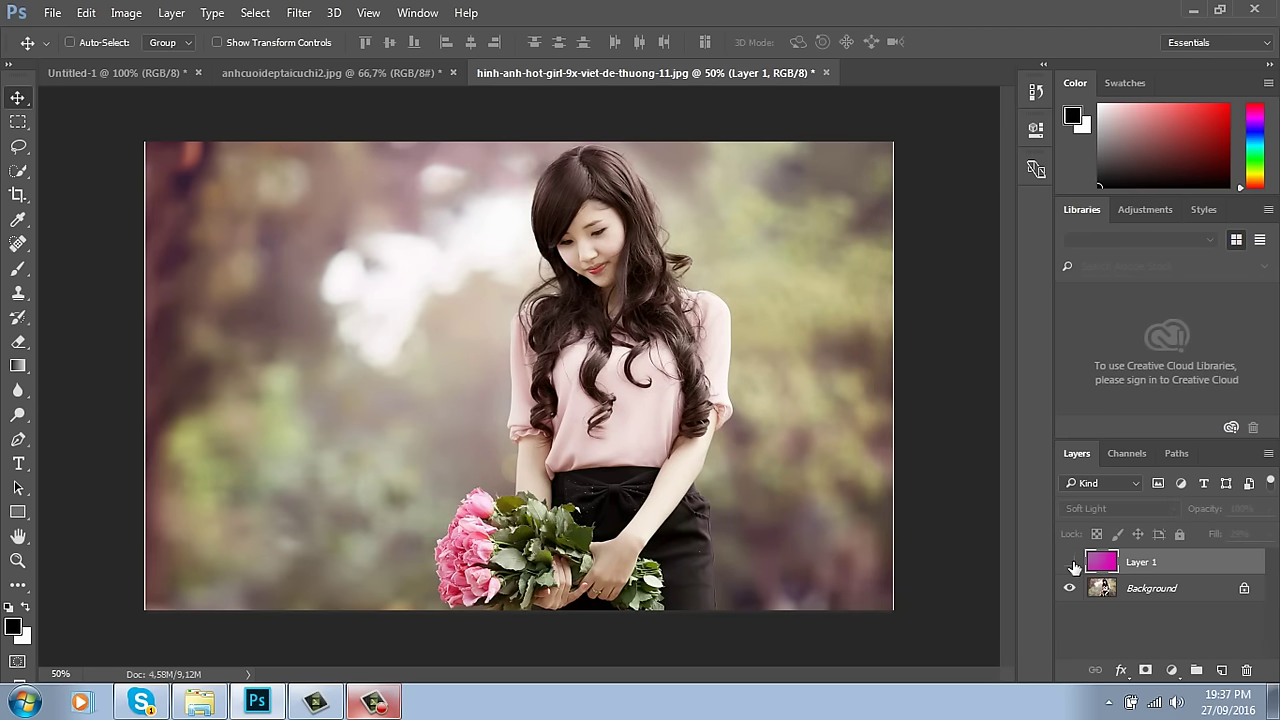
click(1071, 565)
click(1071, 565)
click(1071, 565)
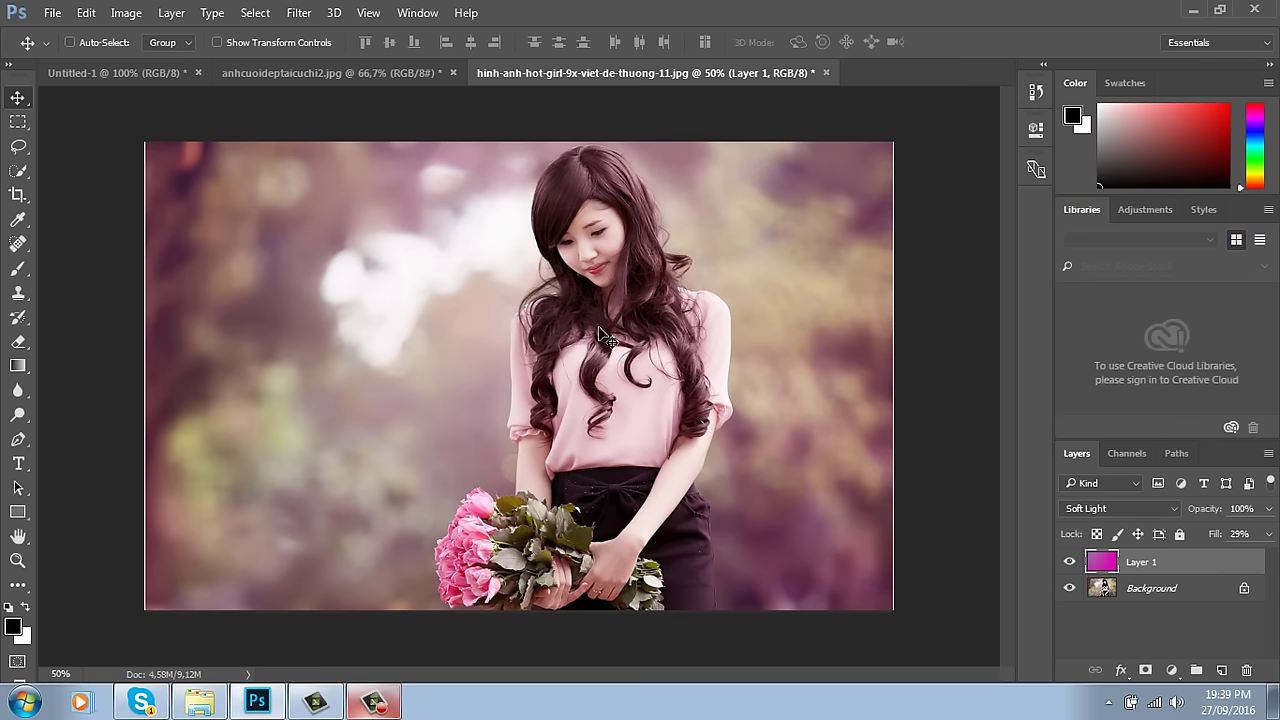
Step: Delete Layer 1 and convert the locked Background into a regular layer with the default name
key(Delete)
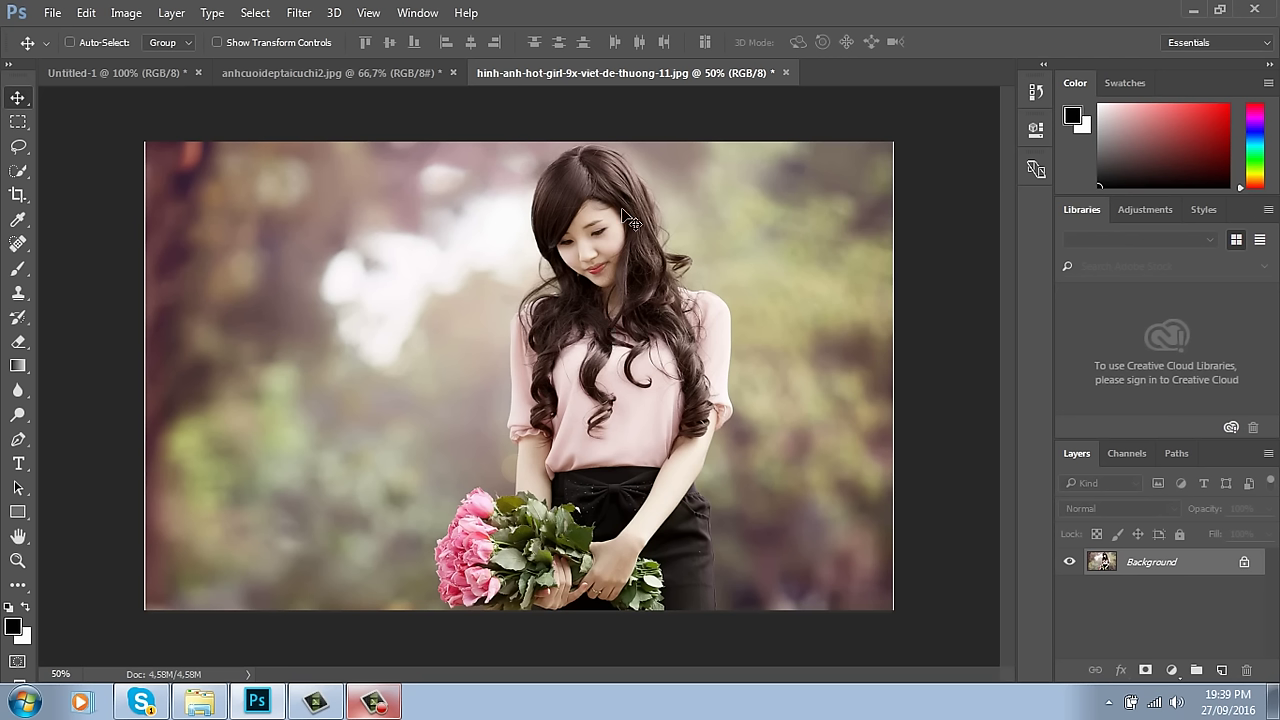
double_click(1232, 568)
key(Return)
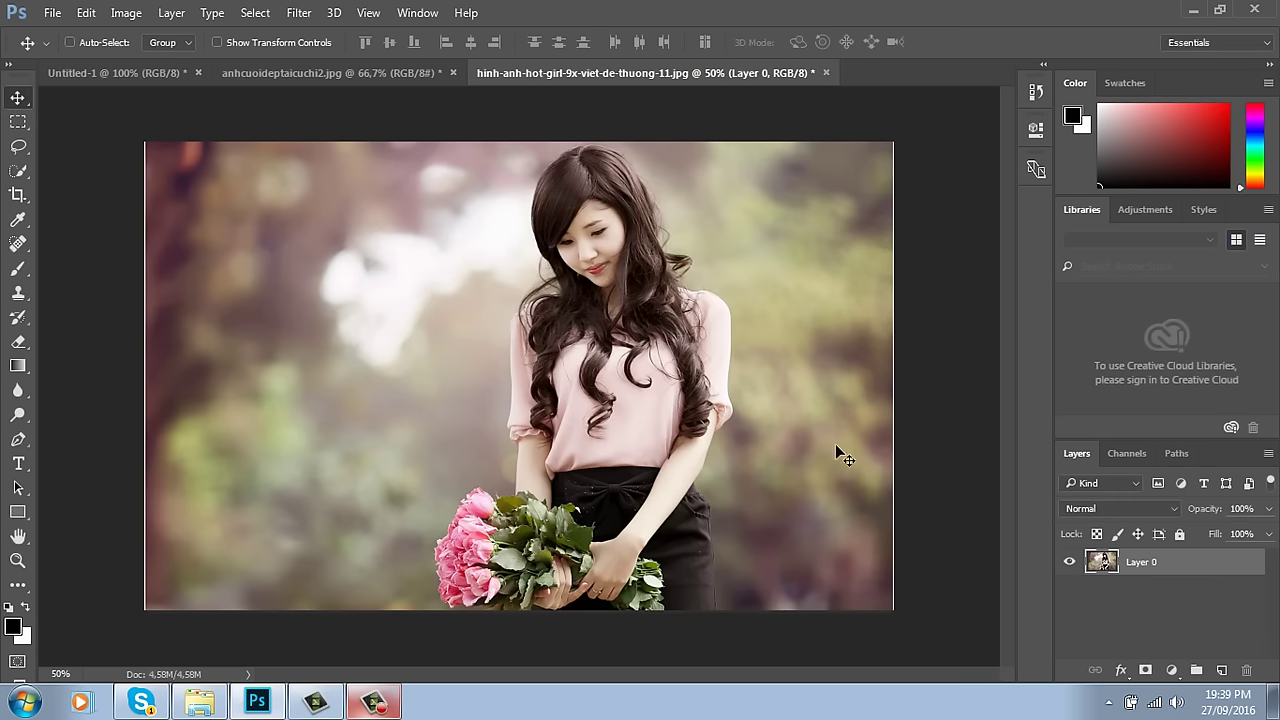
Step: Switch to the Untitled-1 document with the blue gradient
click(129, 70)
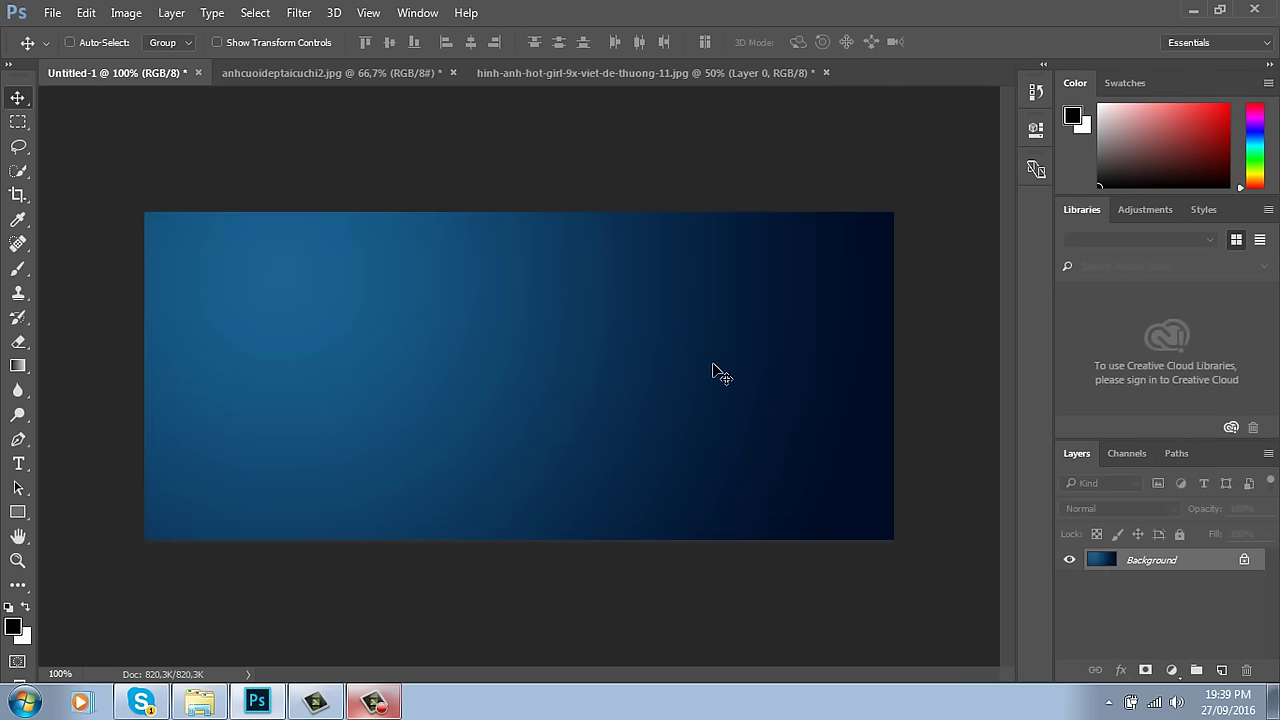
Step: Copy the portrait photo of the long-haired woman into the Untitled-1 document as a new layer above the blue gradient
click(383, 74)
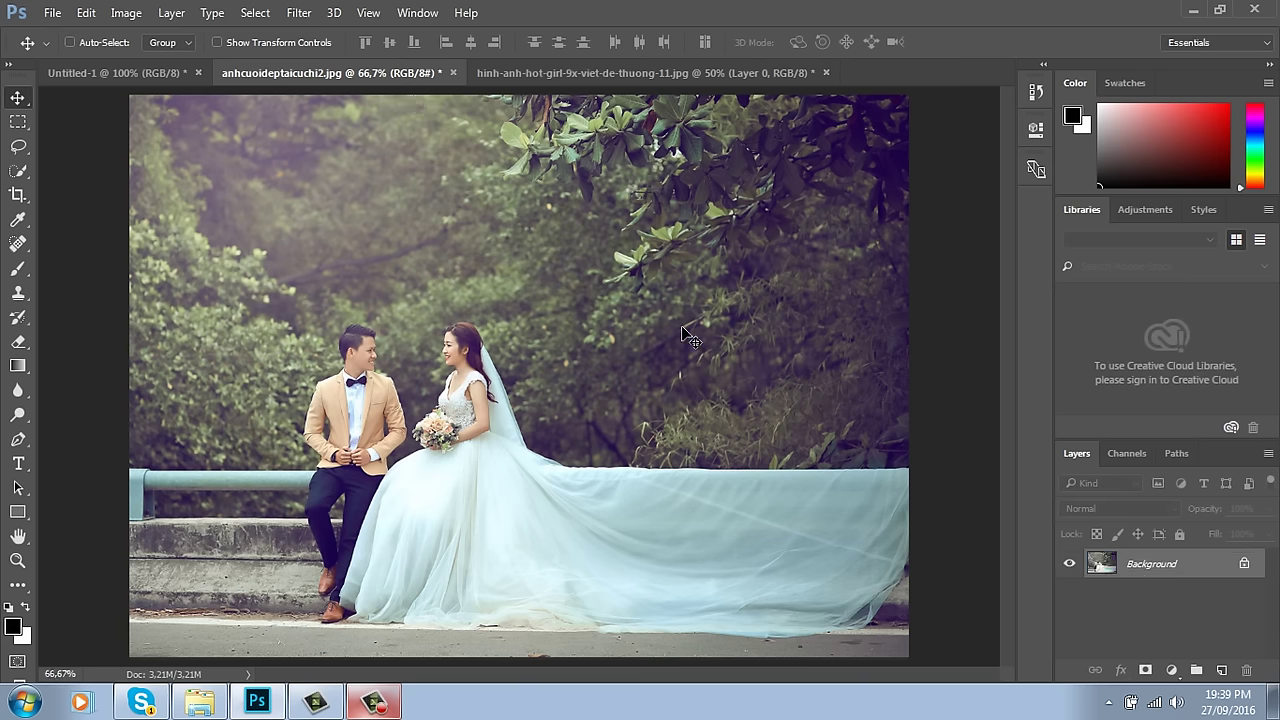
drag(576, 476, 451, 305)
drag(515, 252, 628, 342)
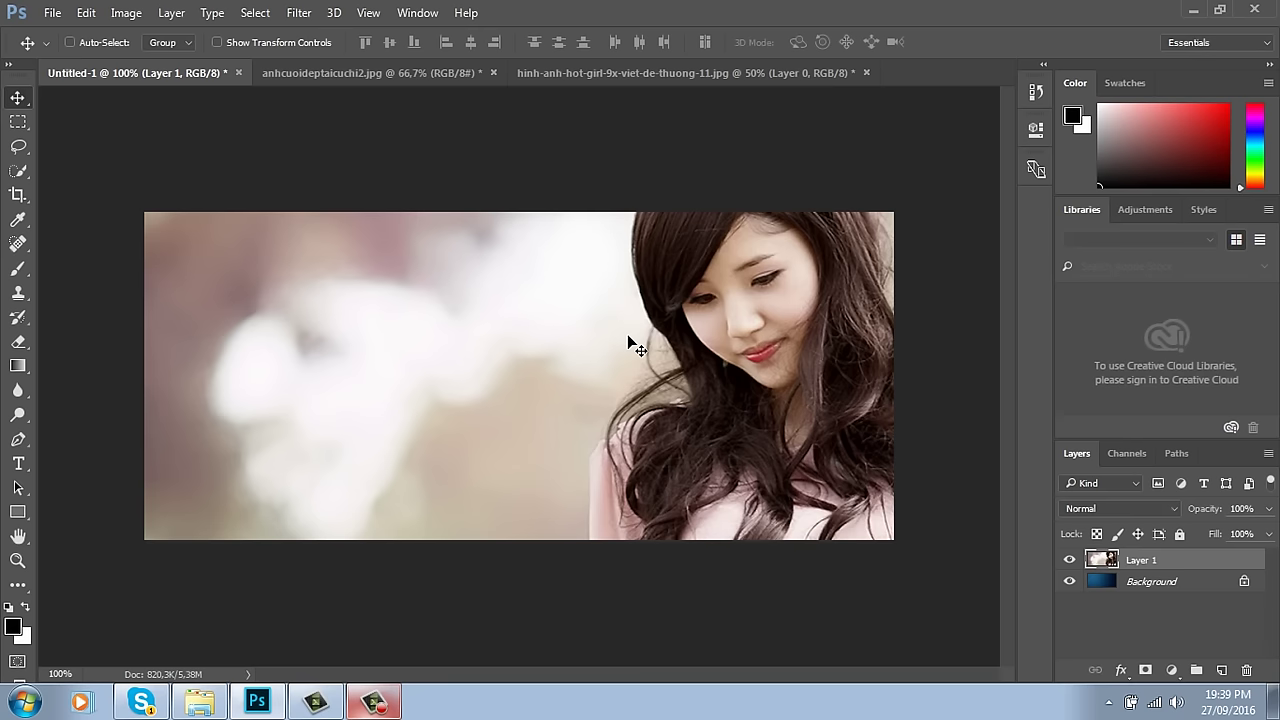
Step: Scale the portrait layer to 39.50% proportionally and place it over the right side of the blue canvas
key(ctrl+minus)
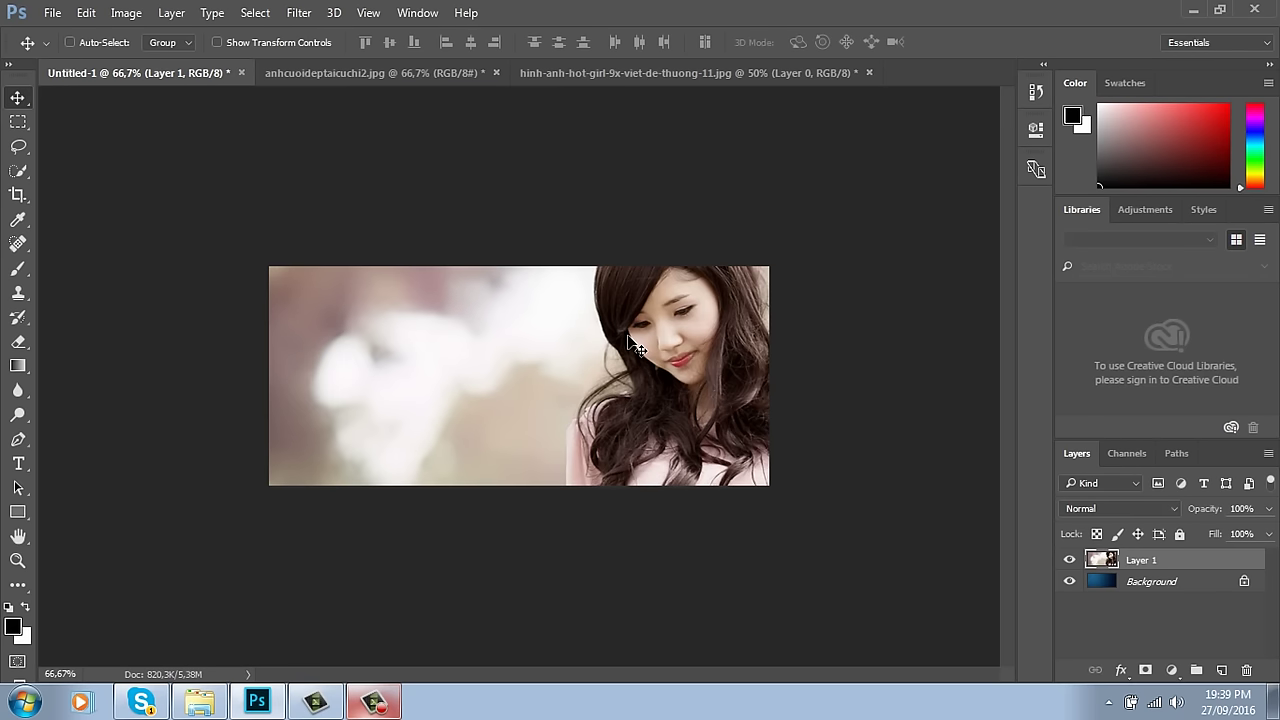
key(ctrl+t)
drag(83, 193, 420, 306)
drag(737, 517, 805, 343)
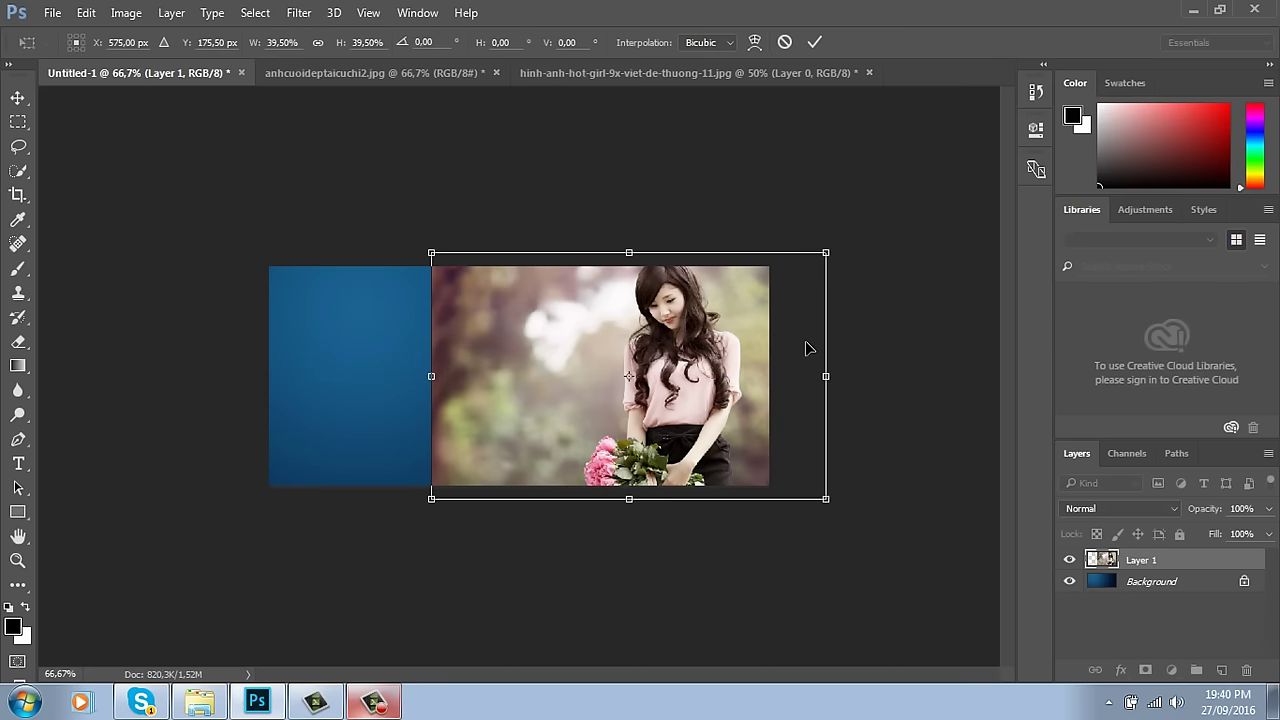
key(Return)
key(ctrl+plus)
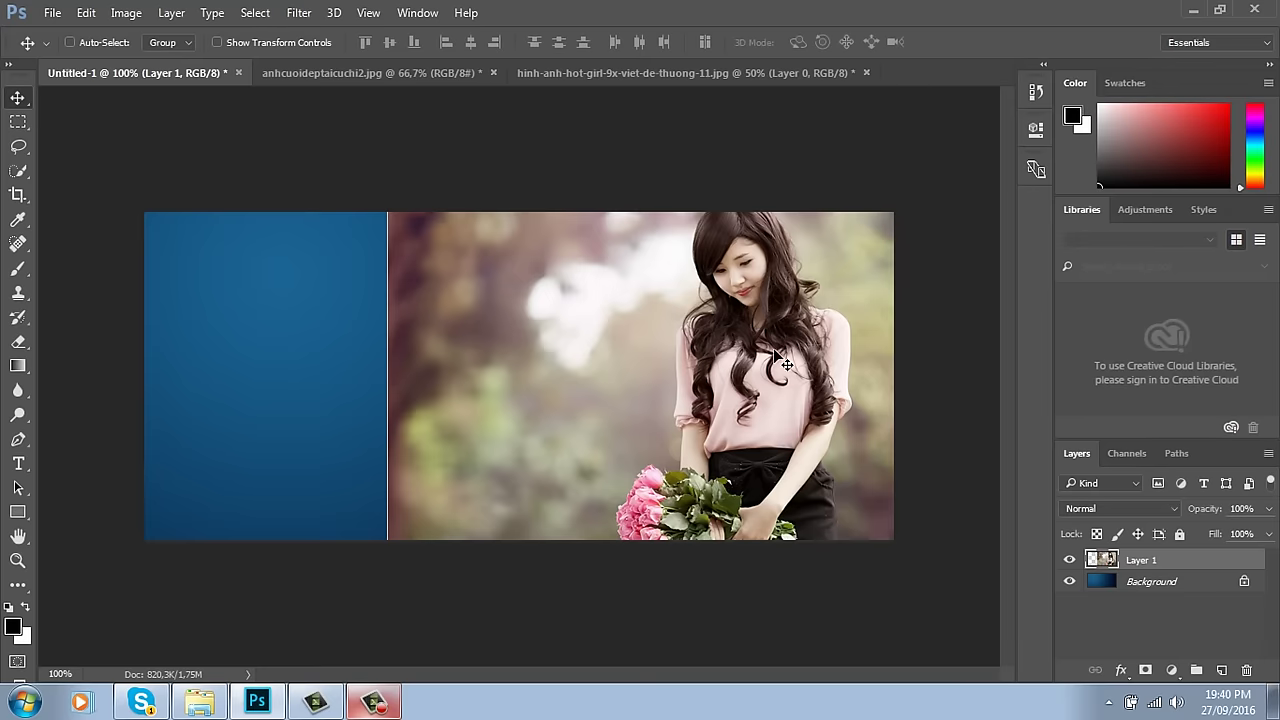
Step: Move the portrait to the canvas's left side, flip it horizontally and position it at about X 226 px, Y 160.5 px
drag(773, 348, 337, 350)
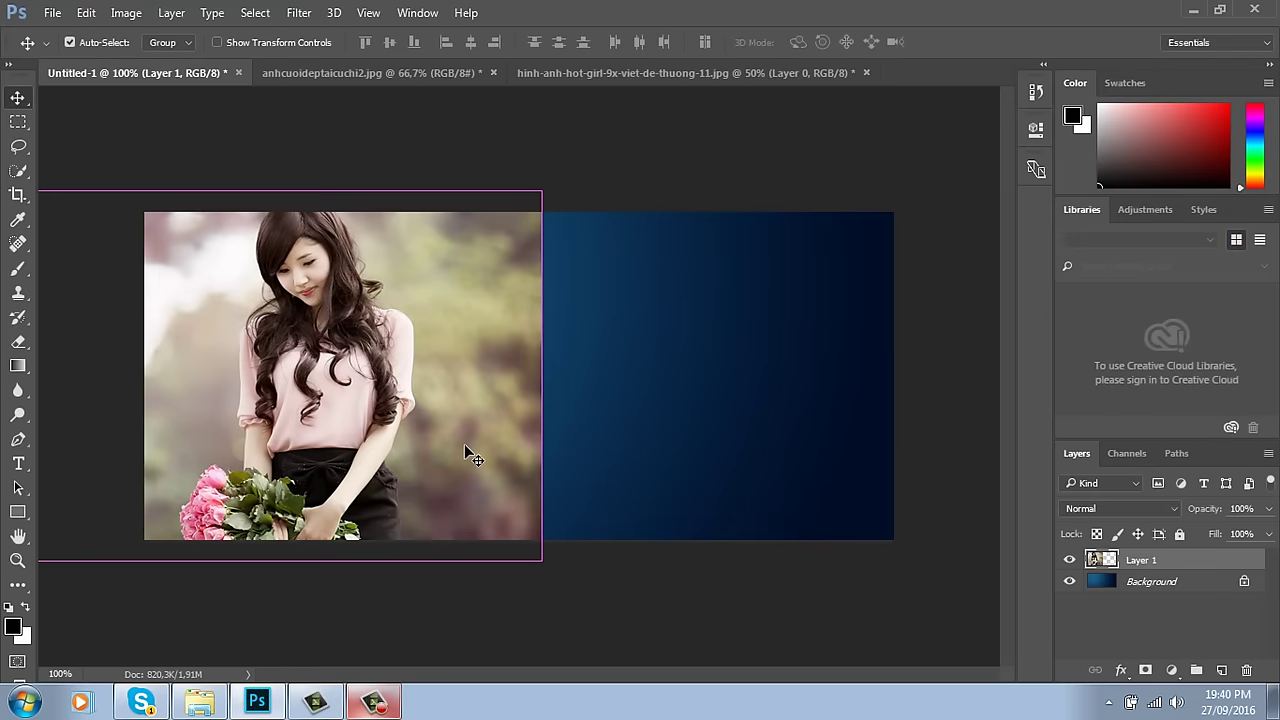
key(ctrl+t)
right_click(452, 317)
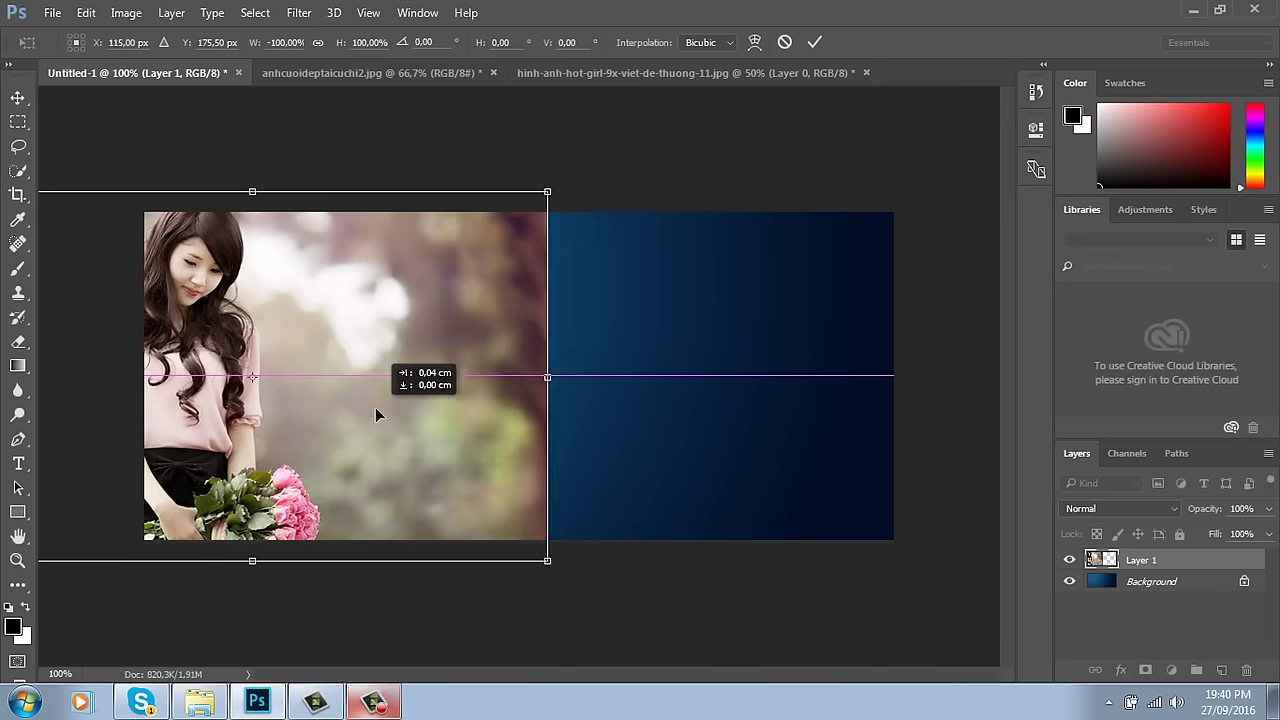
drag(374, 414, 455, 393)
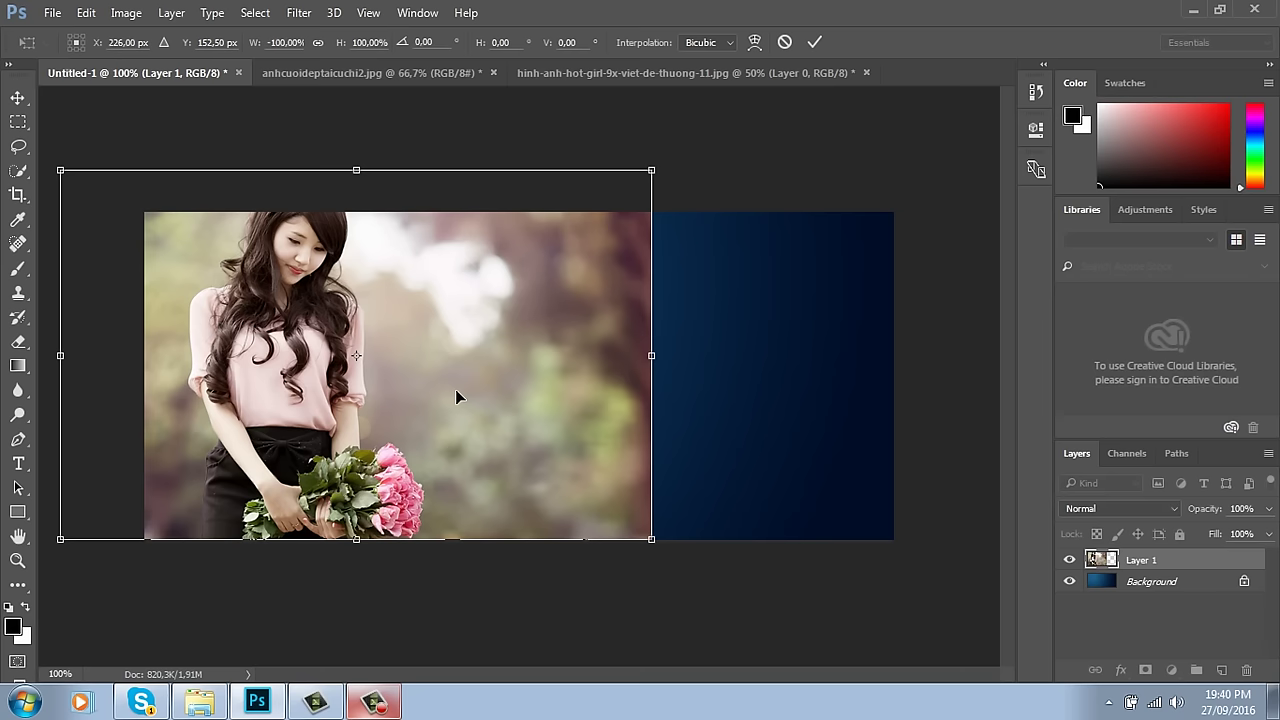
drag(454, 377, 449, 405)
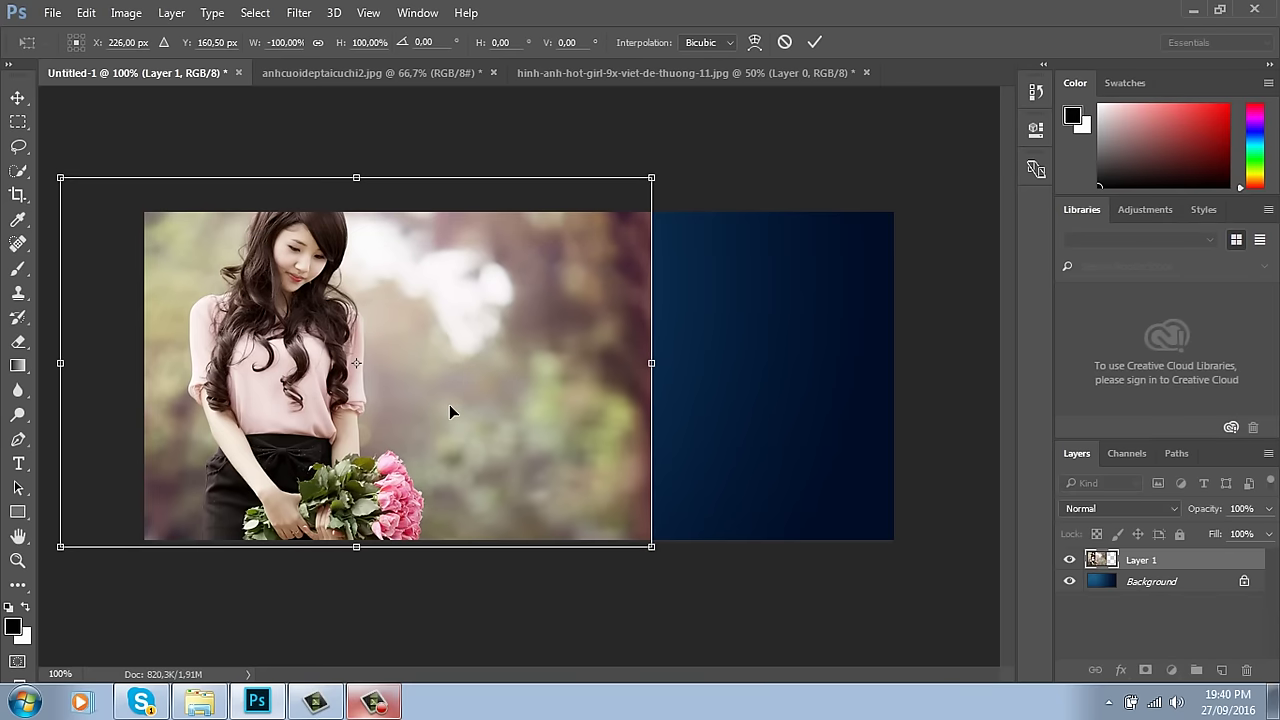
key(Return)
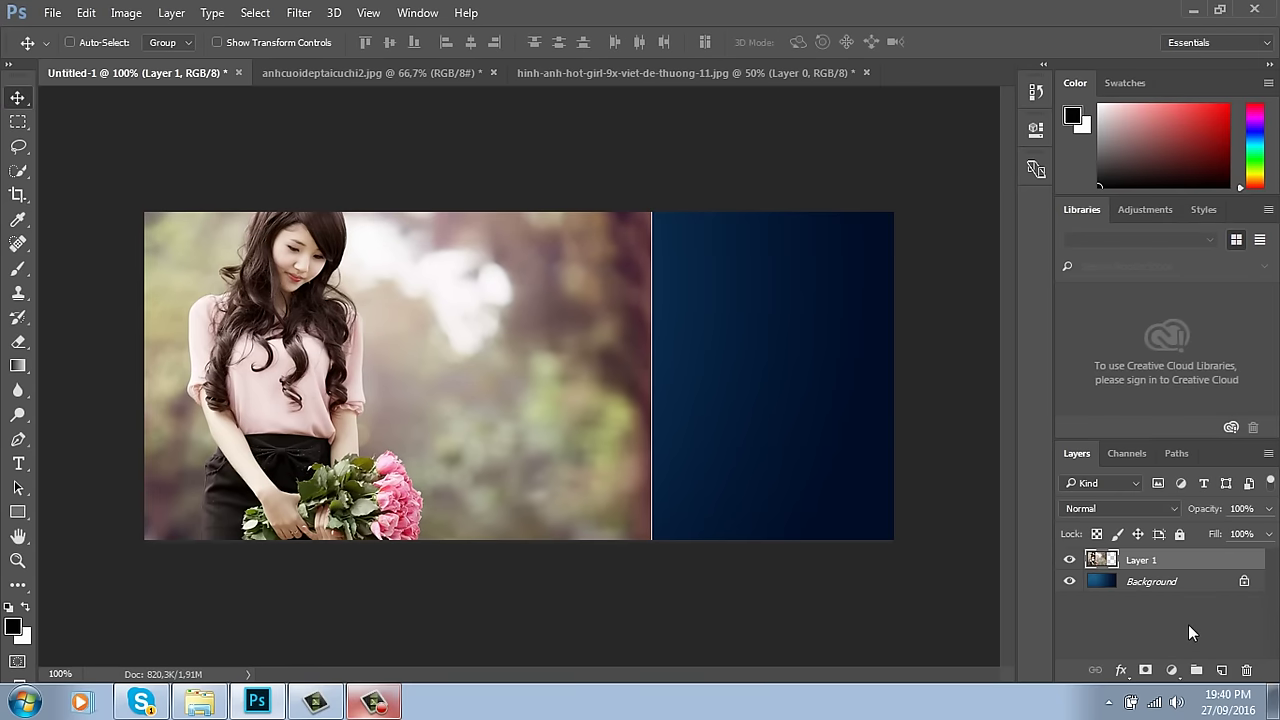
Step: Try a white mask and a black hide-all mask on Layer 1, removing each one again
right_click(1140, 560)
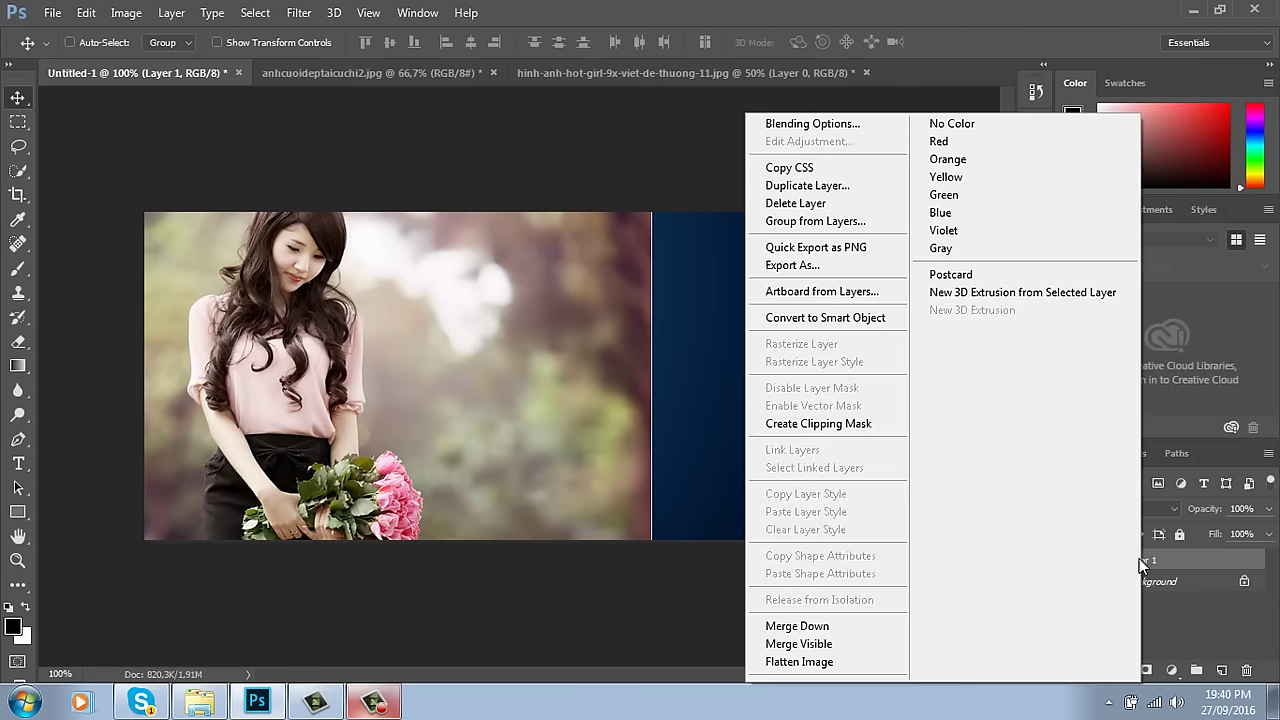
click(884, 318)
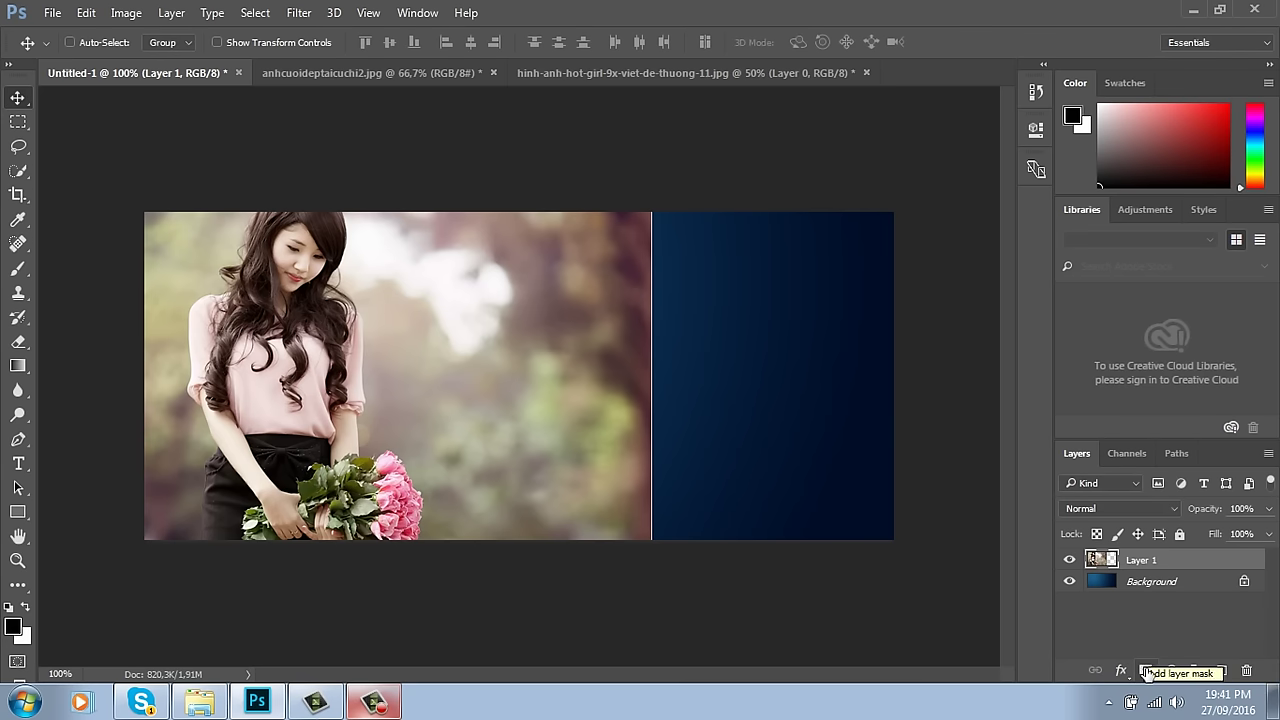
click(1146, 671)
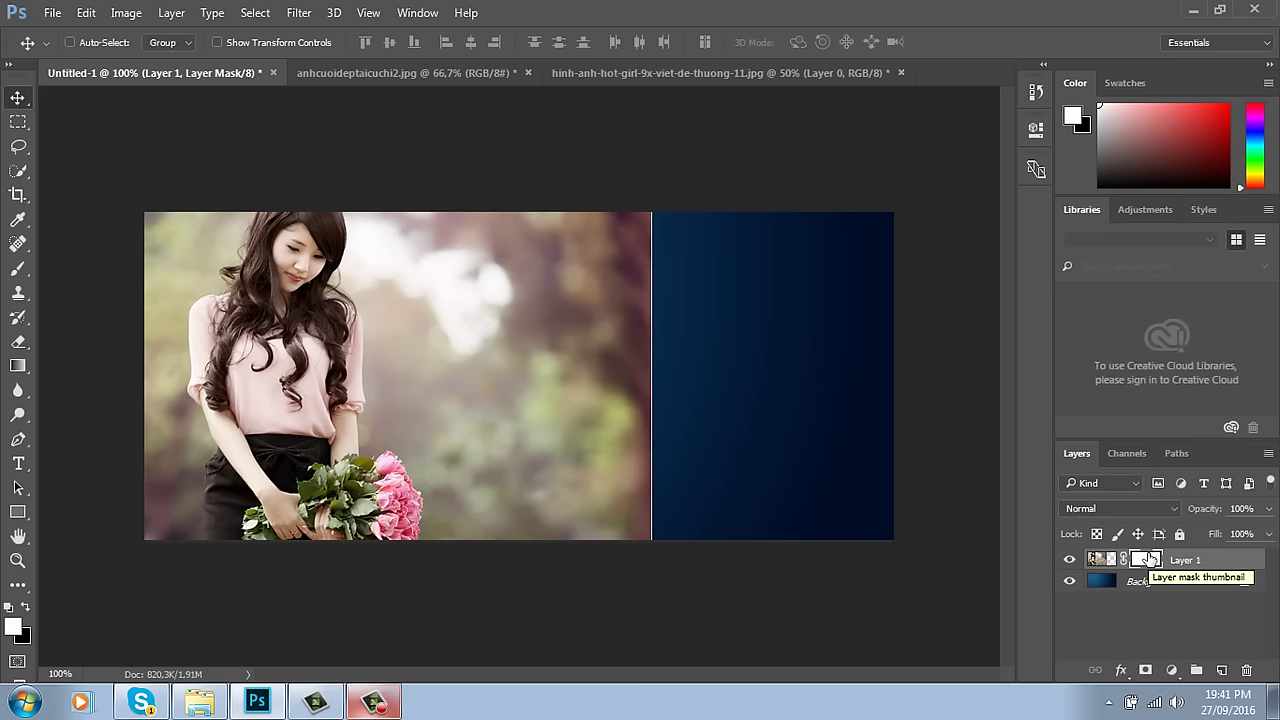
key(ctrl+z)
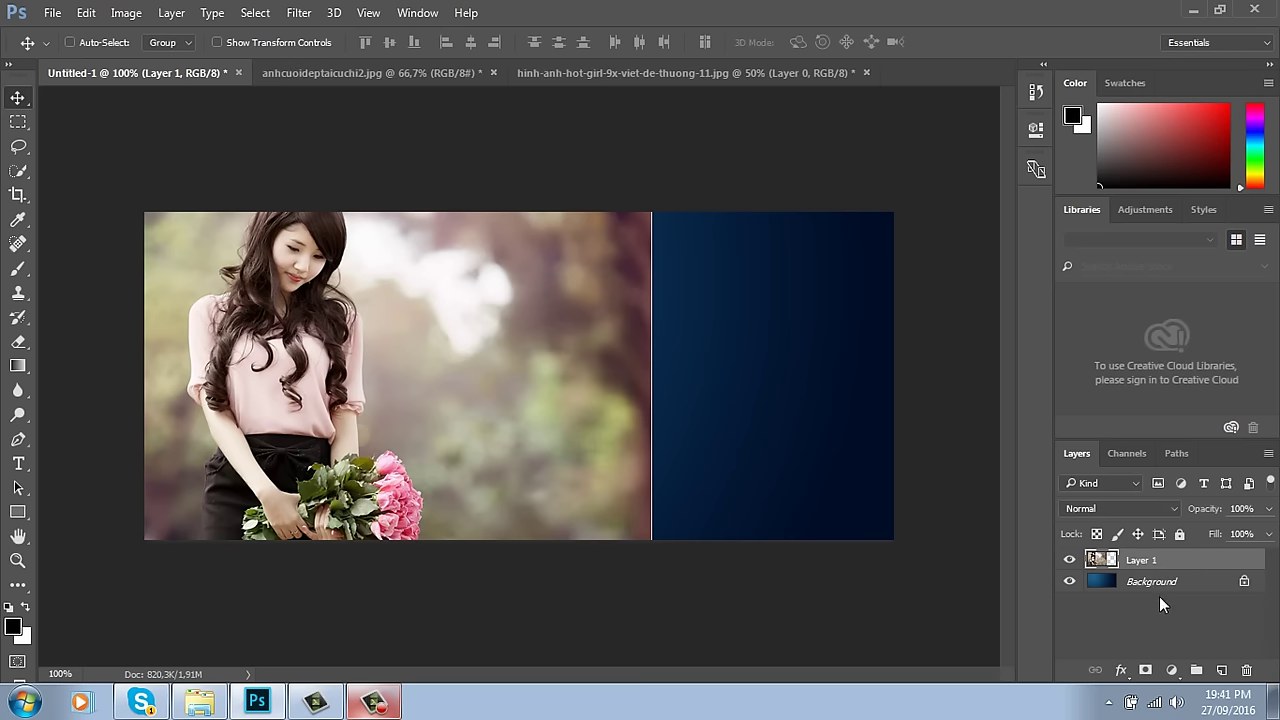
alt+click(1146, 671)
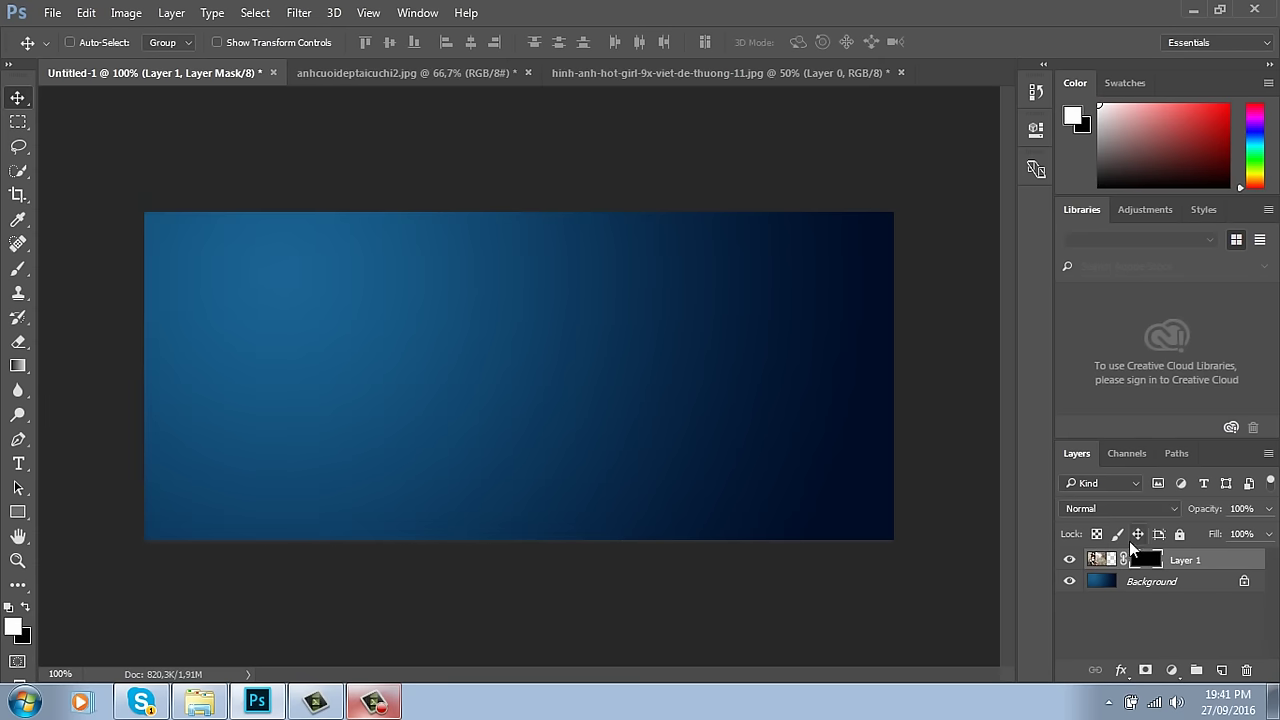
key(ctrl+z)
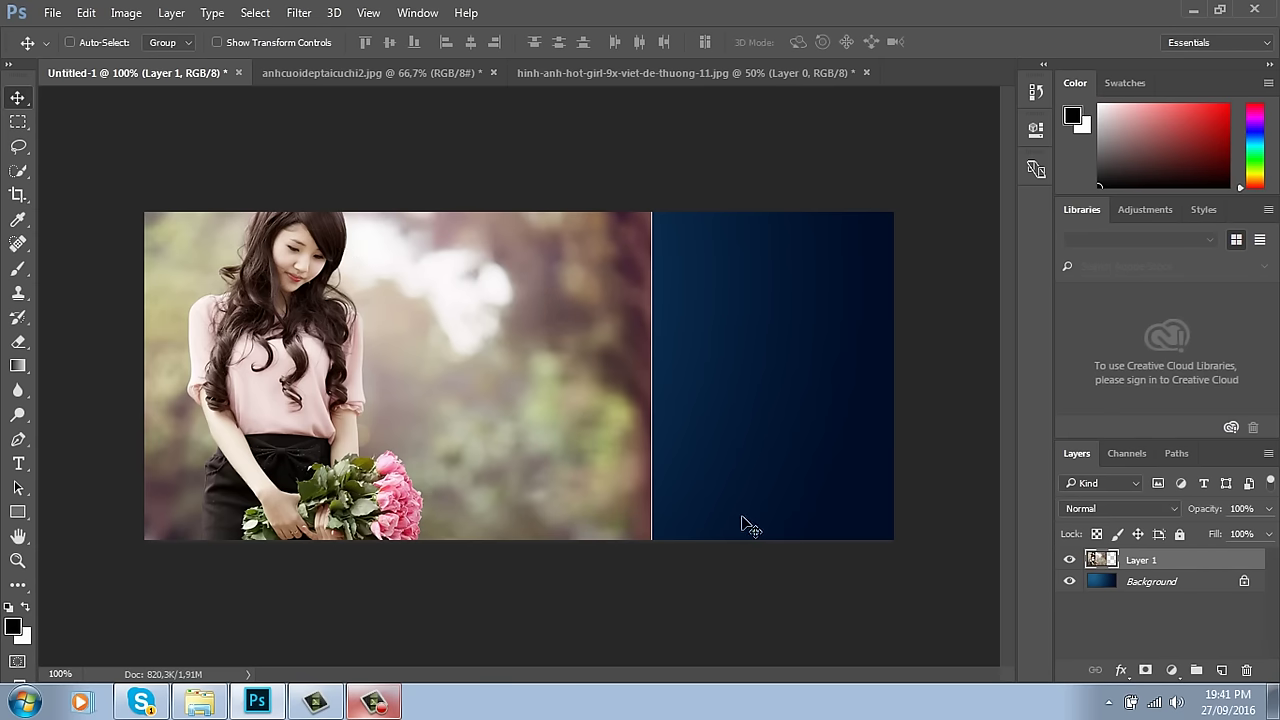
click(1146, 671)
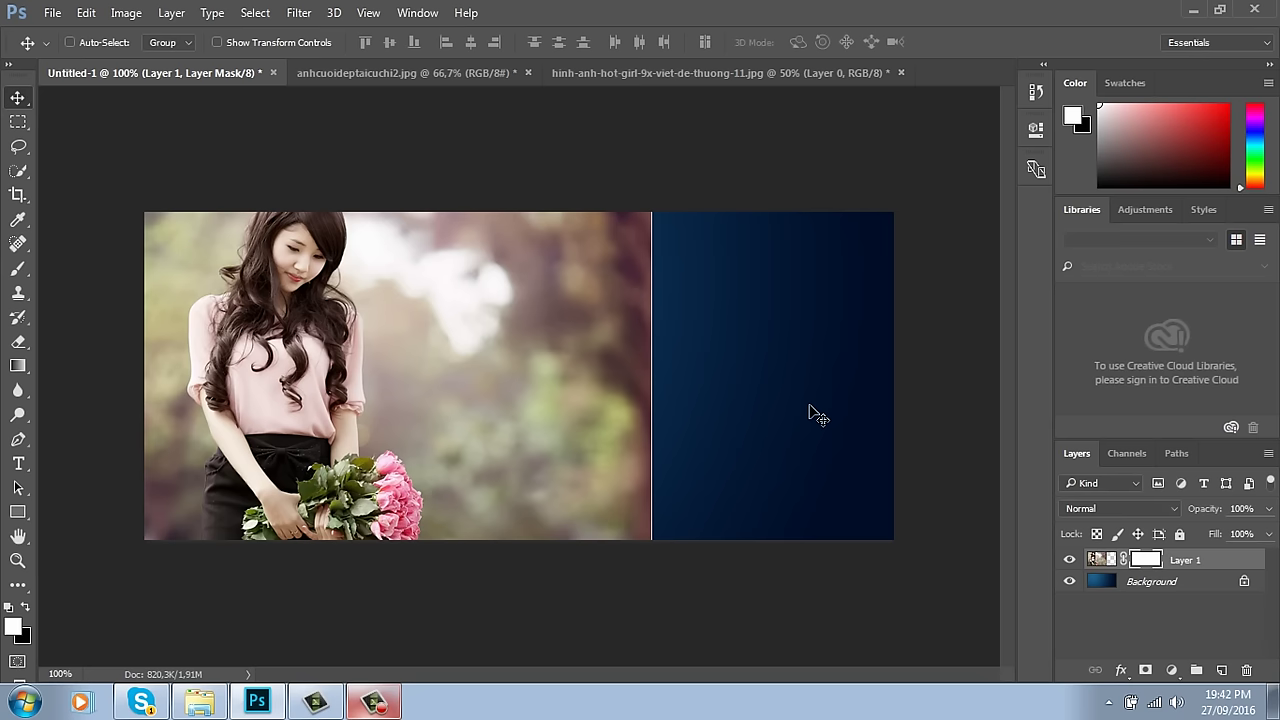
key(Delete)
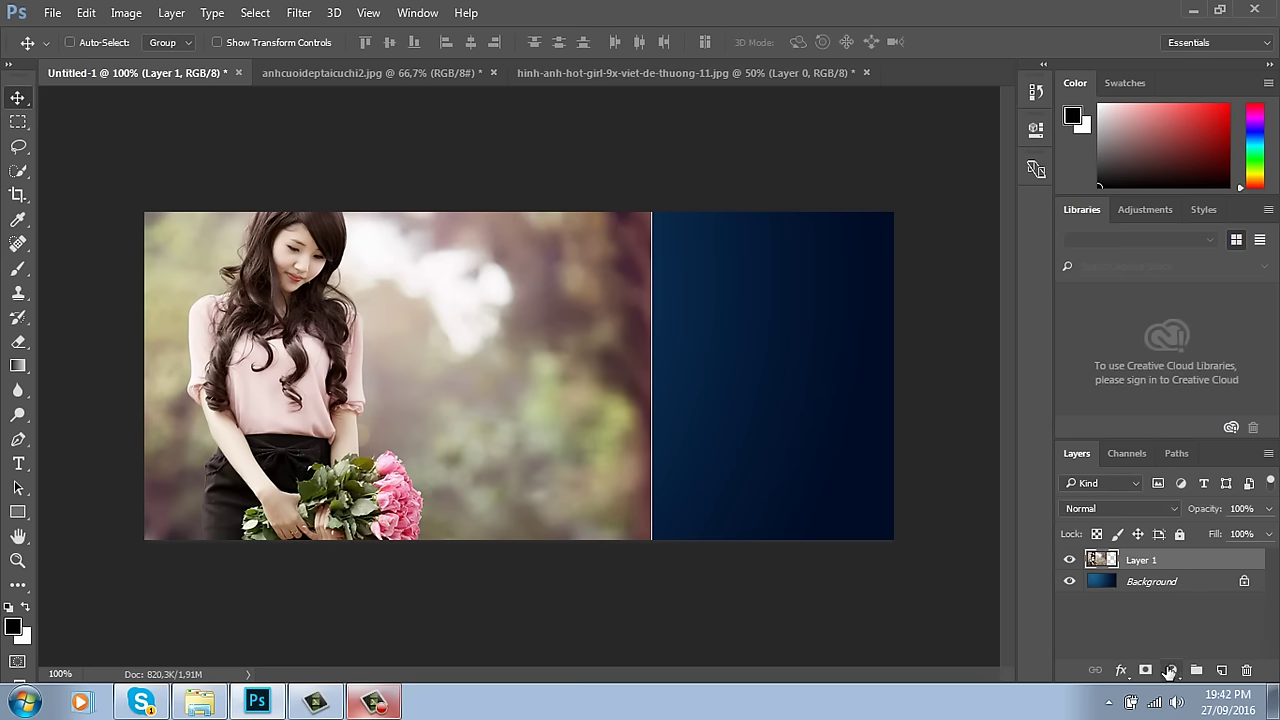
Step: Add a black mask to Layer 1, invert it repeatedly to compare hiding and revealing the photo, and delete the mask
alt+click(1145, 670)
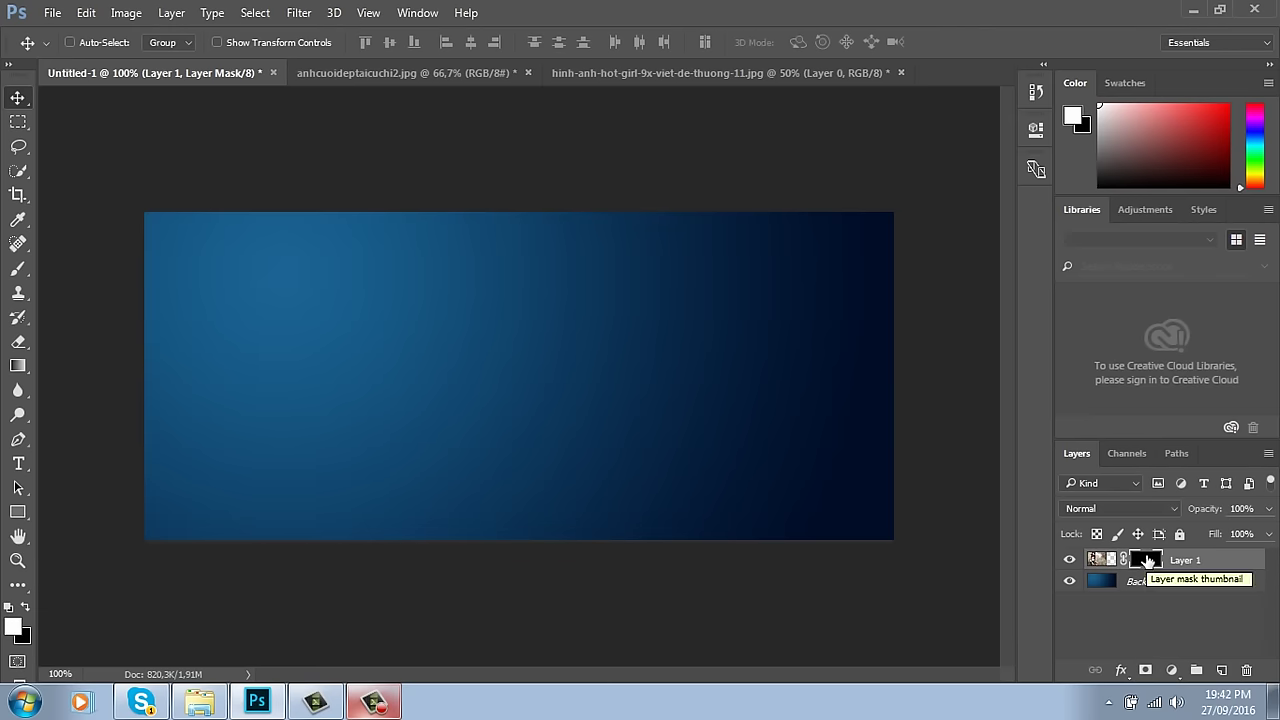
key(ctrl+i)
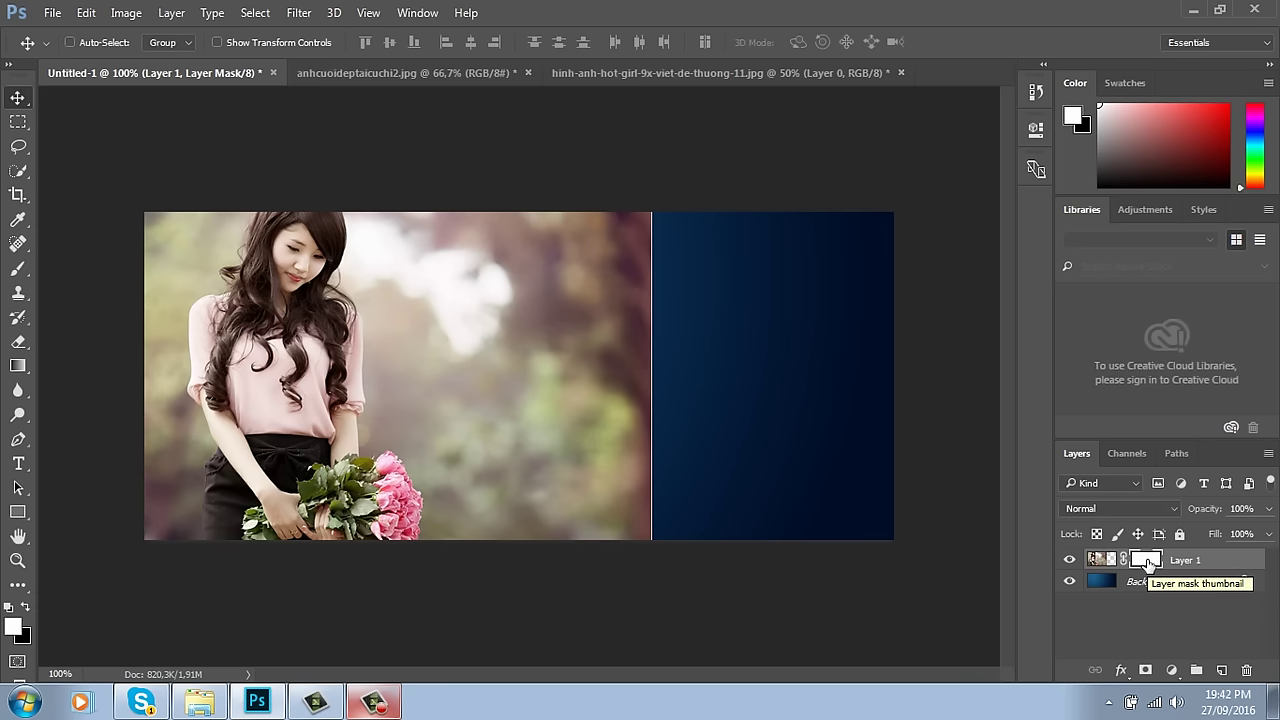
drag(1147, 564, 1150, 565)
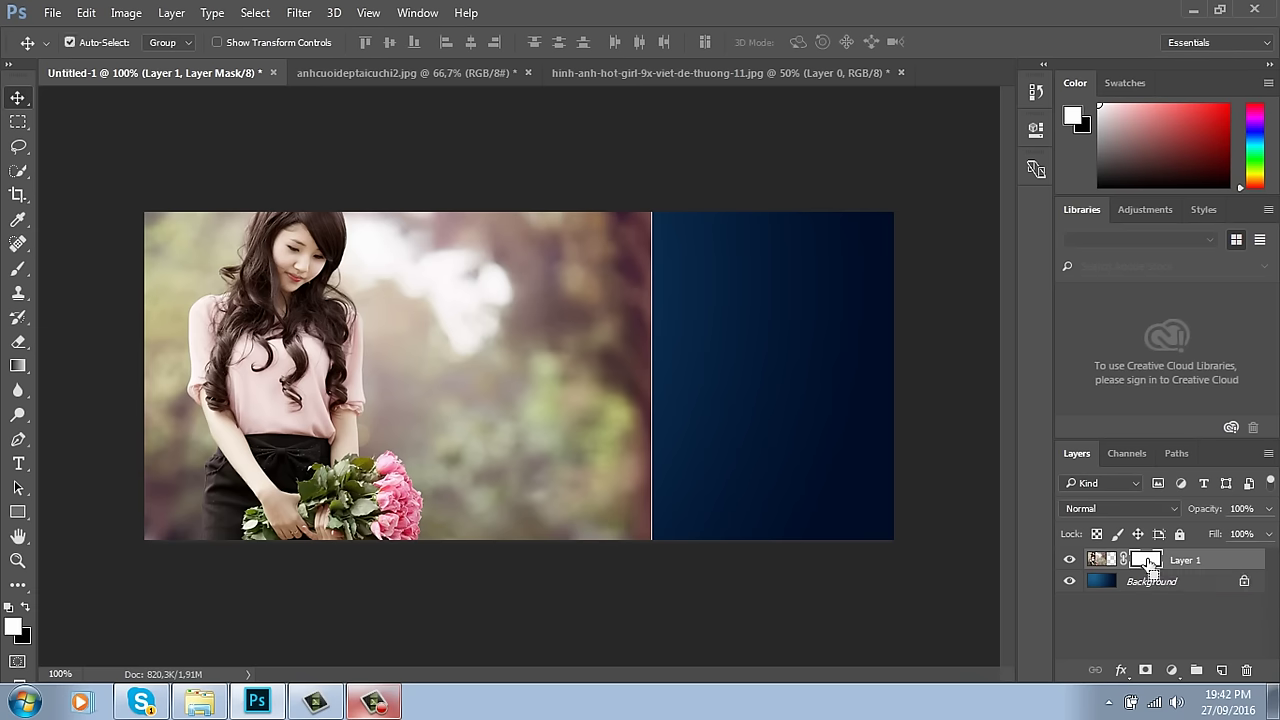
key(ctrl+i)
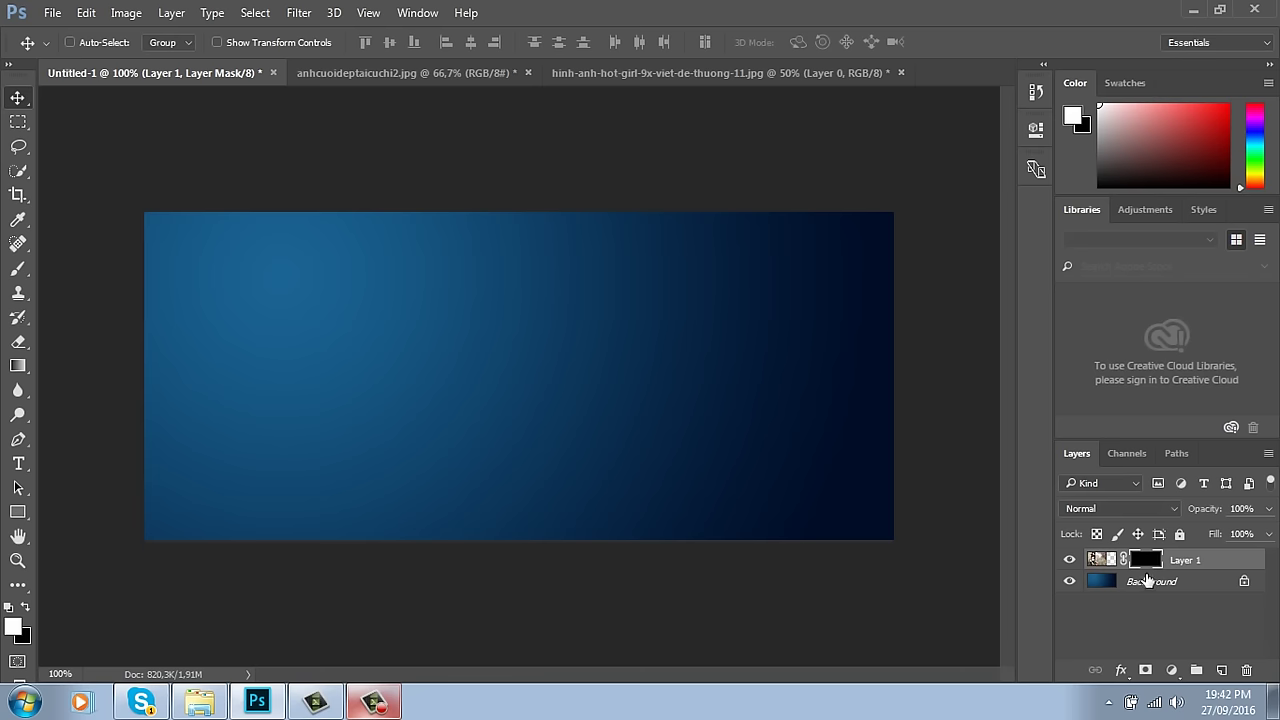
key(ctrl+i)
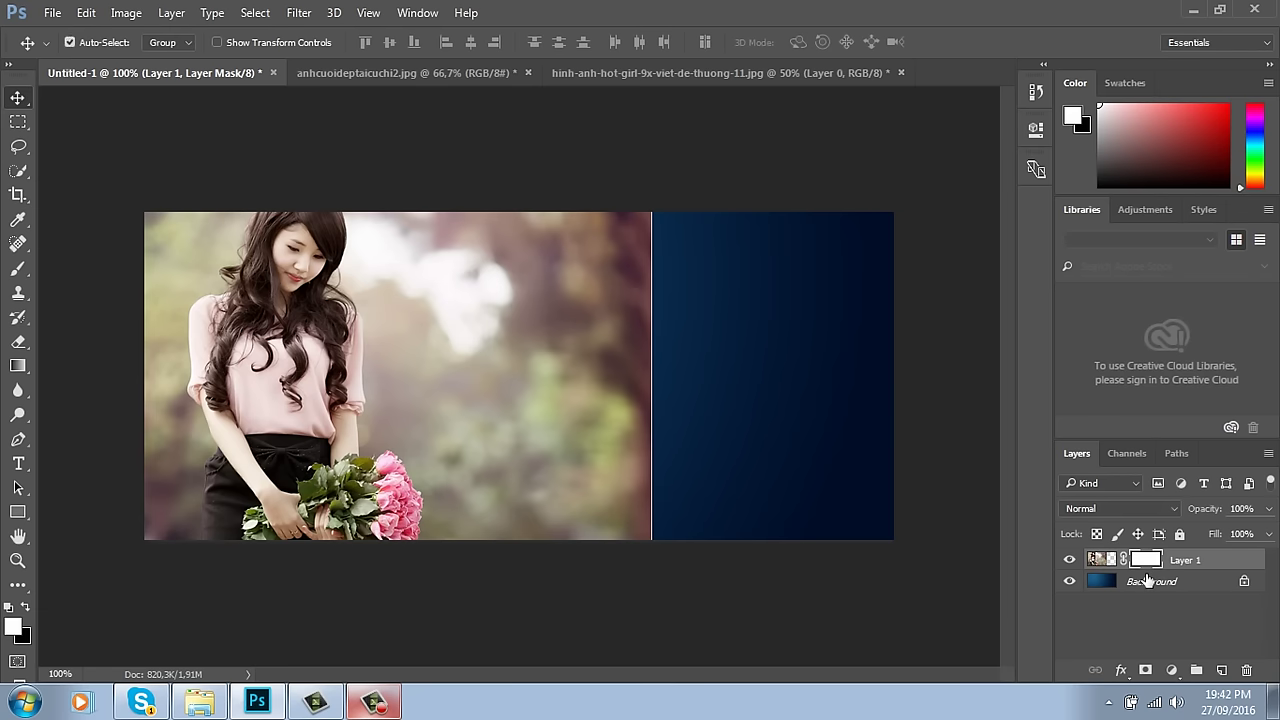
key(ctrl+i)
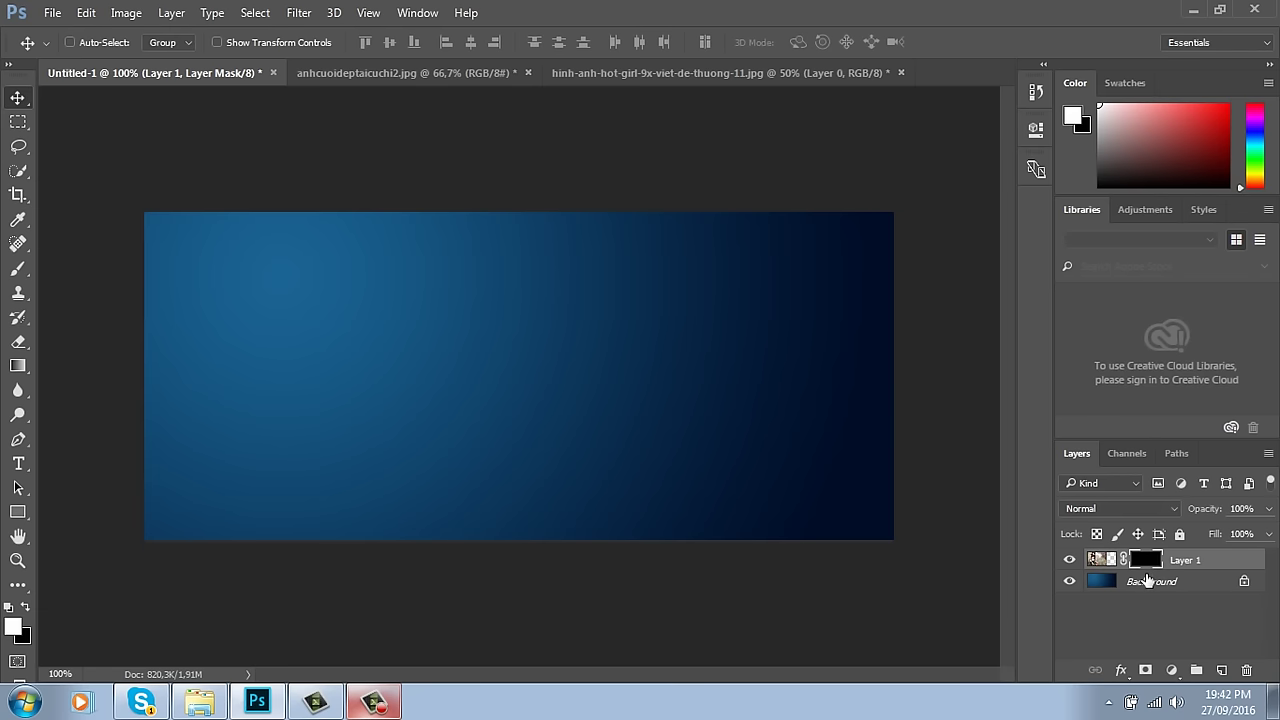
key(ctrl+i)
key(ctrl+i)
key(ctrl+i)
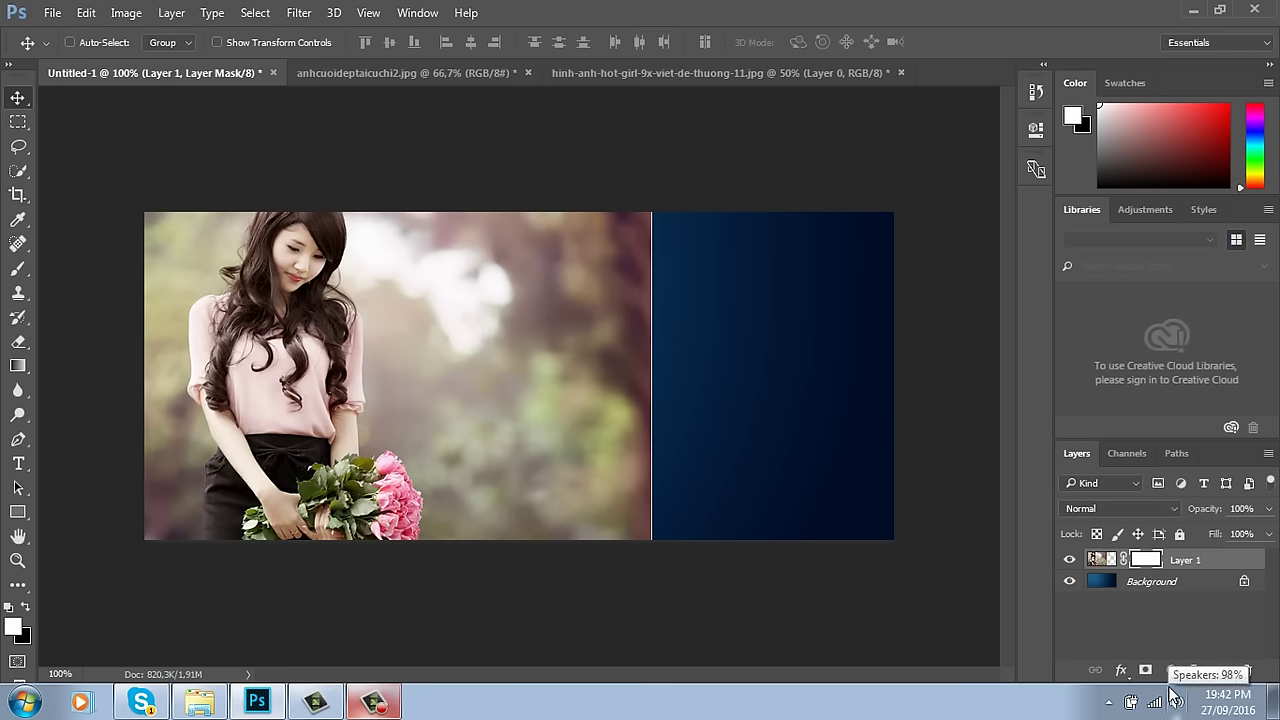
key(ctrl+i)
key(ctrl+i)
key(ctrl+i)
key(ctrl+i)
key(ctrl+i)
key(ctrl+i)
key(Delete)
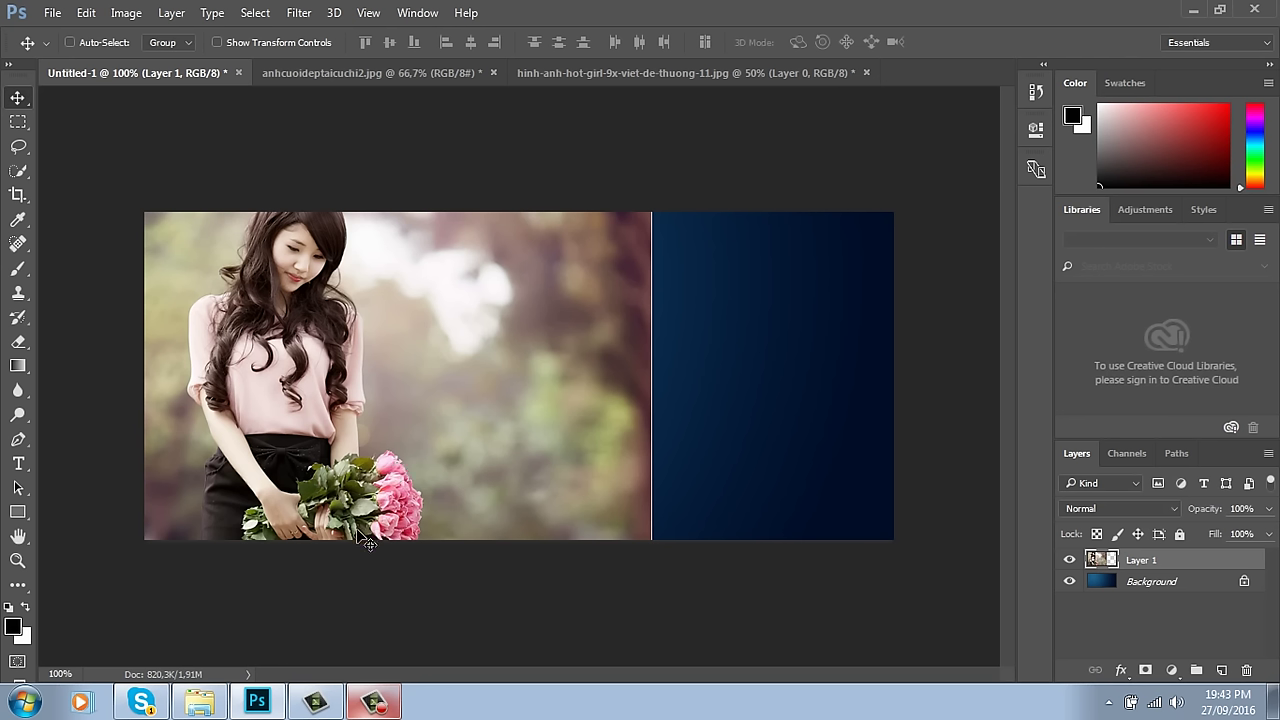
Step: Add a white layer mask to Layer 1 and set the Gradient tool to the Black, White preset
click(1147, 669)
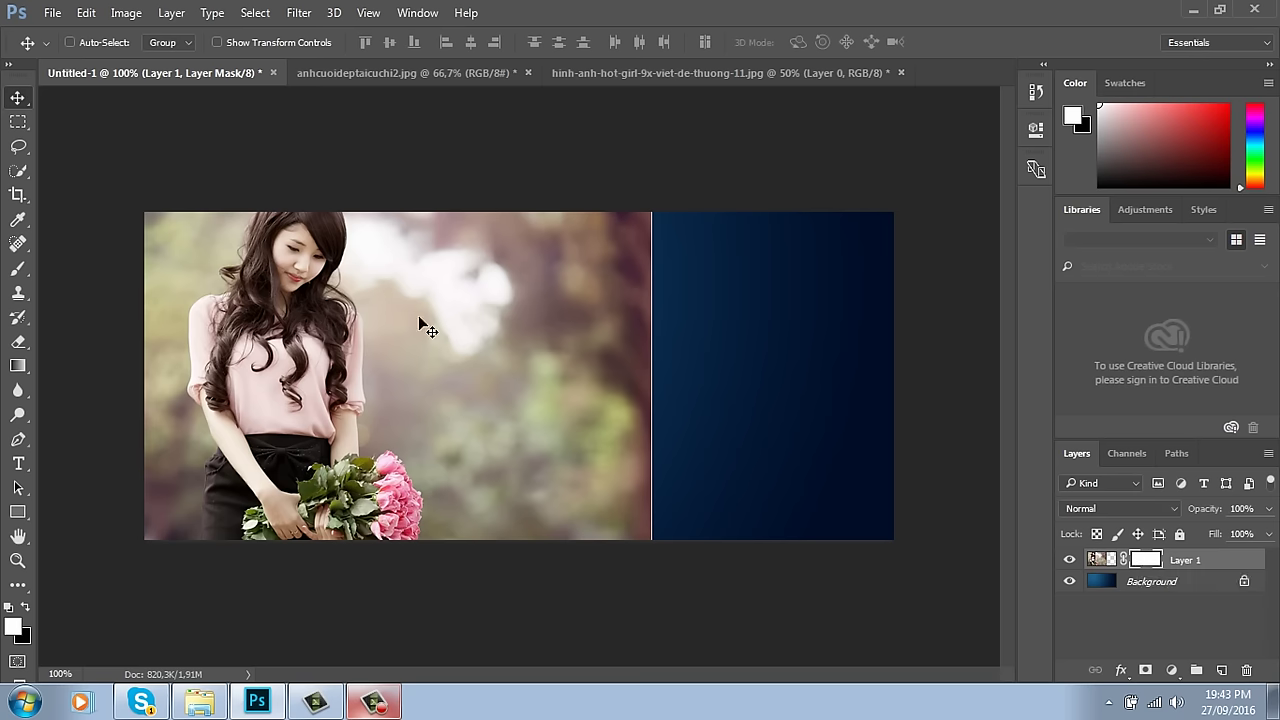
click(18, 365)
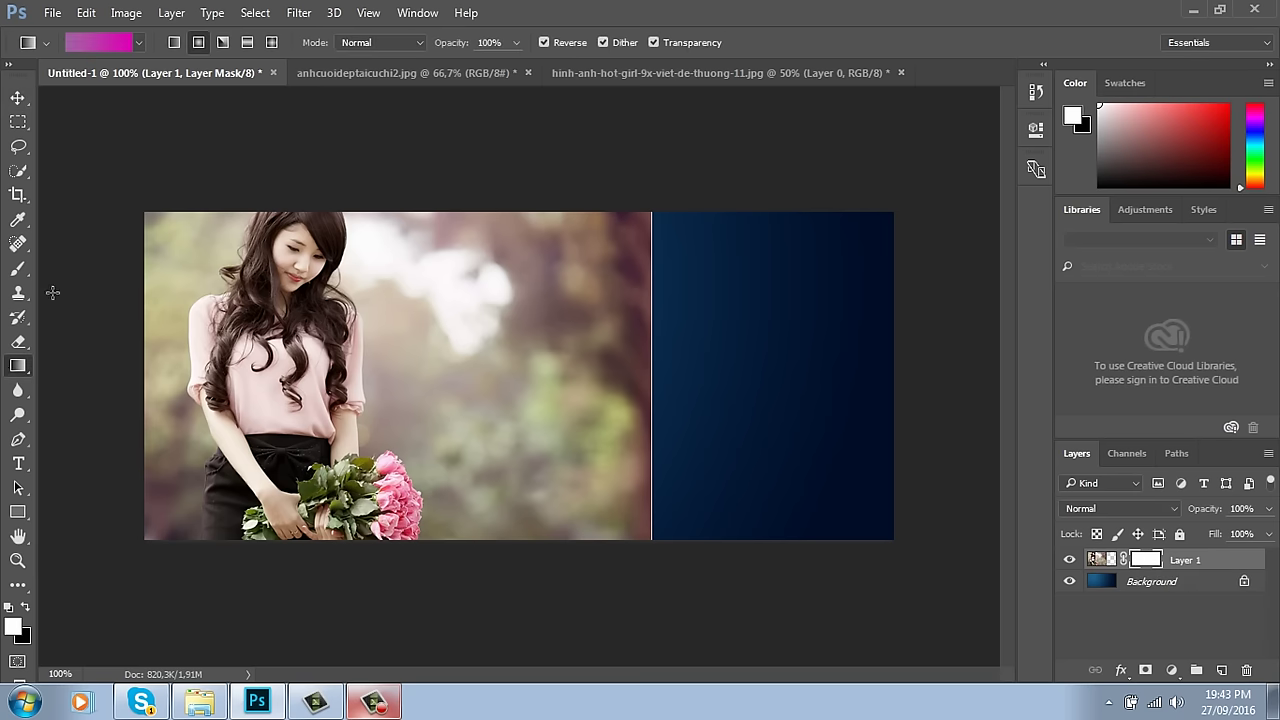
click(99, 42)
click(935, 142)
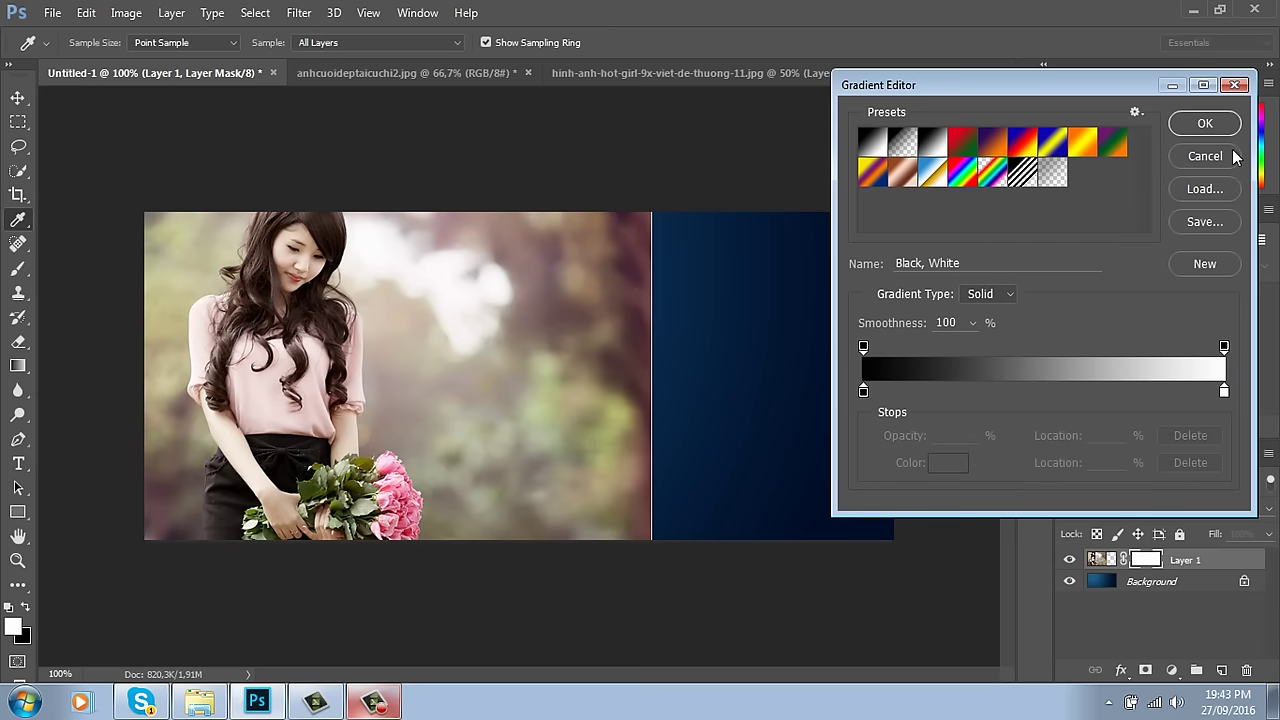
click(1209, 124)
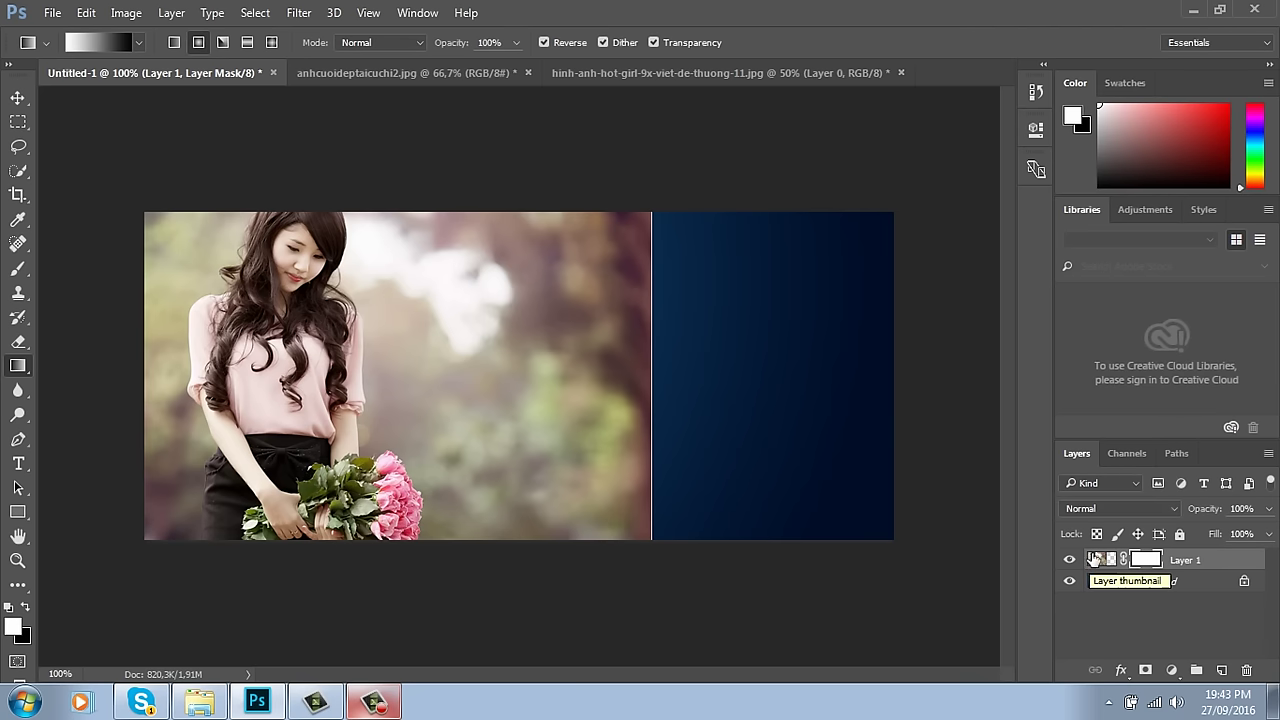
Step: Try a black-and-white radial gradient on Layer 1's image instead of its mask, and undo it
click(1101, 559)
drag(365, 372, 842, 372)
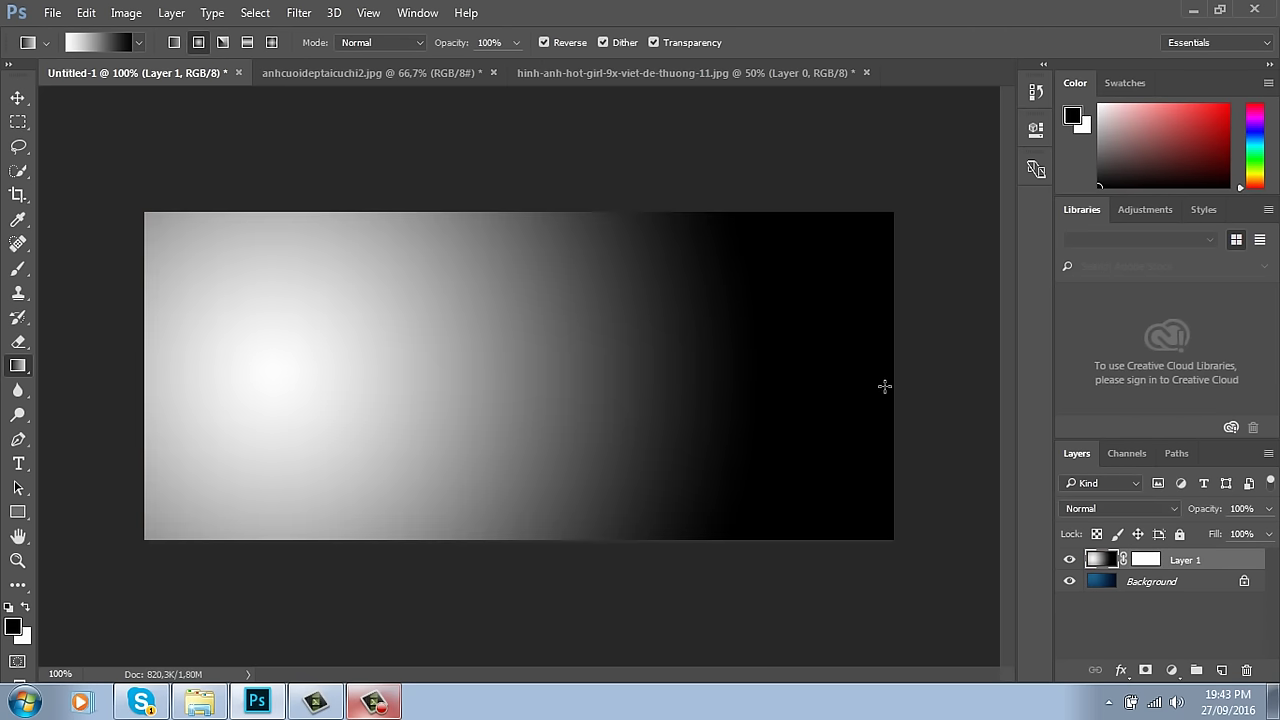
key(ctrl+z)
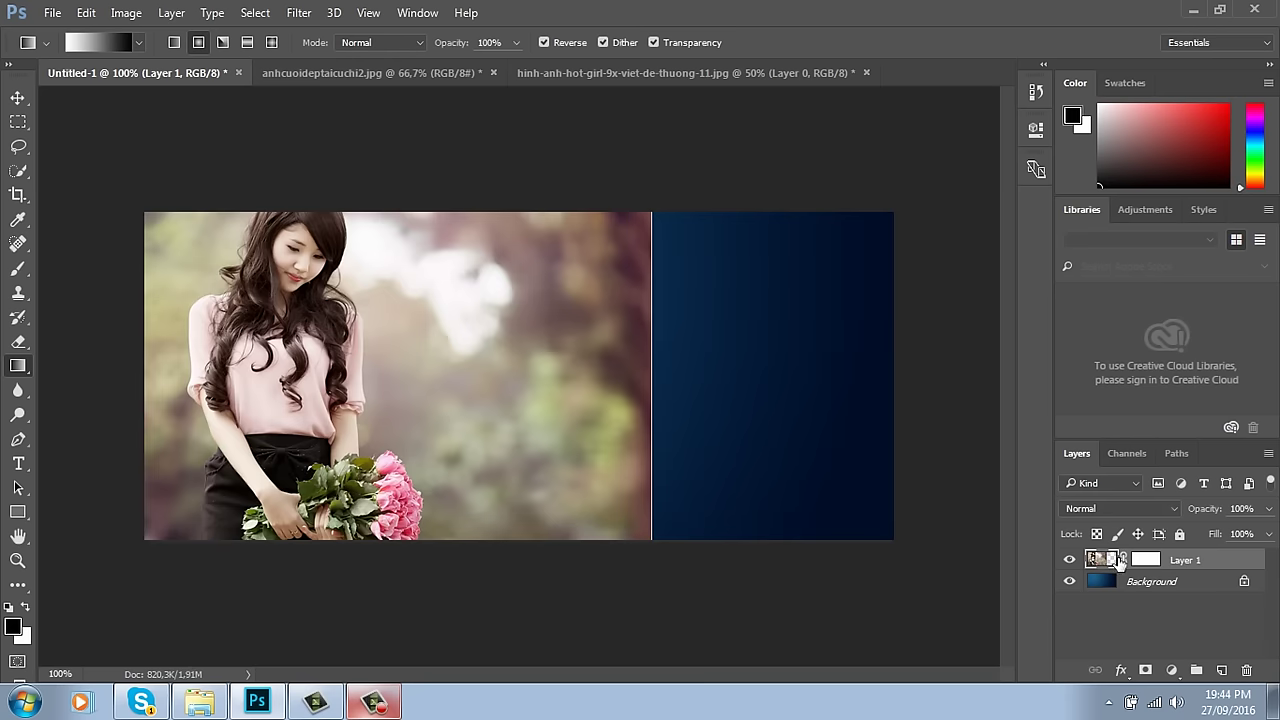
Step: Draw a linear white-to-black gradient on Layer 1's mask, from beside the woman to the photo's inner edge, fading it into the blue background
click(1146, 559)
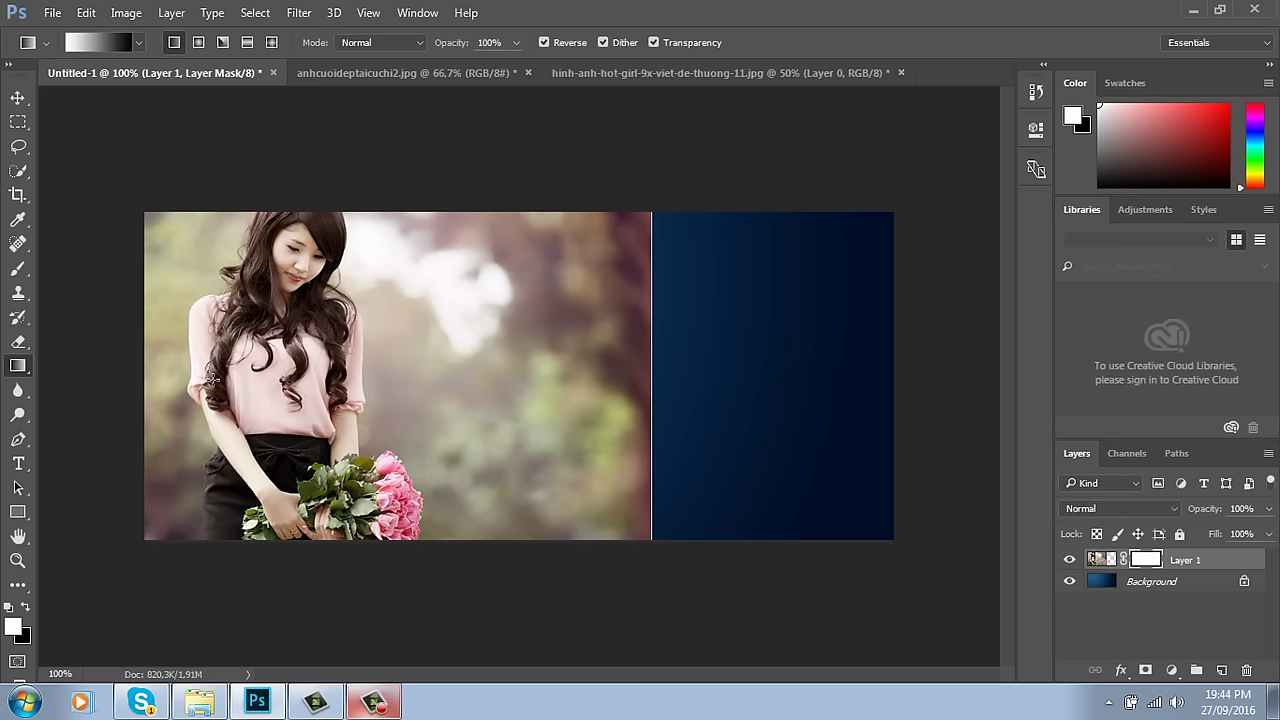
drag(212, 380, 632, 382)
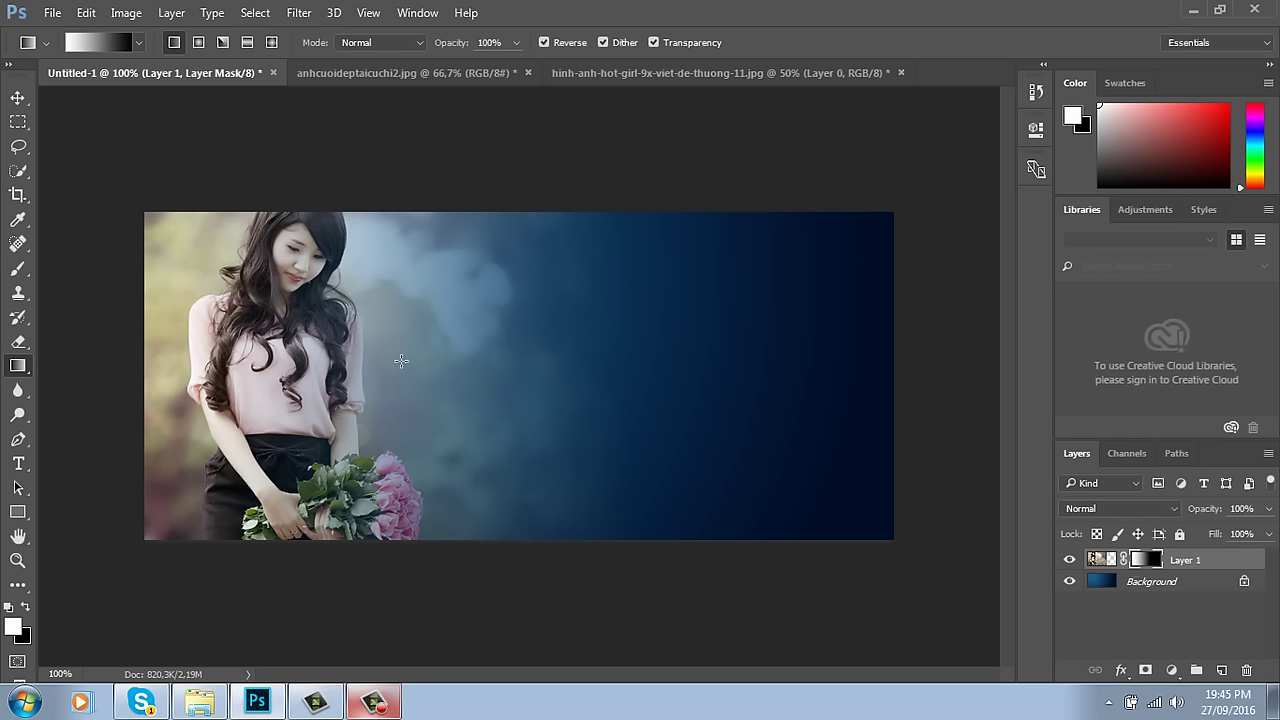
drag(383, 363, 622, 366)
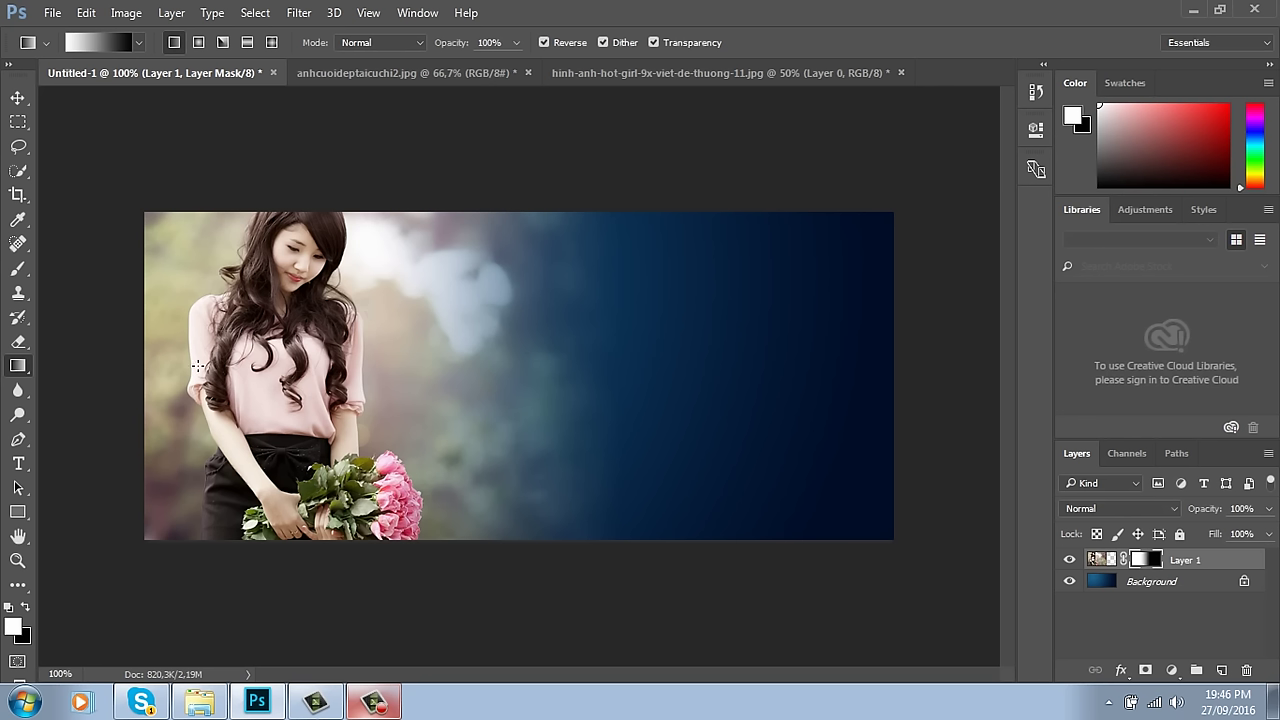
Step: Try linear gradients with different start and end points on Layer 1's mask, across the woman, beside her and beyond the photo's inner edge
drag(157, 373, 360, 369)
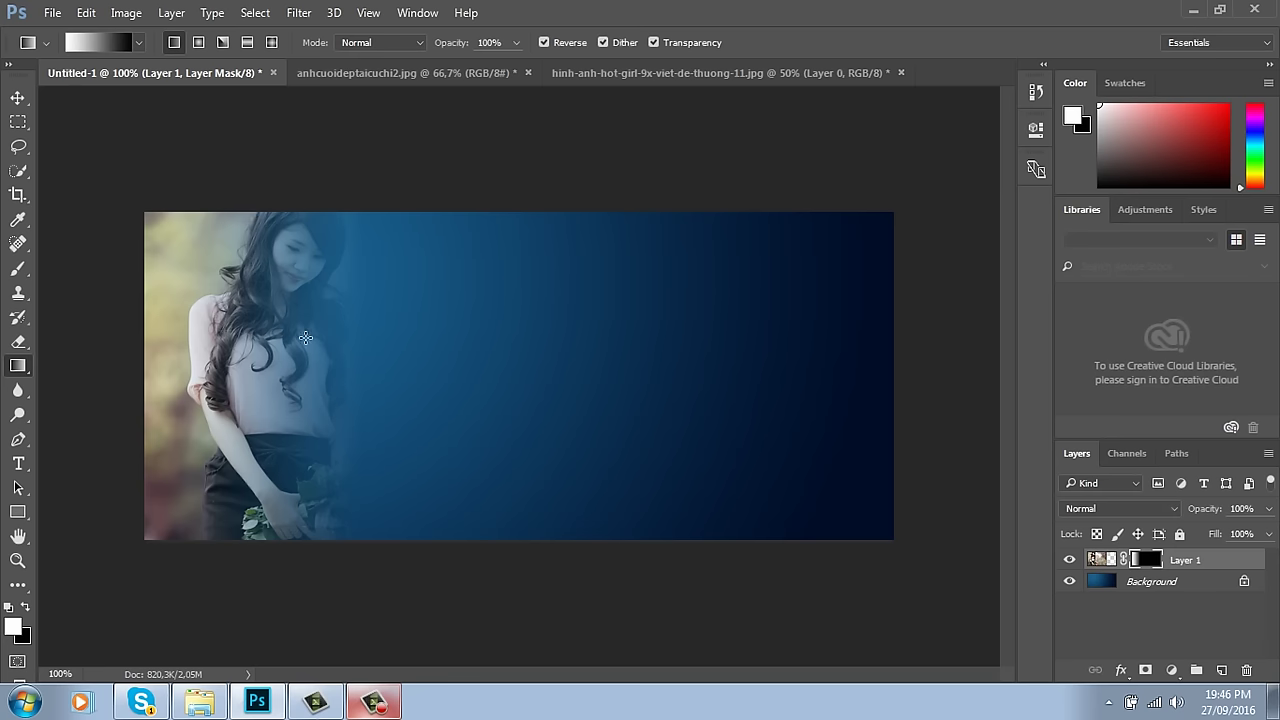
drag(341, 364, 575, 372)
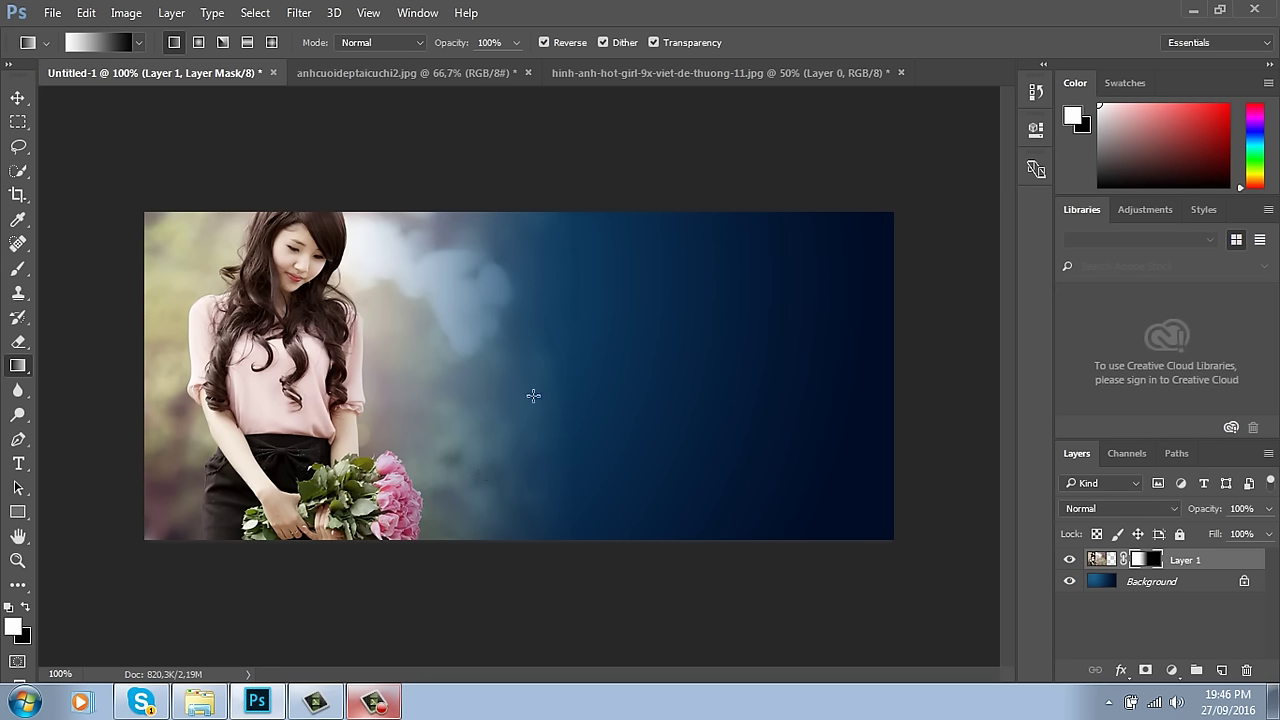
mouse_move(410, 390)
mouse_down()
mouse_move(794, 406)
mouse_move(412, 390)
mouse_up()
drag(406, 388, 589, 377)
drag(589, 377, 752, 383)
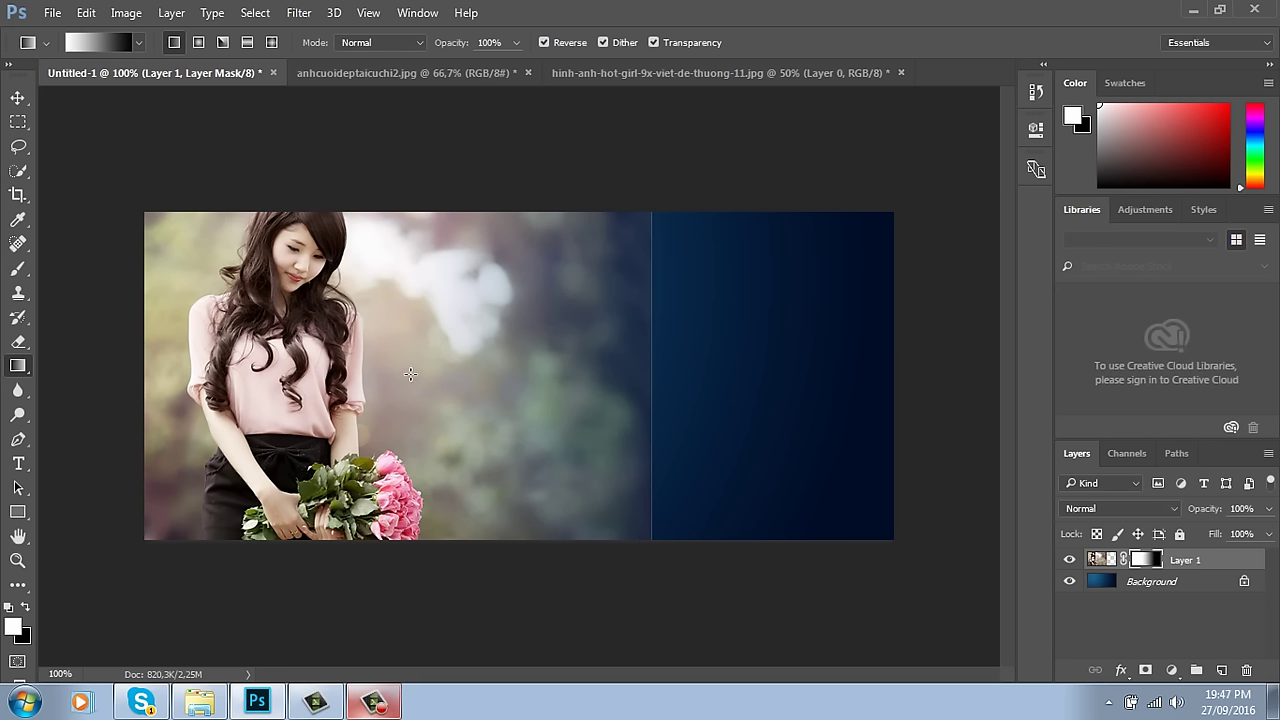
Step: Redraw the linear gradient on Layer 1's mask from beside the woman to just inside the photo's inner edge, and switch to the Move tool
drag(400, 376, 638, 385)
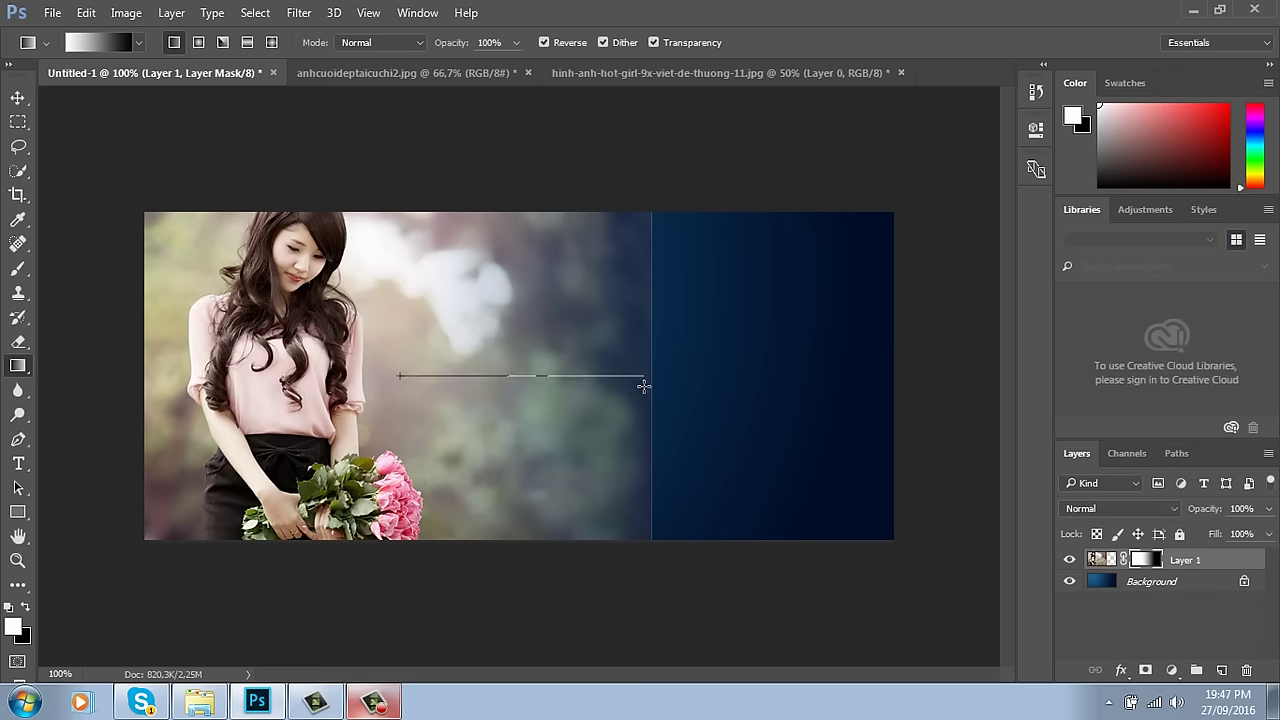
drag(644, 386, 644, 386)
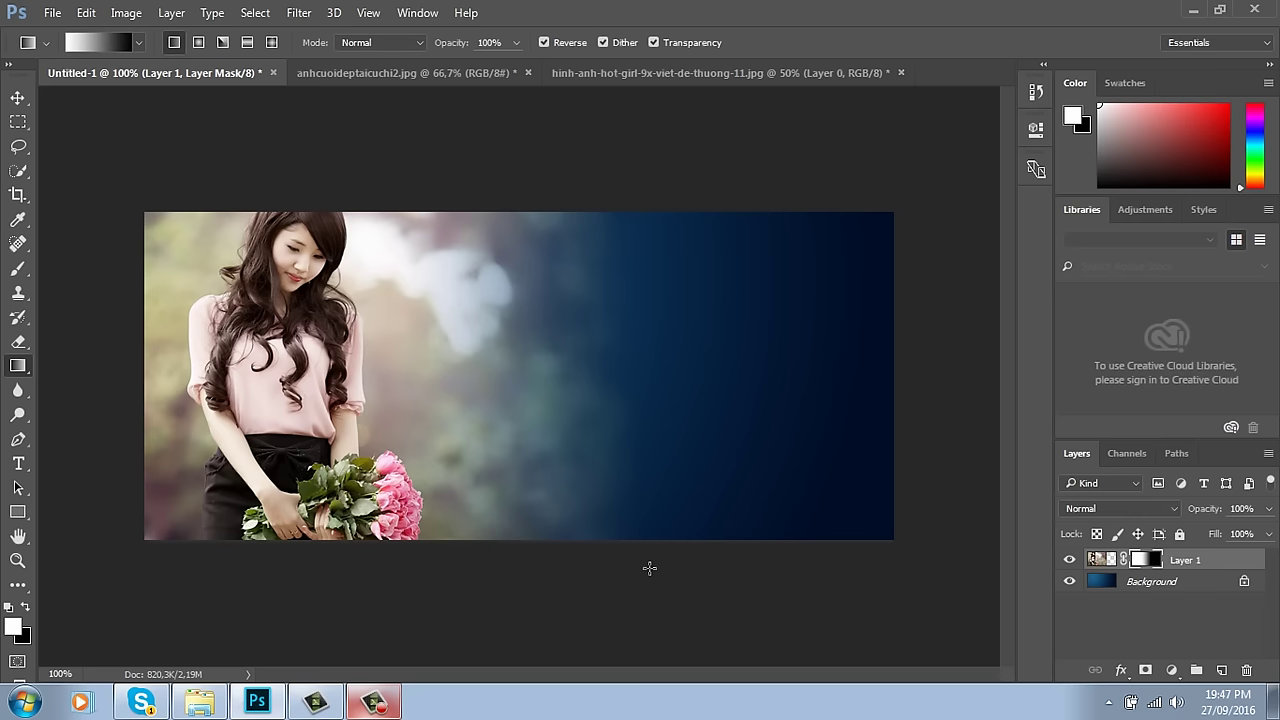
click(18, 97)
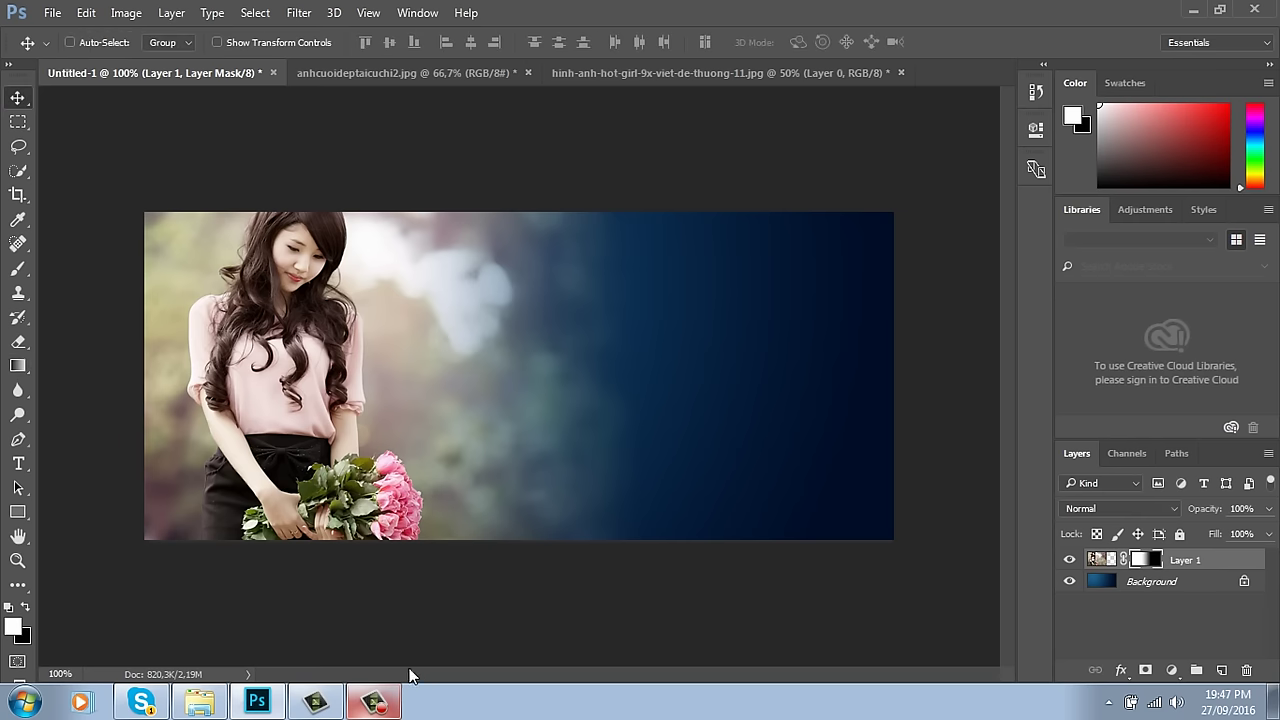
Step: Switch to the Cốc Cốc browser, open Google and search for "background"
key(super+d)
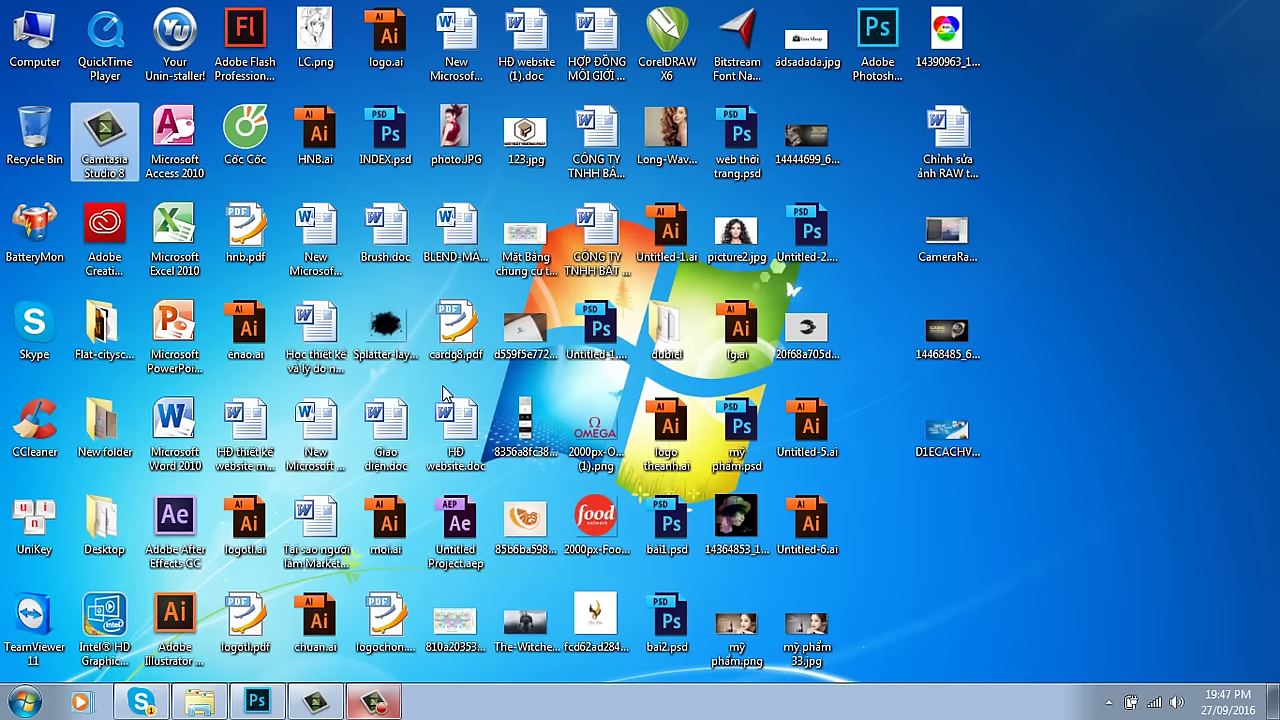
click(245, 135)
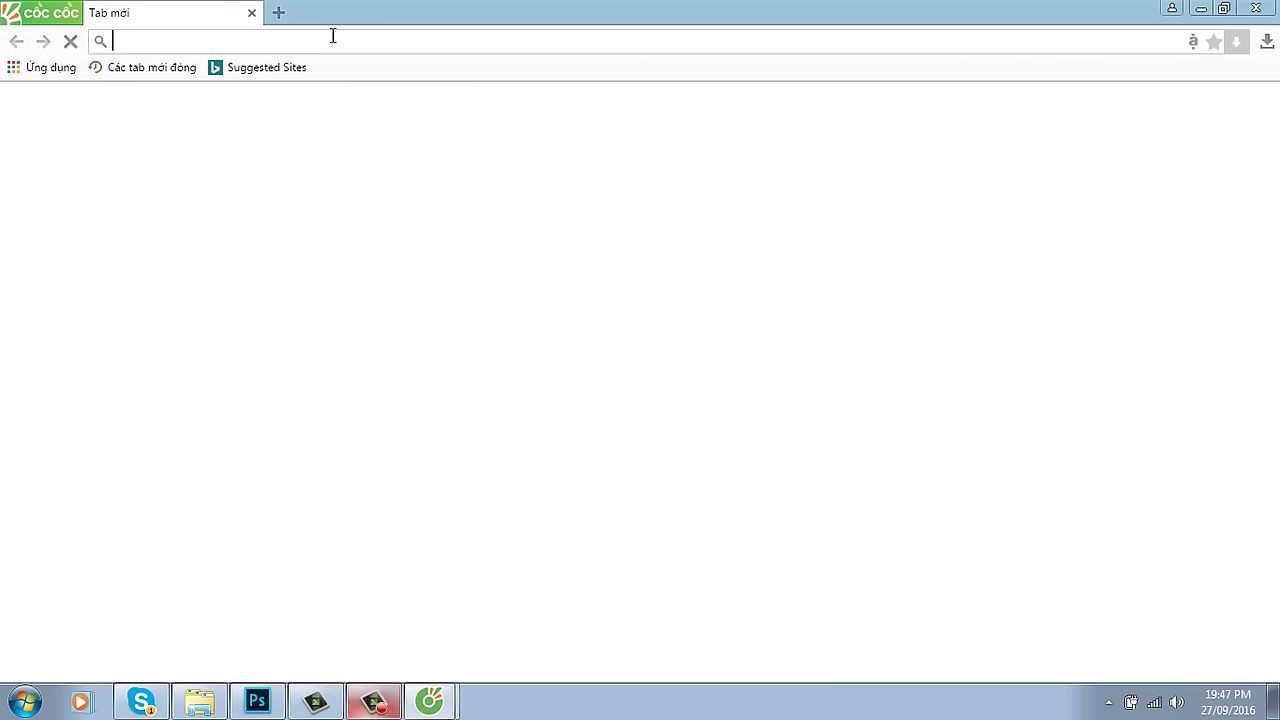
text(go)
key(Return)
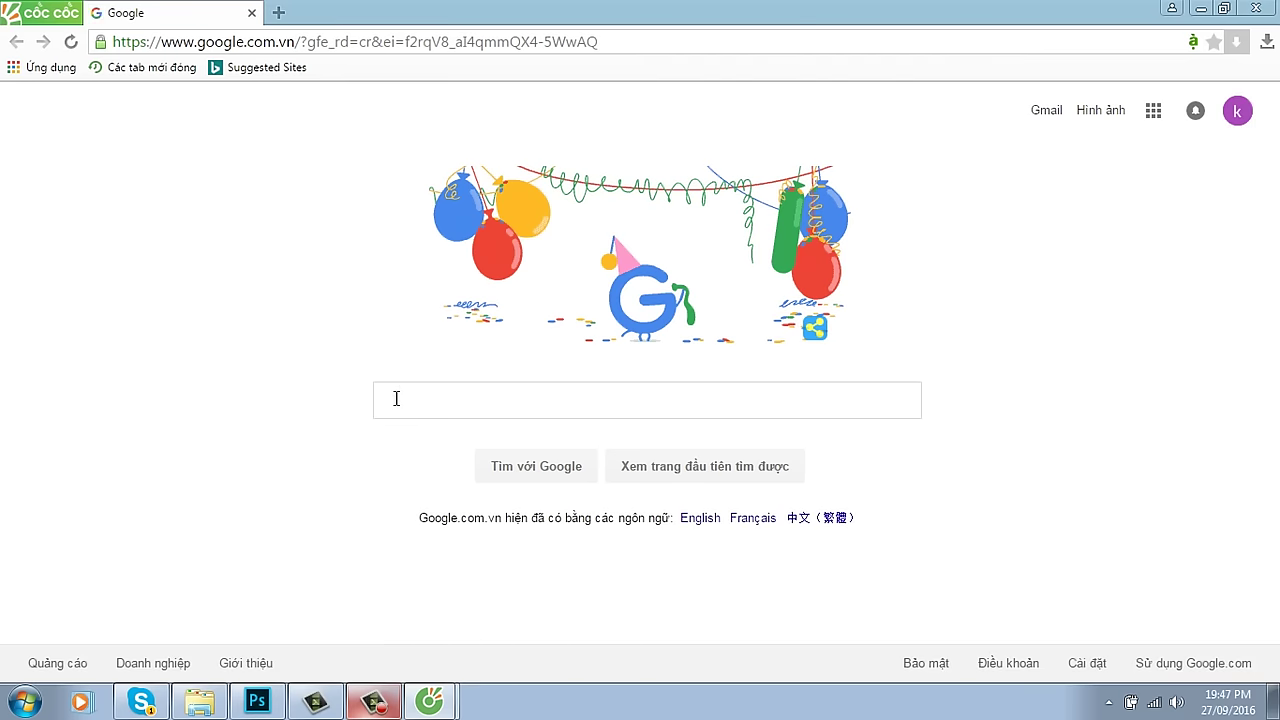
text(ba)
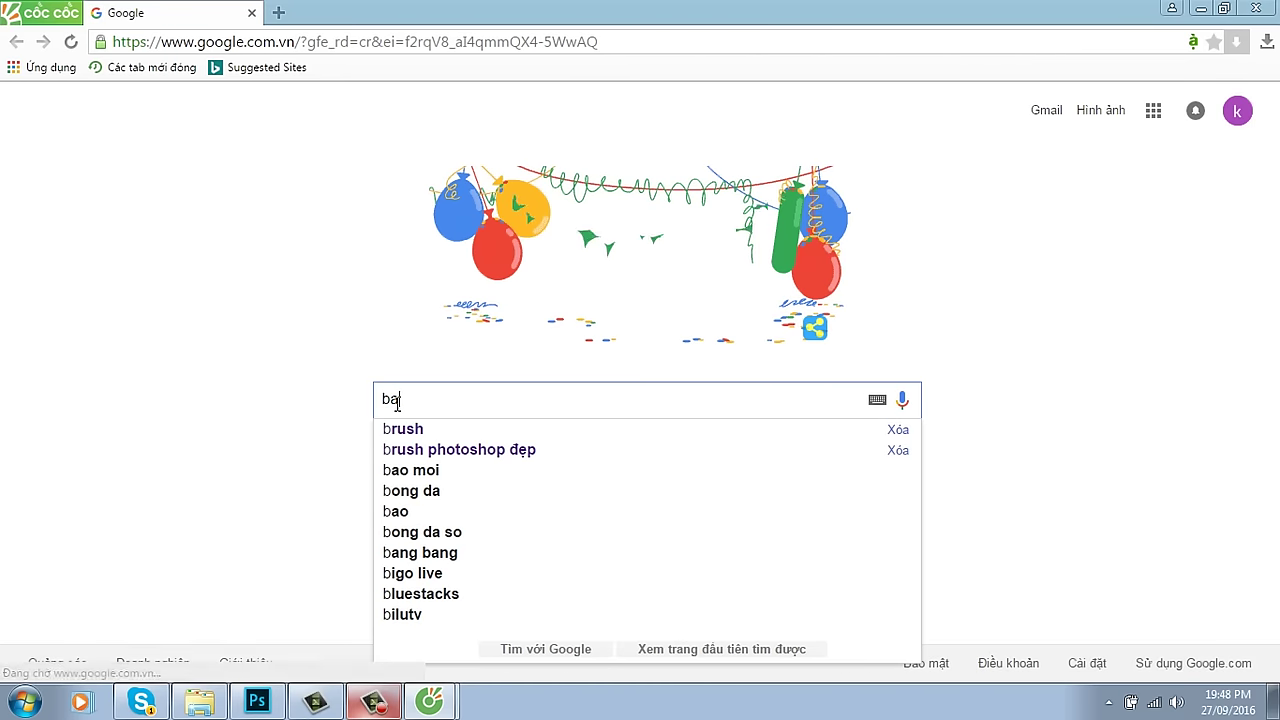
key(Down)
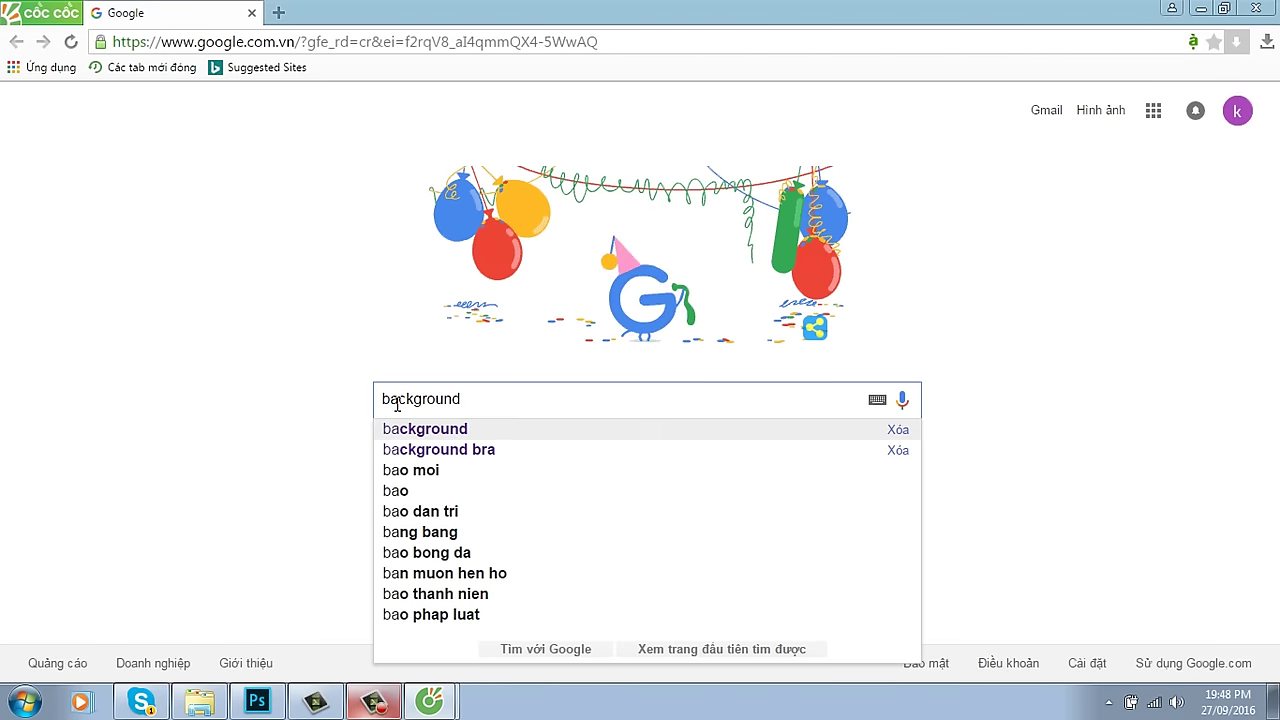
key(Return)
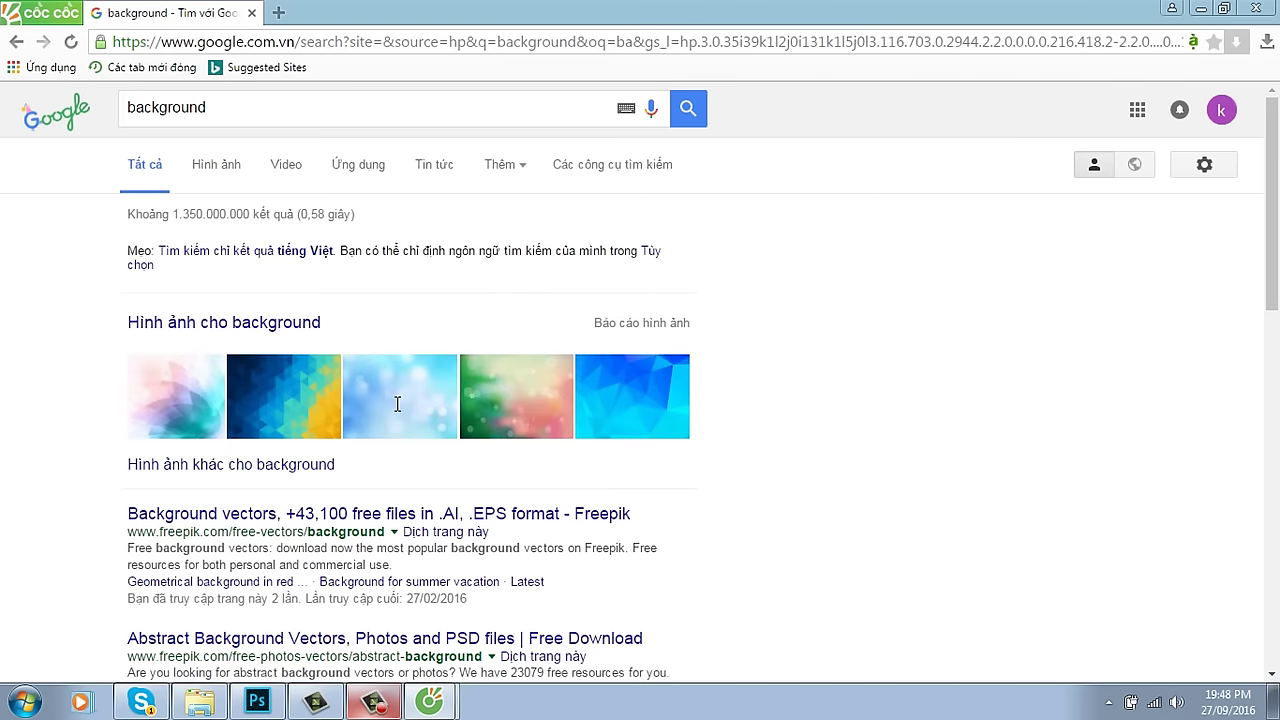
Step: Show the image results, open the colorful polygons background from freepik.com and copy the image
click(229, 166)
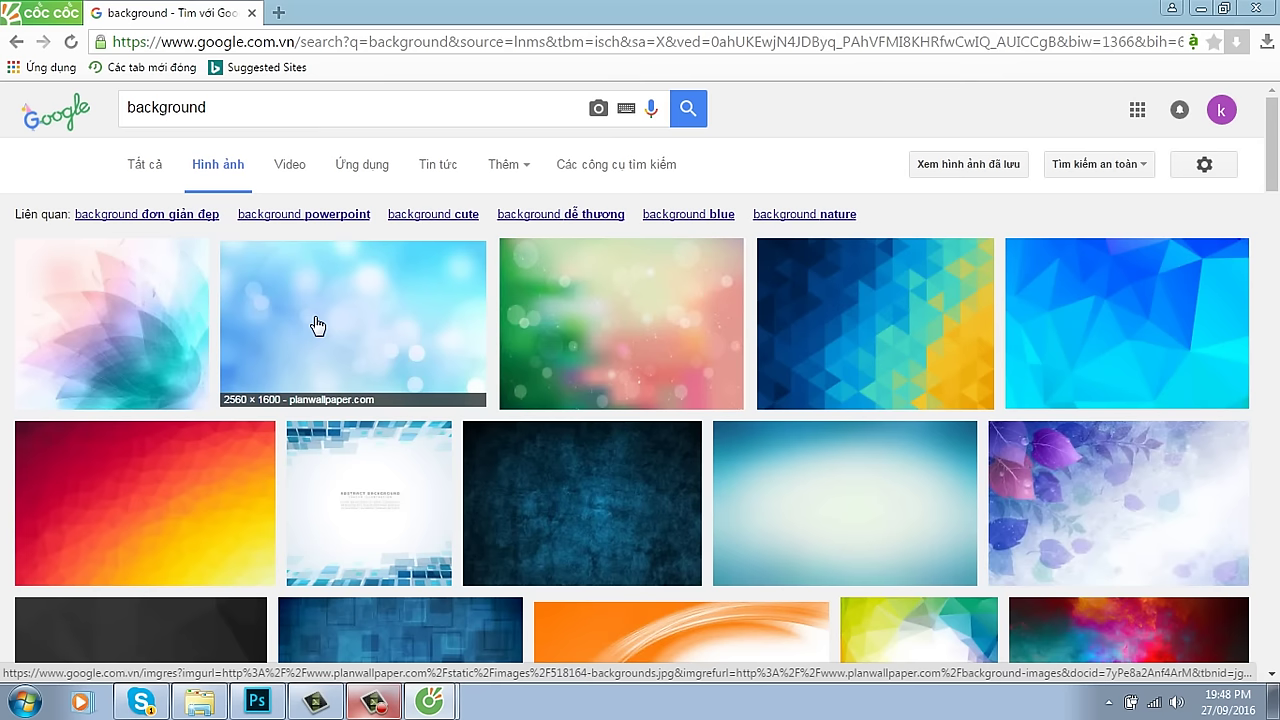
scroll(503, 329, down, 3)
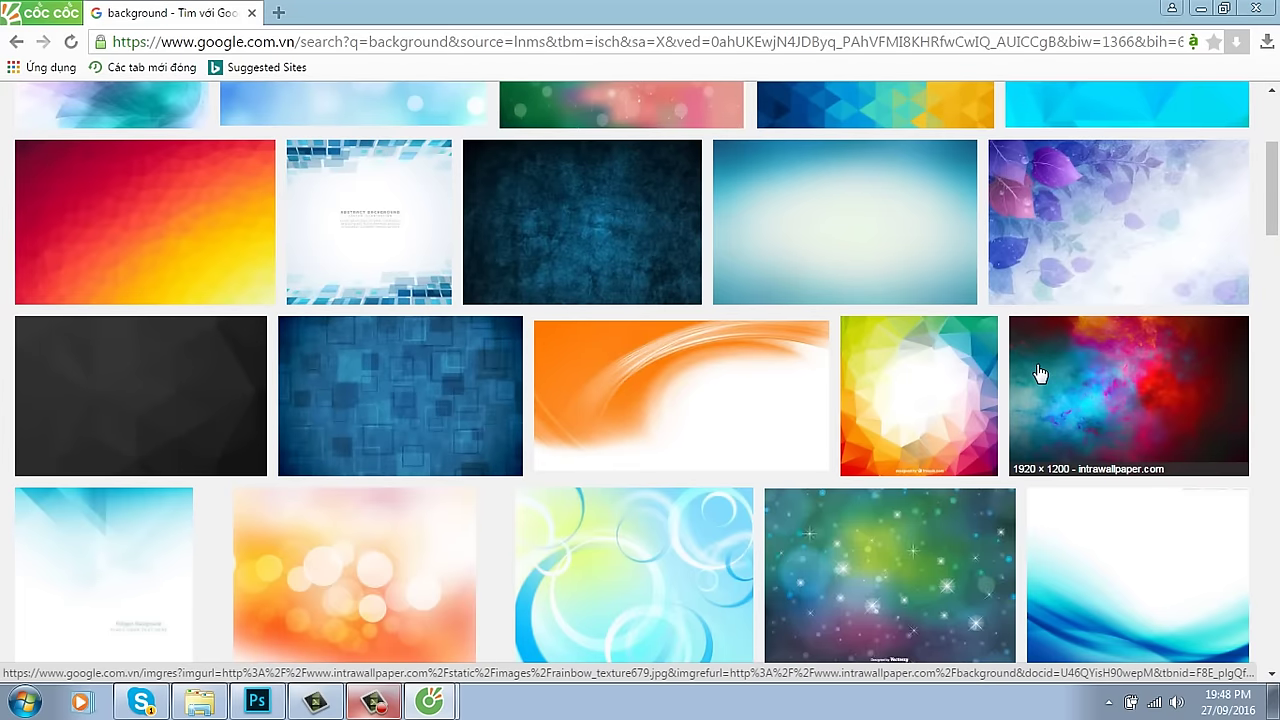
click(962, 434)
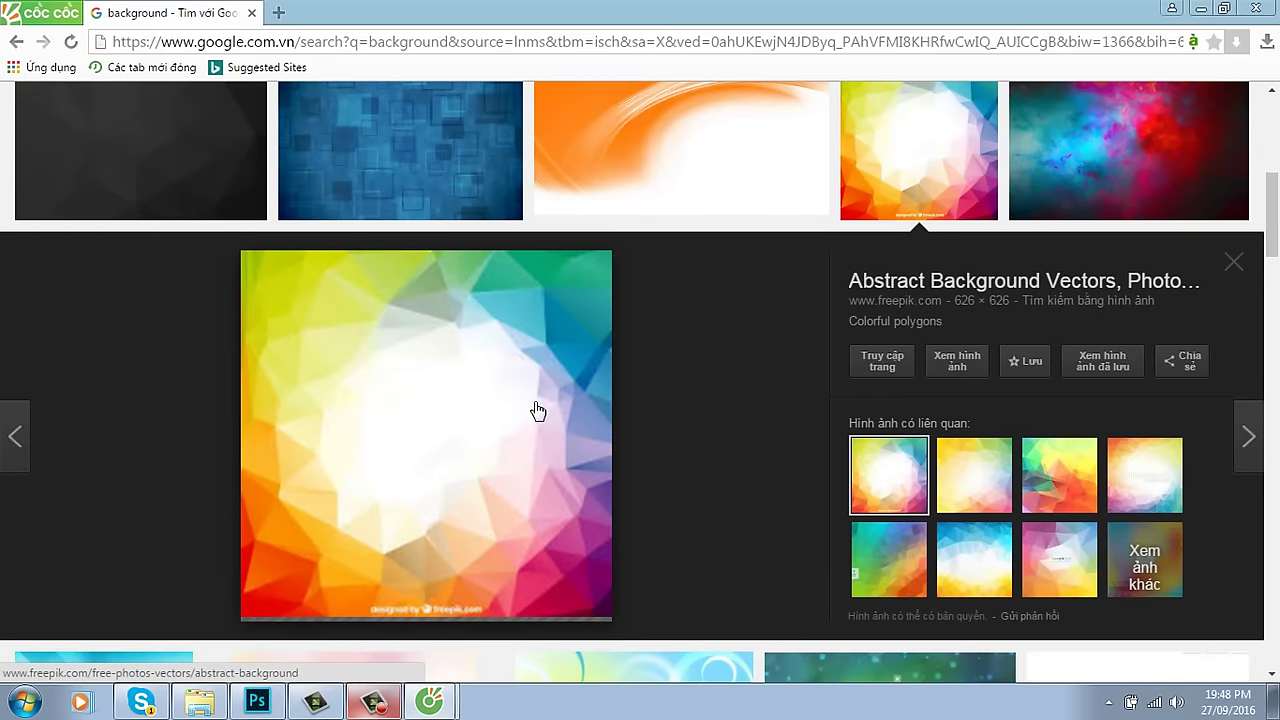
right_click(541, 318)
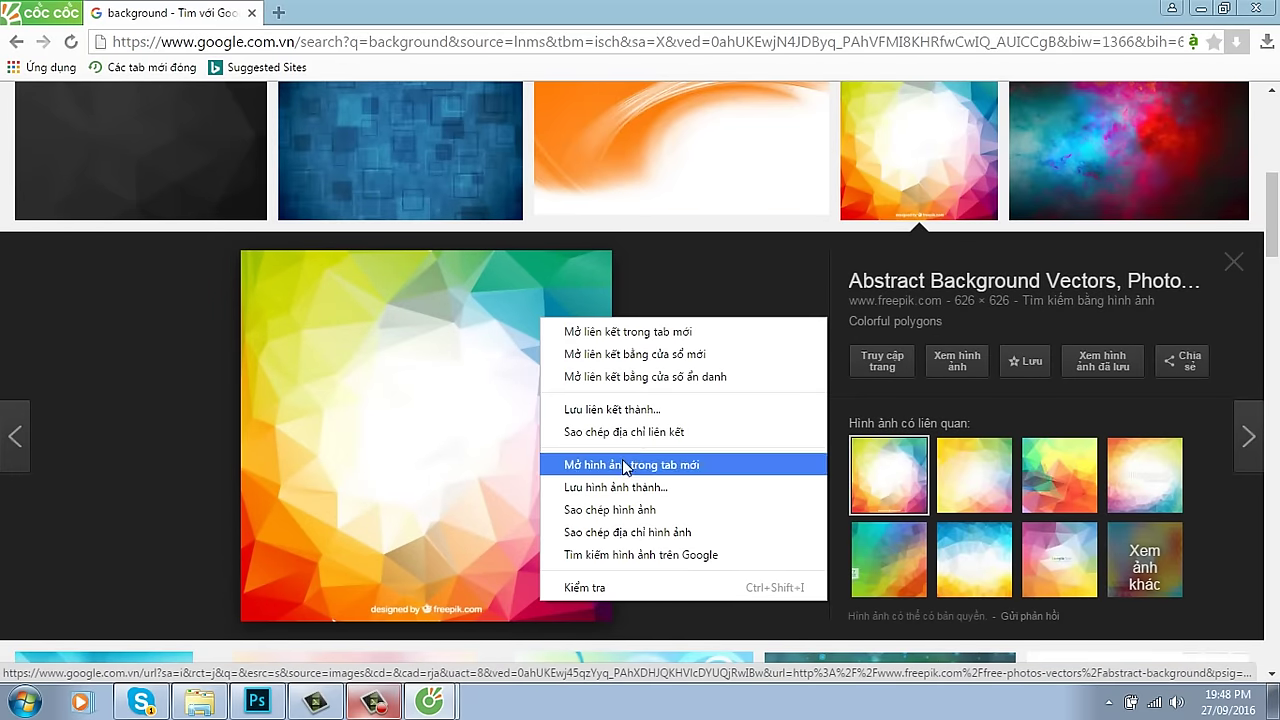
click(628, 510)
Step: Switch back to Photoshop, paste the polygon image, place it below Layer 1 and position it over the right part of the canvas
click(257, 702)
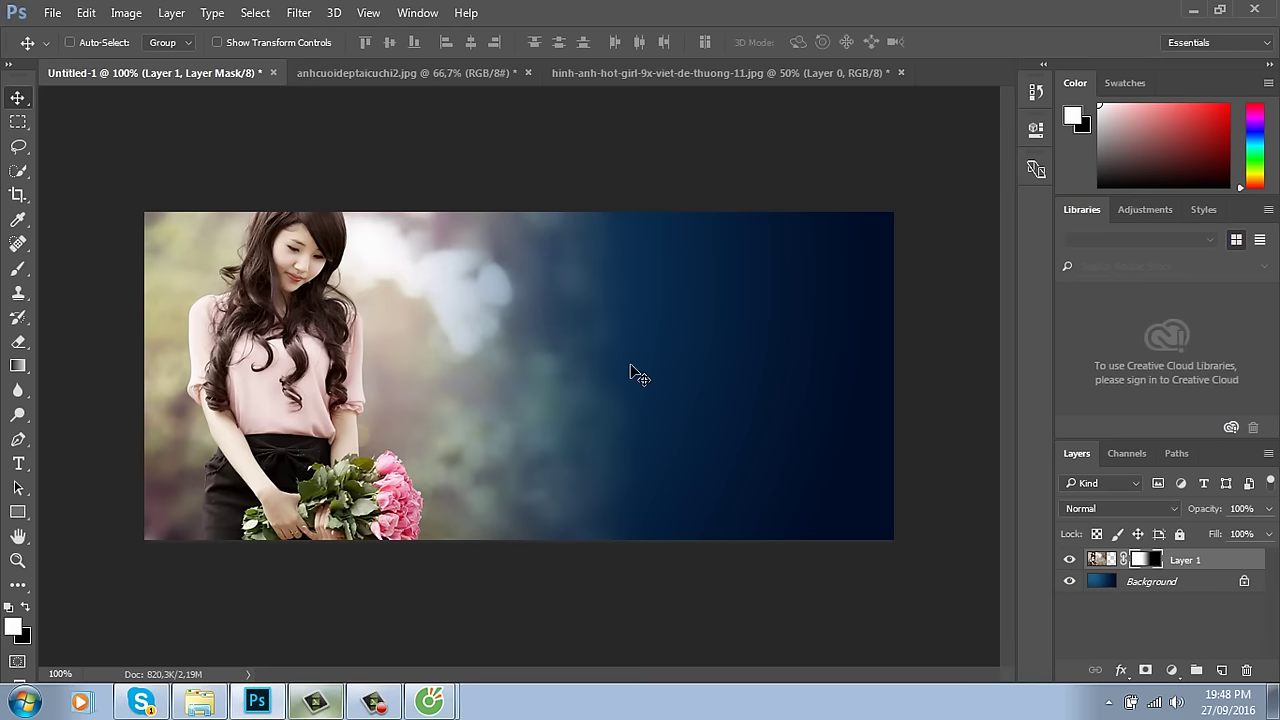
key(ctrl+v)
drag(651, 386, 788, 401)
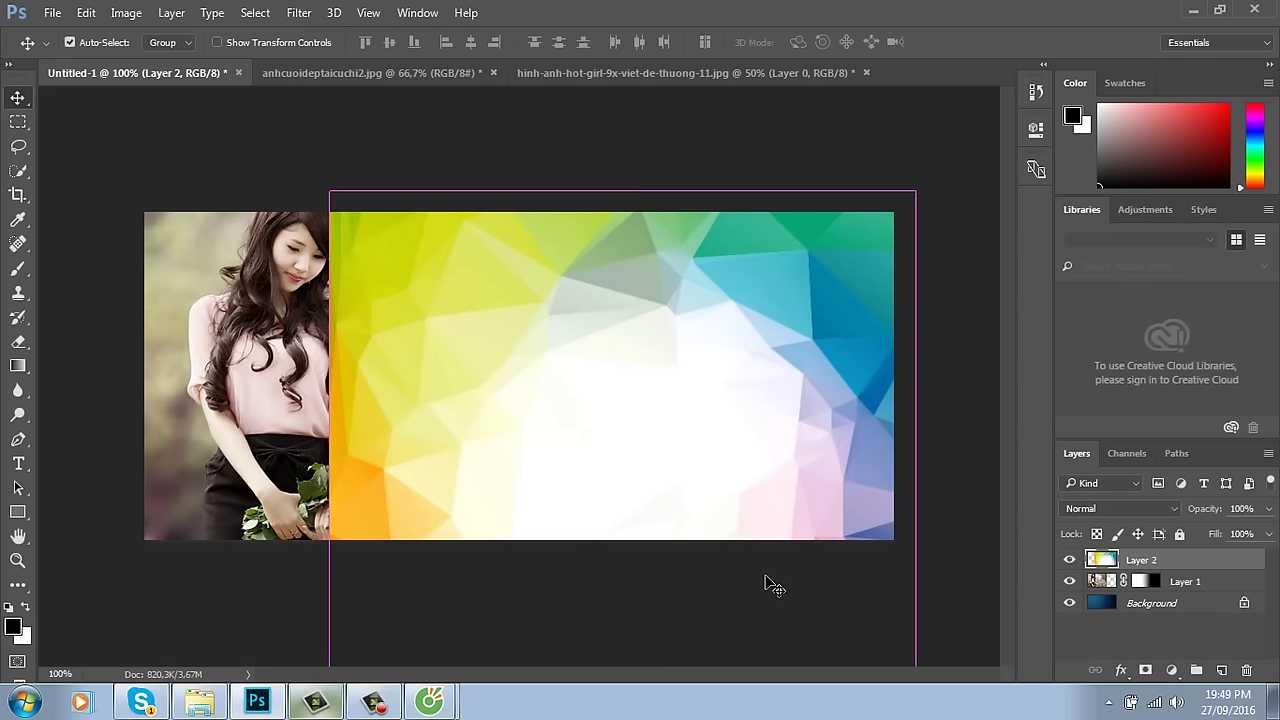
key(ctrl+bracketleft)
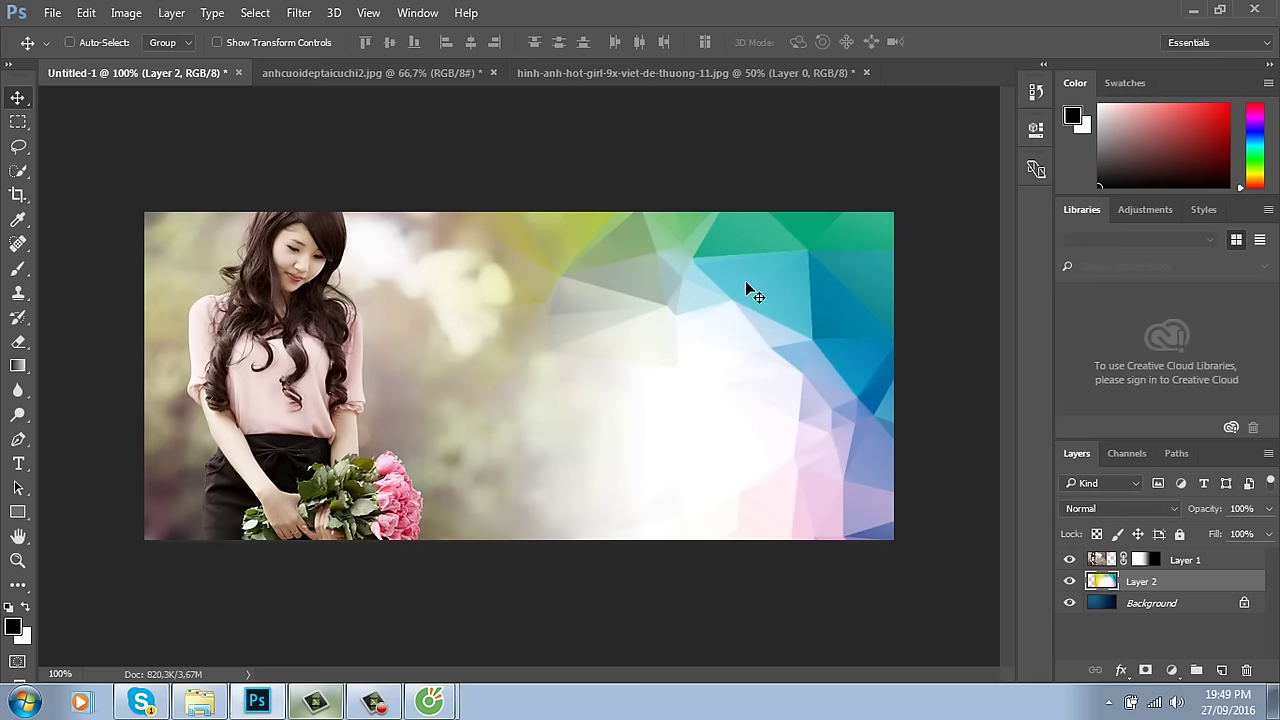
drag(747, 289, 620, 306)
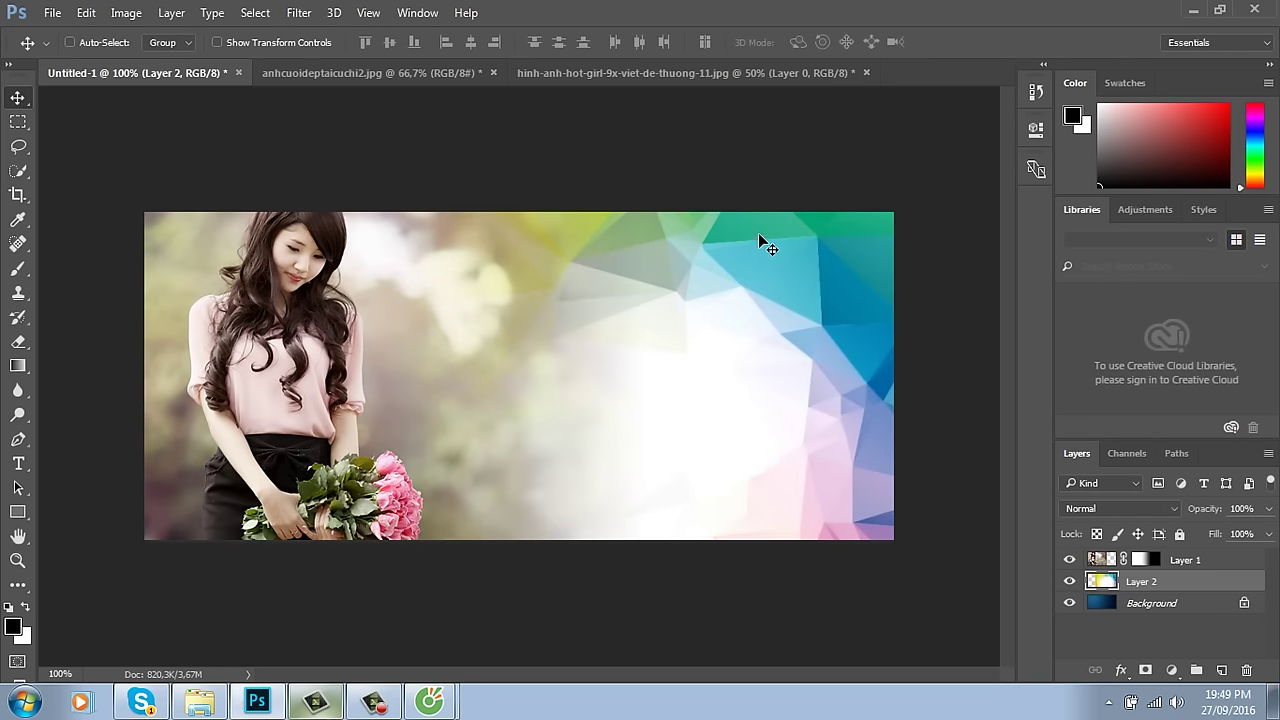
Step: Add a white mask to Layer 2 and draw vertical linear gradients on it, fading the polygon image into the blue background toward the bottom
click(1145, 670)
key(g)
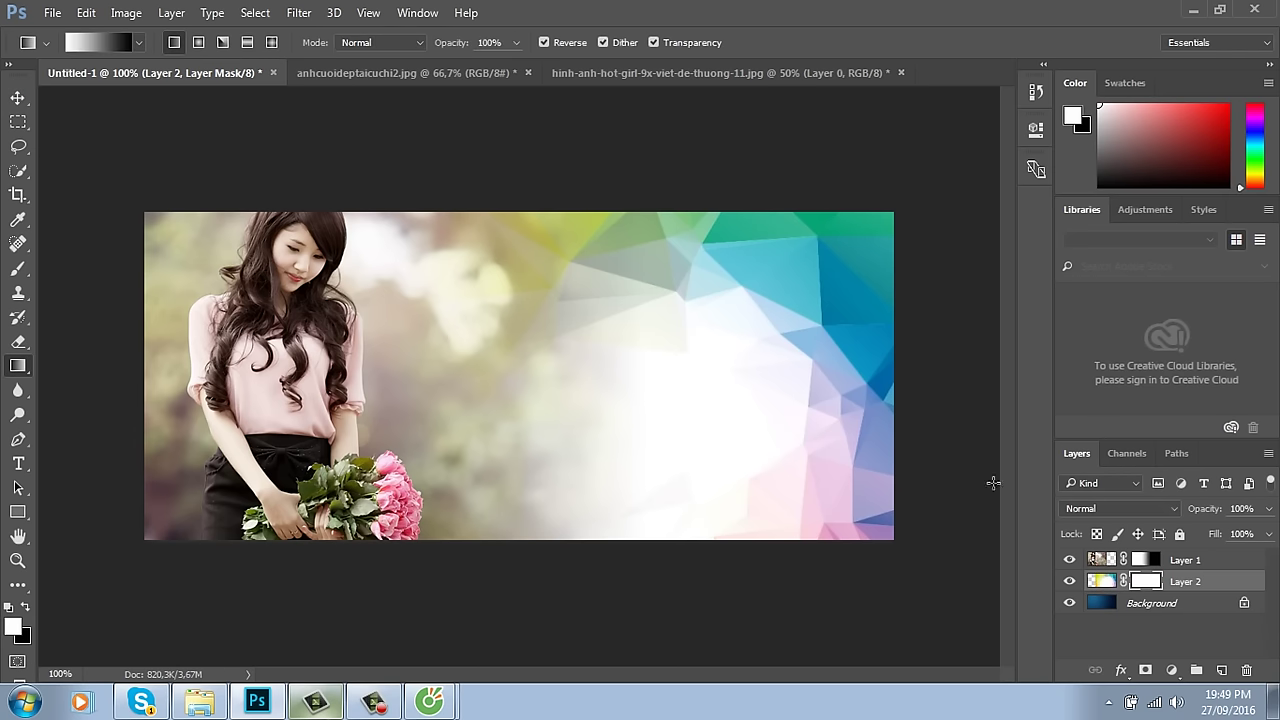
drag(780, 254, 800, 551)
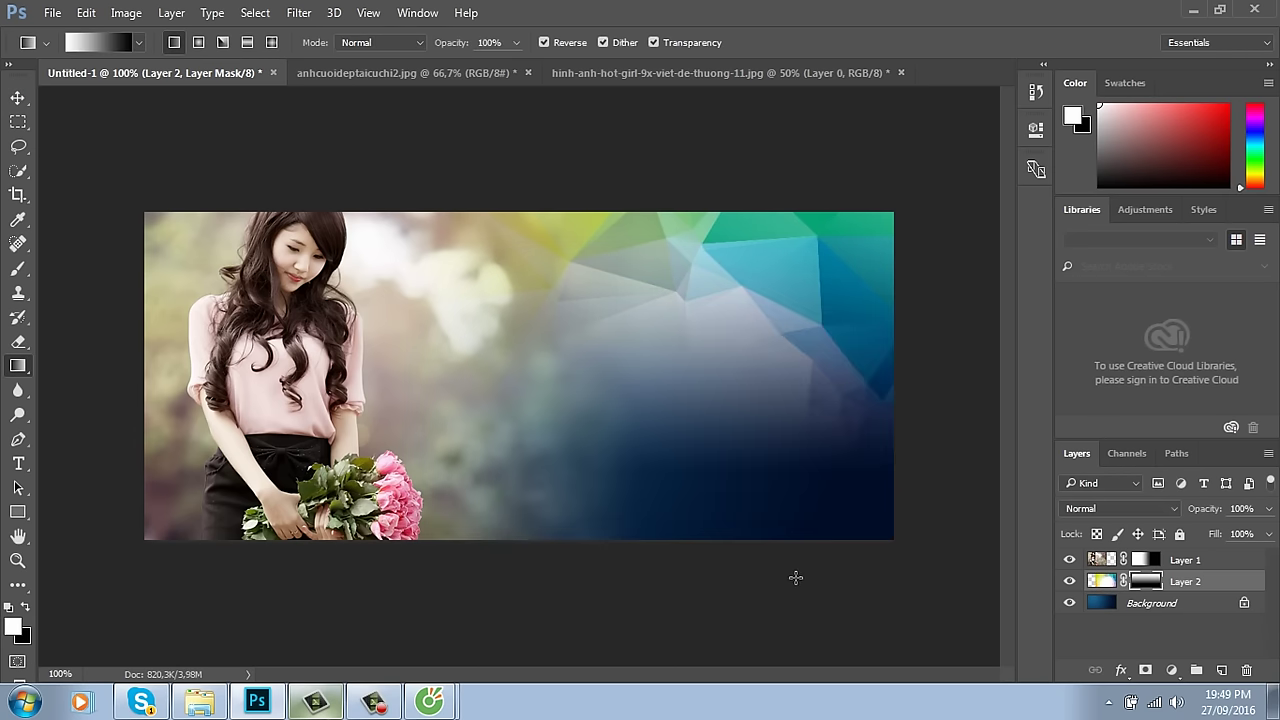
drag(756, 180, 720, 587)
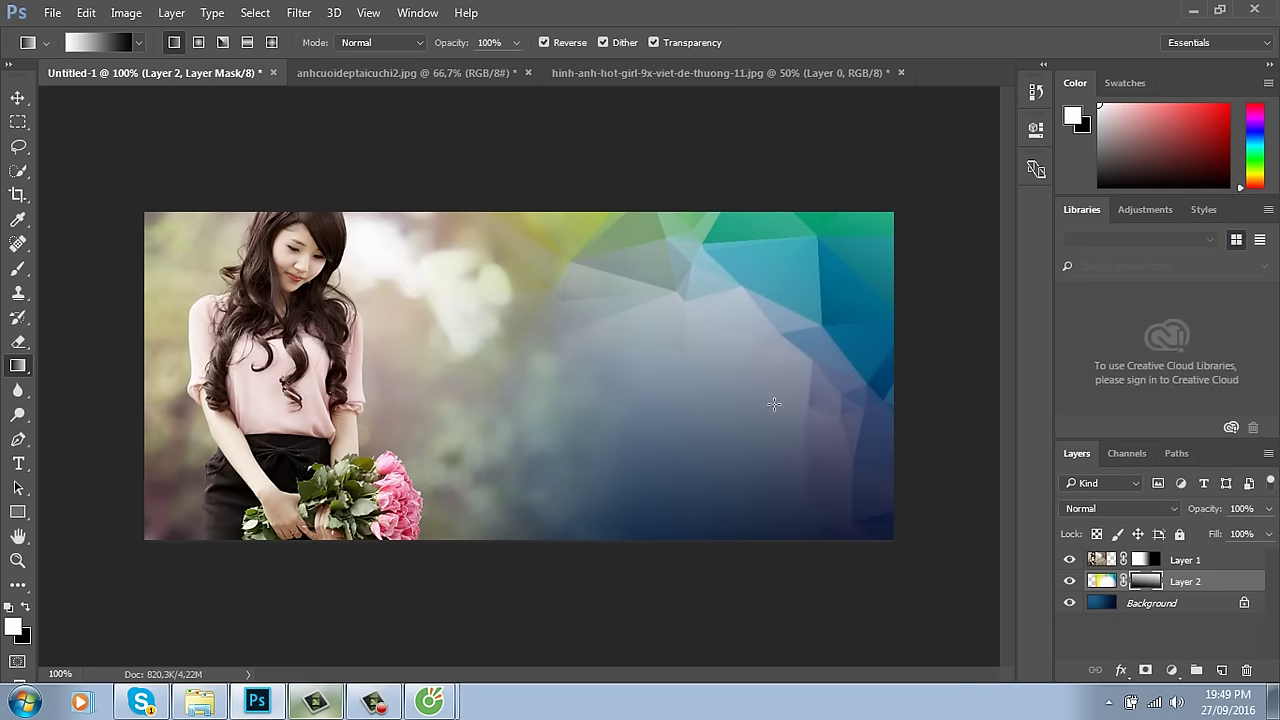
drag(771, 184, 782, 592)
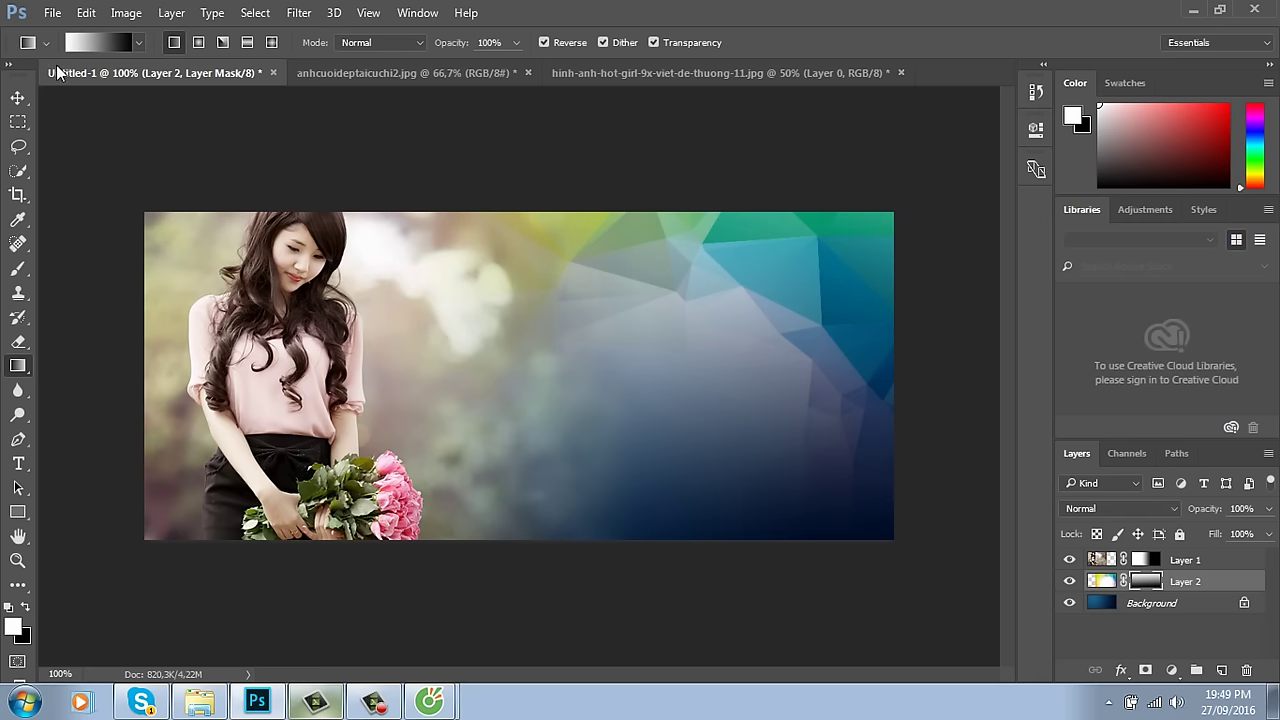
Step: Delete the polygon image layer and the woman's photo layer, keeping only the blue gradient background
click(22, 98)
key(Delete)
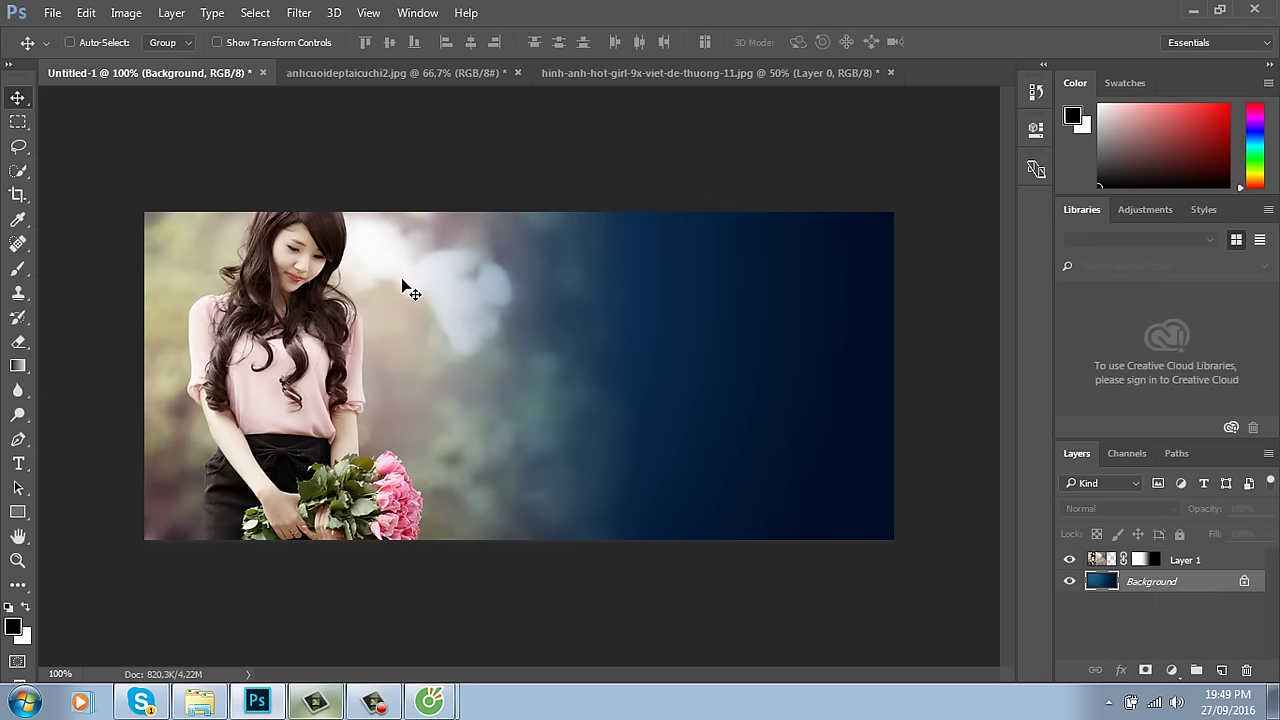
right_click(418, 340)
click(485, 370)
right_click(452, 335)
click(484, 342)
key(Delete)
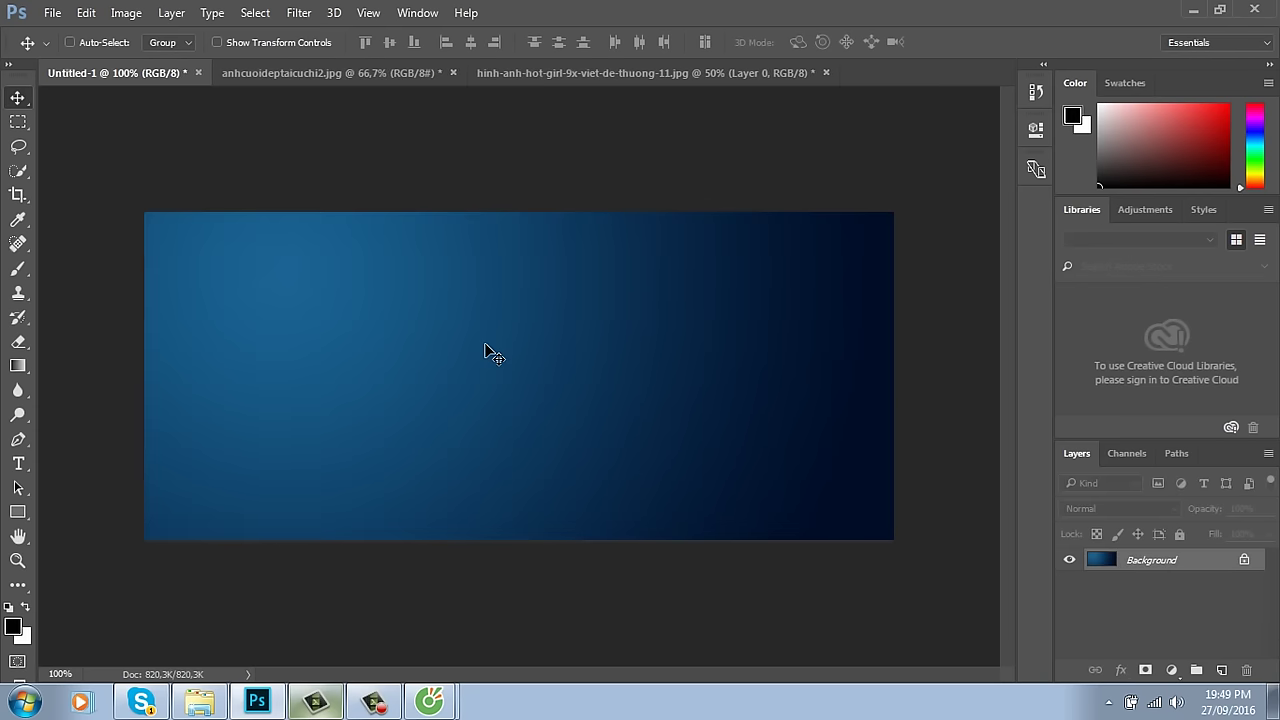
Step: Draw a large elliptical selection overlapping the canvas's left end, fill it with white on a new layer and deselect
key(ctrl+minus)
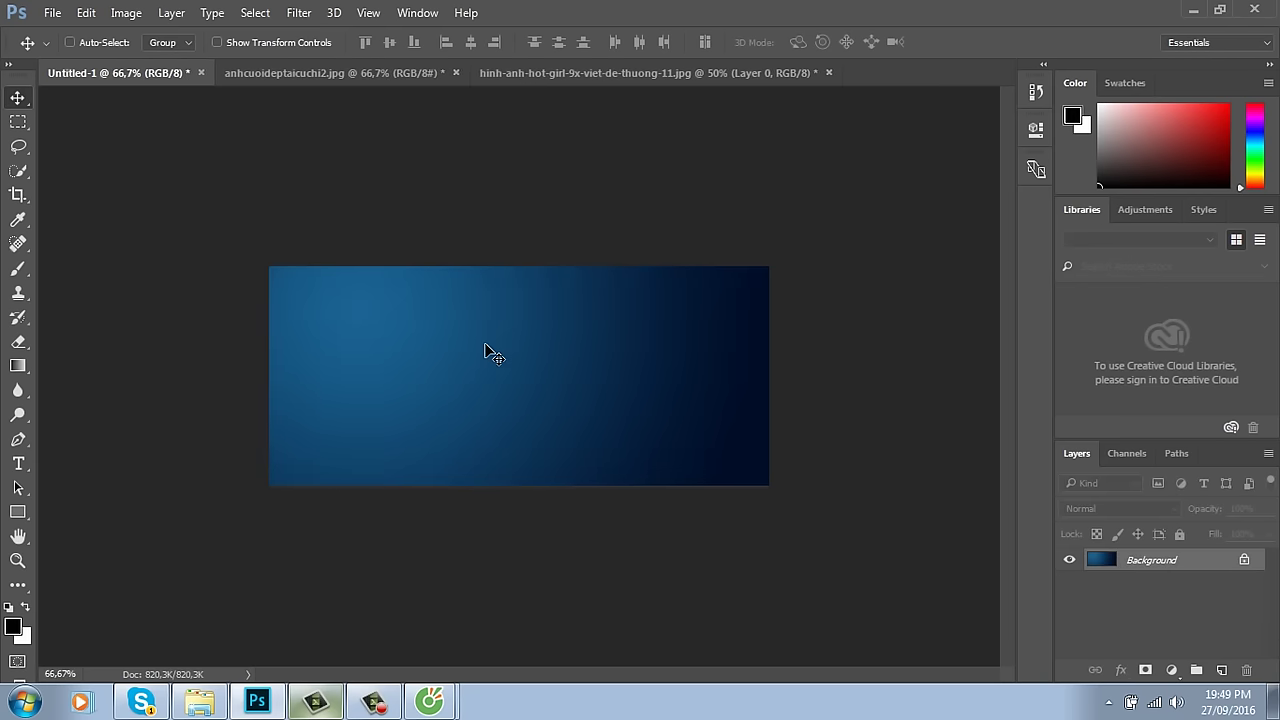
click(22, 121)
click(70, 140)
drag(210, 198, 445, 555)
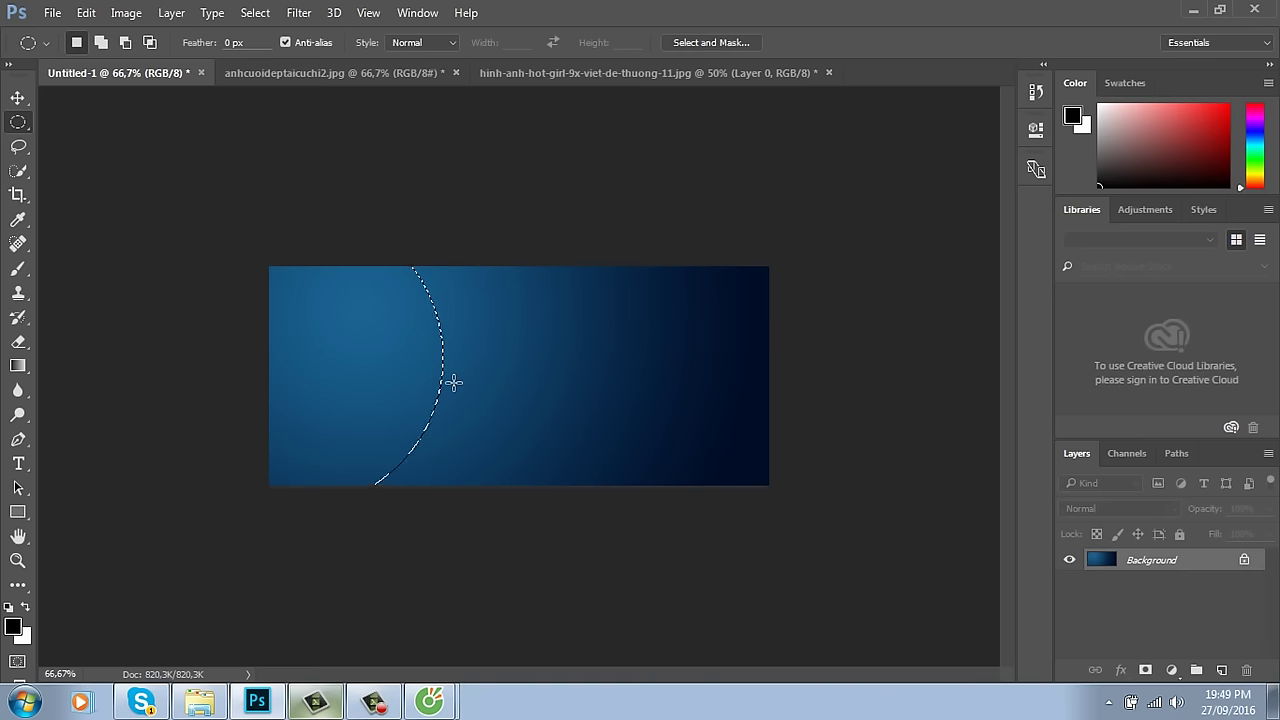
key(ctrl+plus)
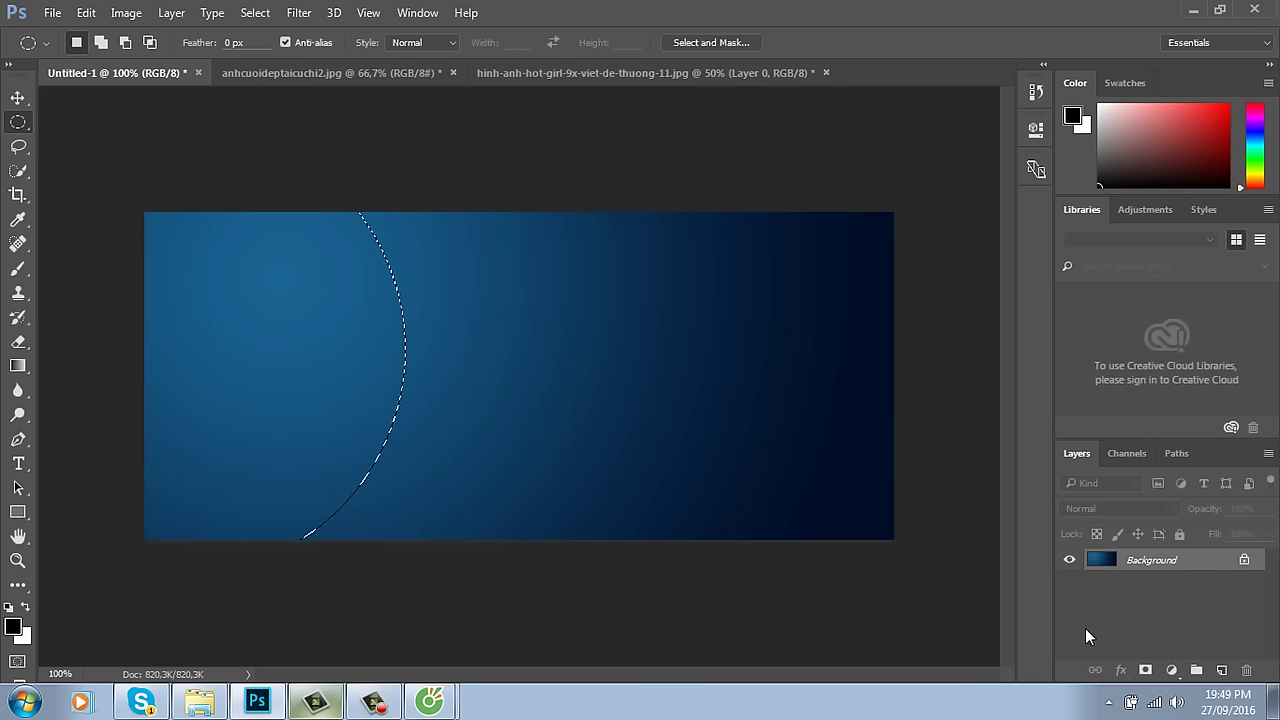
click(1221, 670)
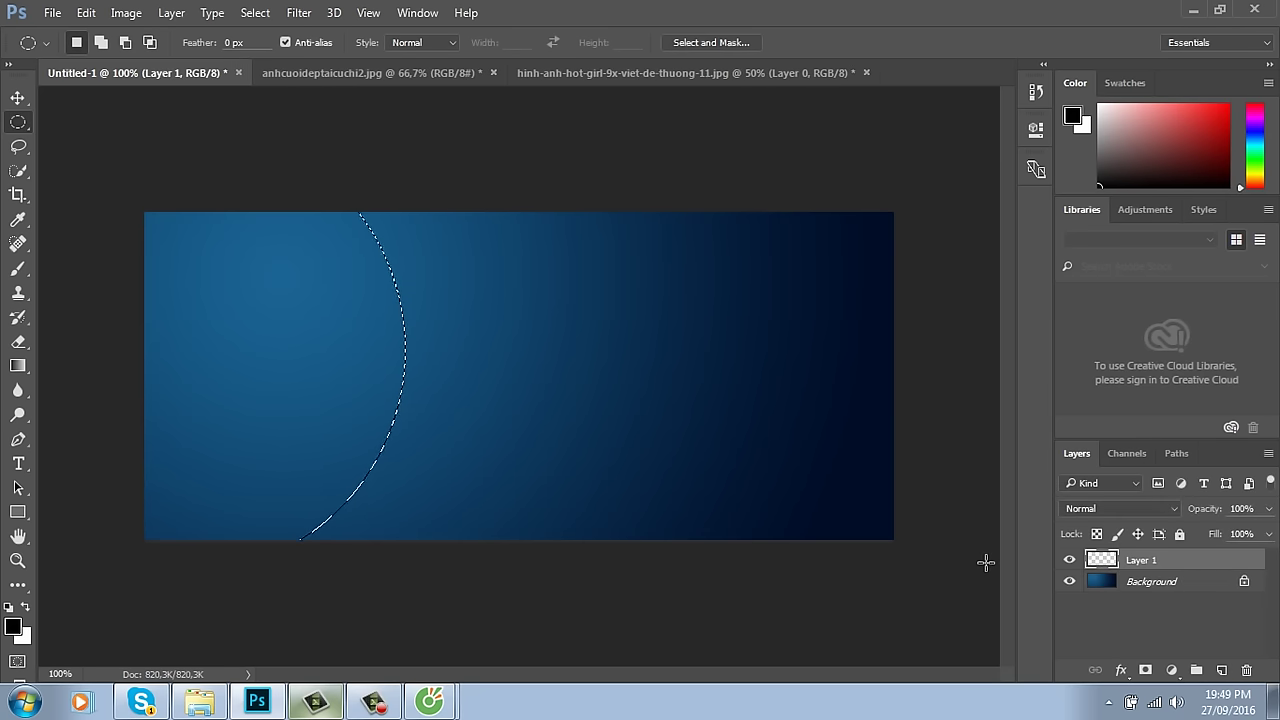
key(ctrl+BackSpace)
key(v)
key(ctrl+d)
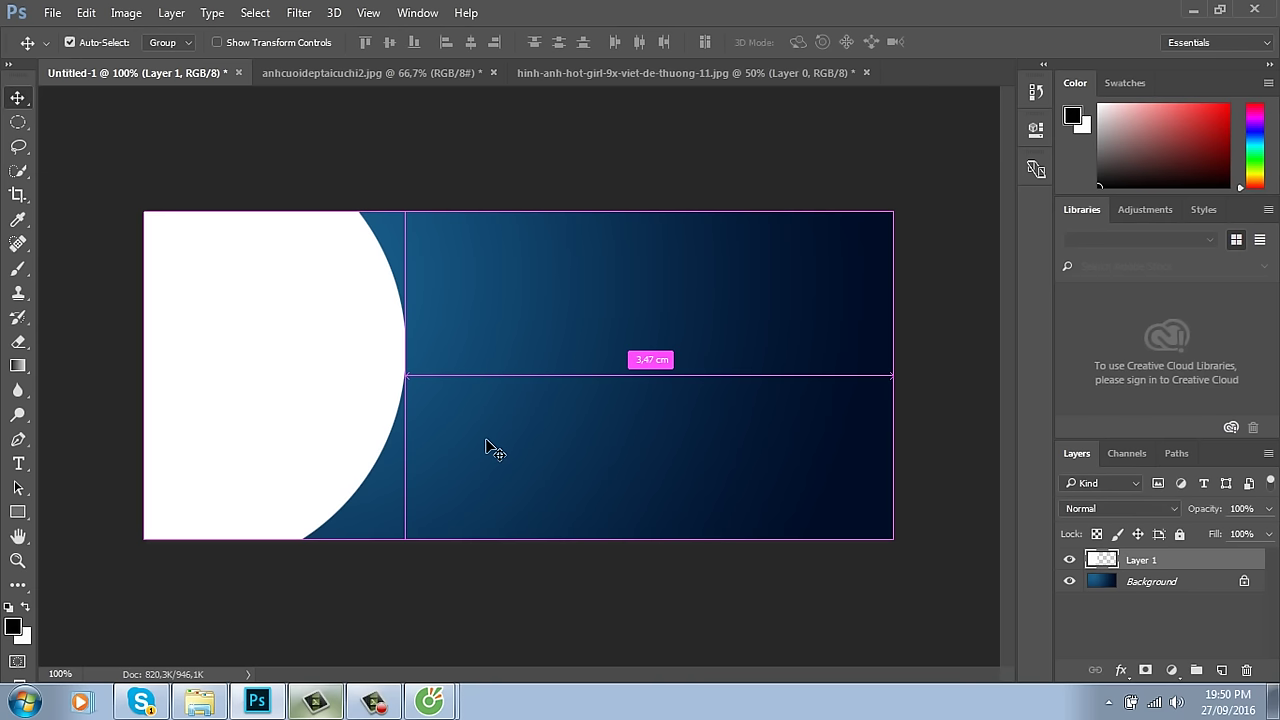
Step: Draw a second elliptical selection extending slightly past the white shape's curved edge, fill it with white on another new layer and deselect
key(ctrl+minus)
key(ctrl+minus)
click(18, 121)
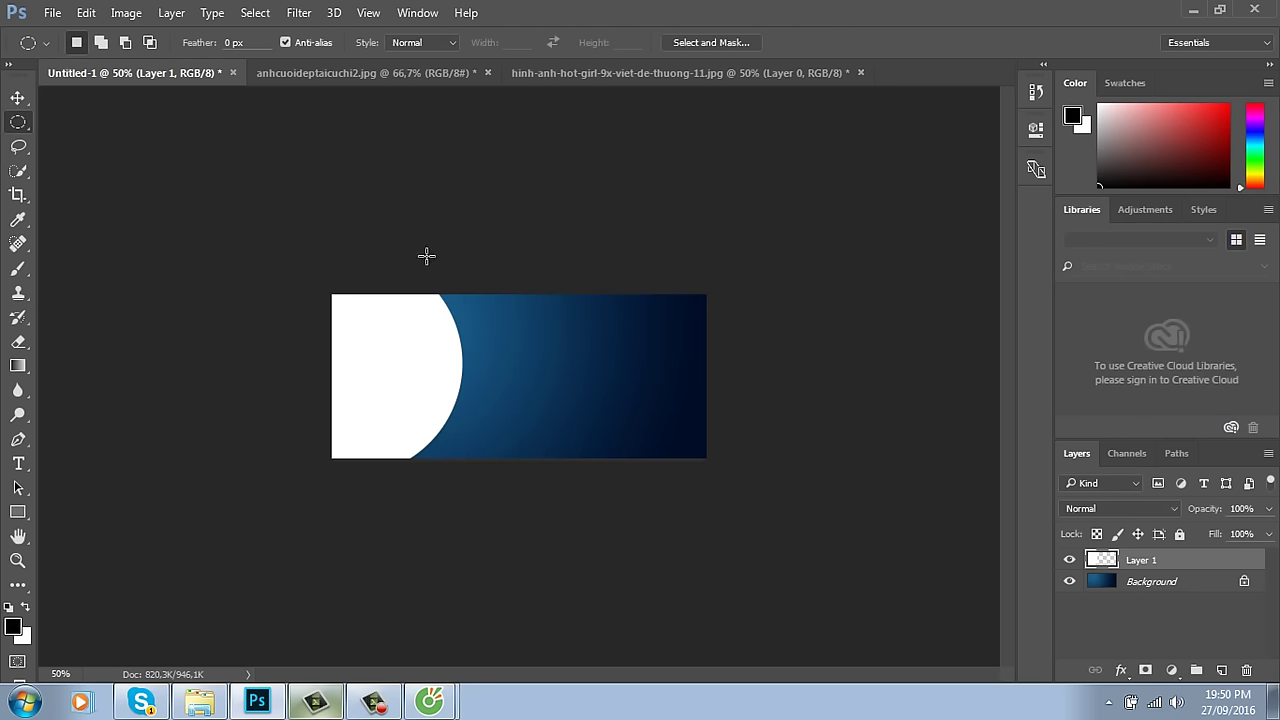
drag(272, 200, 471, 483)
key(ctrl+1)
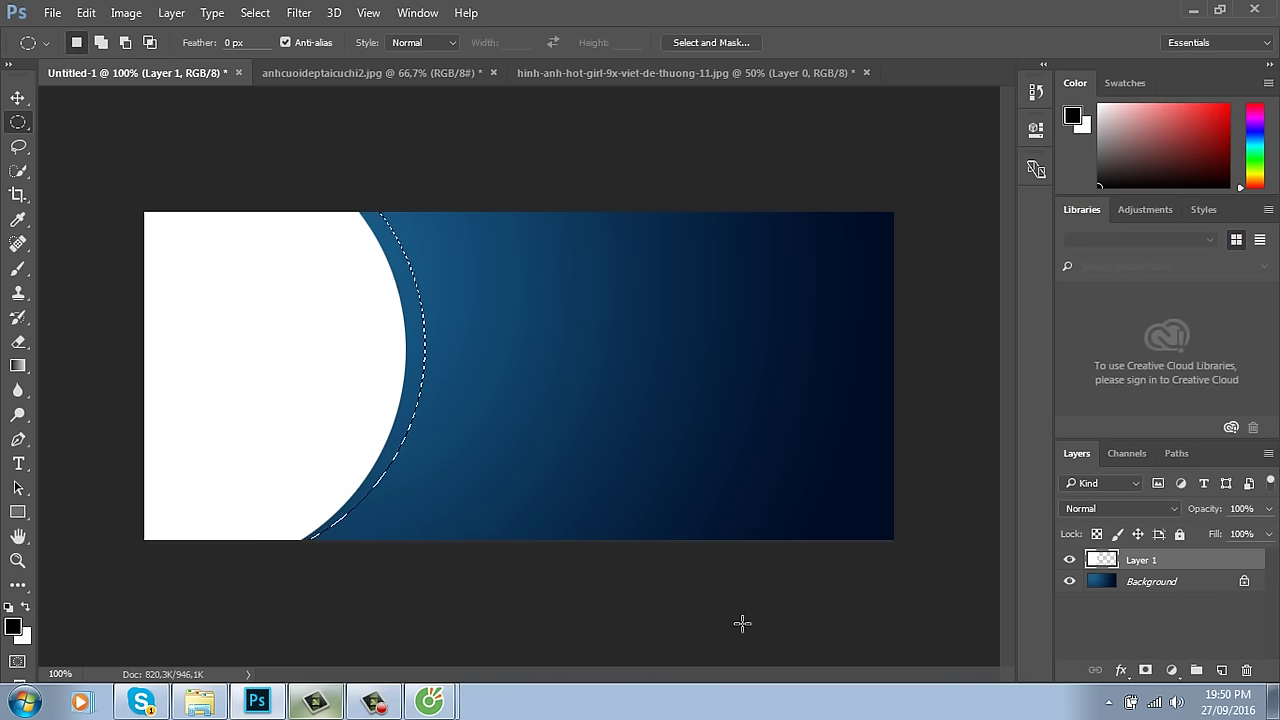
key(ctrl+shift+alt+n)
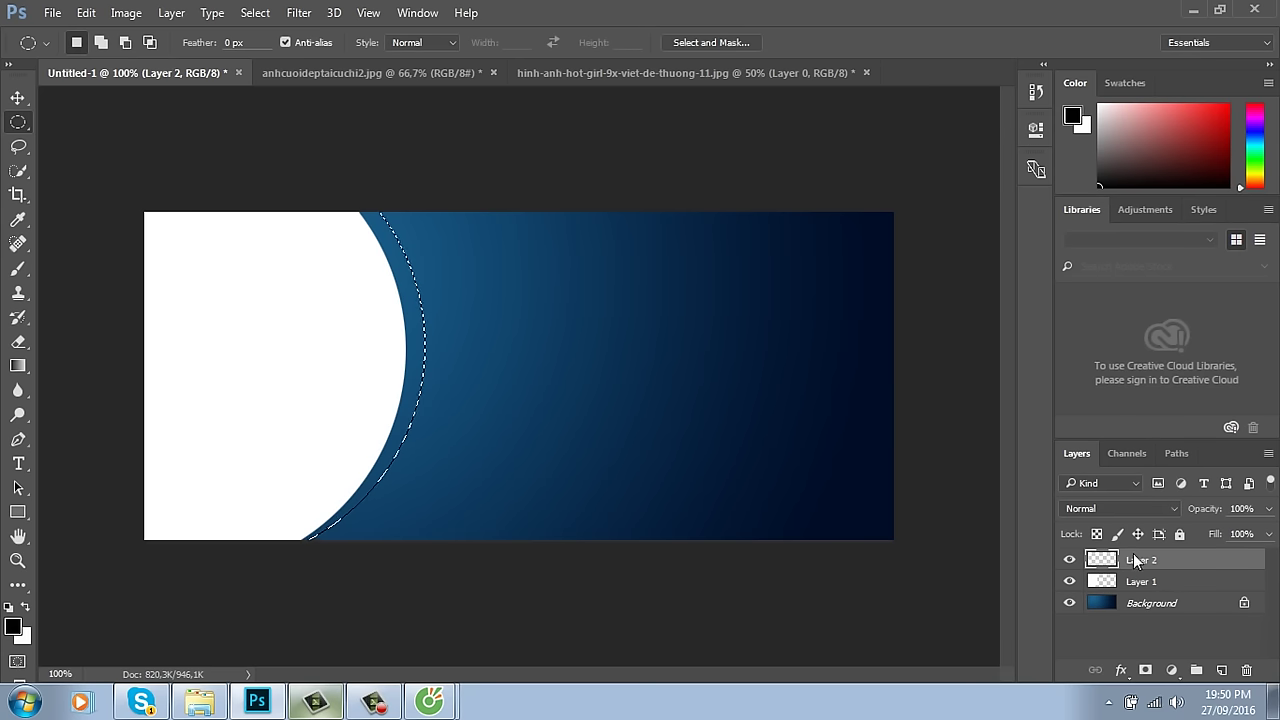
key(ctrl+BackSpace)
key(ctrl+d)
key(v)
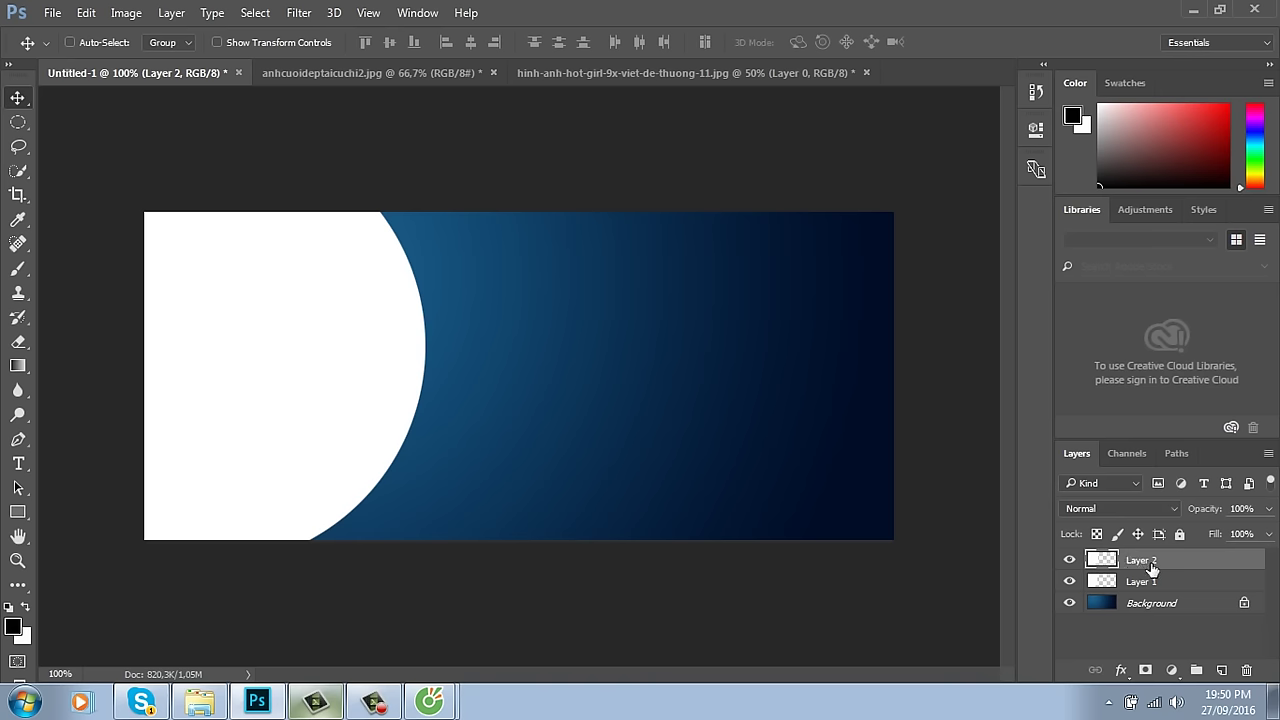
Step: Move Layer 2 below Layer 1 and set its opacity to 50%
drag(1153, 561, 1156, 592)
key(5)
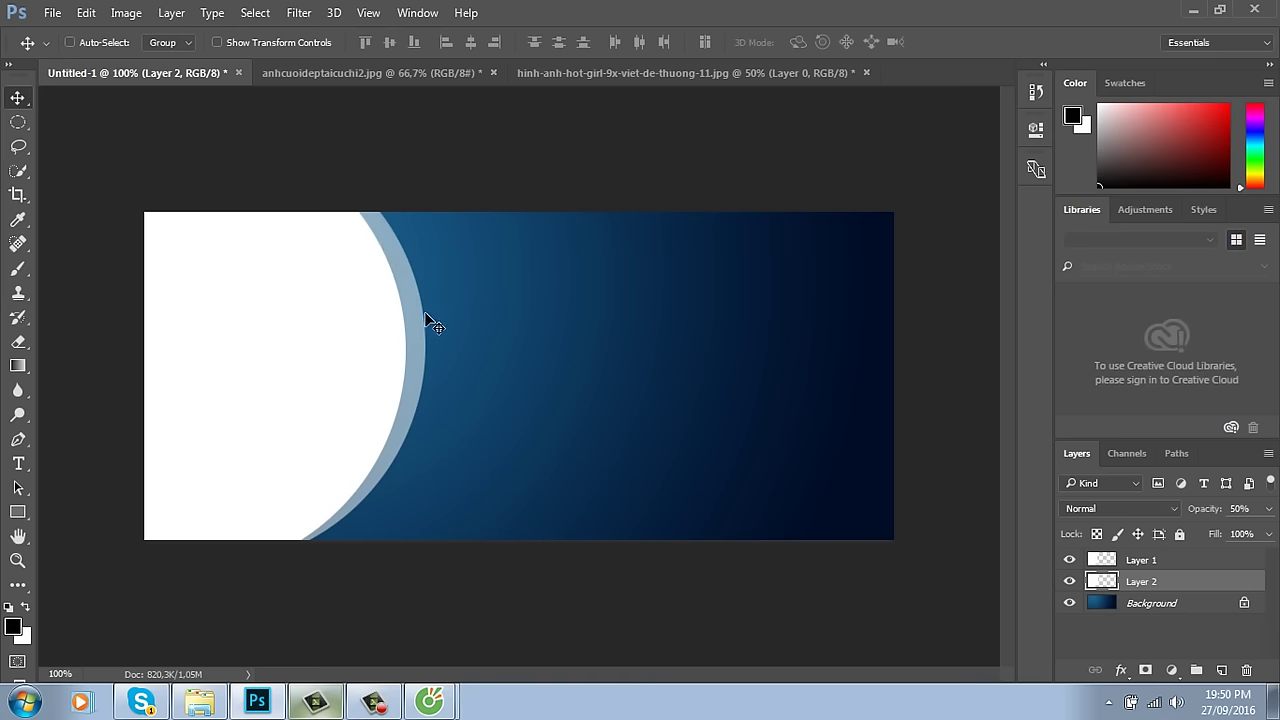
Step: Add a mask to Layer 2 and draw linear gradients on it, fading the translucent rim toward its upper end
click(1147, 671)
key(g)
drag(431, 201, 404, 505)
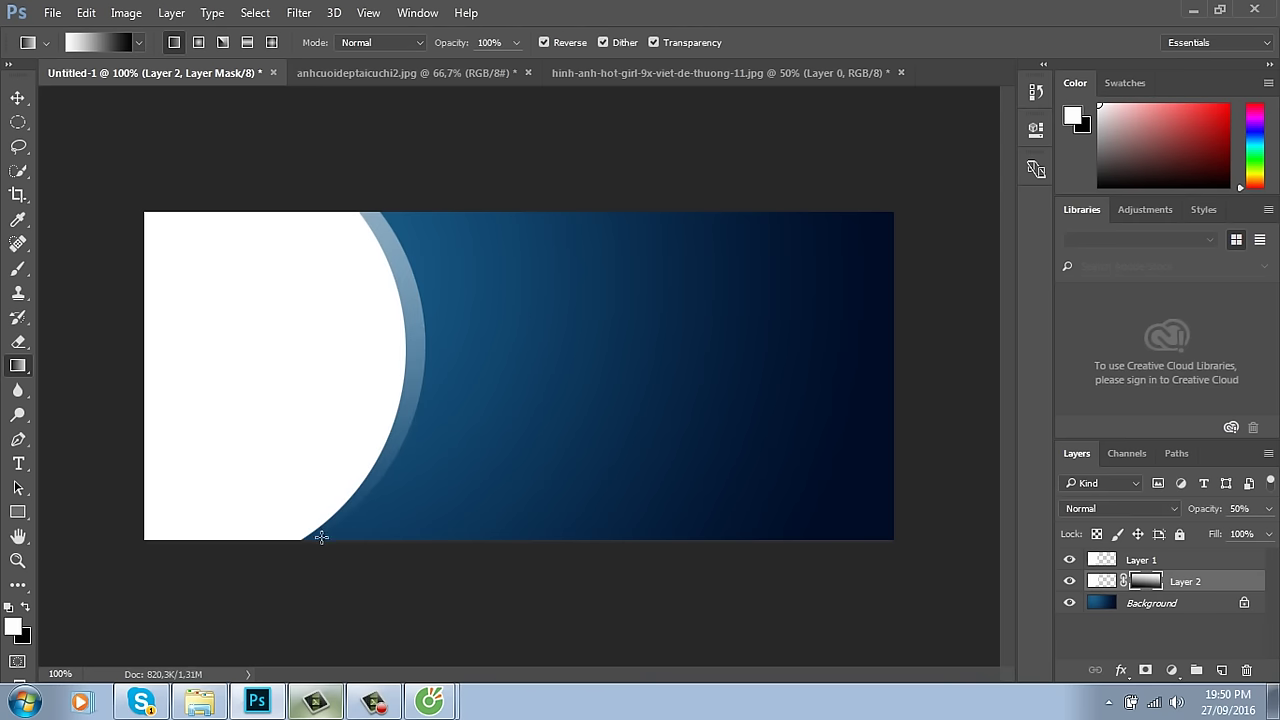
key(ctrl+z)
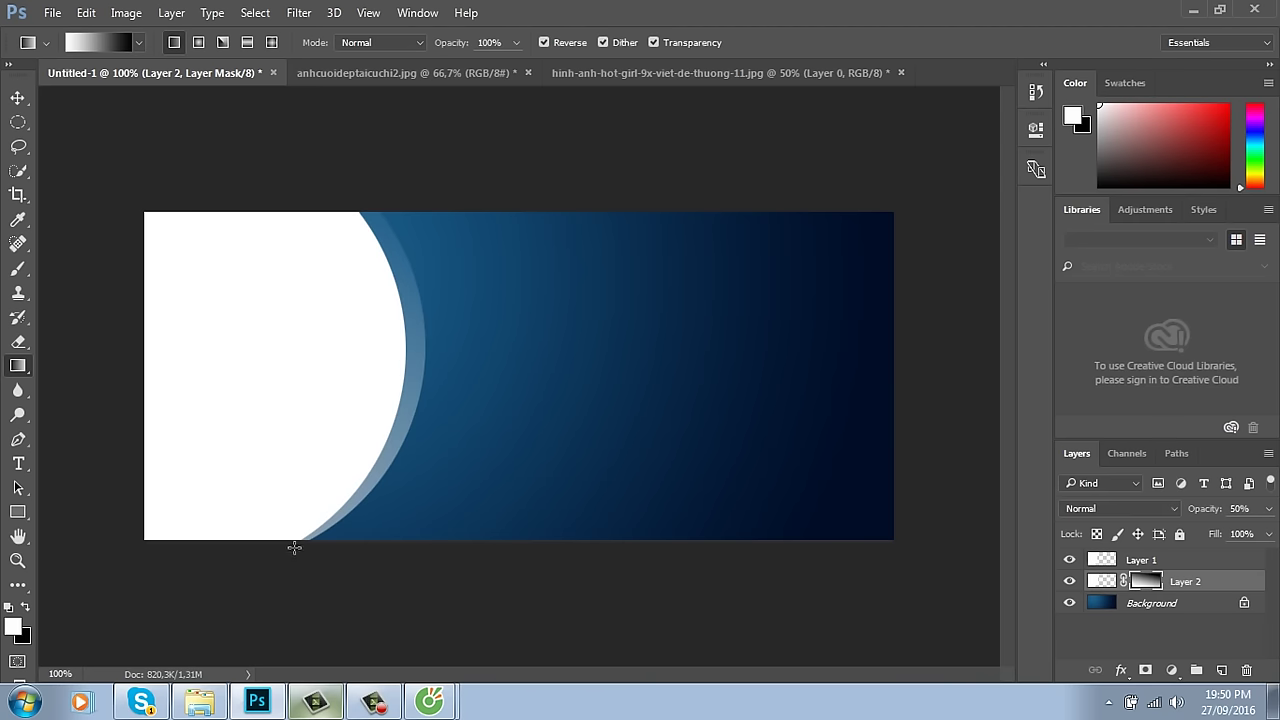
drag(294, 547, 500, 112)
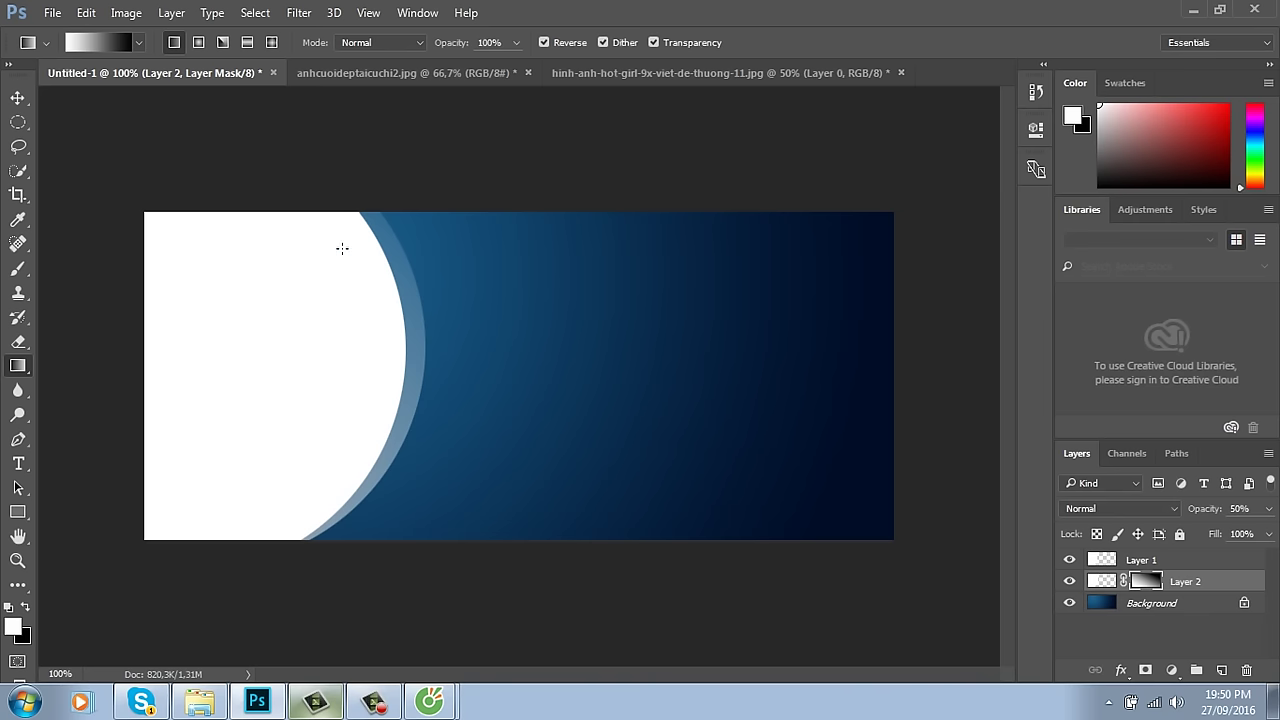
Step: Delete both white ellipse layers, keeping only the blue gradient background
key(v)
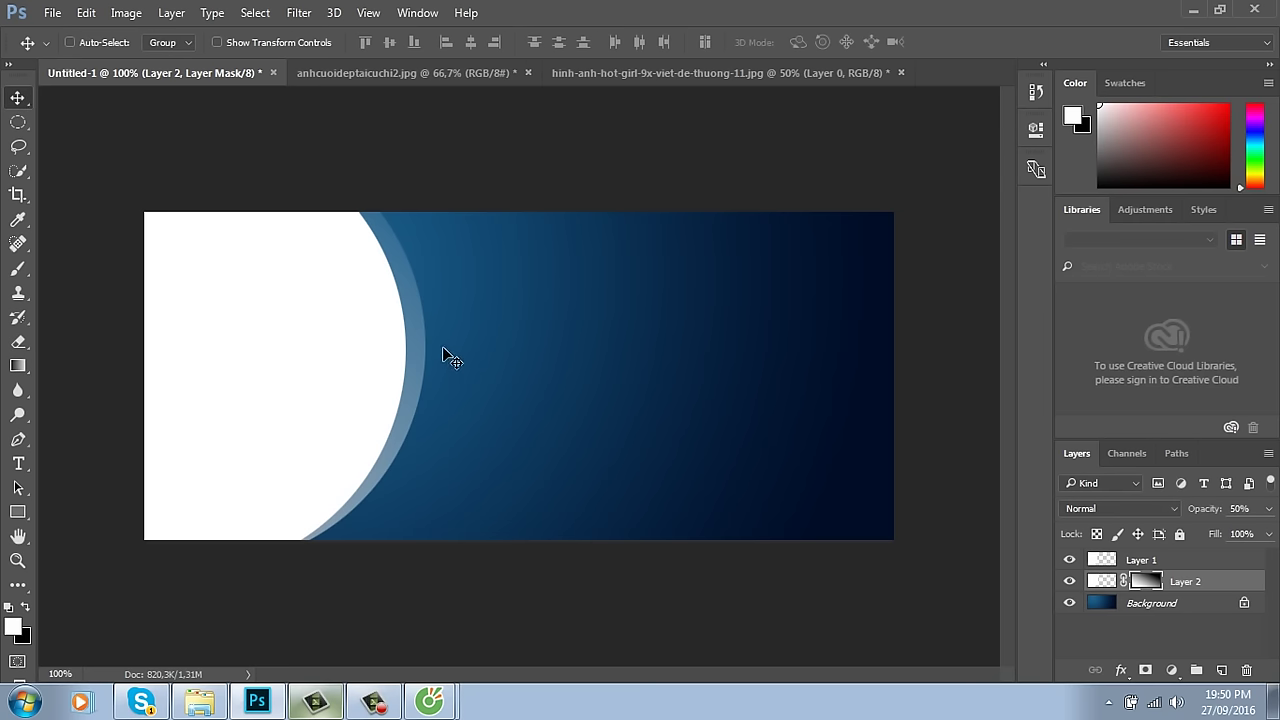
key(Delete)
right_click(357, 334)
click(394, 336)
key(Delete)
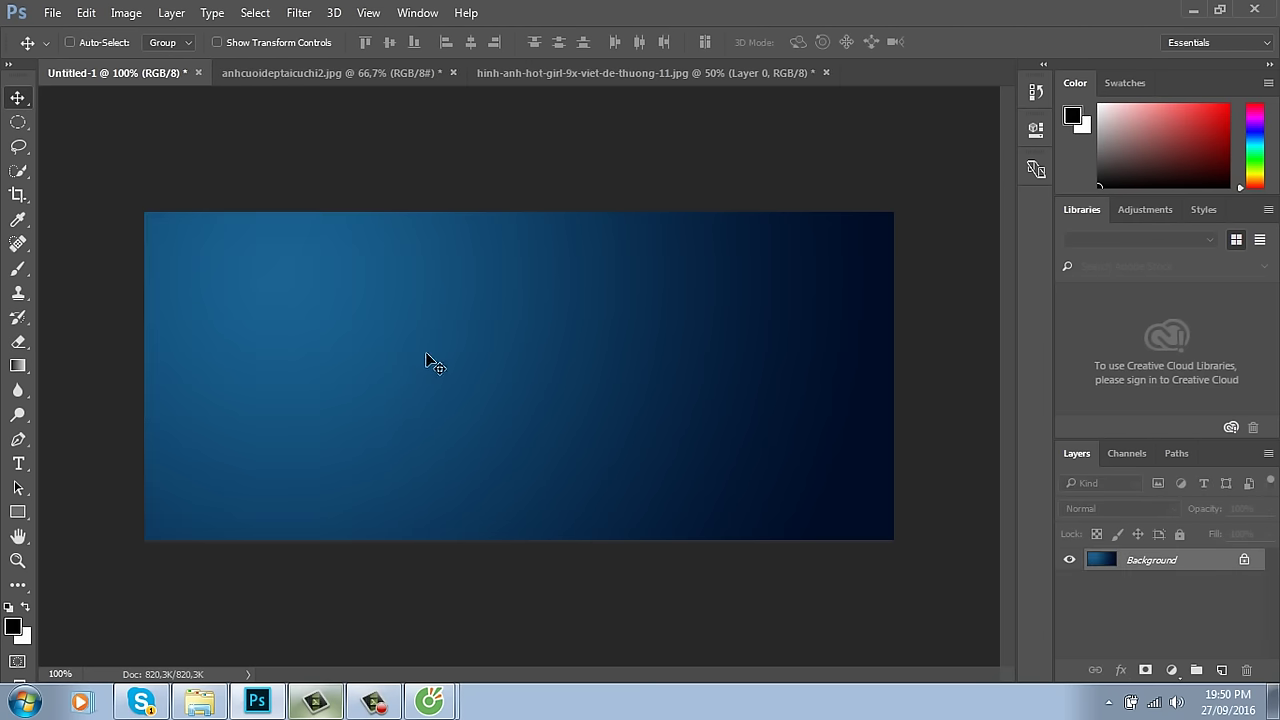
Step: Browse the BIKINI folder inside thuvienanh for an image to open
key(ctrl+o)
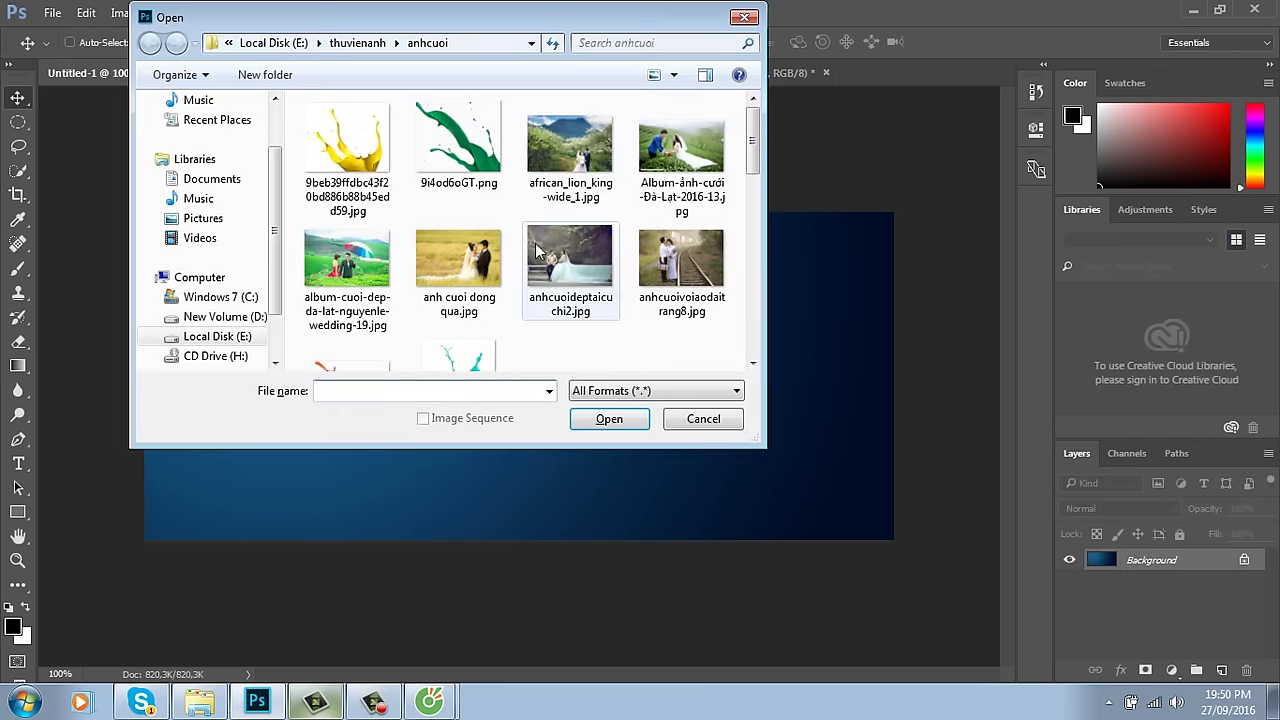
click(358, 43)
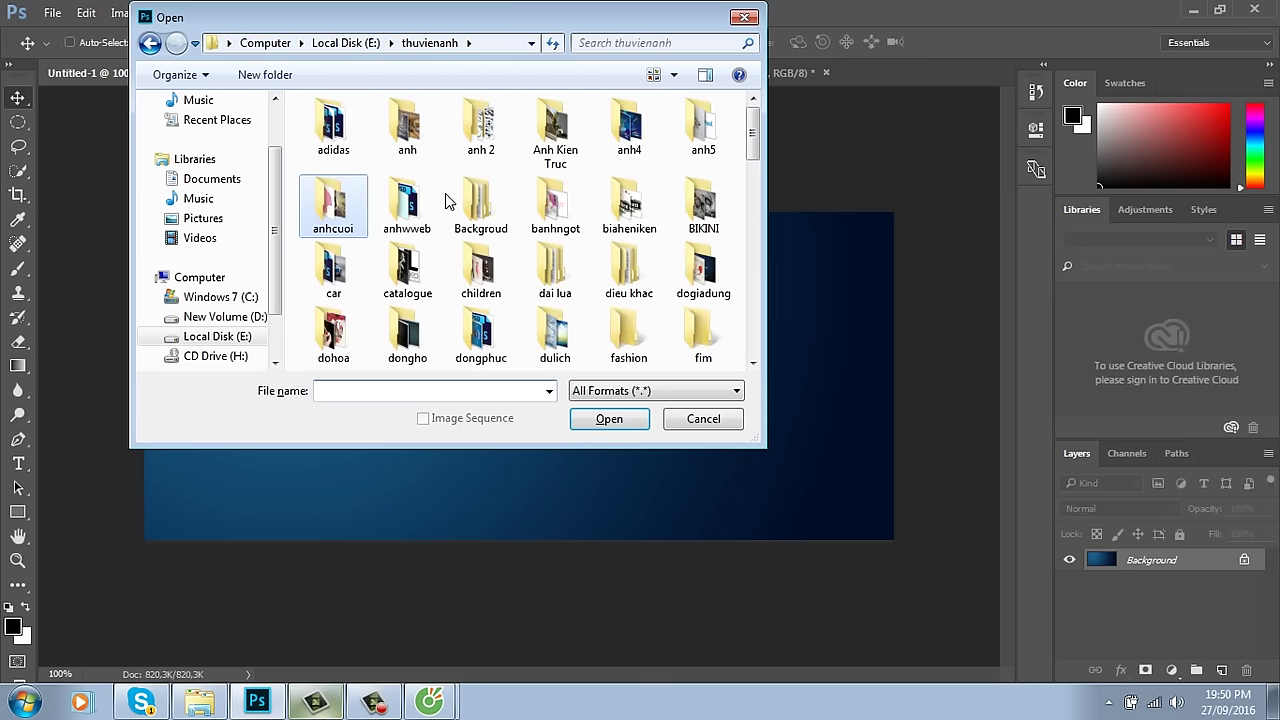
double_click(713, 215)
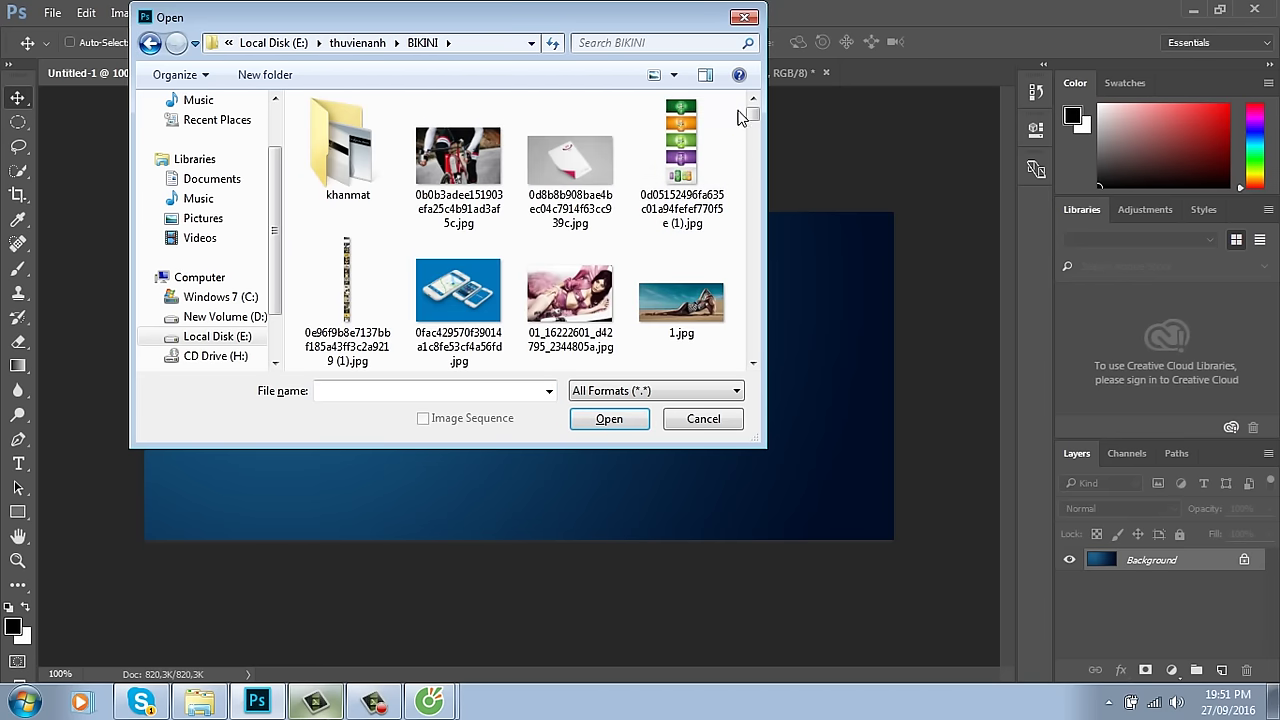
click(753, 365)
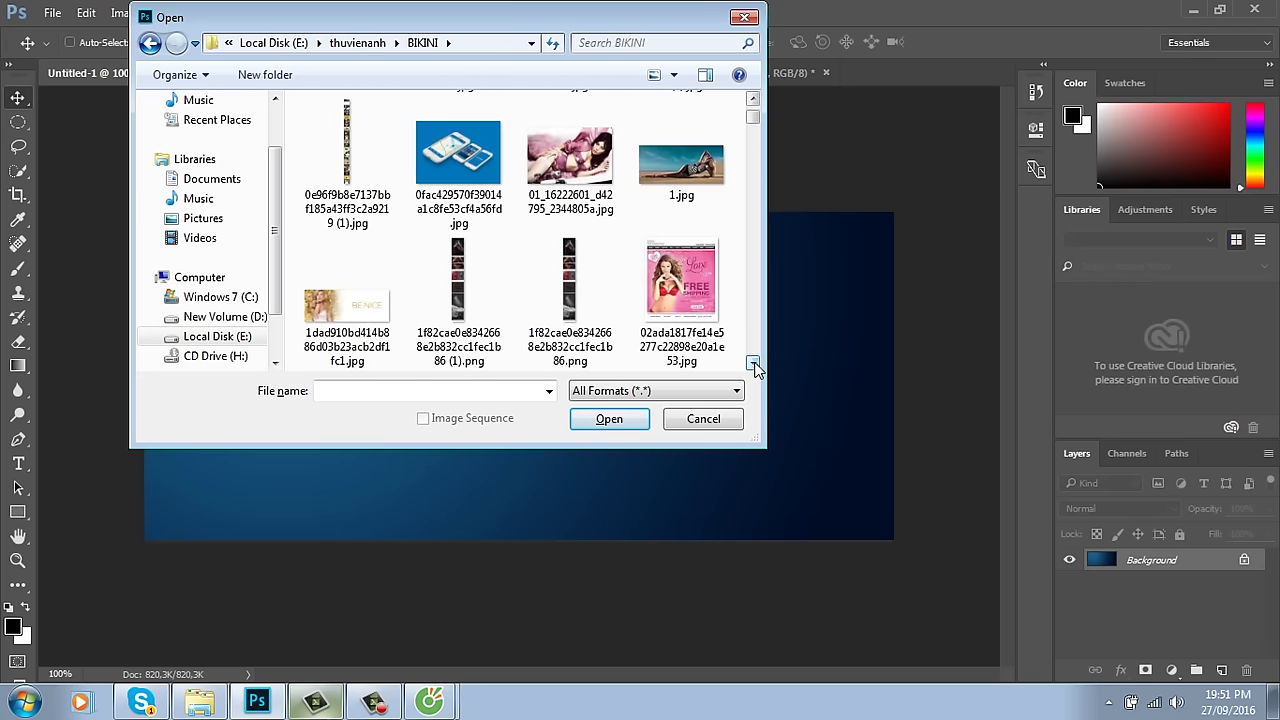
click(753, 365)
click(753, 365)
click(753, 365)
click(753, 365)
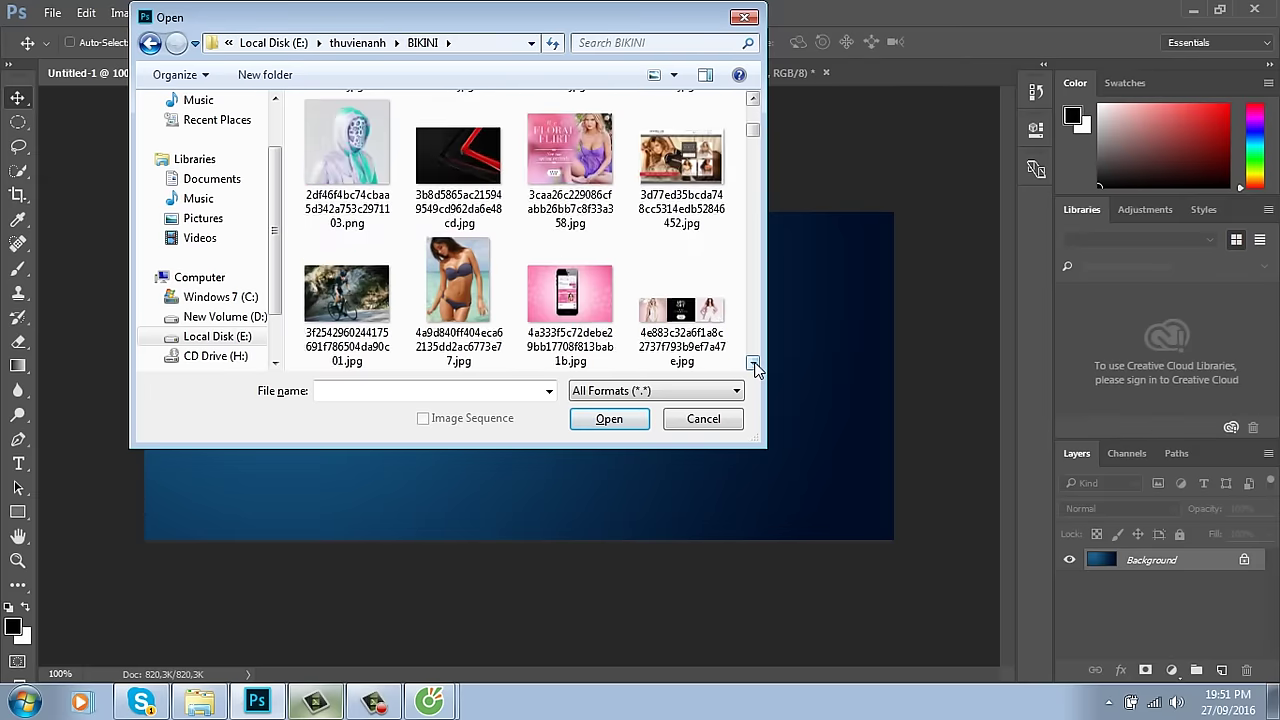
click(753, 365)
click(753, 365)
click(753, 365)
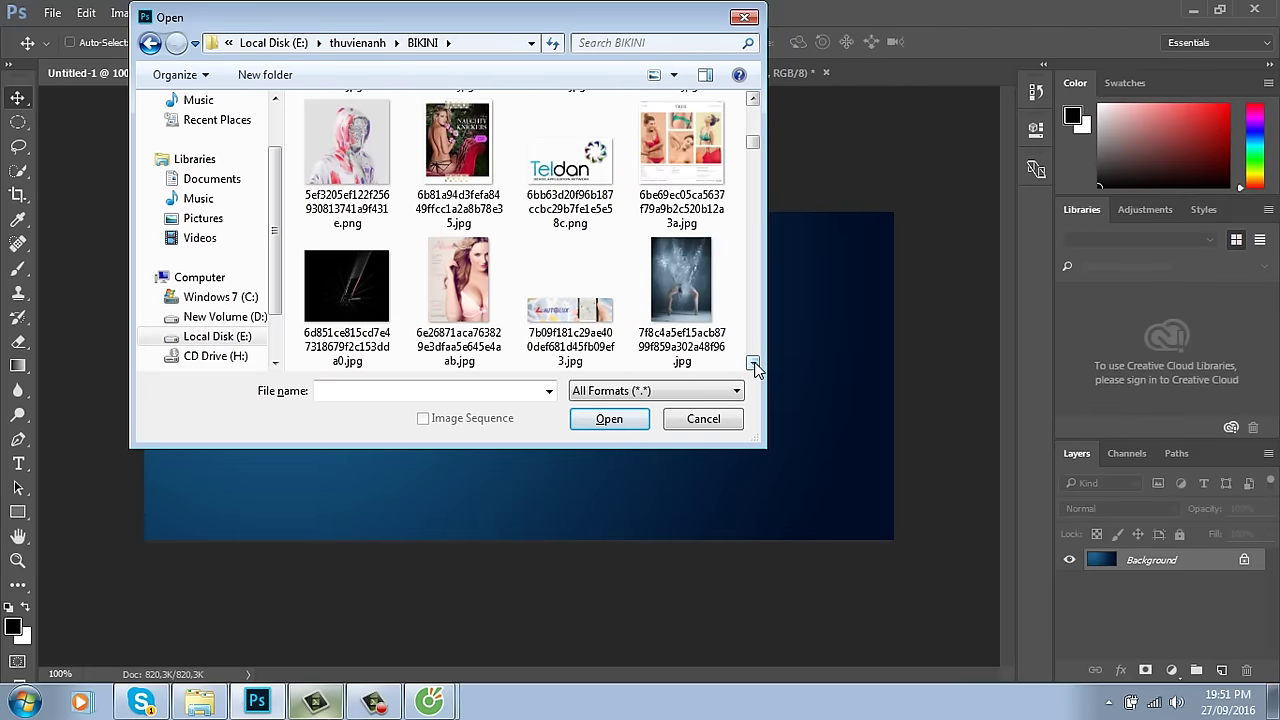
click(753, 365)
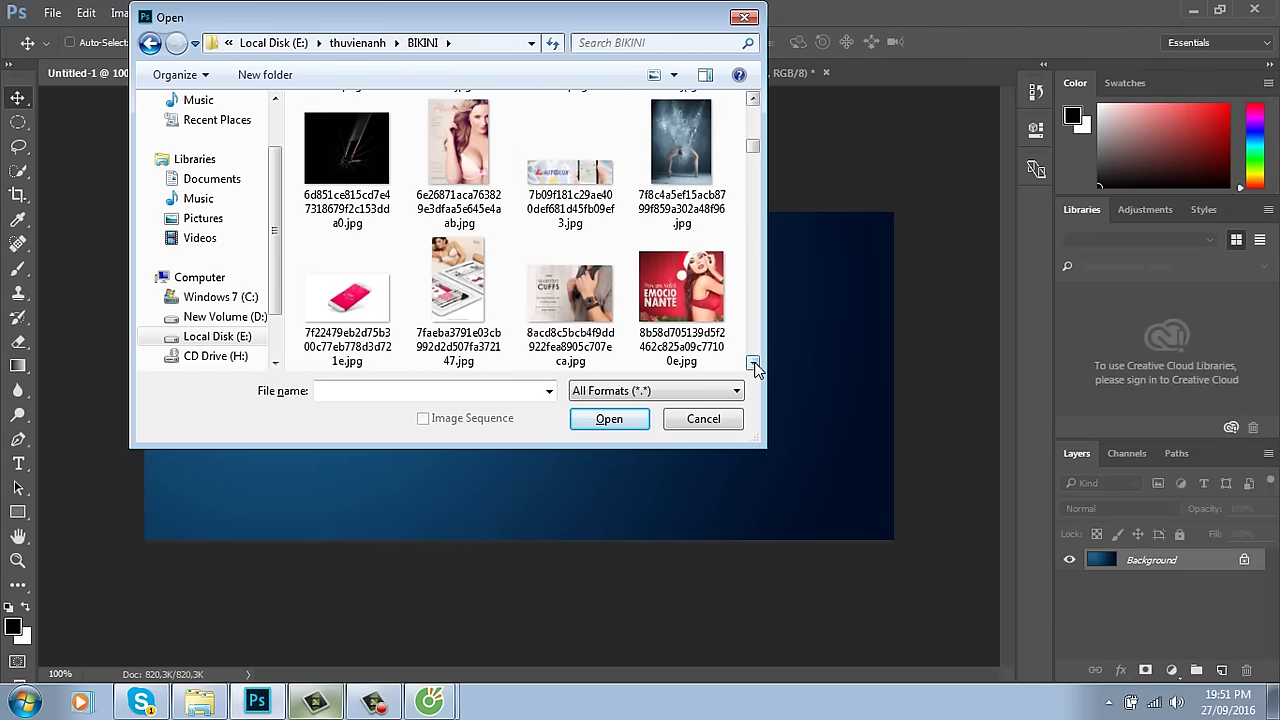
click(753, 365)
click(753, 365)
click(753, 365)
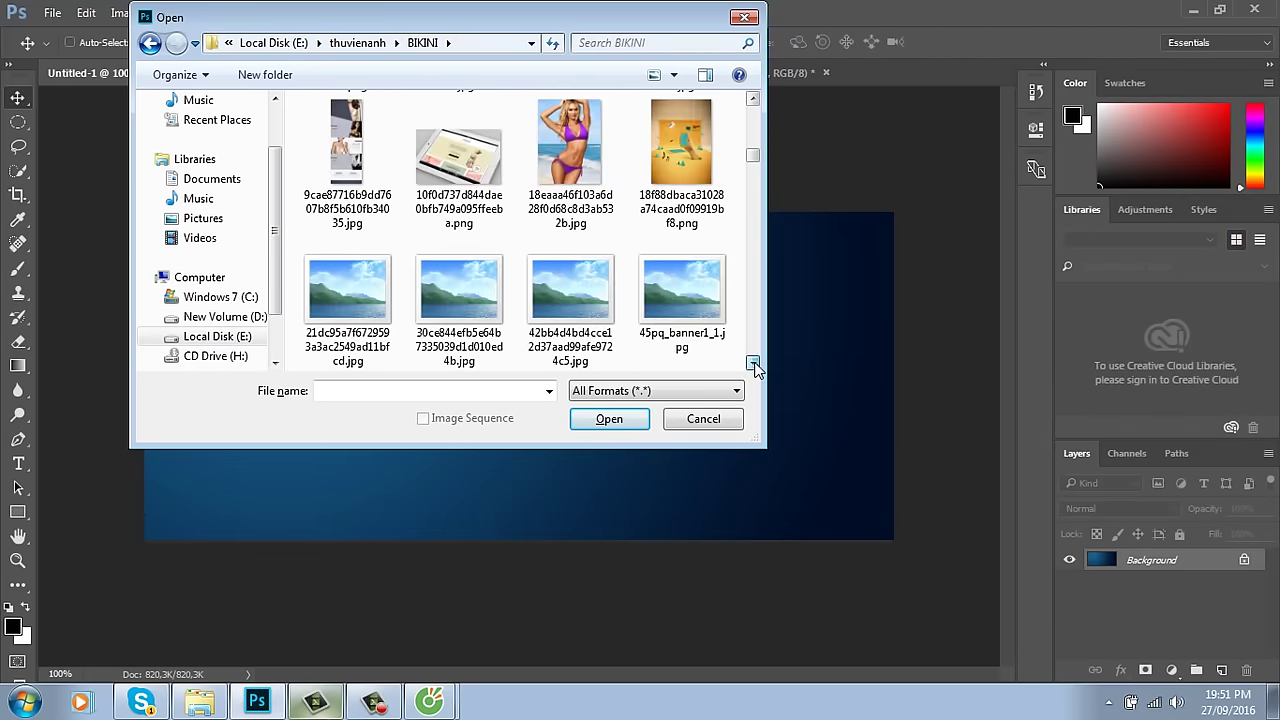
click(753, 365)
click(753, 365)
click(753, 365)
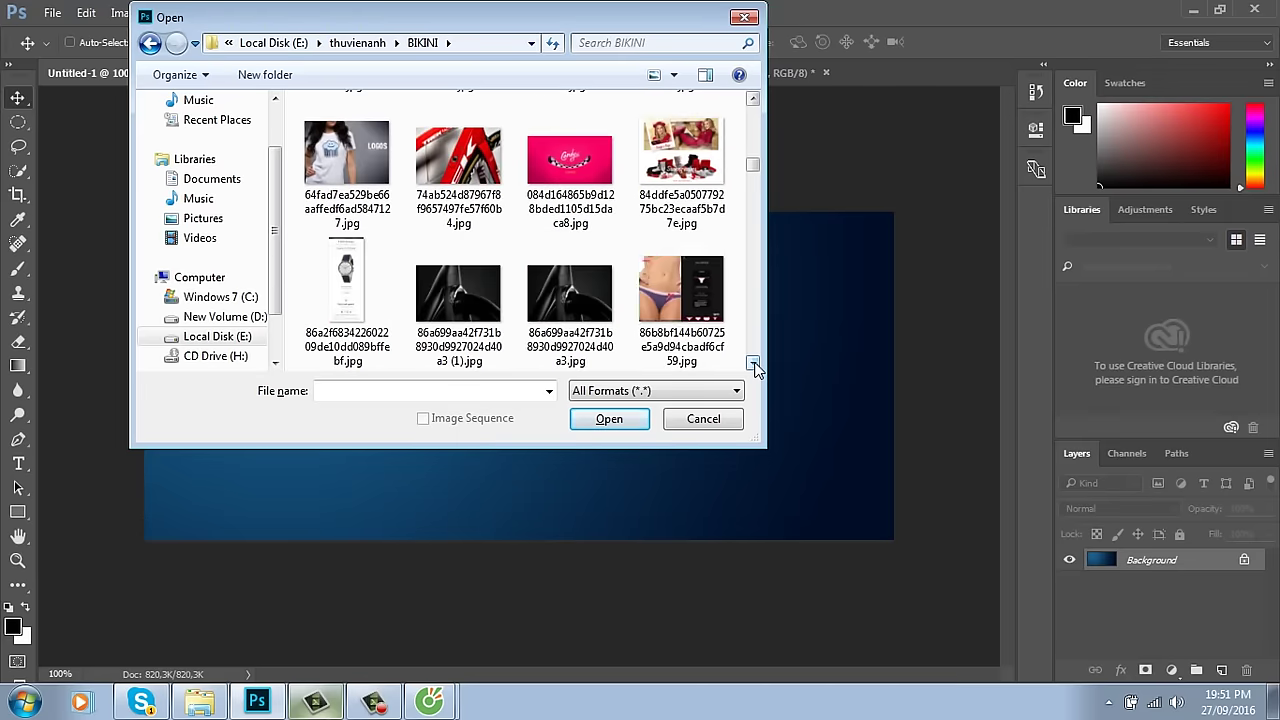
click(753, 365)
click(753, 365)
click(753, 365)
click(753, 365)
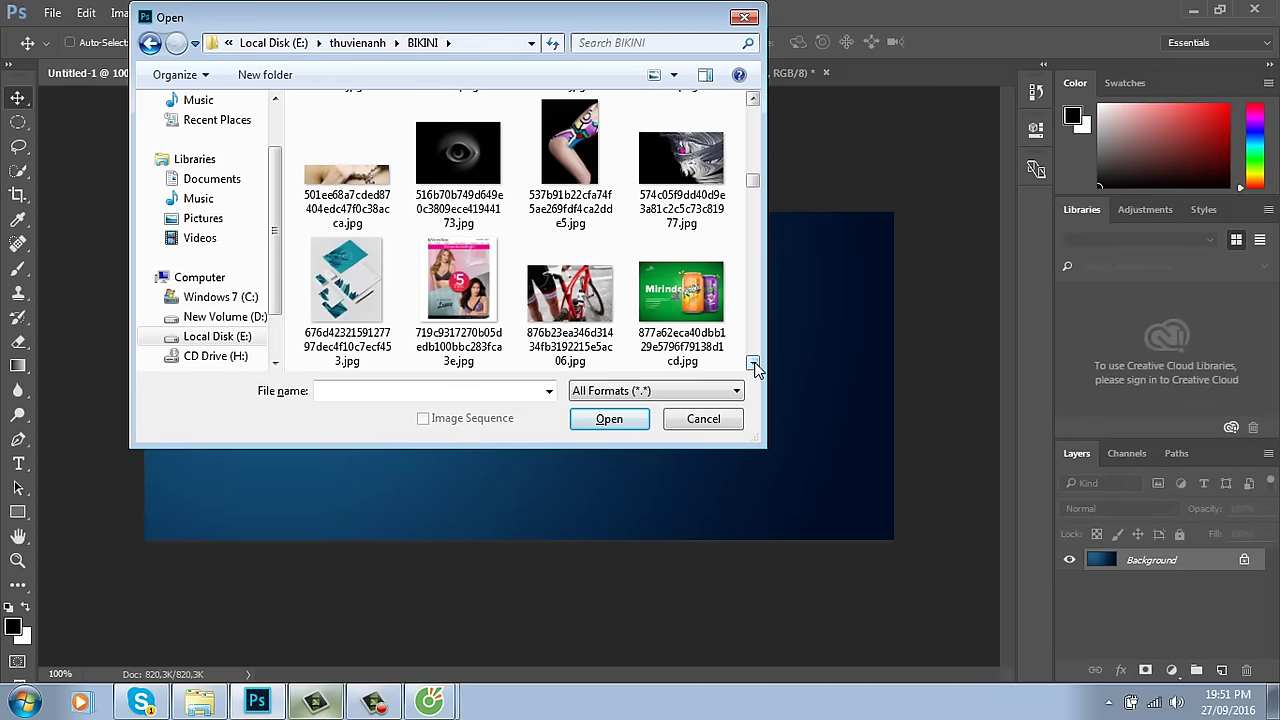
click(753, 365)
click(753, 365)
click(753, 365)
click(753, 365)
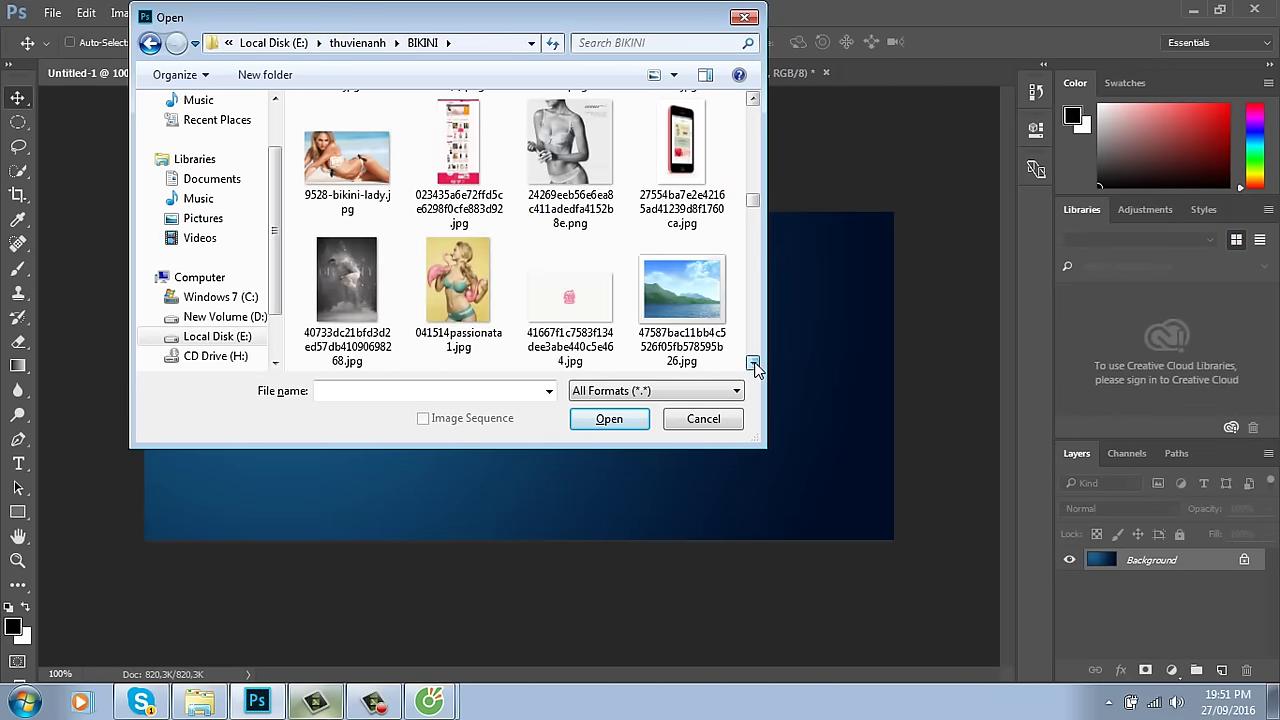
click(753, 365)
click(753, 365)
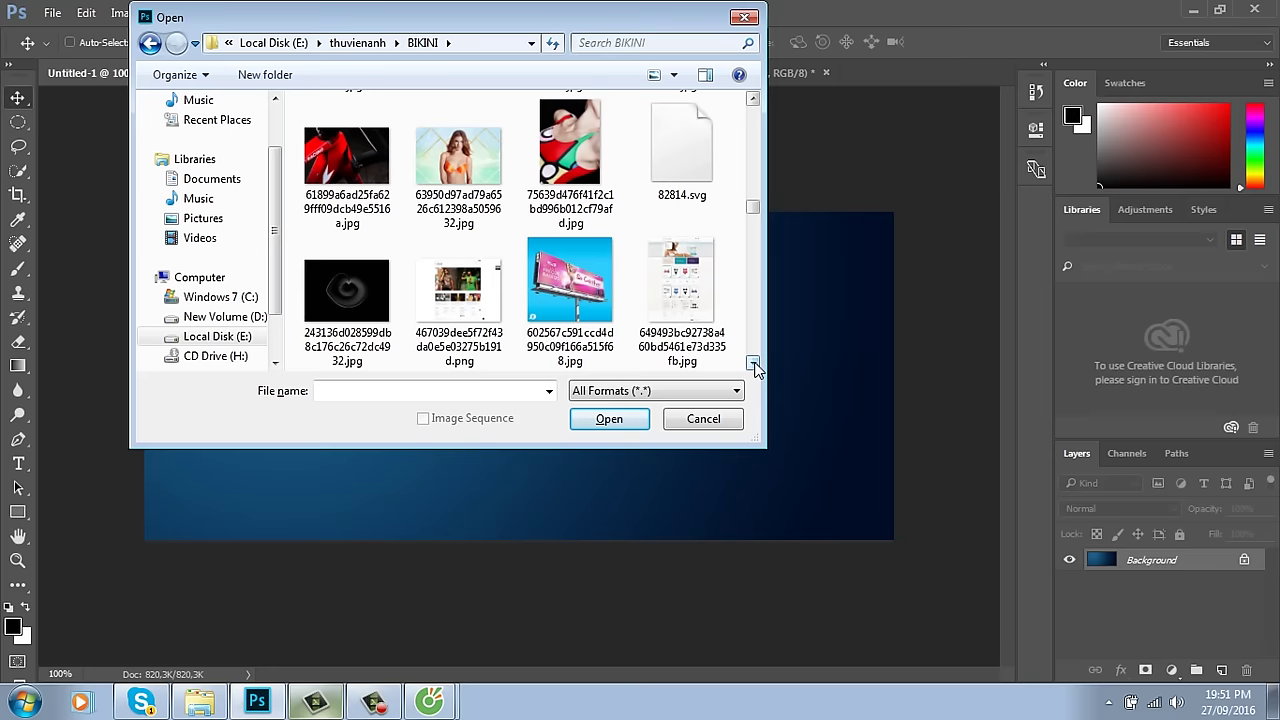
click(753, 365)
click(753, 365)
click(753, 365)
click(753, 365)
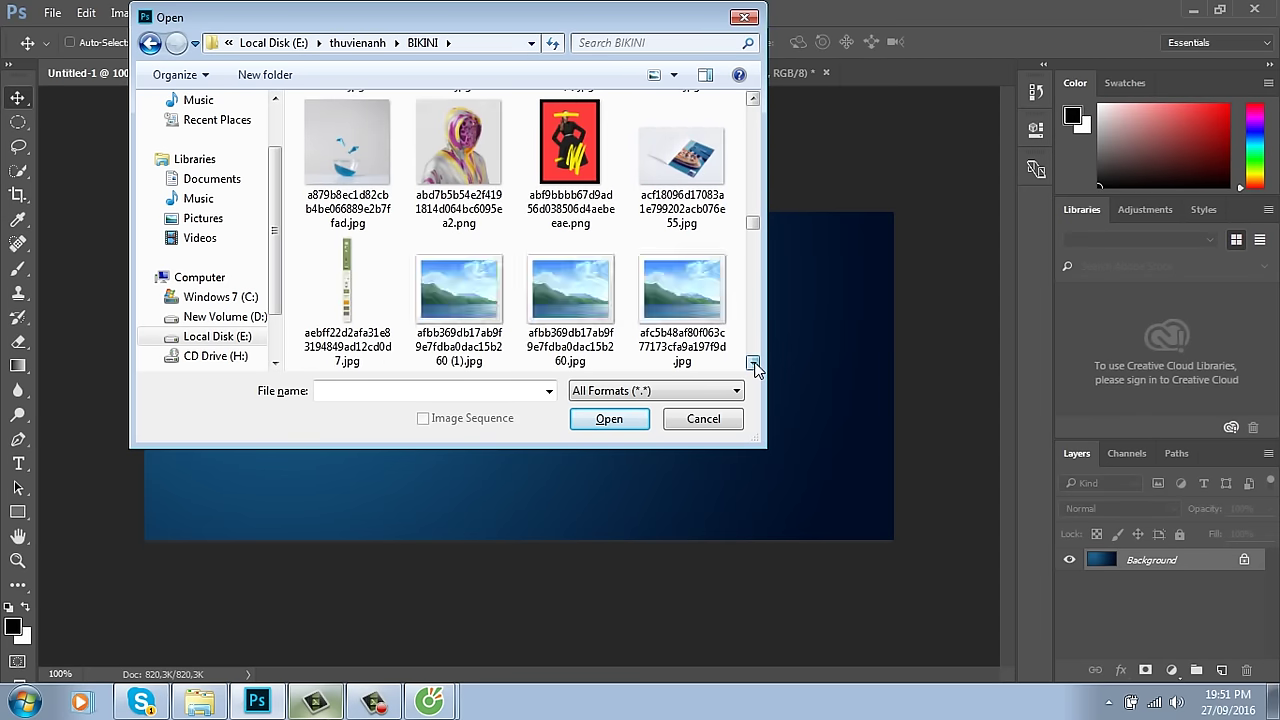
click(753, 365)
click(753, 365)
click(753, 365)
click(753, 365)
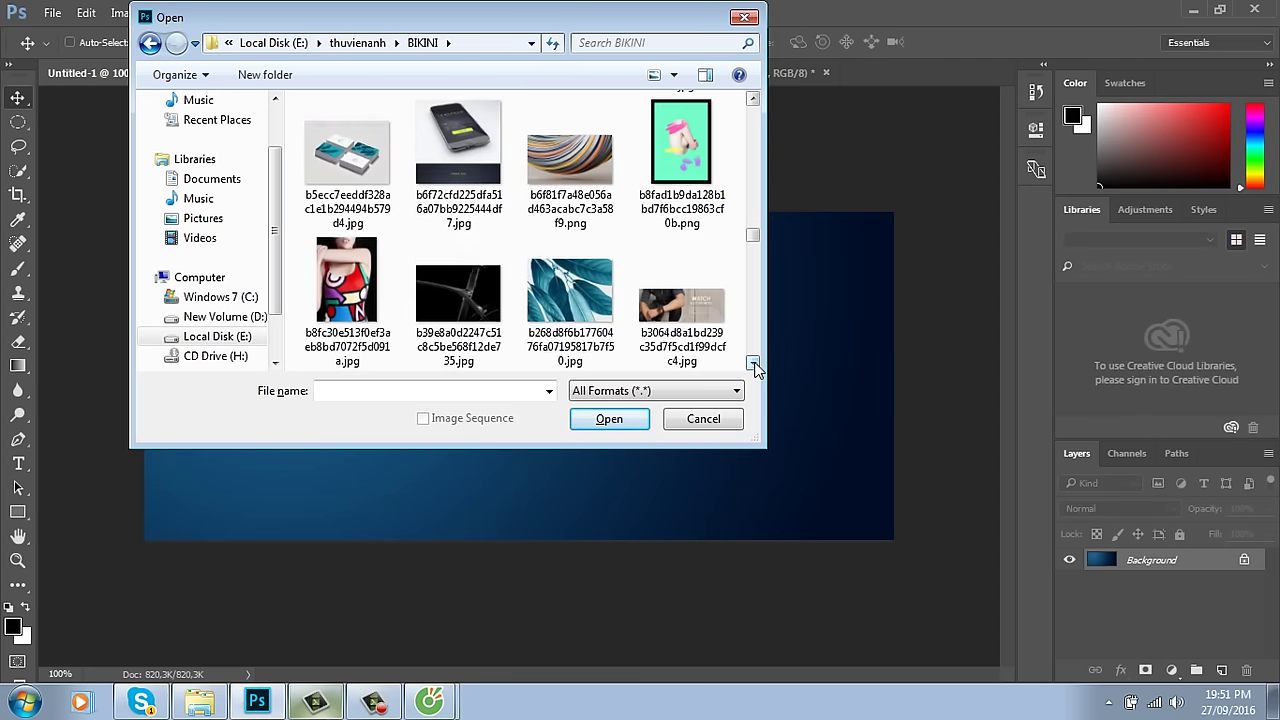
click(753, 365)
click(753, 365)
click(753, 365)
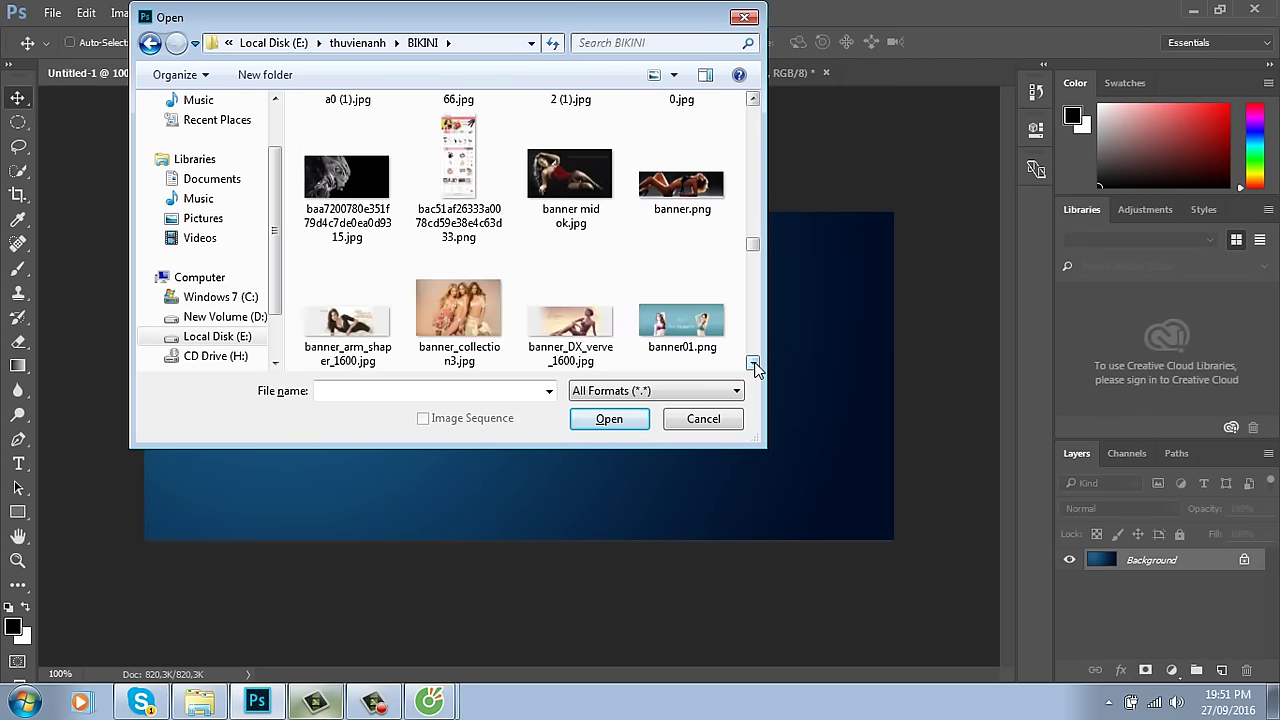
click(753, 365)
click(753, 365)
click(753, 365)
click(753, 365)
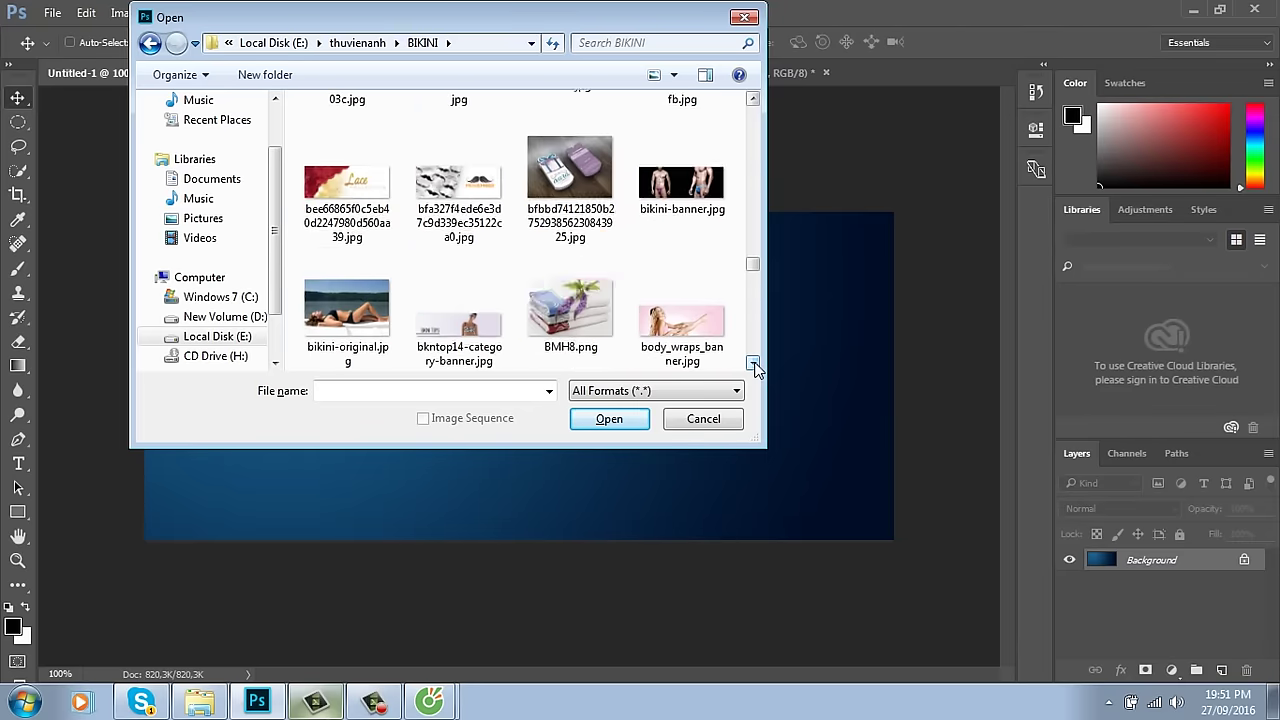
click(753, 365)
click(753, 365)
click(753, 365)
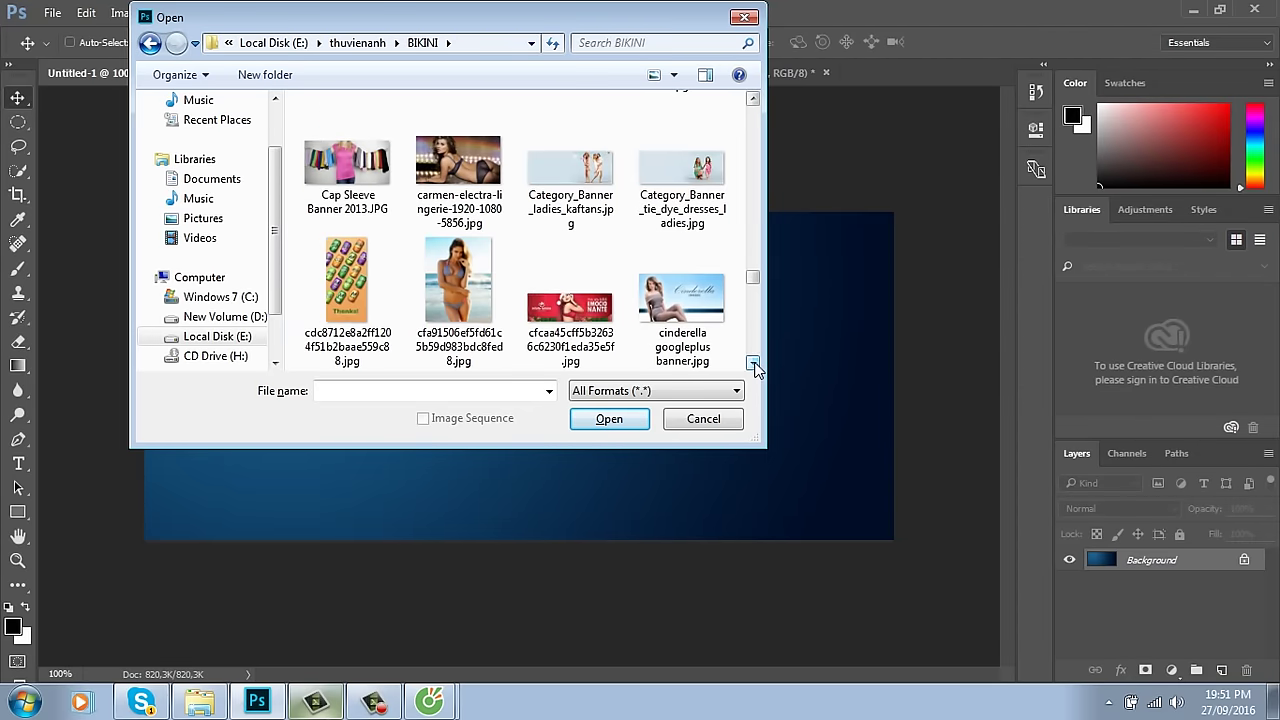
click(753, 365)
click(753, 365)
click(753, 365)
click(753, 365)
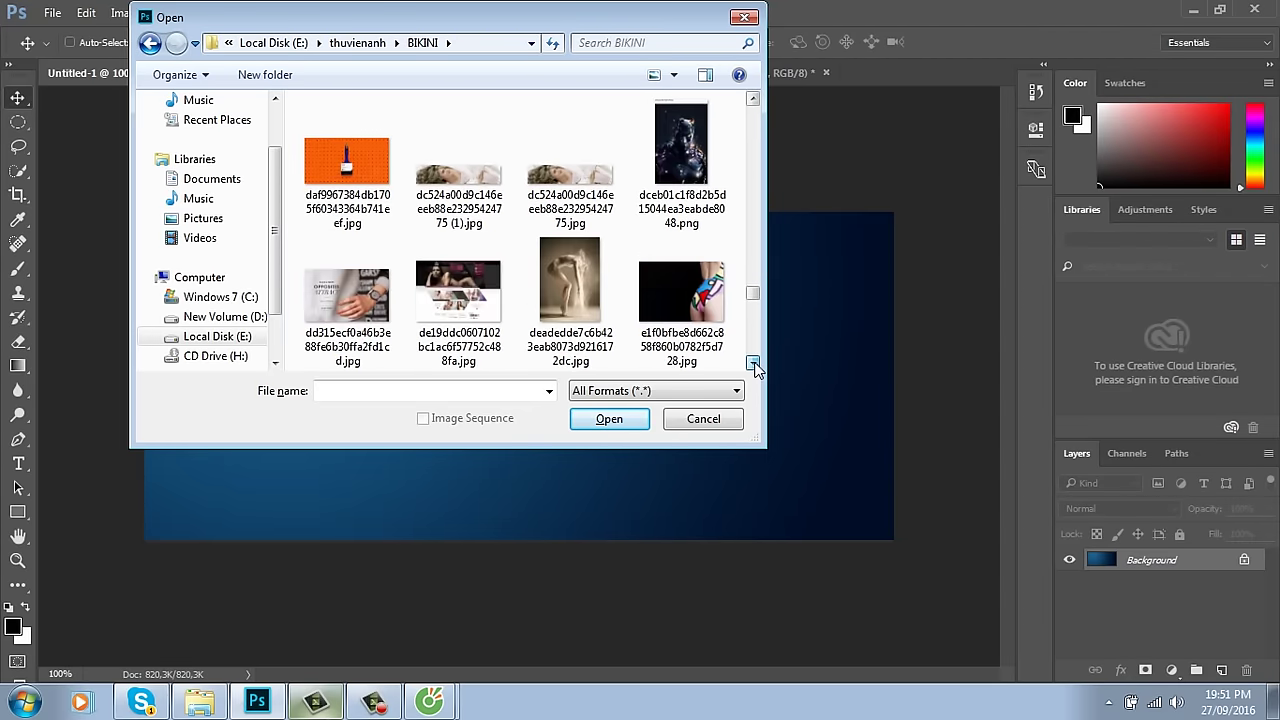
click(753, 365)
click(753, 365)
click(753, 365)
click(753, 365)
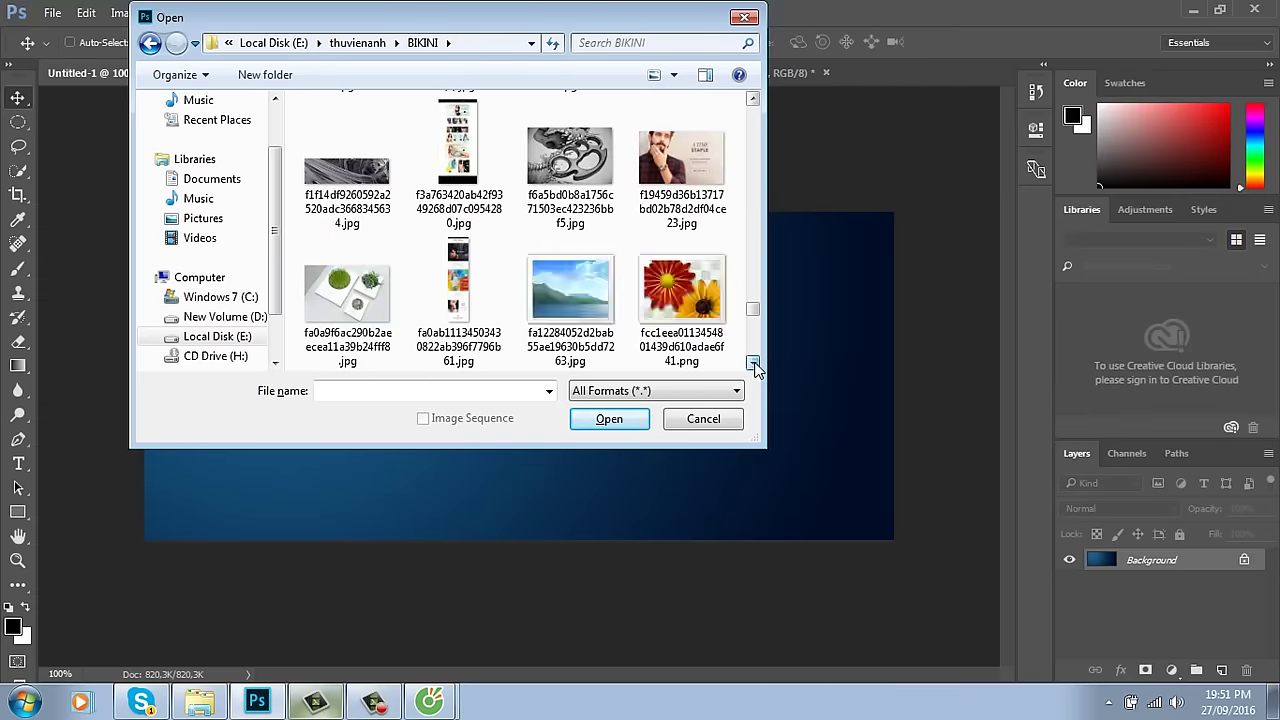
click(753, 365)
click(753, 365)
click(753, 365)
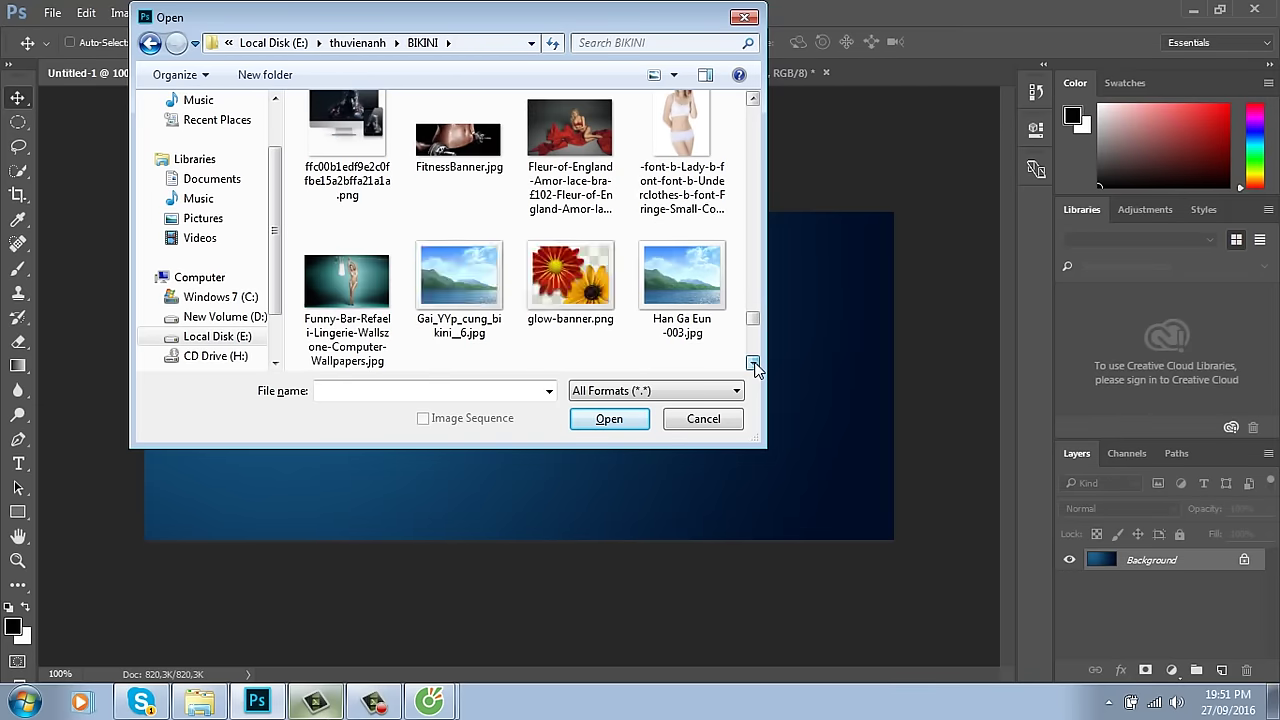
click(753, 365)
click(753, 365)
click(753, 365)
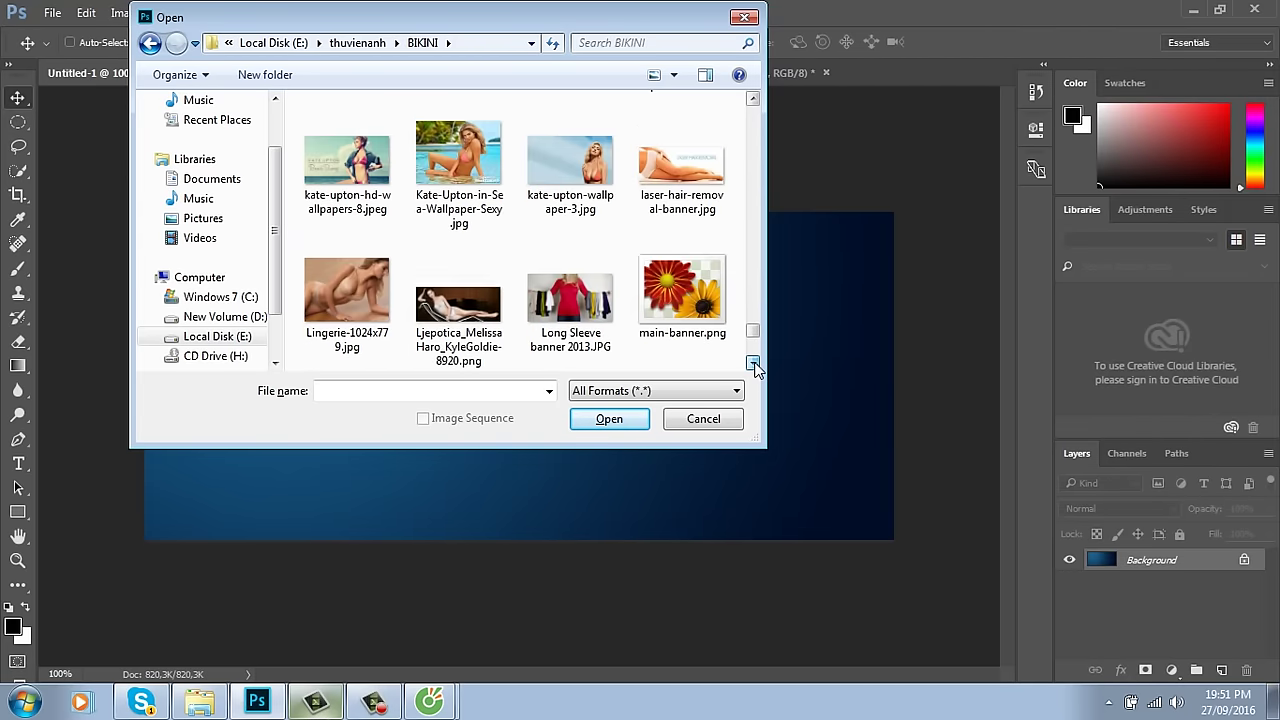
click(753, 365)
click(753, 365)
click(753, 365)
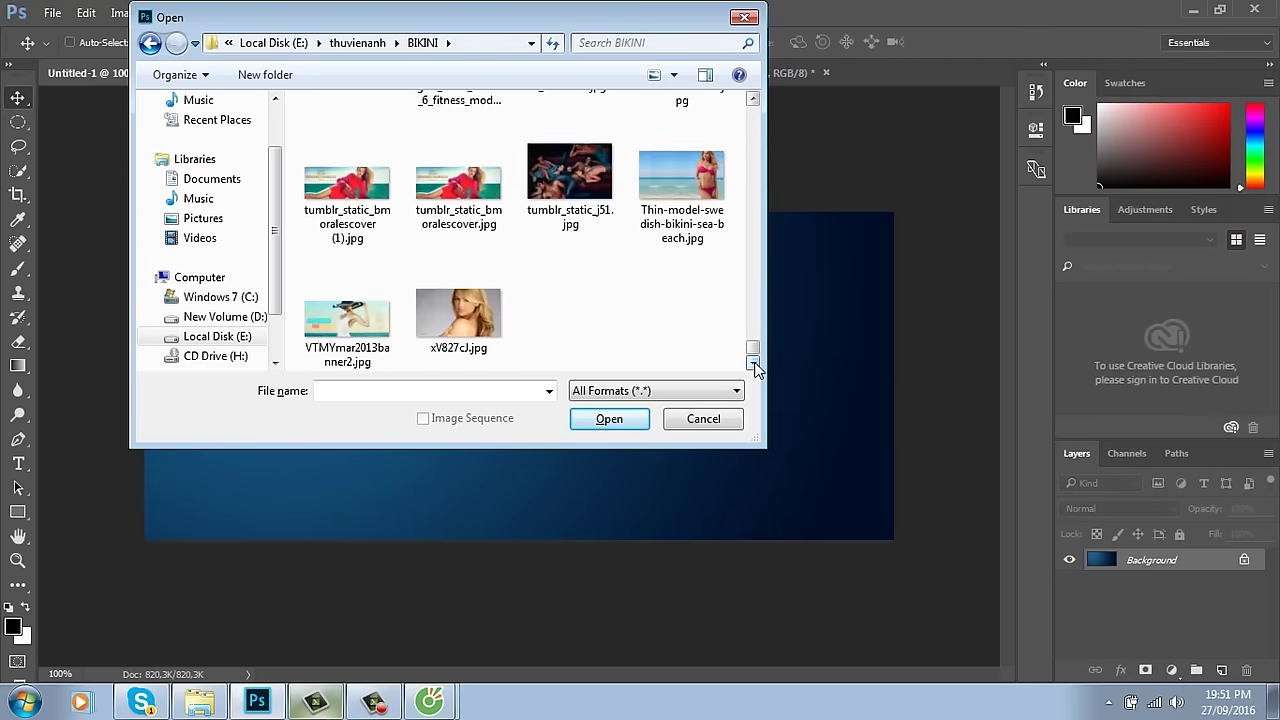
Step: Open the handbag photo 79_1.jpg from the tuixach folder inside thuvienanh
click(150, 45)
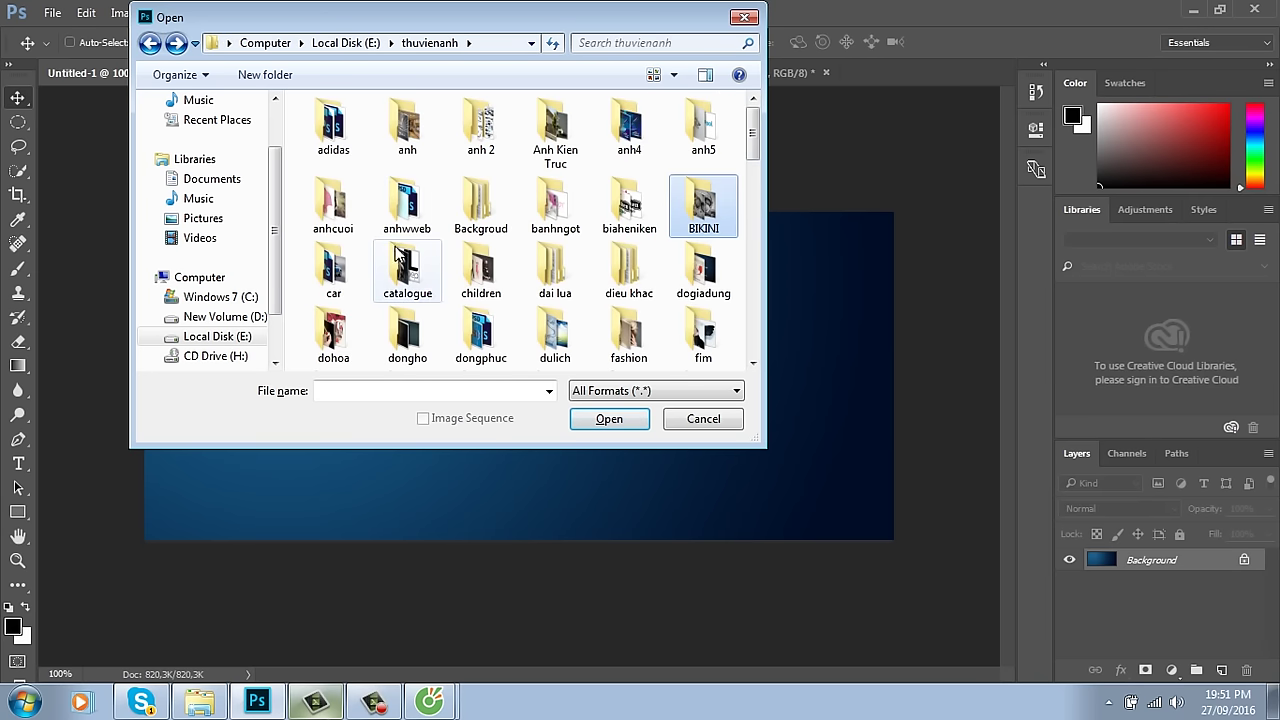
click(428, 290)
key(t)
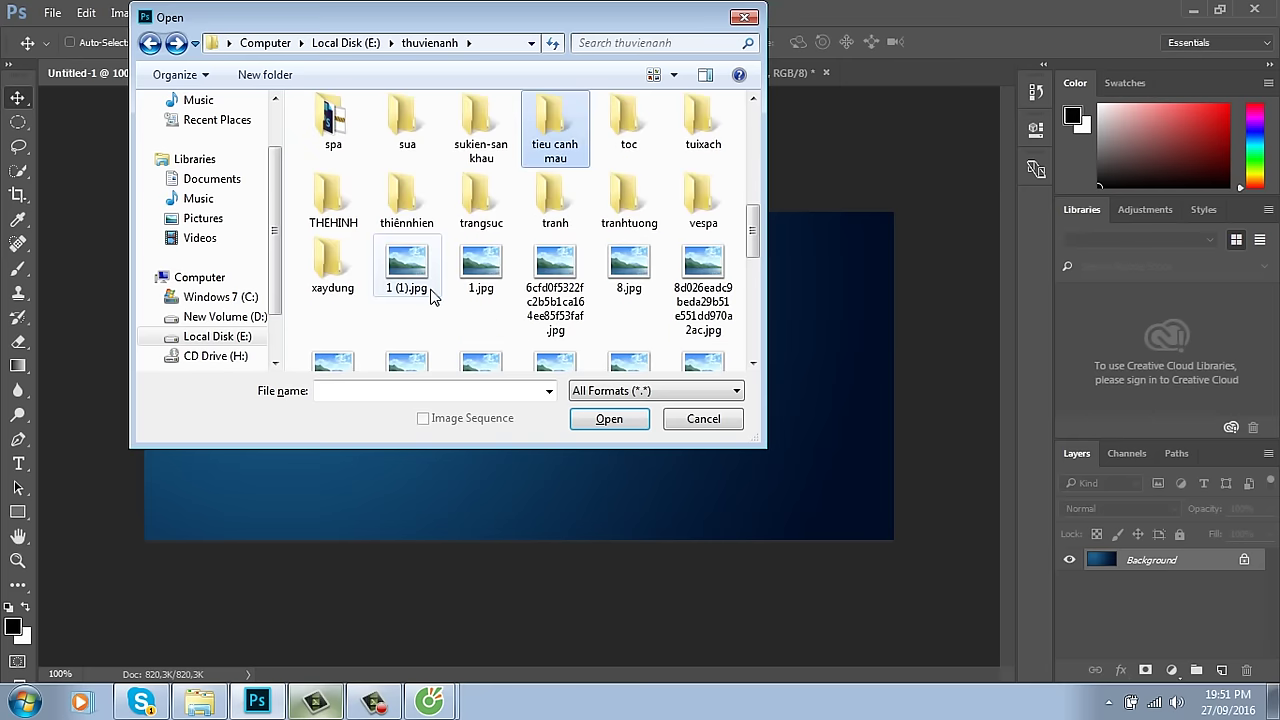
double_click(688, 150)
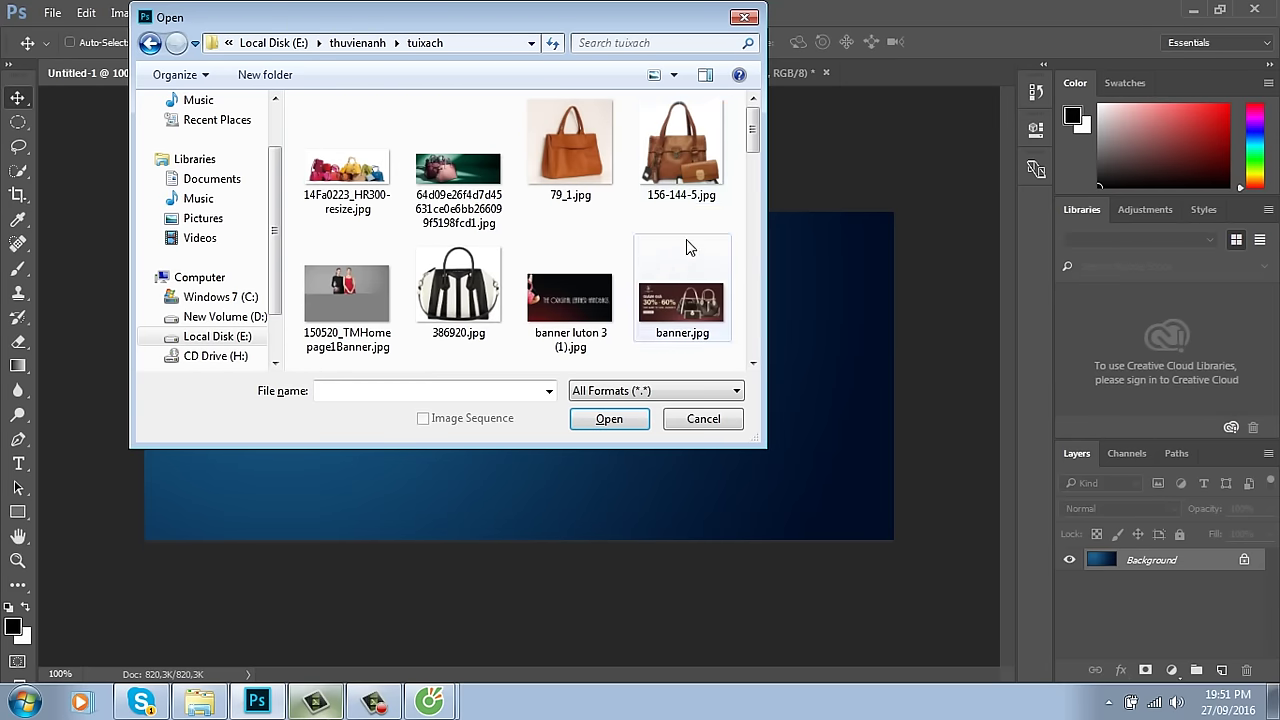
click(570, 150)
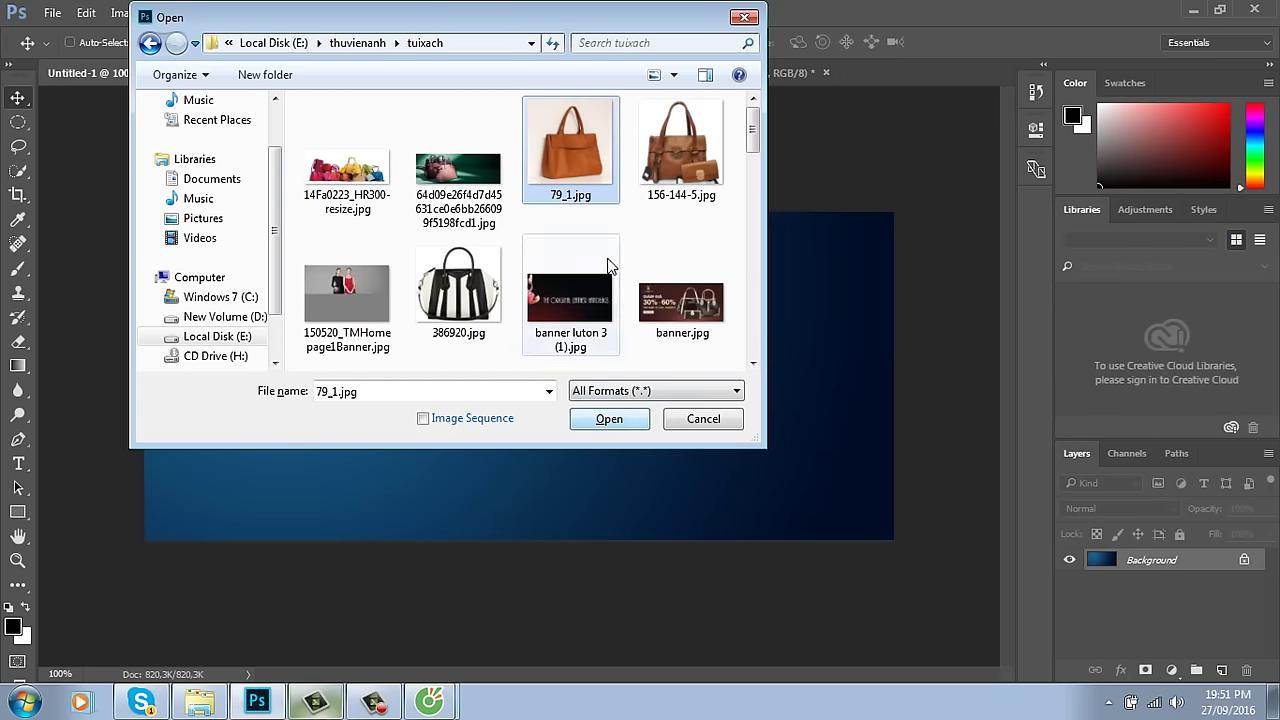
click(611, 419)
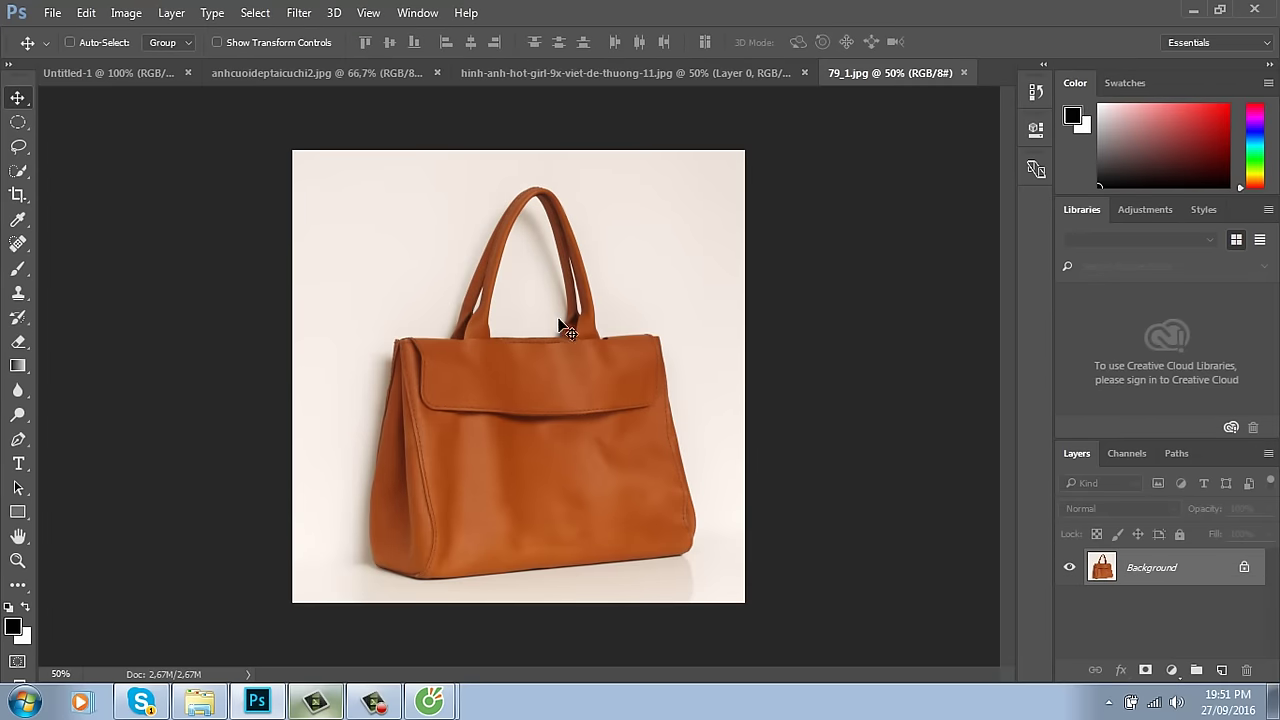
Step: Try to select the handbag by sampling its body and handle with the Magic Wand tool at tolerance 32
click(20, 124)
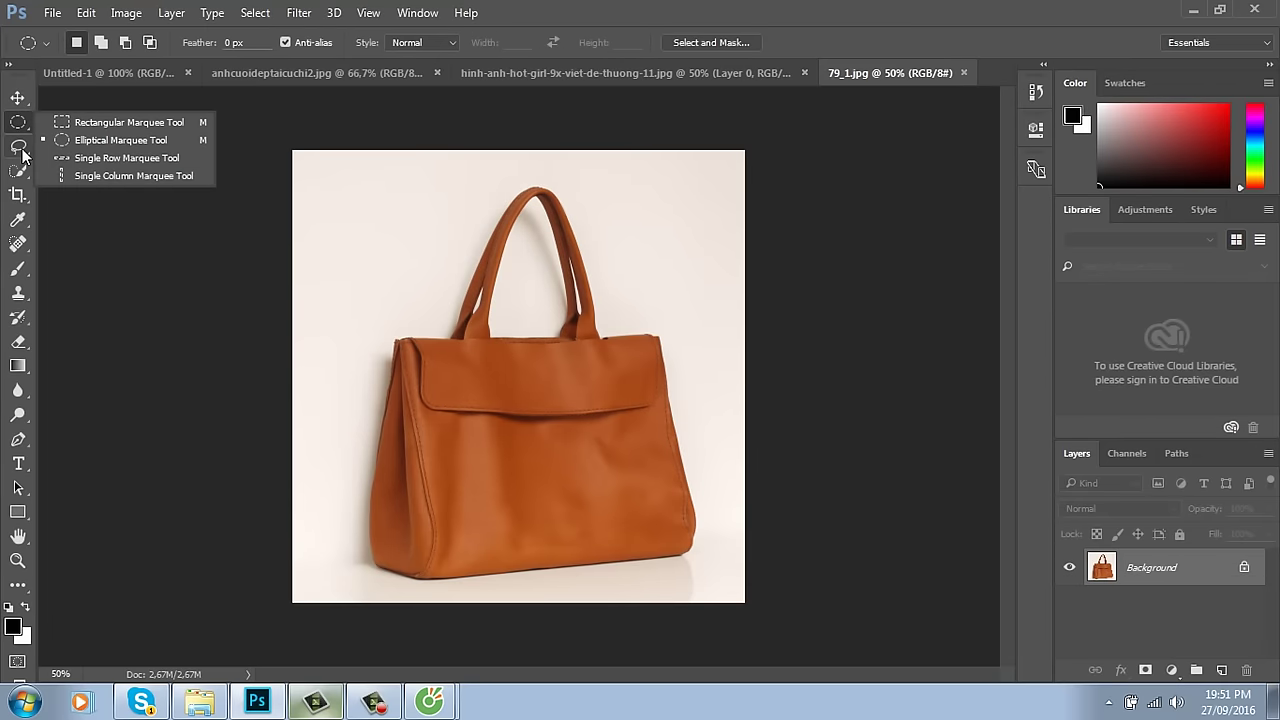
click(20, 147)
click(21, 171)
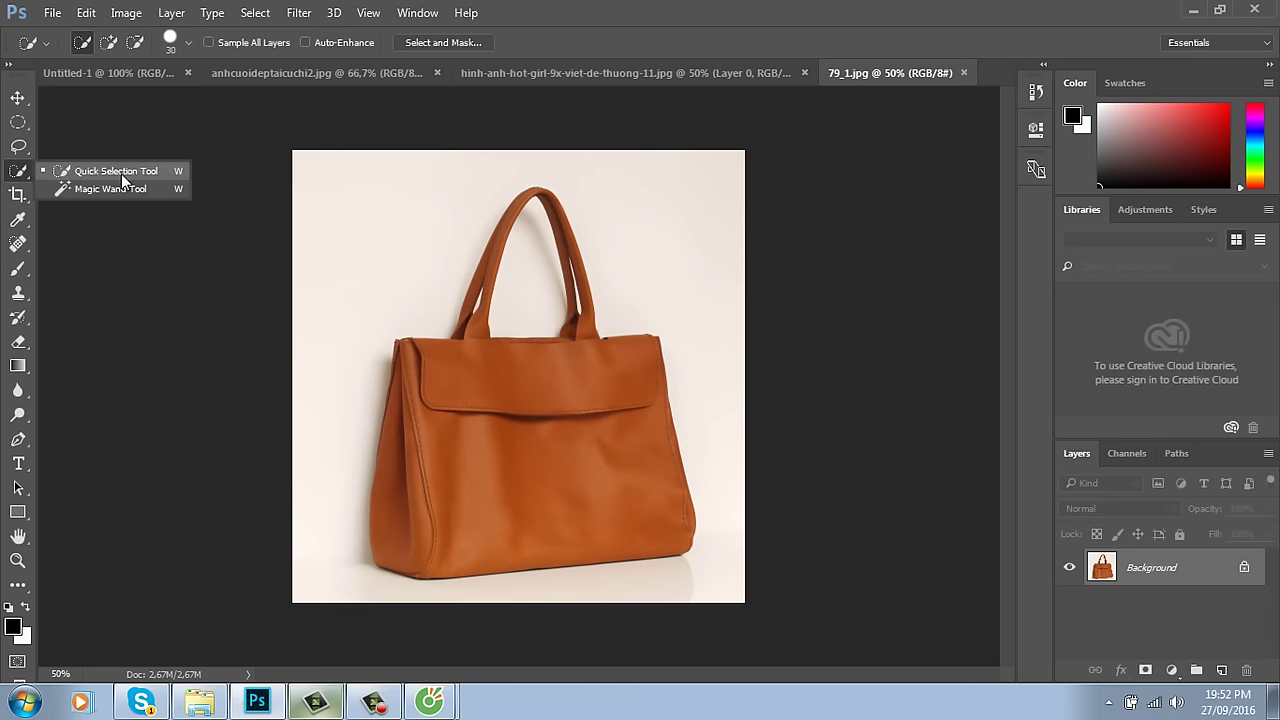
click(105, 189)
click(583, 398)
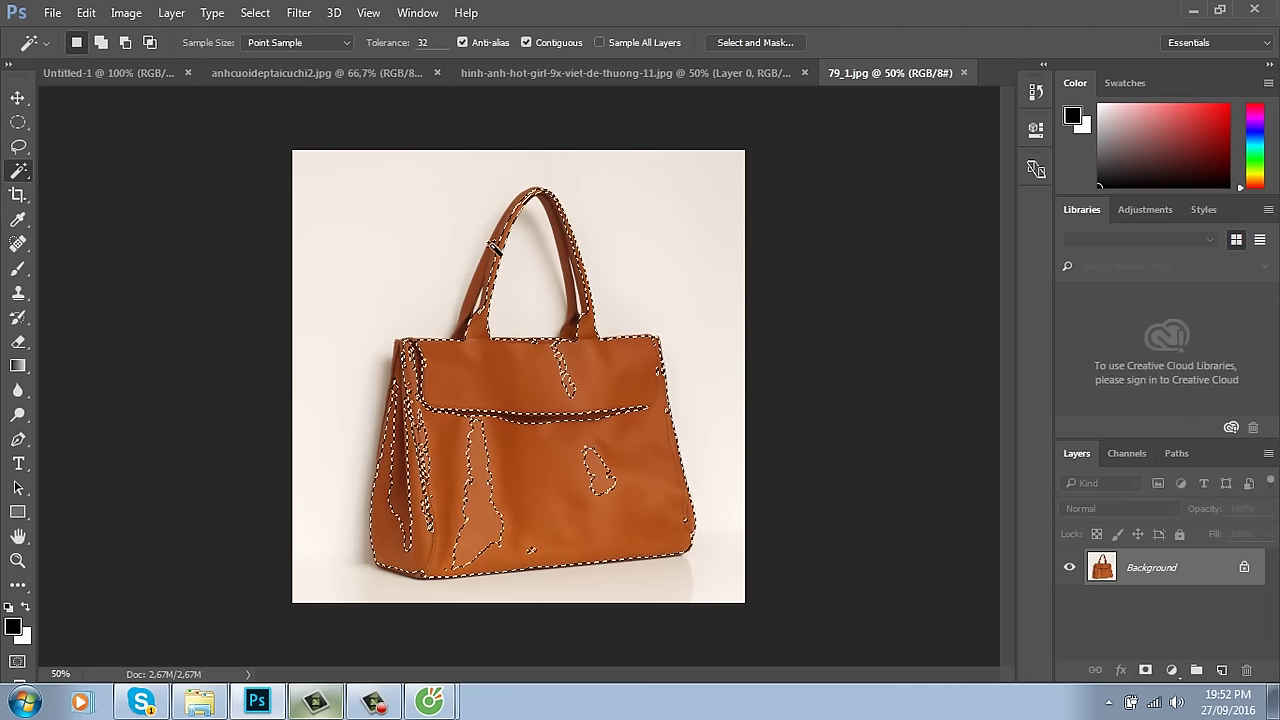
click(493, 280)
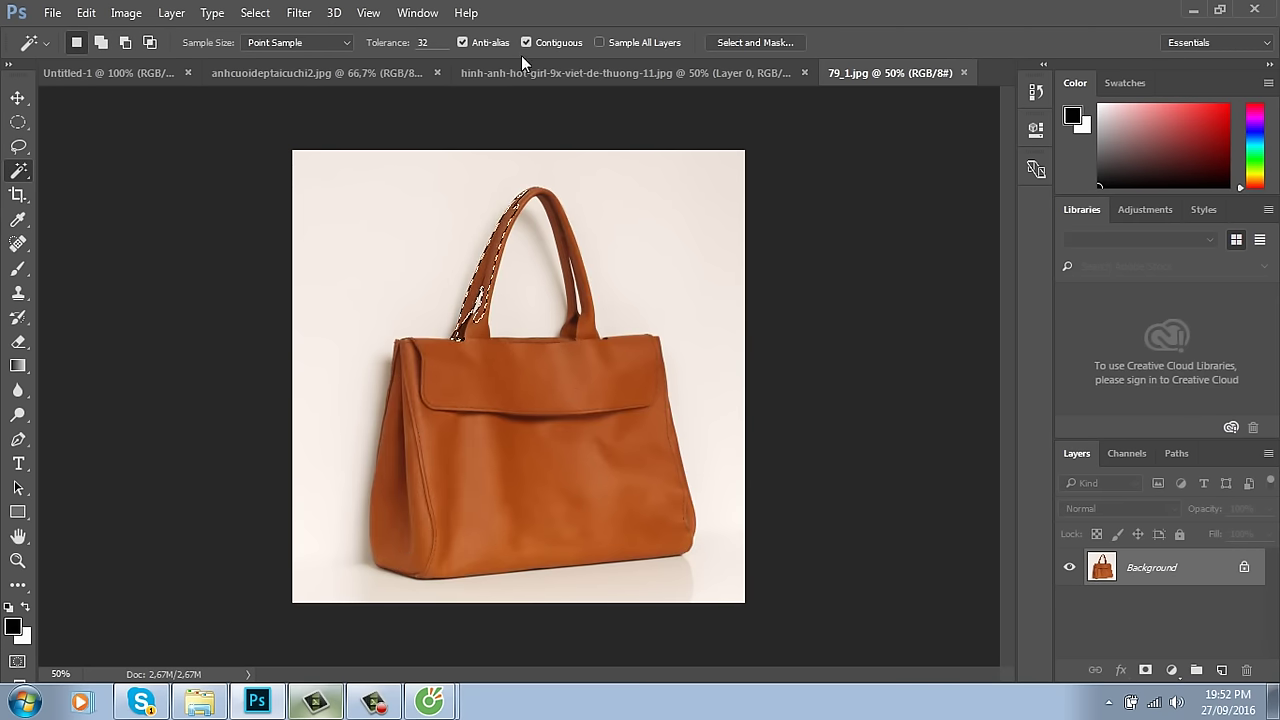
Step: Select the whole handbag, including its handles, with the Quick Selection tool
right_click(18, 170)
click(112, 175)
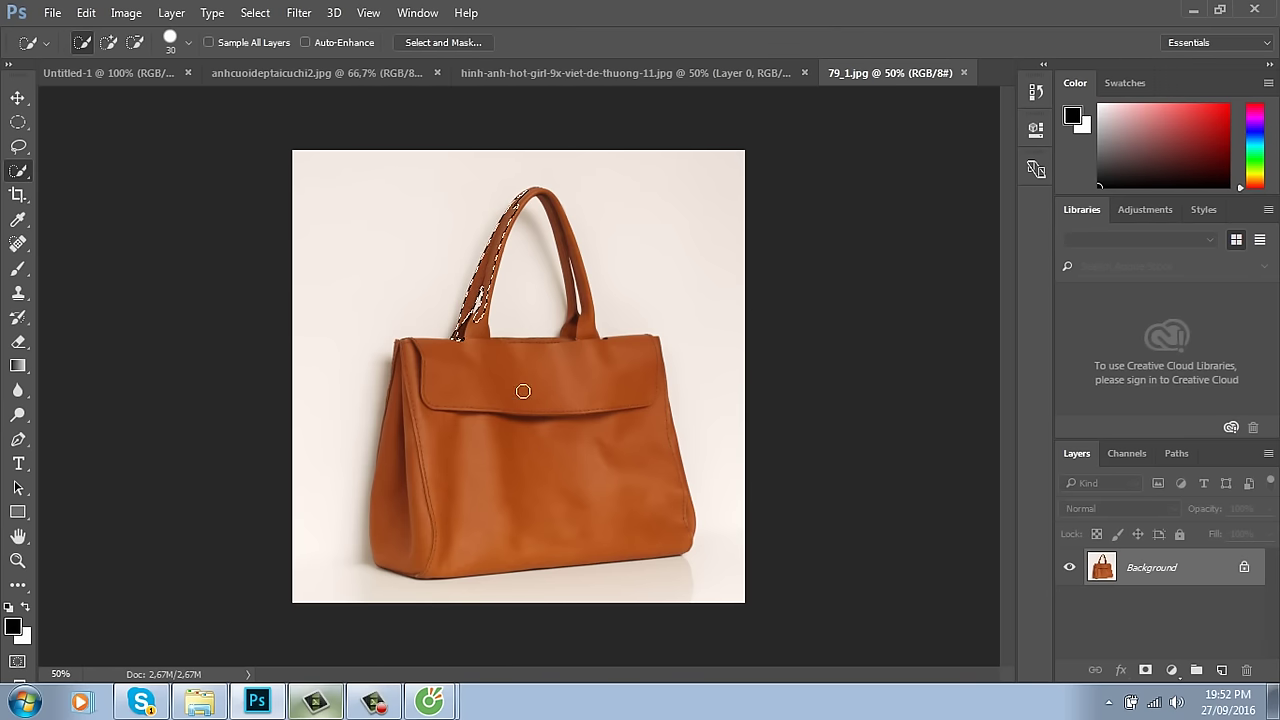
click(481, 318)
mouse_move(471, 393)
mouse_down()
mouse_move(440, 400)
mouse_move(505, 370)
mouse_move(500, 230)
mouse_move(590, 288)
mouse_move(578, 294)
mouse_move(580, 408)
mouse_move(452, 491)
mouse_move(426, 534)
mouse_move(403, 497)
mouse_move(471, 417)
mouse_move(627, 441)
mouse_up()
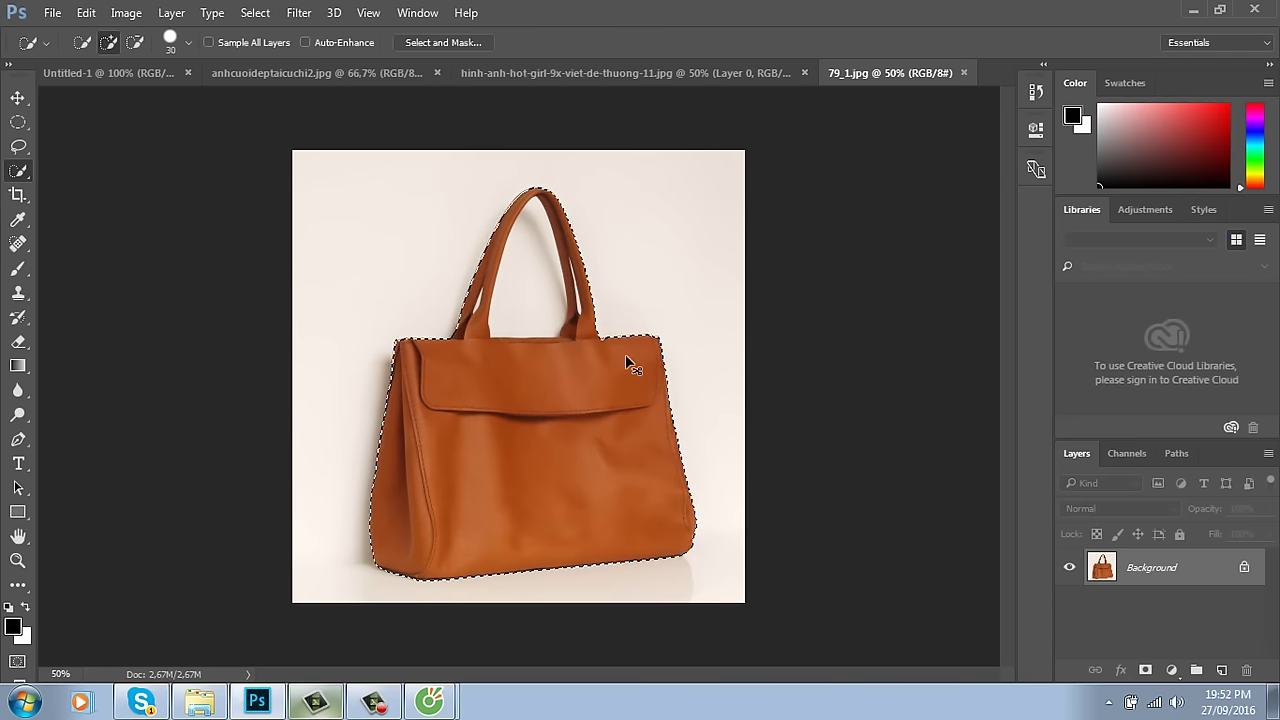
Step: Subtract the large background gap between the handles from the handbag selection, refining it along the inner handle edges
key(ctrl+plus)
click(135, 42)
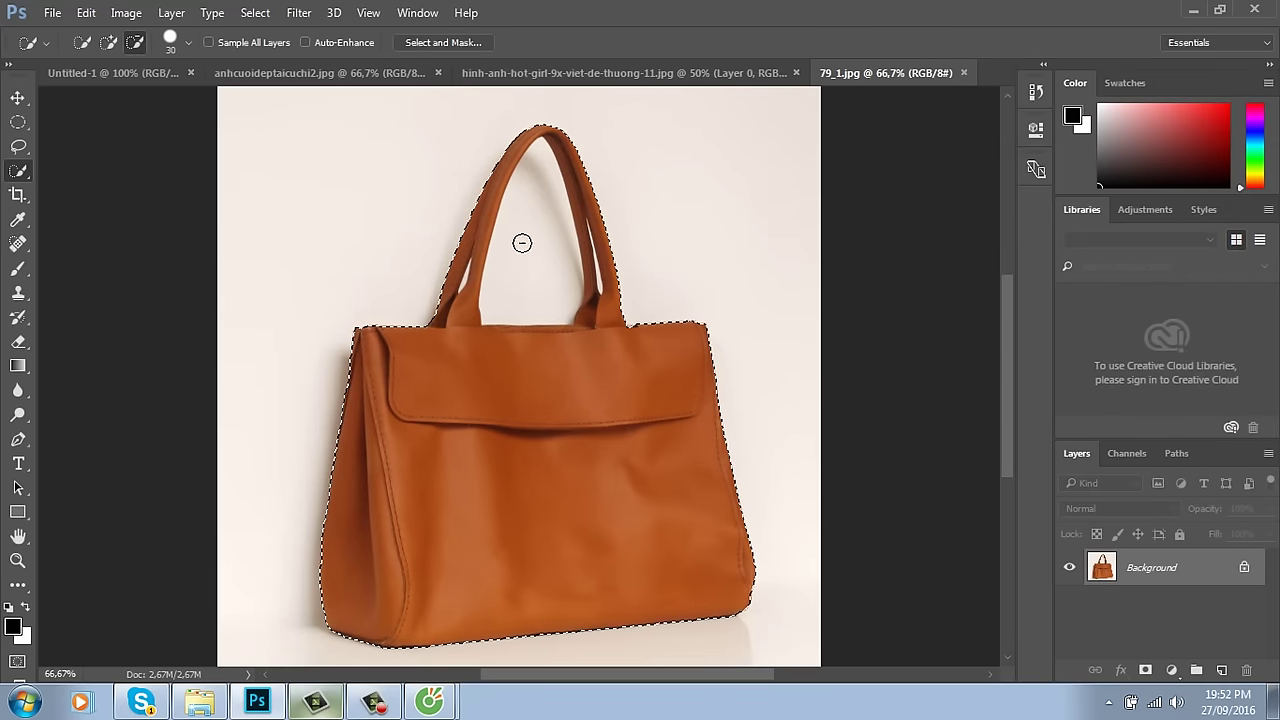
mouse_move(520, 240)
mouse_down()
mouse_move(529, 194)
mouse_move(515, 280)
mouse_up()
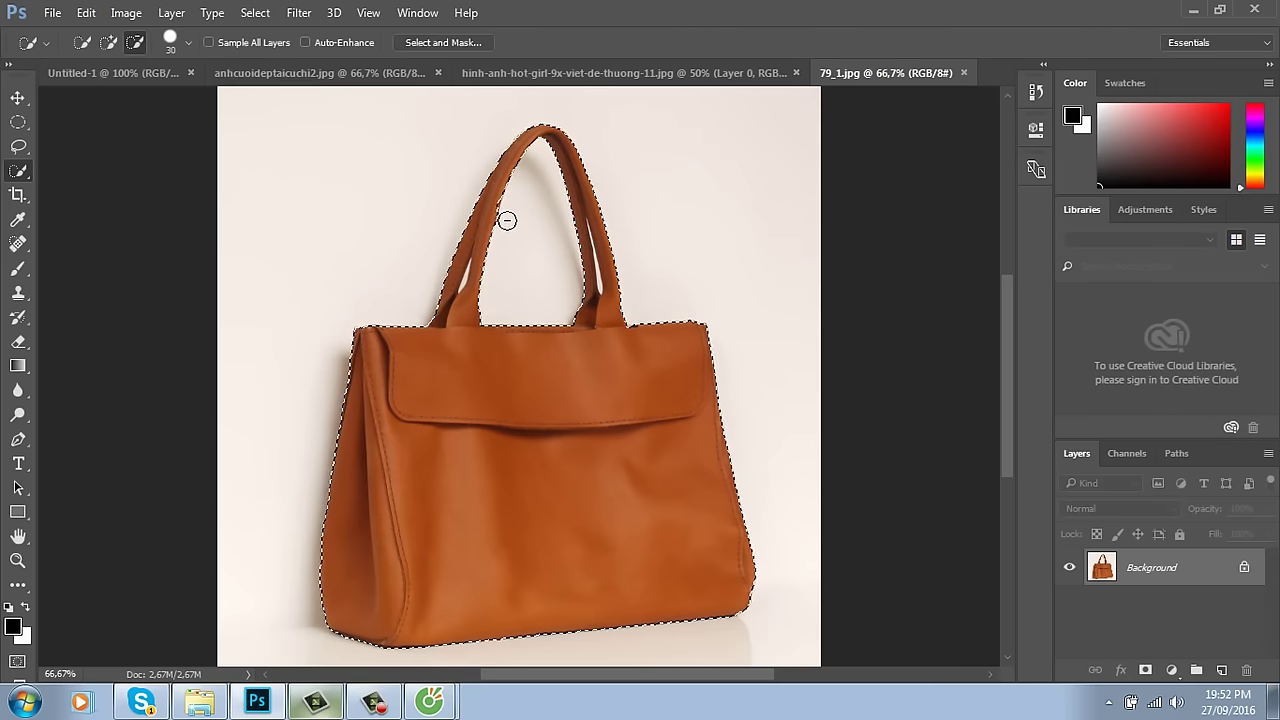
drag(506, 217, 523, 311)
key(ctrl+plus)
key(ctrl+plus)
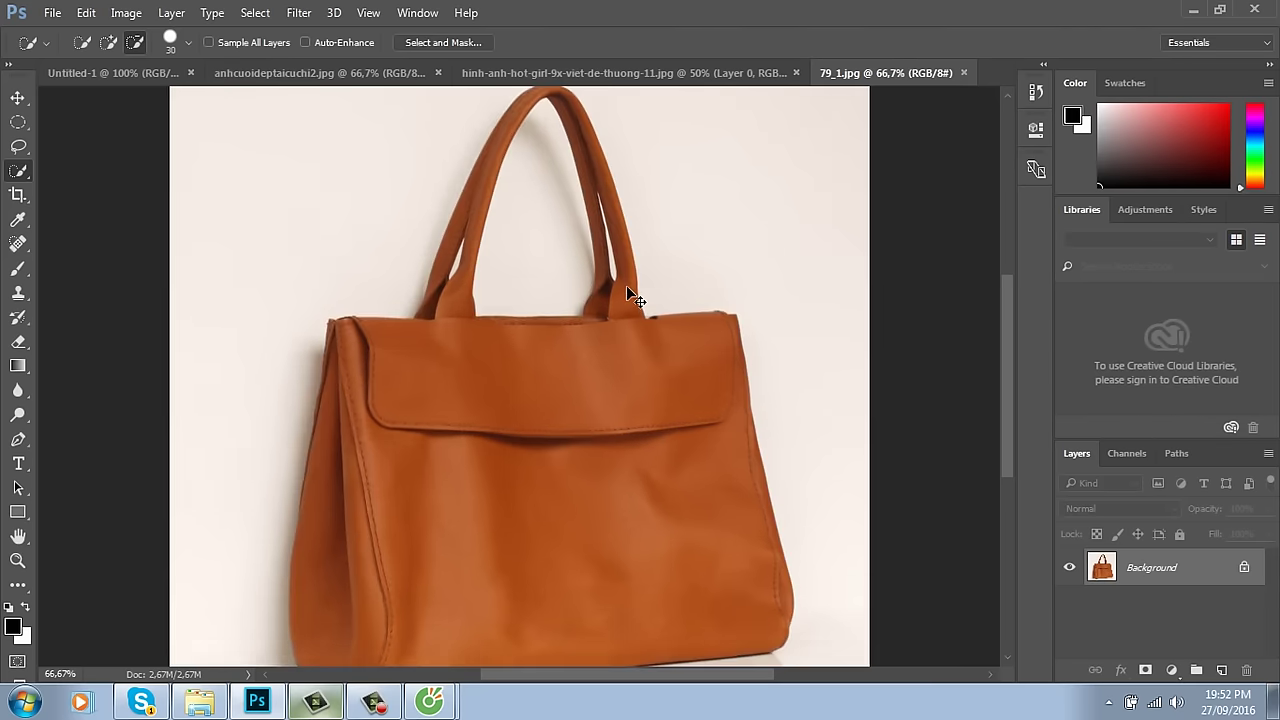
scroll(560, 320, up, 3)
scroll(541, 328, up, 5)
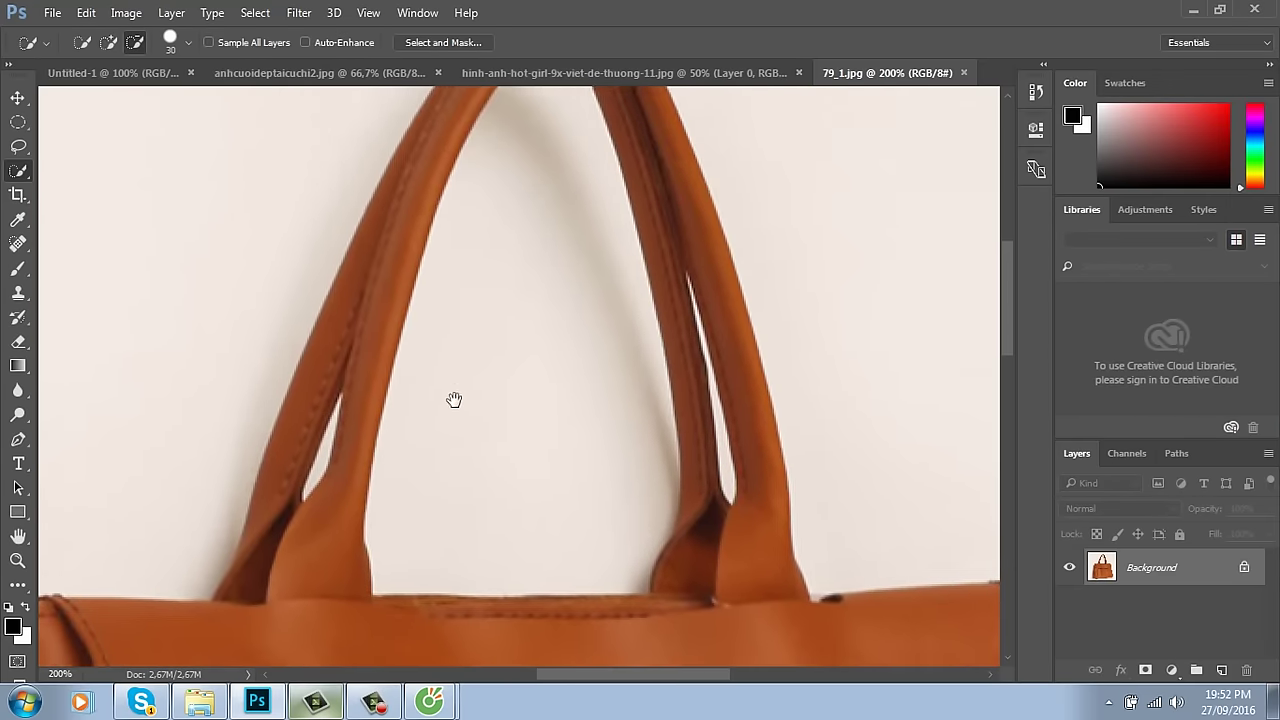
click(106, 42)
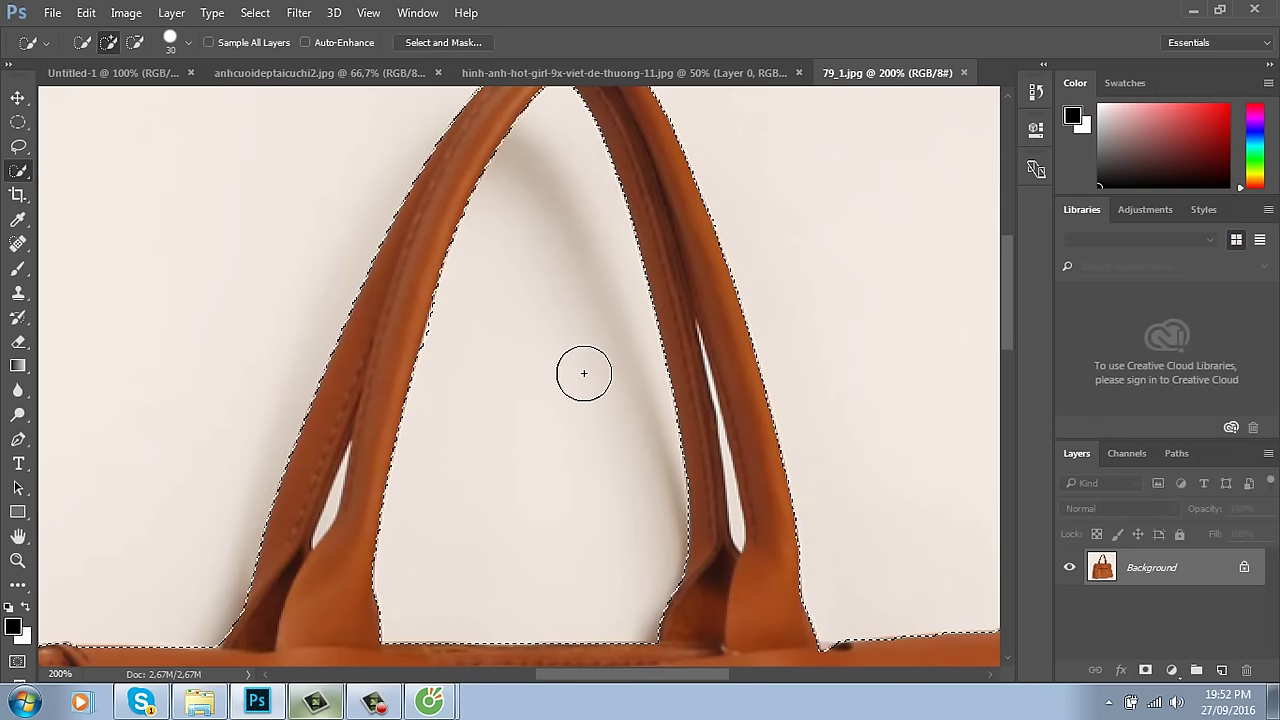
Step: Copy the selected handbag to a new layer and move it into the Untitled-1 banner document
key(ctrl+minus)
key(ctrl+minus)
key(ctrl+minus)
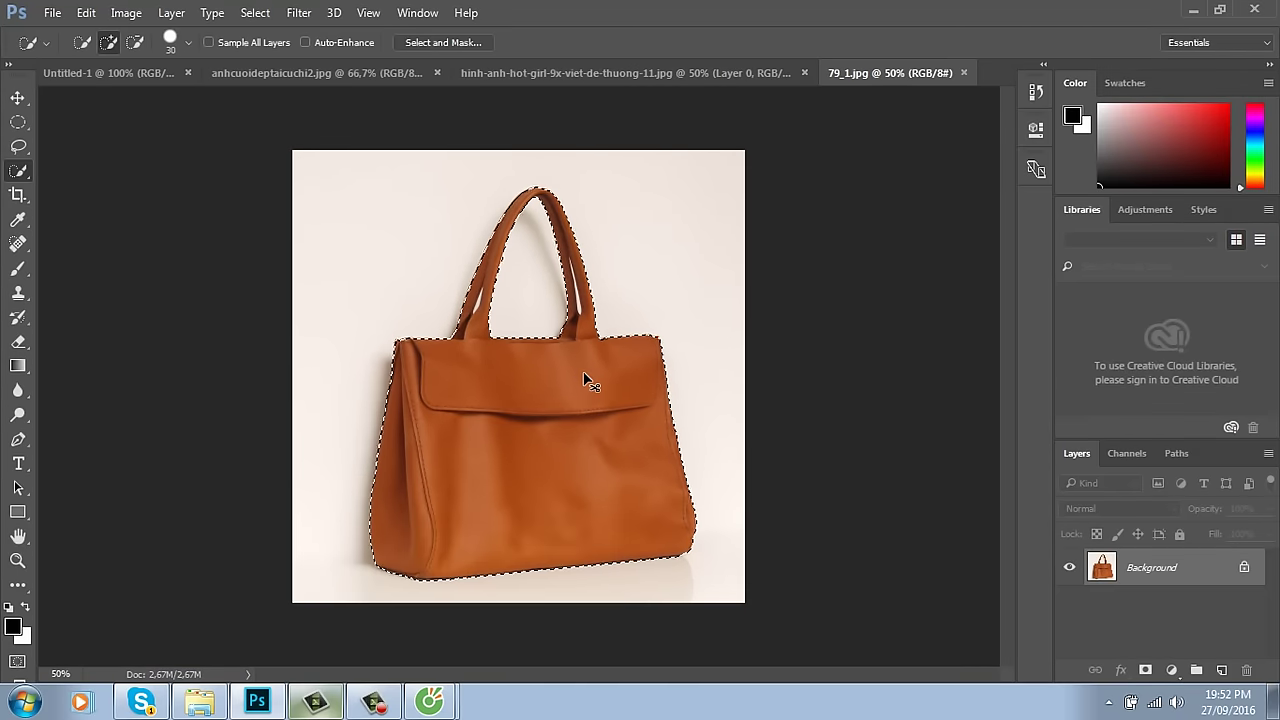
key(ctrl+j)
key(v)
drag(585, 404, 749, 414)
Step: Scale the handbag layer to about 31% and place it on the right half of the blue gradient banner
key(ctrl+t)
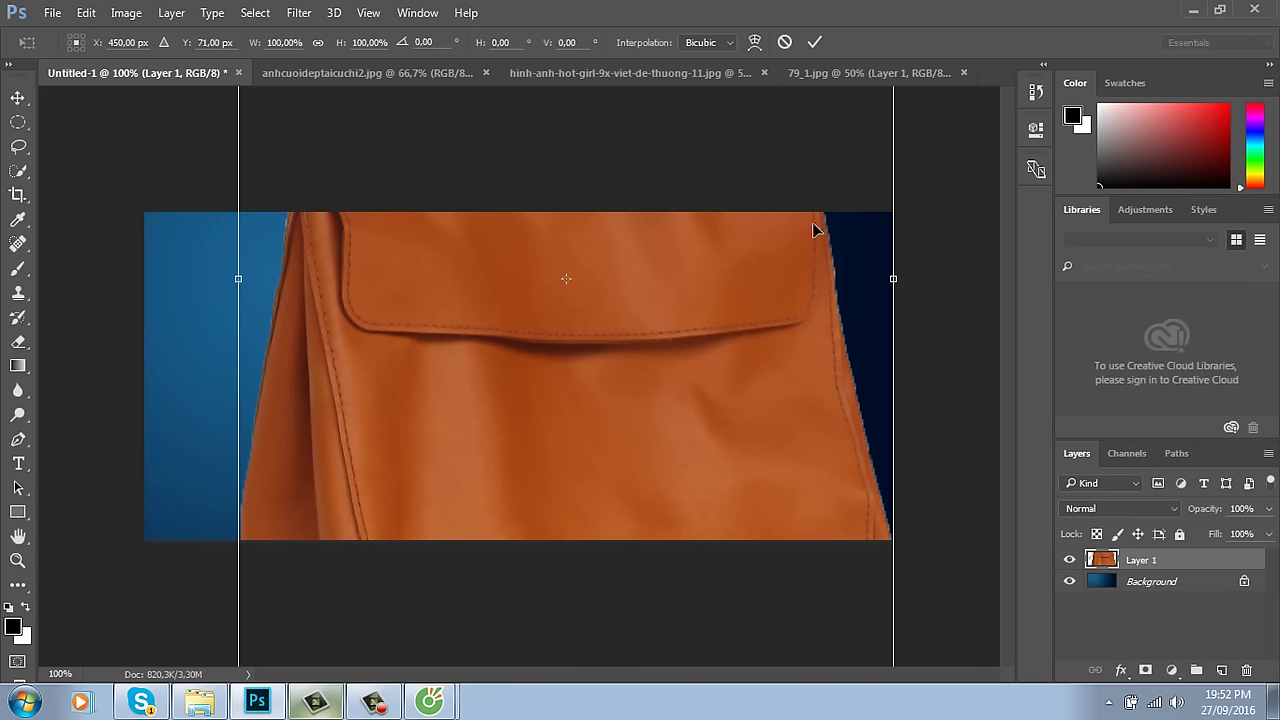
key(ctrl+minus)
key(ctrl+minus)
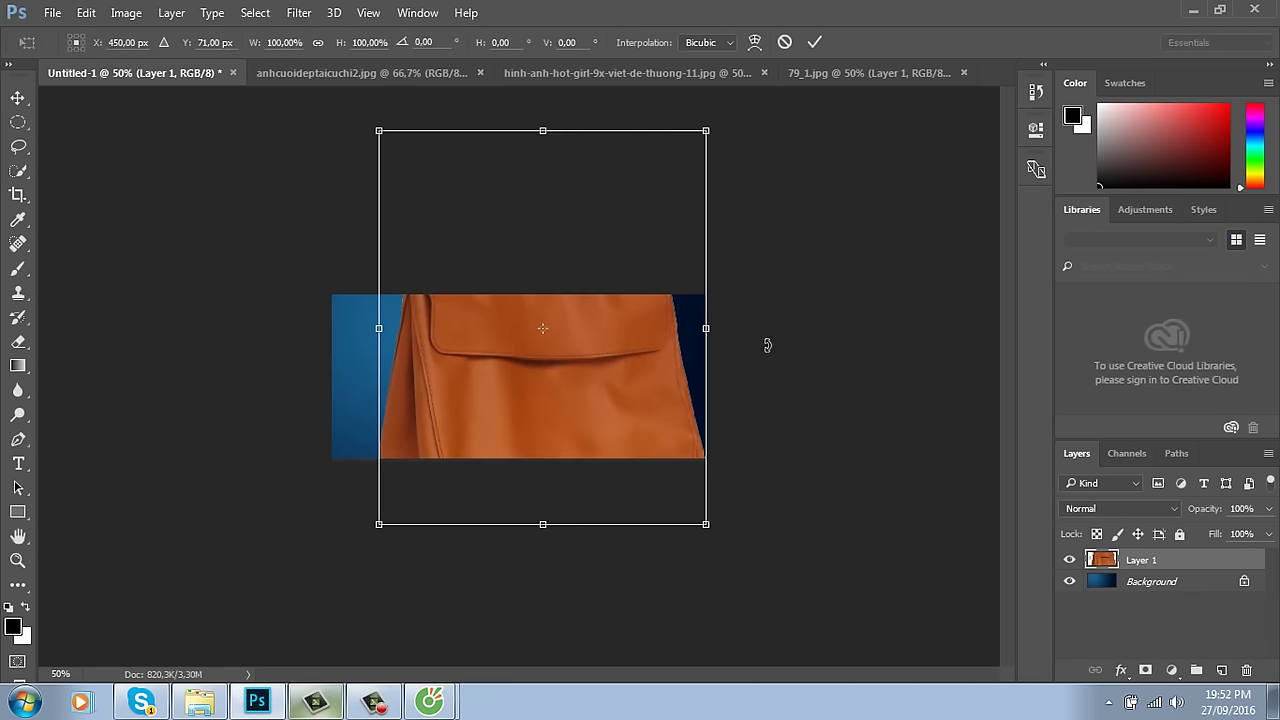
drag(706, 131, 578, 251)
drag(529, 360, 594, 397)
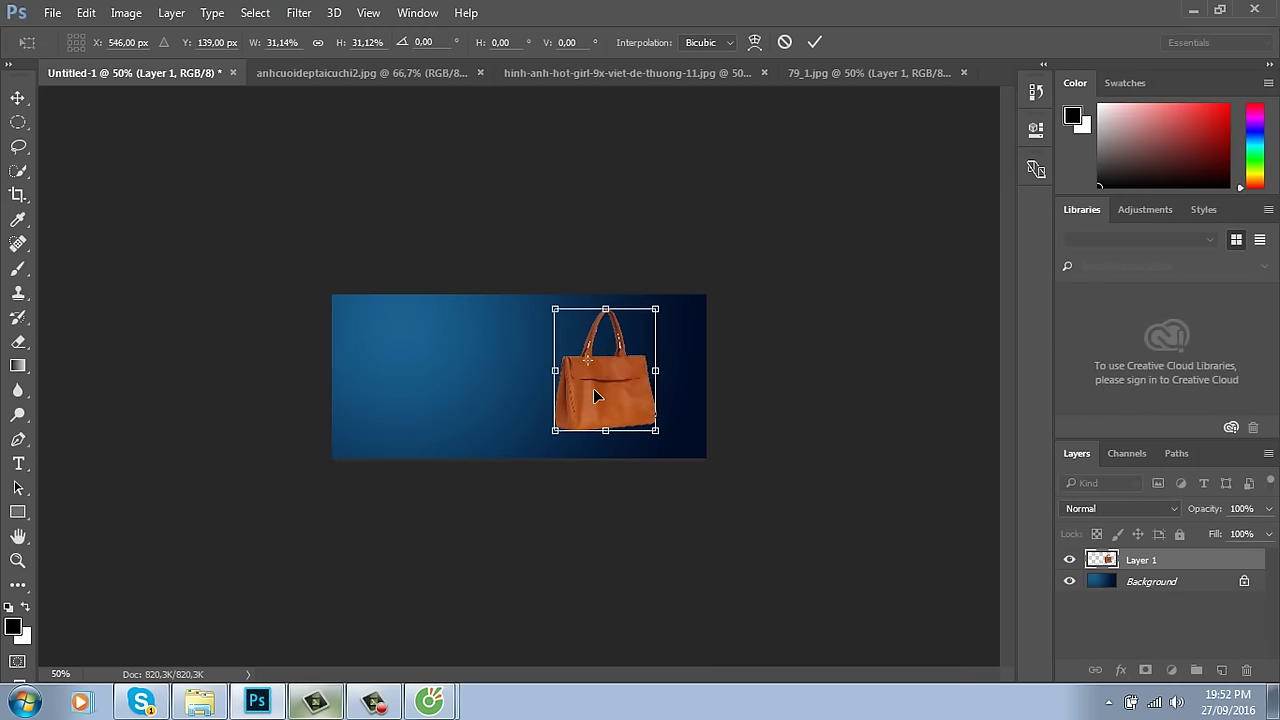
key(Return)
Step: Duplicate the handbag layer in the banner document
key(ctrl+plus)
key(ctrl+plus)
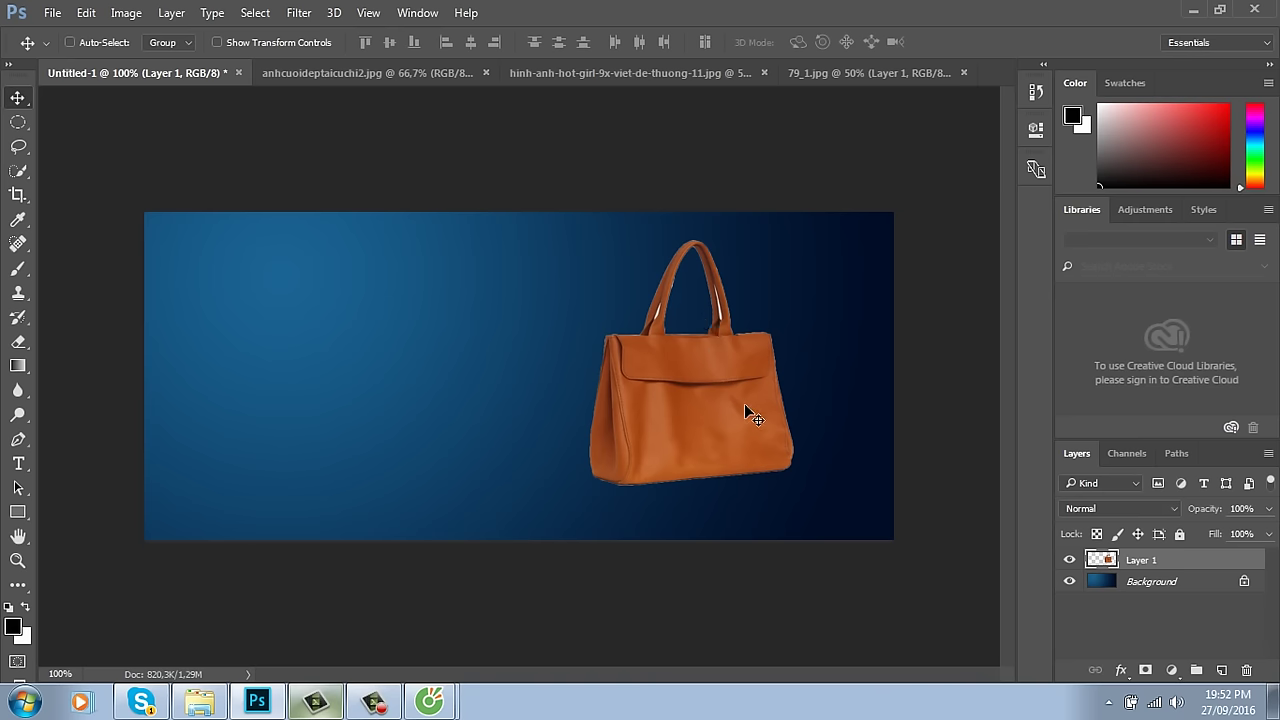
key(ctrl+j)
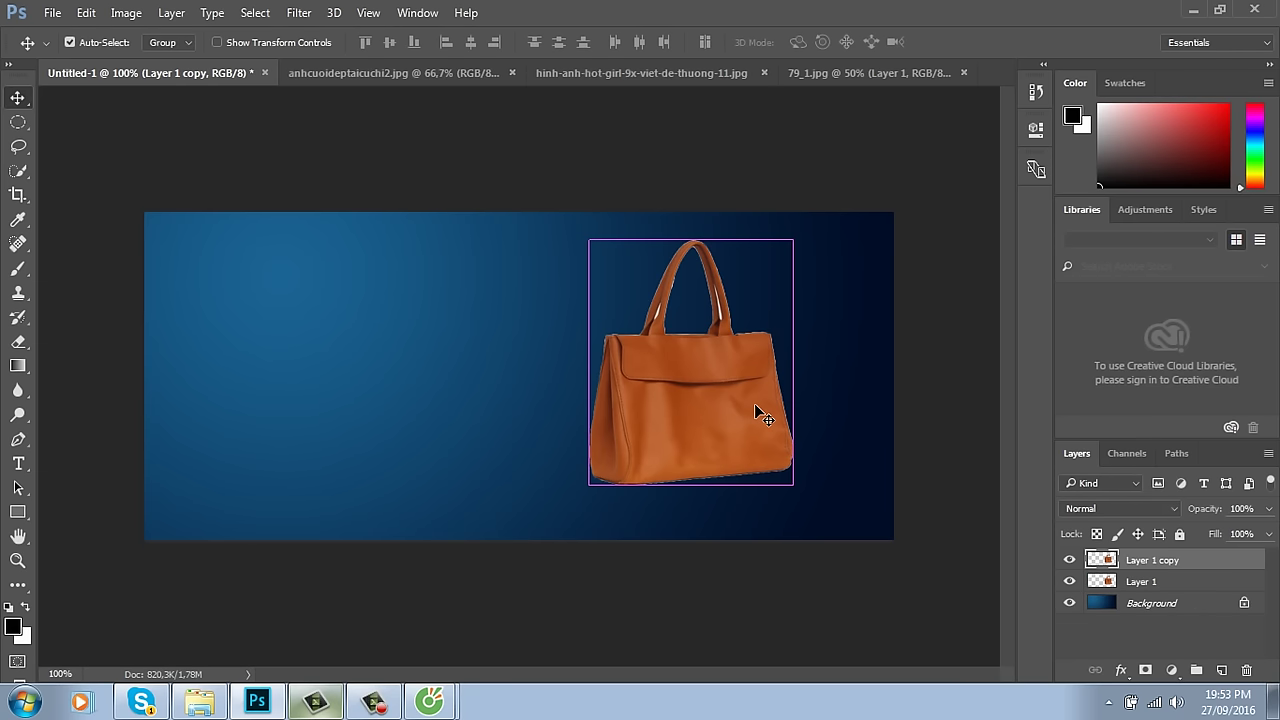
Step: Flip the copied bag layer vertically below the original at about 61% height and skew it to follow the bag's slanted base
key(ctrl+t)
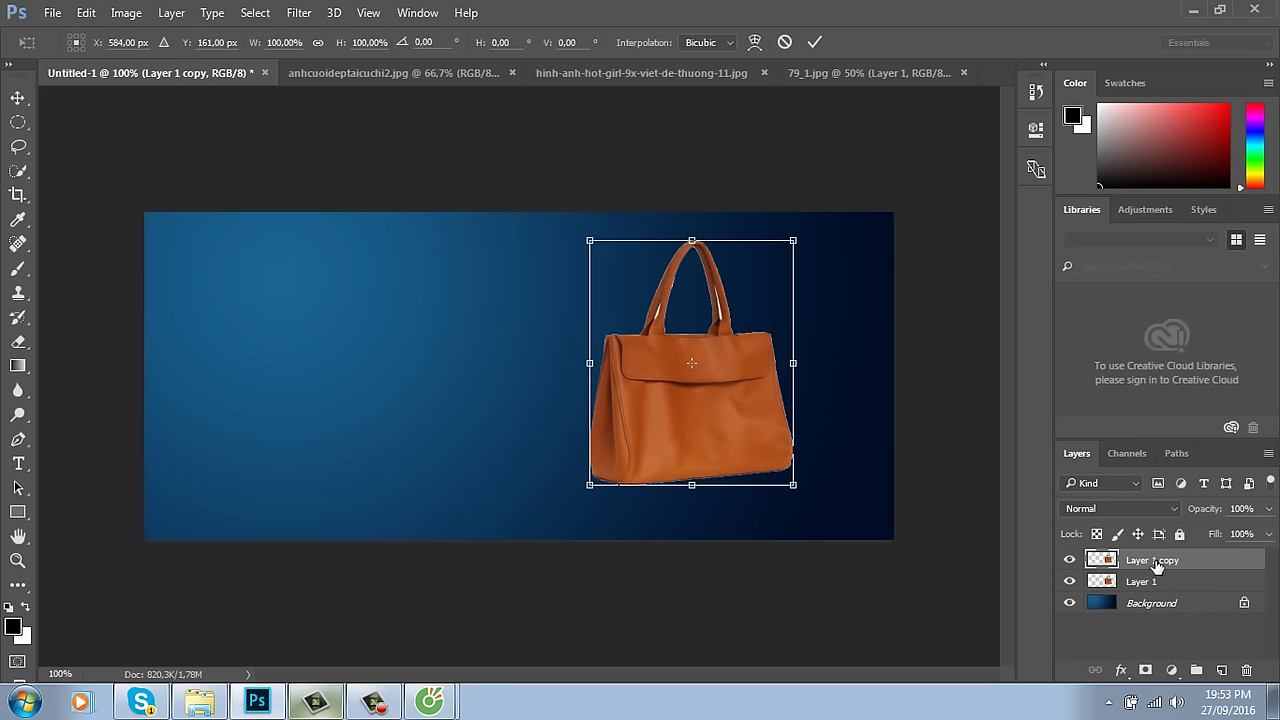
drag(694, 240, 692, 635)
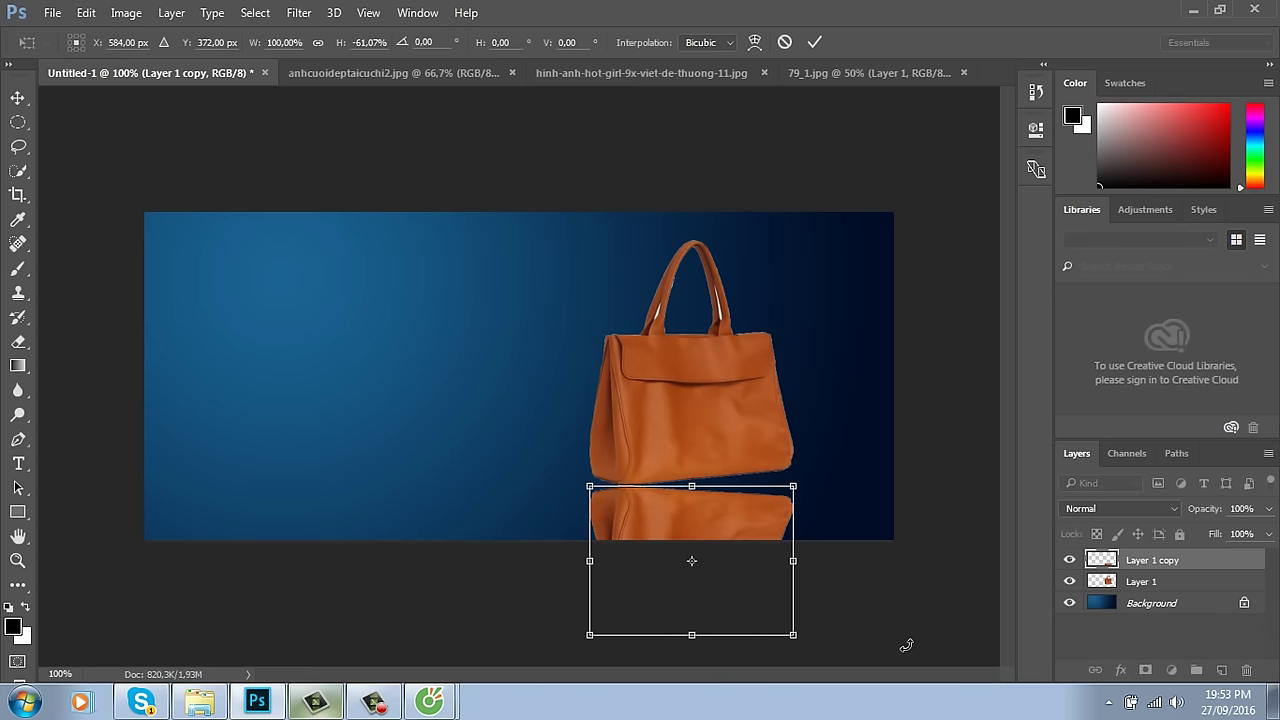
mouse_move(793, 561)
mouse_down()
mouse_move(791, 530)
mouse_move(794, 545)
mouse_up()
key(Return)
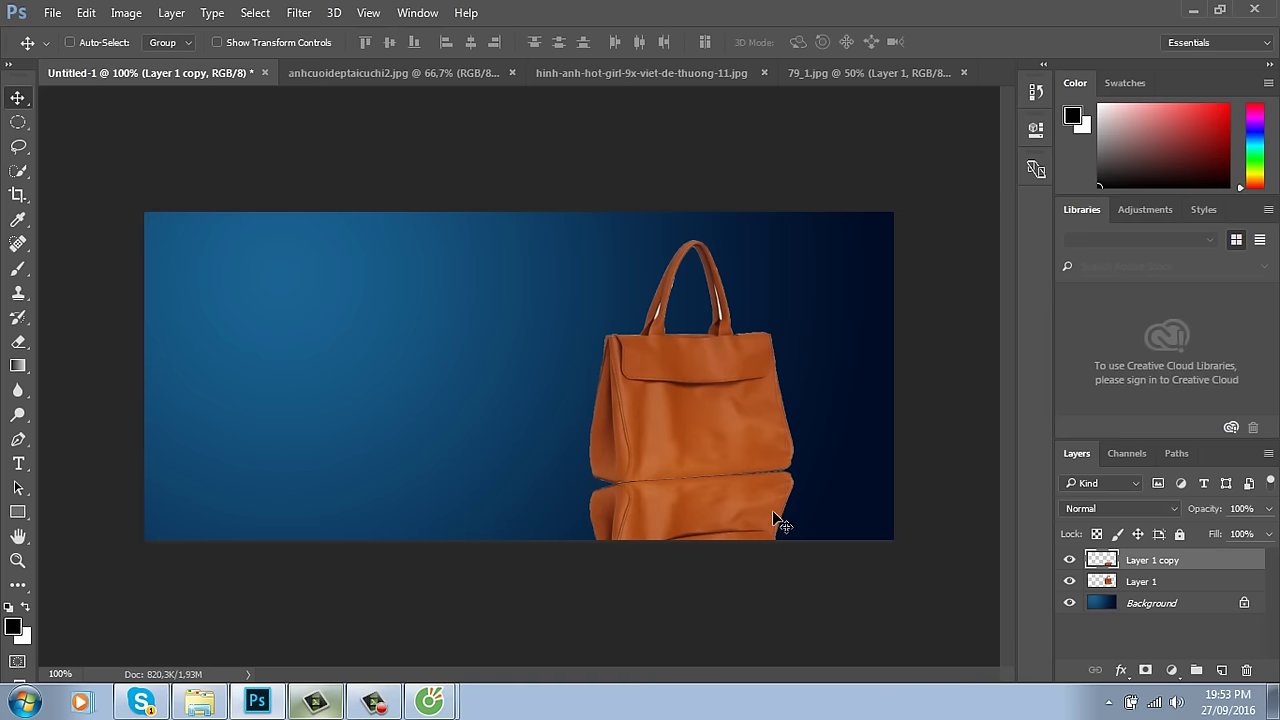
Step: Add a layer mask to the flipped bag copy and fade it downward with a linear white-to-black gradient to form a soft reflection
click(1146, 670)
key(g)
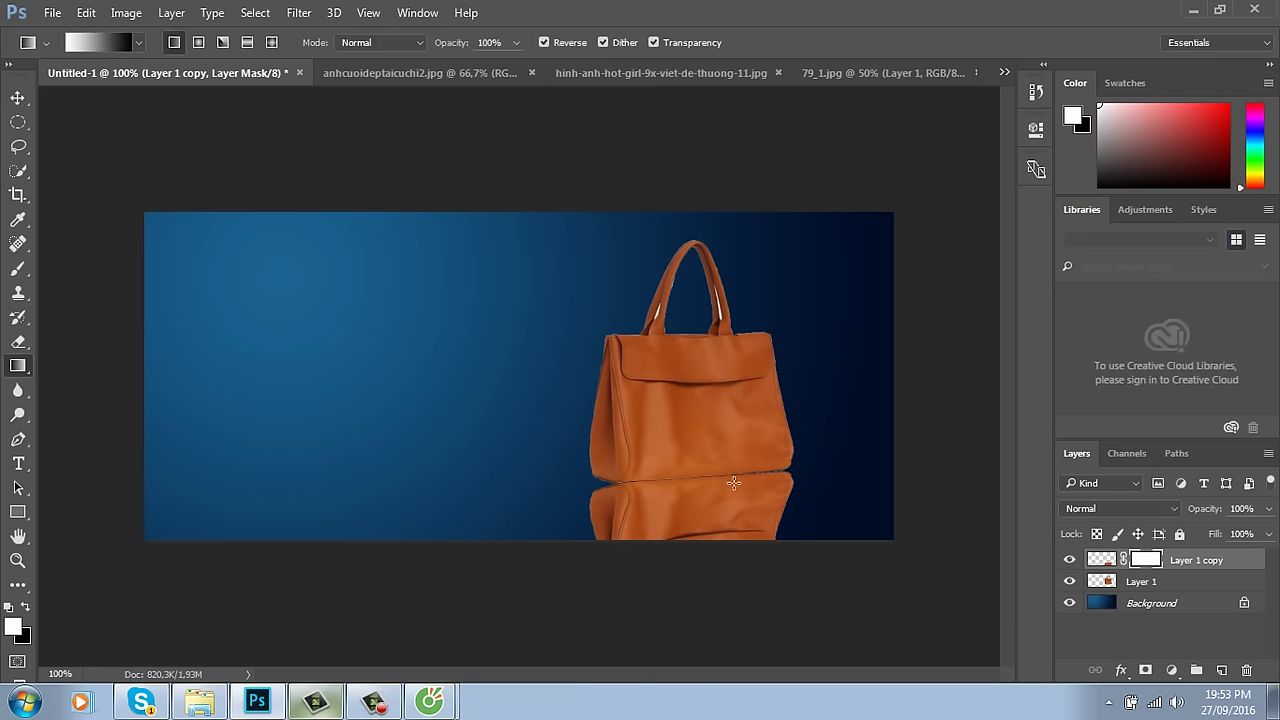
drag(719, 540, 727, 510)
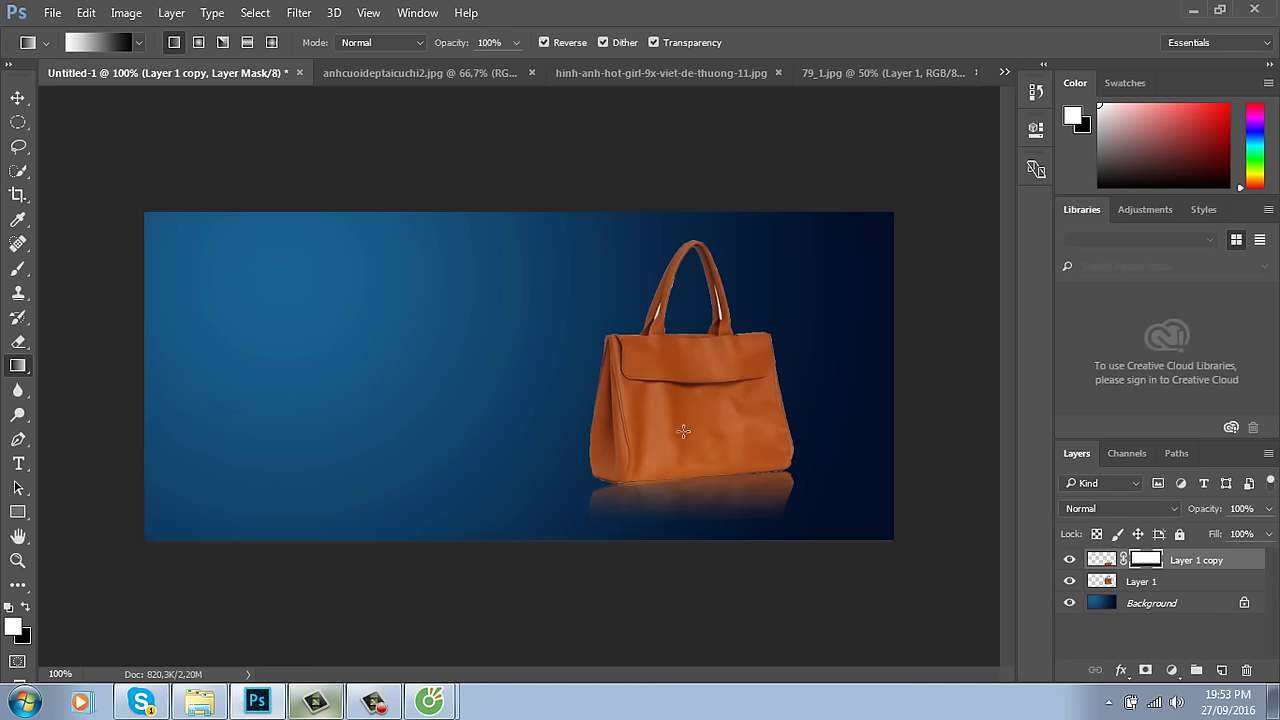
drag(670, 438, 670, 534)
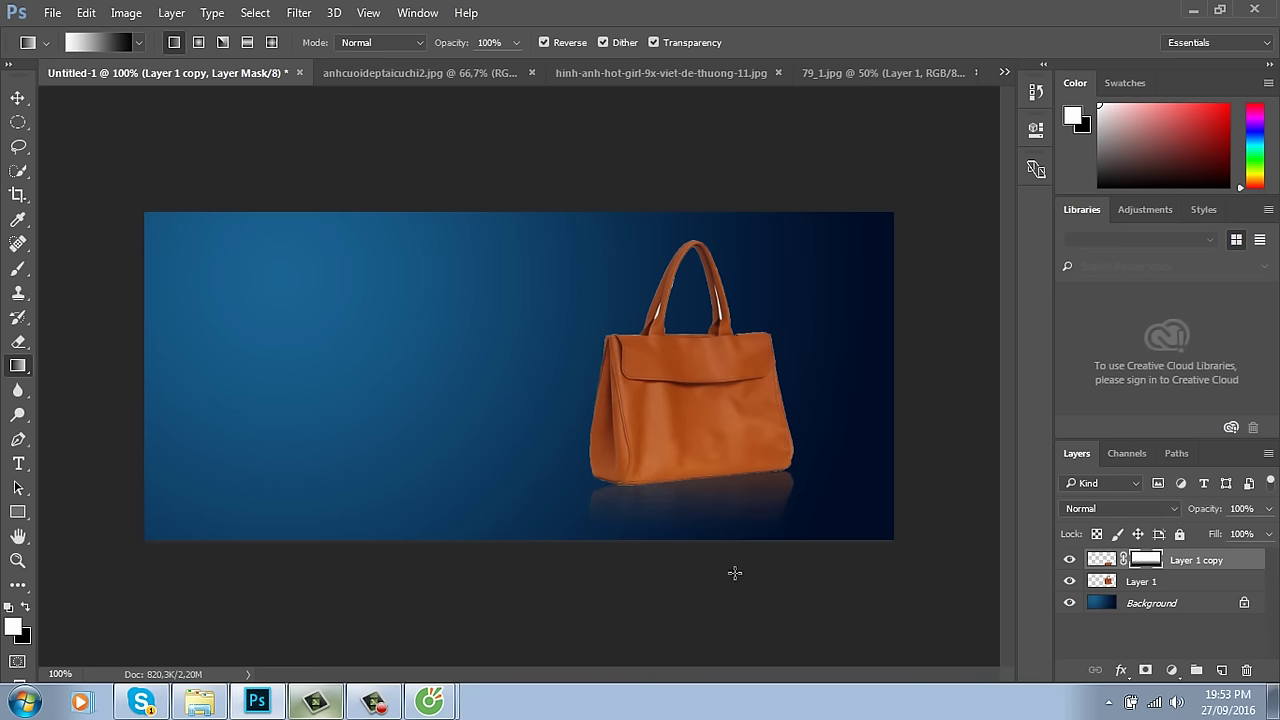
key(ctrl+z)
drag(722, 420, 730, 540)
drag(690, 466, 697, 512)
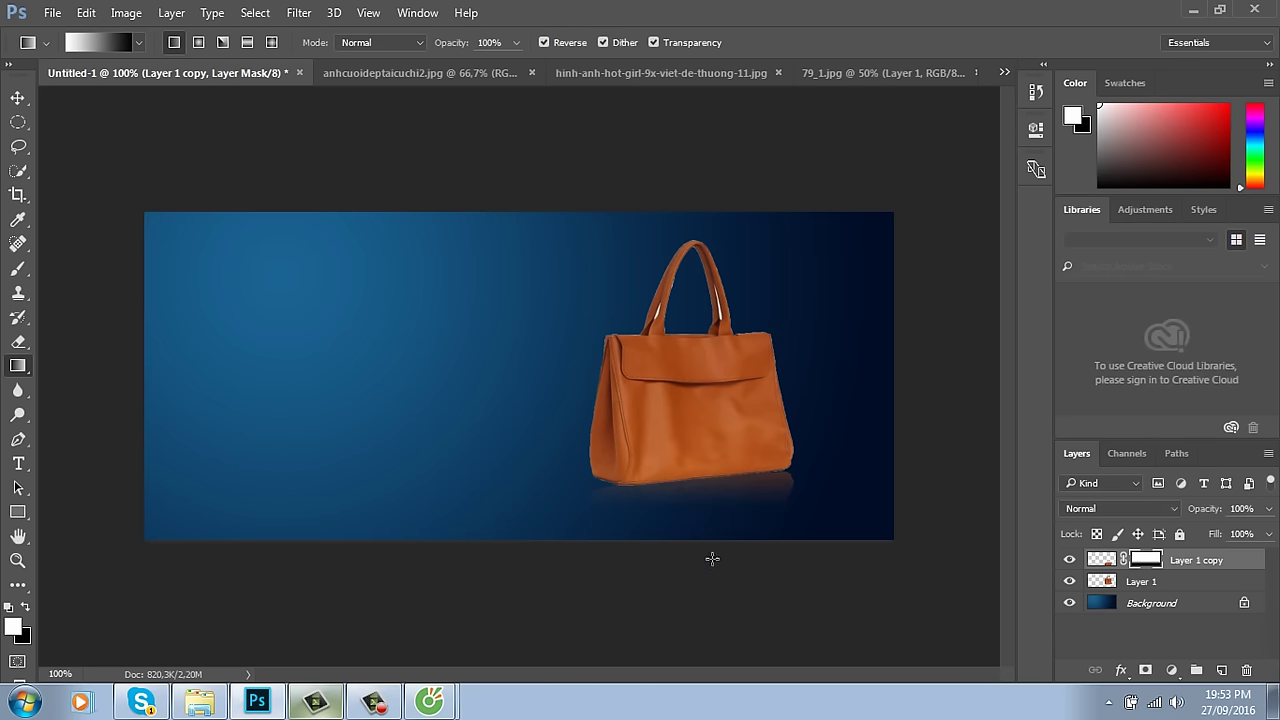
drag(690, 387, 718, 537)
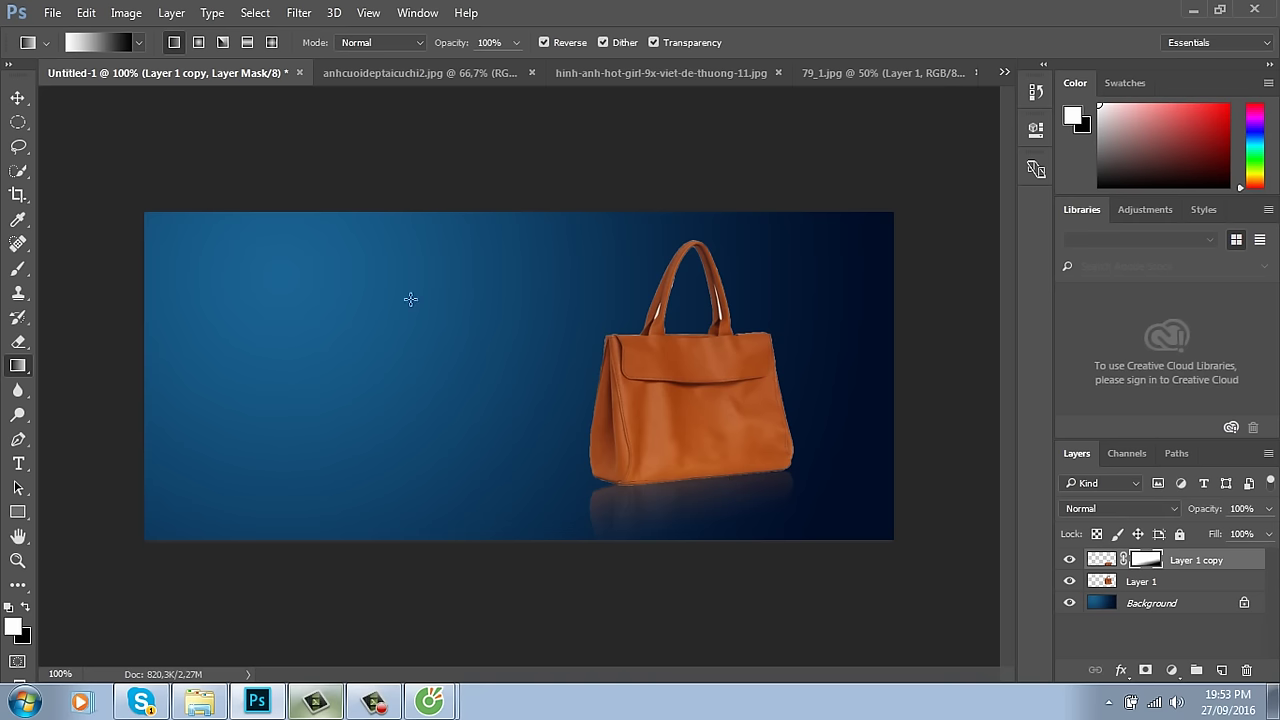
Step: Delete the original bag layer, Layer 1, from the banner
click(31, 102)
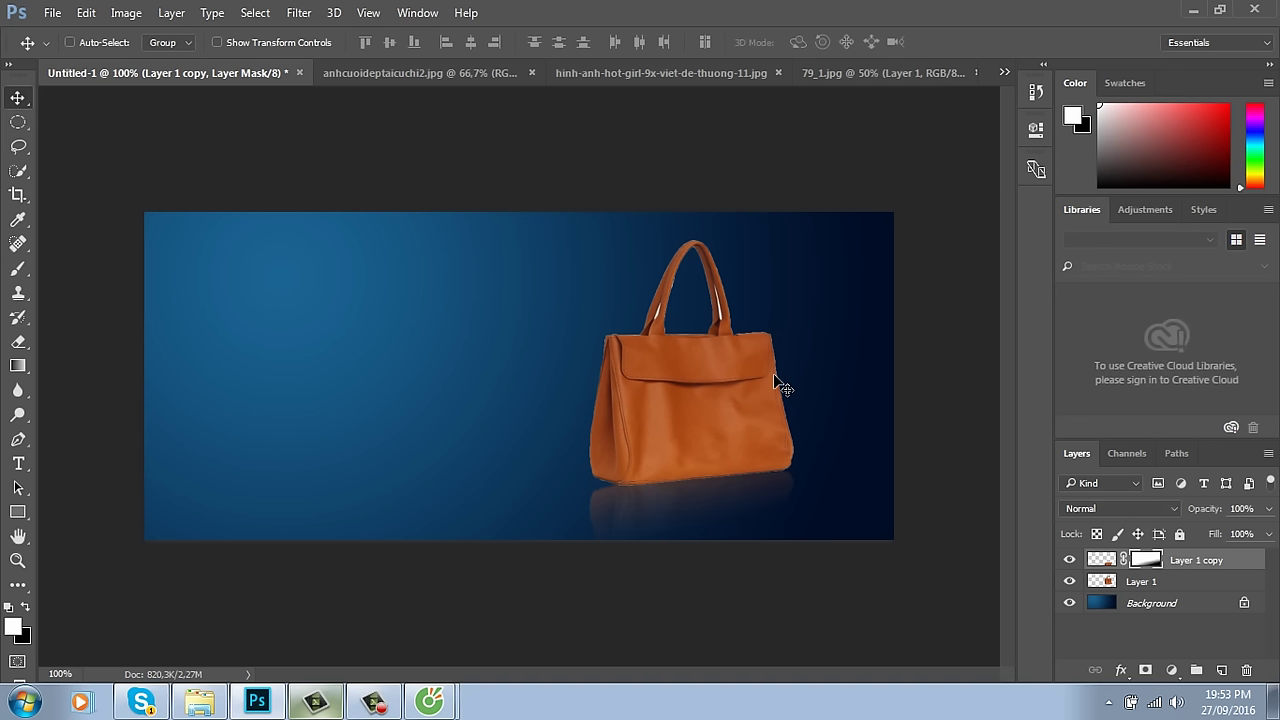
right_click(650, 362)
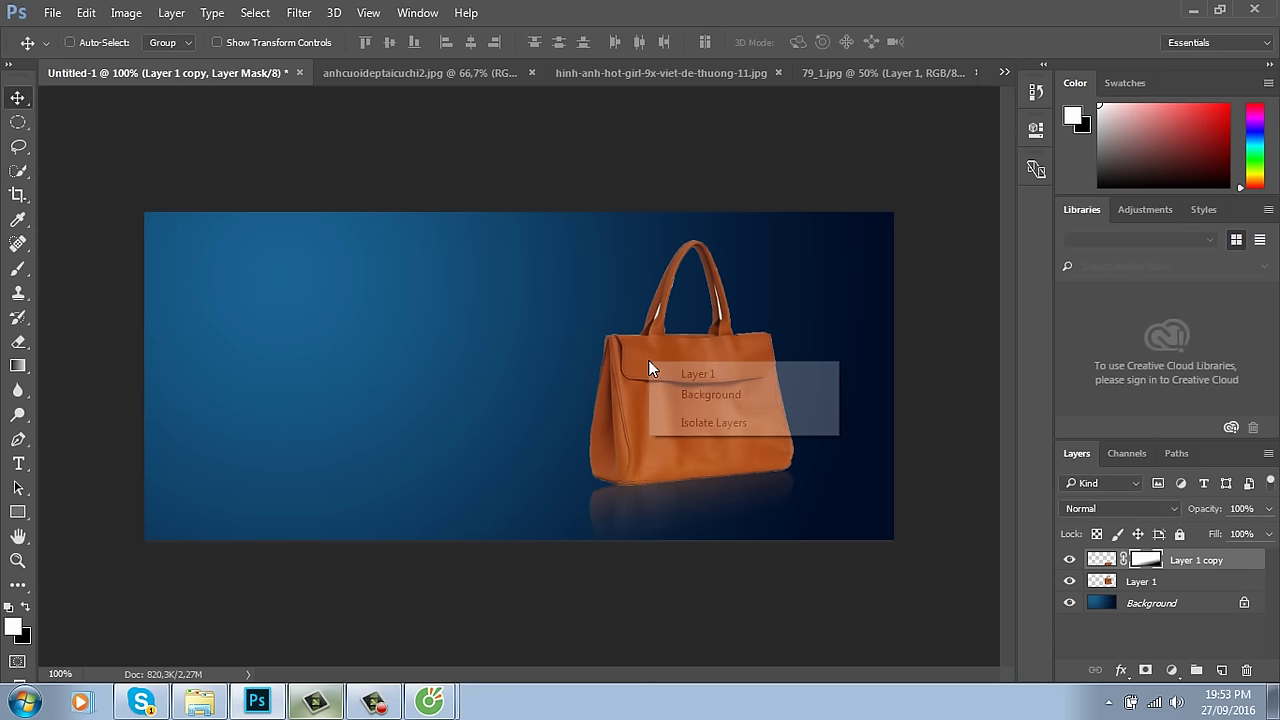
click(700, 373)
click(700, 373)
key(Delete)
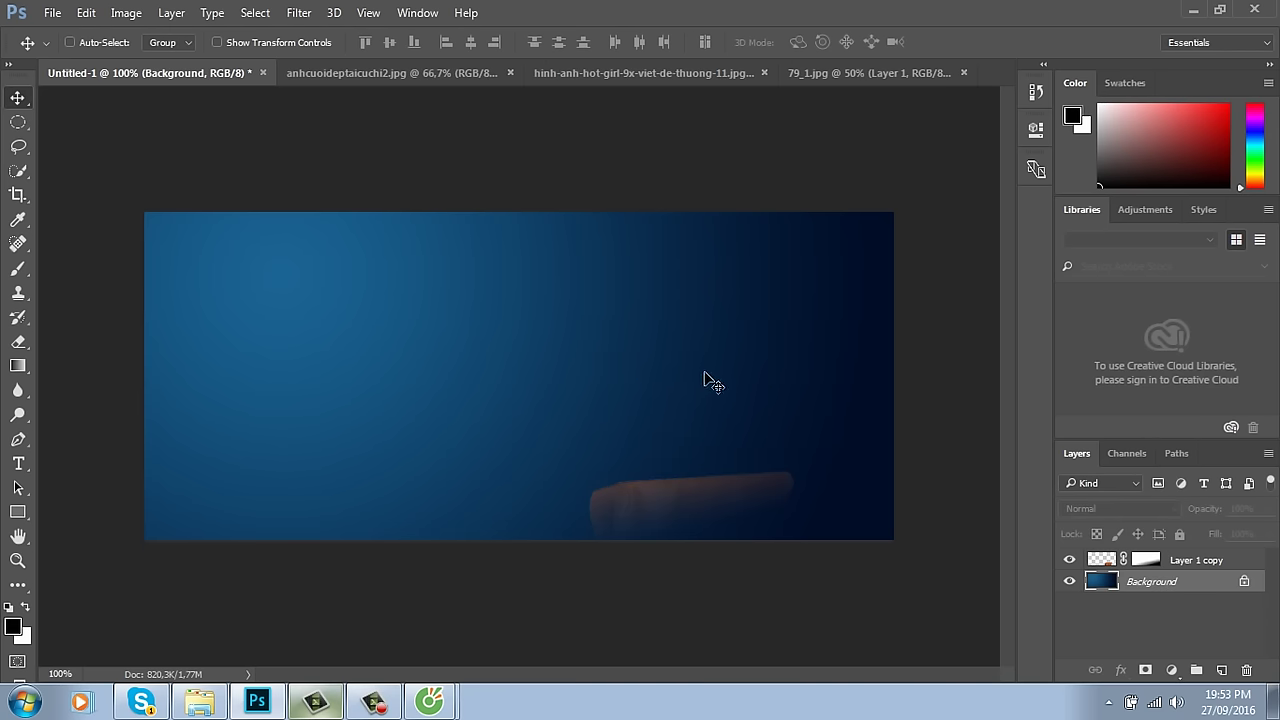
Step: Delete the masked reflection layer, Layer 1 copy, from the banner
right_click(695, 478)
click(733, 490)
right_click(700, 487)
click(718, 492)
key(Delete)
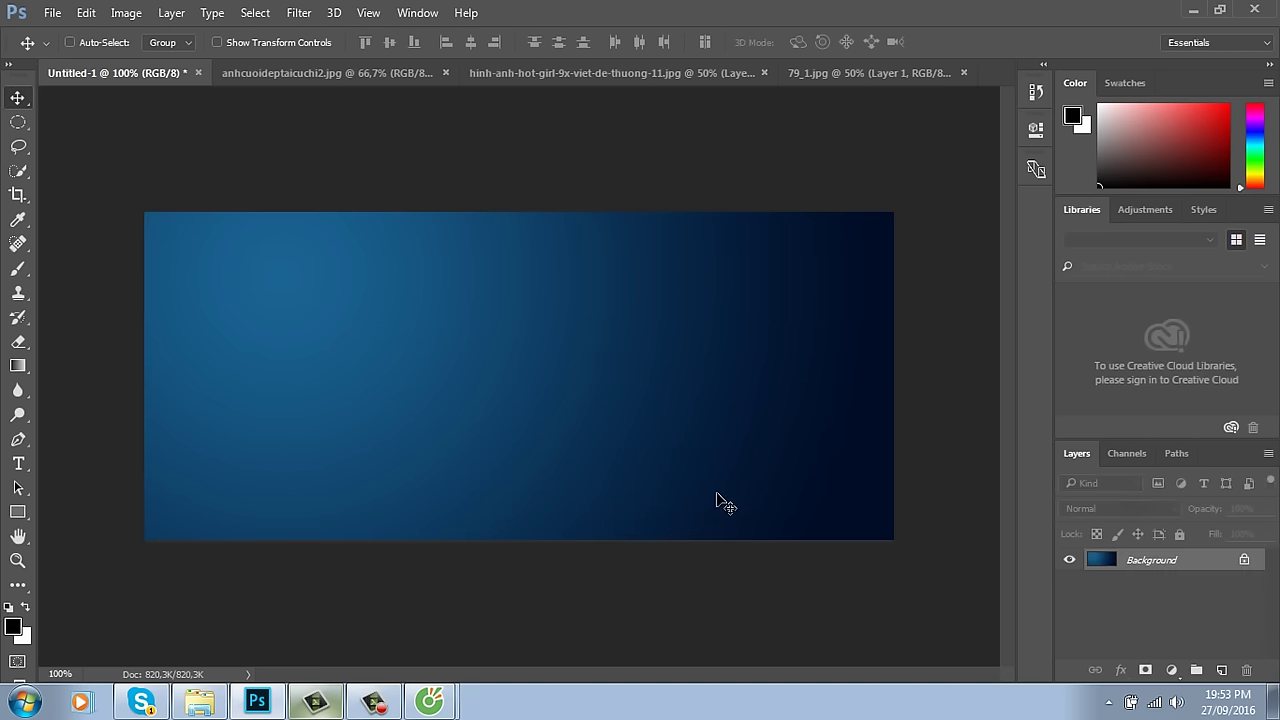
Step: Open the bride photo br.jpg from the thuvienanh folder on Local Disk (E:)
key(ctrl+o)
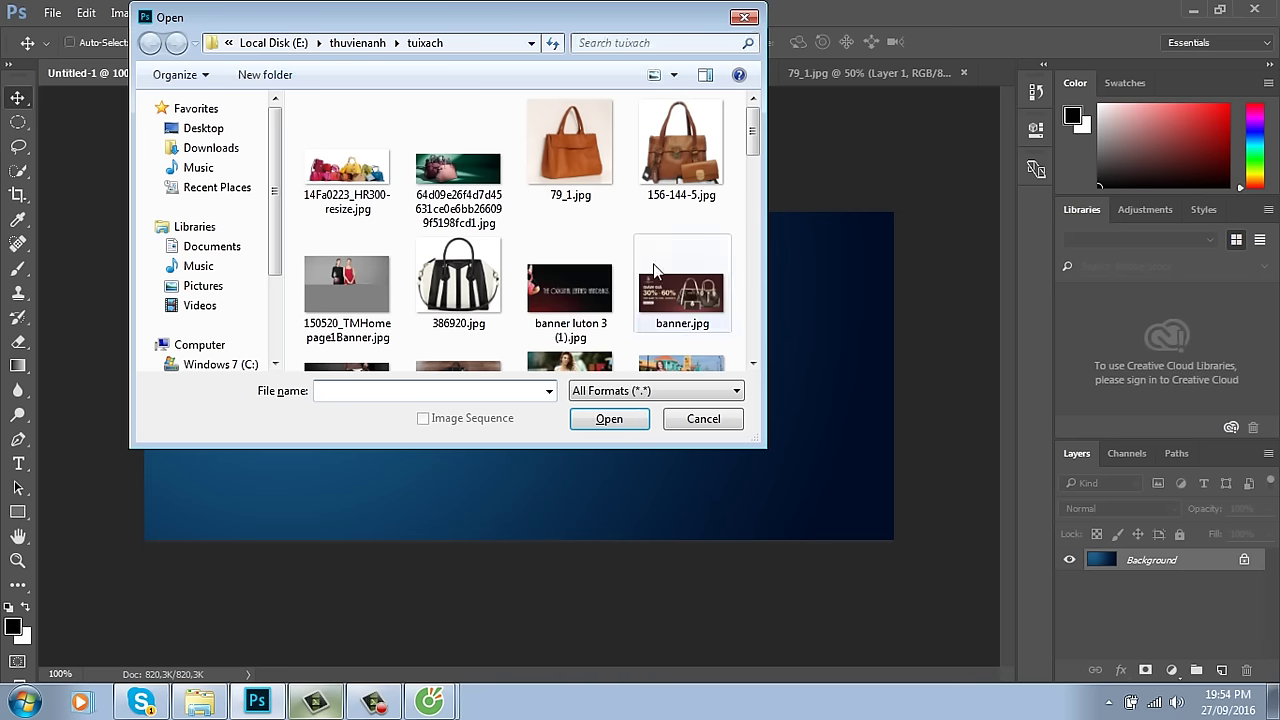
click(367, 45)
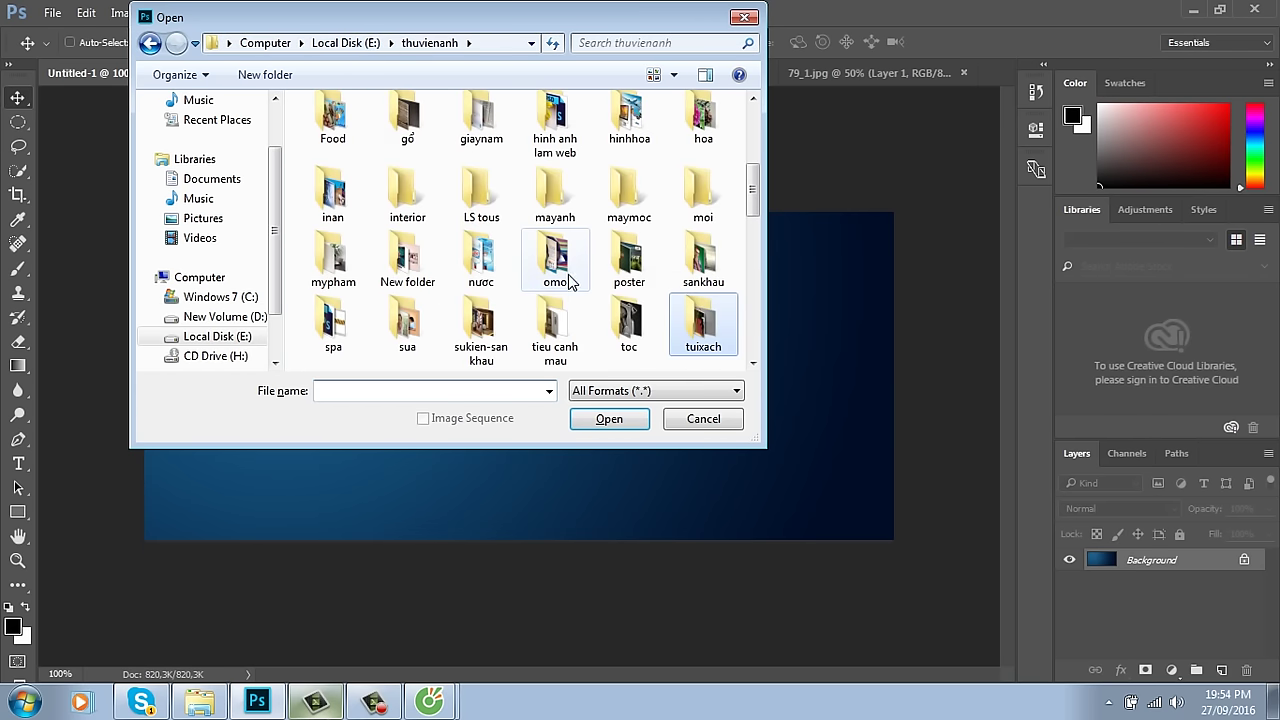
scroll(735, 215, up, 3)
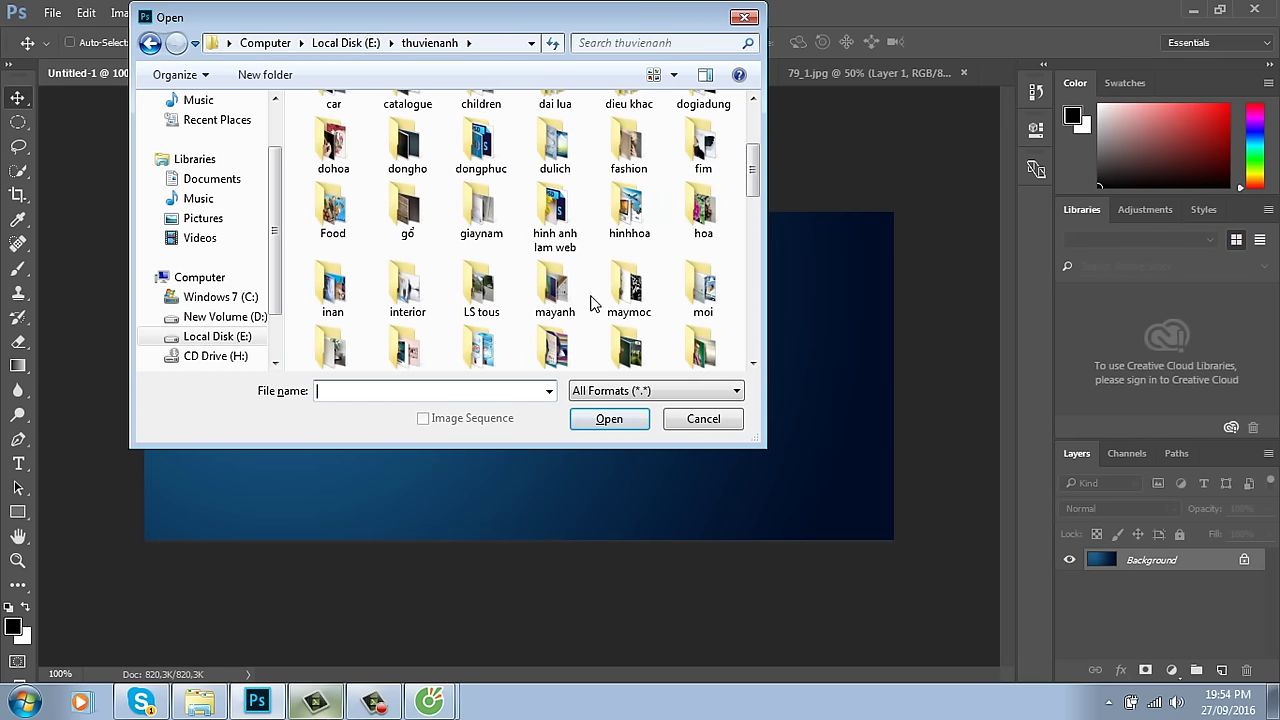
drag(758, 172, 766, 137)
double_click(629, 250)
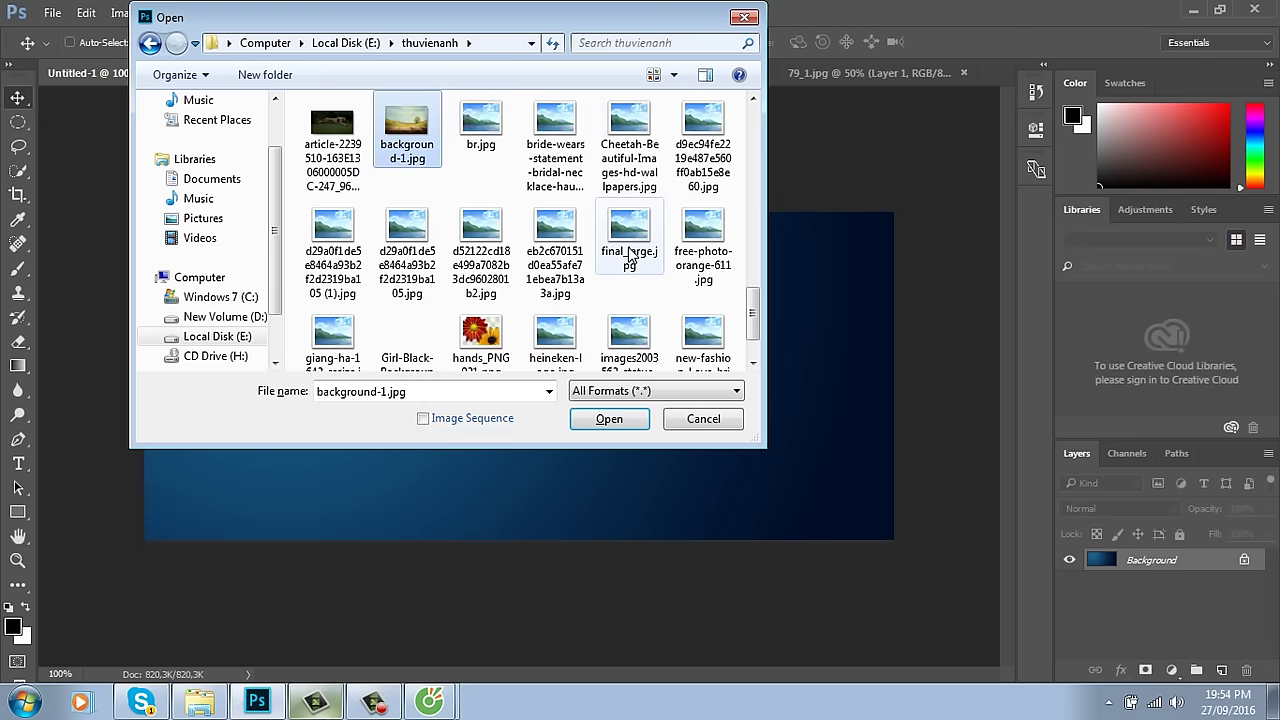
click(484, 124)
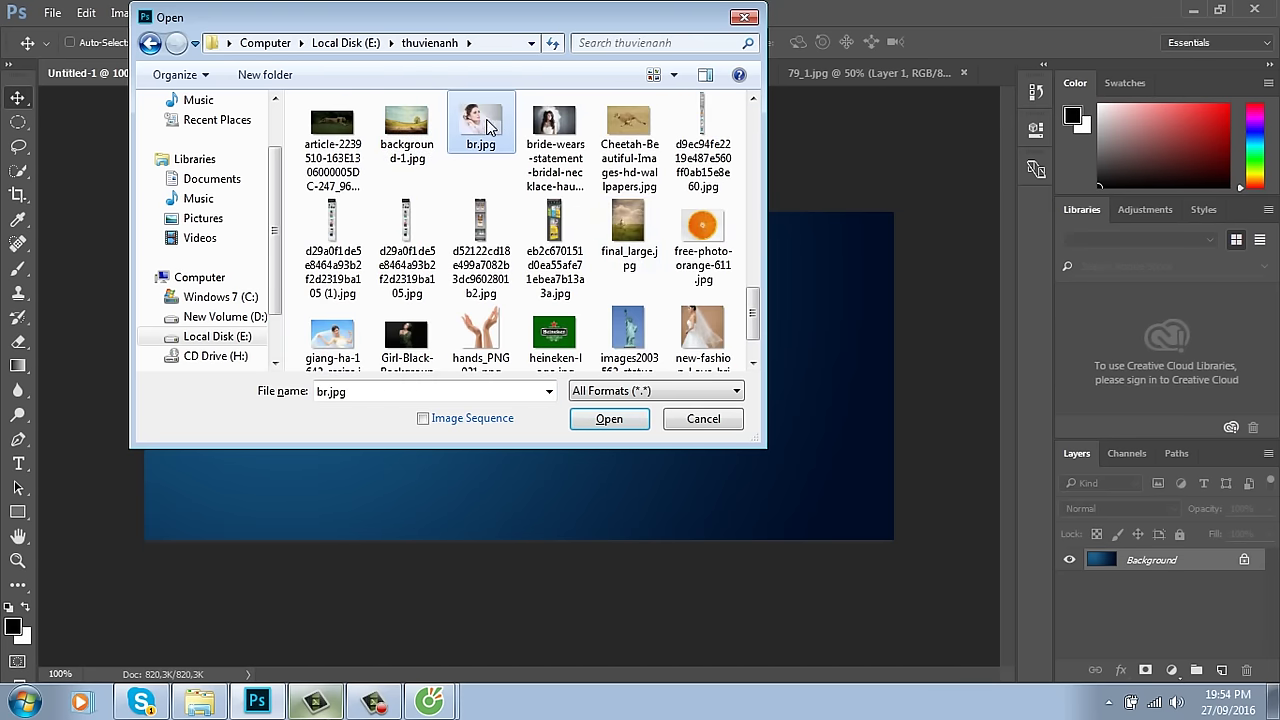
scroll(760, 286, up, 1)
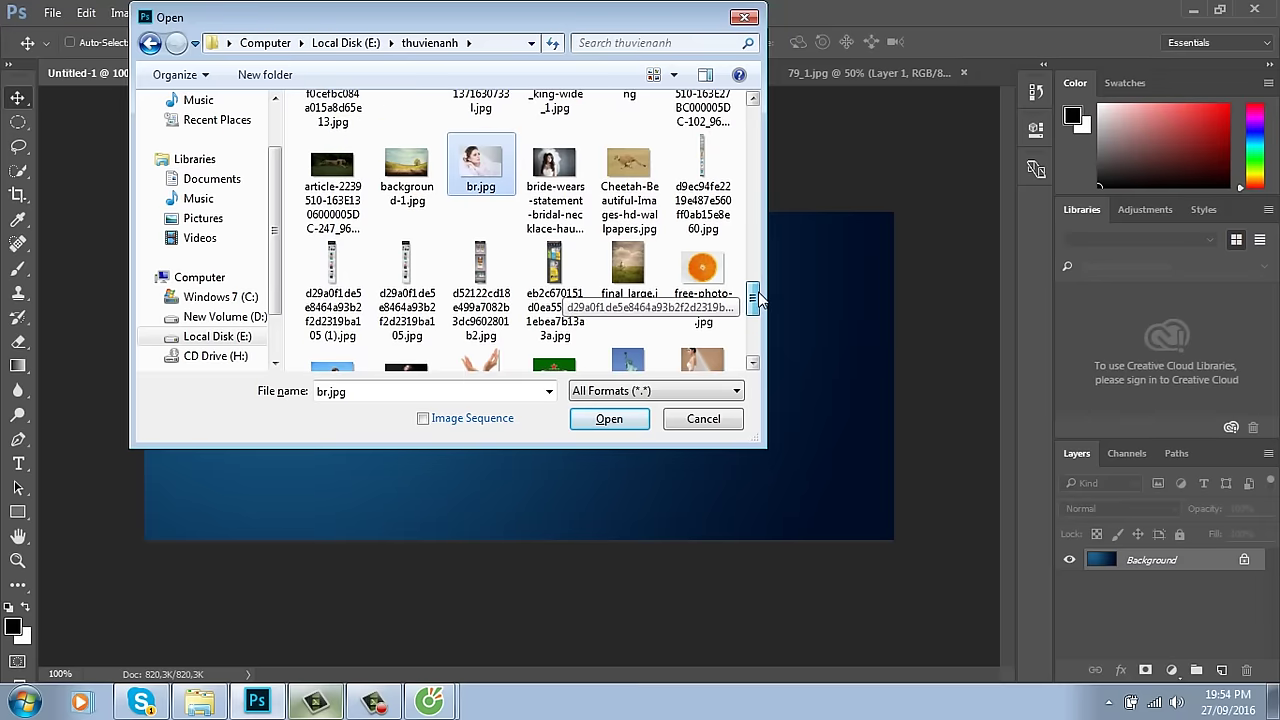
click(634, 420)
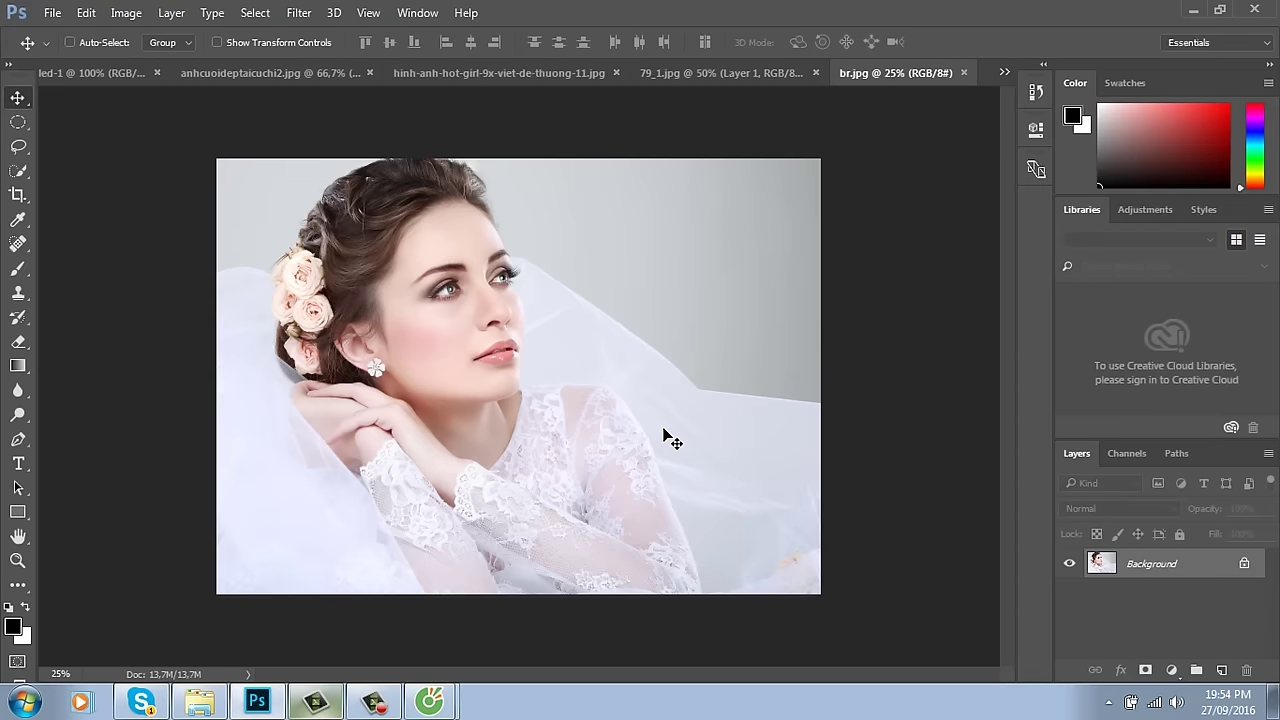
Step: Bring the bride photo into the Untitled-1 banner and scale it proportionally to 19.75%, aligned with the canvas's upper-left corner
drag(448, 295, 508, 343)
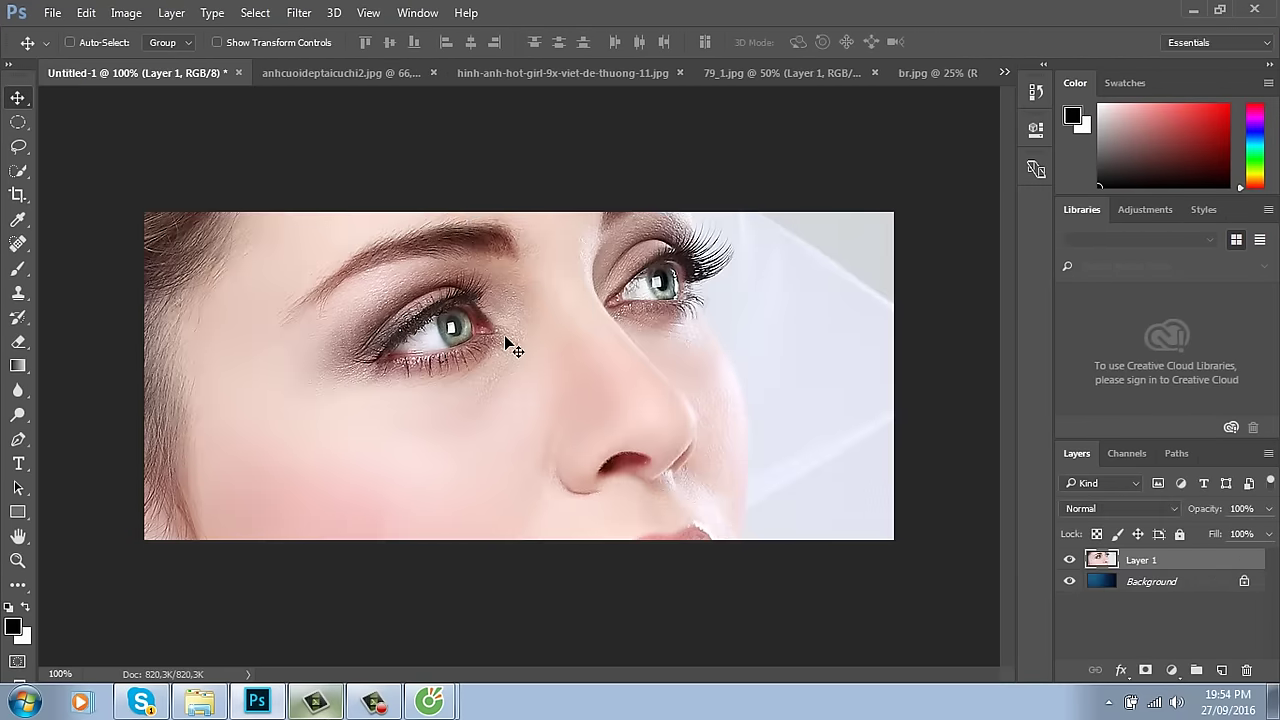
key(ctrl+t)
key(ctrl+minus)
key(ctrl+minus)
key(ctrl+minus)
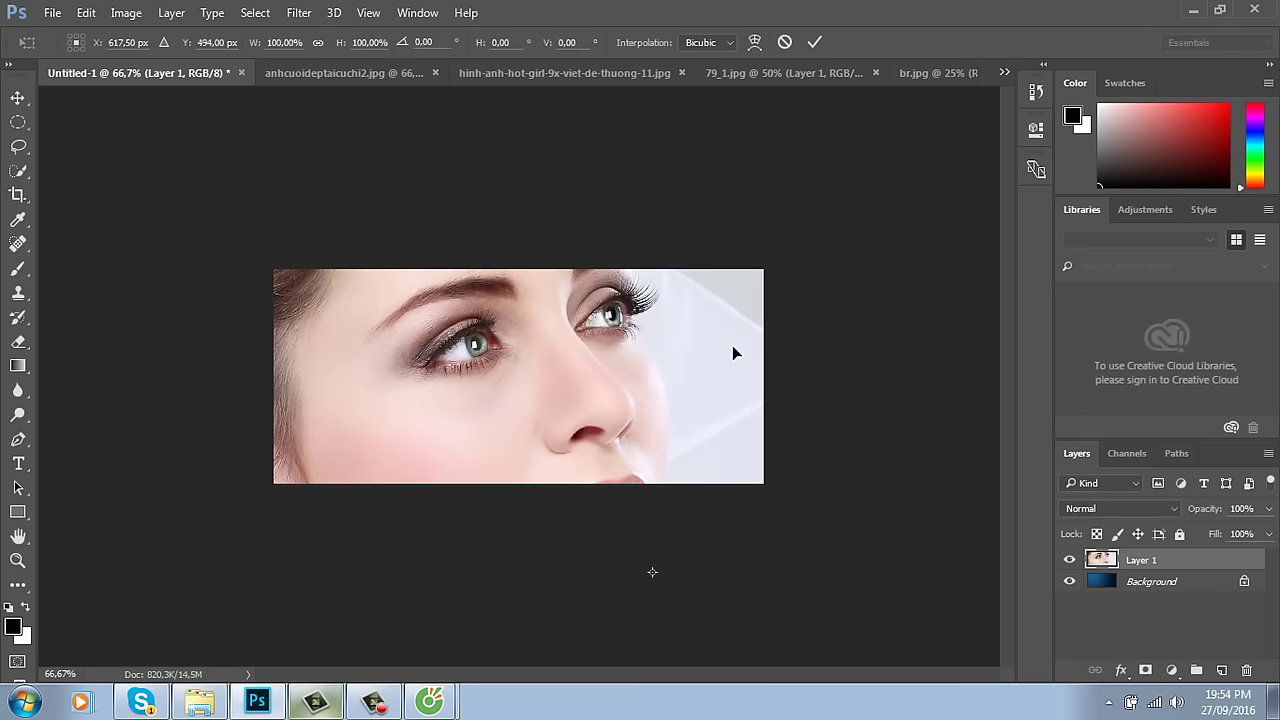
drag(186, 188, 487, 351)
drag(533, 425, 551, 437)
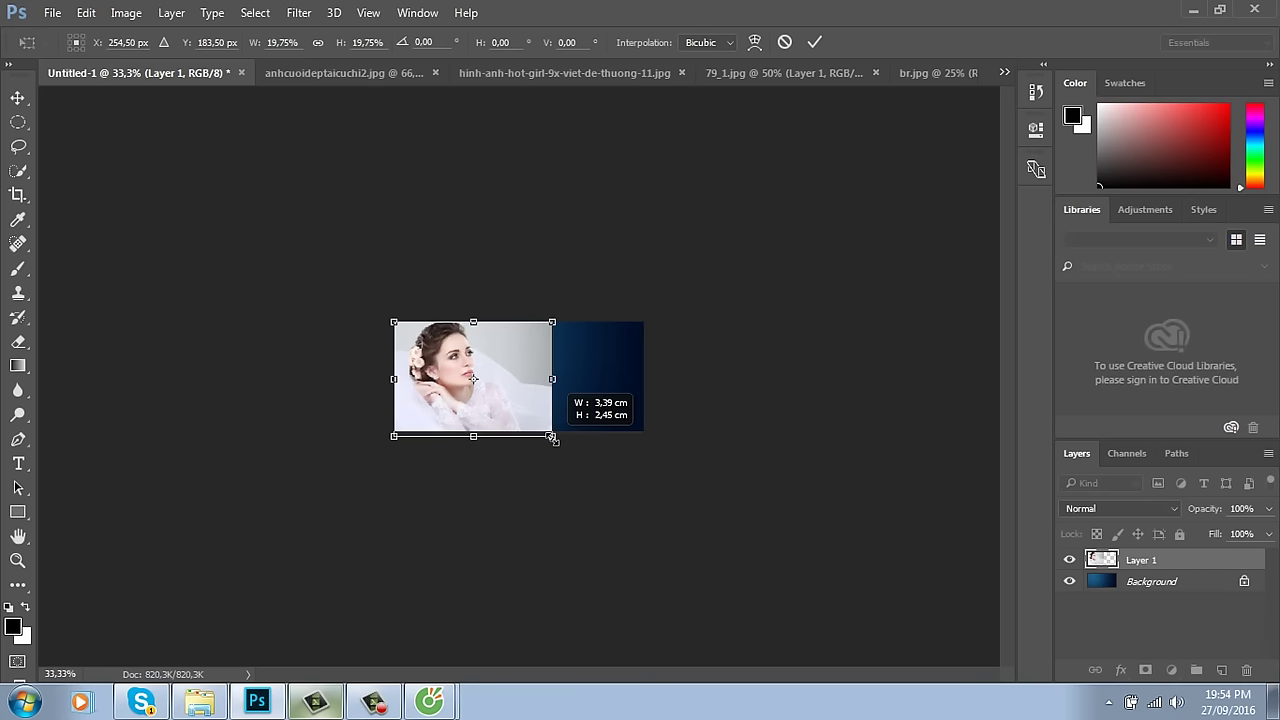
key(Return)
key(ctrl+plus)
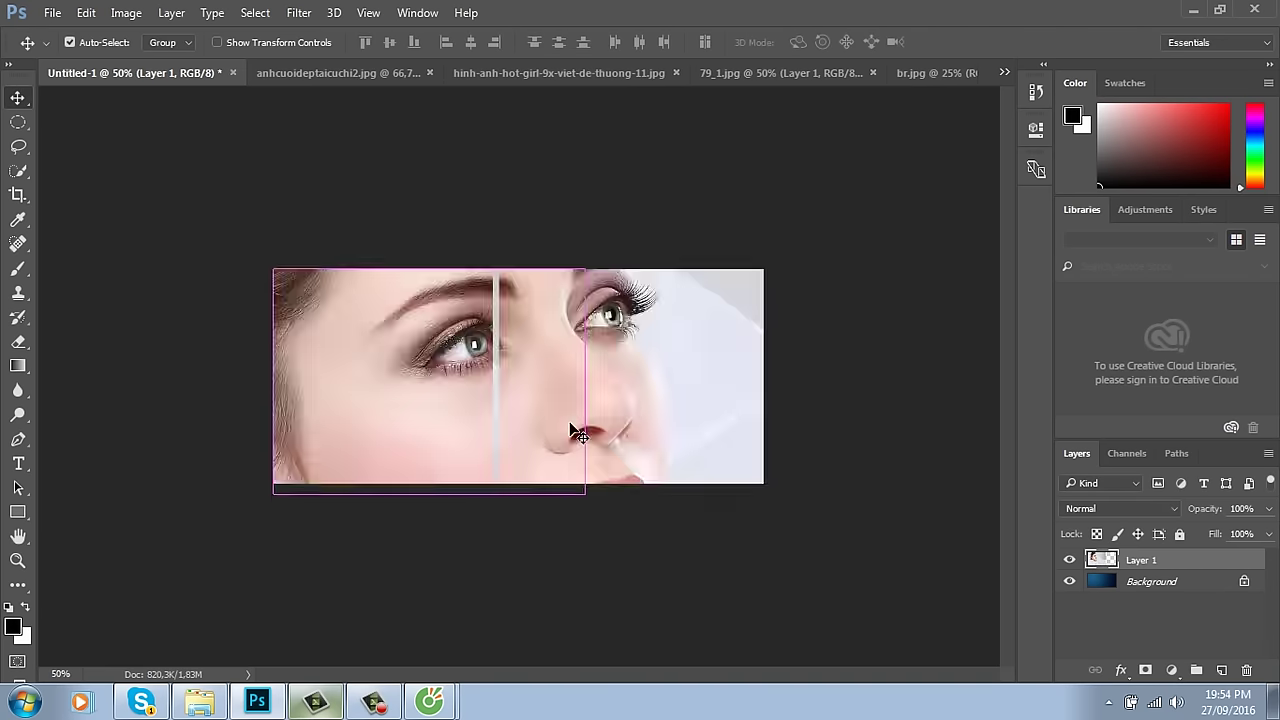
Step: Add a layer mask to the bride photo and blend its right side into the blue background with a horizontal linear gradient
click(1144, 670)
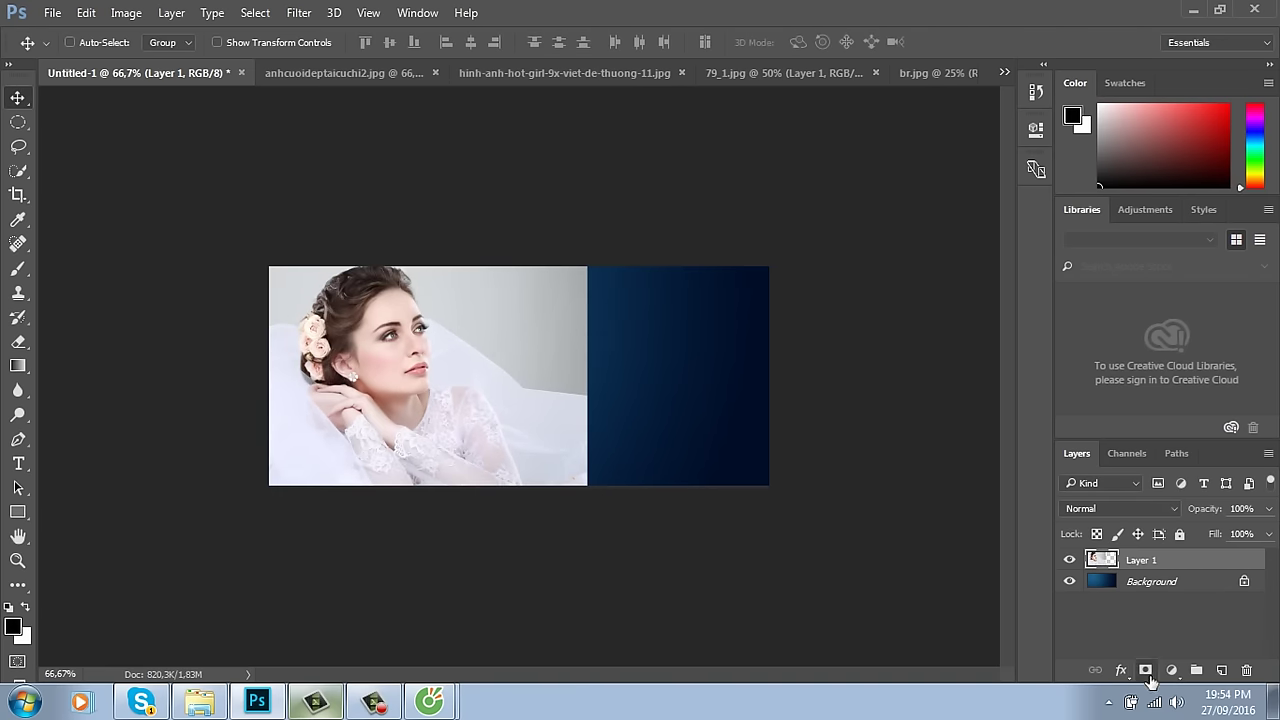
key(g)
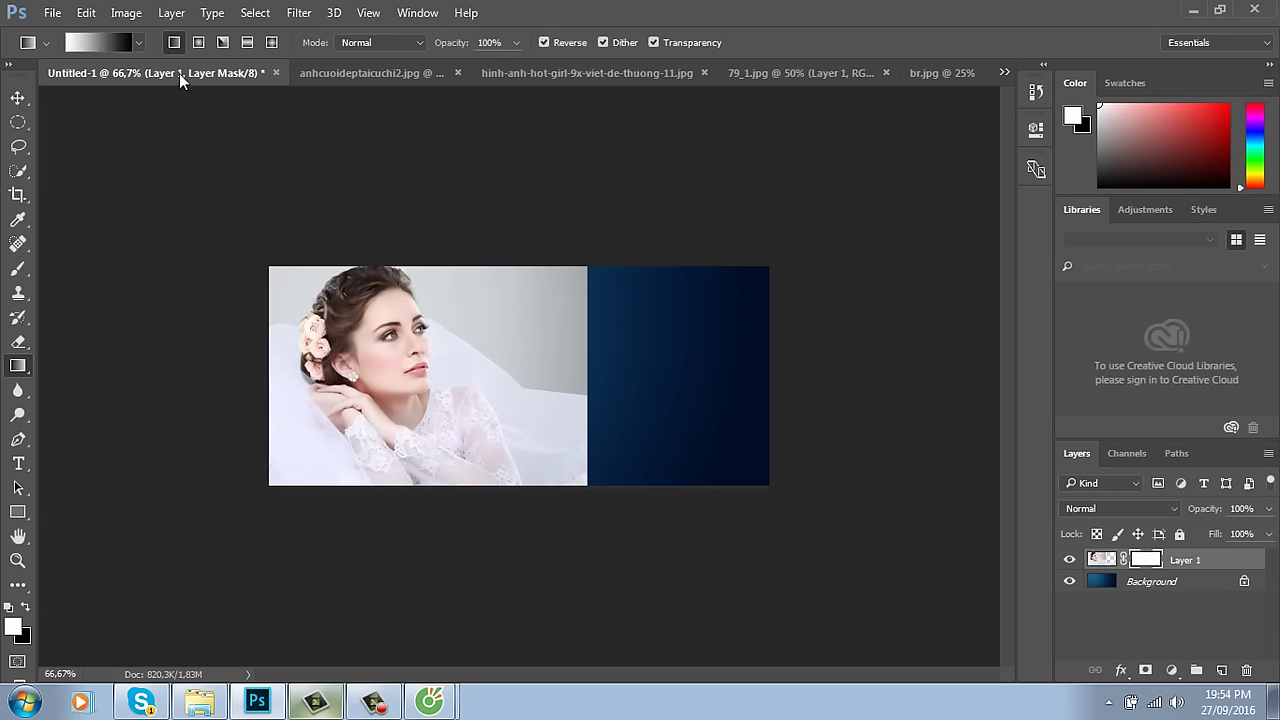
drag(468, 406, 634, 415)
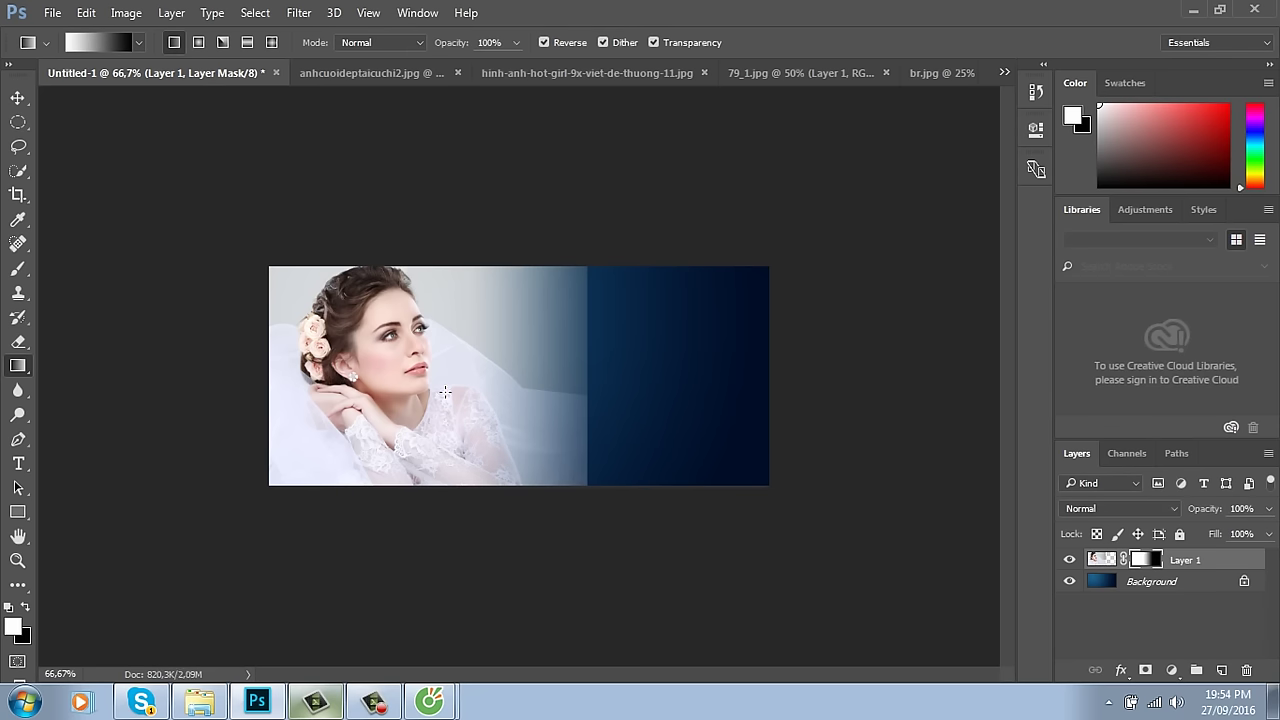
drag(444, 392, 586, 400)
drag(440, 397, 577, 405)
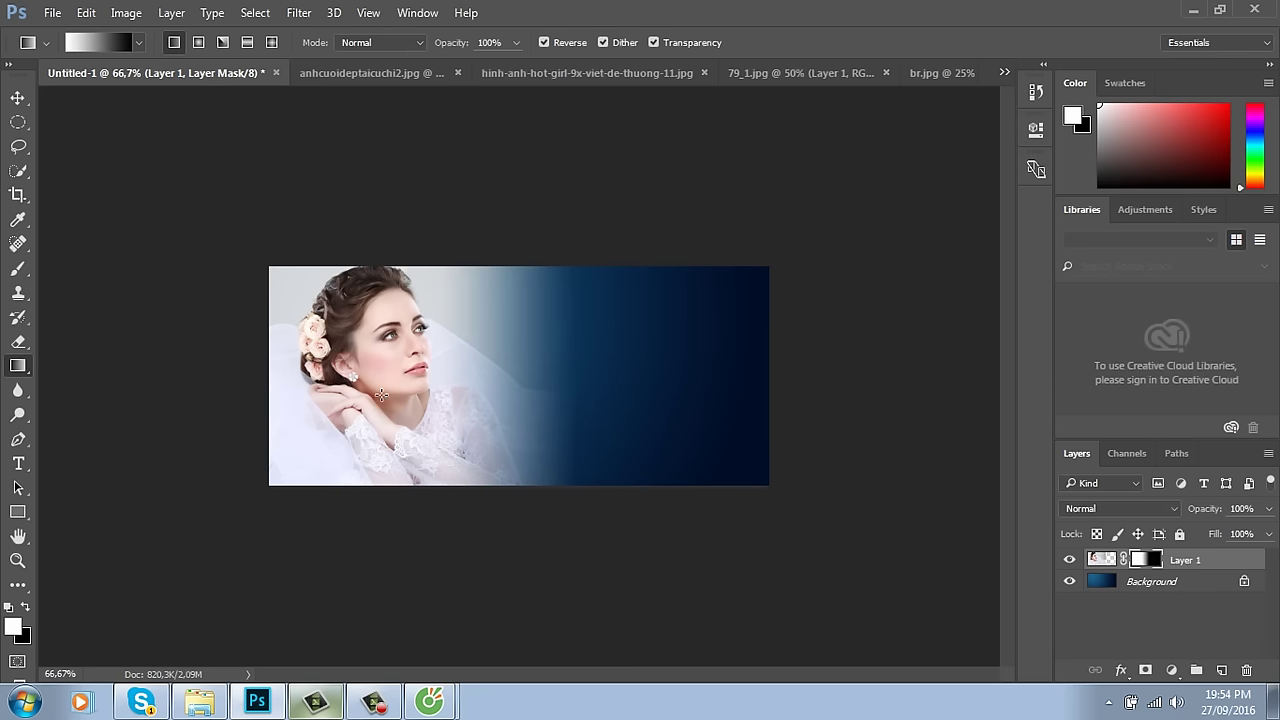
drag(381, 396, 548, 410)
scroll(550, 408, up, 2)
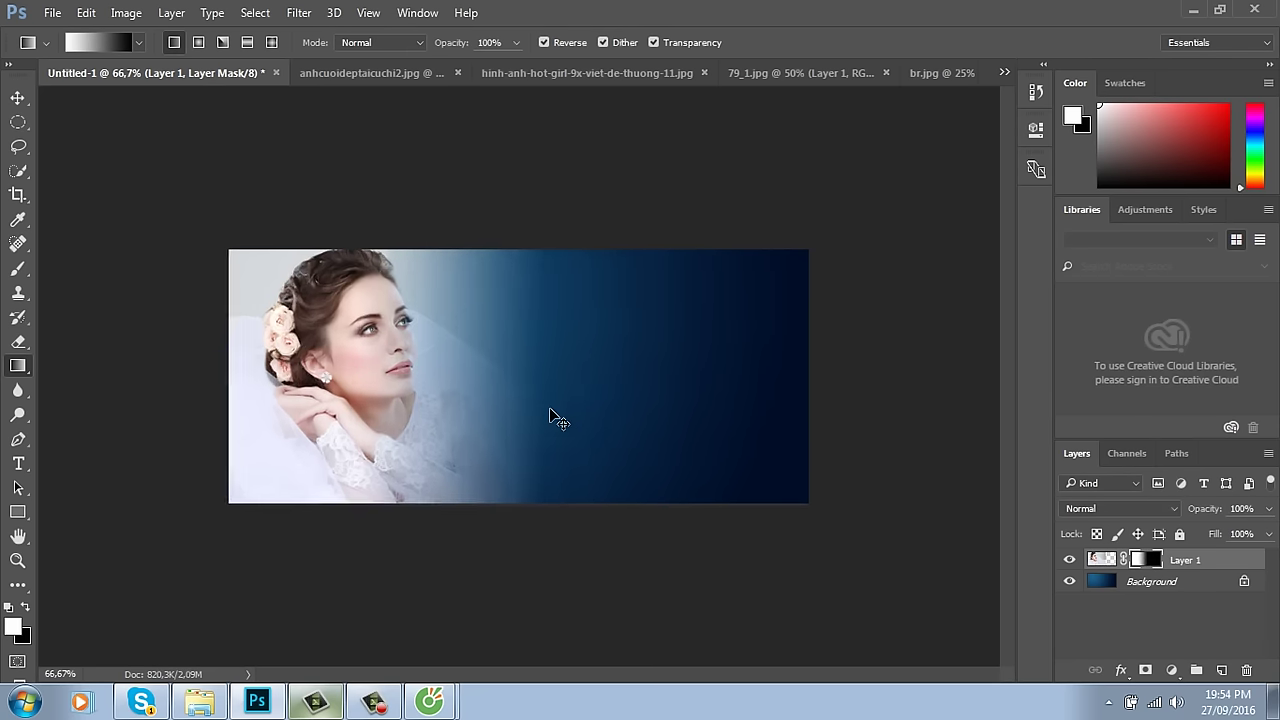
scroll(550, 408, down, 1)
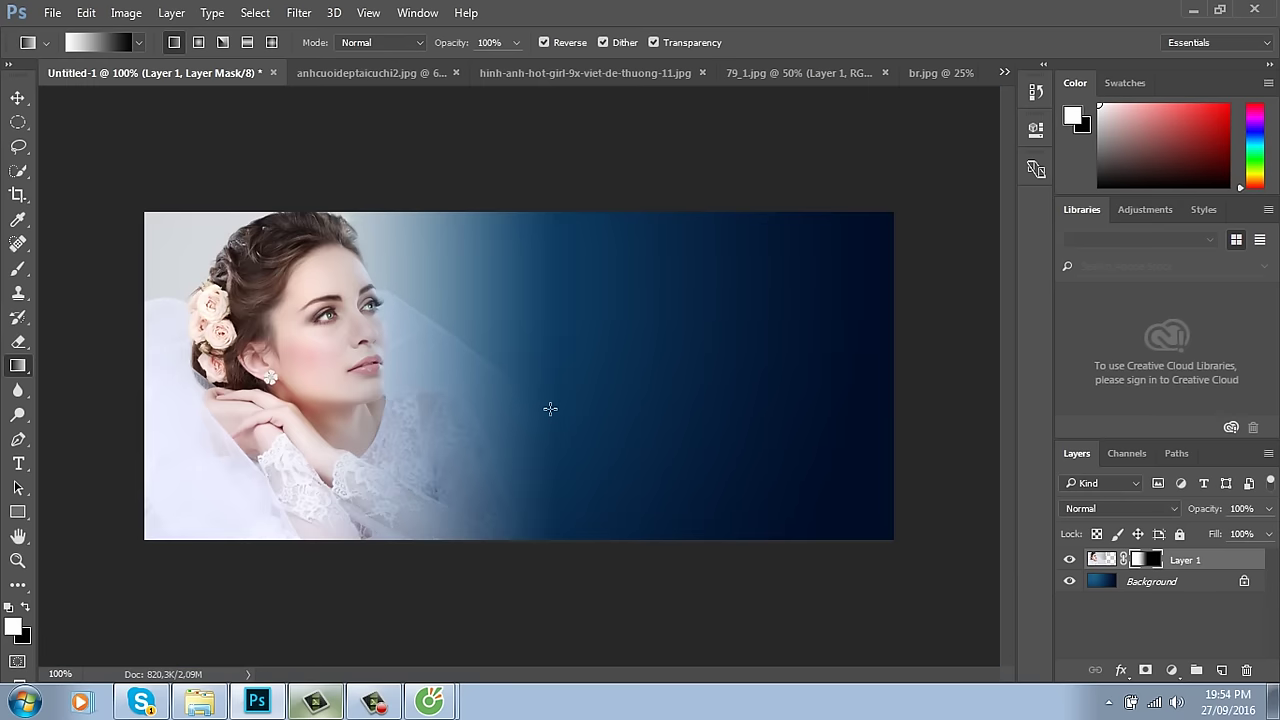
click(17, 98)
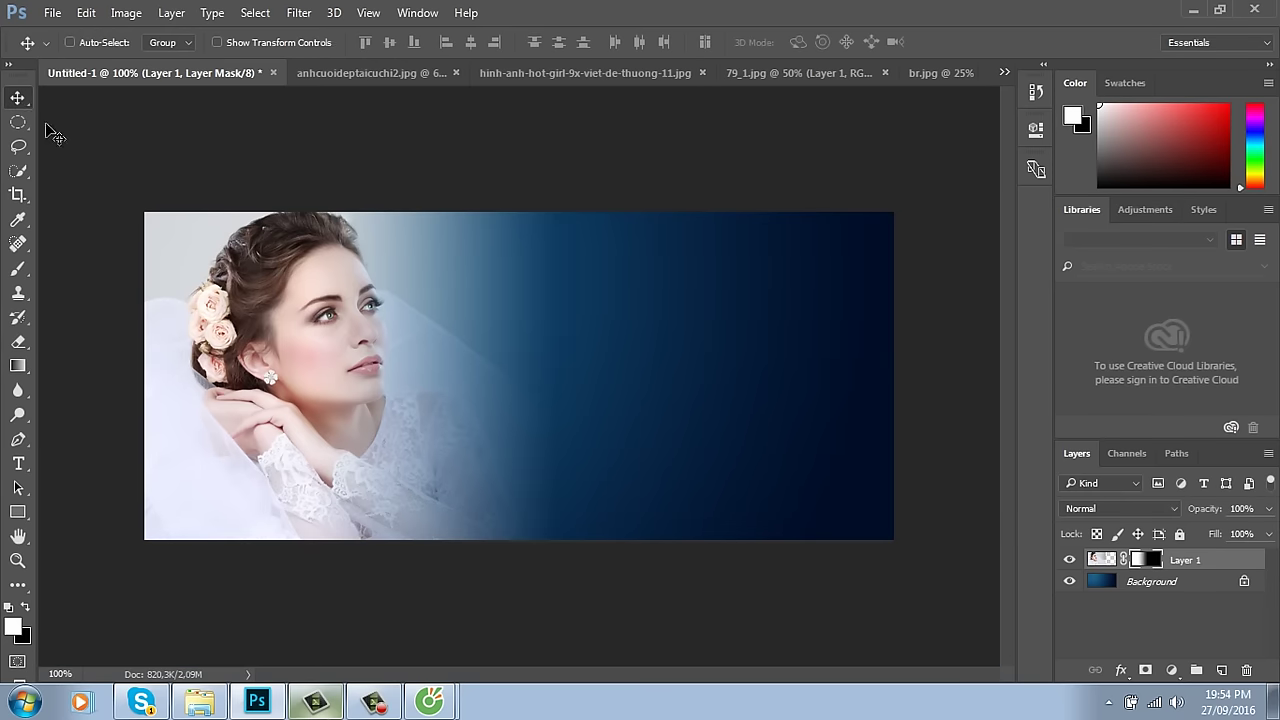
key(g)
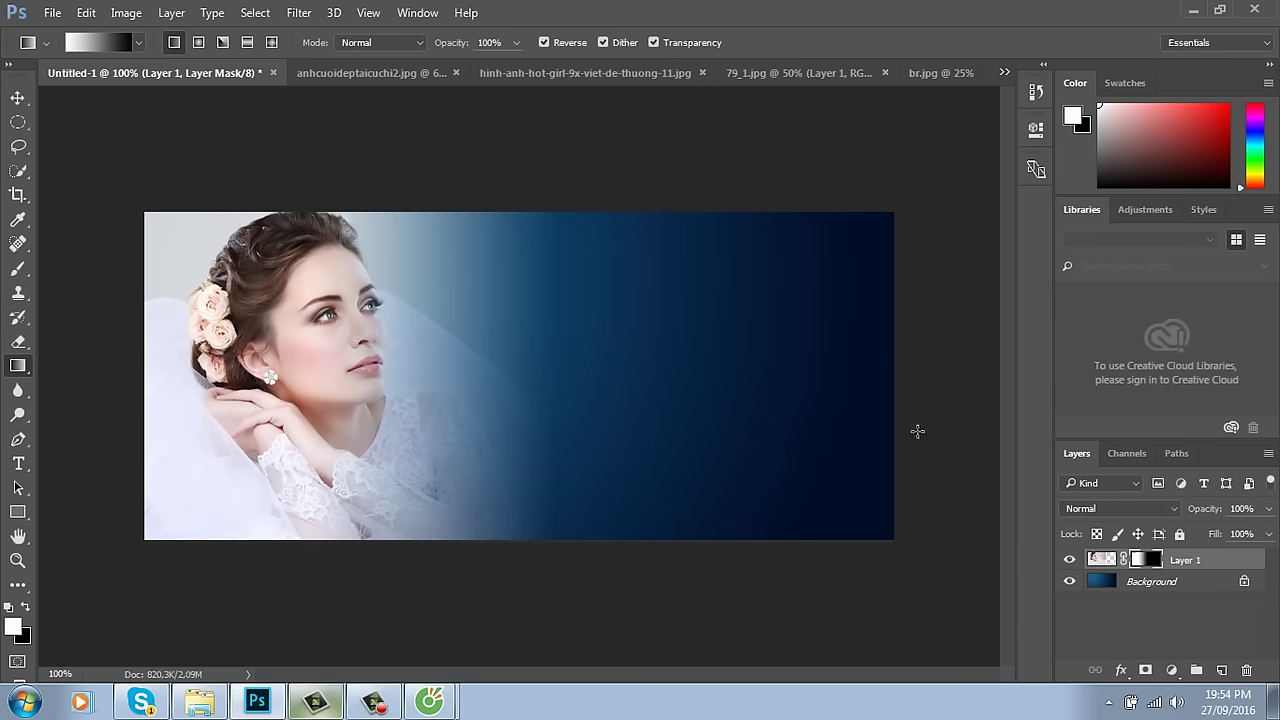
Step: Try the Cutout filter on Layer 1's mask with Number of Levels 8 and Edge Simplicity 6, then undo it
click(299, 12)
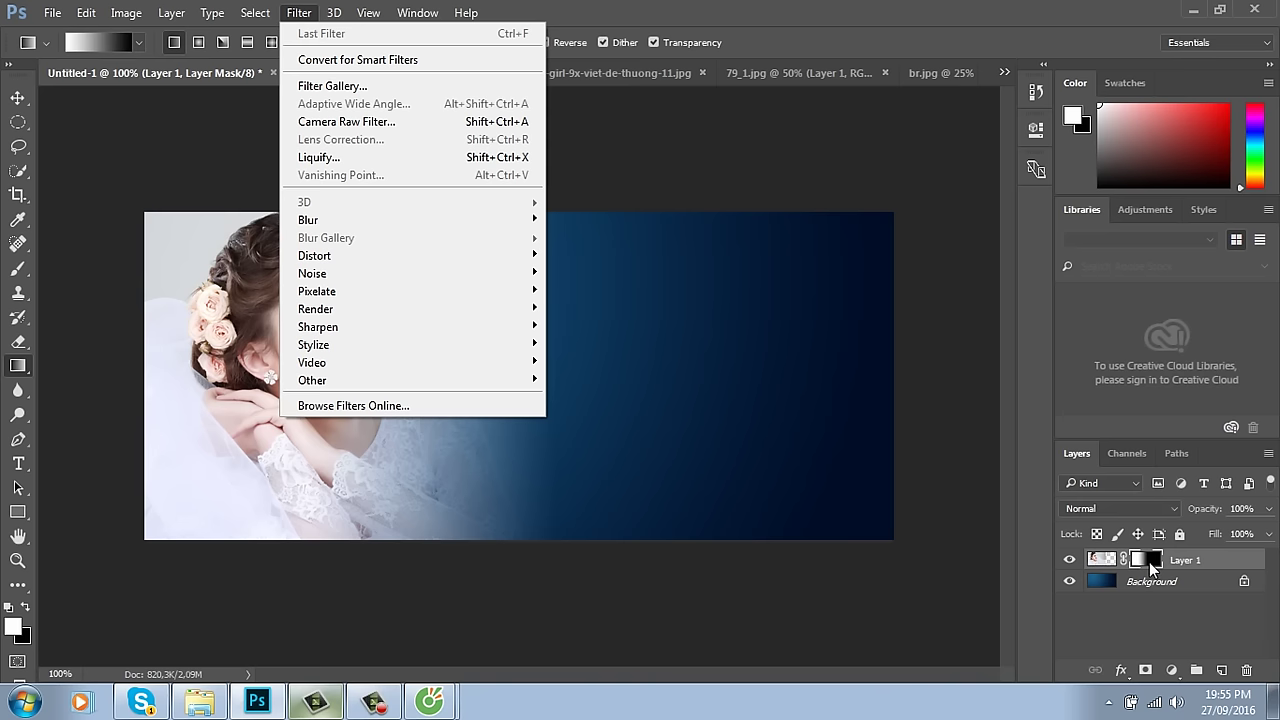
click(382, 92)
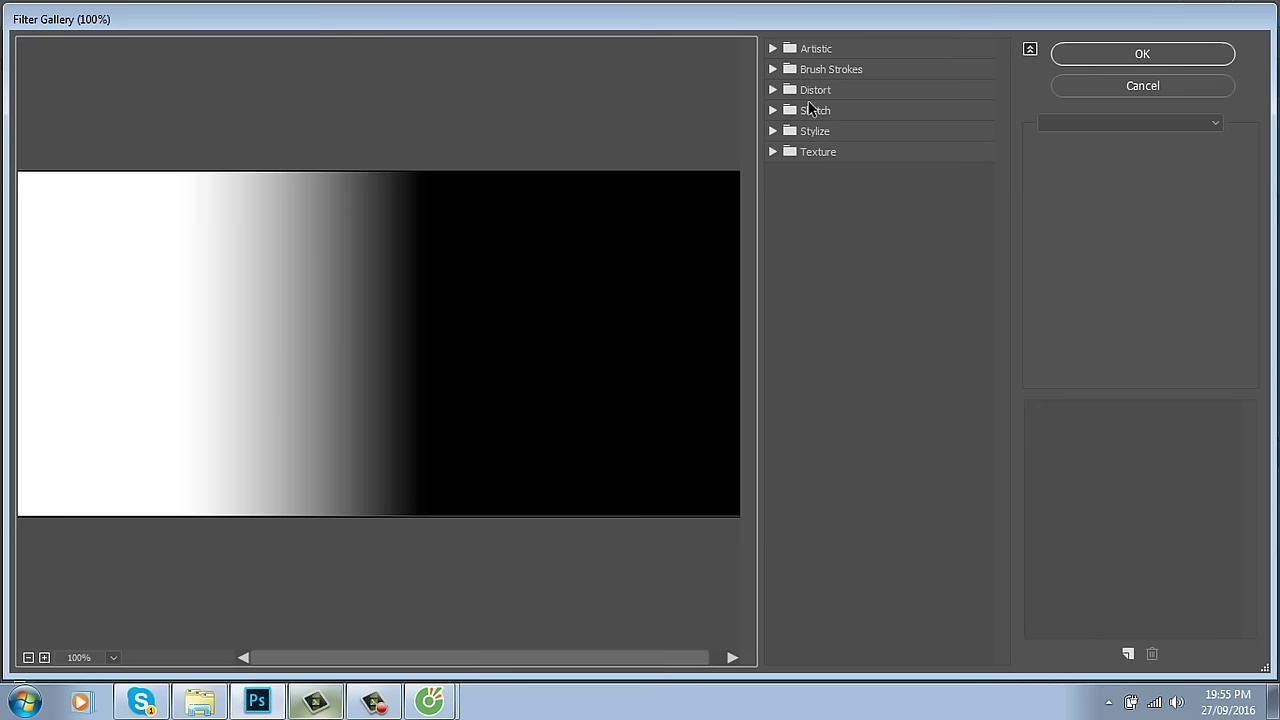
click(838, 52)
click(886, 90)
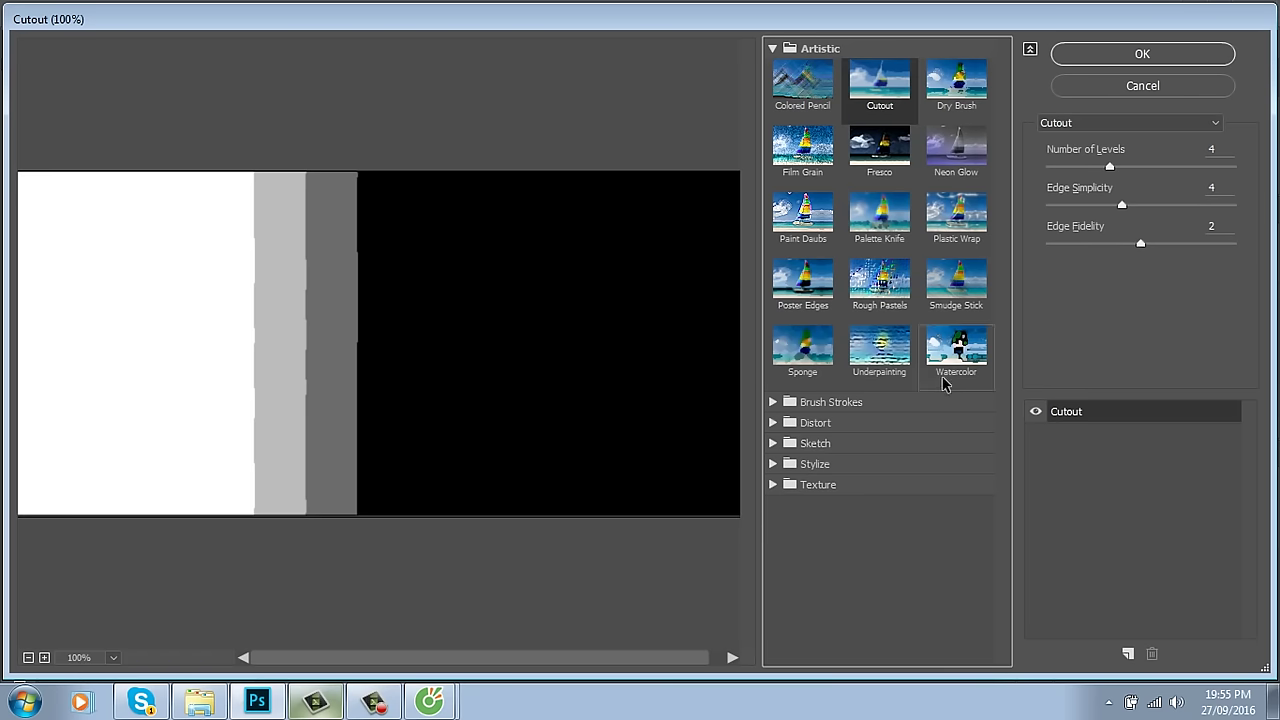
drag(1121, 205, 1155, 205)
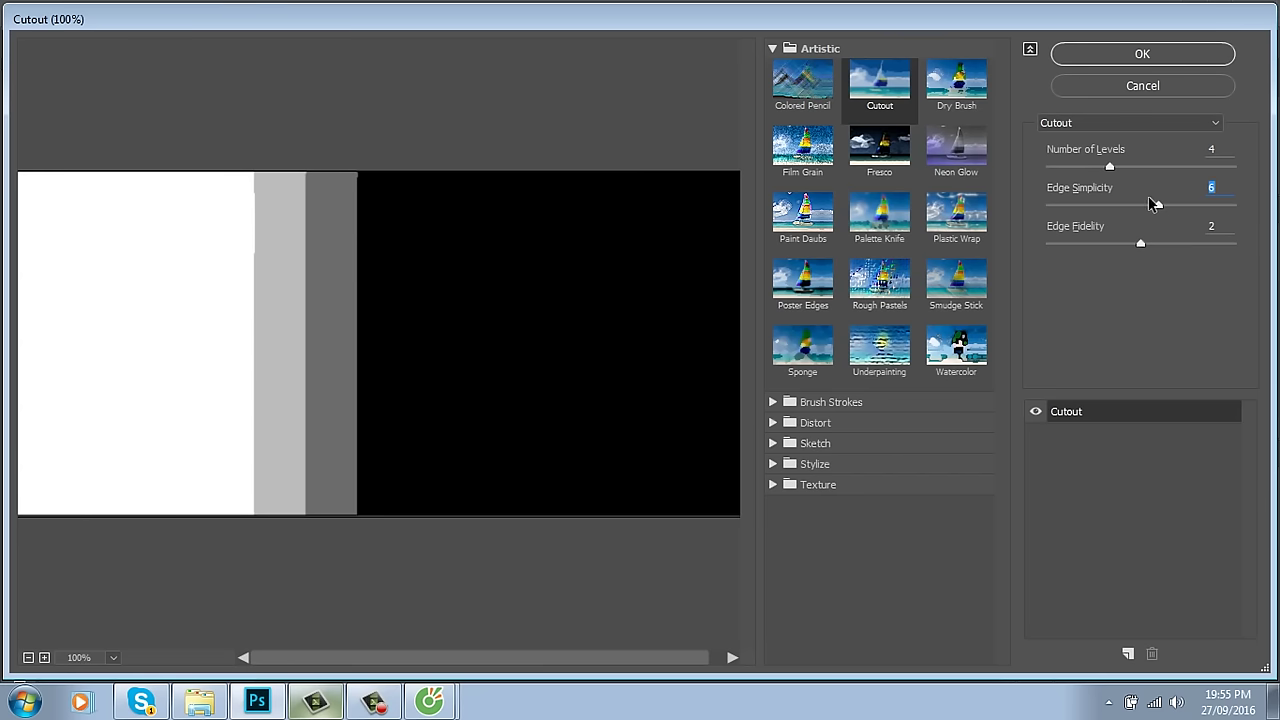
drag(1109, 167, 1234, 168)
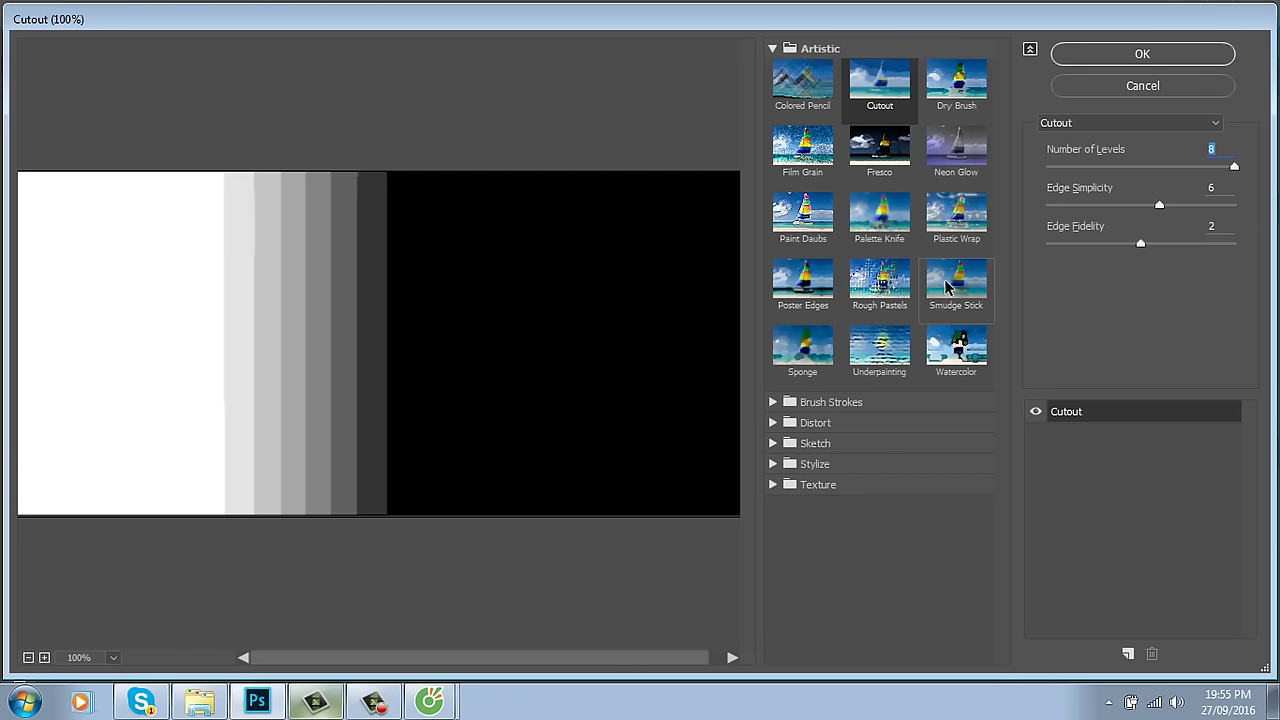
click(1163, 57)
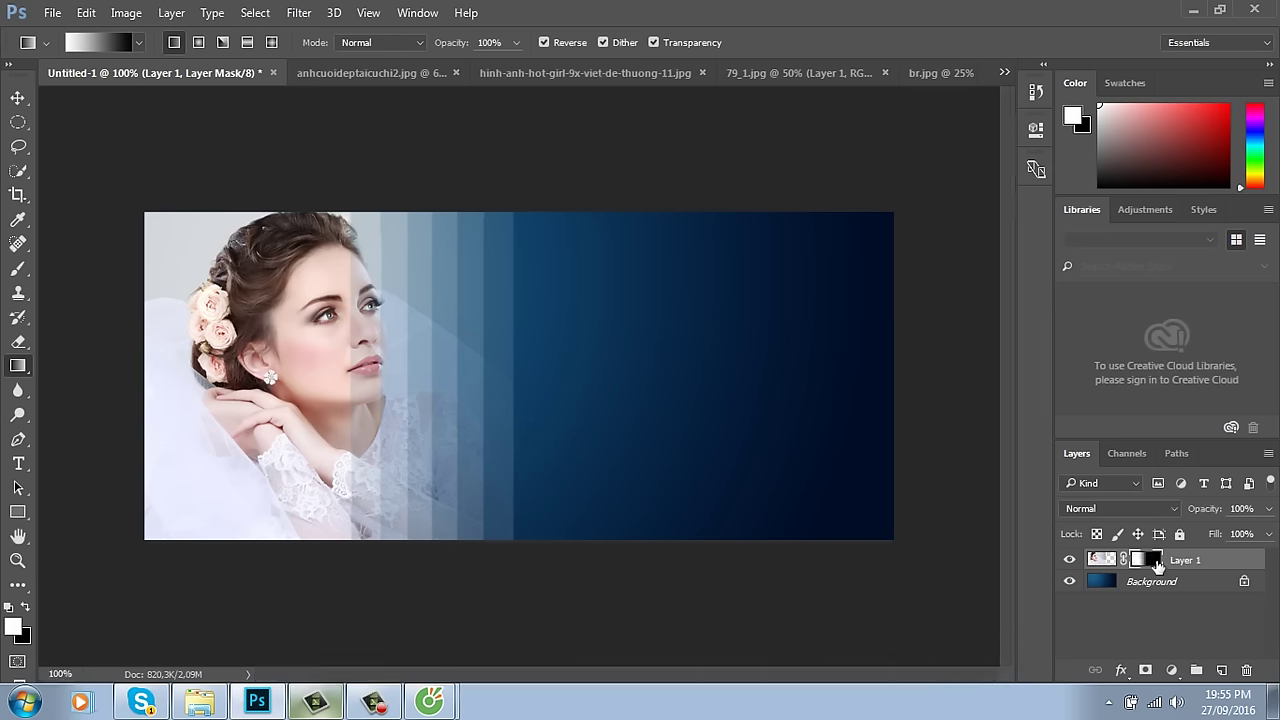
key(ctrl+z)
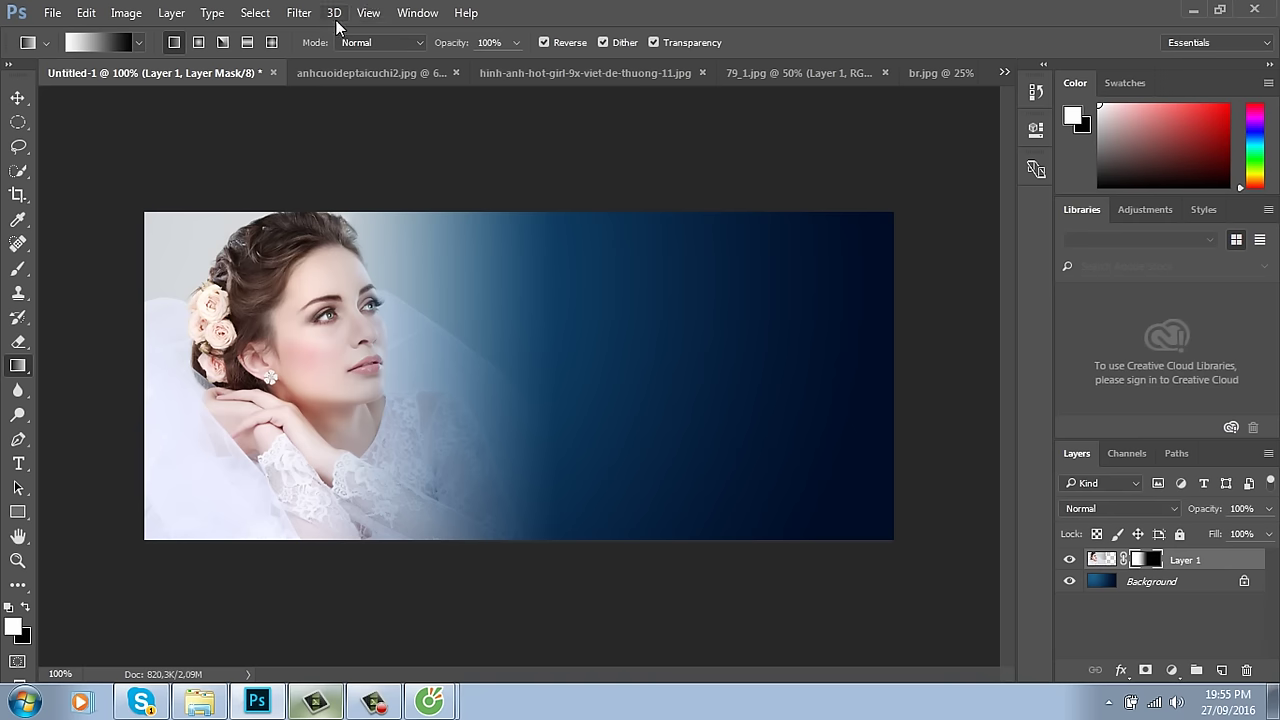
Step: Try the Cutout filter on the mask again with Edge Fidelity 1, then undo it
click(299, 14)
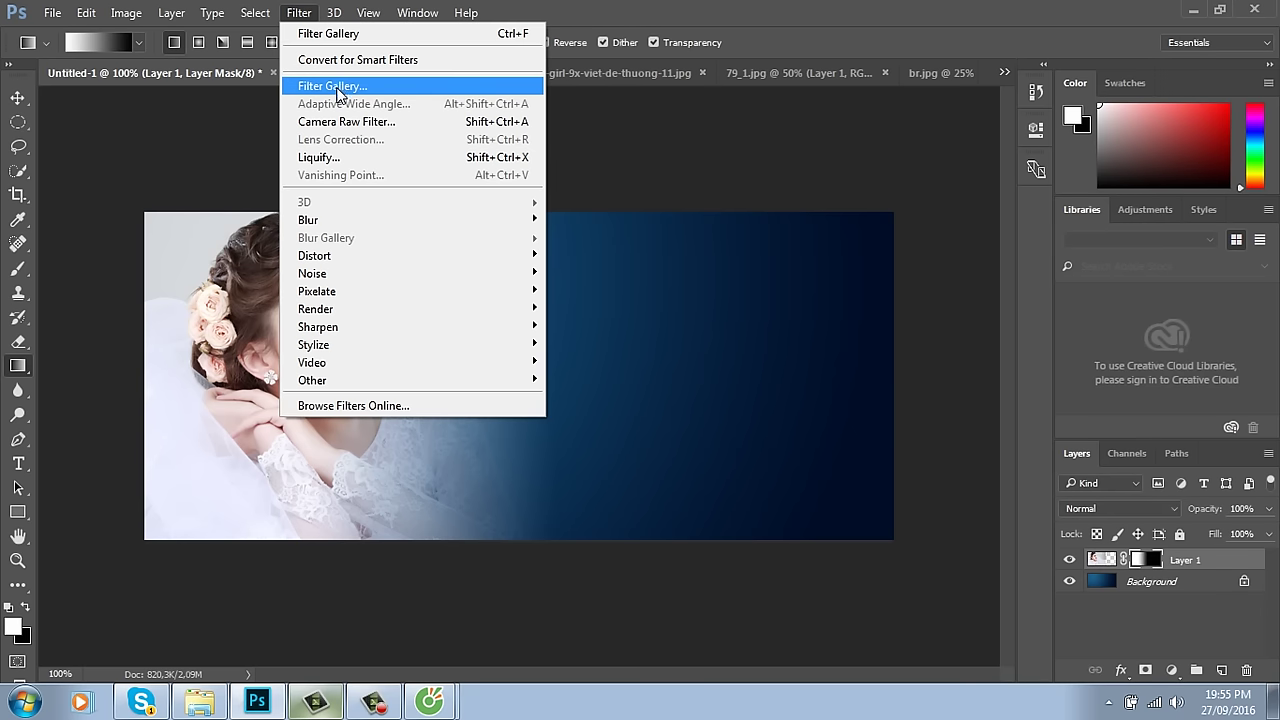
click(337, 90)
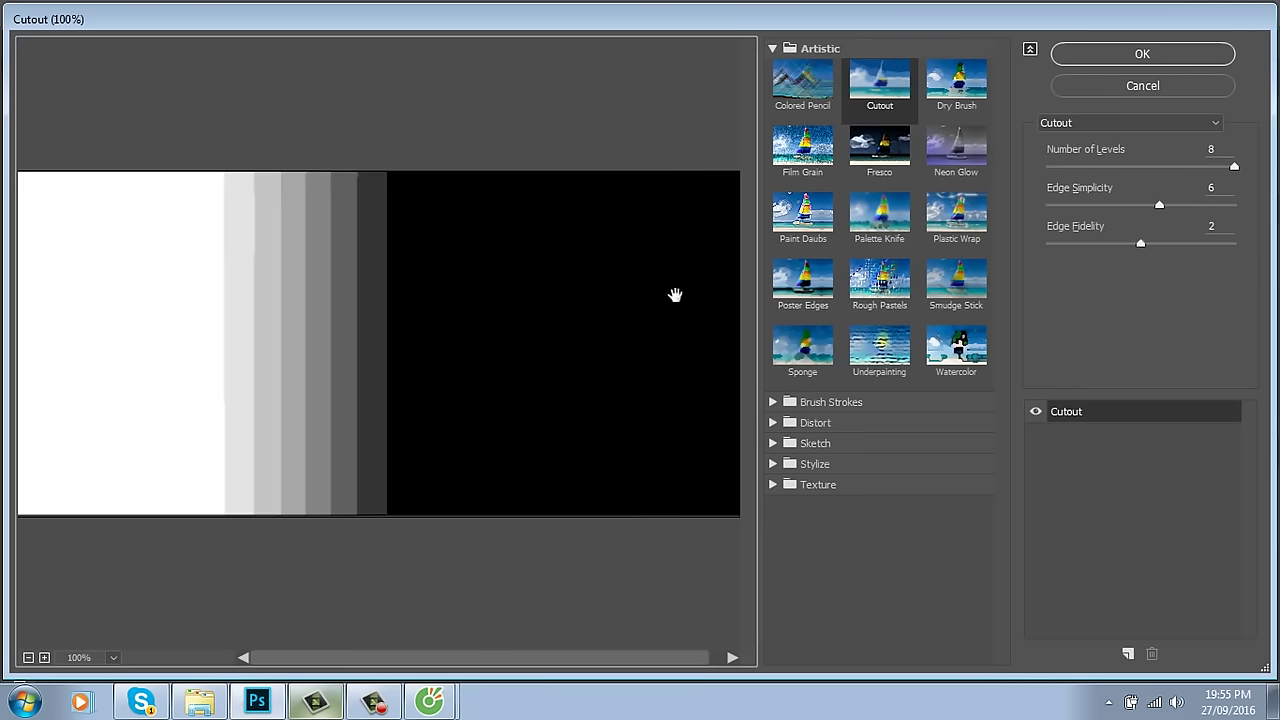
drag(1143, 249, 1037, 242)
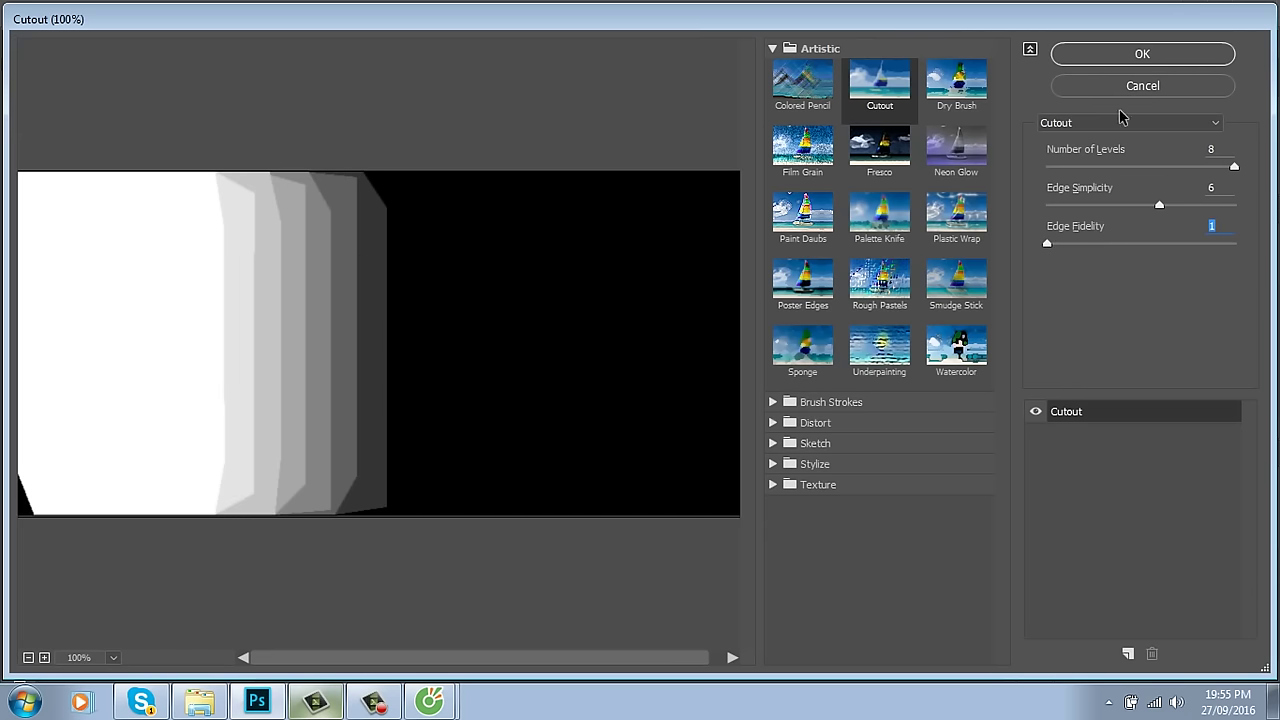
click(1160, 58)
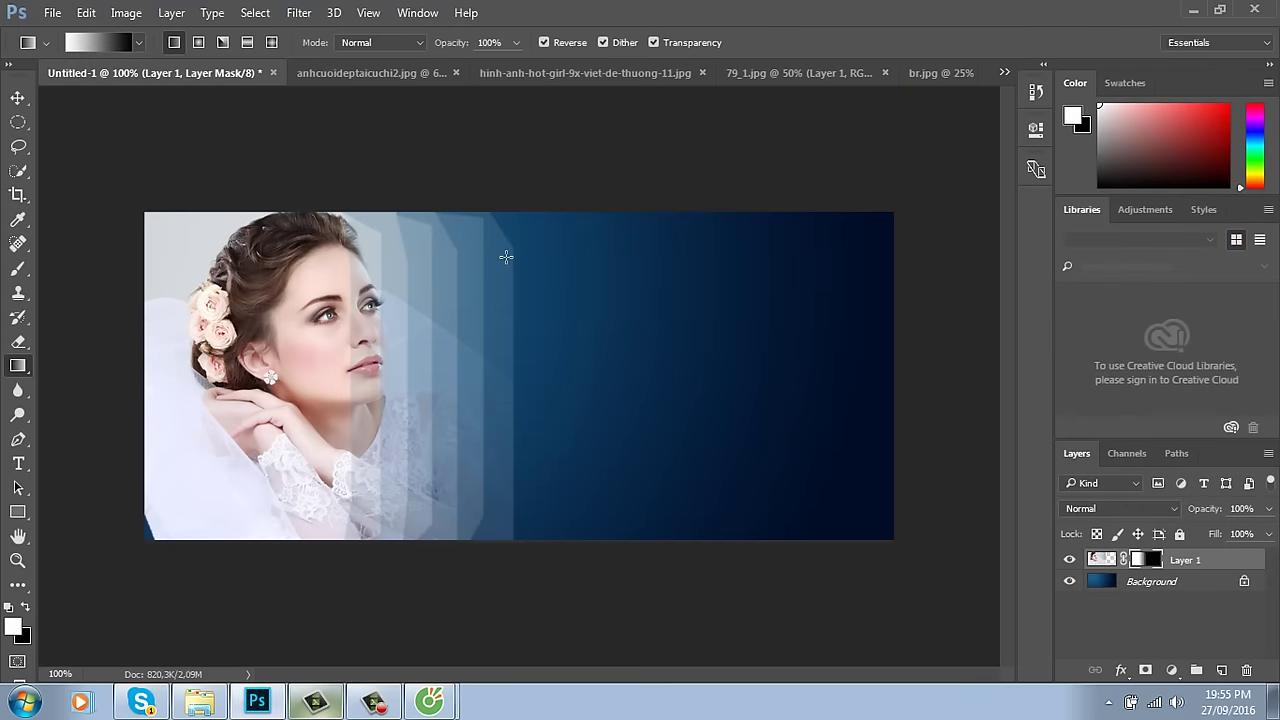
key(ctrl+z)
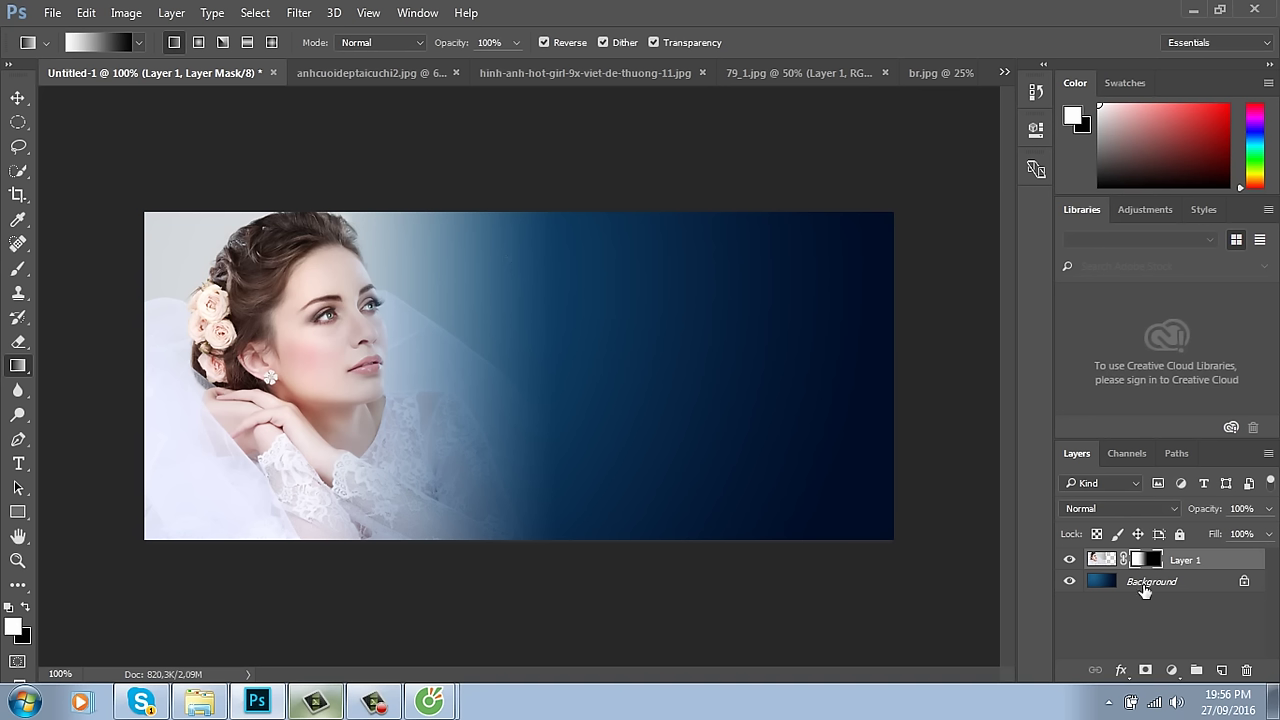
Step: Replace the mask's linear gradient with a radial gradient running outward from the bride's face
click(198, 42)
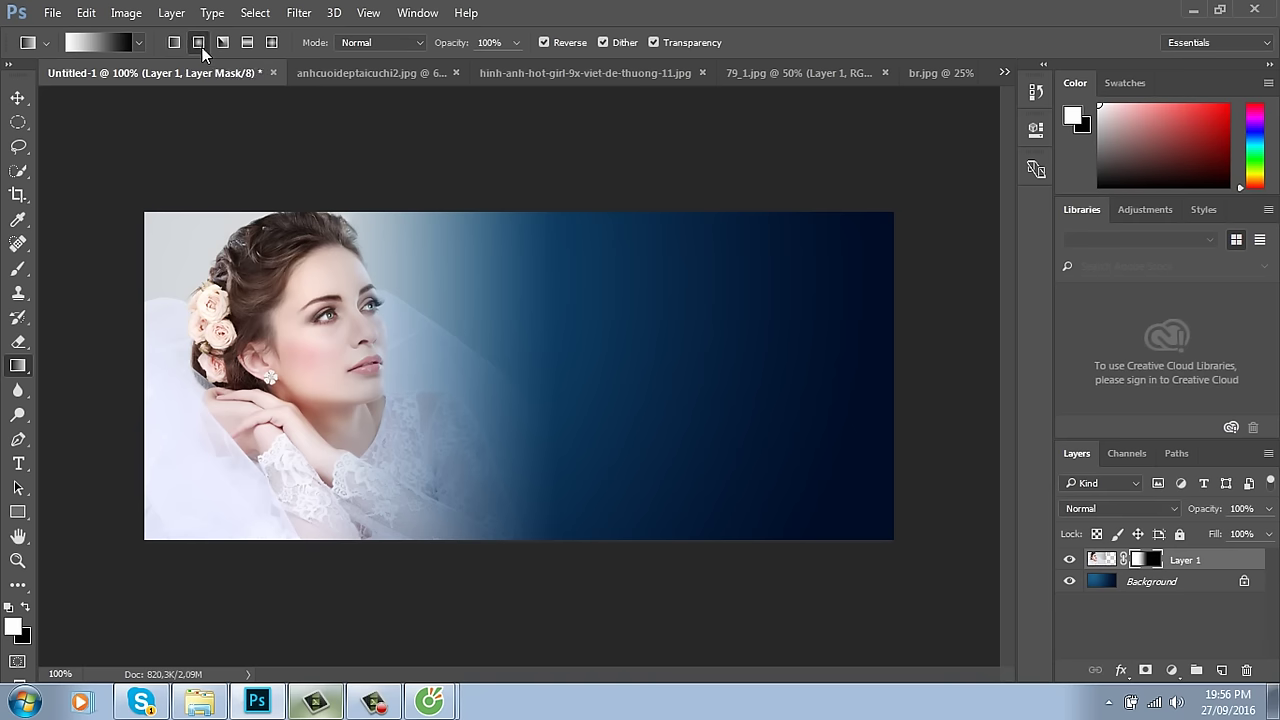
drag(301, 301, 504, 508)
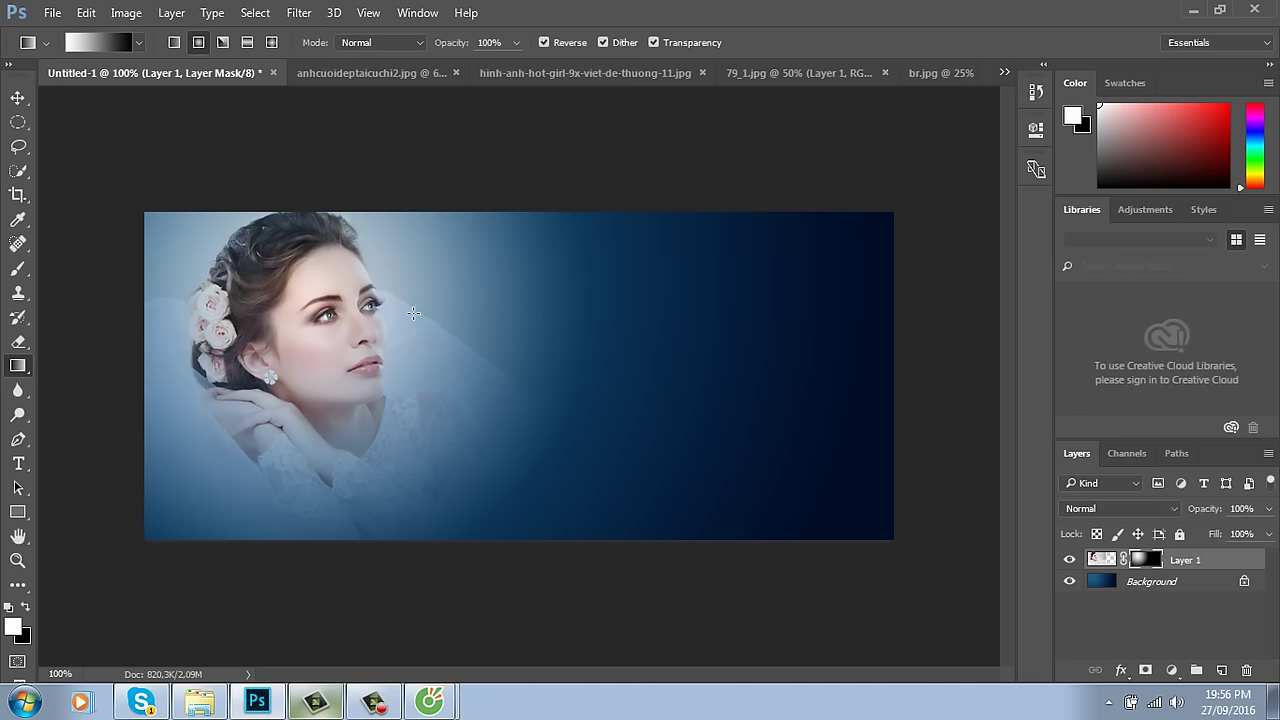
Step: Add a white color stop at 28% to the black-to-white gradient and redraw the radial mask around the bride's face
click(115, 44)
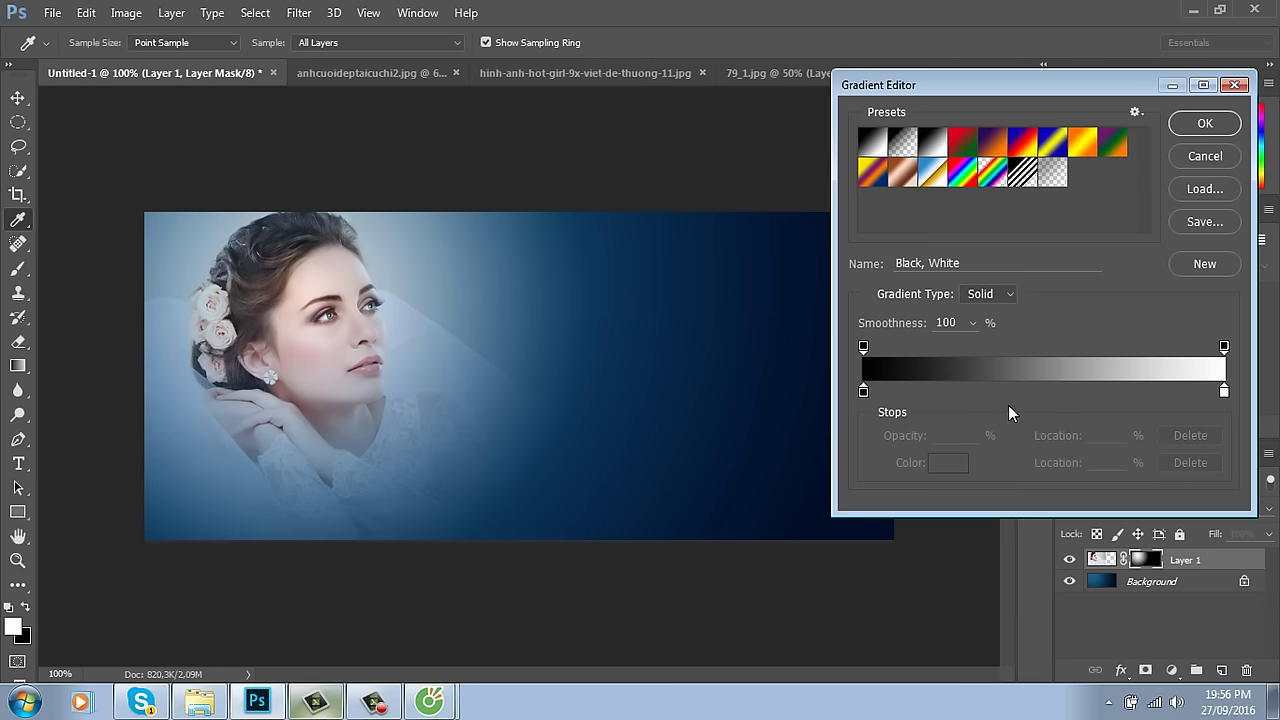
click(962, 392)
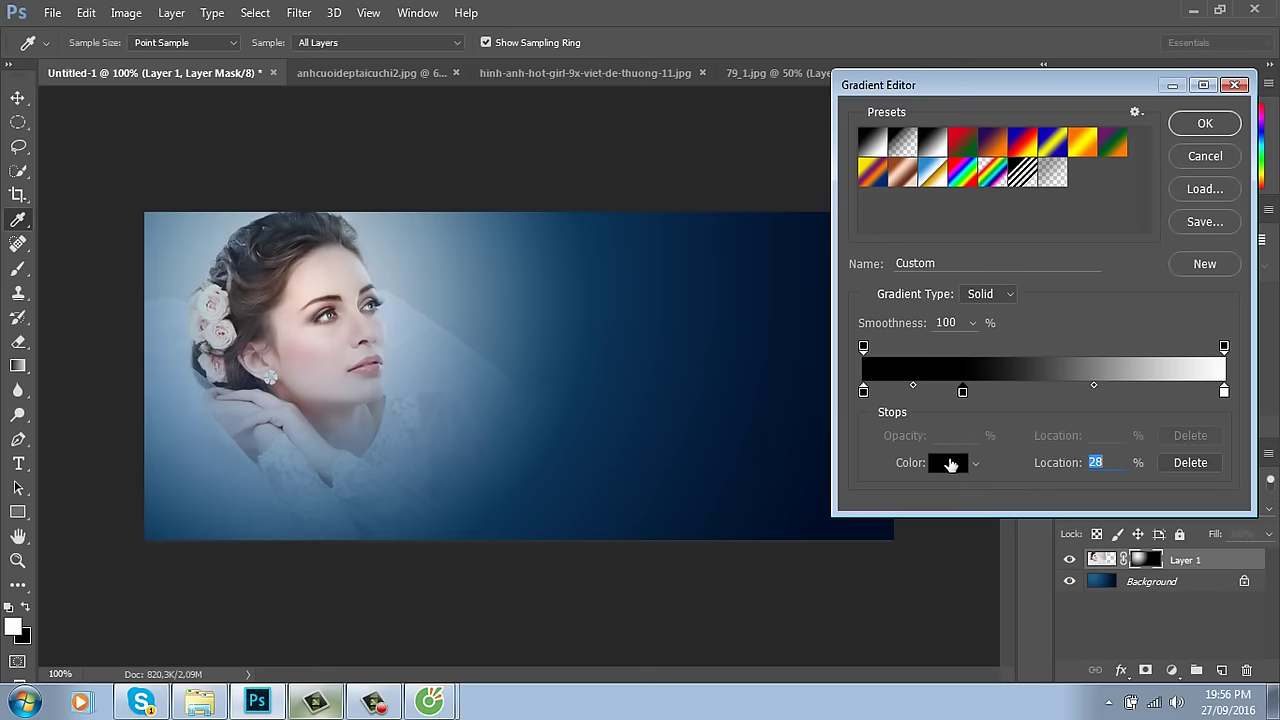
click(950, 464)
drag(485, 250, 383, 157)
click(791, 152)
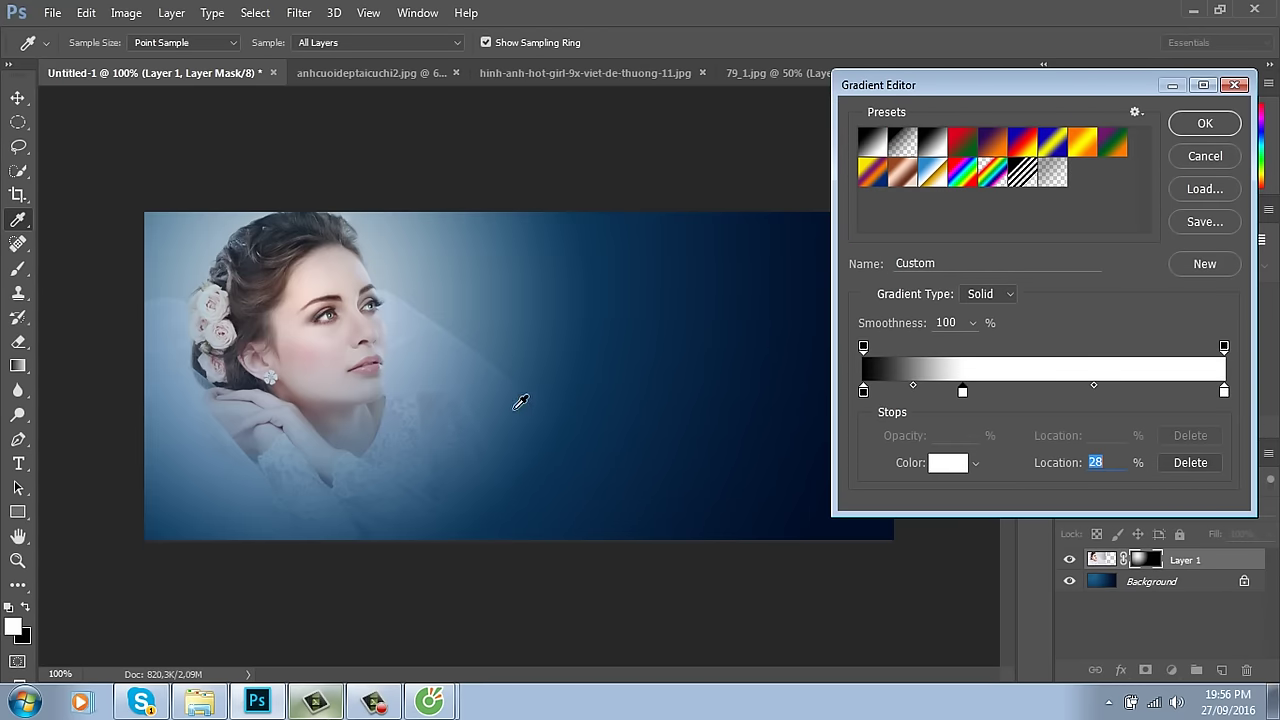
click(1205, 123)
drag(299, 312, 526, 514)
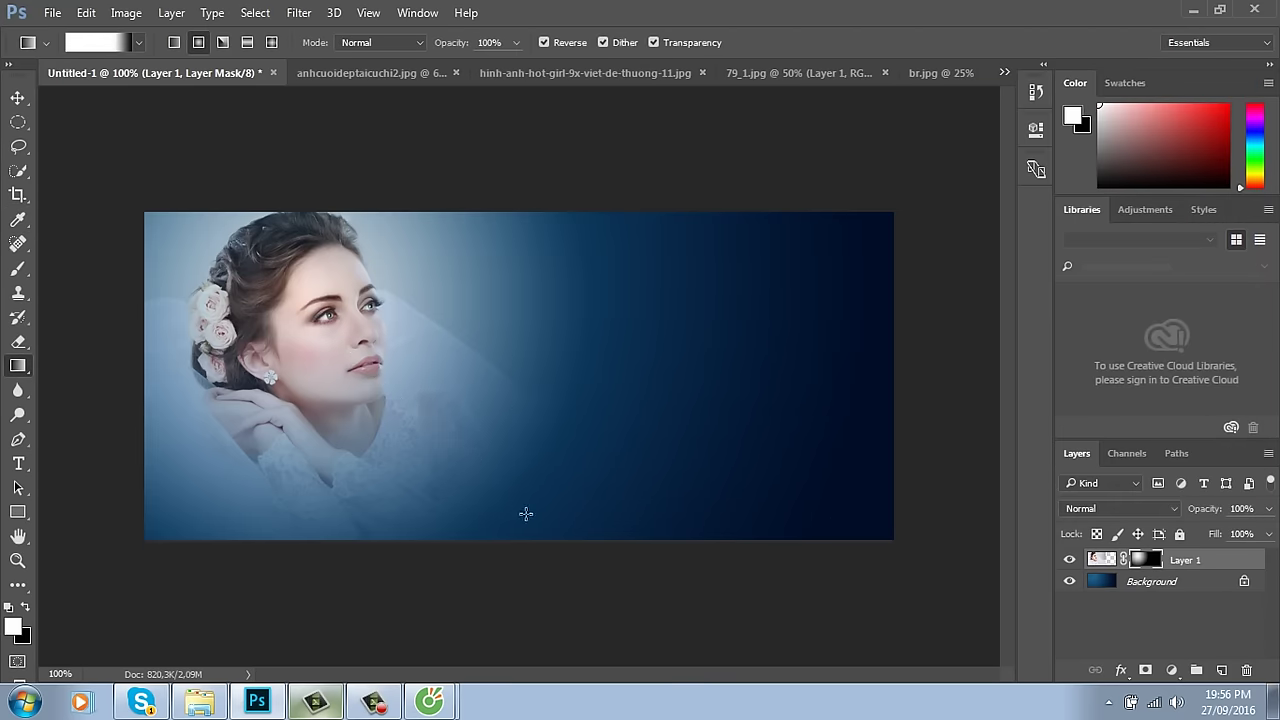
drag(312, 297, 524, 539)
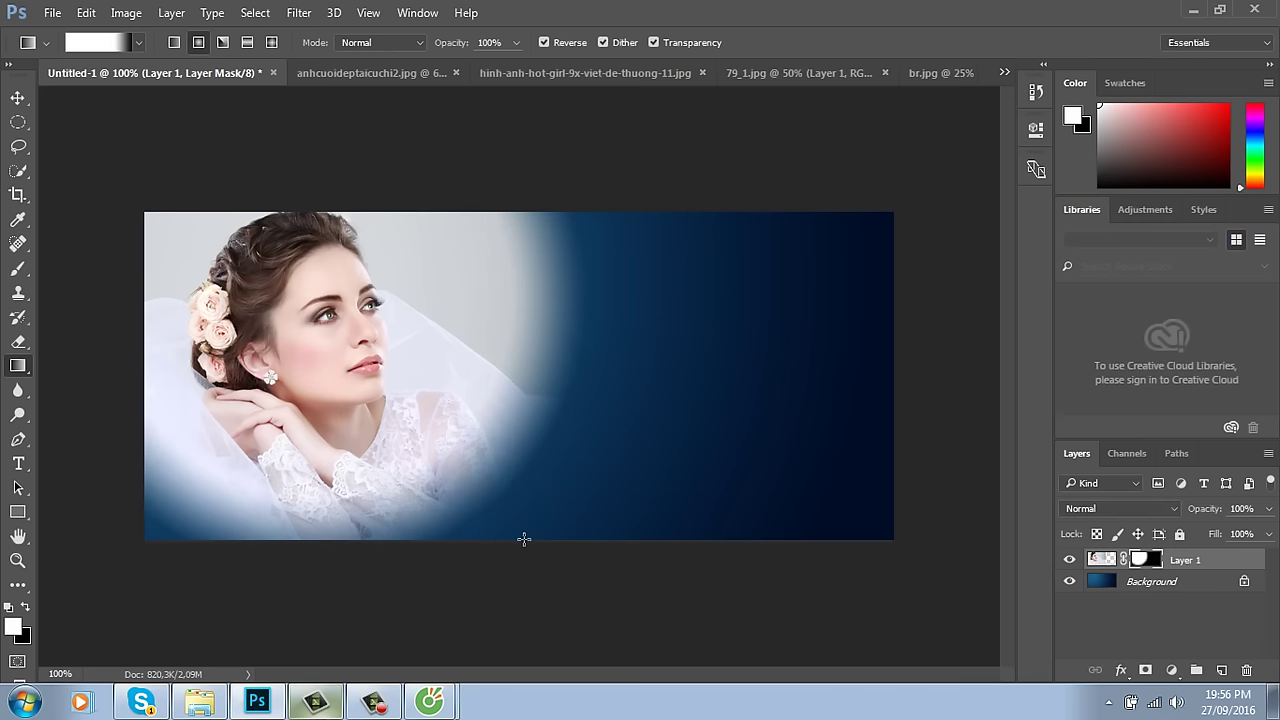
drag(300, 270, 422, 418)
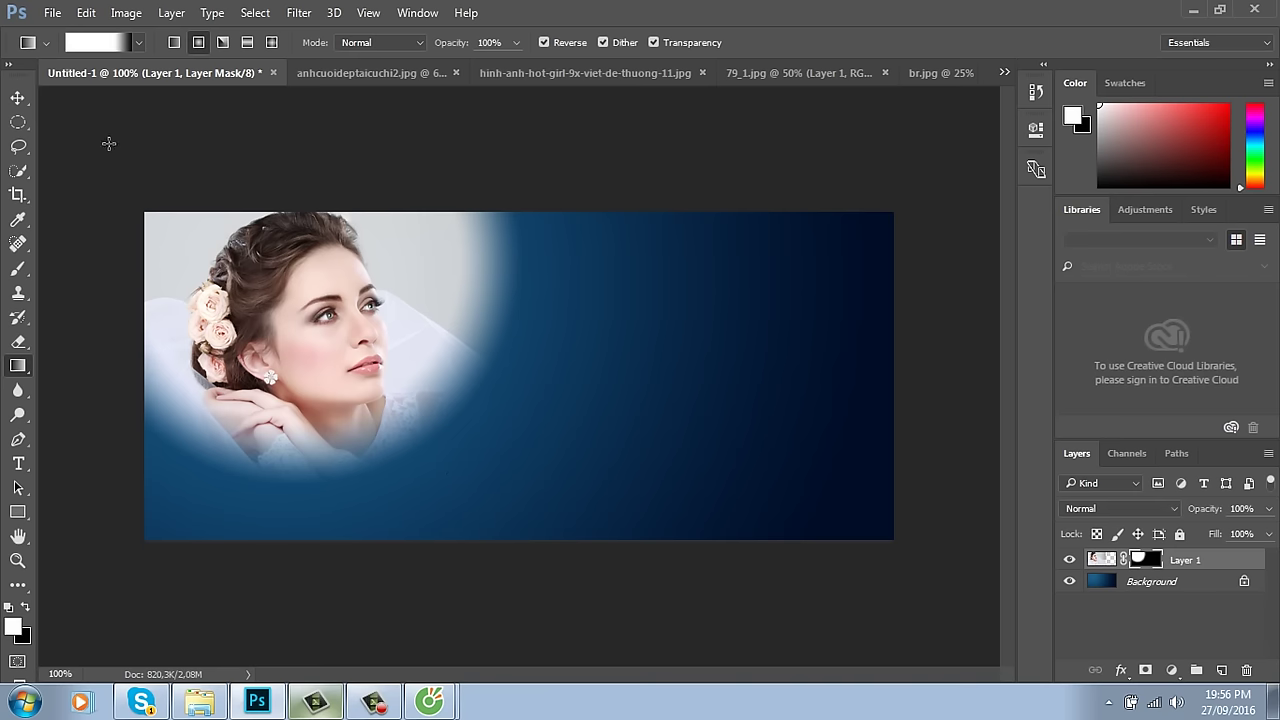
Step: Shift the gradient's black stop to about 63% with the middle white stop beyond it, and redraw the radial mask from the bride's face
click(98, 45)
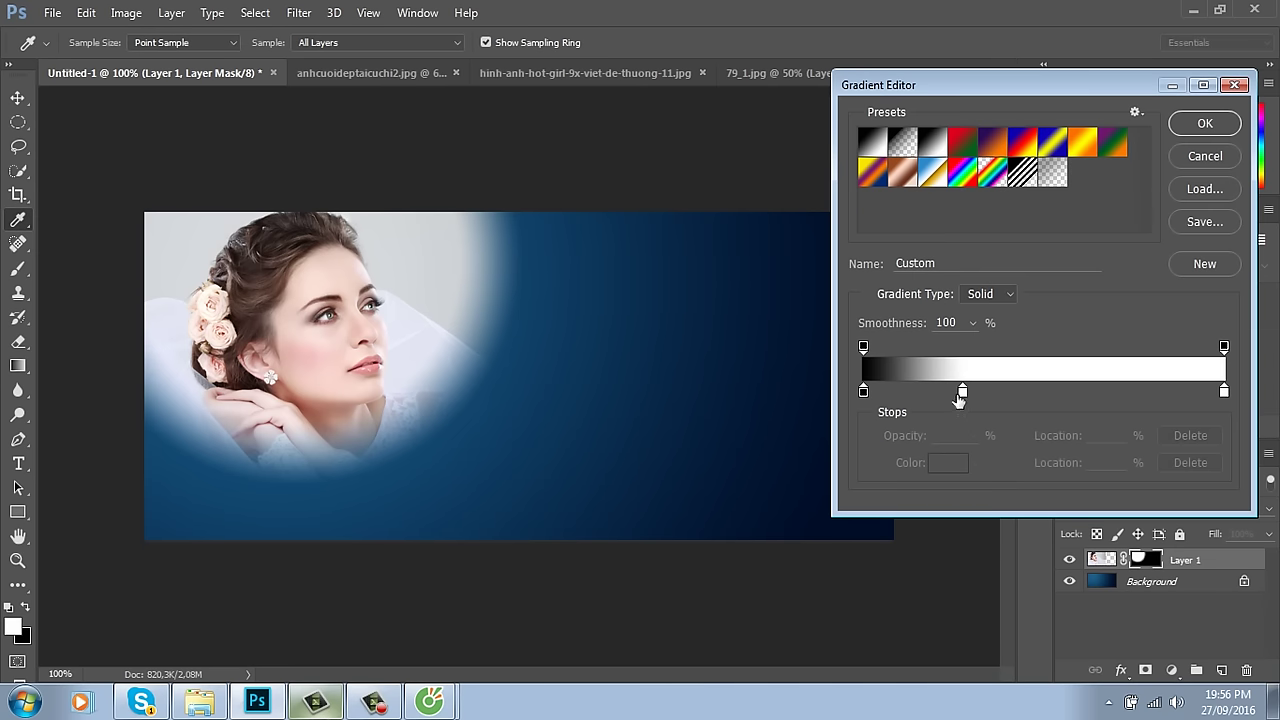
drag(976, 395, 1096, 435)
drag(965, 392, 1186, 396)
drag(864, 392, 1093, 400)
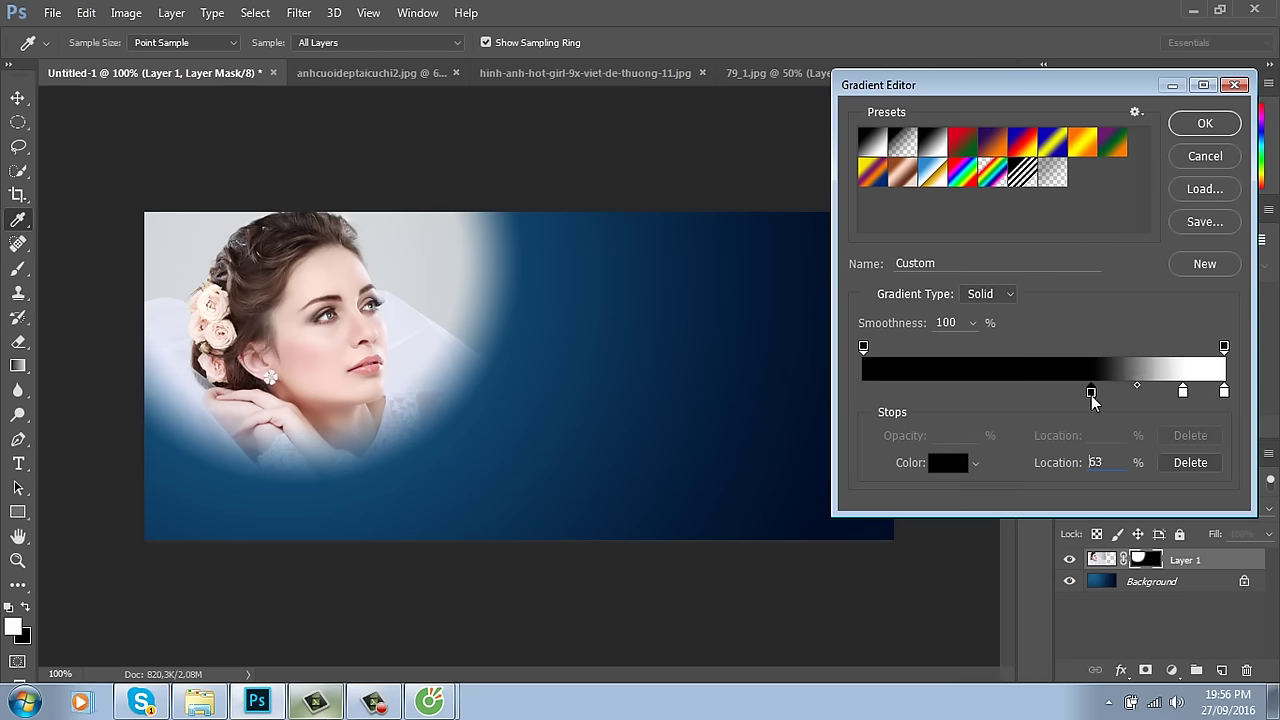
click(1206, 124)
drag(355, 306, 517, 494)
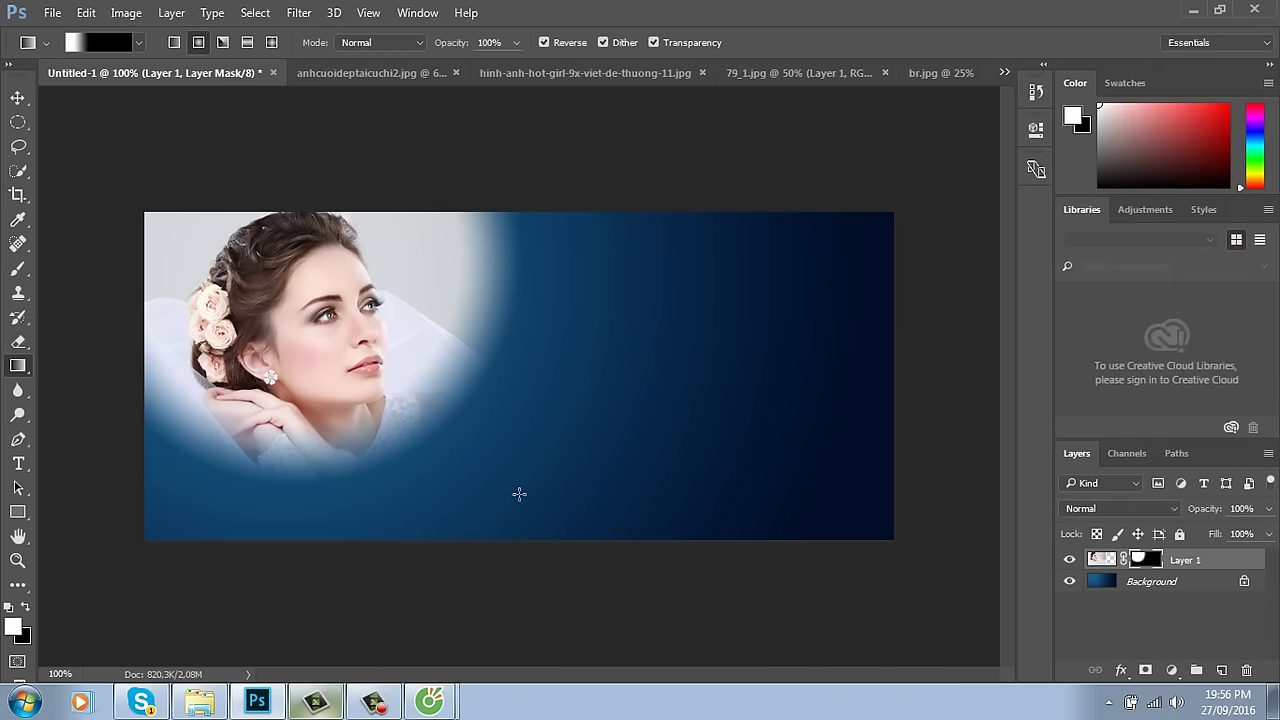
drag(346, 300, 403, 458)
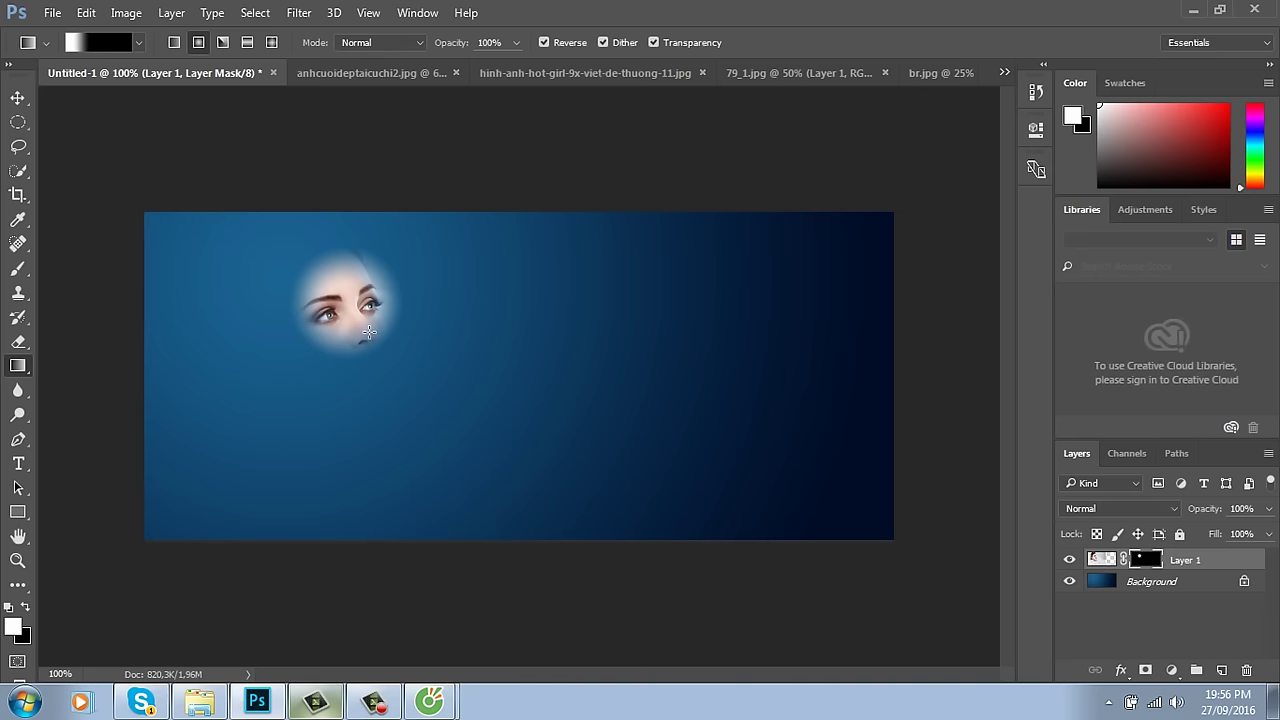
Step: Edit the mask gradient so black sits at 0% and the middle white stop at 38%
click(100, 42)
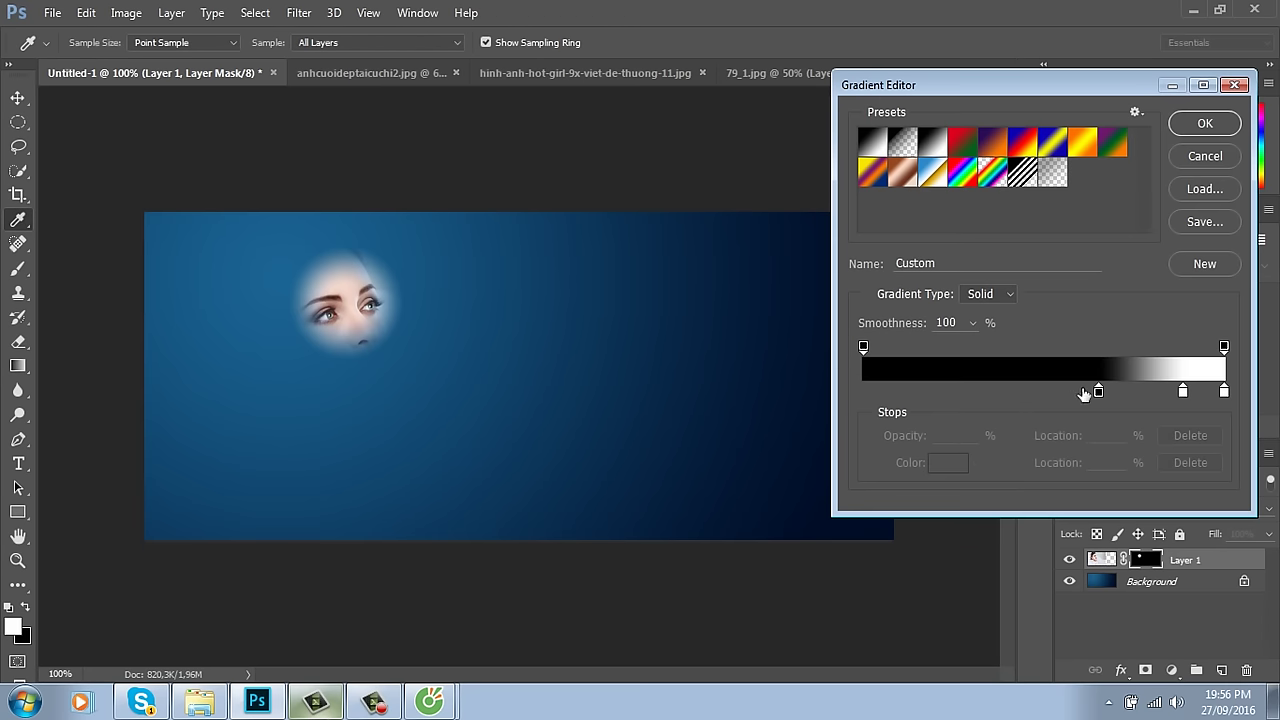
drag(1097, 391, 789, 371)
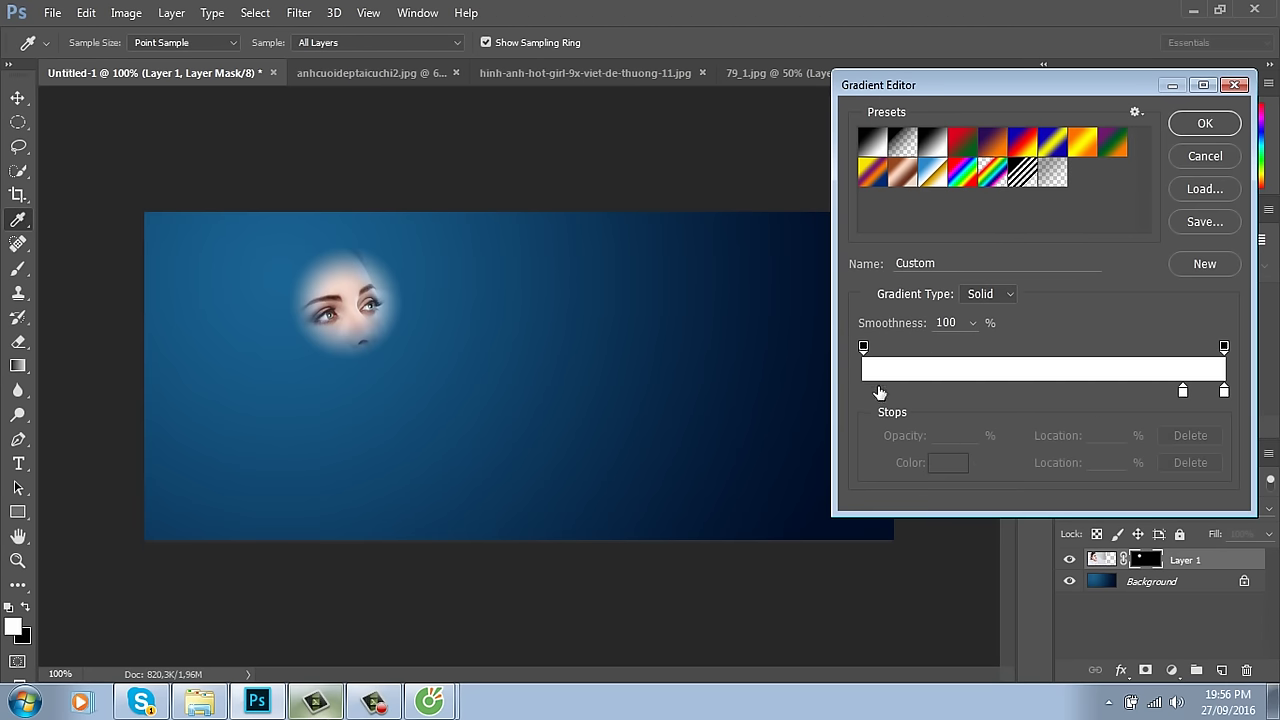
key(ctrl+z)
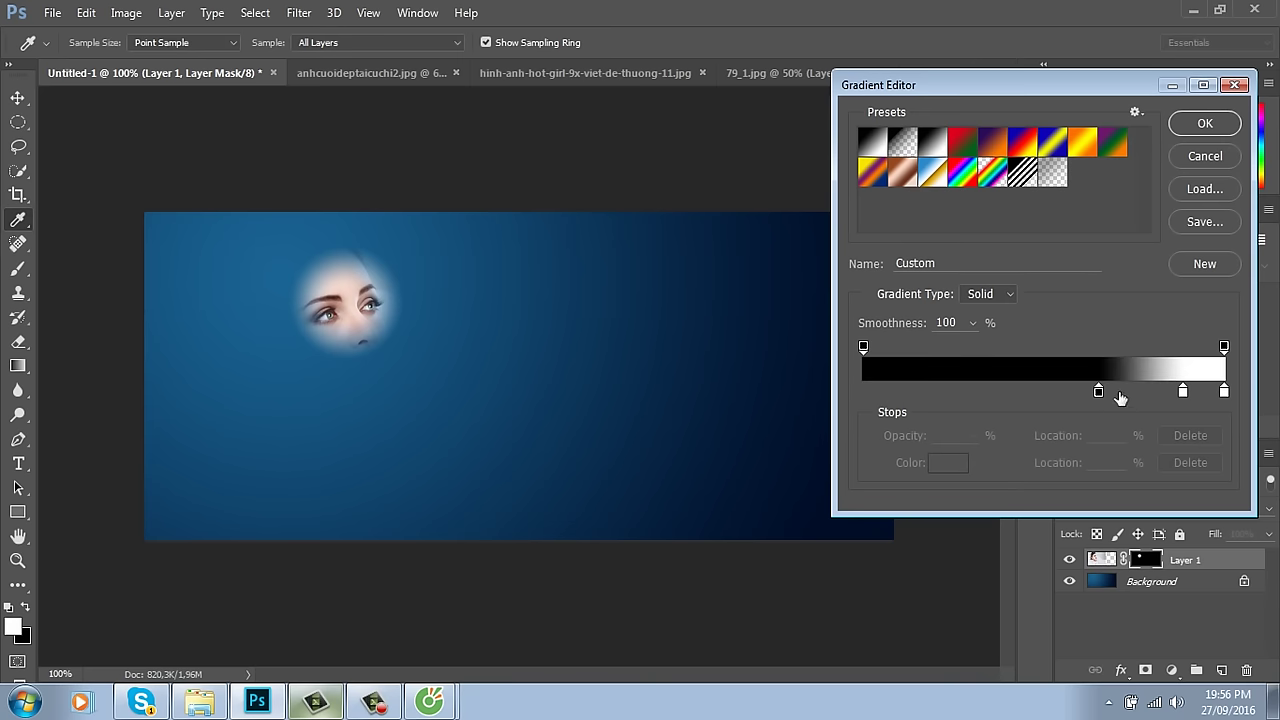
drag(1098, 391, 863, 399)
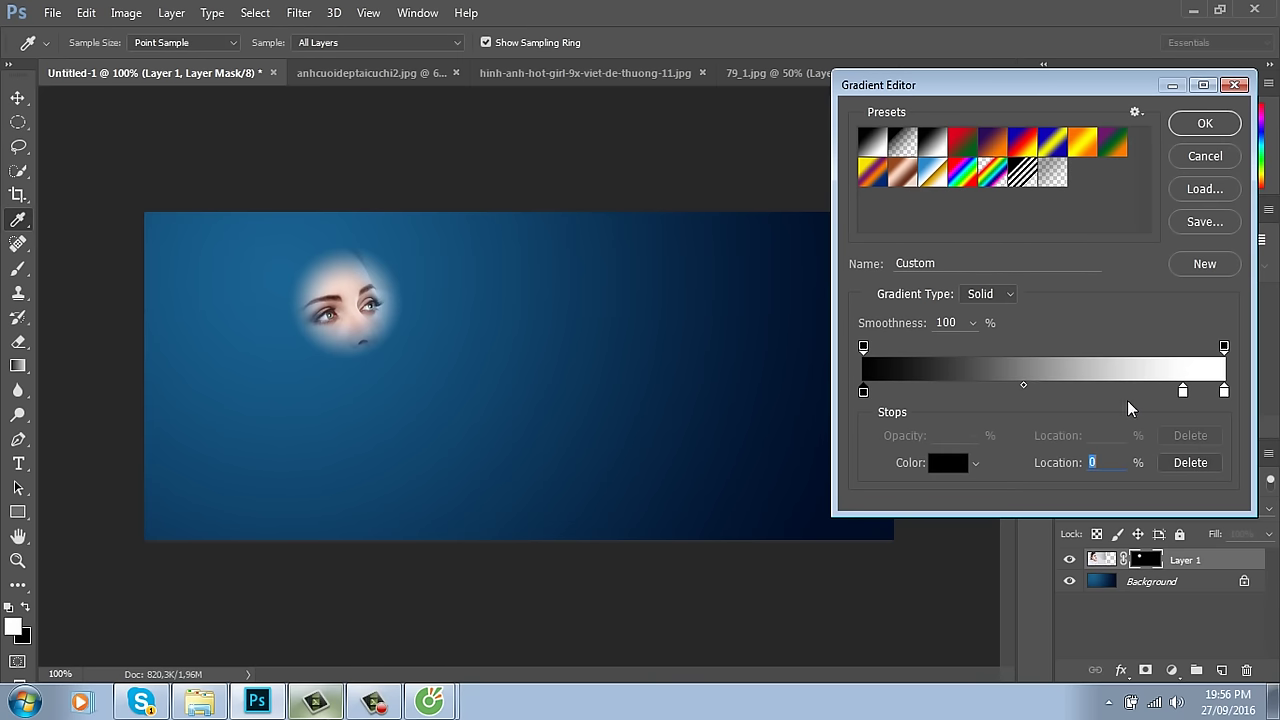
drag(1183, 392, 1105, 450)
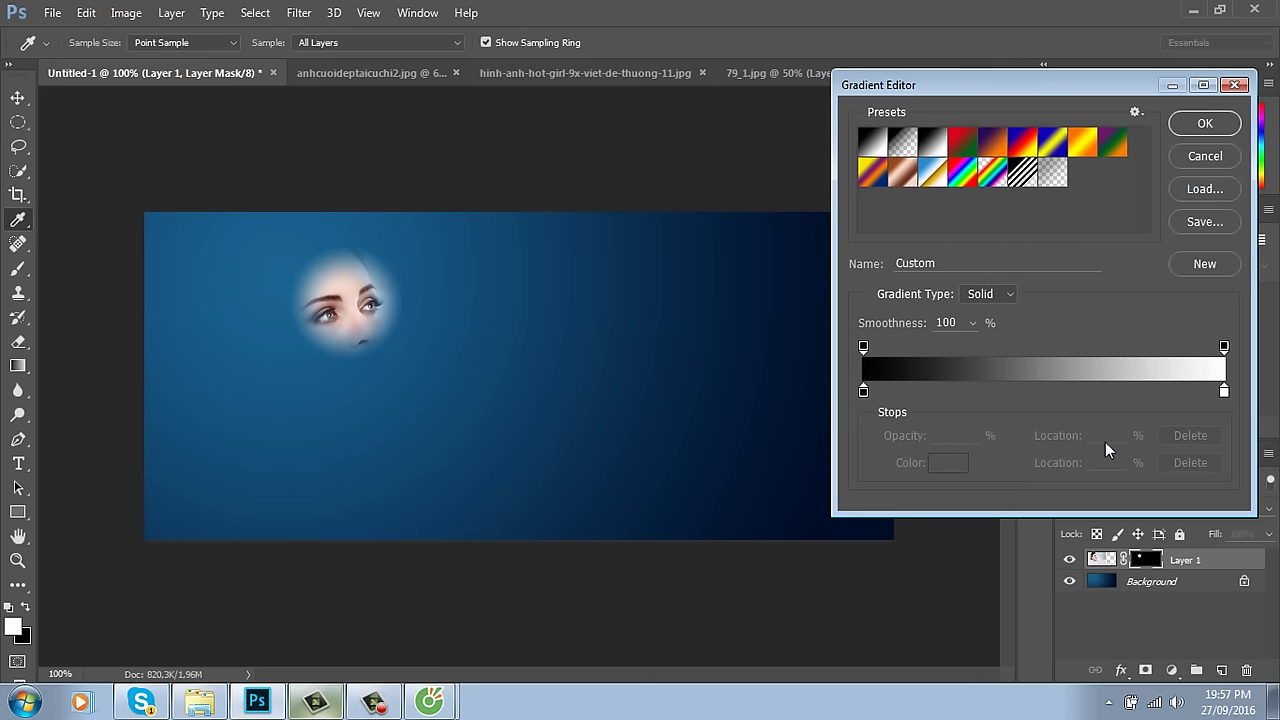
click(1033, 392)
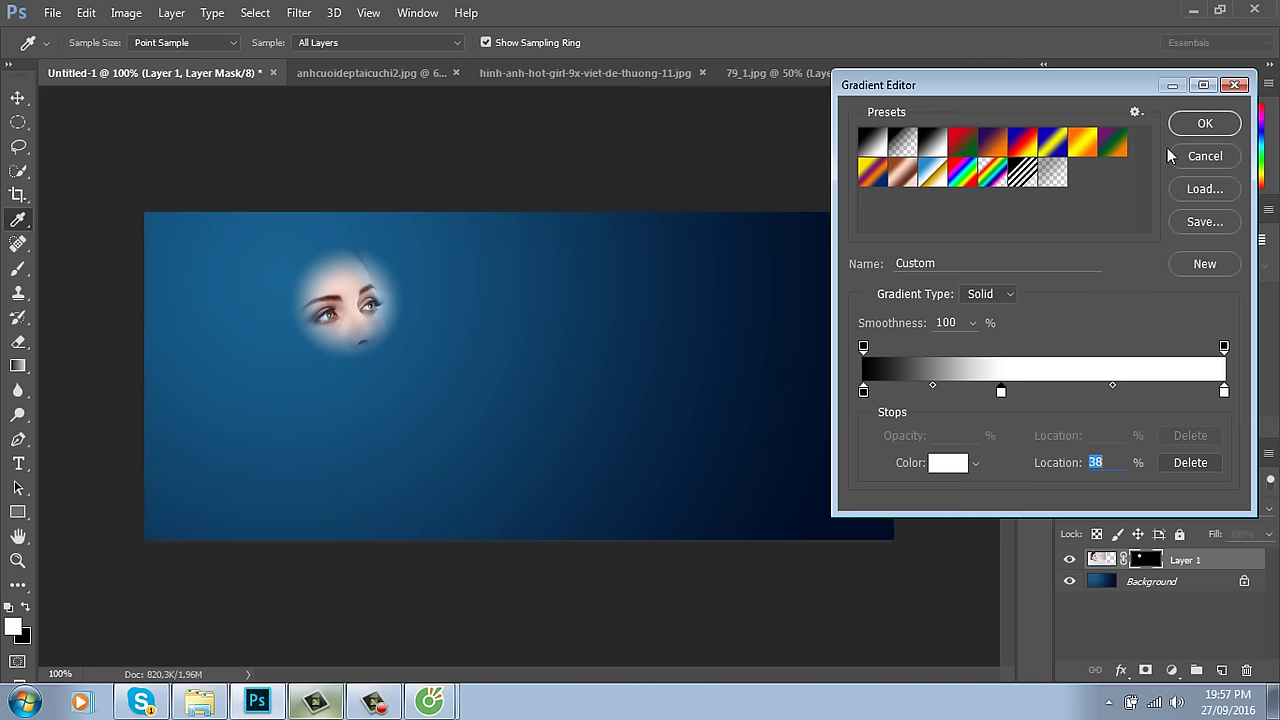
click(1198, 130)
Step: Redraw the radial gradient on the mask until a soft-edged circle frames the bride's head and hands
drag(354, 305, 494, 529)
drag(368, 327, 376, 335)
drag(343, 314, 488, 443)
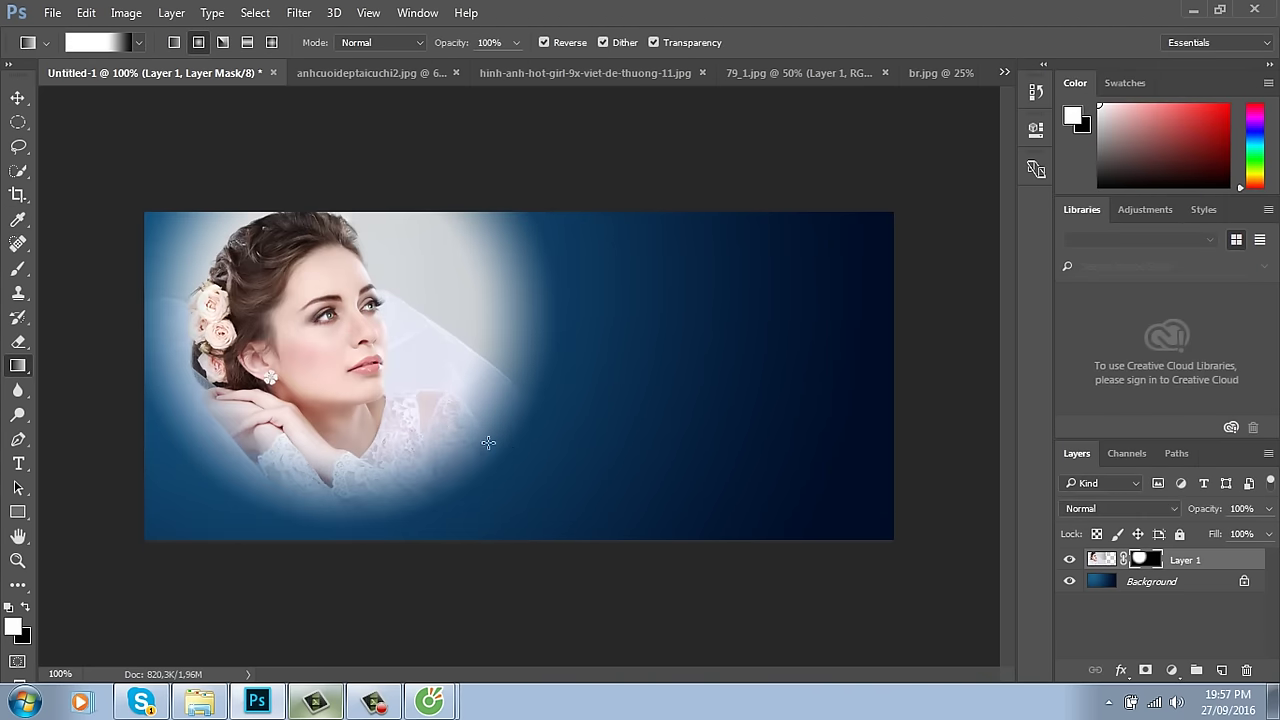
drag(320, 308, 530, 507)
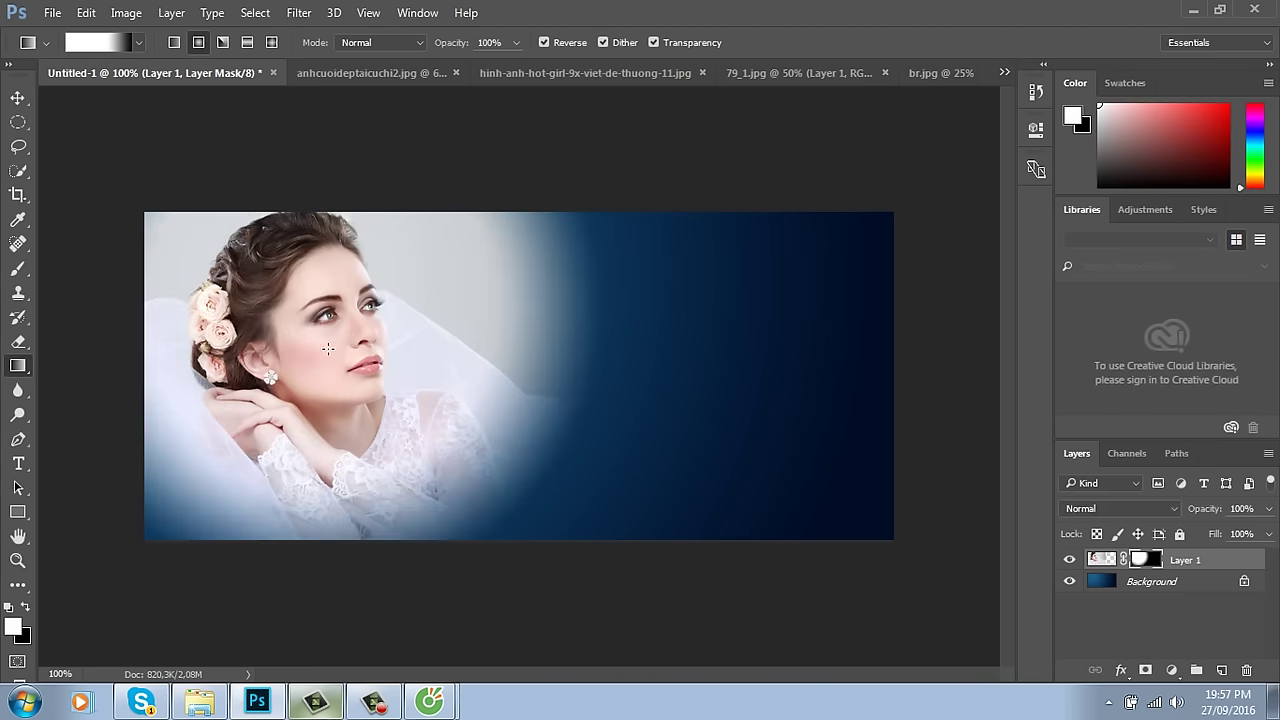
drag(328, 320, 502, 497)
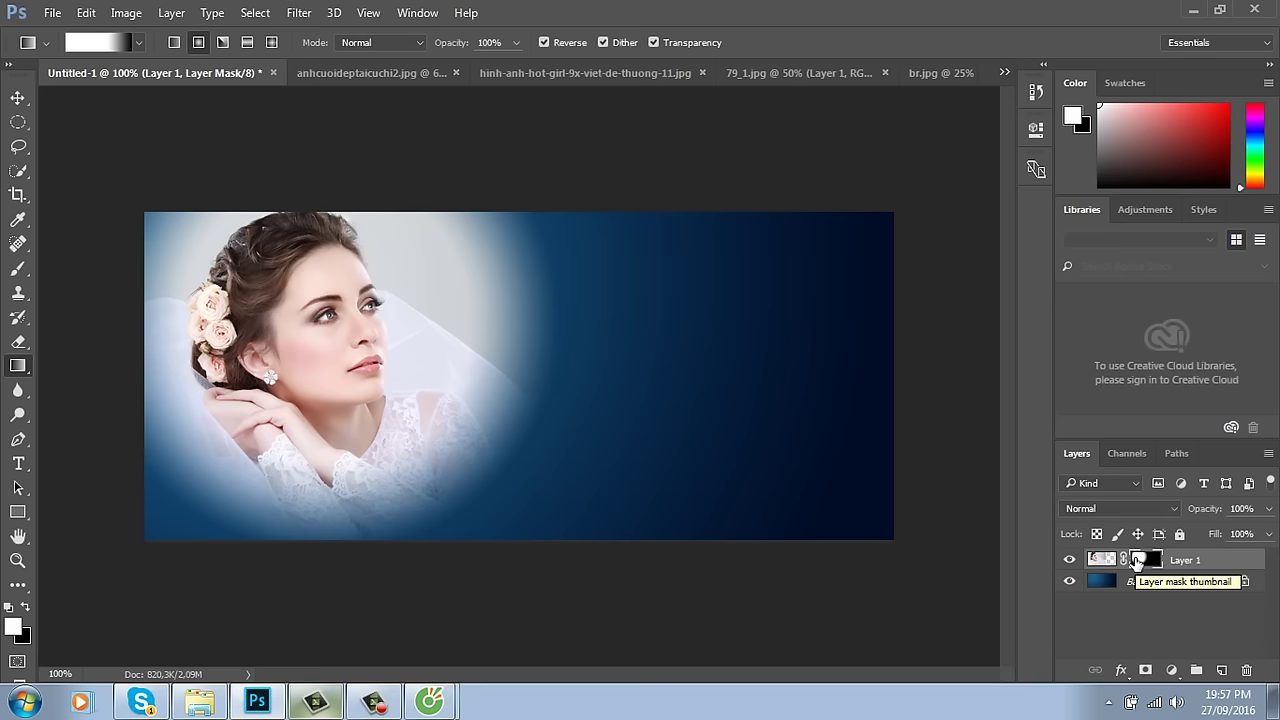
Step: Try the Cutout filter on the bride's layer mask with 6 levels, edge simplicity 8 and edge fidelity 2
click(297, 14)
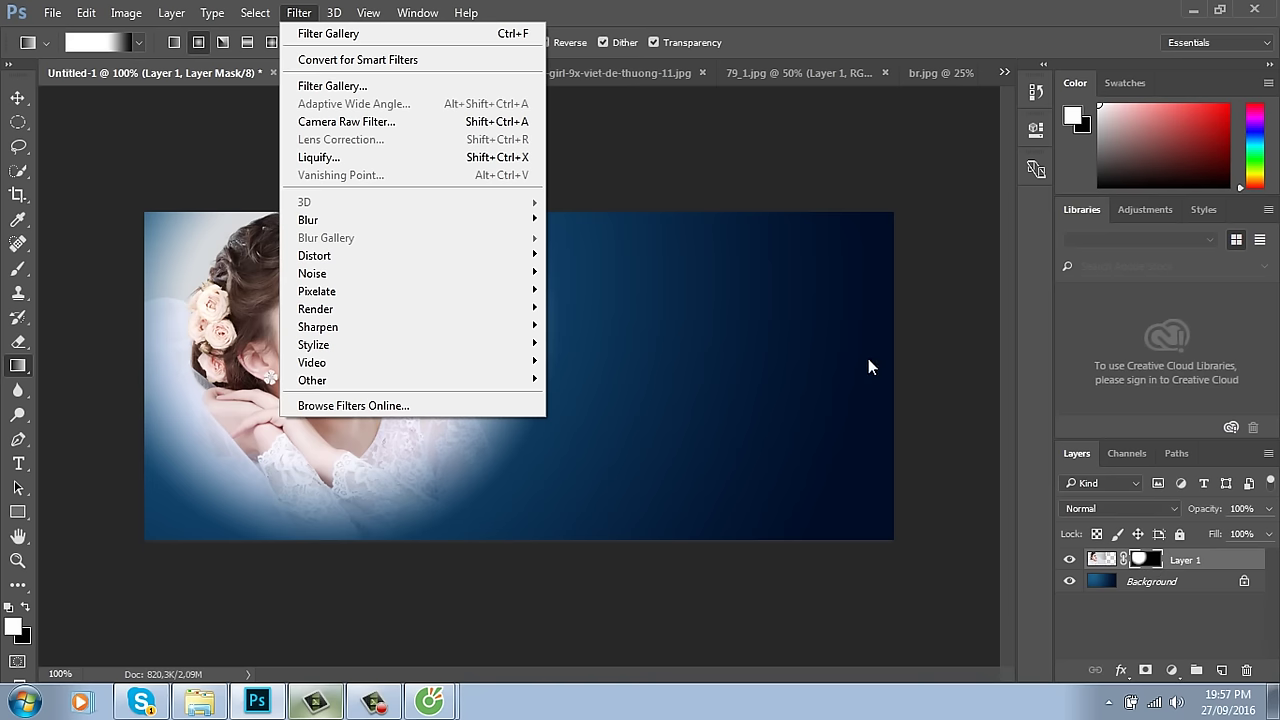
click(343, 90)
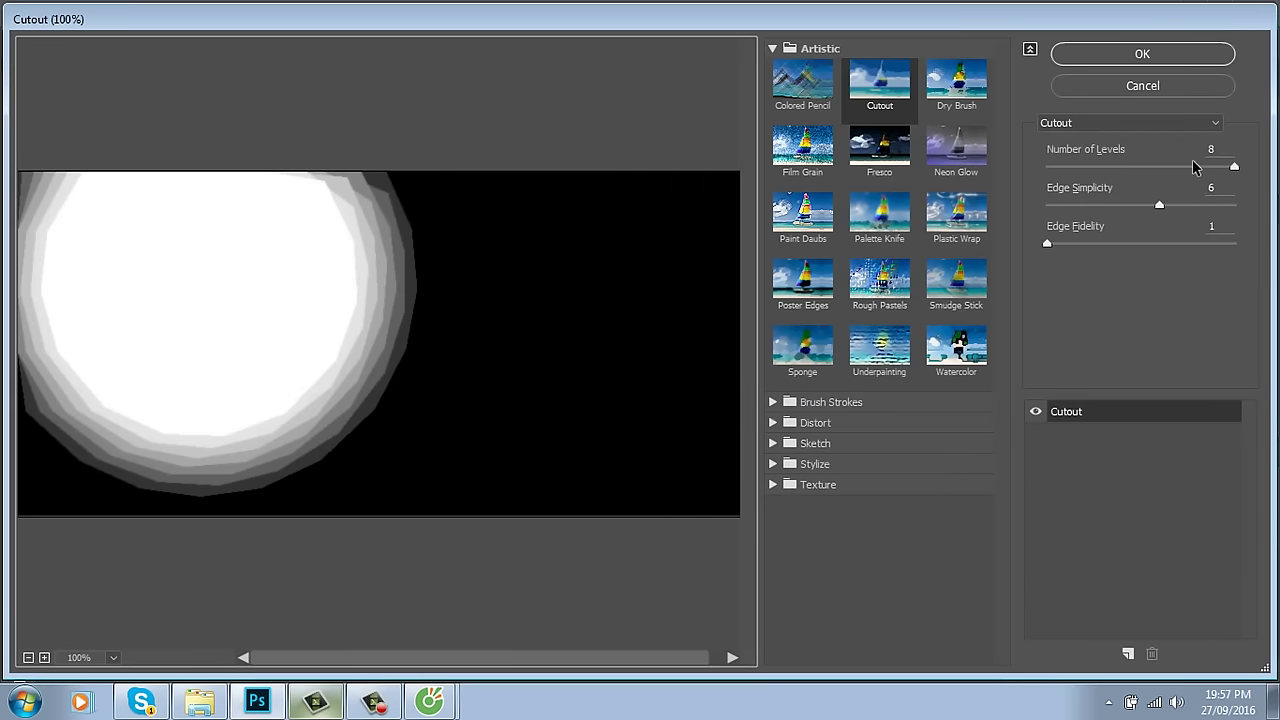
drag(1234, 166, 1172, 168)
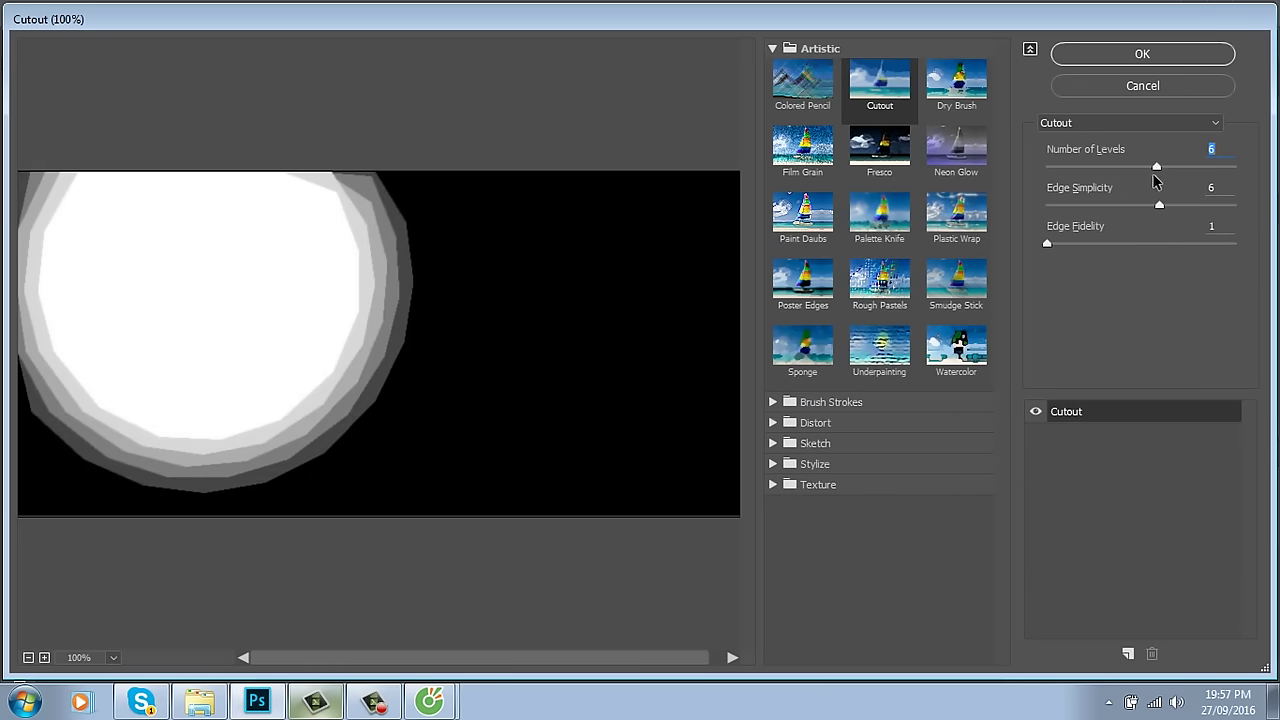
drag(1060, 245, 1205, 224)
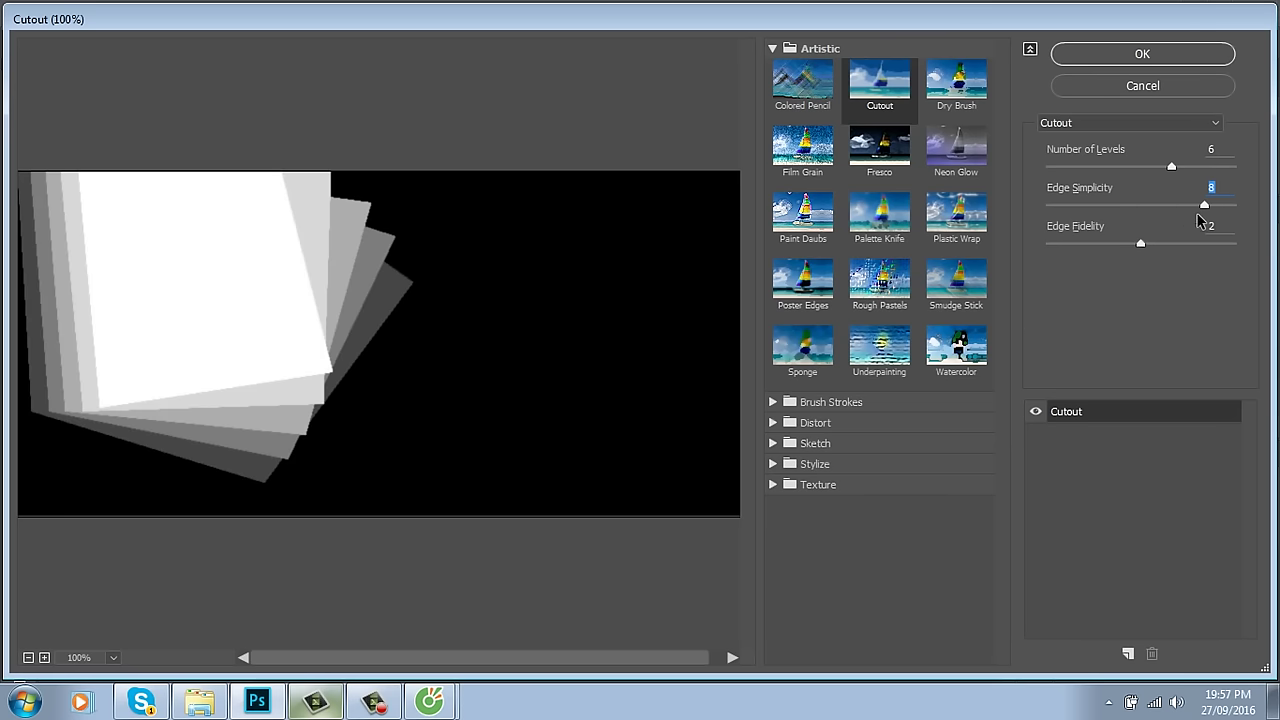
mouse_move(1203, 206)
mouse_down()
mouse_move(1116, 209)
mouse_move(1200, 210)
mouse_up()
click(1178, 54)
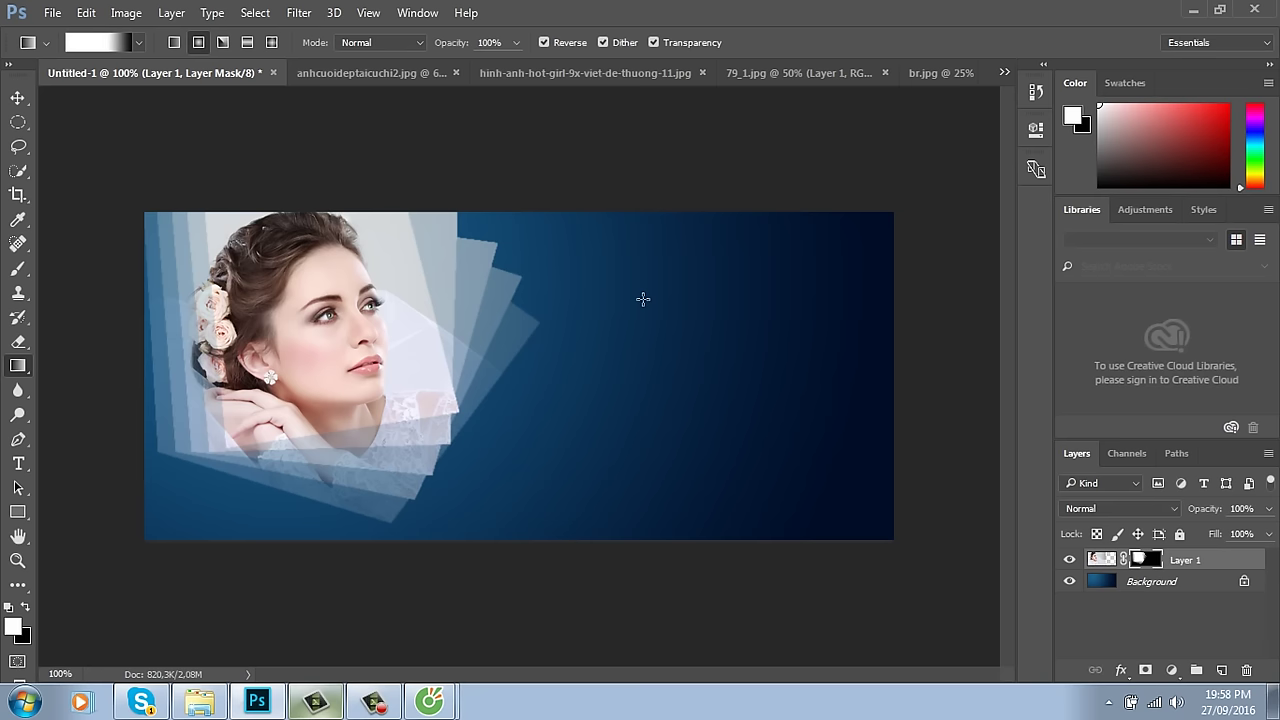
drag(643, 299, 643, 304)
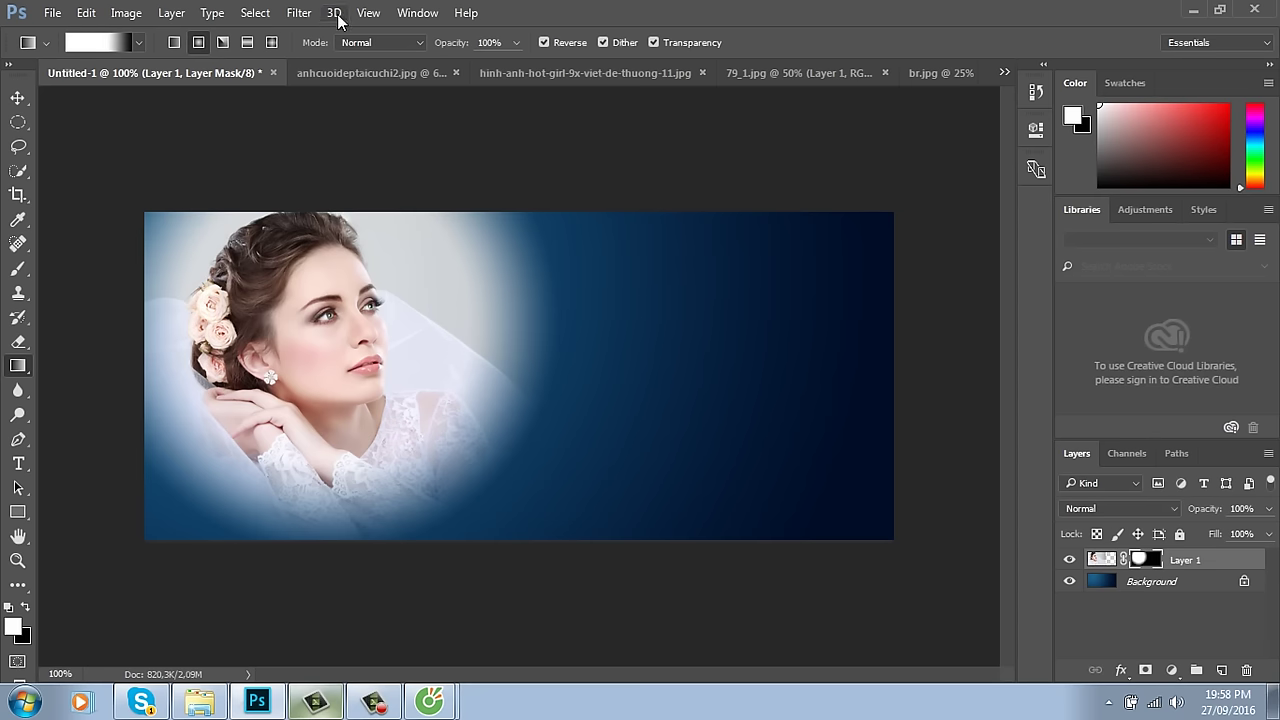
Step: Apply the Stained Glass texture filter to the mask with cell size 19, border thickness 1 and light intensity 0
click(298, 13)
click(318, 86)
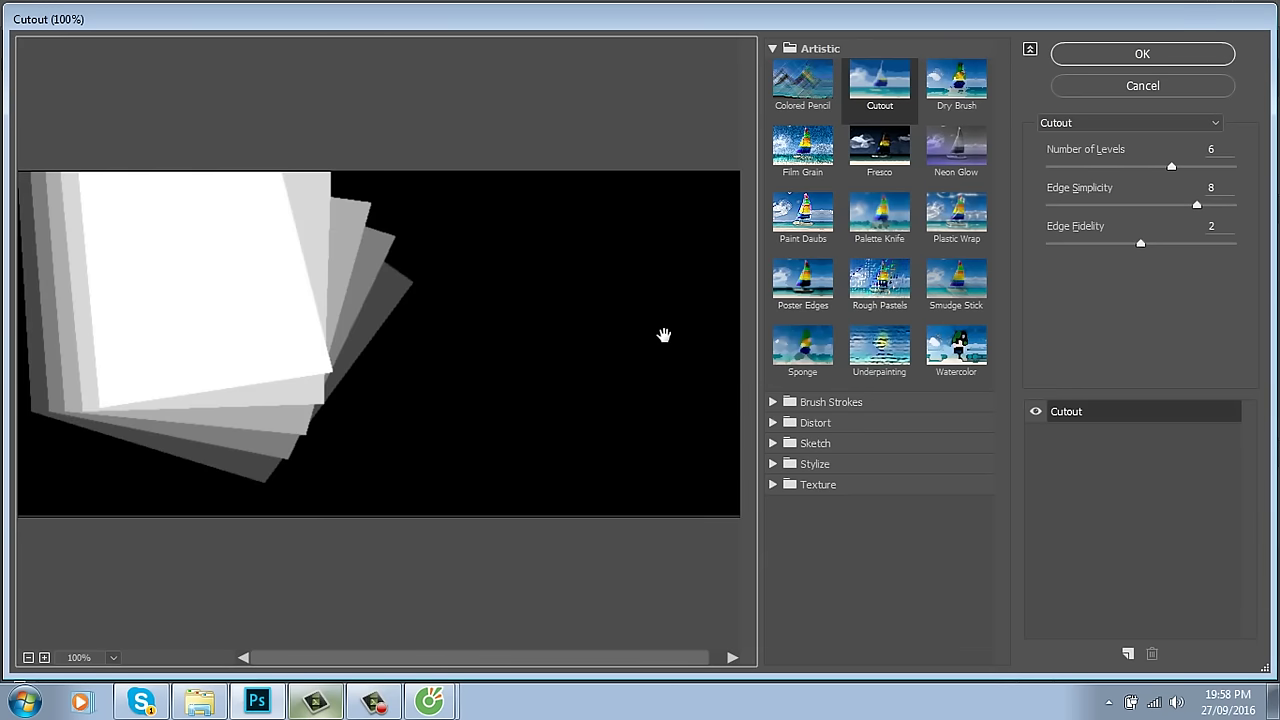
click(872, 490)
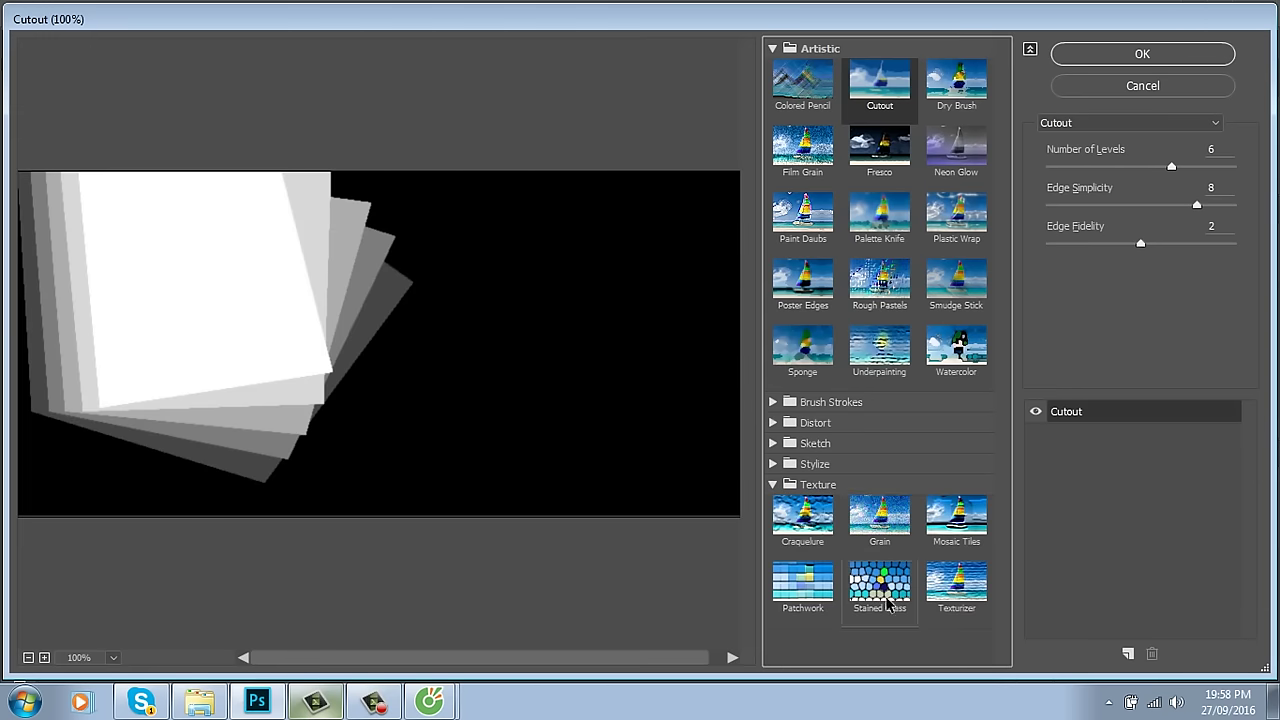
click(958, 585)
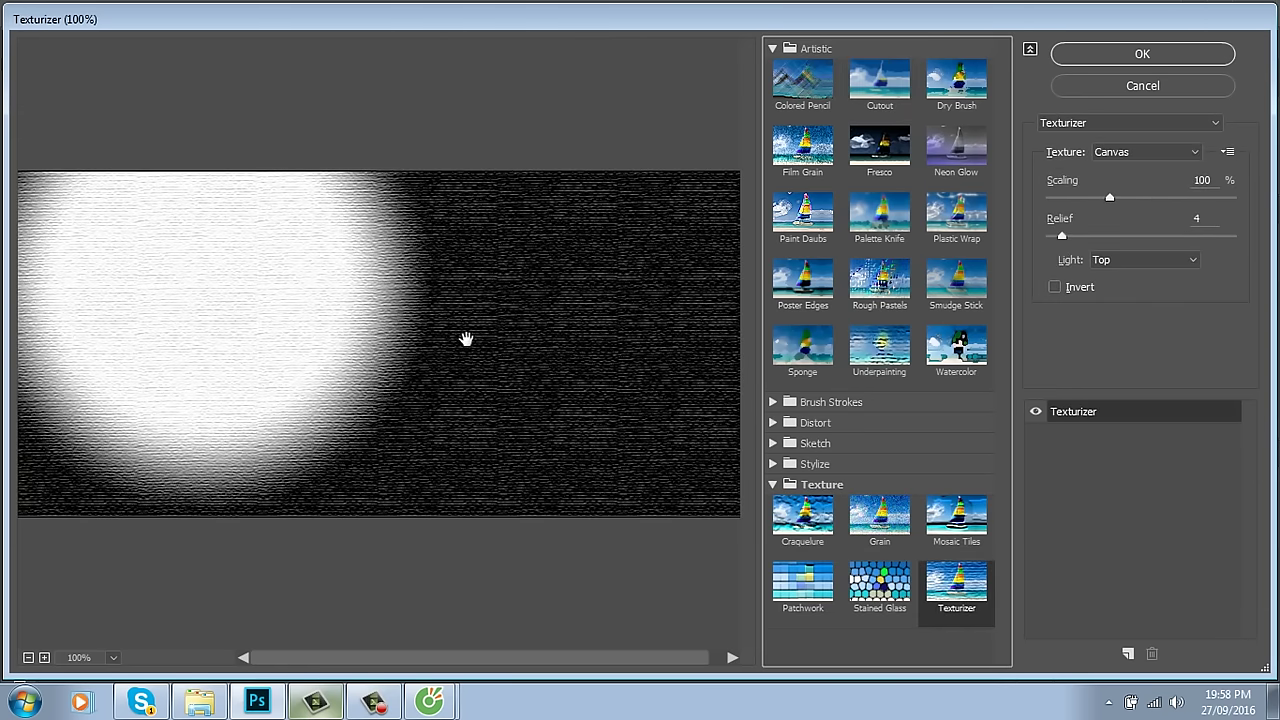
click(890, 588)
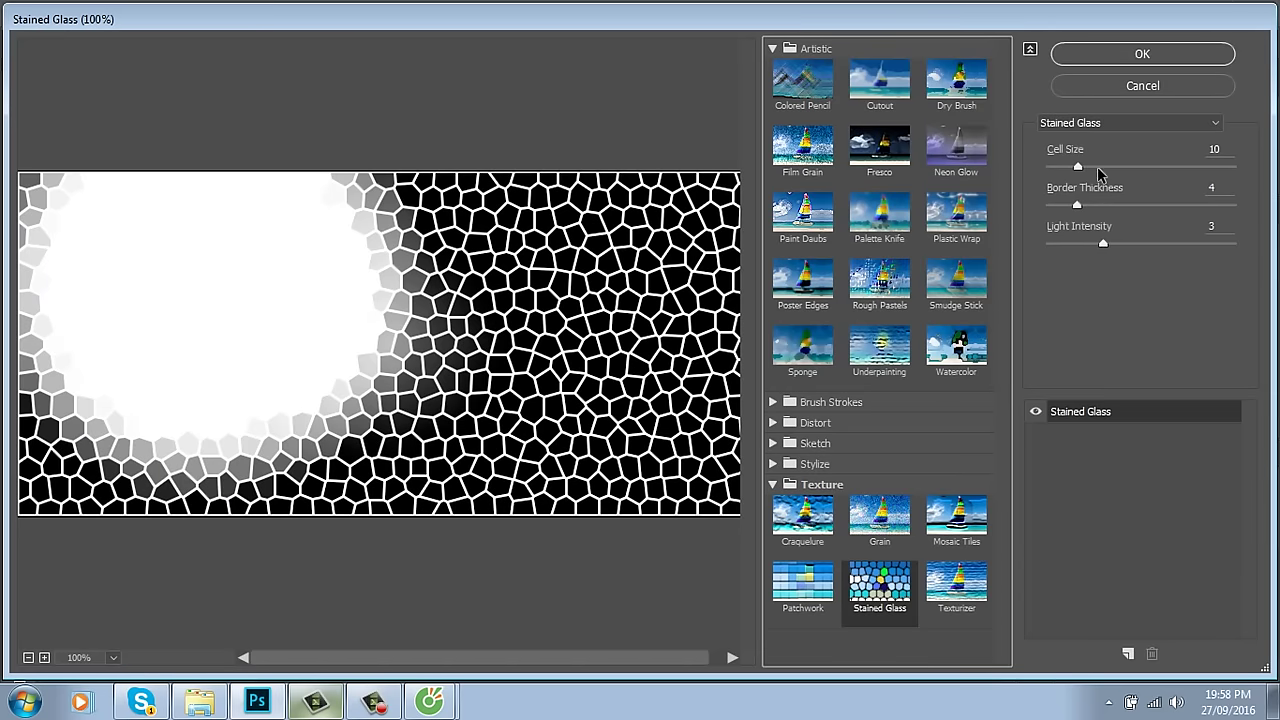
drag(1078, 205, 1046, 206)
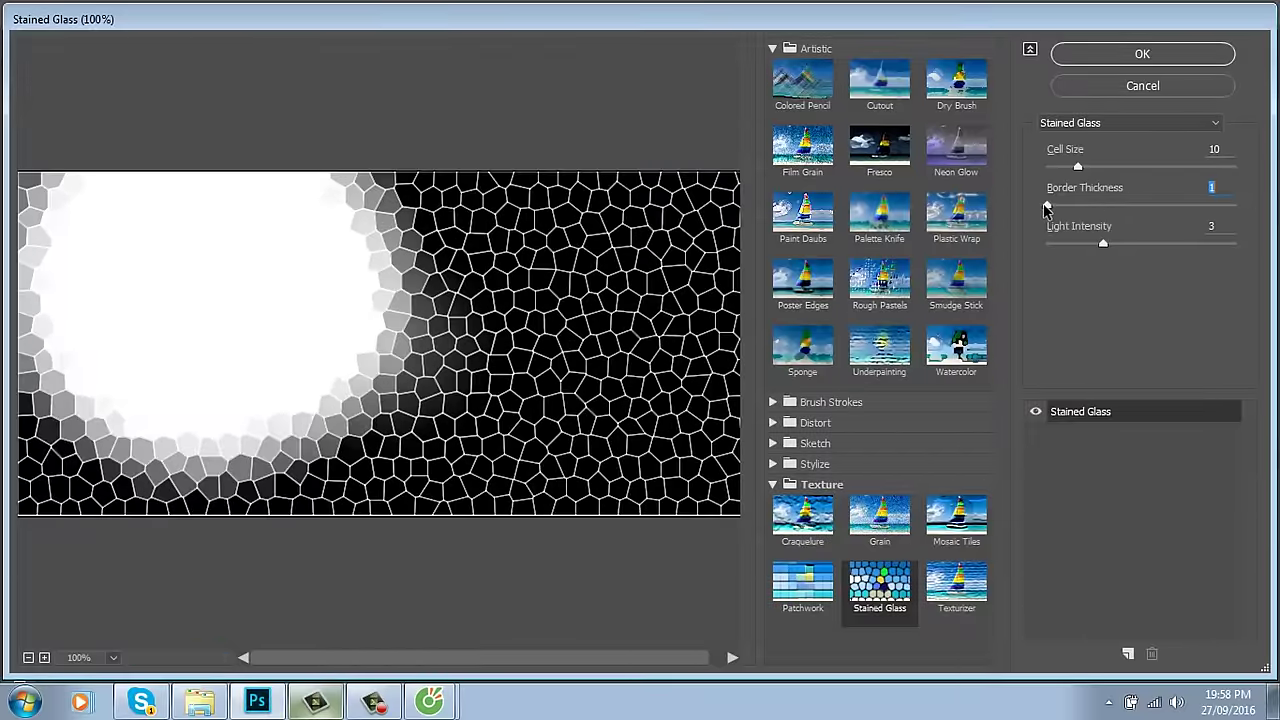
drag(1104, 243, 1030, 245)
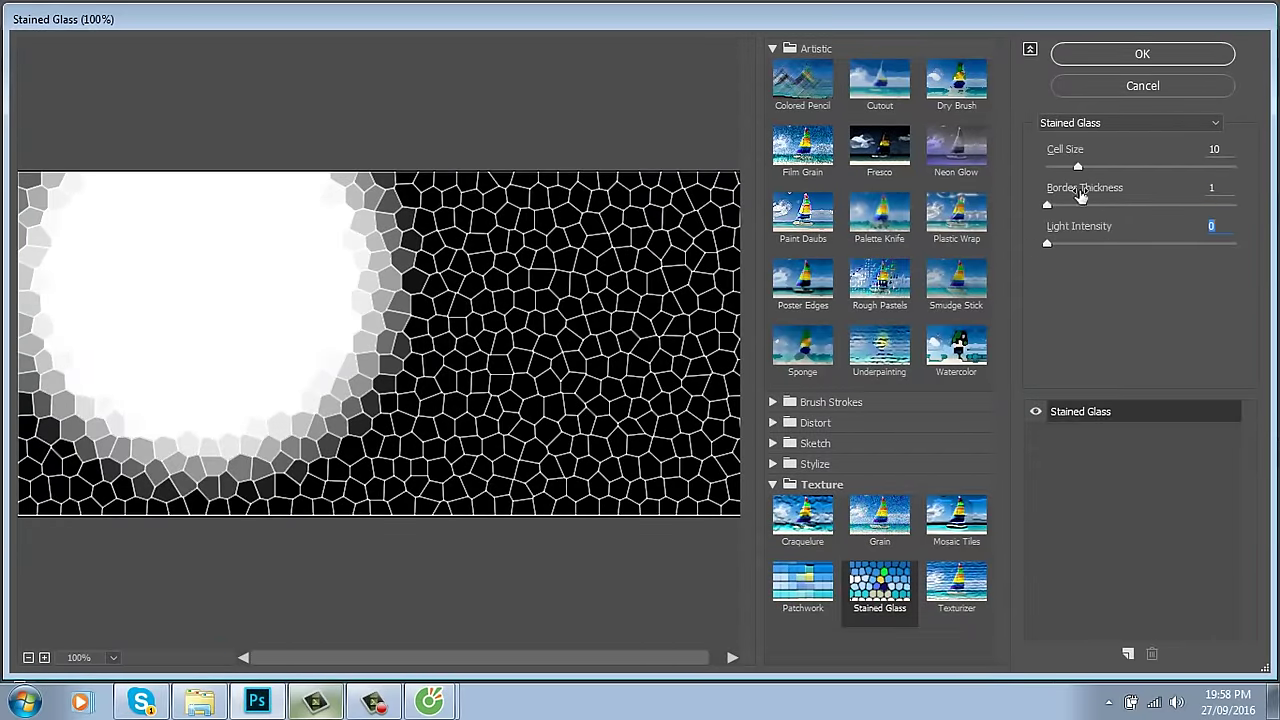
drag(1078, 166, 1113, 167)
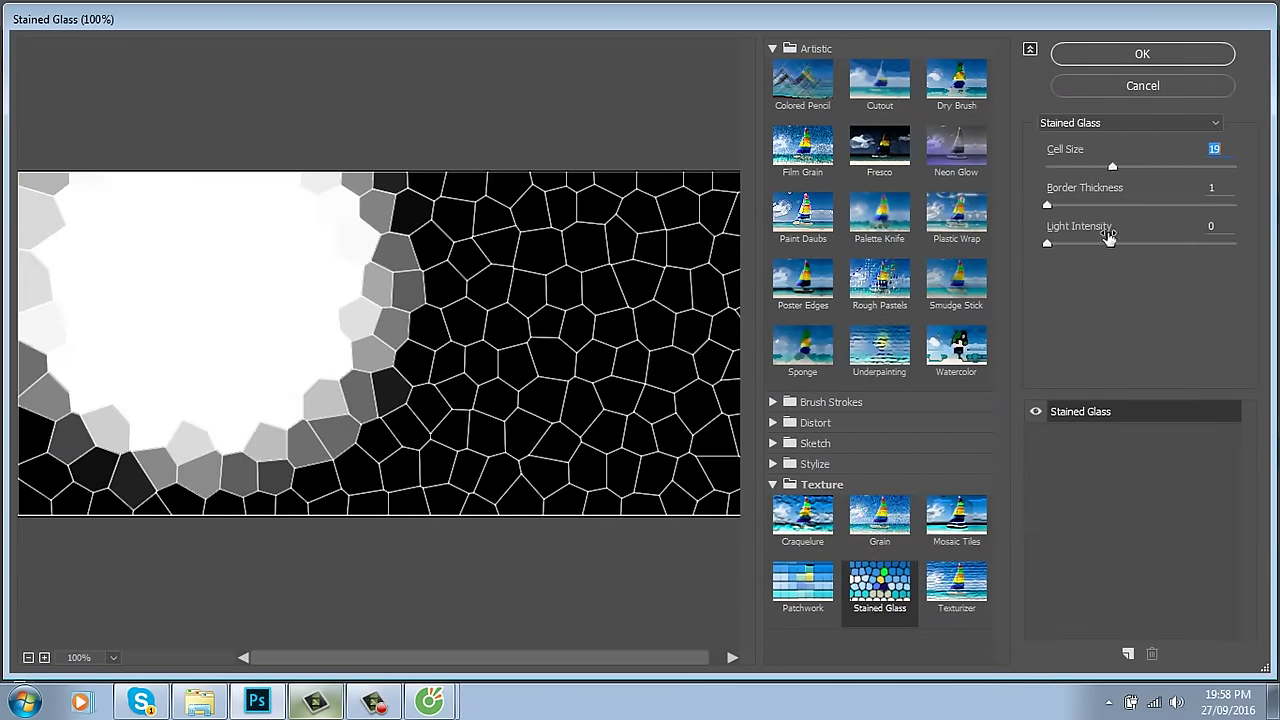
click(1145, 55)
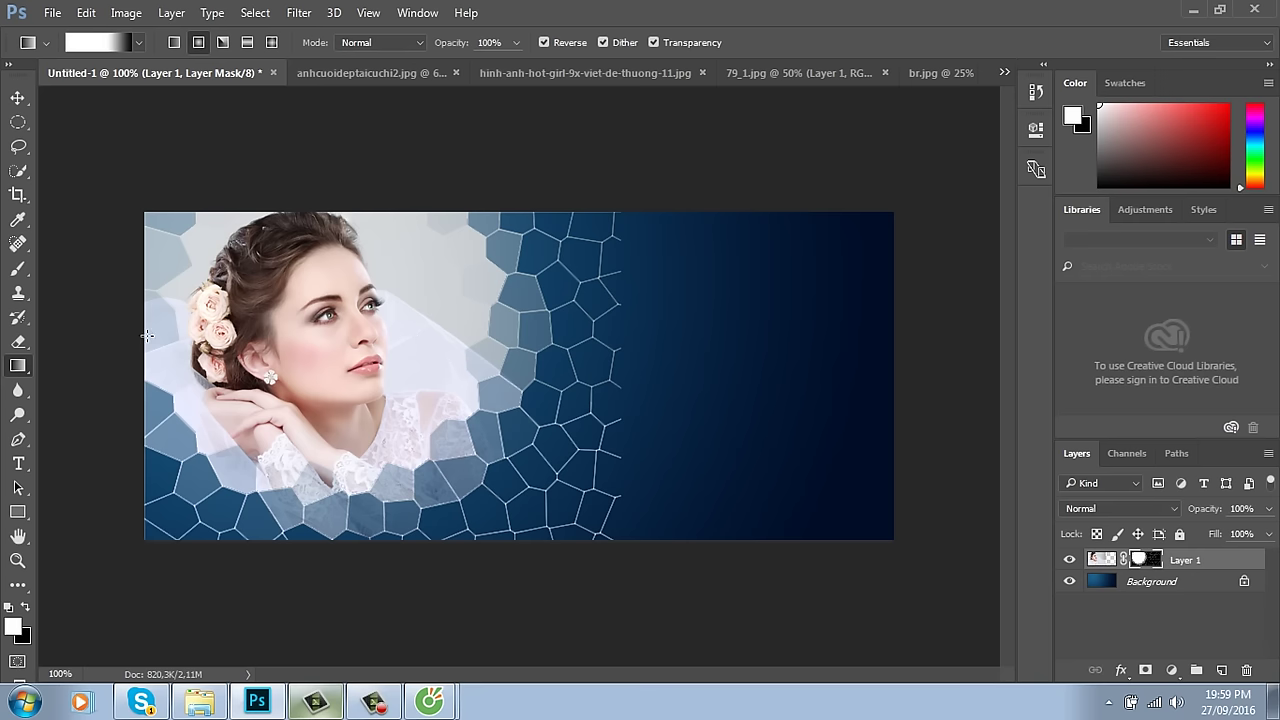
Step: Paint black (000000) on the mask with a 73 px soft brush to fade the cell pattern's hard outer edge
click(18, 268)
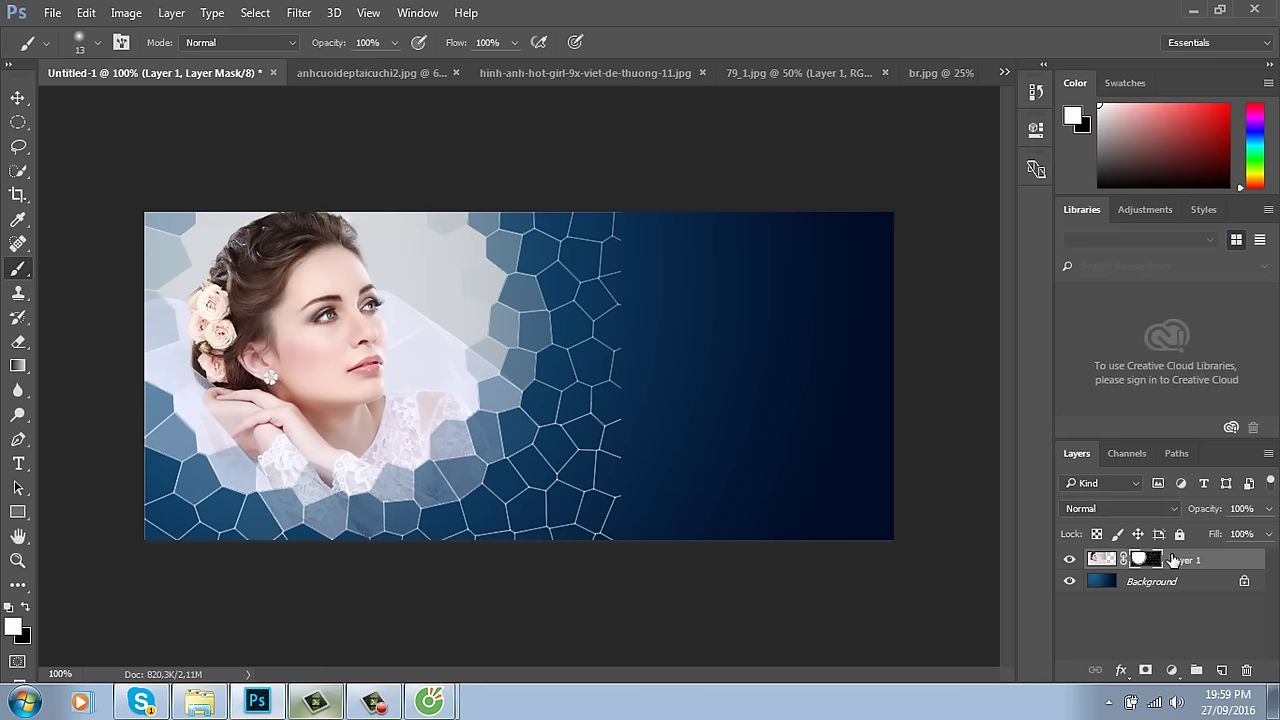
click(21, 628)
text(000000)
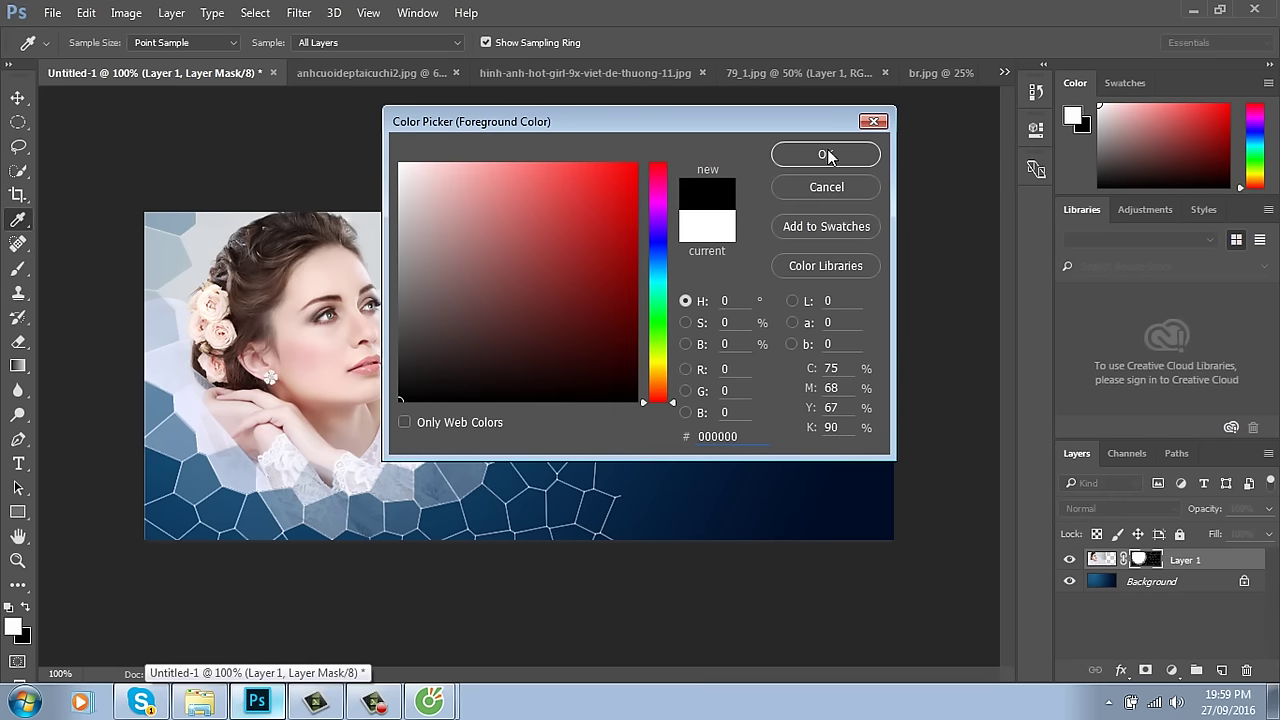
click(827, 155)
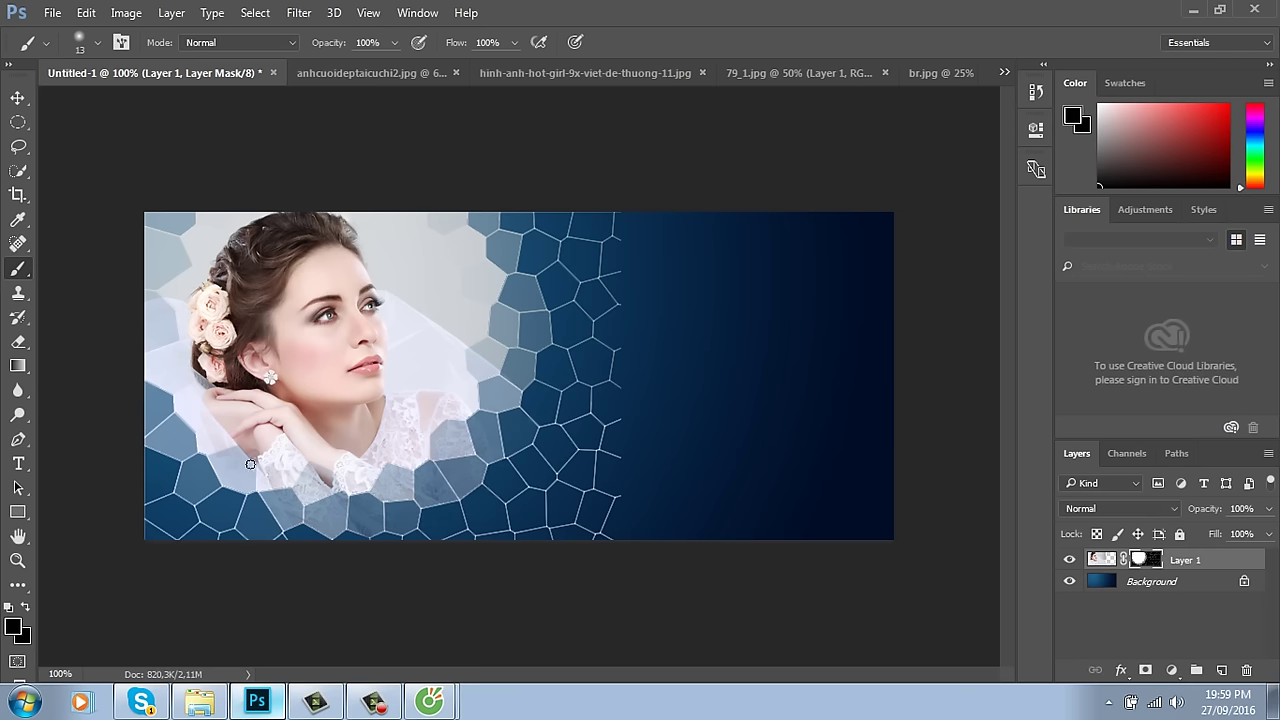
right_click(578, 308)
drag(693, 343, 722, 348)
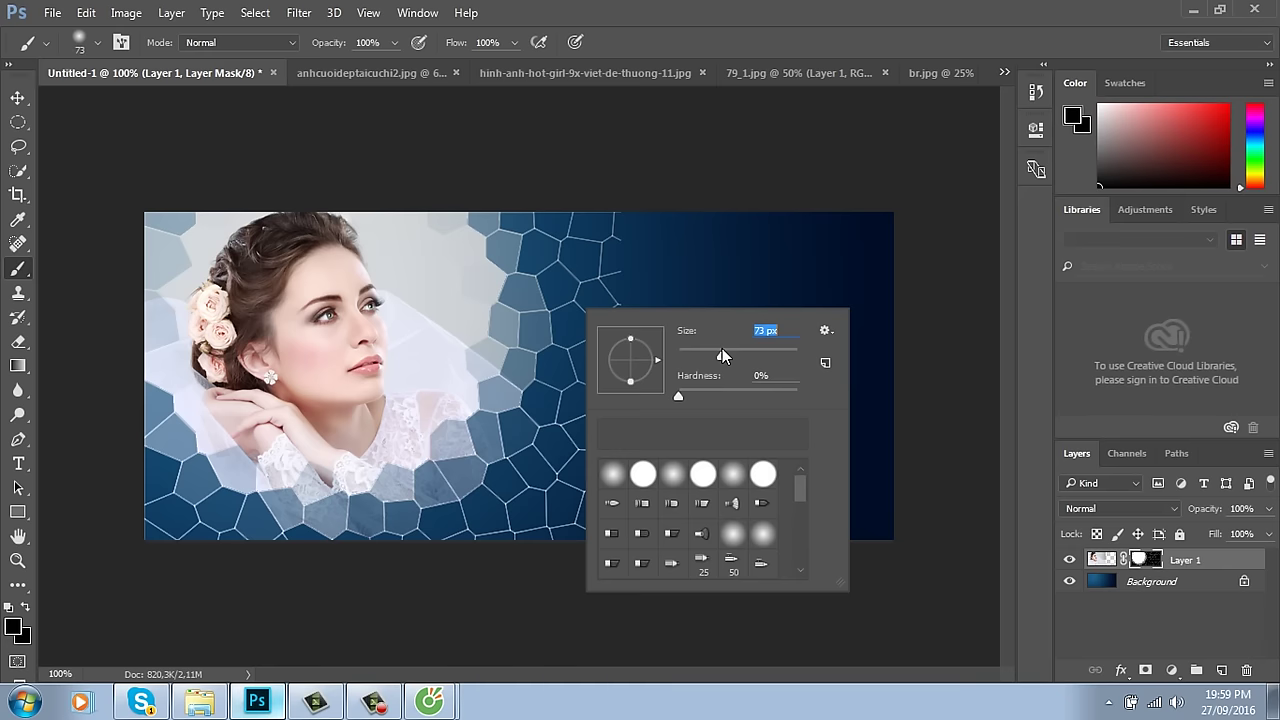
click(606, 220)
drag(626, 300, 637, 497)
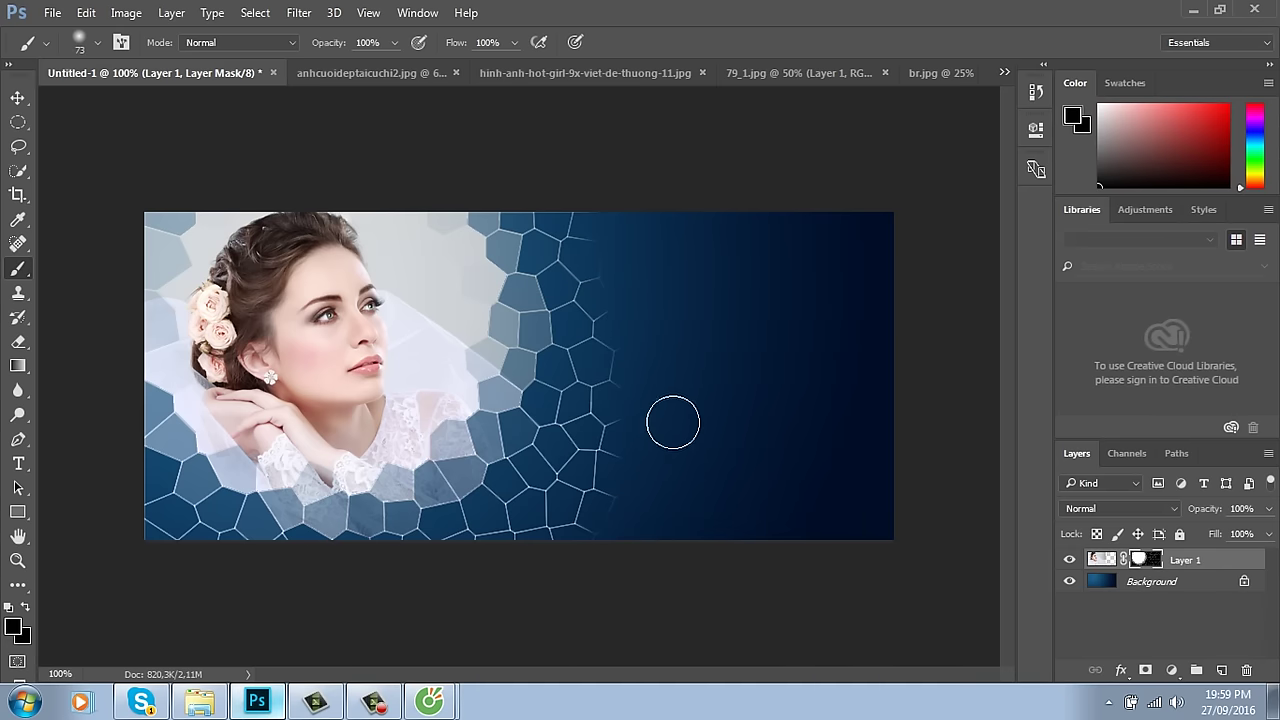
mouse_move(673, 423)
mouse_down()
mouse_move(602, 517)
mouse_move(454, 606)
mouse_up()
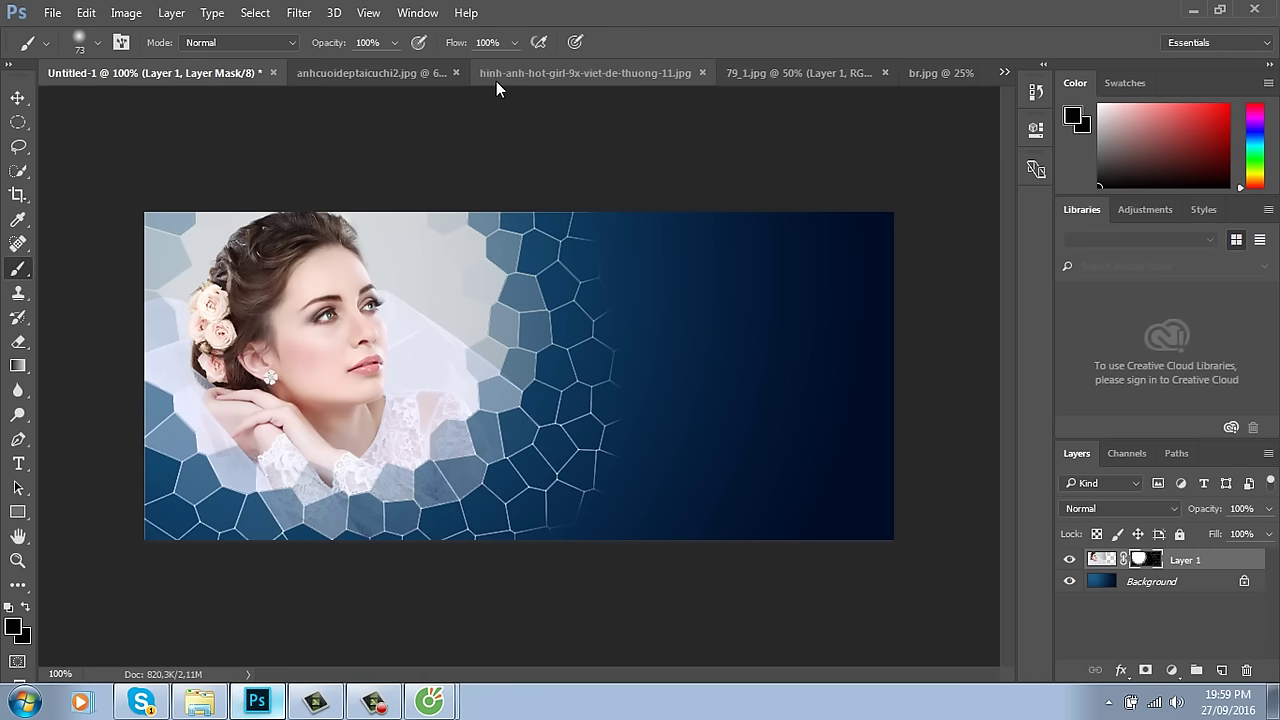
Step: Lower the brush opacity to 51% and paint over the cell lines beside the bride to soften them further
click(395, 43)
drag(385, 63, 350, 65)
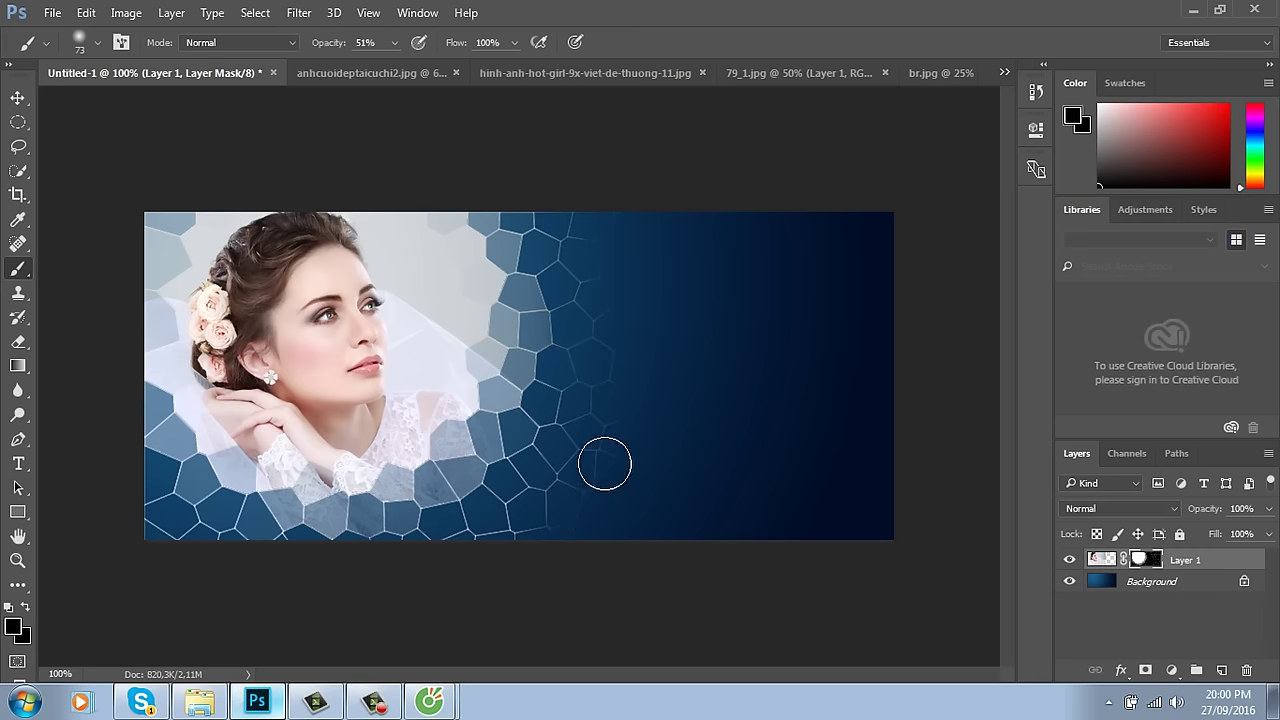
mouse_move(474, 543)
mouse_down()
mouse_move(538, 363)
mouse_move(467, 515)
mouse_move(537, 203)
mouse_move(461, 425)
mouse_move(491, 428)
mouse_move(580, 380)
mouse_up()
mouse_move(549, 159)
mouse_down()
mouse_move(567, 334)
mouse_move(554, 560)
mouse_up()
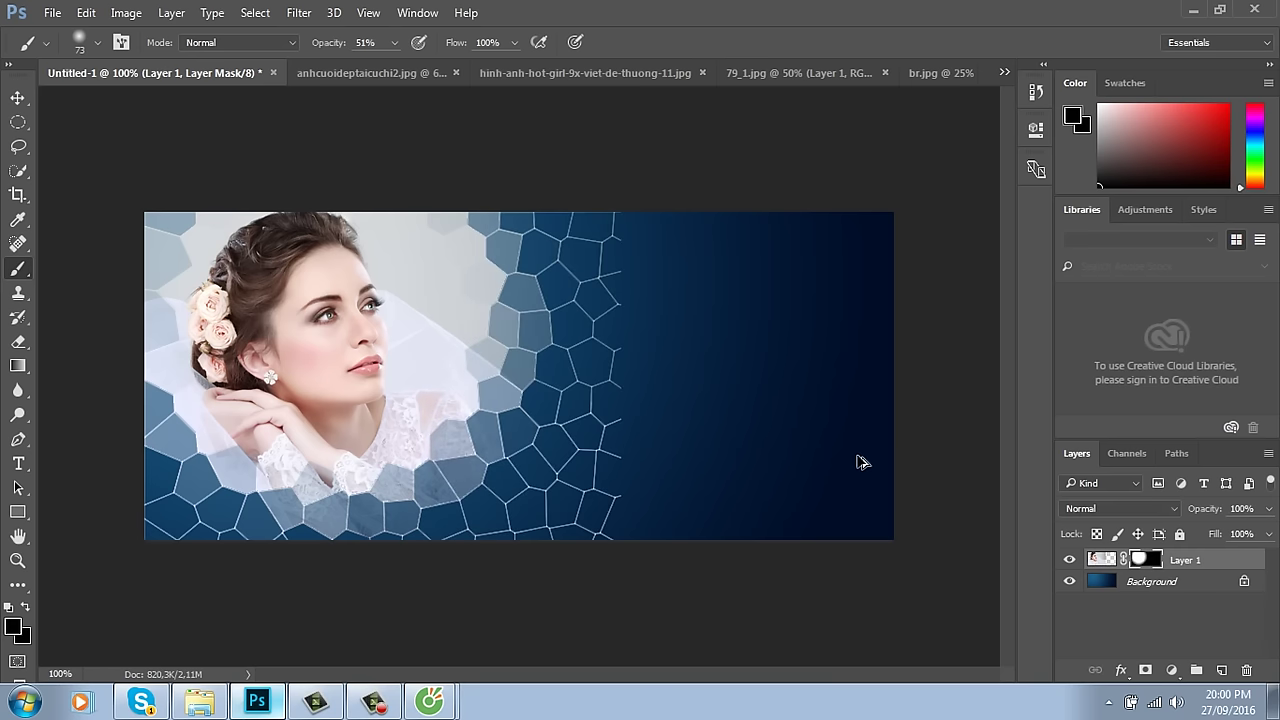
Step: Undo the brush strokes and the Stained Glass filter, and try reapplying the last filter to the mask
key(ctrl+z)
key(ctrl+alt+z)
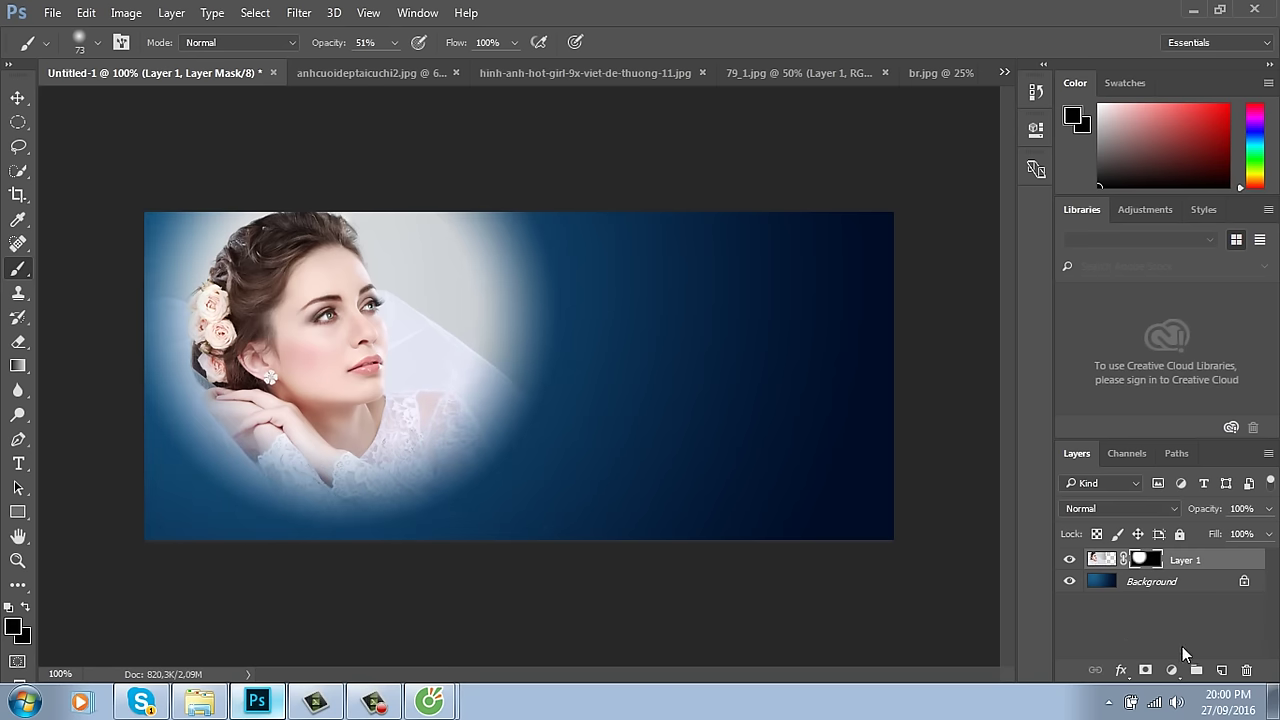
click(300, 13)
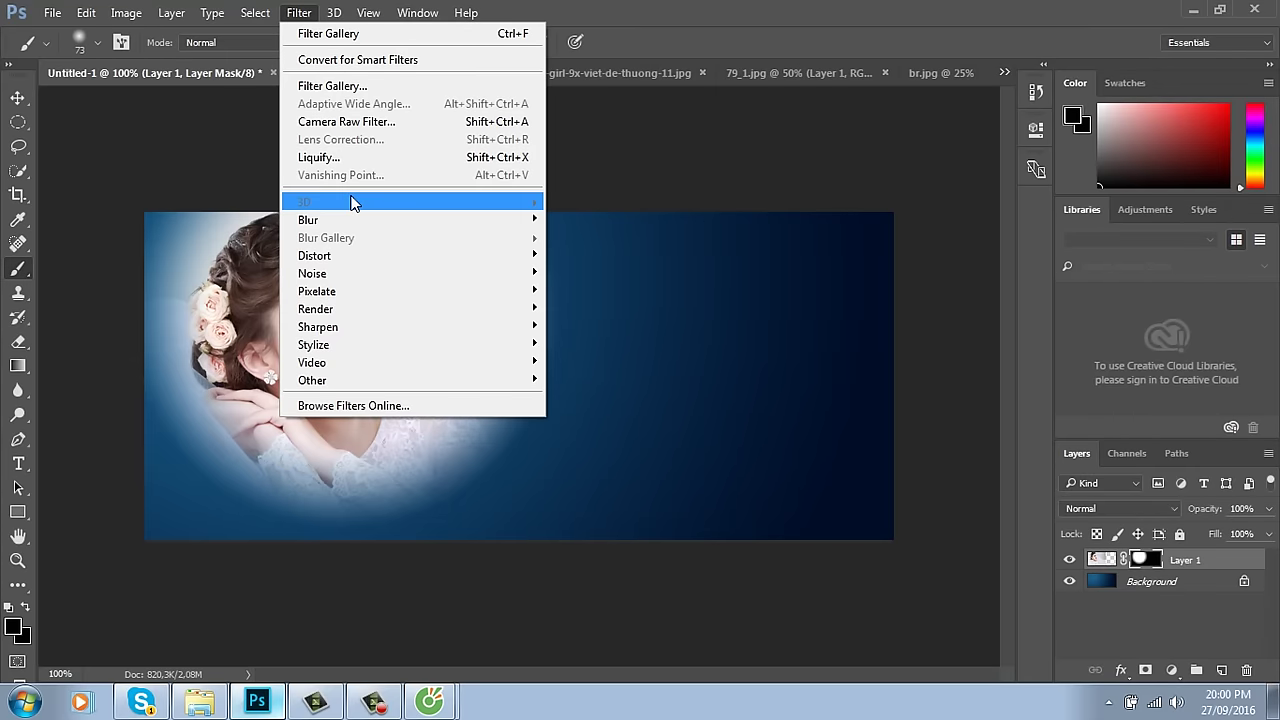
click(365, 36)
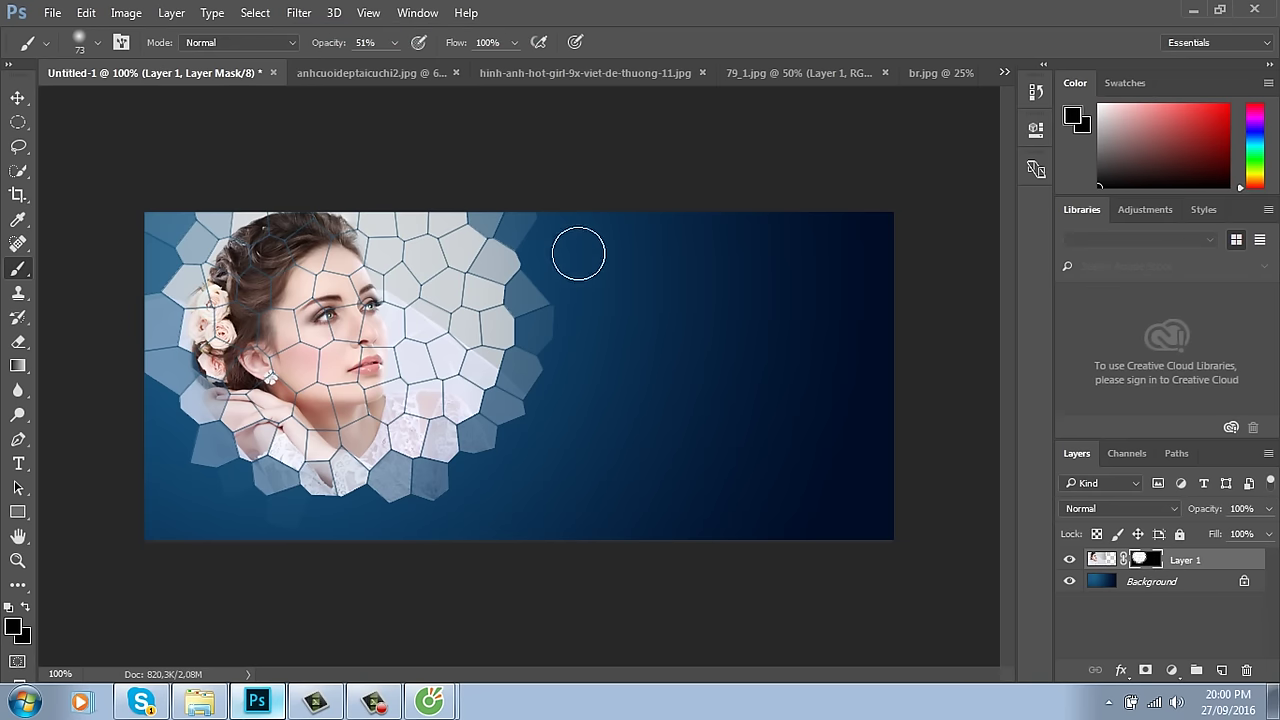
key(ctrl+z)
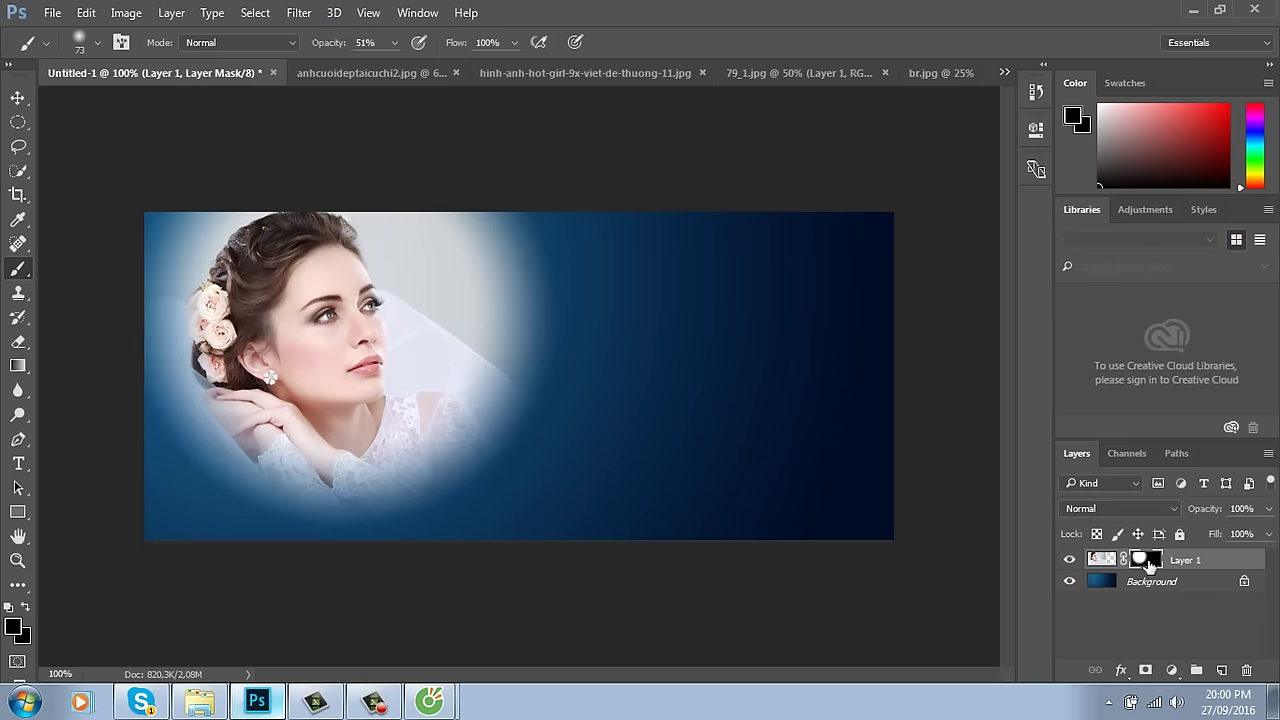
Step: Try the Graphic Pen sketch filter on the mask with a light/dark balance of 75
click(303, 14)
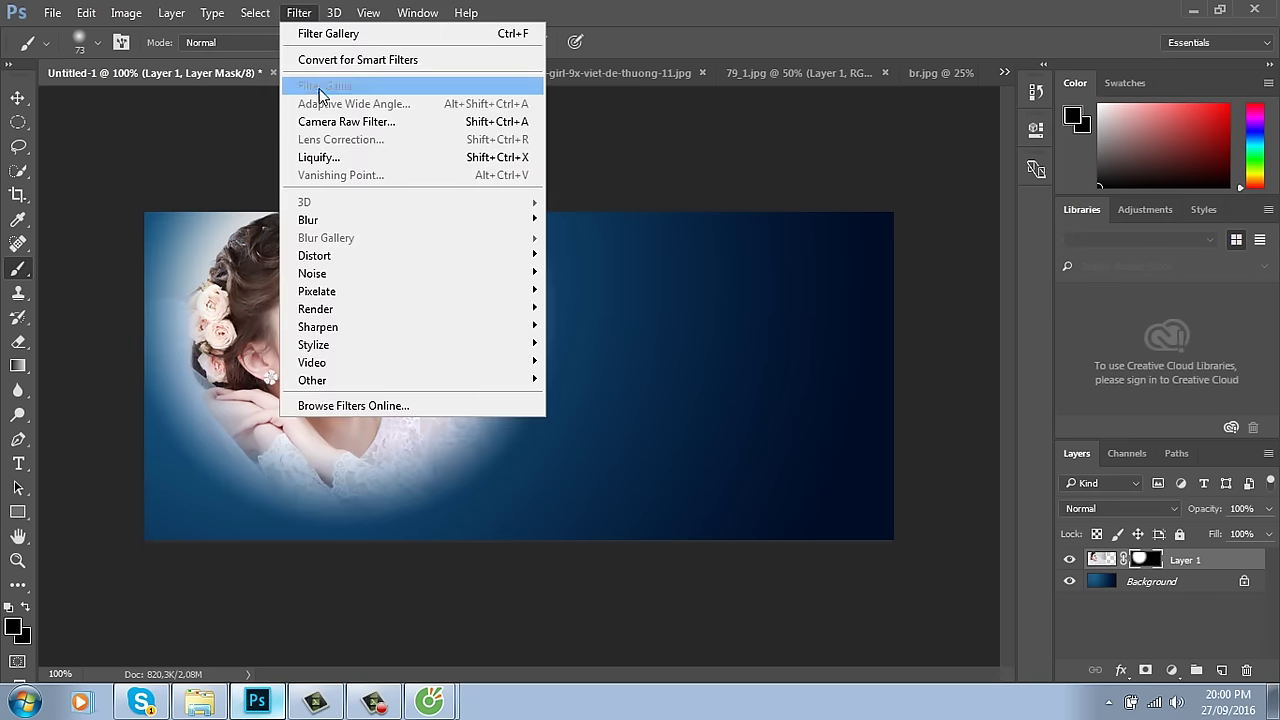
click(316, 32)
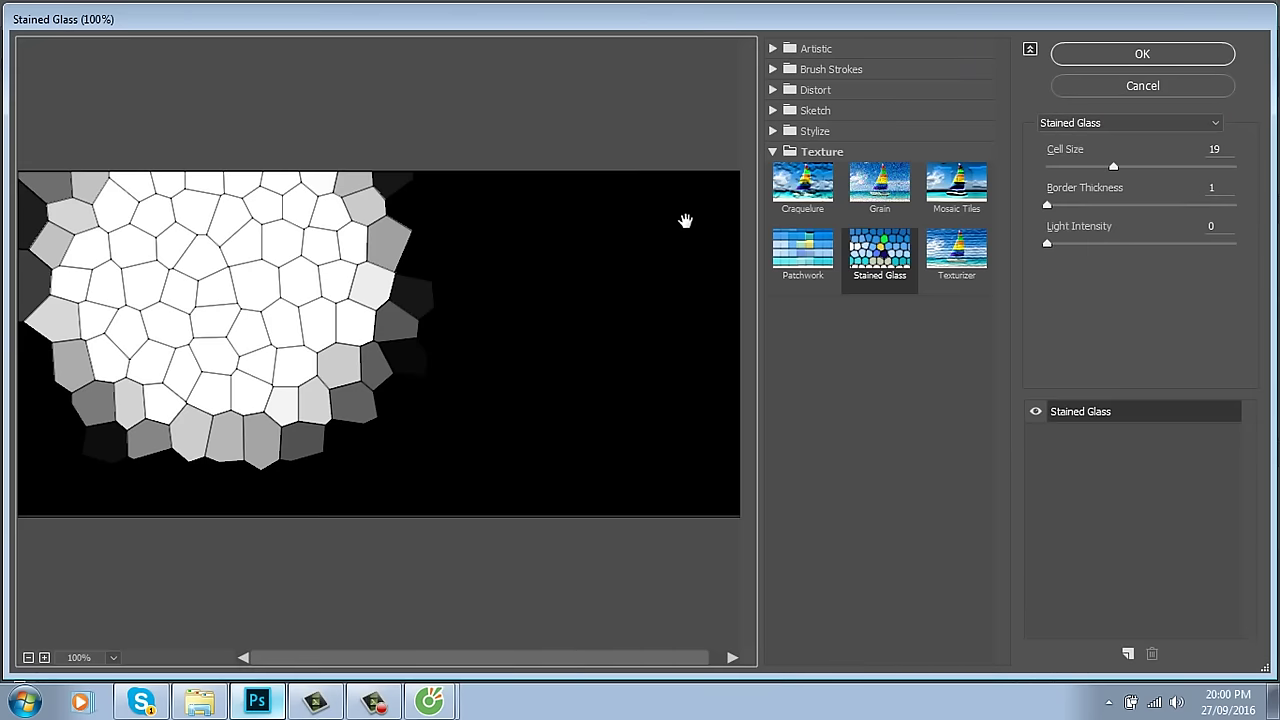
click(847, 153)
click(857, 134)
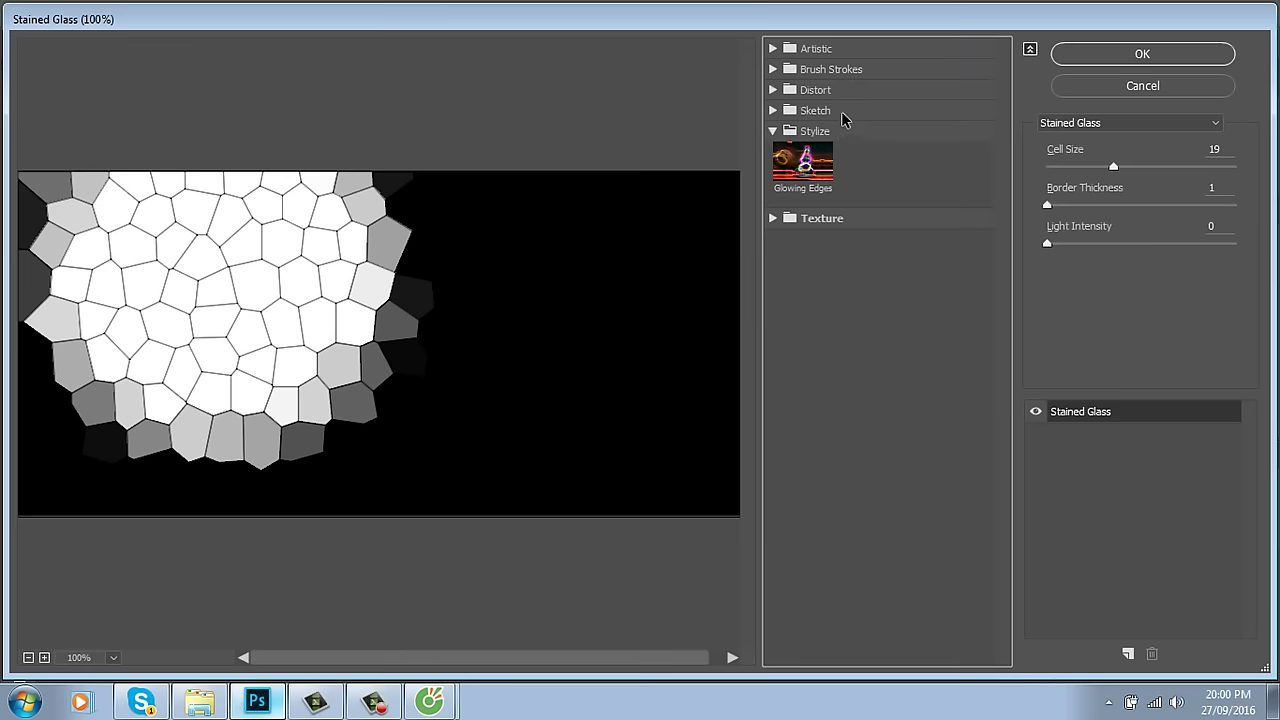
click(841, 111)
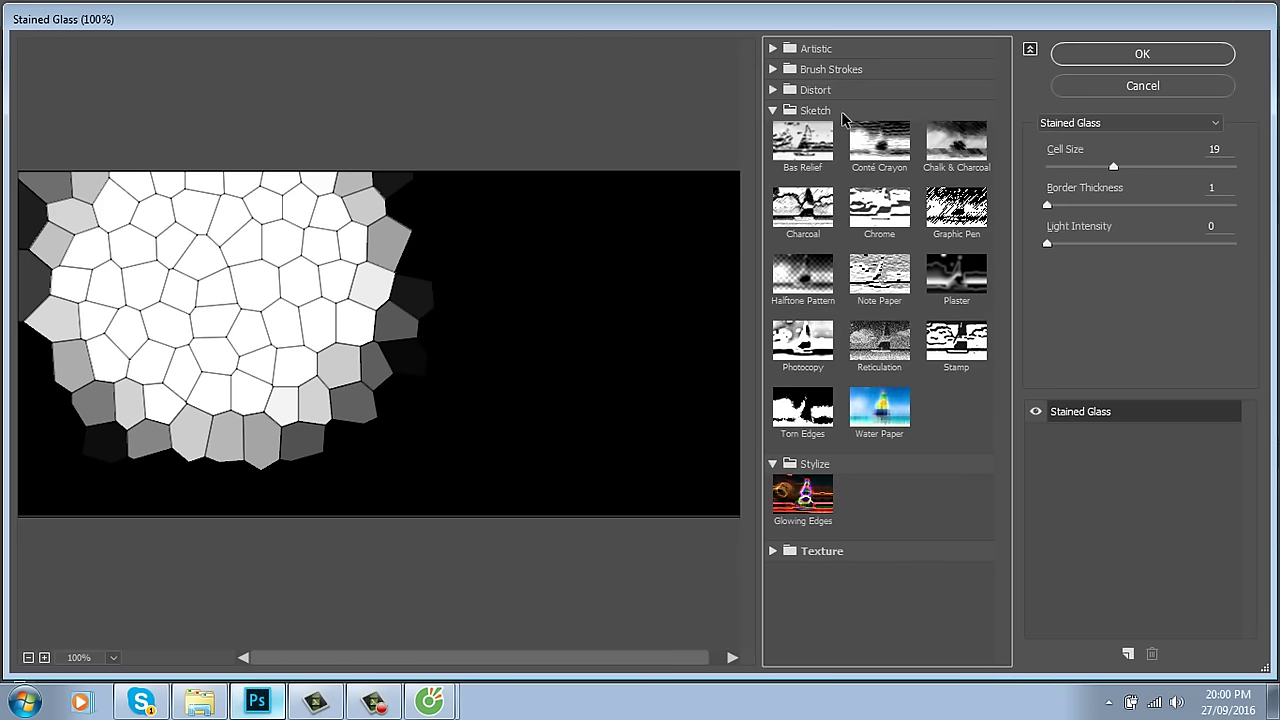
click(956, 207)
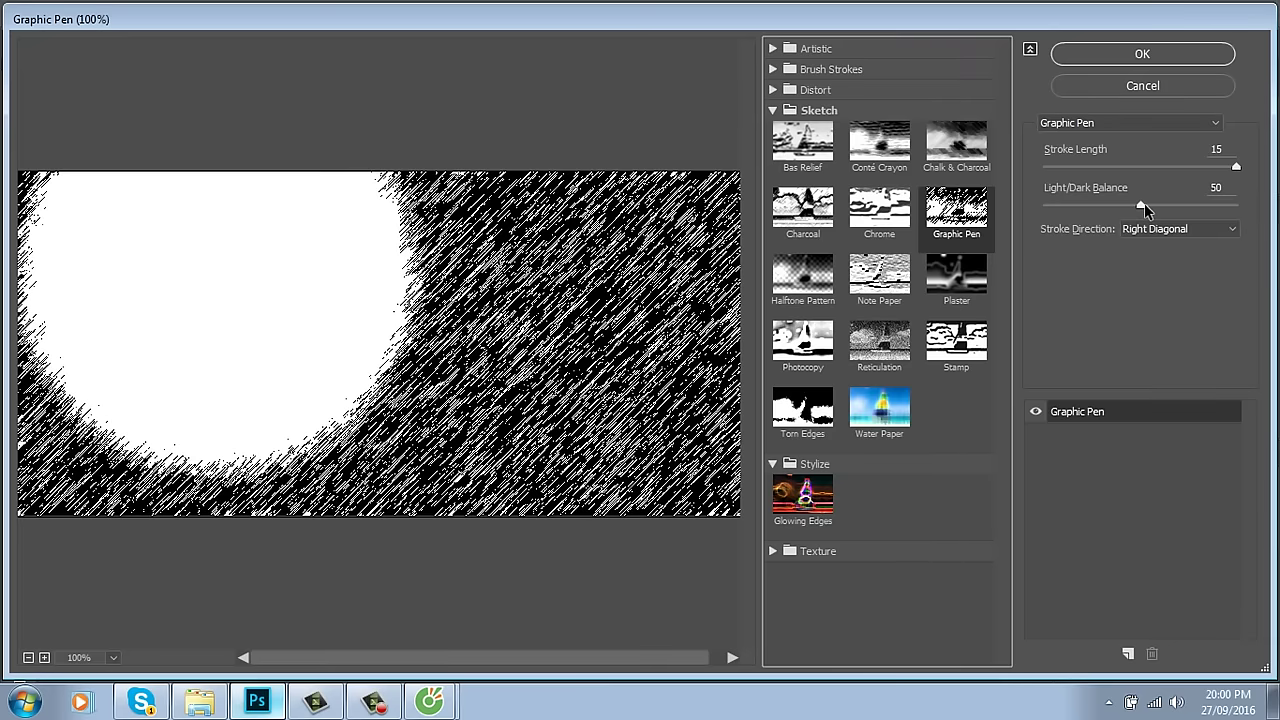
drag(1144, 203, 1190, 201)
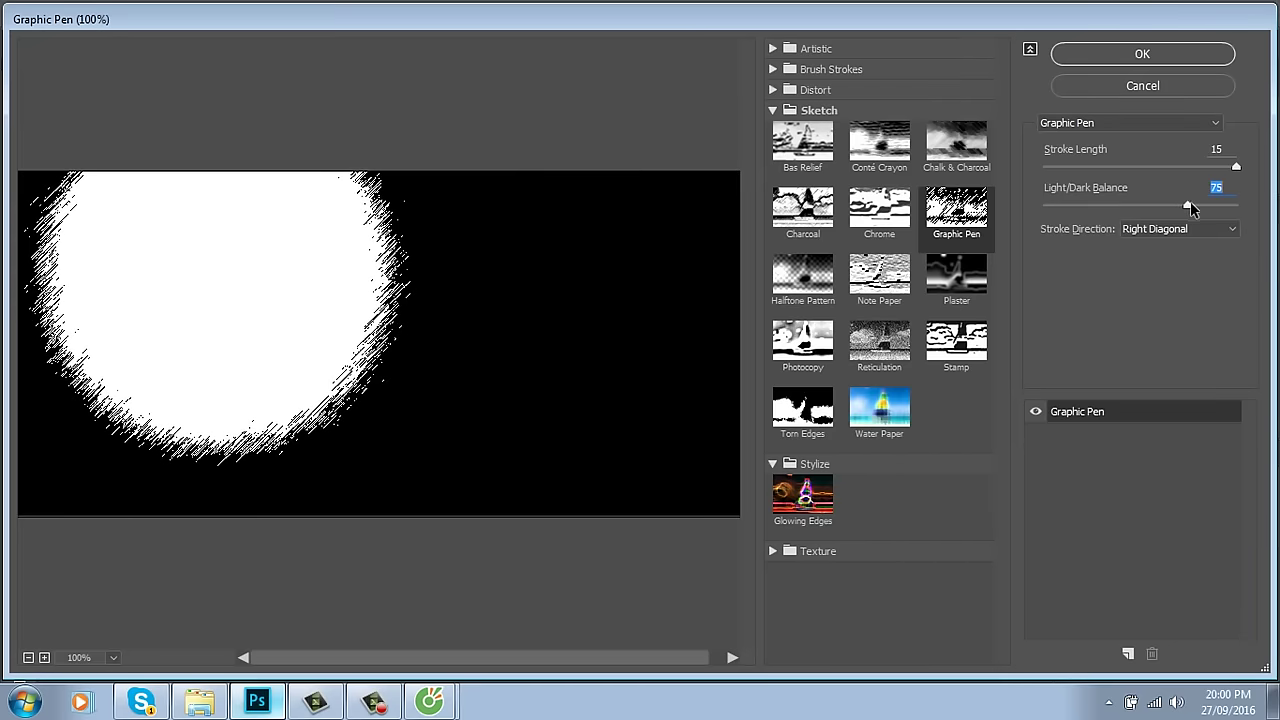
click(1160, 50)
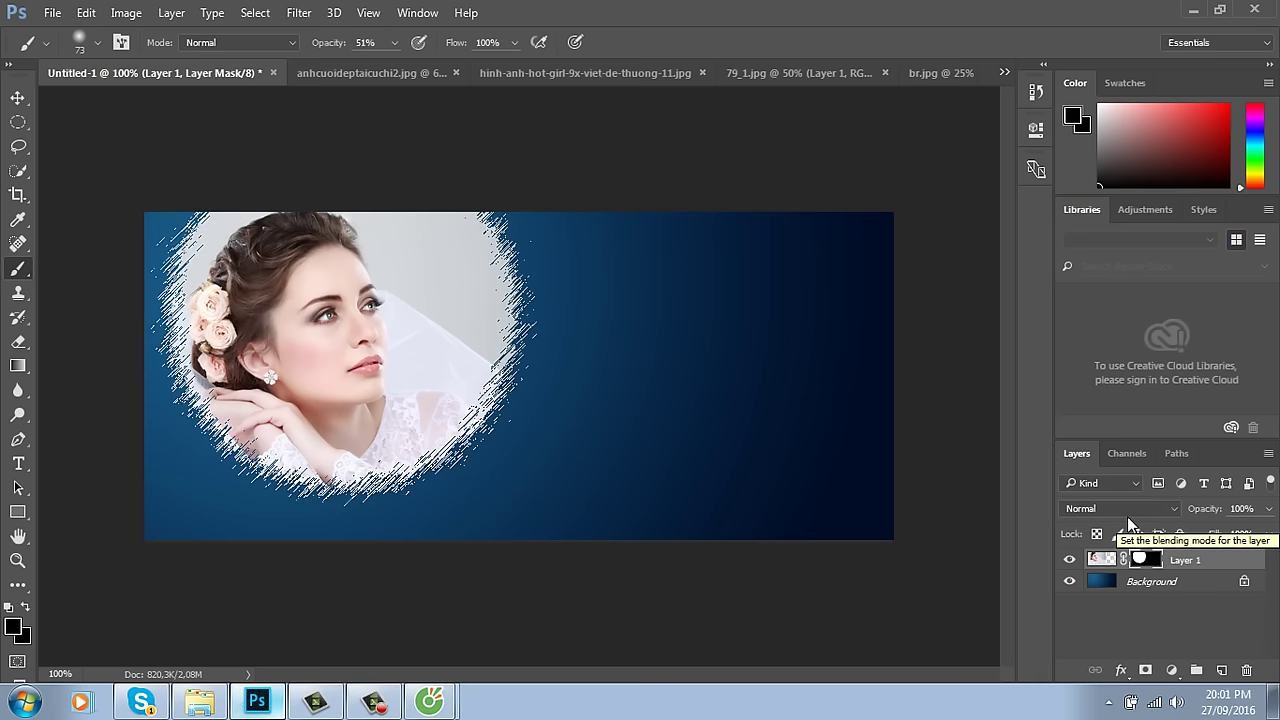
key(ctrl+z)
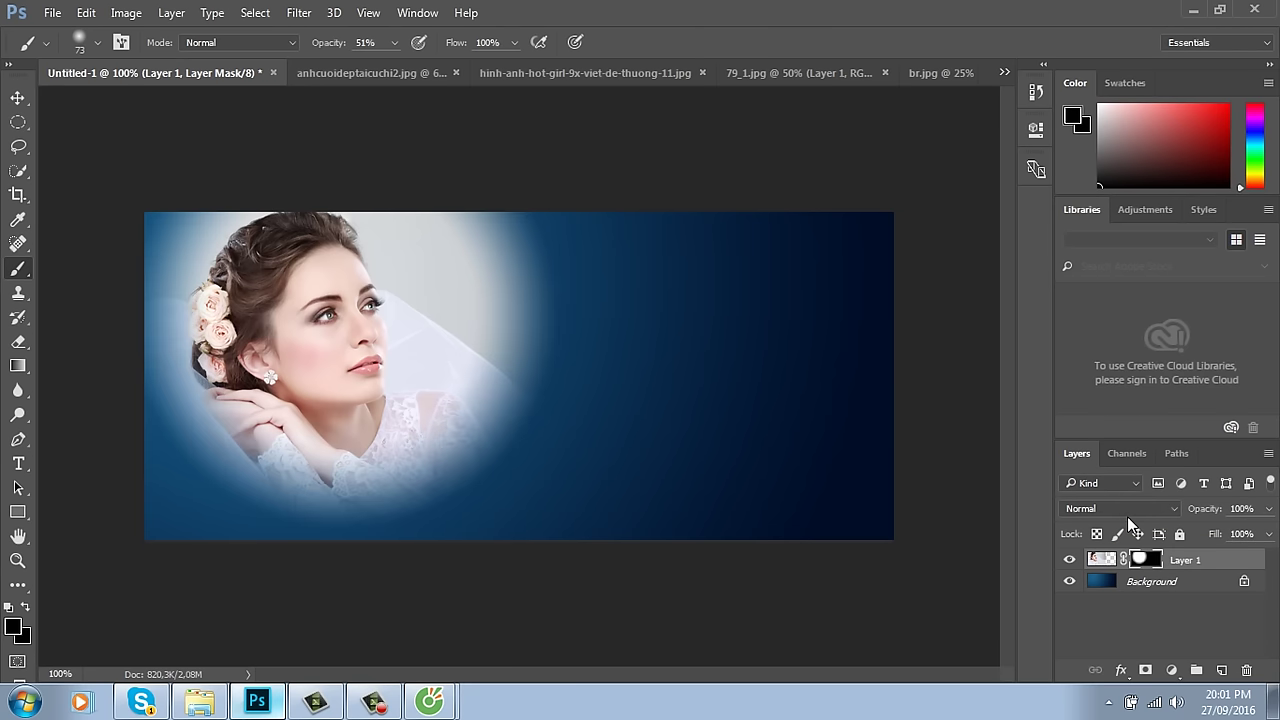
Step: Delete the masked bride photo layer from the banner, leaving only the blue background
click(18, 97)
drag(446, 347, 576, 345)
key(Delete)
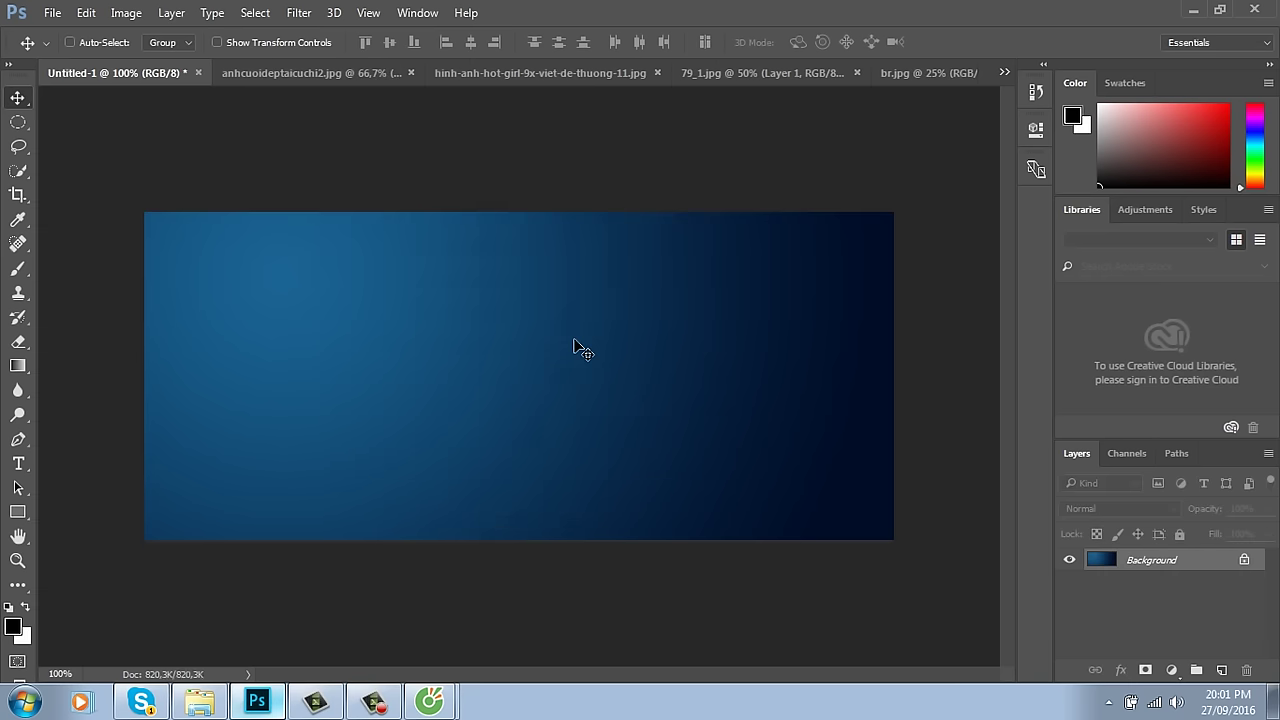
Step: Add a new layer above the background and fill it with white
click(1221, 670)
key(g)
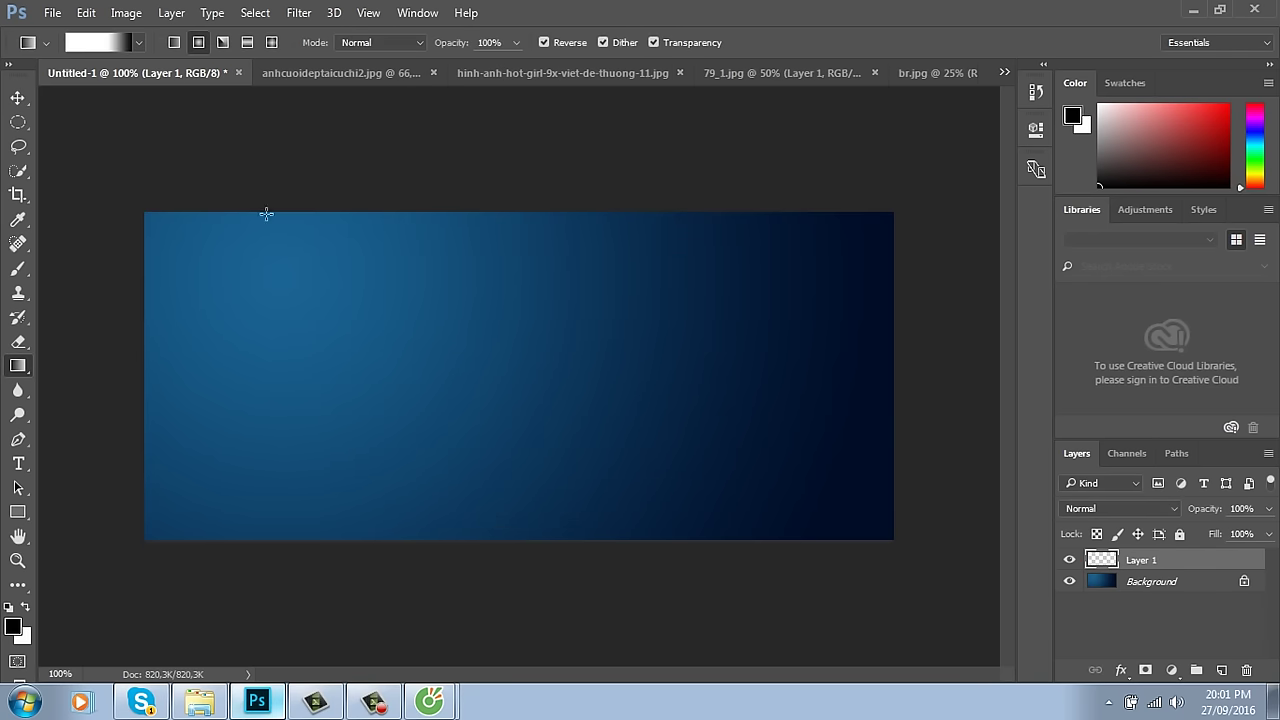
click(18, 123)
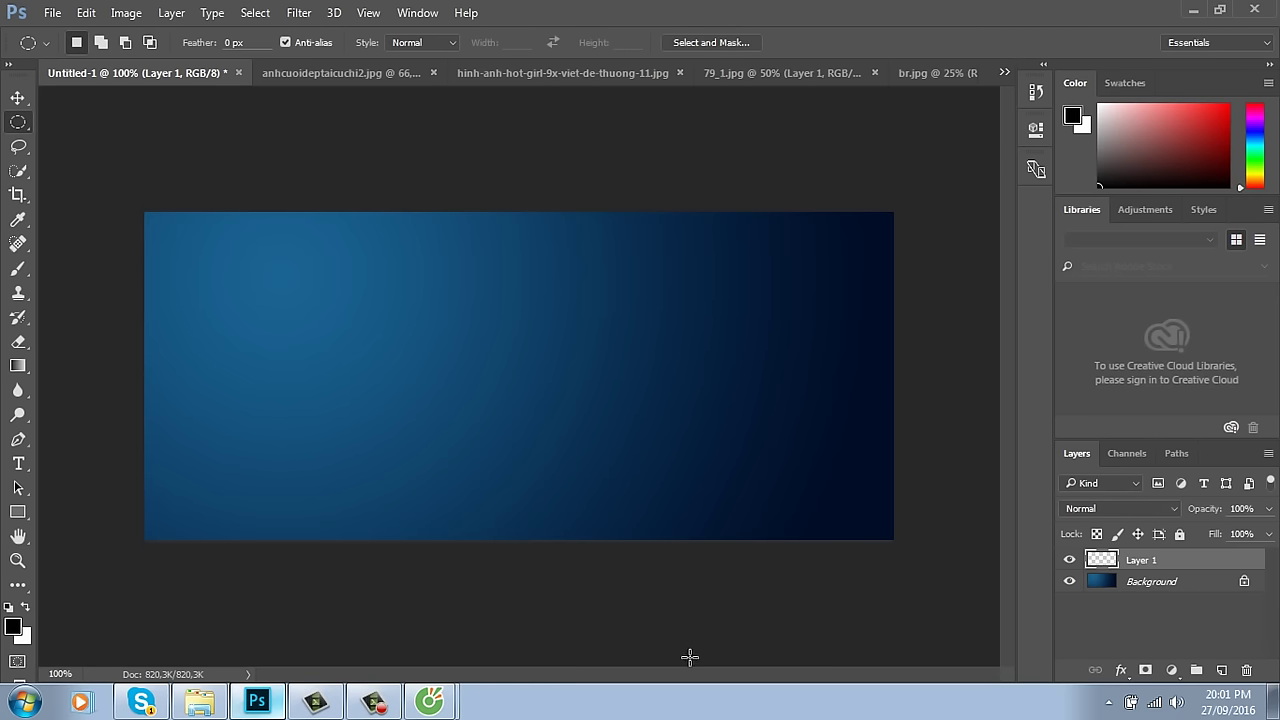
key(ctrl+BackSpace)
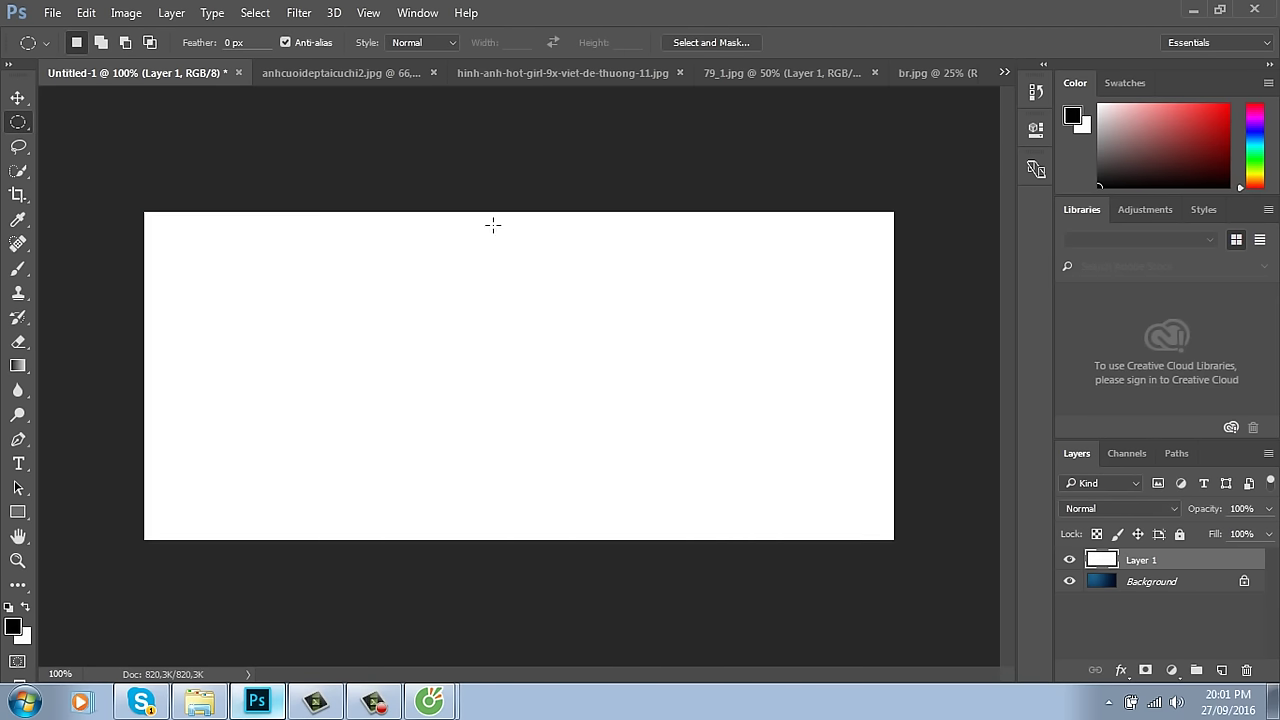
Step: Mask the white layer to a soft circle on the banner's left half with a radial gradient, and set its blend mode to Overlay
click(1146, 670)
key(g)
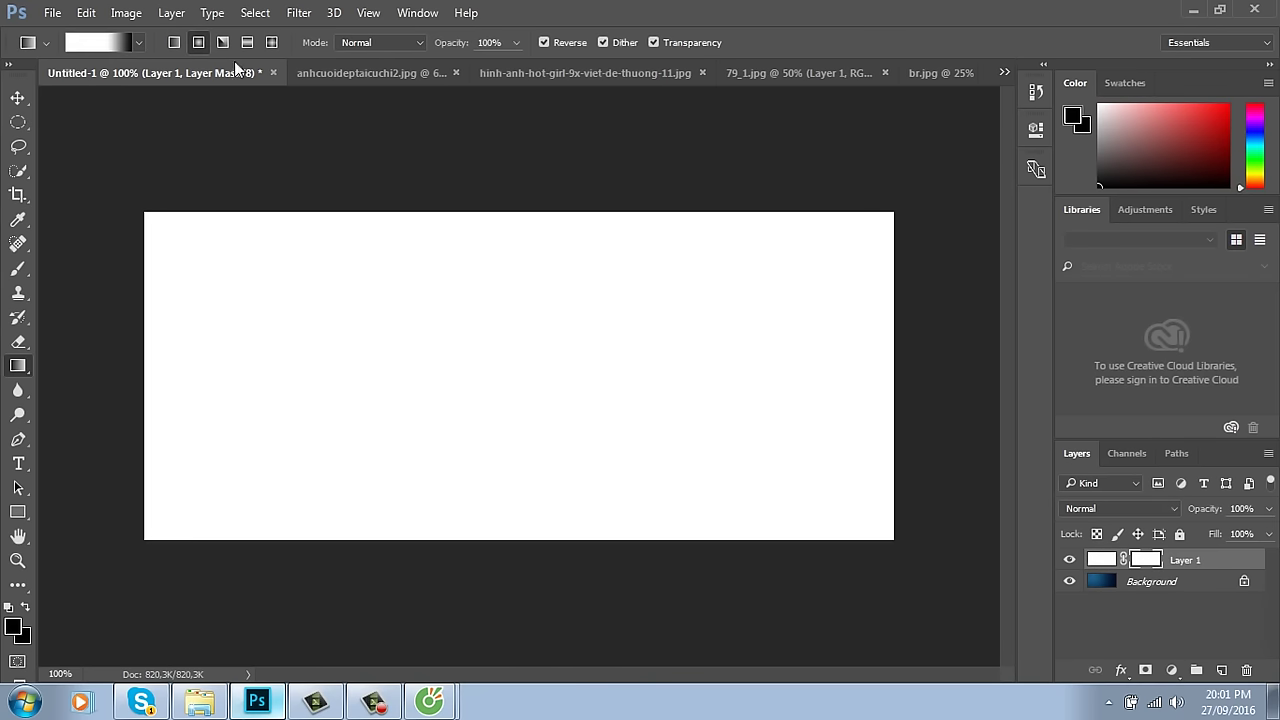
click(110, 44)
click(1212, 124)
drag(363, 328, 531, 446)
drag(363, 314, 559, 447)
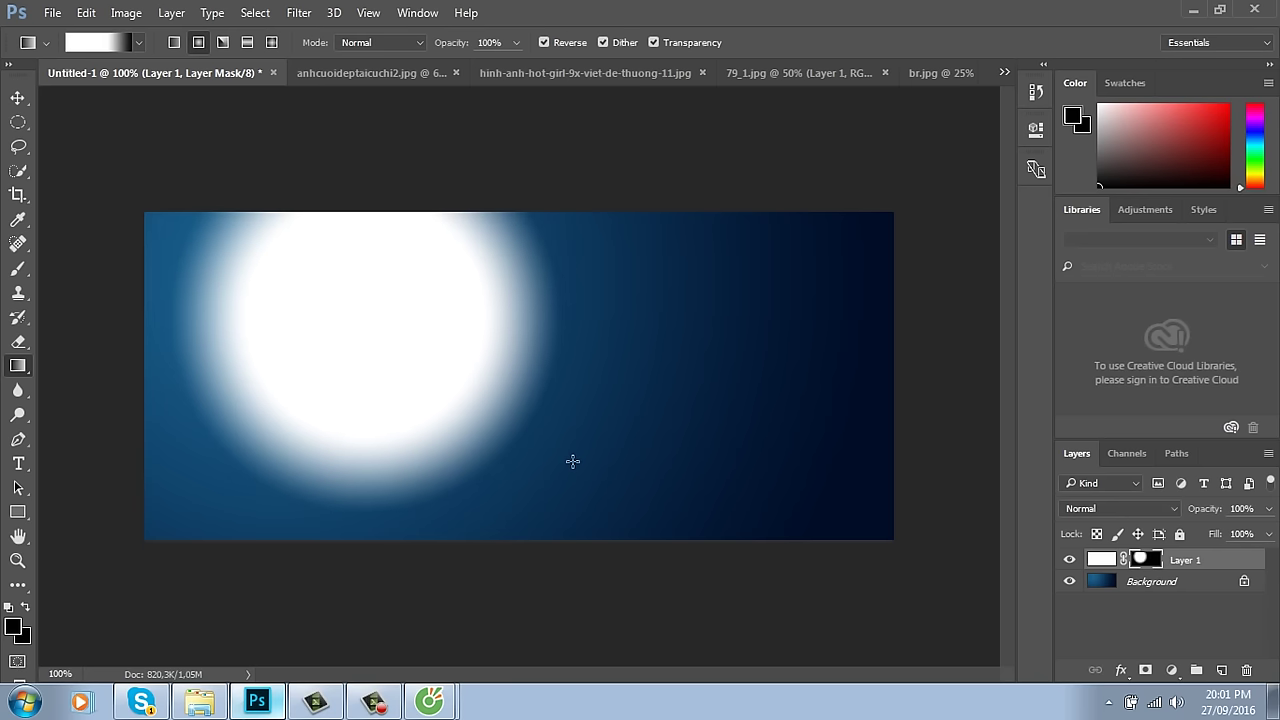
click(1132, 506)
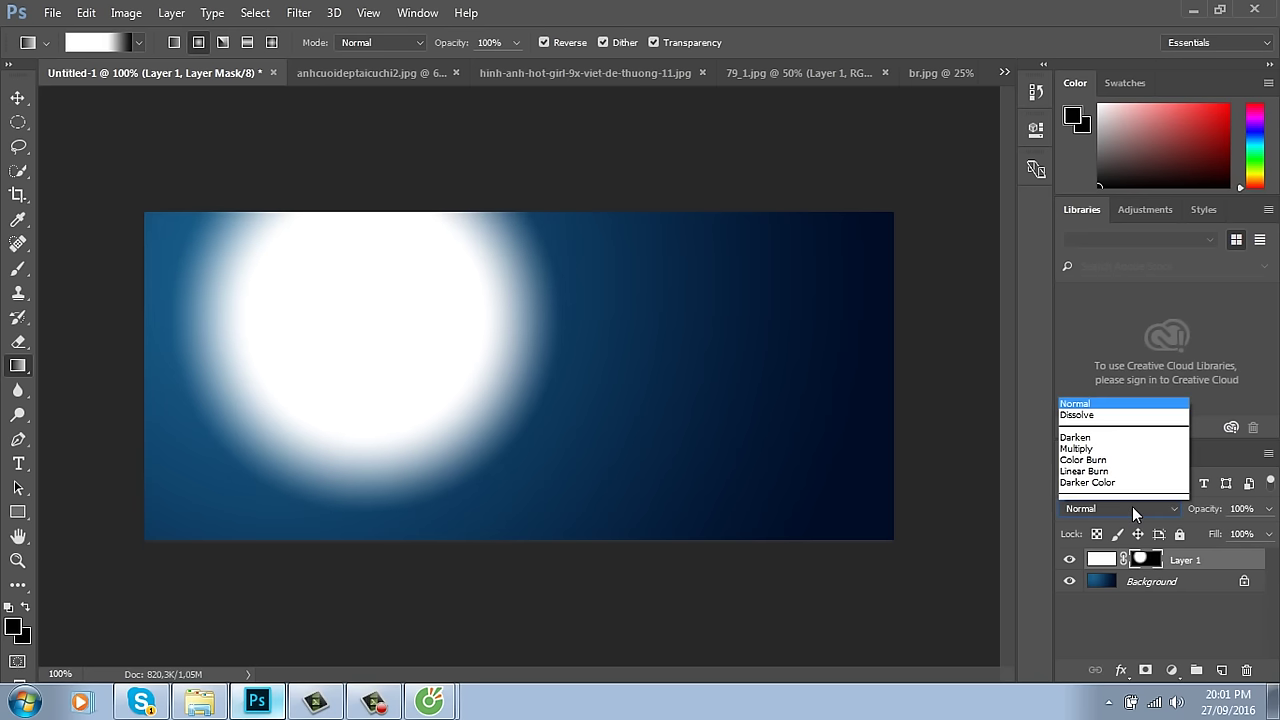
click(1090, 313)
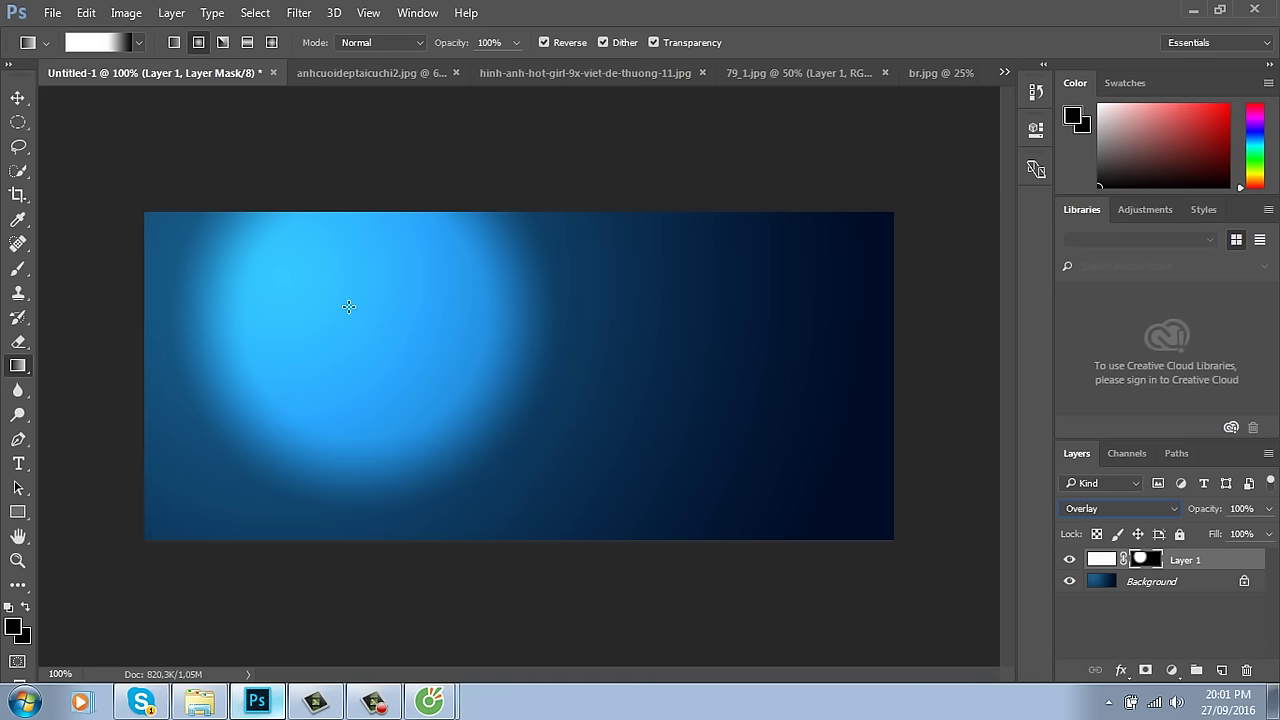
Step: Apply the Crystallize filter to the circular layer mask with a cell size of 50
click(300, 14)
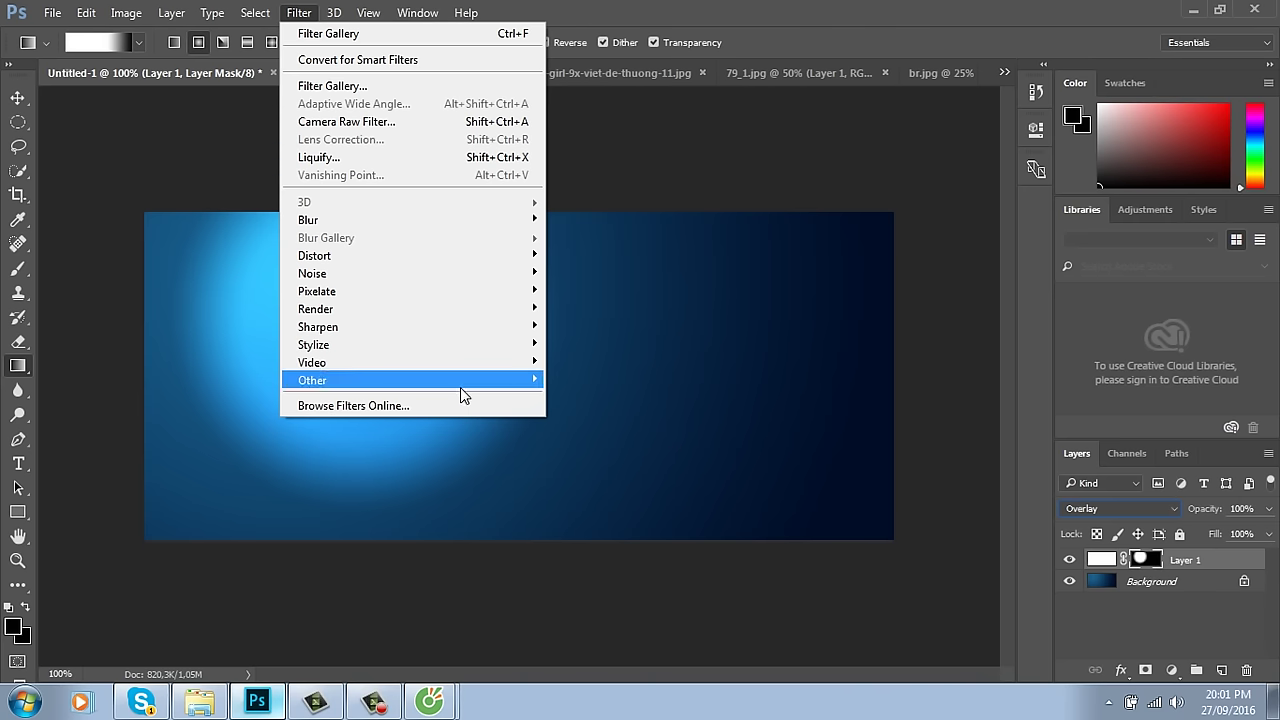
mouse_move(395, 297)
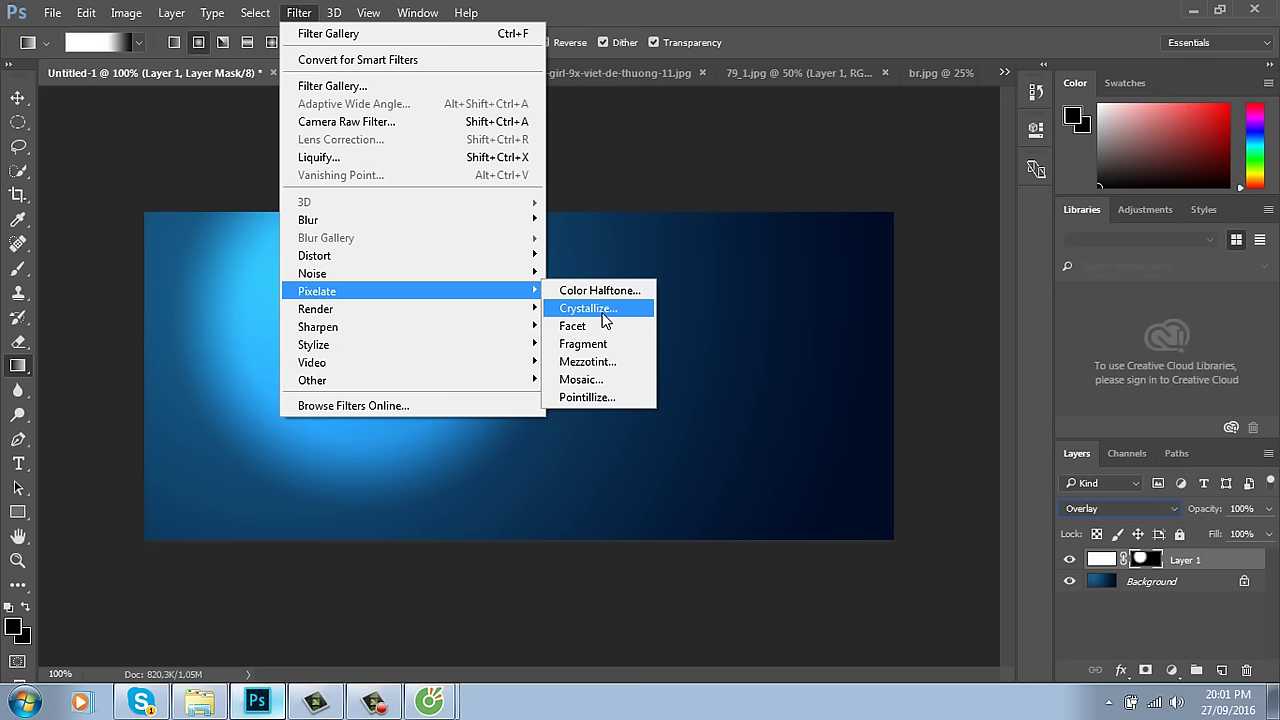
click(603, 319)
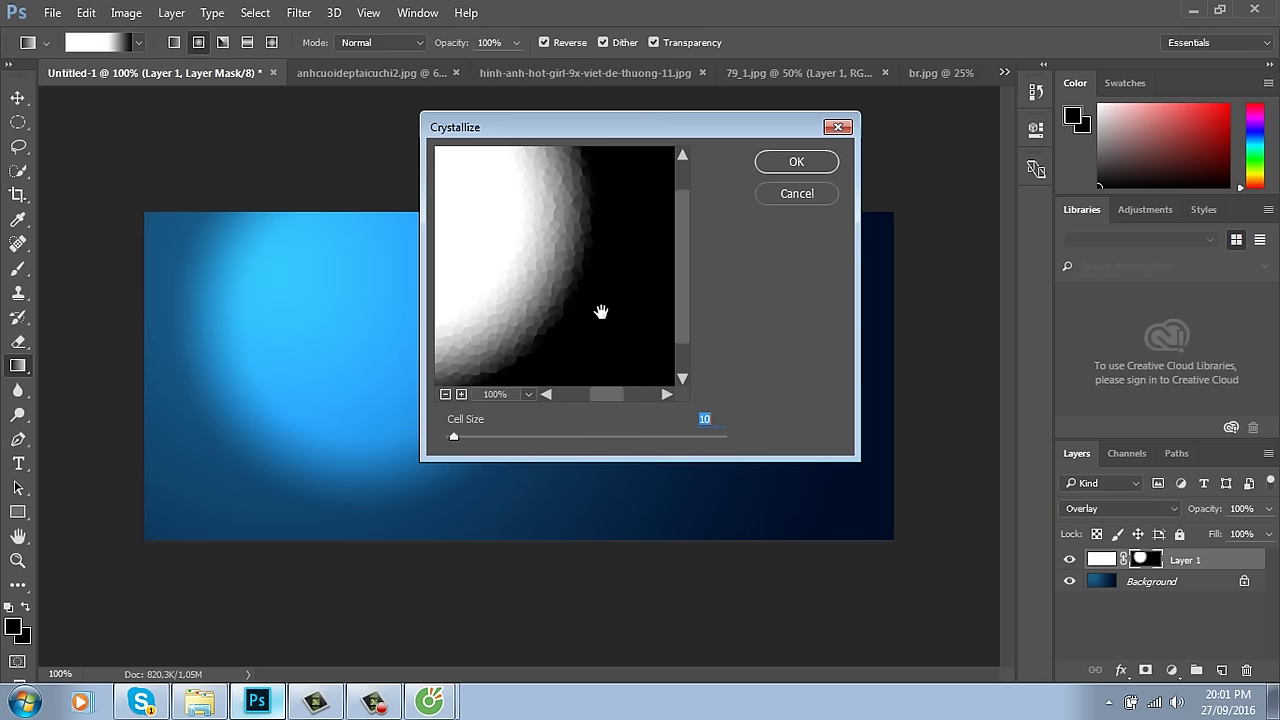
click(490, 438)
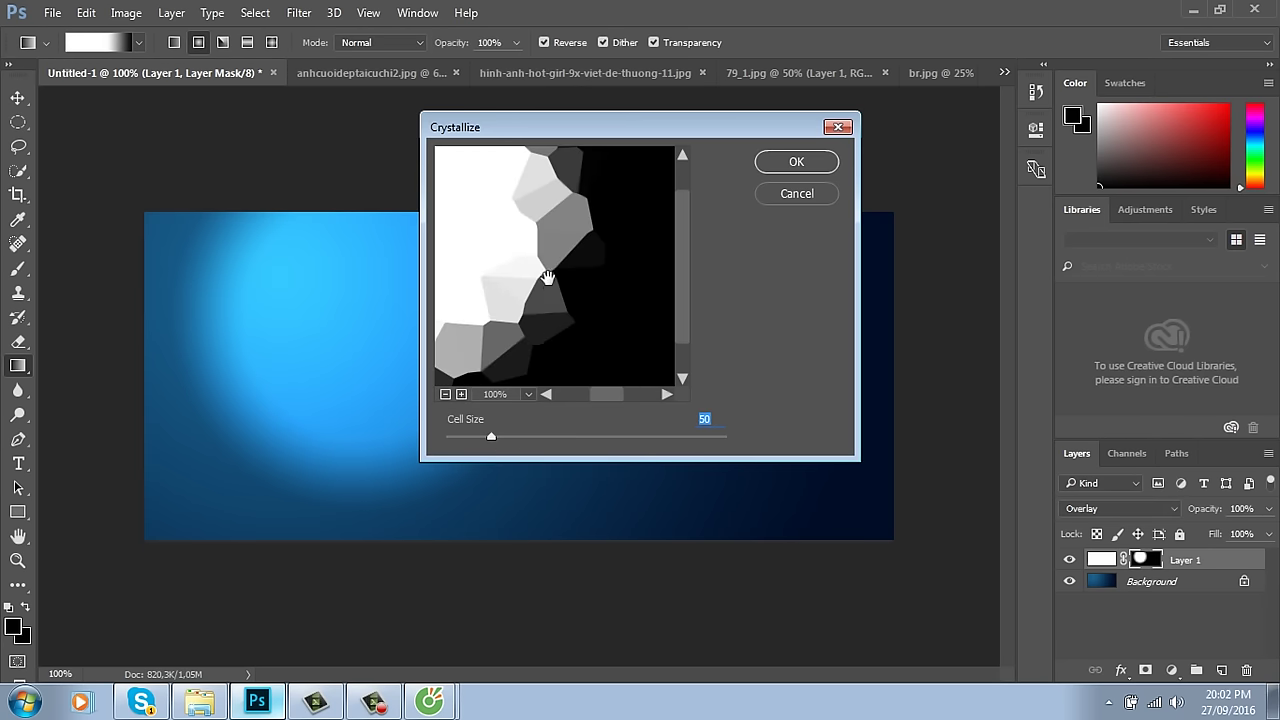
click(797, 162)
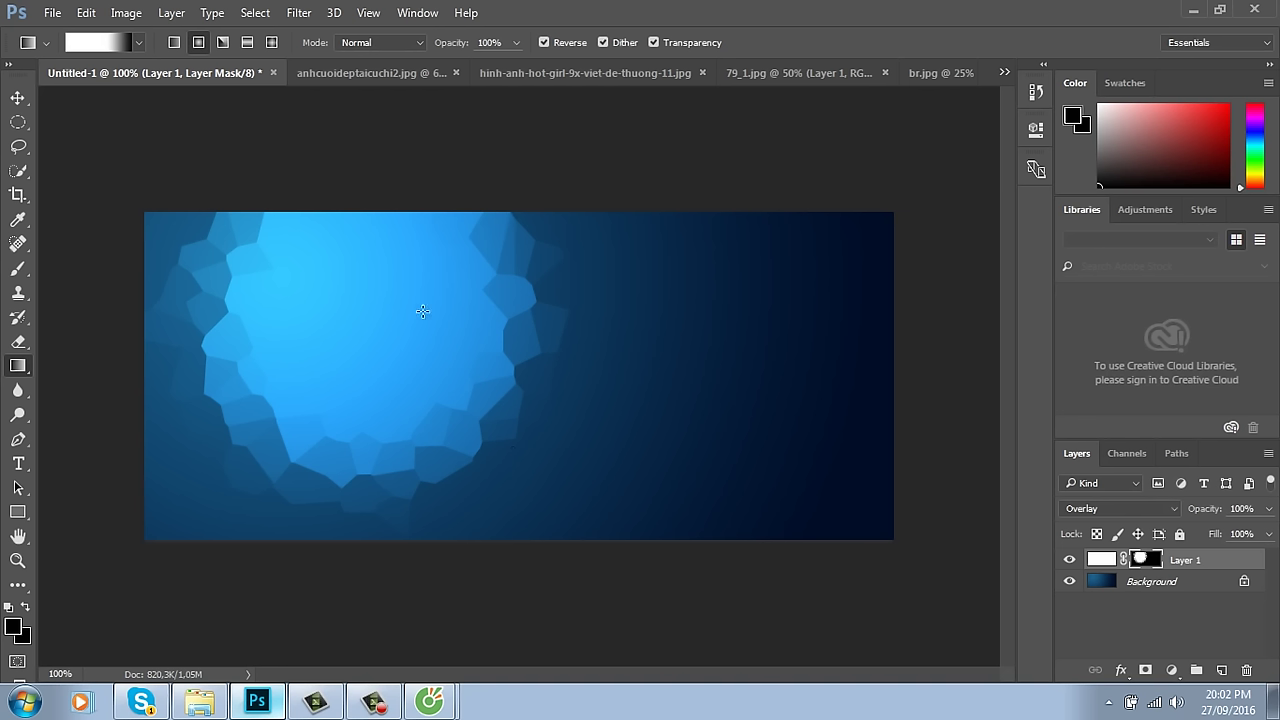
Step: Delete the crystallized circle layer from the banner
key(v)
right_click(529, 278)
click(560, 287)
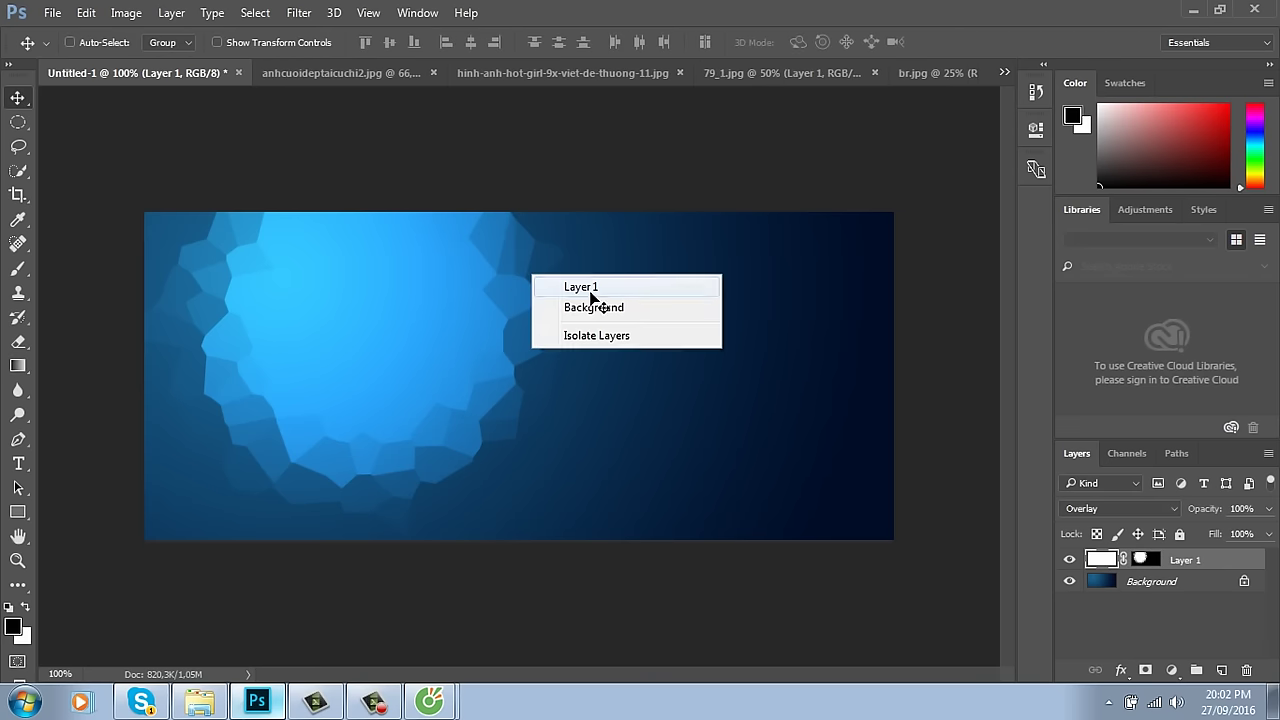
key(Delete)
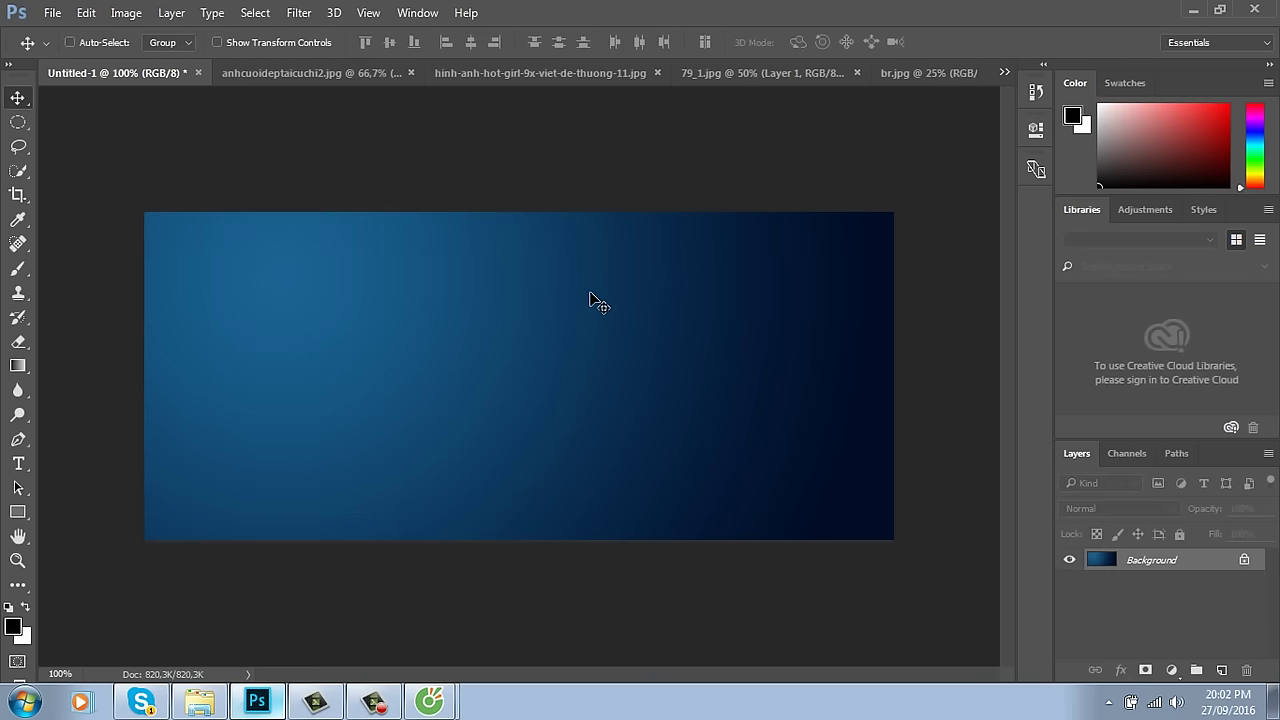
Step: Draw a reversed Black, White radial gradient on a new layer, from near the banner's left edge to just past its right edge
click(1221, 670)
key(g)
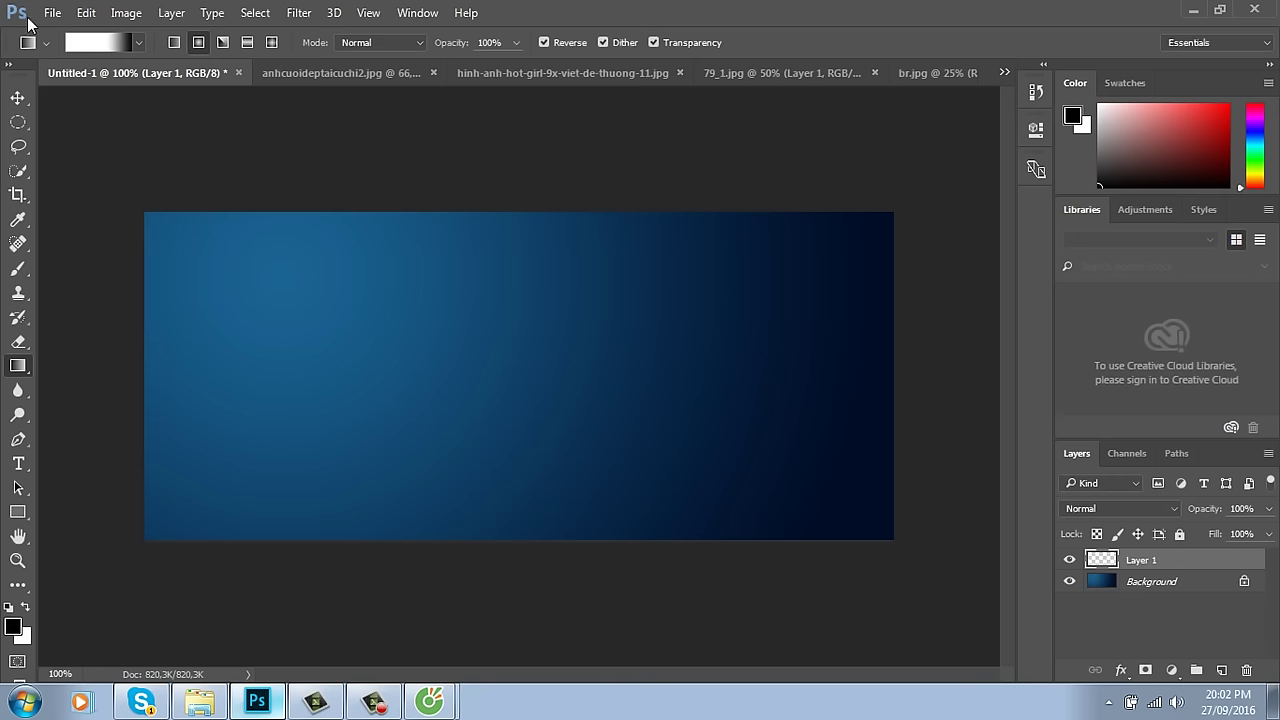
click(114, 44)
click(932, 142)
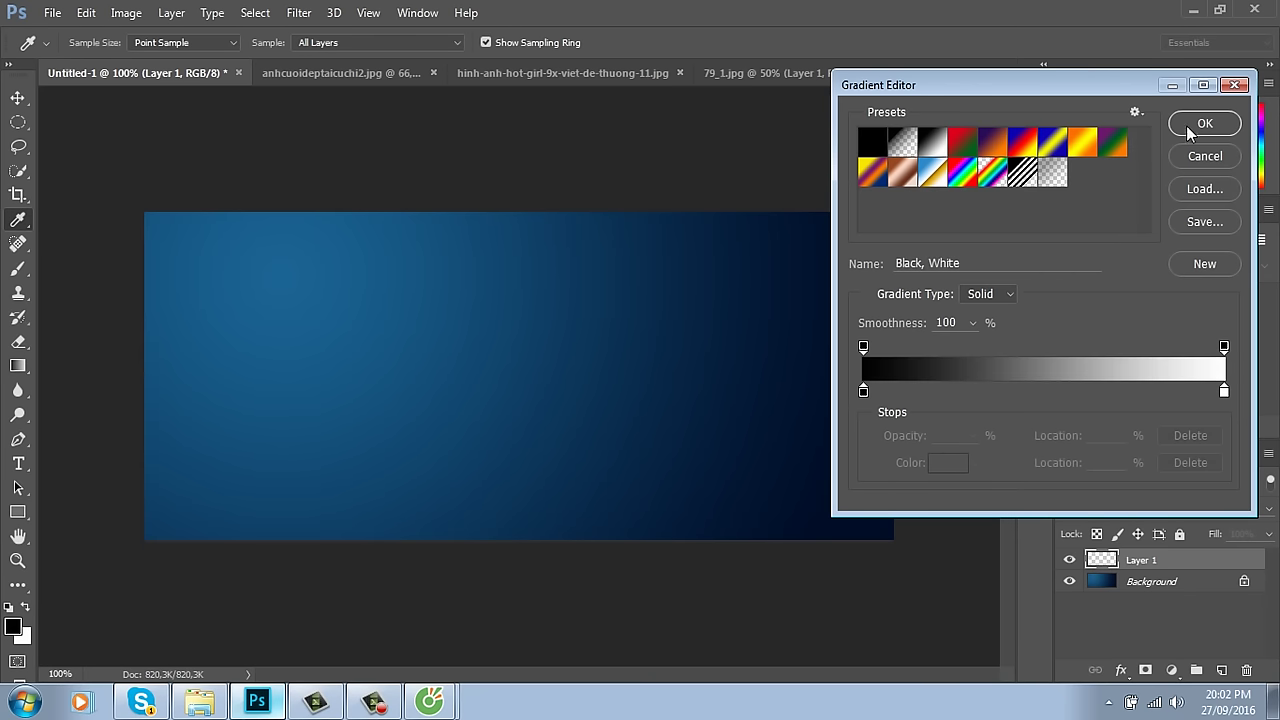
click(1205, 123)
drag(199, 377, 936, 380)
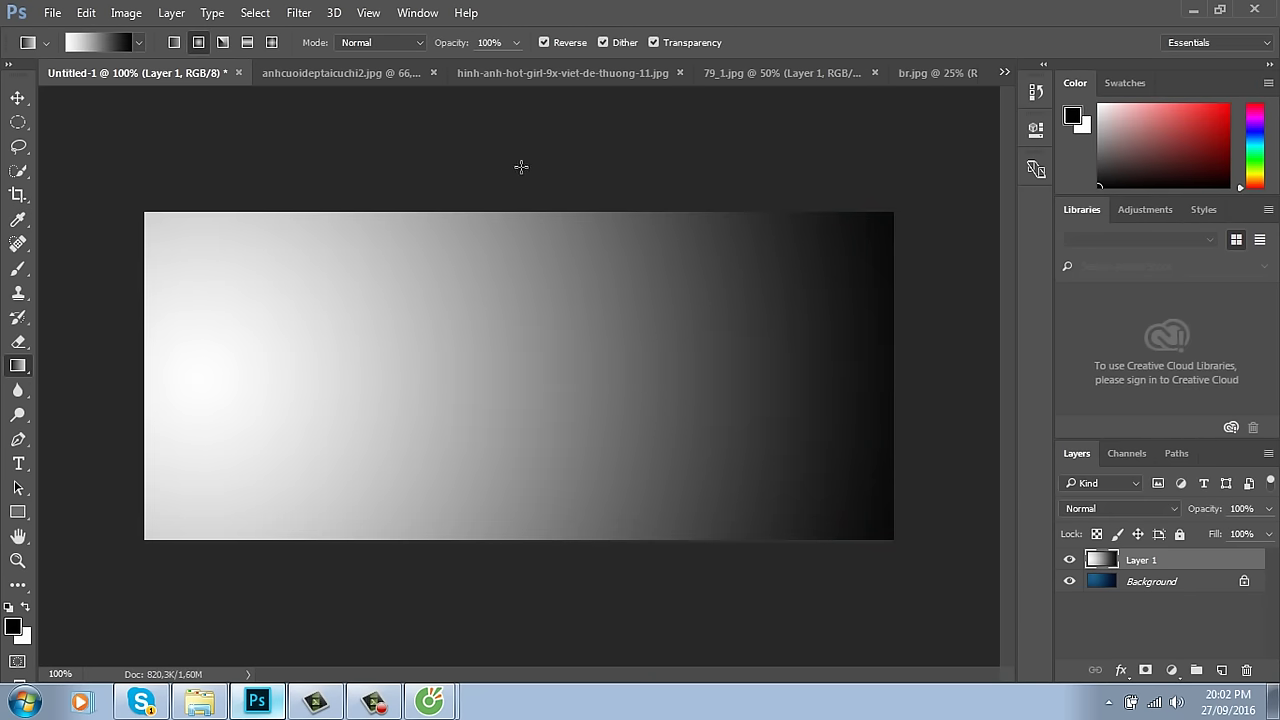
Step: Apply the Crystallize filter to the black-and-white gradient layer with a cell size of 50
click(298, 13)
mouse_move(330, 291)
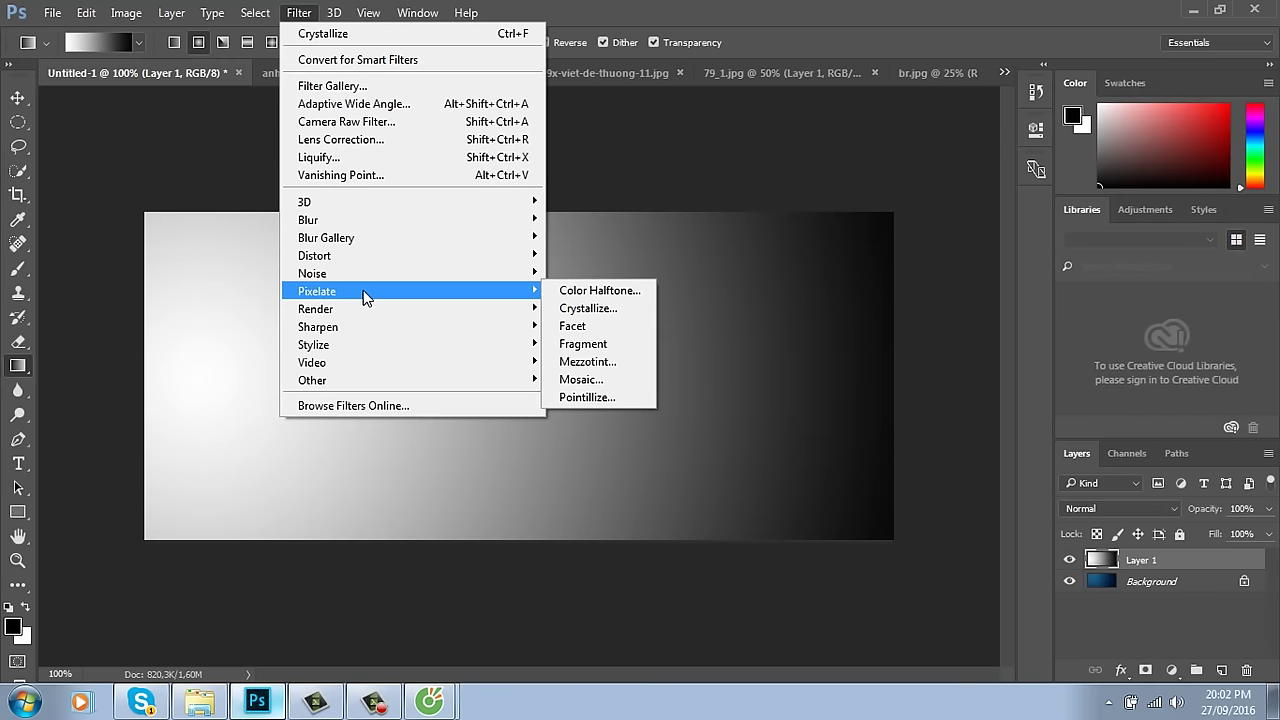
click(630, 306)
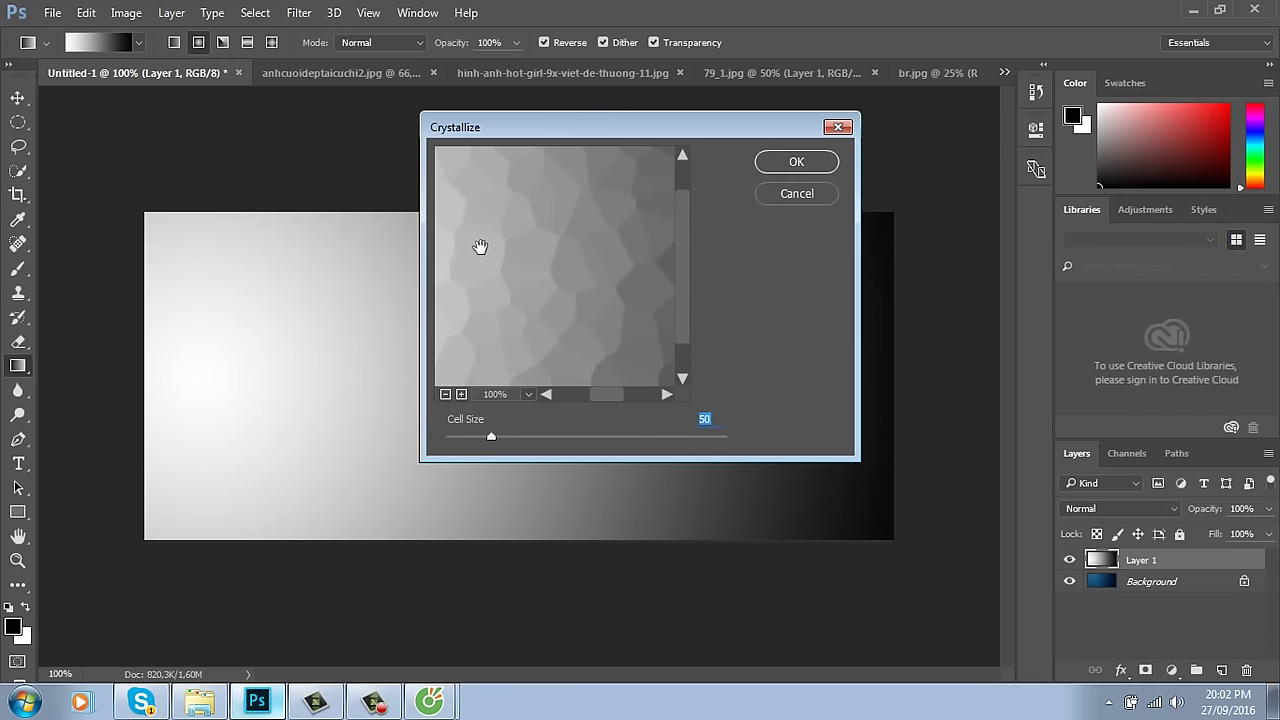
mouse_move(480, 246)
mouse_down()
mouse_move(597, 294)
mouse_move(606, 268)
mouse_up()
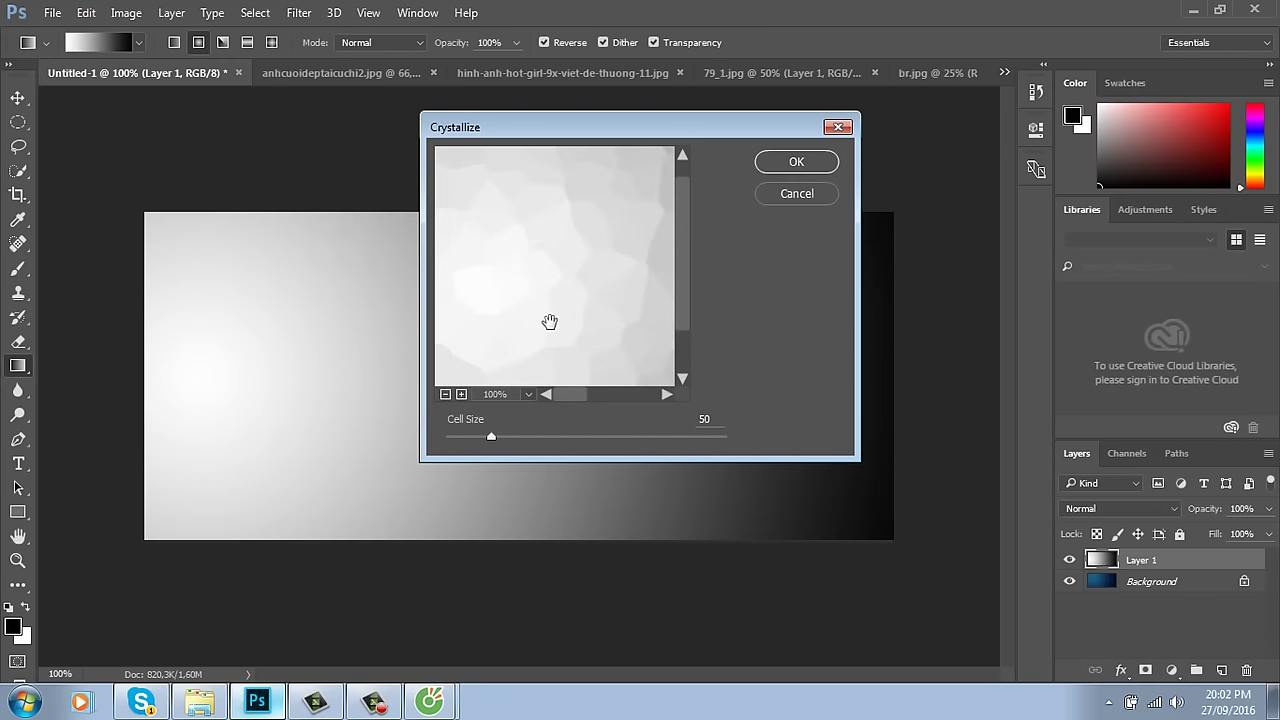
click(811, 164)
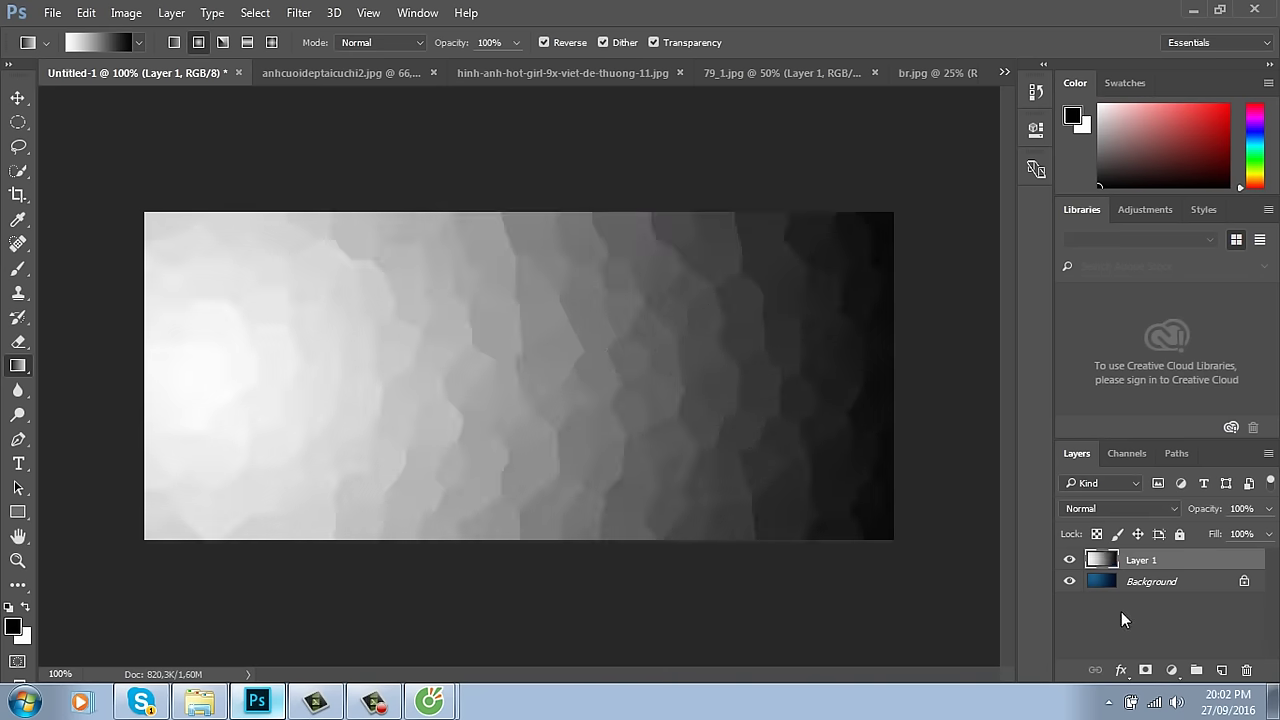
Step: Draw a radial Spectrum gradient across a new top layer and blend it over the crystallized layer with Soft Light
click(1222, 669)
click(126, 43)
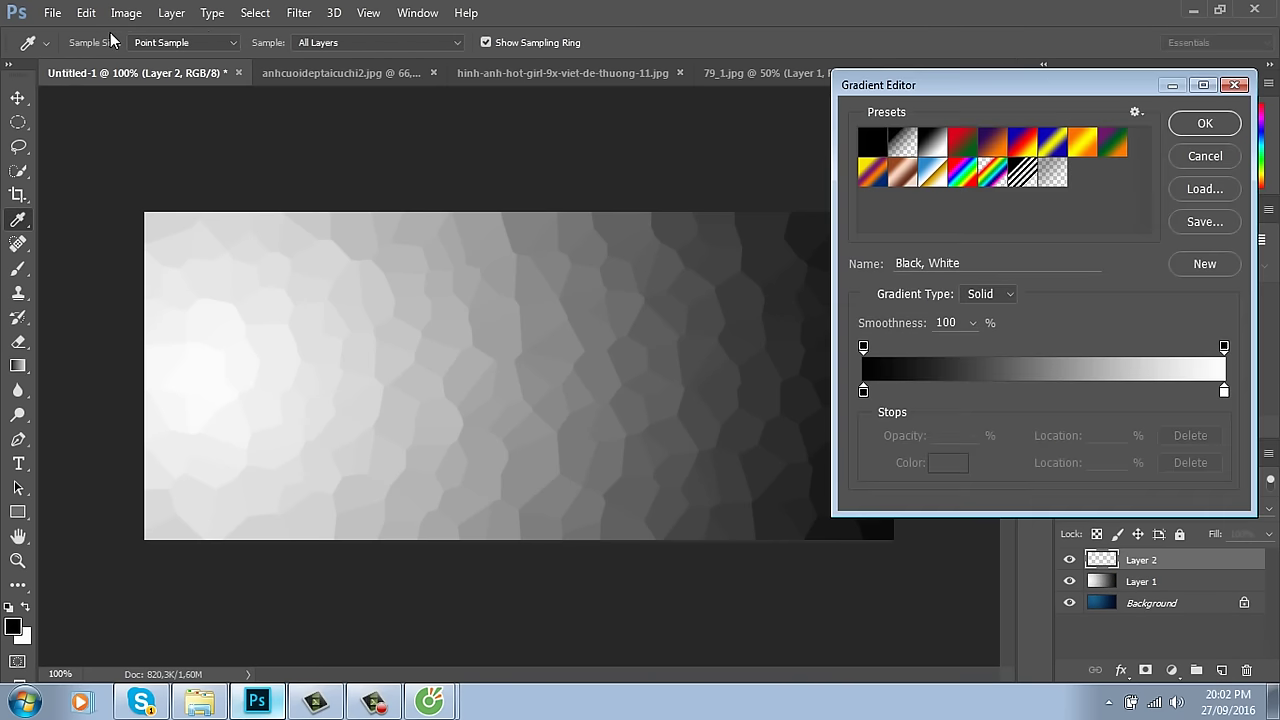
click(962, 176)
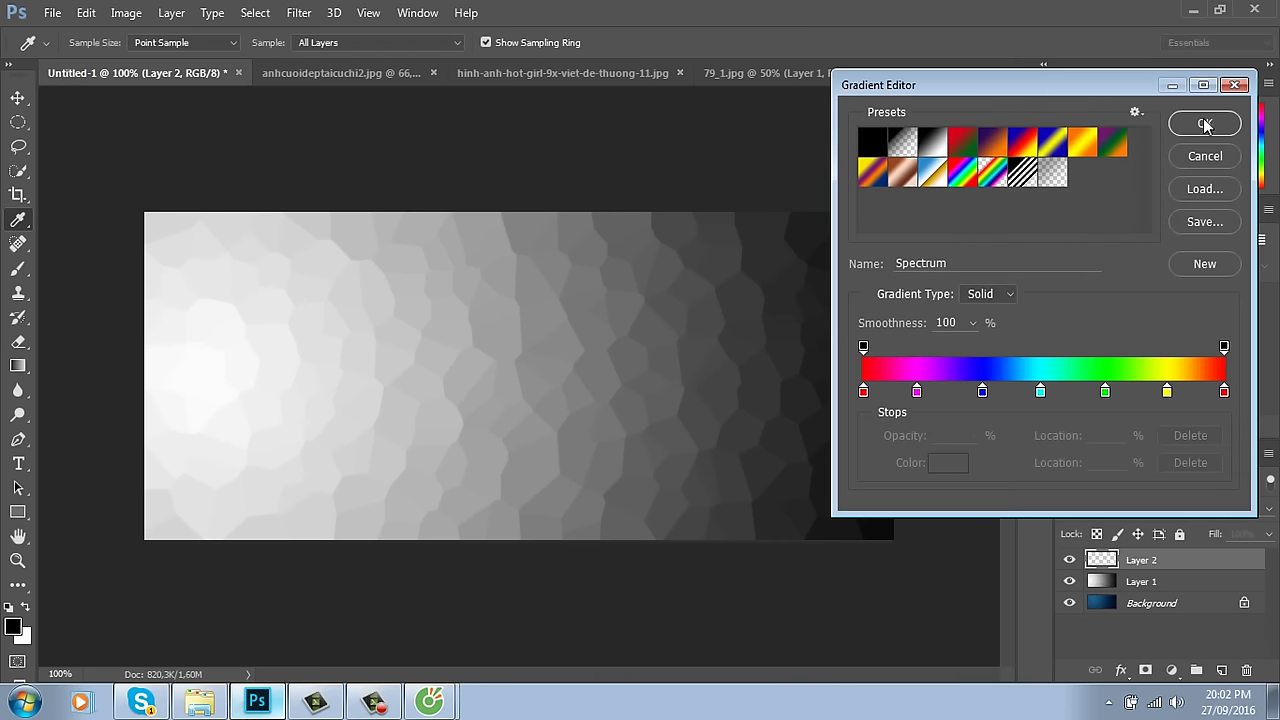
click(1205, 123)
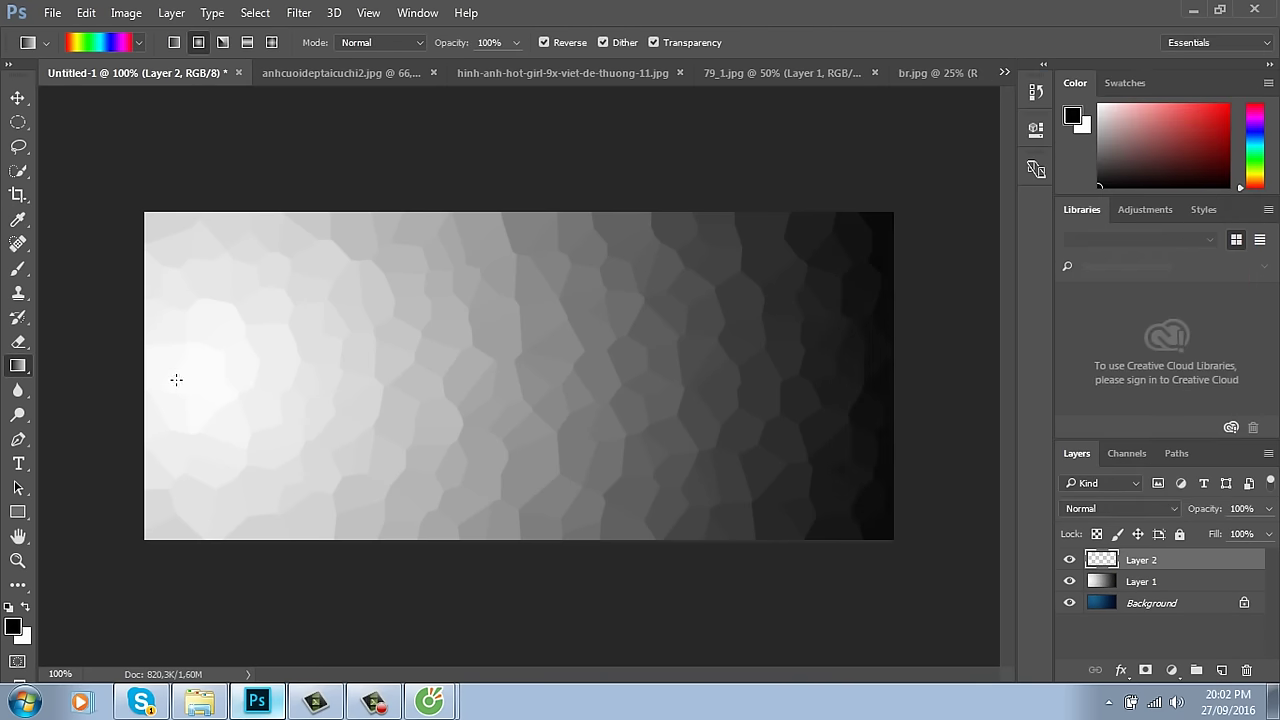
drag(176, 380, 880, 381)
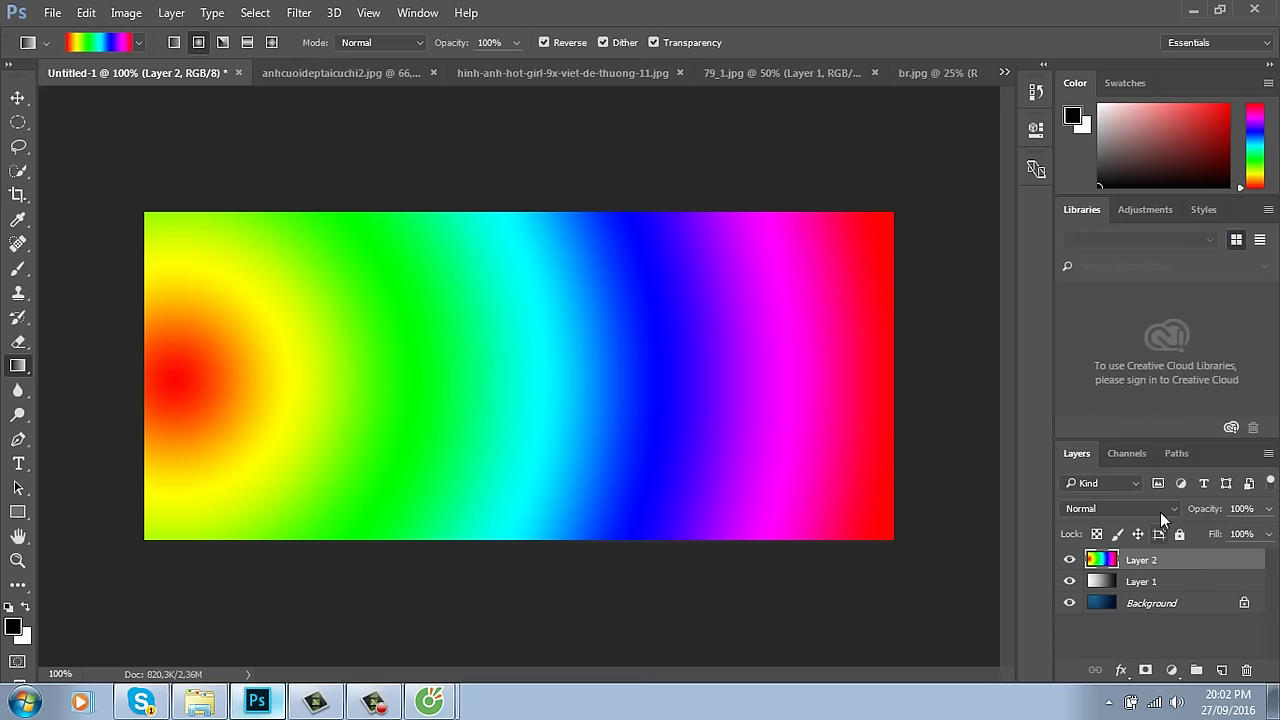
click(1160, 512)
click(1089, 326)
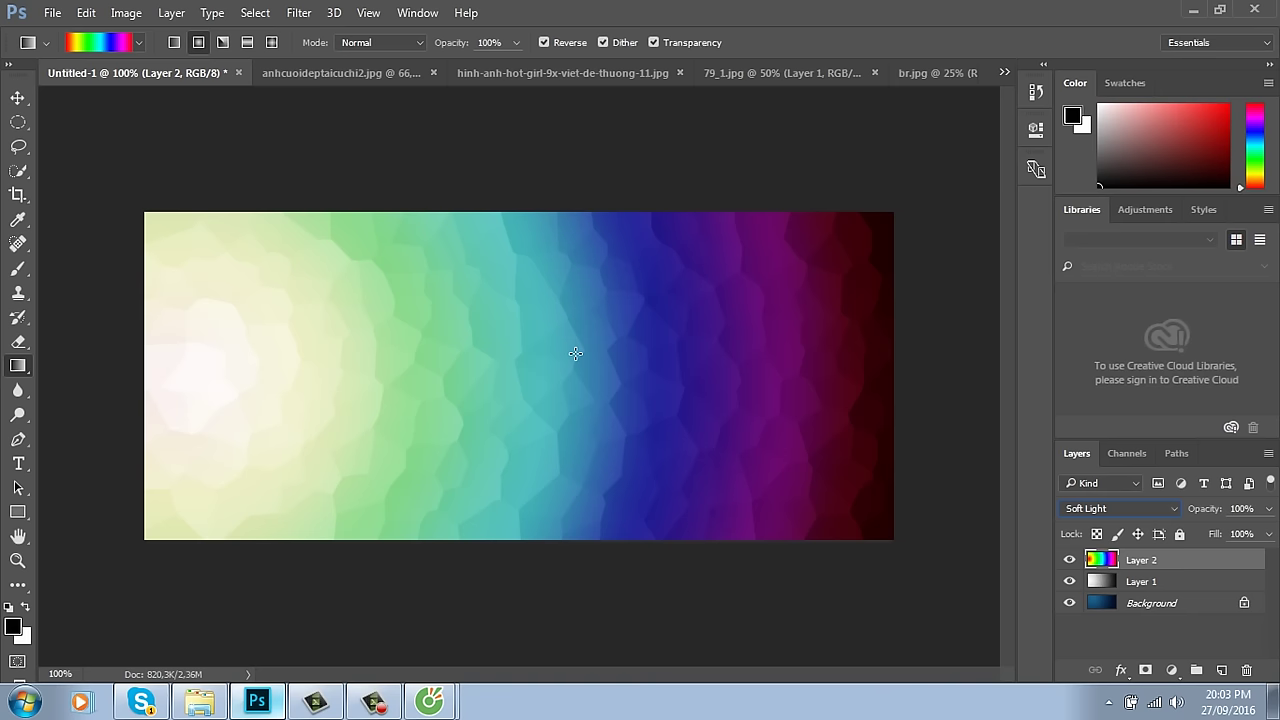
Step: Delete the Spectrum gradient layer and the crystallized gradient layer, leaving only the blue background
click(18, 97)
drag(621, 387, 631, 490)
key(Delete)
right_click(638, 337)
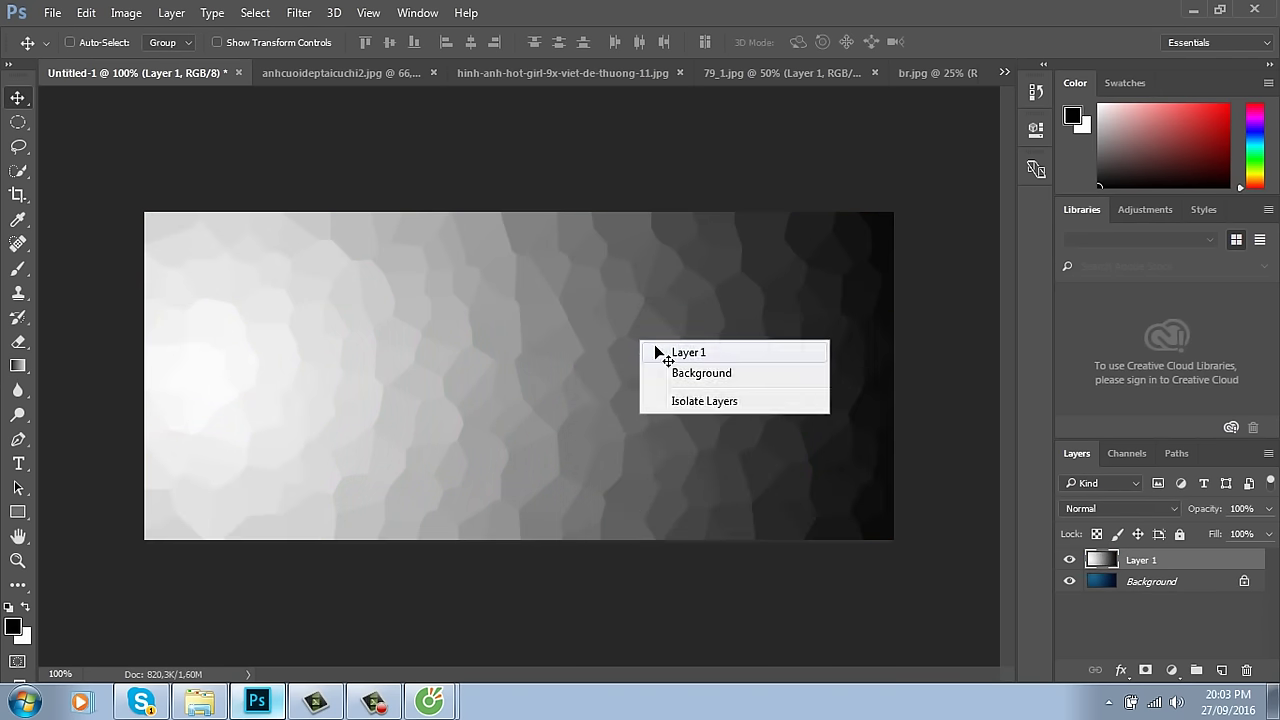
click(692, 400)
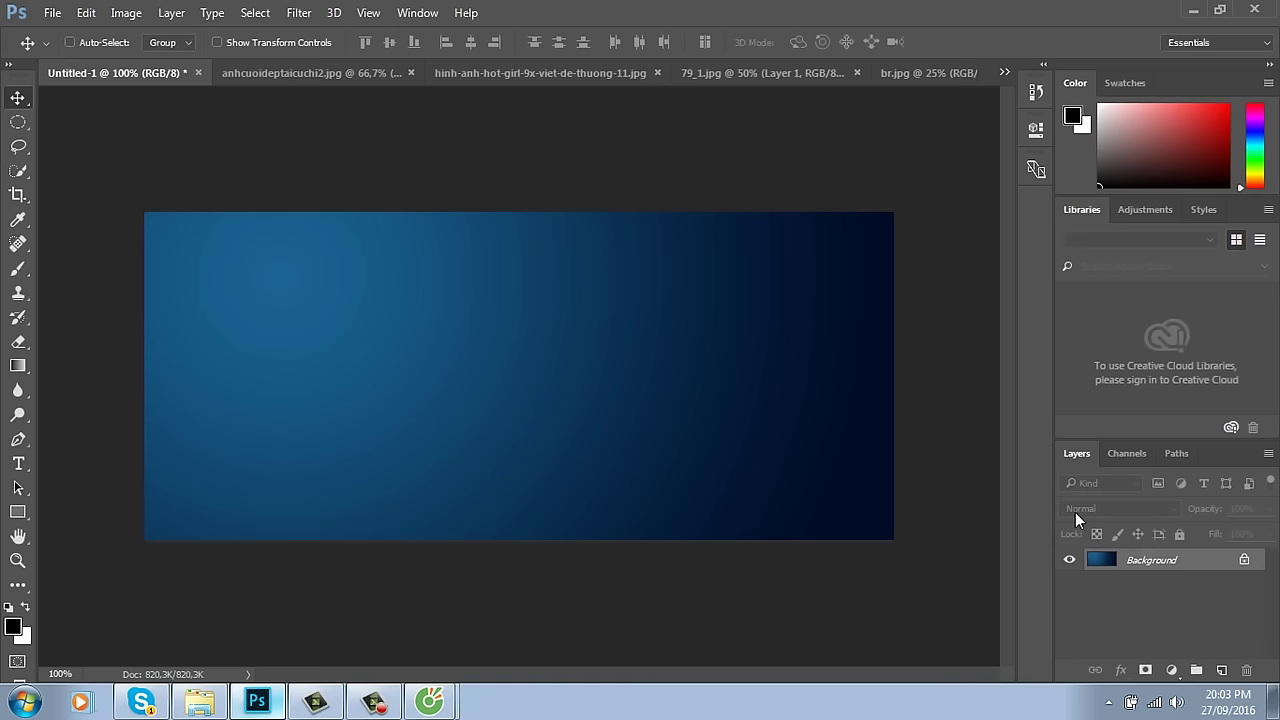
Step: Try a new layer filled with black over the background, and delete it
click(1222, 670)
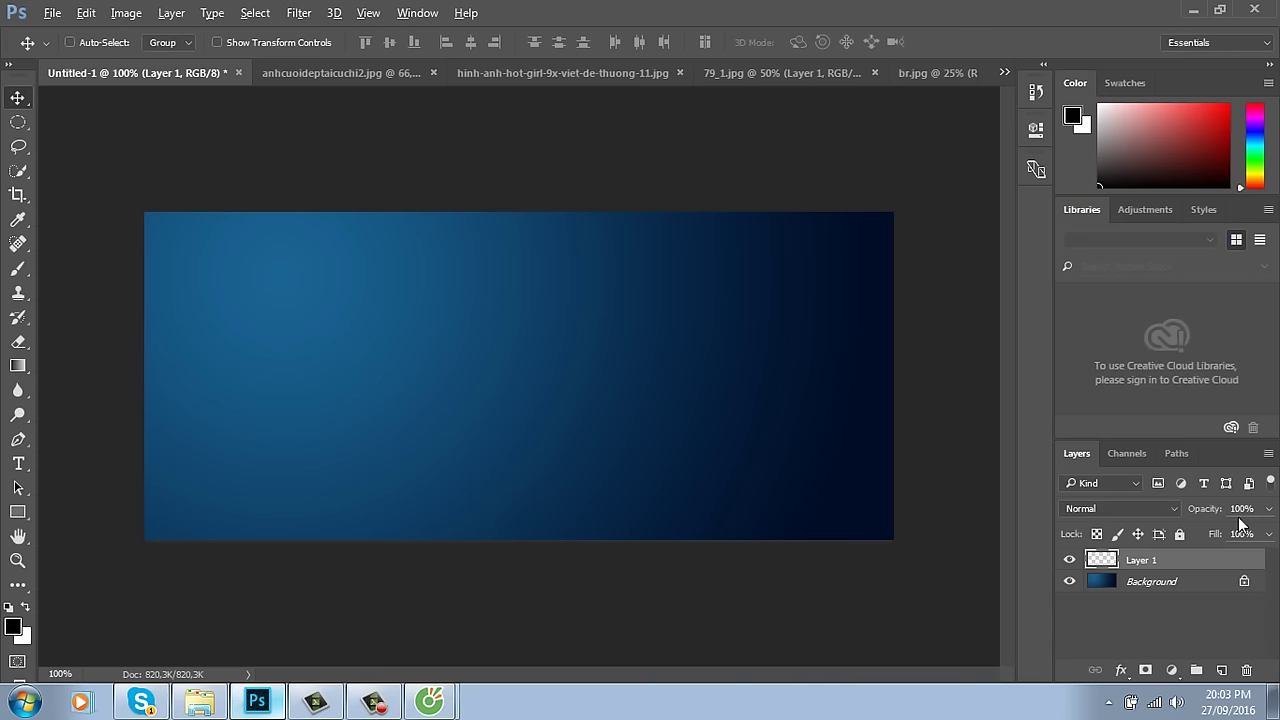
key(alt+BackSpace)
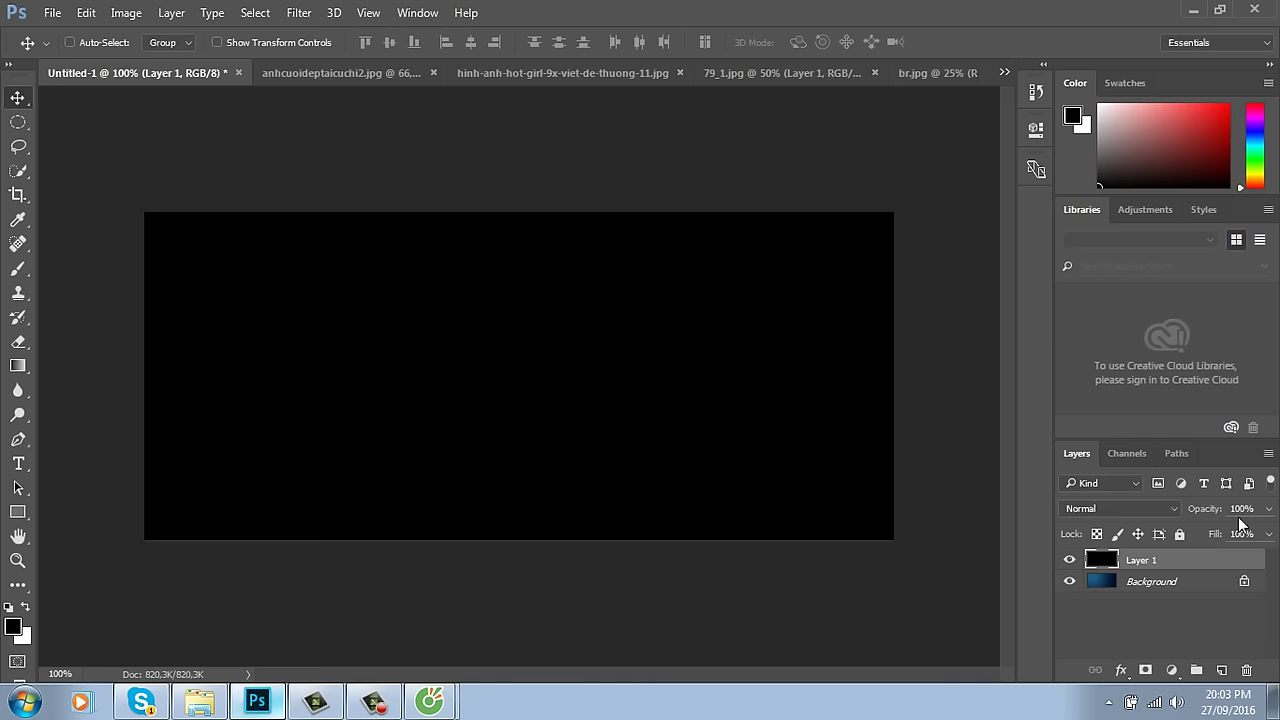
key(Delete)
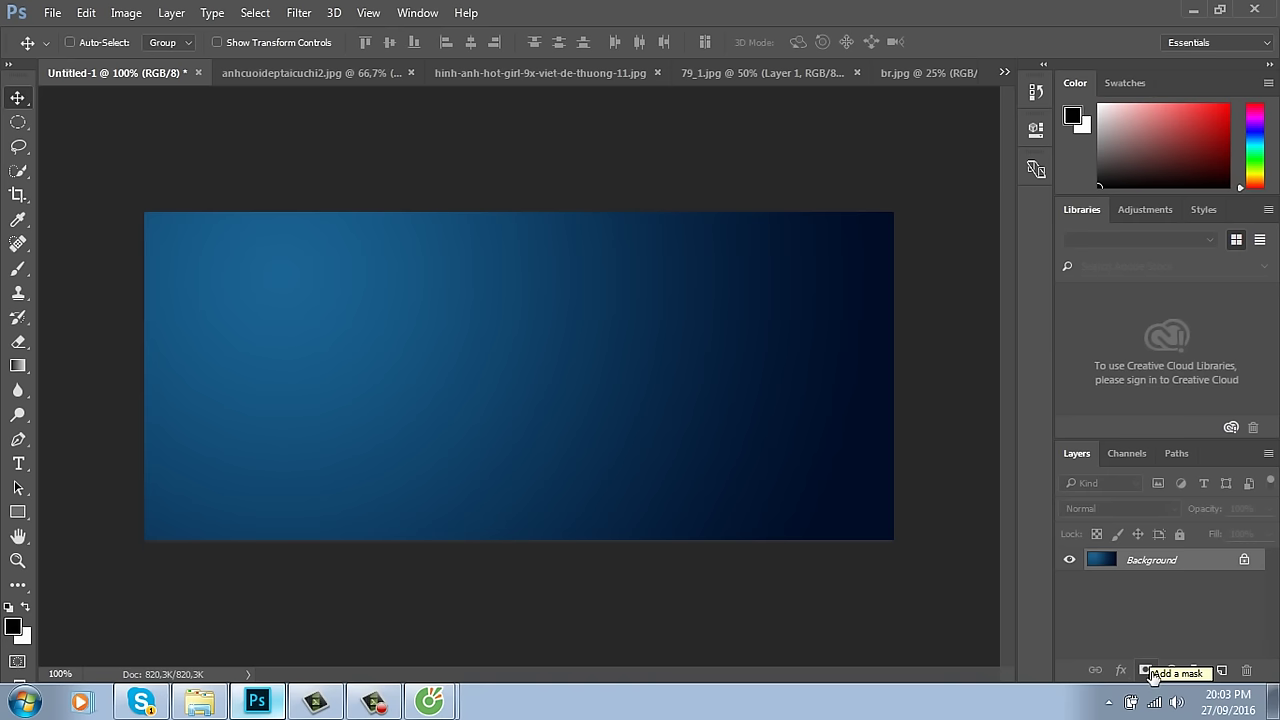
Step: Copy the portrait photo with the pink roses onto the blue banner and scale it to about 51% so it spans the banner
click(600, 74)
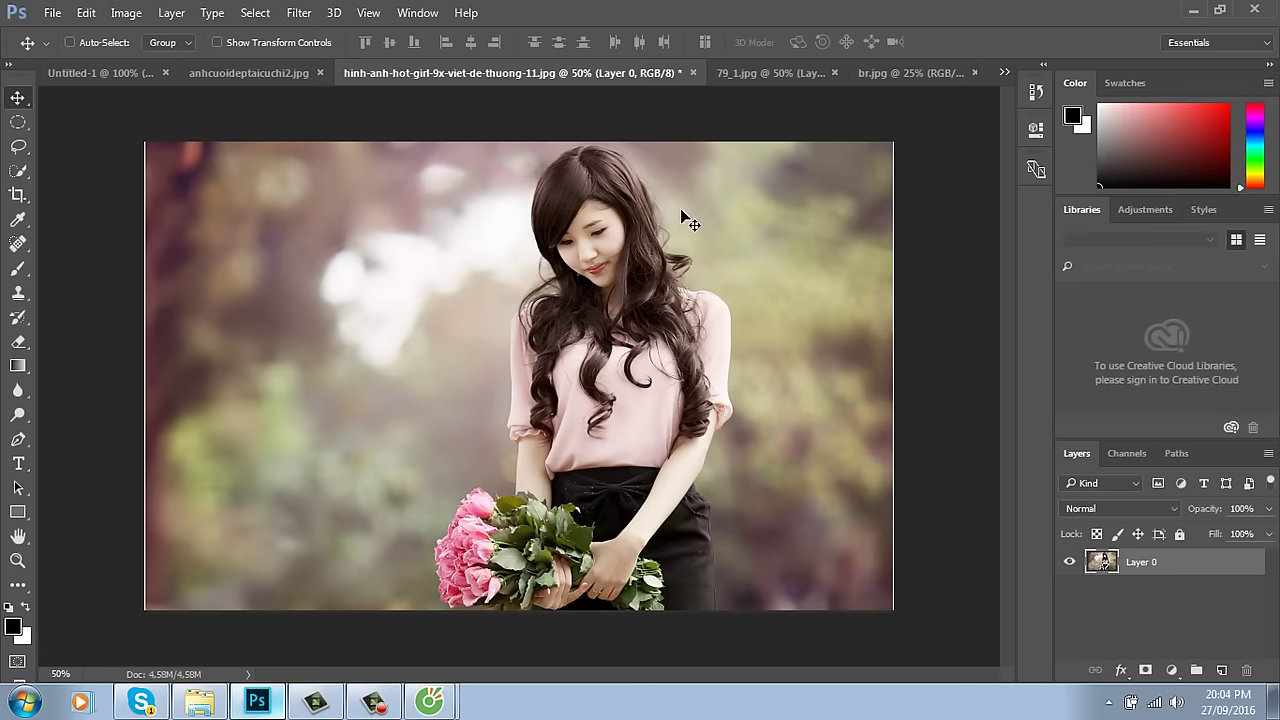
mouse_move(650, 282)
mouse_down()
mouse_move(230, 100)
mouse_move(129, 80)
mouse_move(668, 397)
mouse_move(690, 360)
mouse_move(675, 285)
mouse_up()
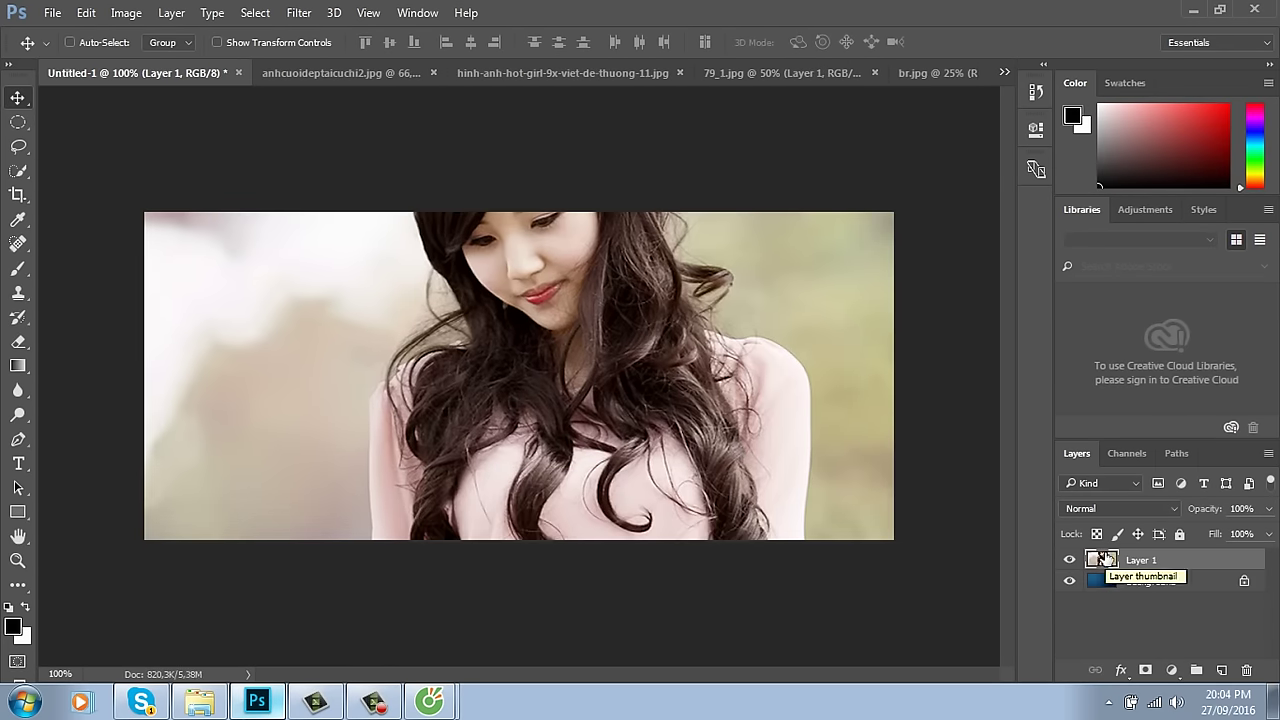
key(ctrl+t)
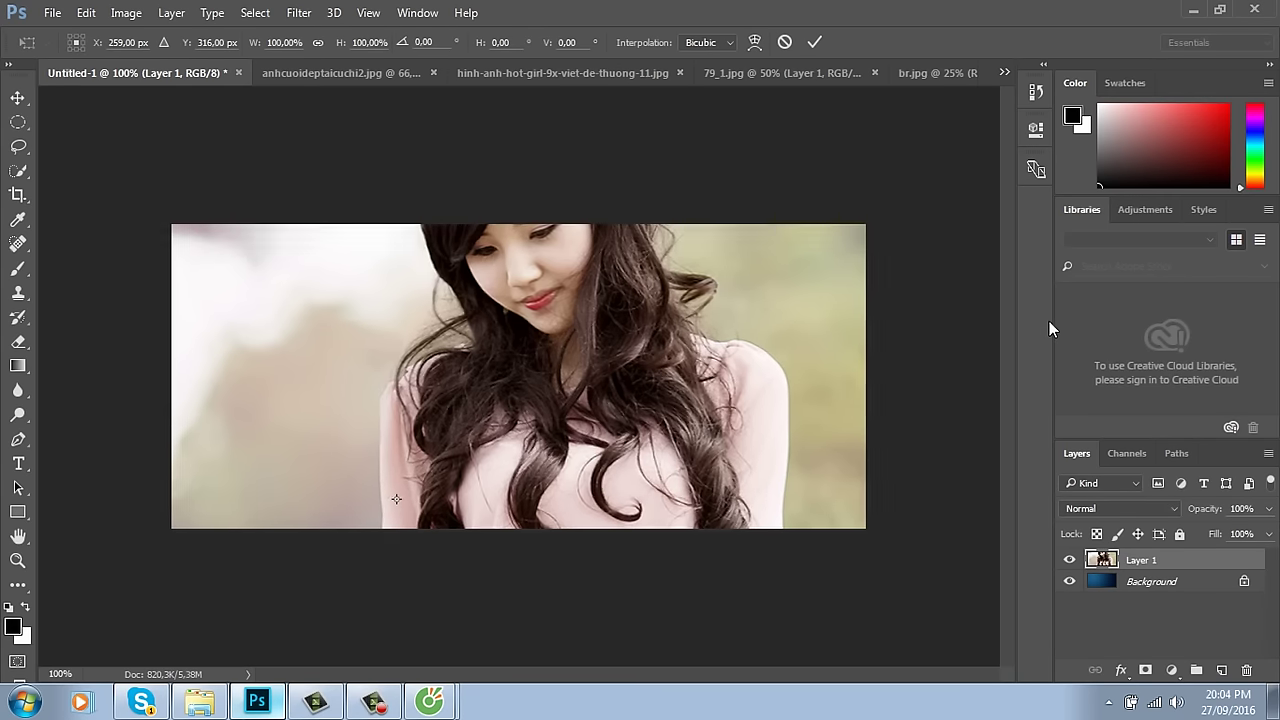
key(ctrl+minus)
key(ctrl+minus)
drag(829, 209, 556, 350)
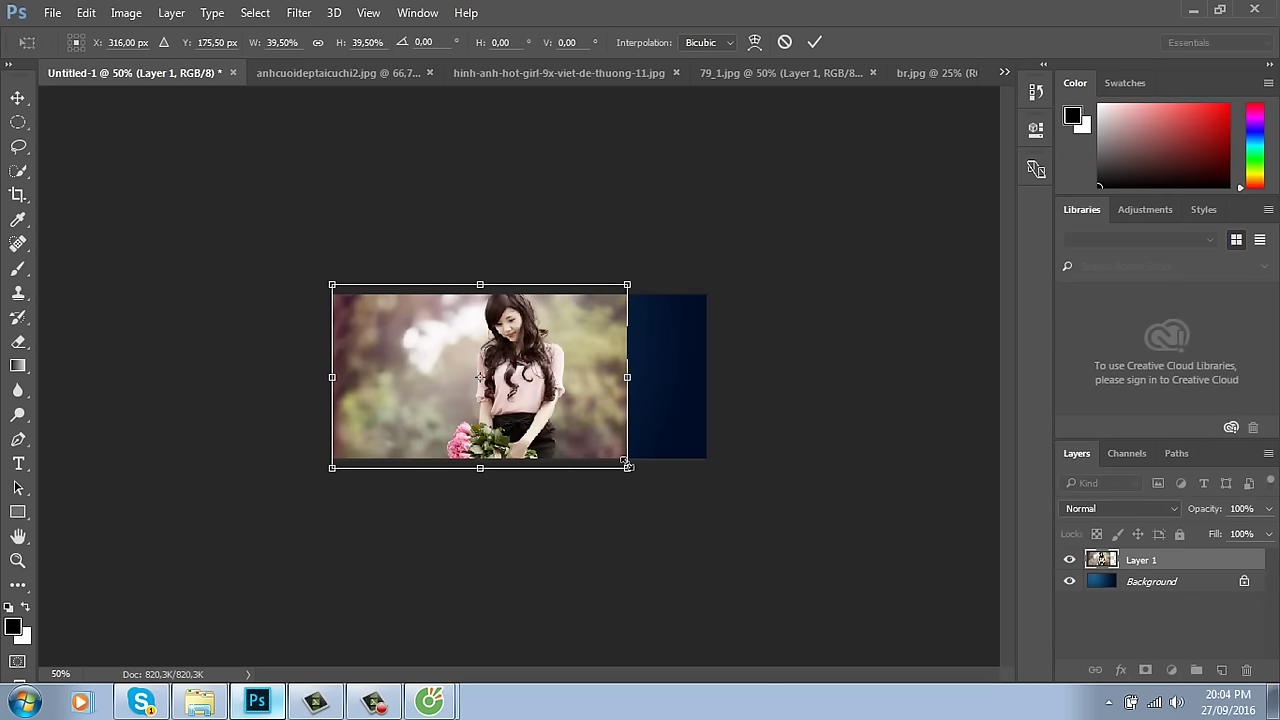
drag(627, 466, 714, 523)
drag(690, 418, 686, 409)
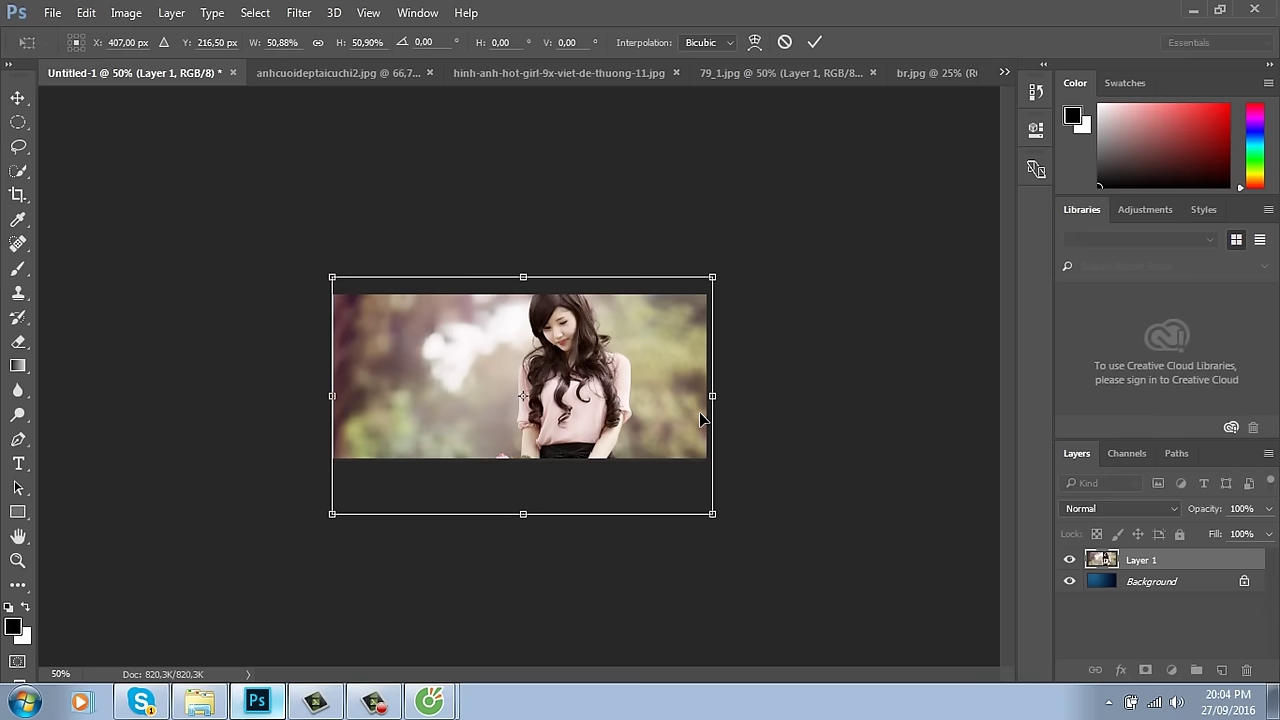
key(Return)
key(ctrl+plus)
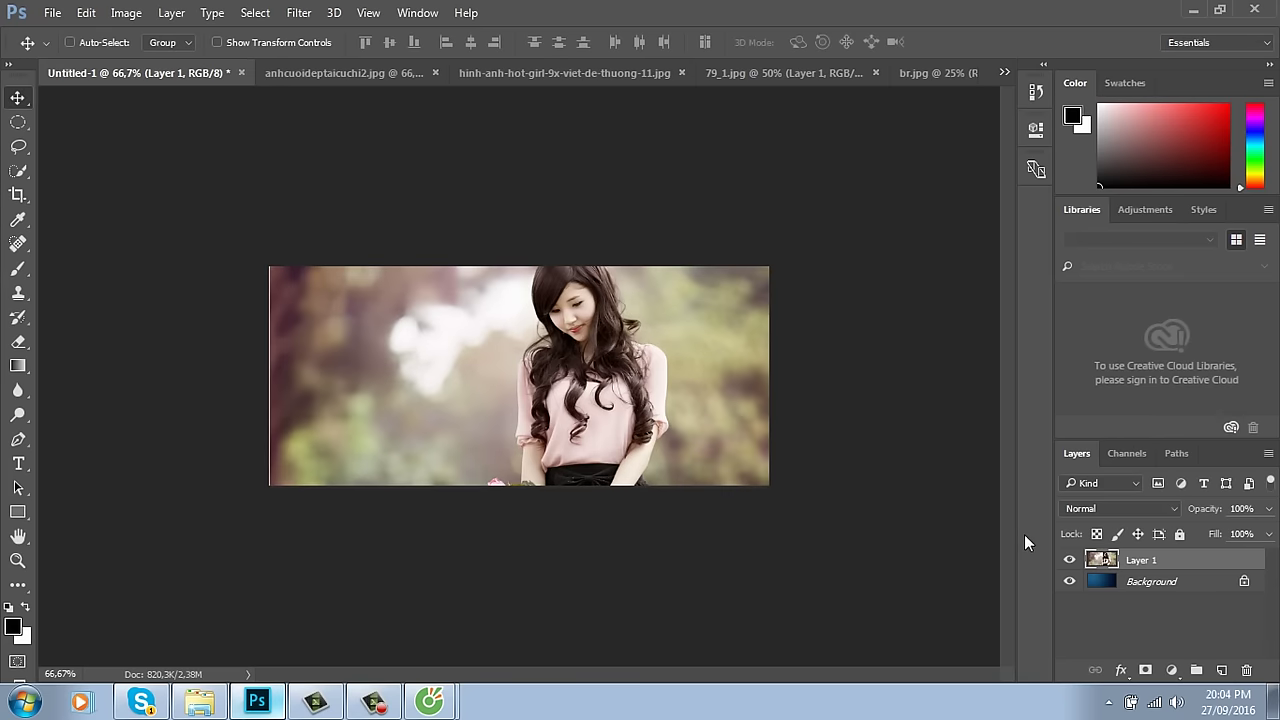
Step: Add a layer mask to the portrait layer and choose the Black, White preset for the gradient
click(1145, 670)
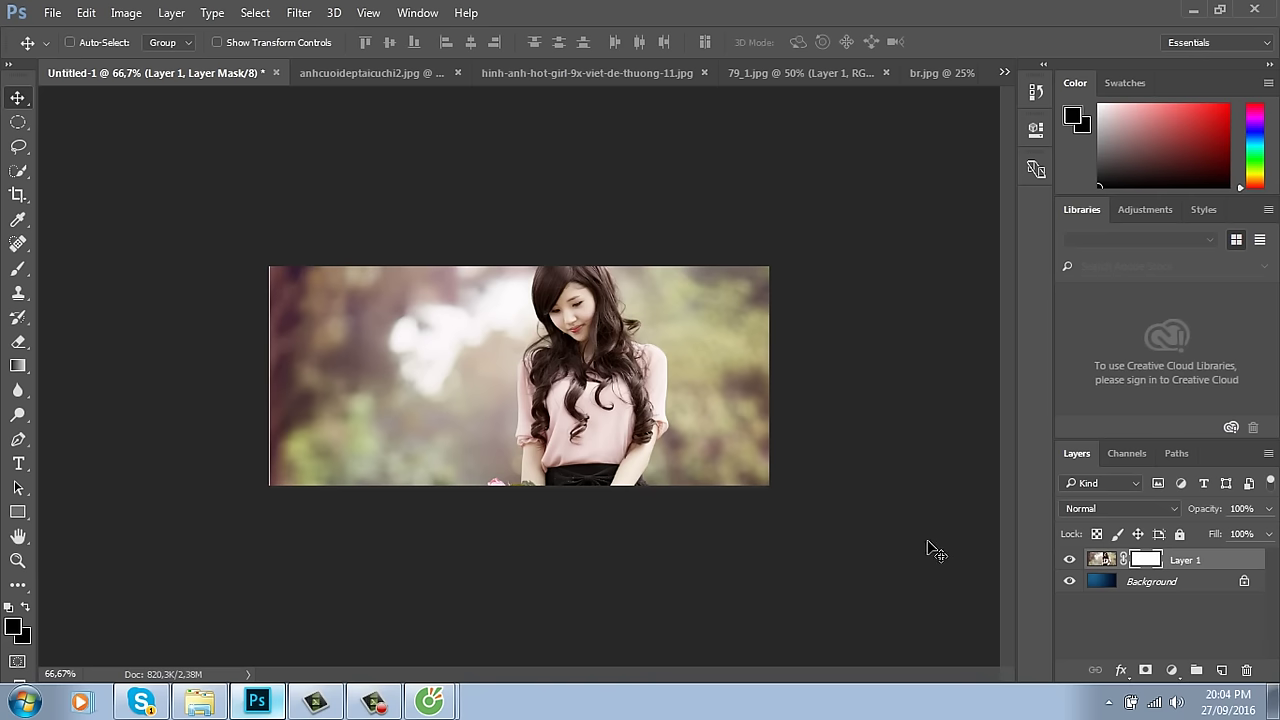
key(g)
click(100, 42)
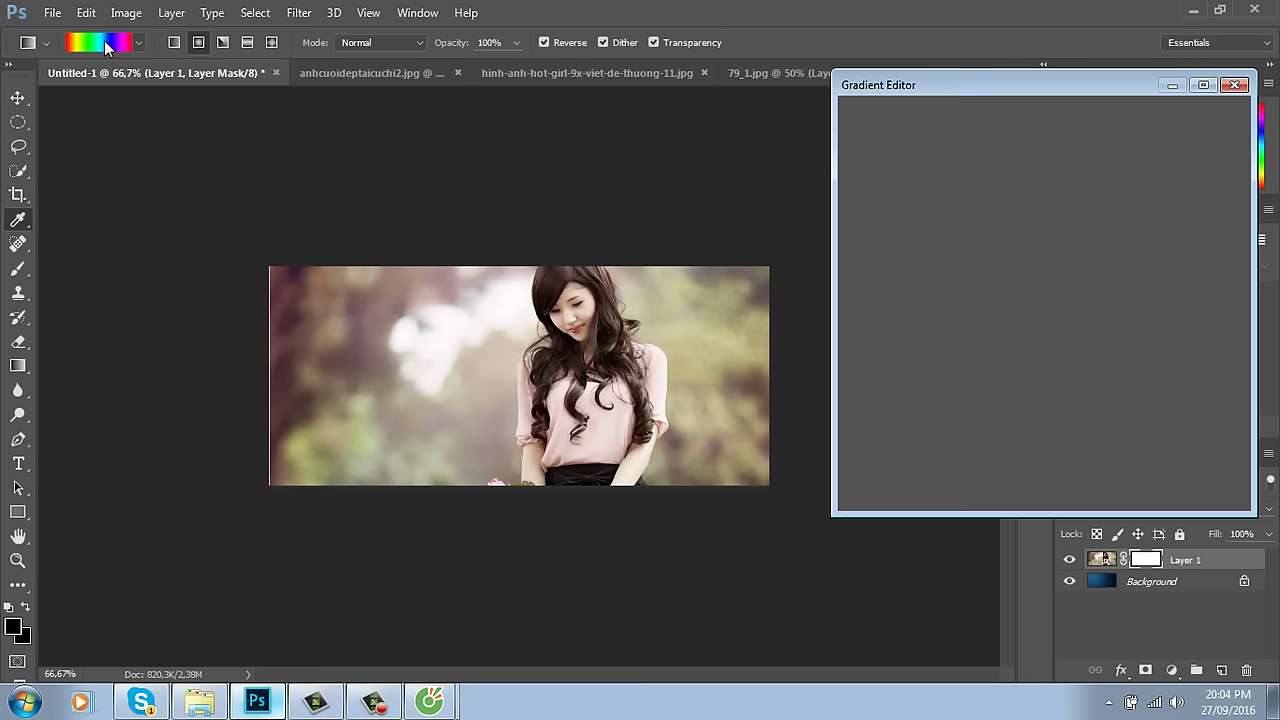
click(934, 145)
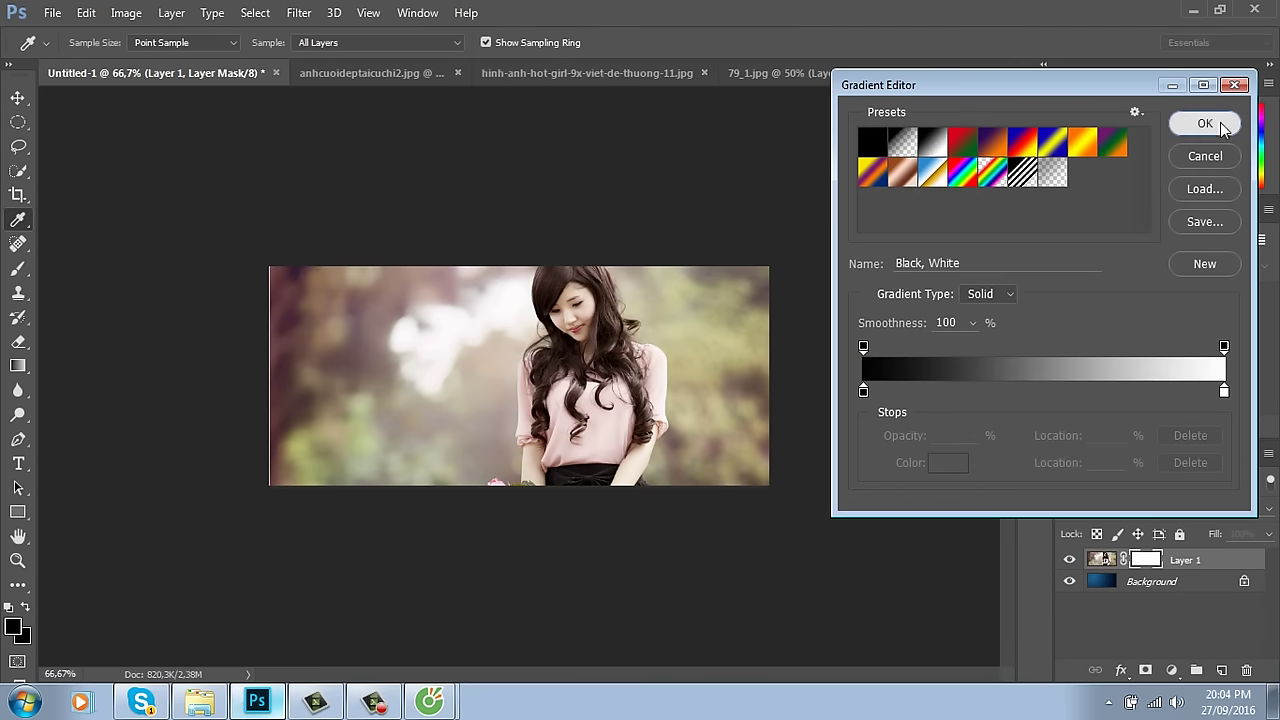
click(1204, 123)
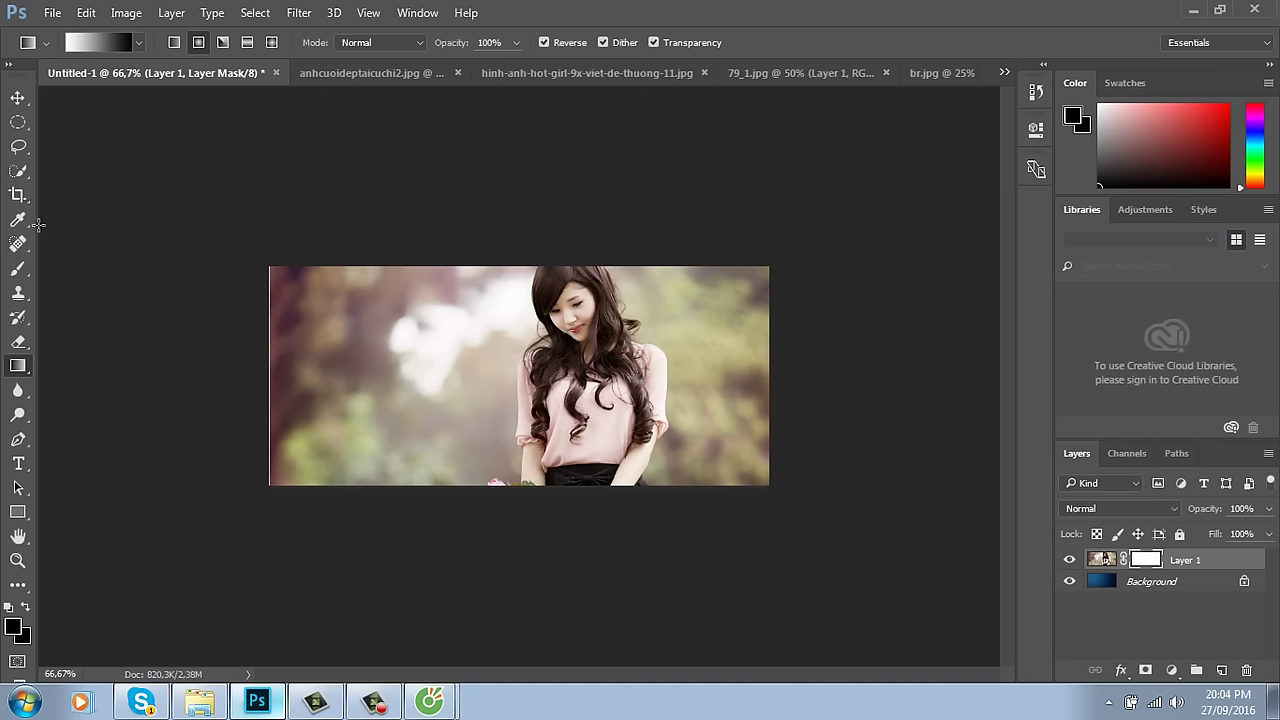
Step: Draw a reversed radial gradient on the portrait's mask from the woman's face to the banner's lower edge, fading the photo into the blue
drag(596, 368, 677, 500)
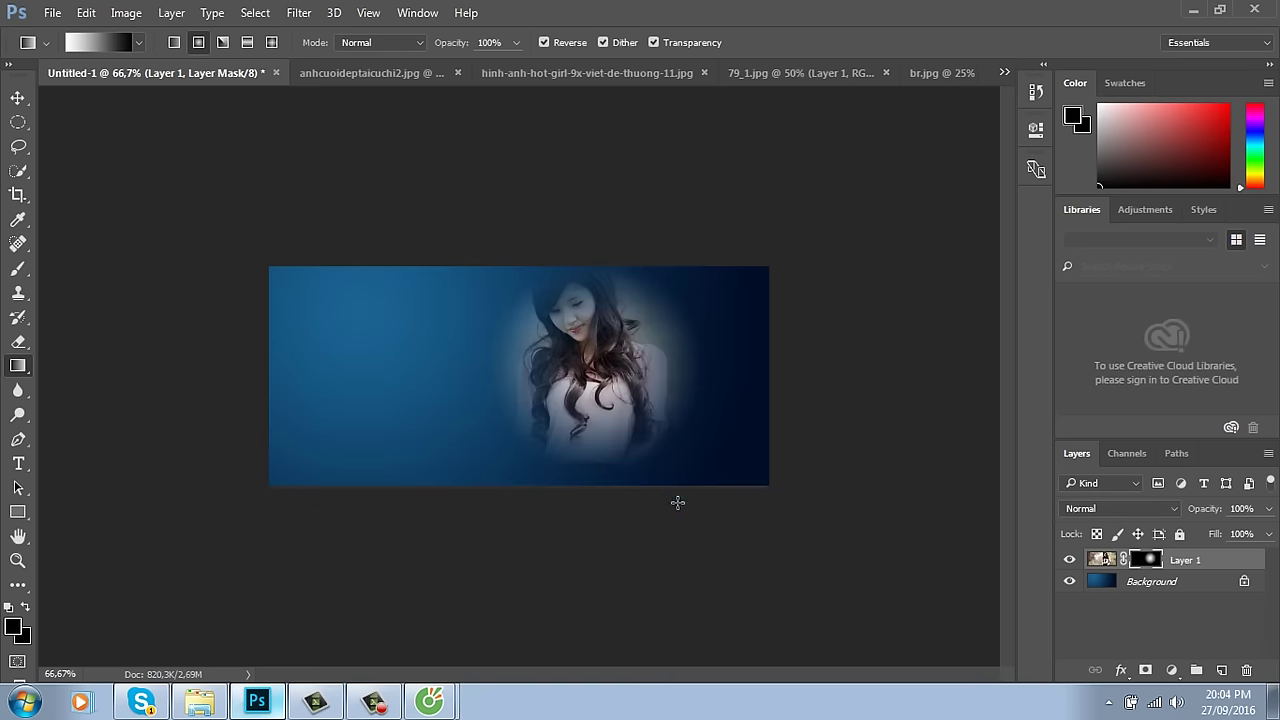
drag(580, 318, 716, 492)
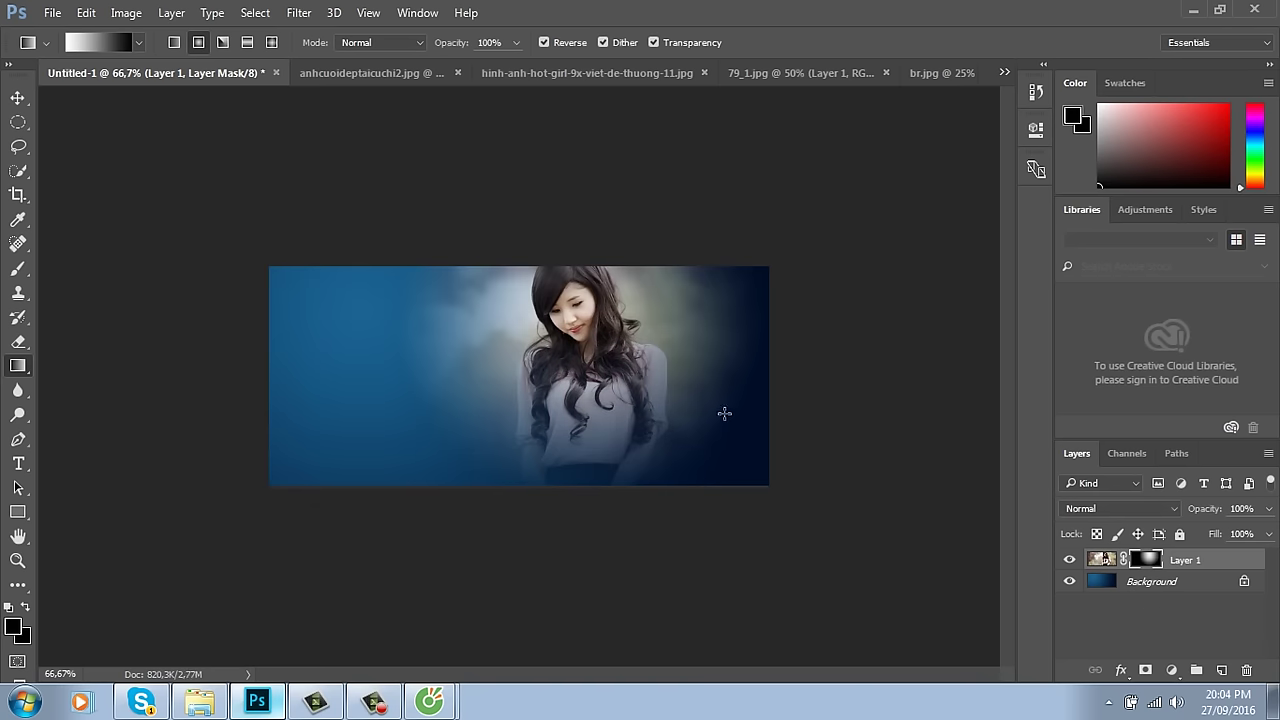
key(ctrl+plus)
key(ctrl+plus)
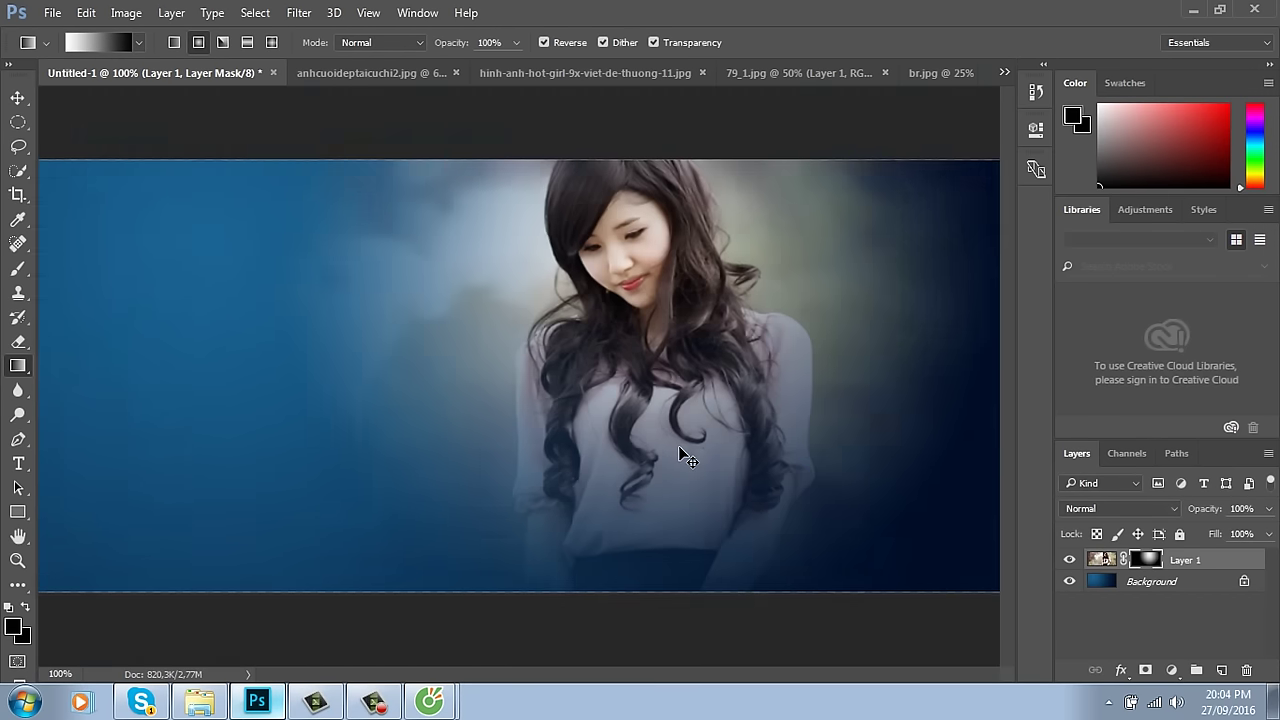
key(ctrl+minus)
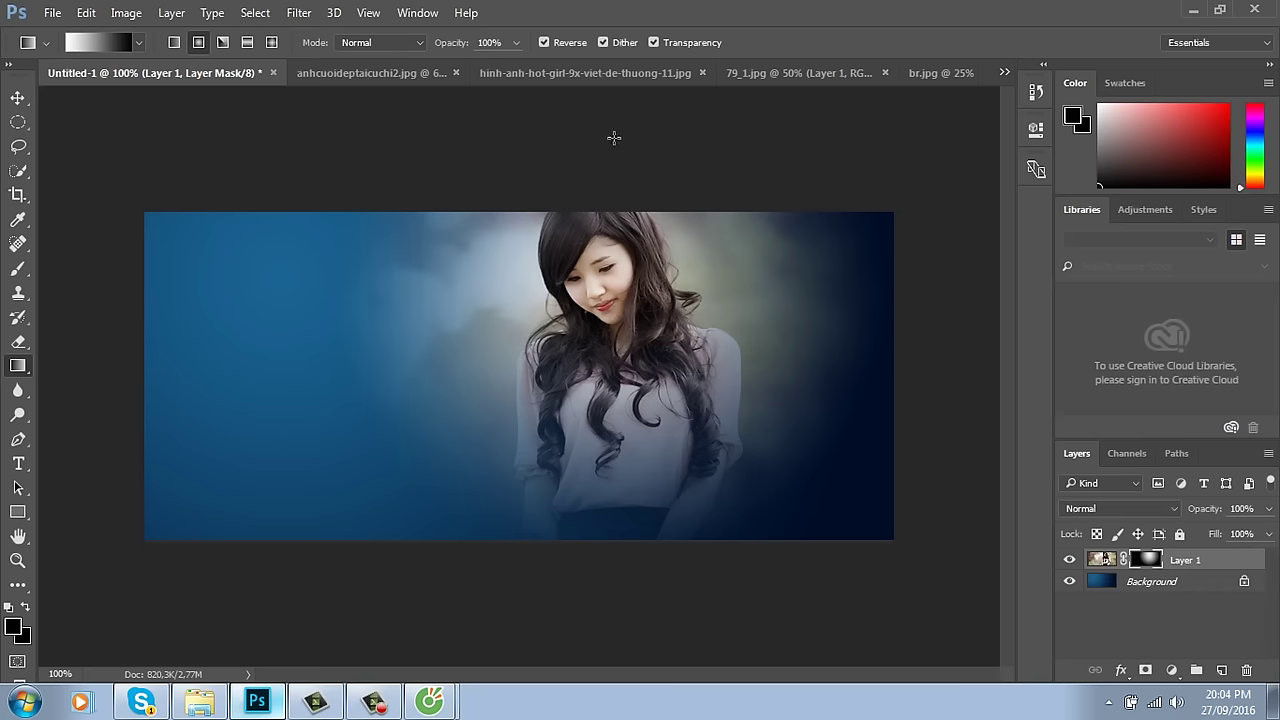
Step: Apply the Color Halftone filter to the portrait's gradient mask with a maximum radius of 8 pixels
click(311, 20)
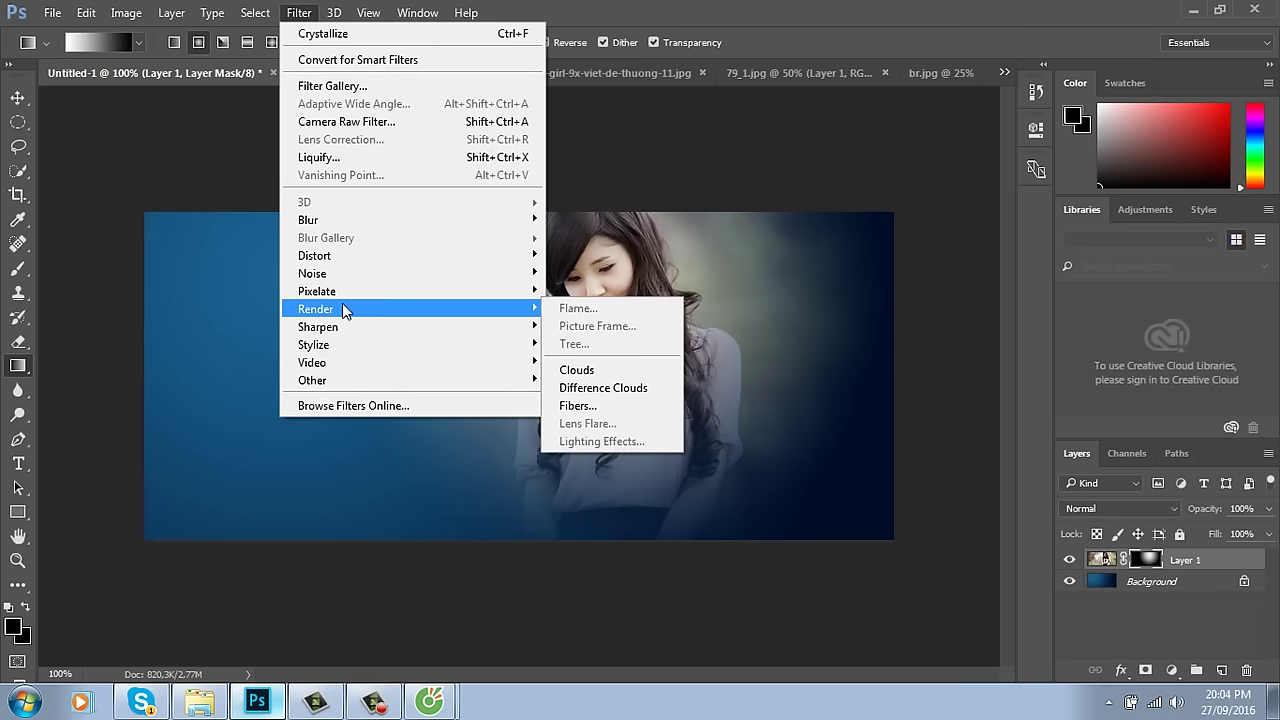
mouse_move(352, 296)
click(598, 290)
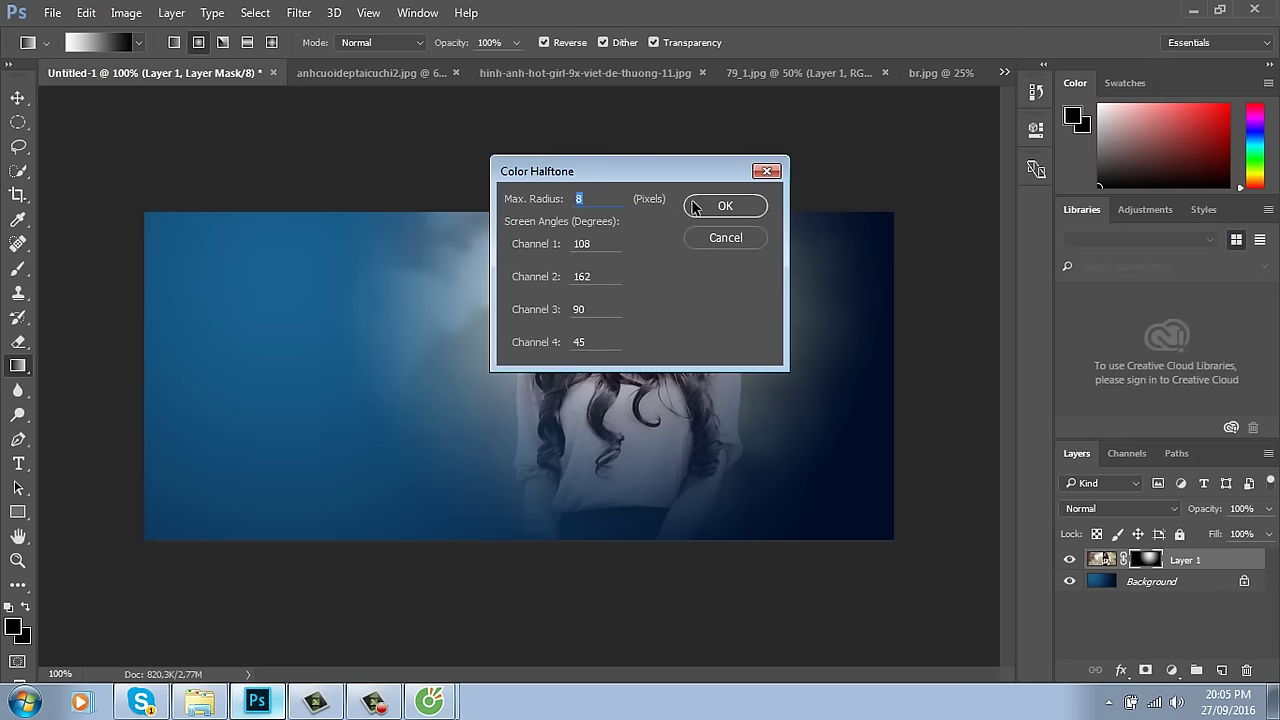
click(723, 205)
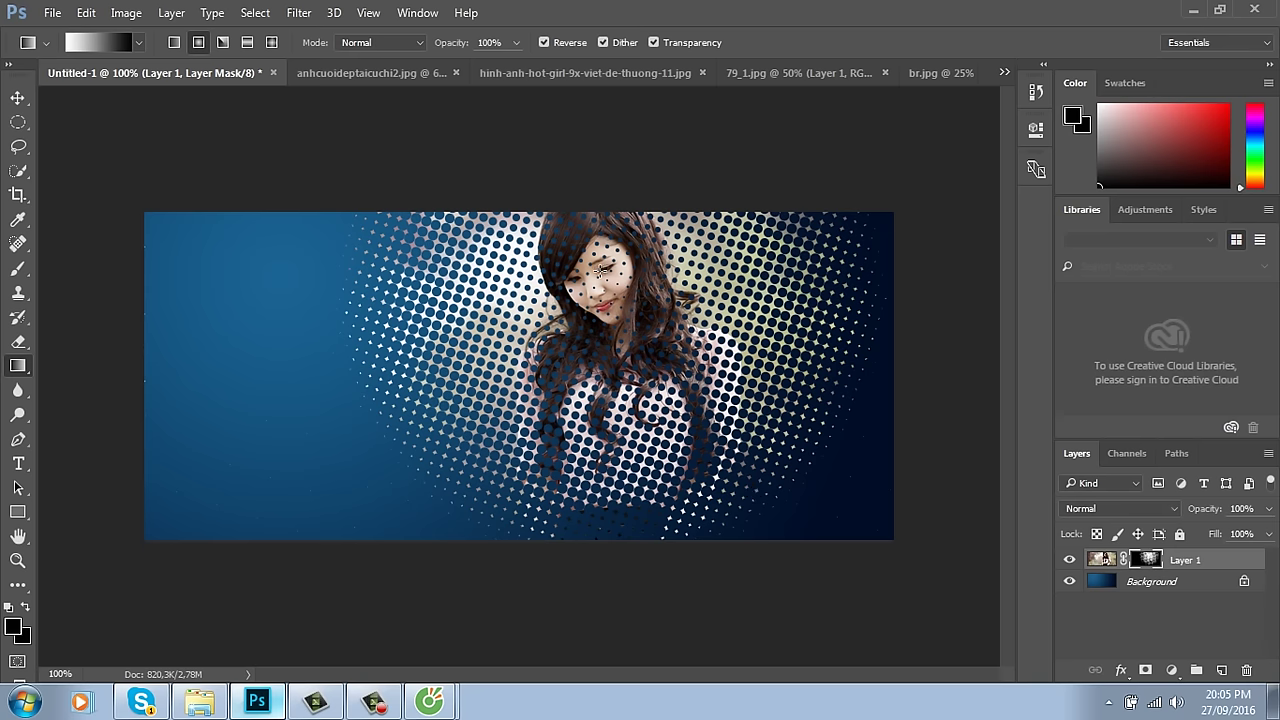
Step: Edit the black-to-white gradient by adding a white (ffffff) color stop at location 50%
click(93, 44)
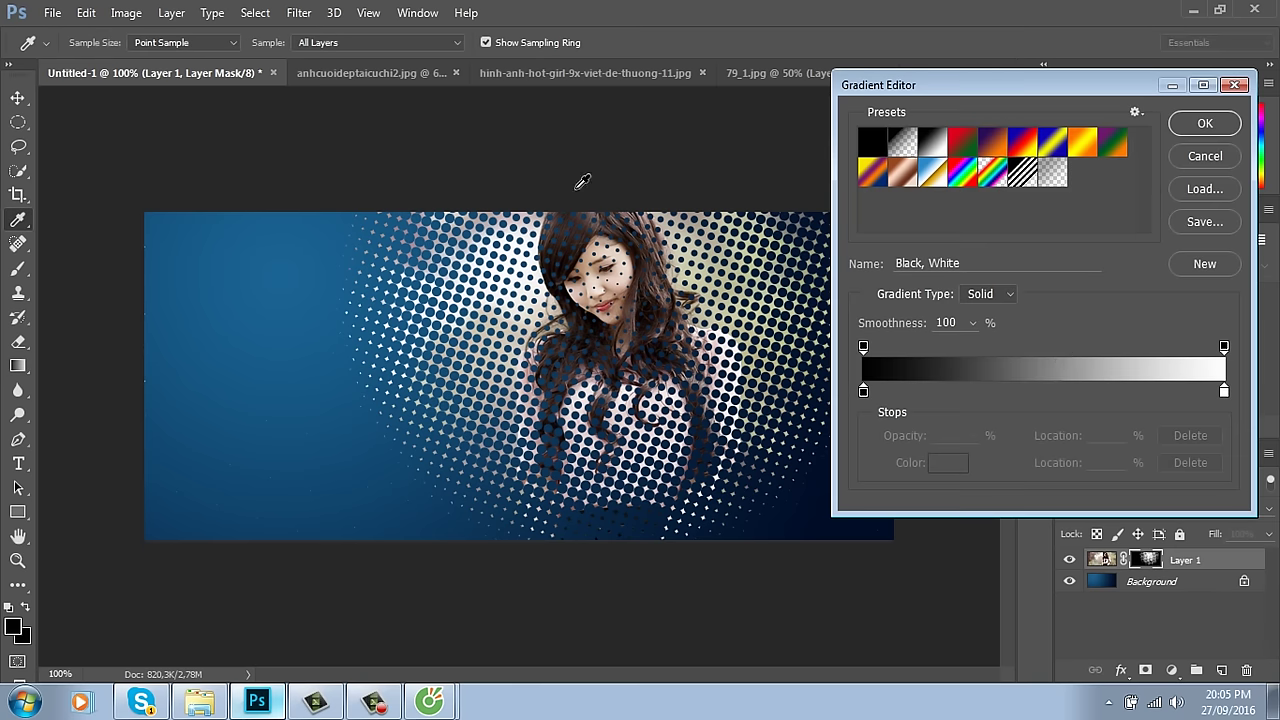
click(1046, 392)
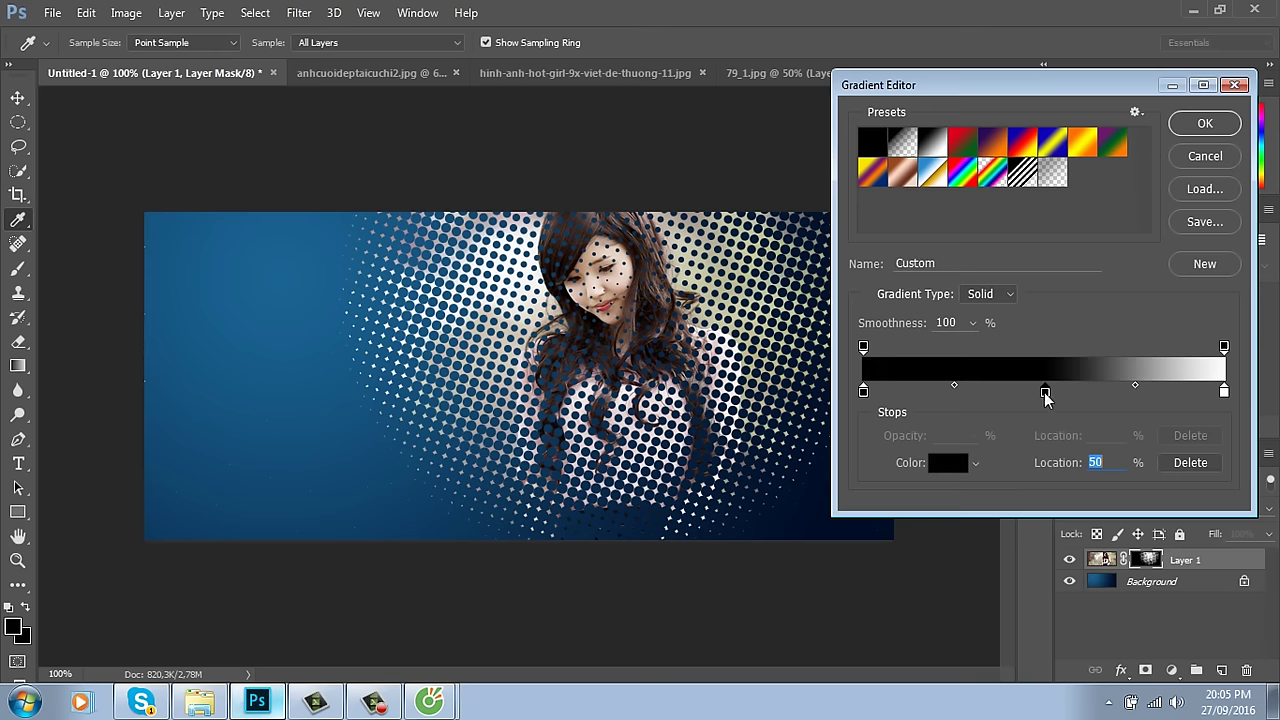
click(948, 462)
click(420, 188)
drag(404, 174, 377, 118)
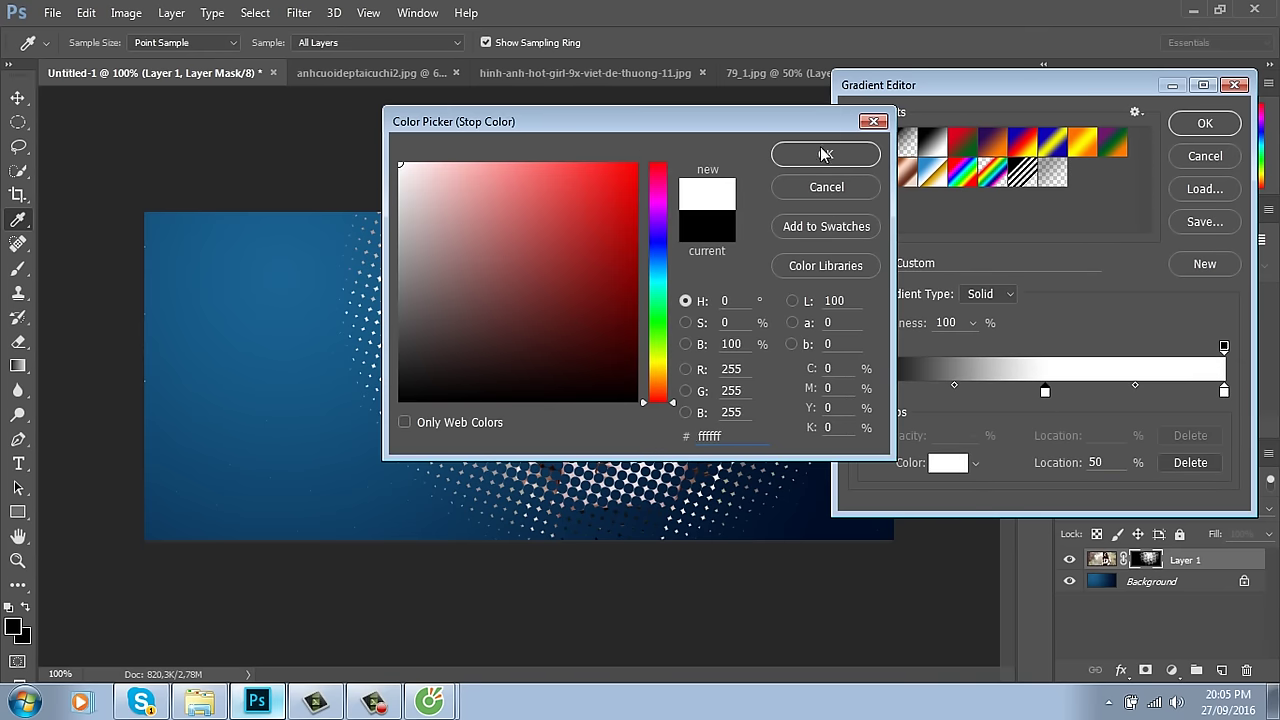
click(825, 154)
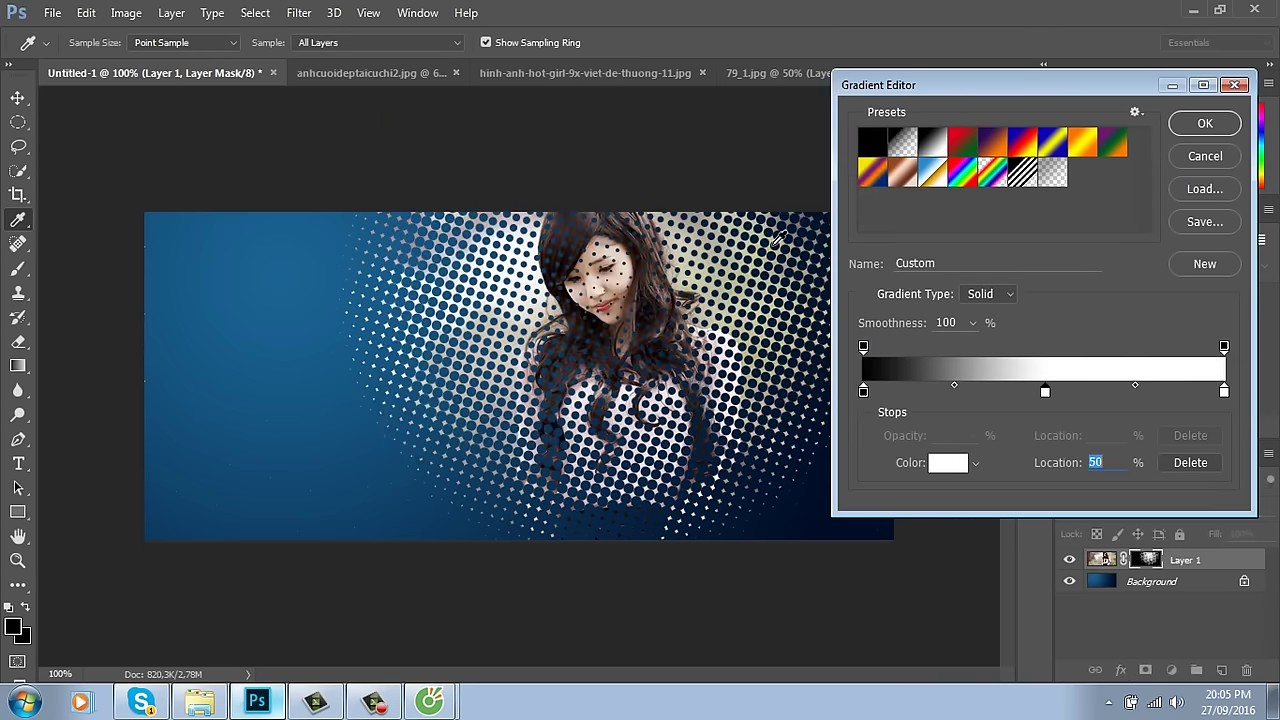
click(1205, 123)
Step: Redraw the radial gradient on the portrait's mask from the face to near the banner's lower edge, fully revealing the woman's face and hair
drag(598, 285, 703, 472)
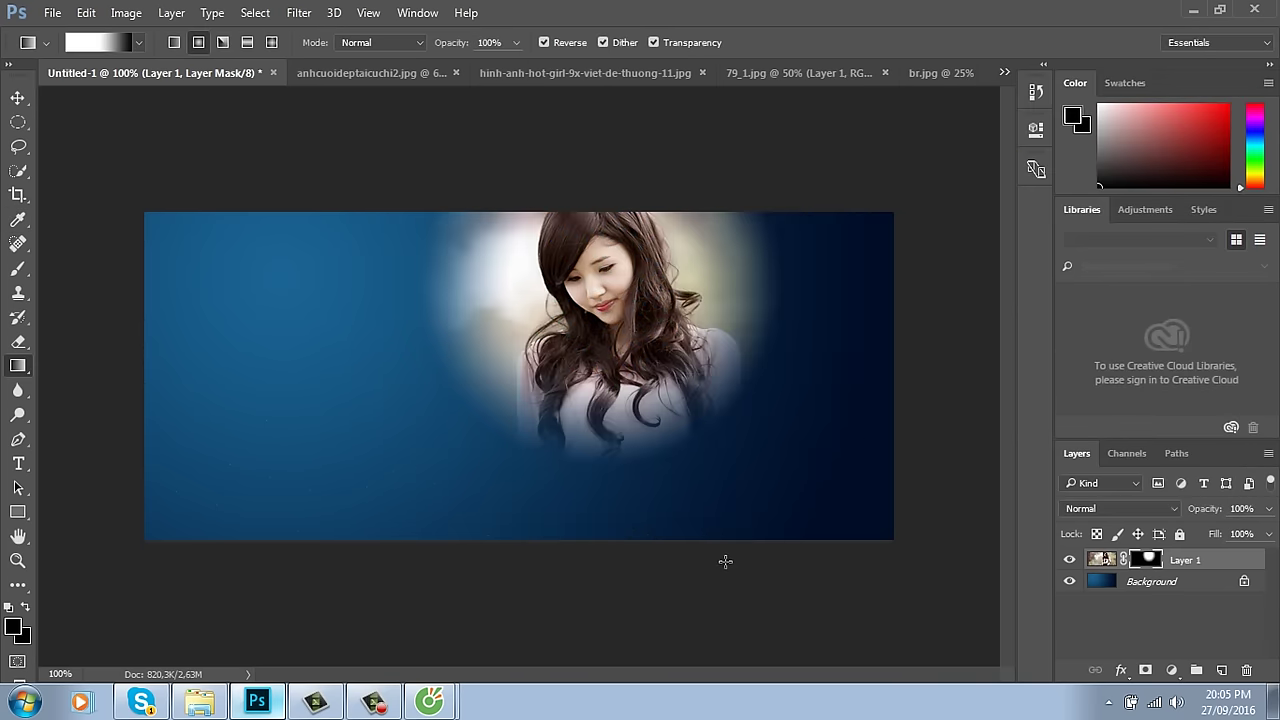
drag(628, 287, 731, 497)
drag(588, 284, 722, 523)
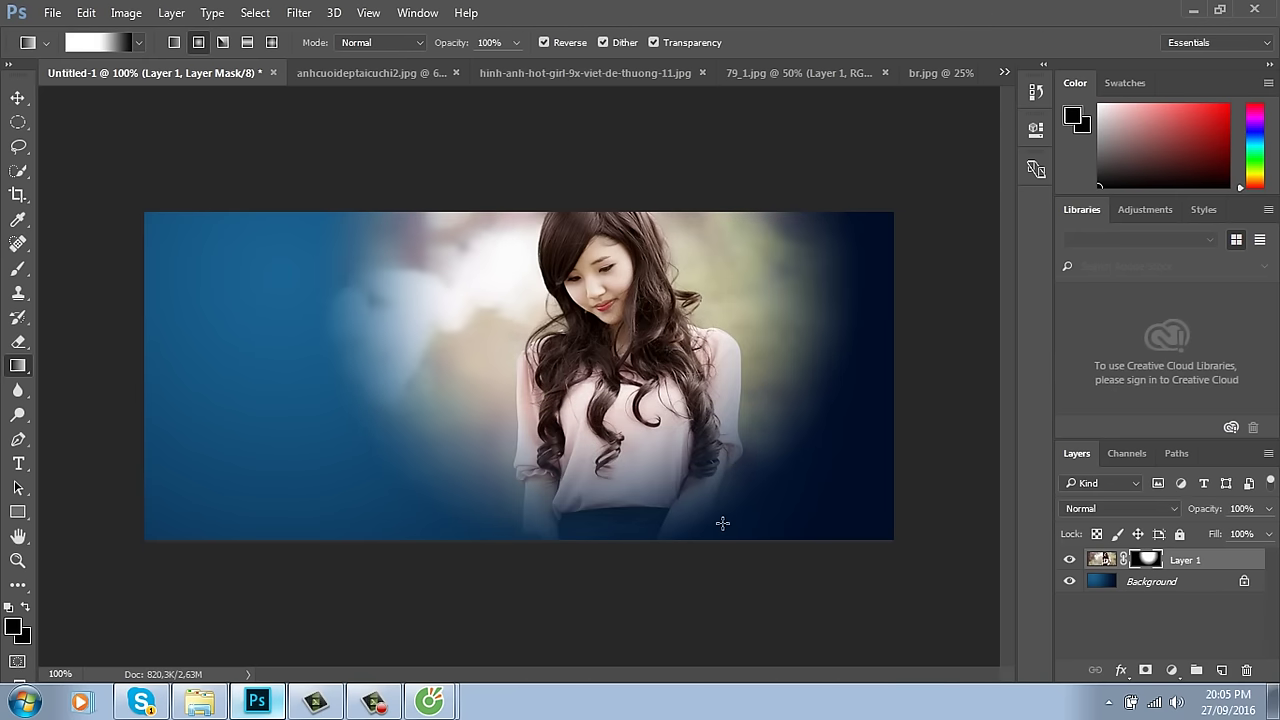
Step: Turn the redrawn mask's soft edge into dots using Color Halftone with a maximum radius of 8 pixels
click(297, 14)
mouse_move(351, 280)
mouse_move(480, 295)
click(600, 289)
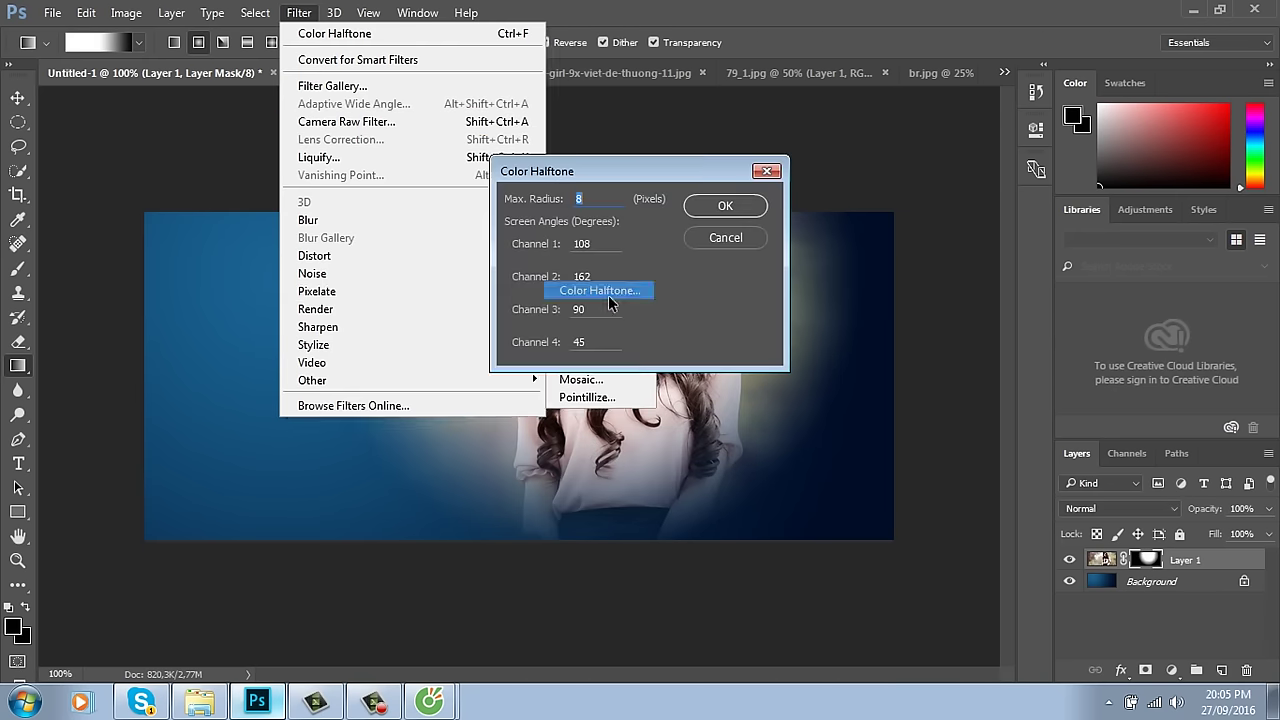
click(732, 206)
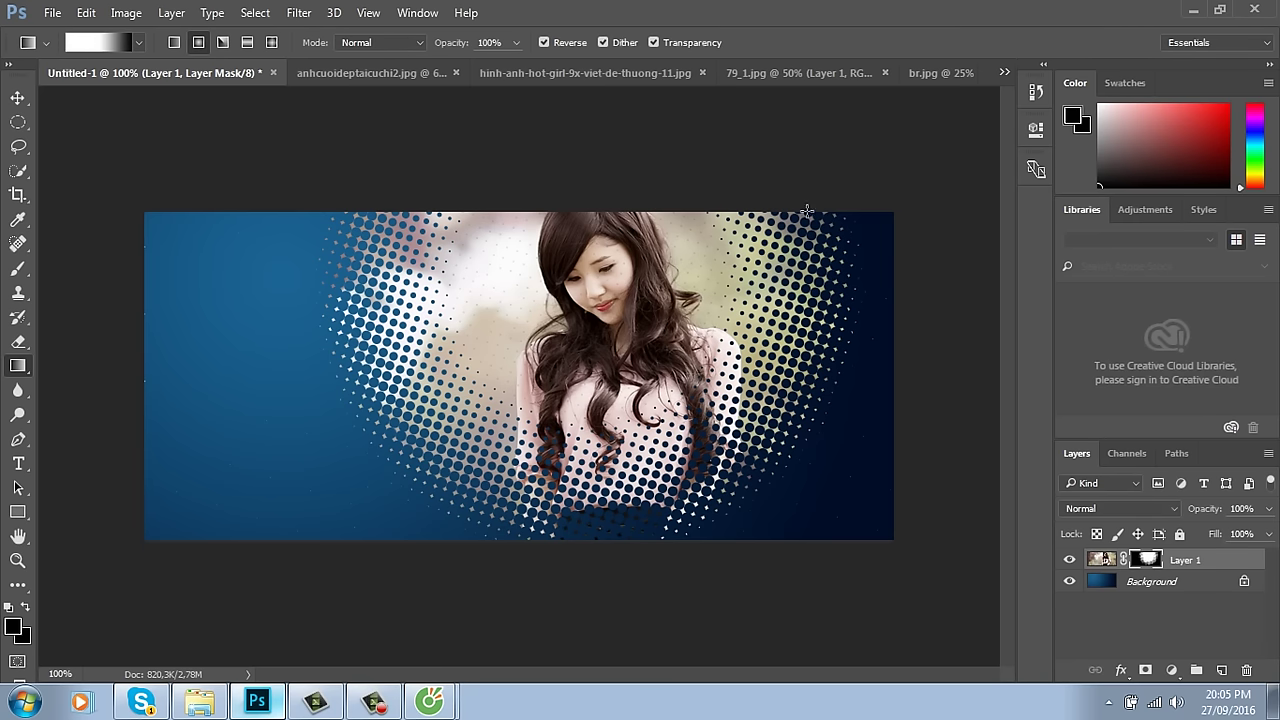
Step: Delete the masked portrait layer, leaving only the blue background
click(299, 12)
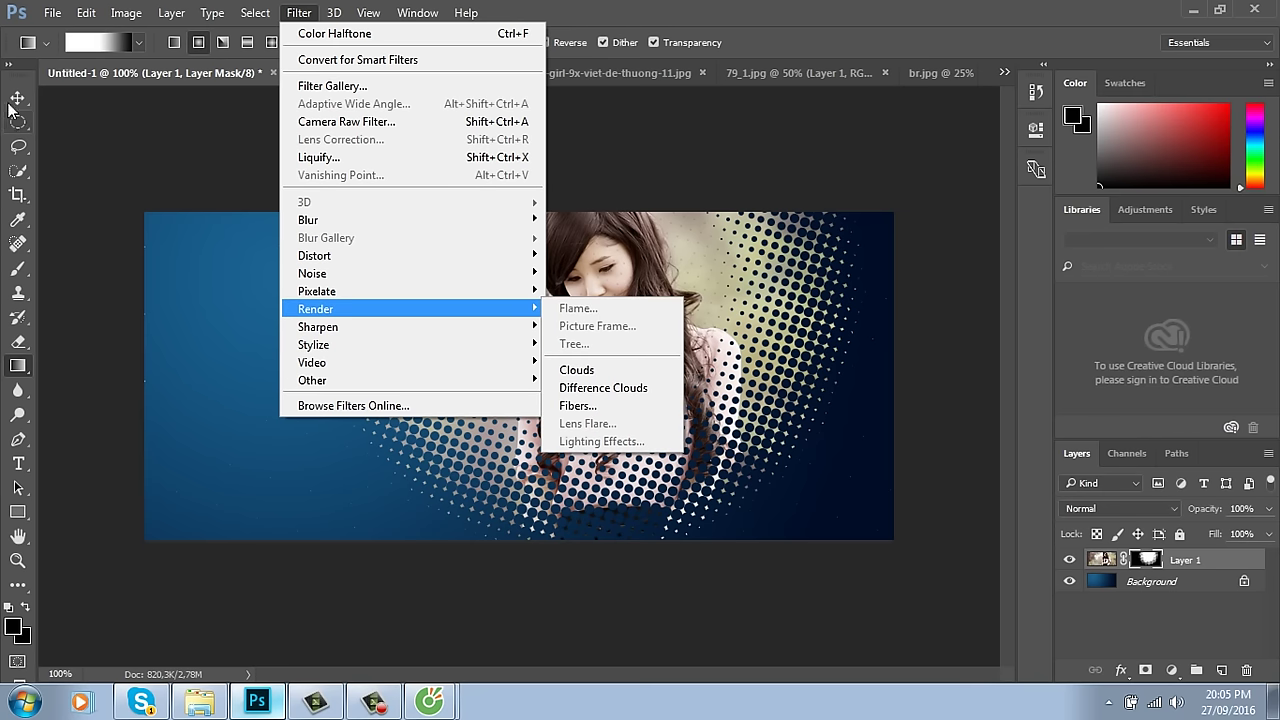
click(666, 289)
key(v)
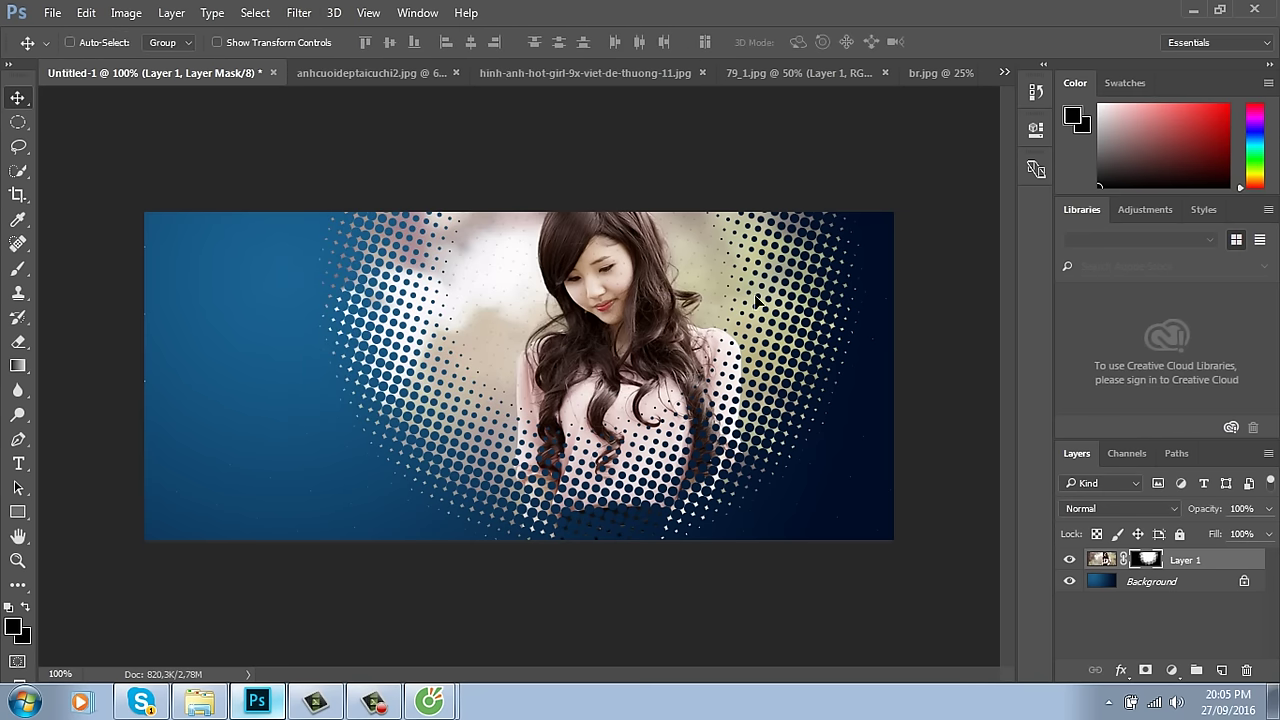
drag(690, 290, 757, 300)
key(Delete)
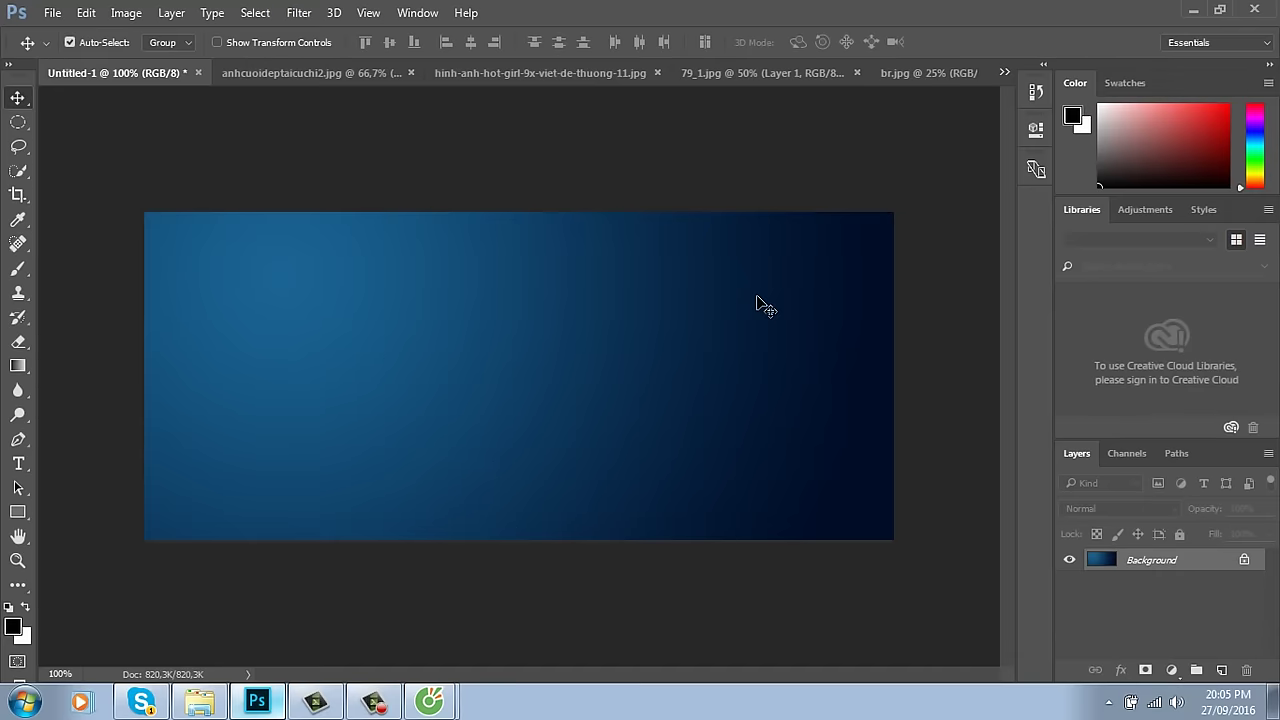
Step: Open apple-iphone-5s-2.jpg from the dienthoai folder inside New folder > kythuatso and enlarge the view to 300%
key(ctrl+o)
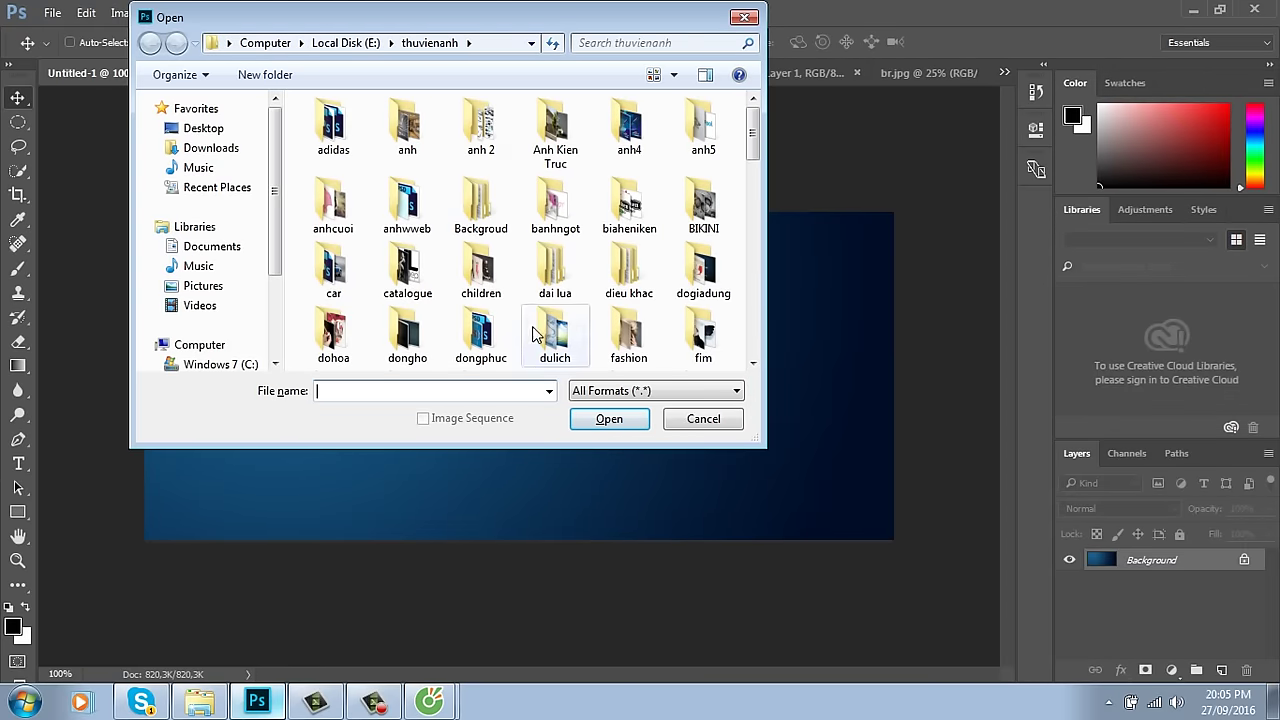
scroll(481, 330, down, 5)
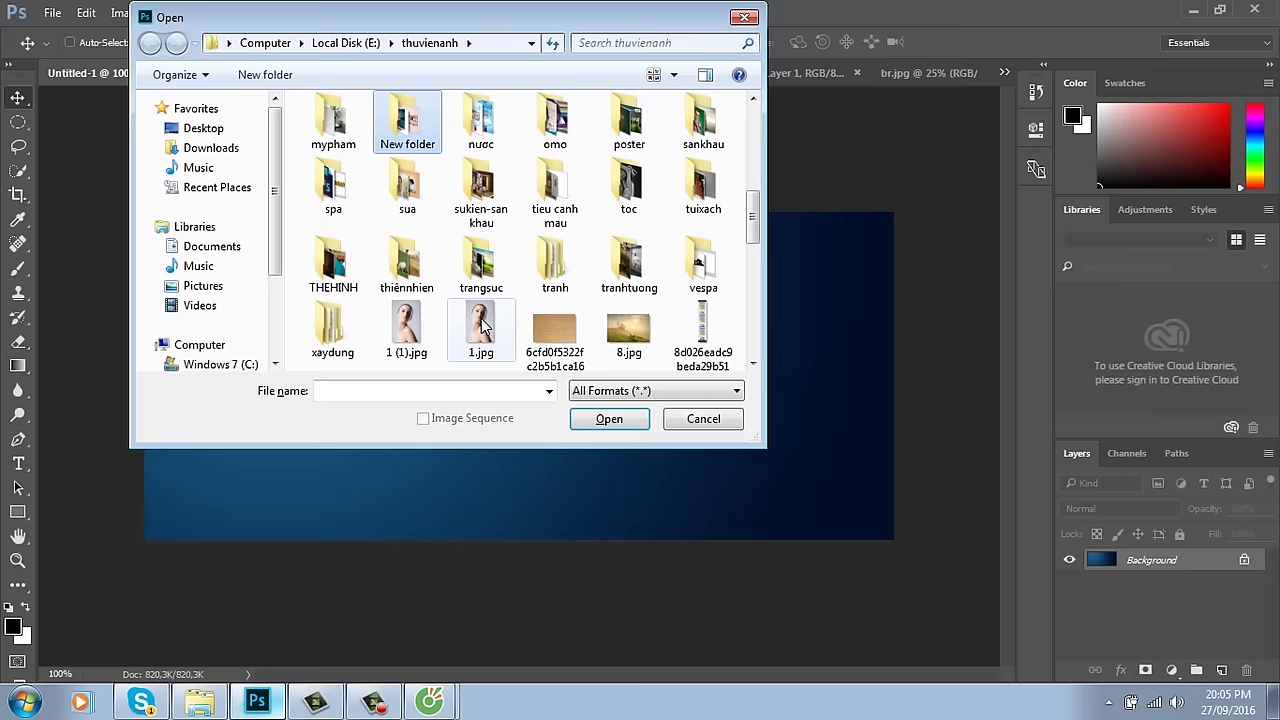
key(Return)
double_click(548, 147)
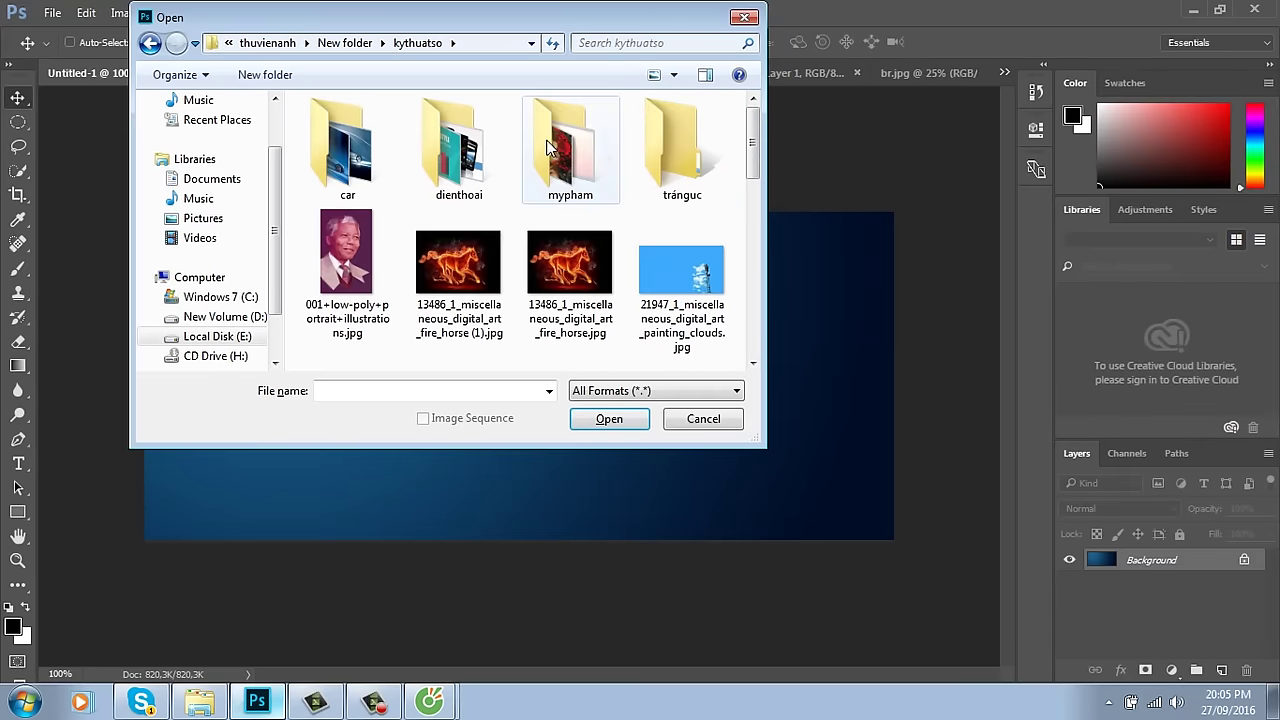
drag(753, 155, 752, 110)
double_click(470, 165)
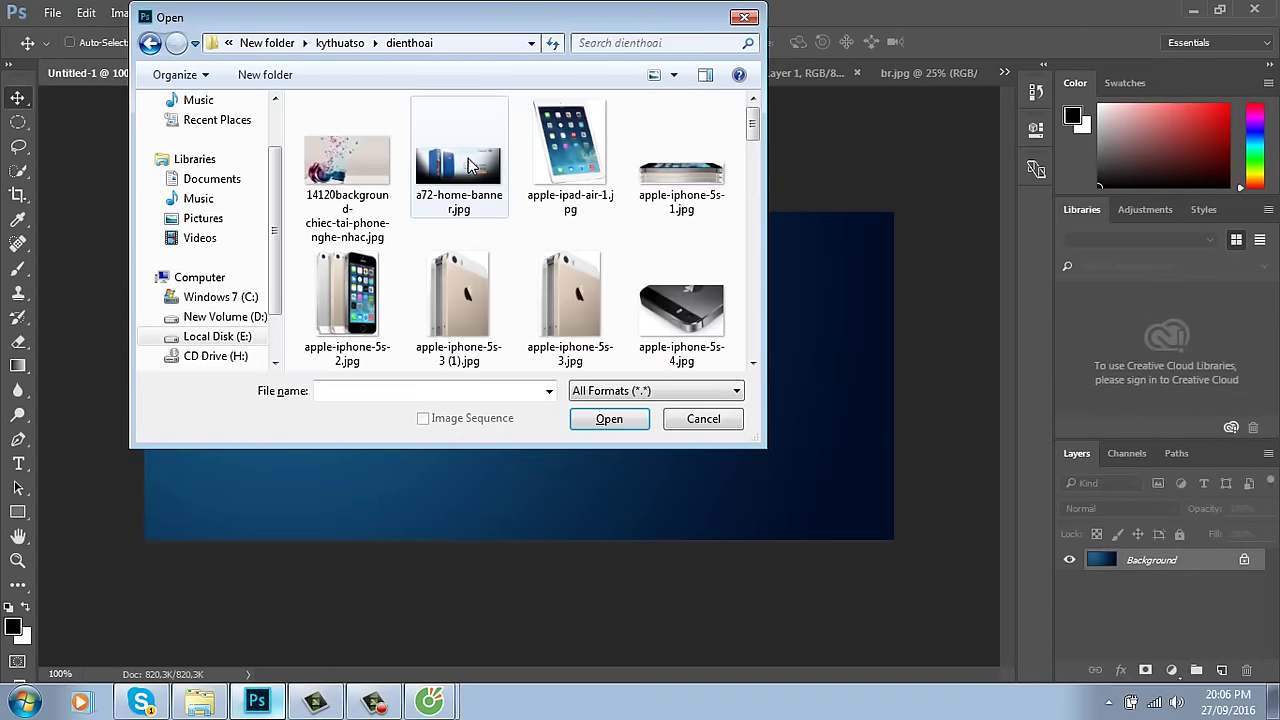
click(750, 366)
click(347, 180)
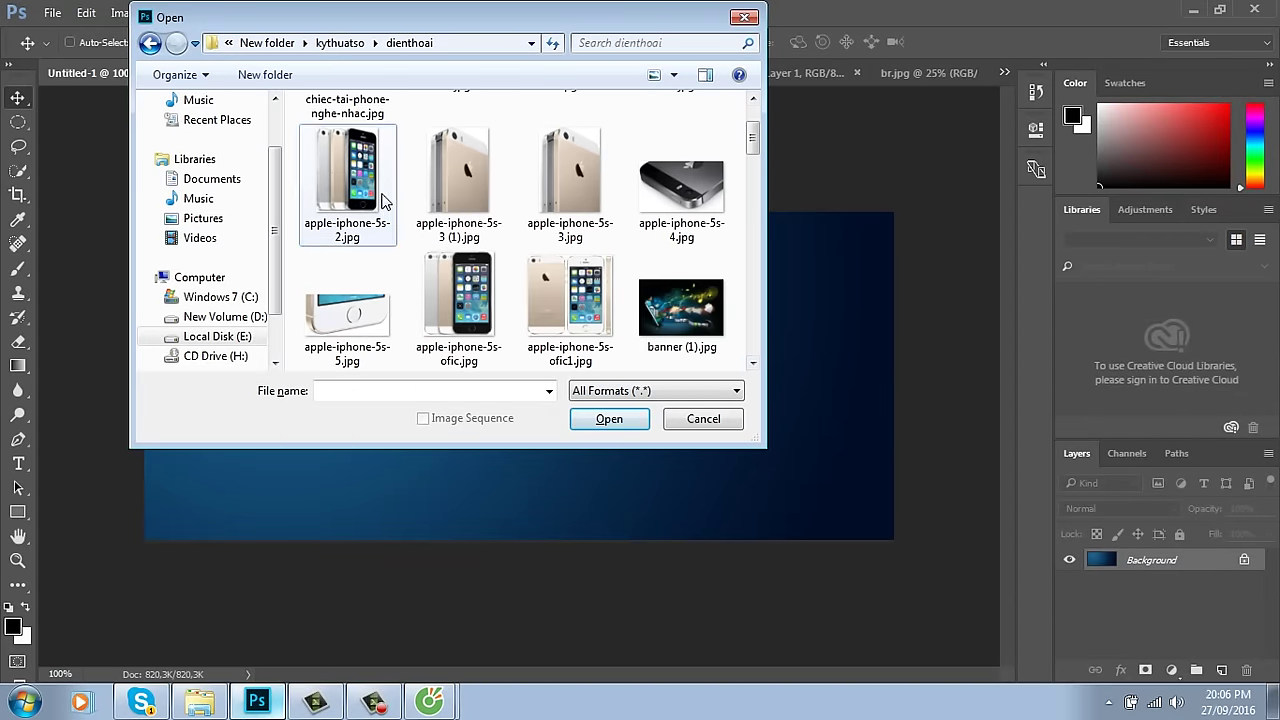
click(632, 426)
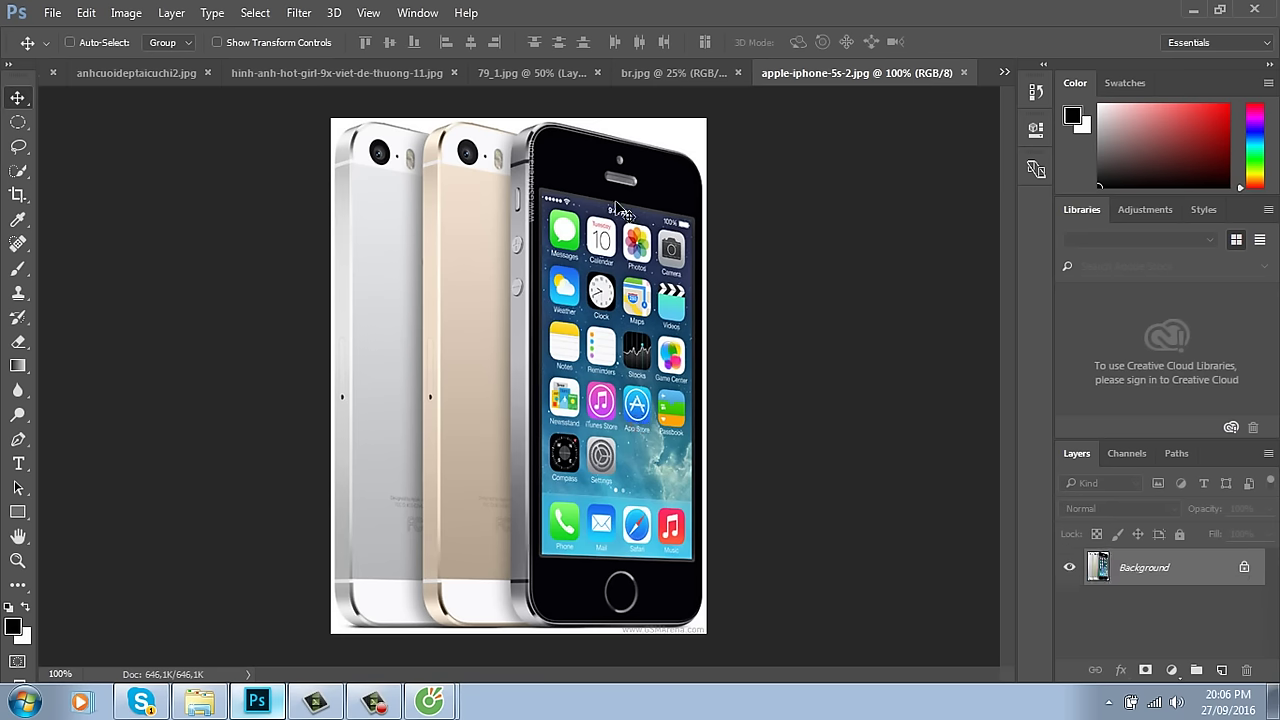
key(ctrl+plus)
key(ctrl+plus)
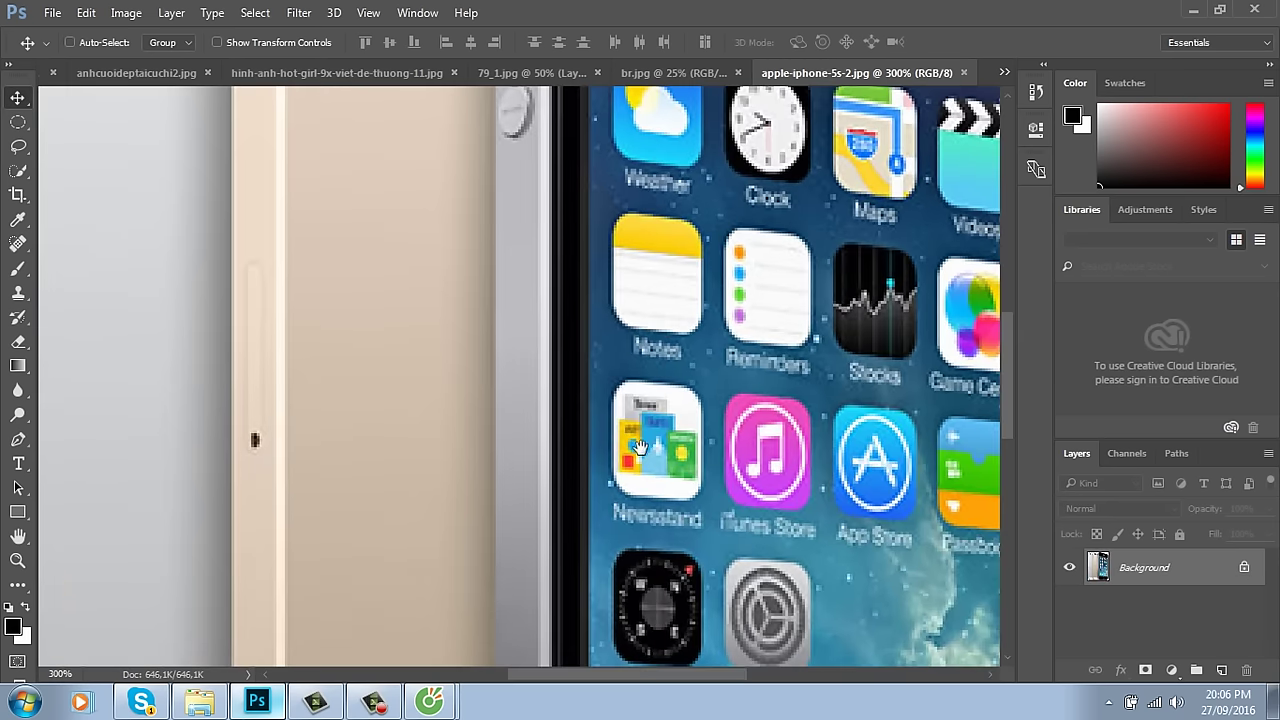
Step: Start a Pen path along the black phone's lower edge and curve it around the lower-right corner
drag(648, 589, 570, 304)
scroll(570, 304, down, 5)
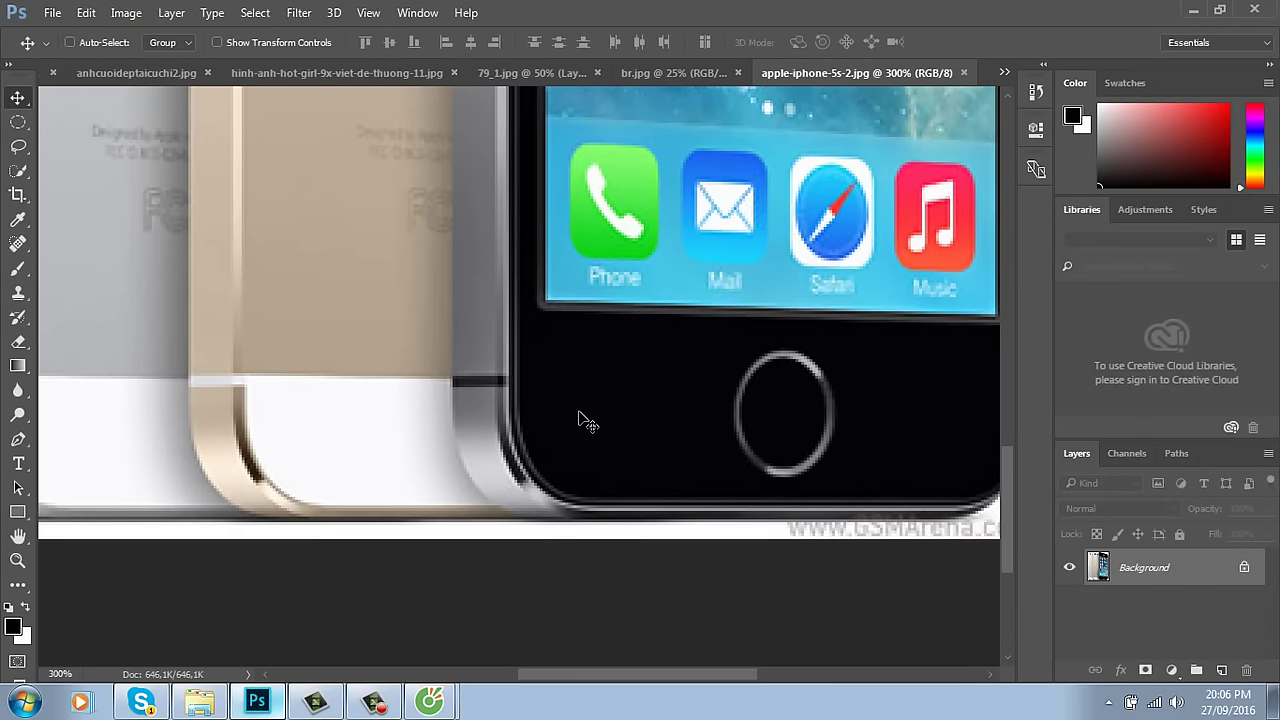
key(p)
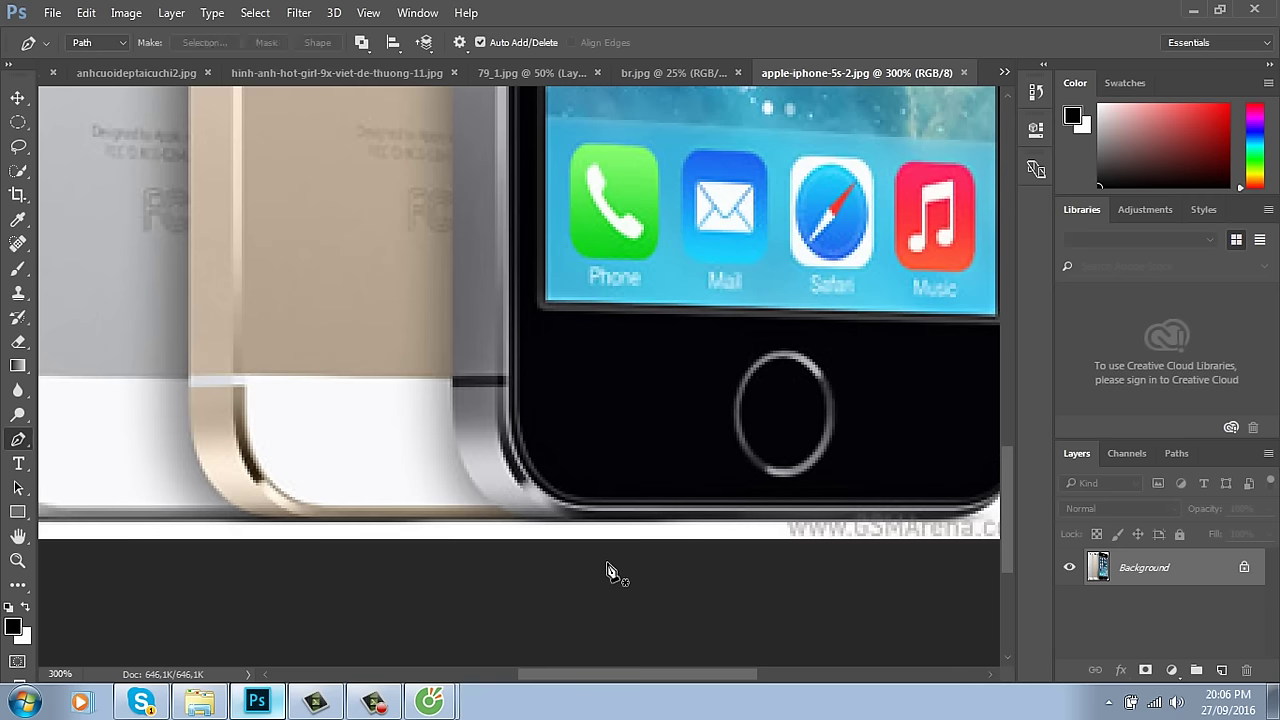
click(602, 517)
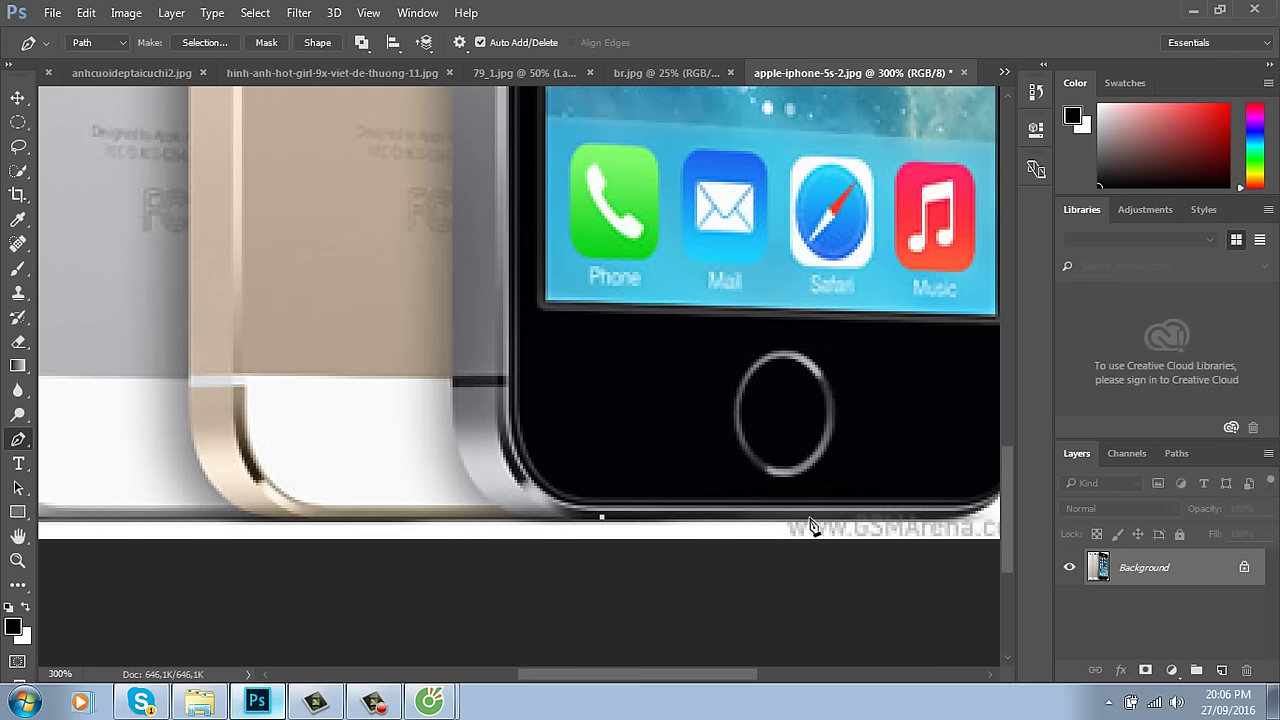
click(936, 517)
drag(960, 520, 680, 506)
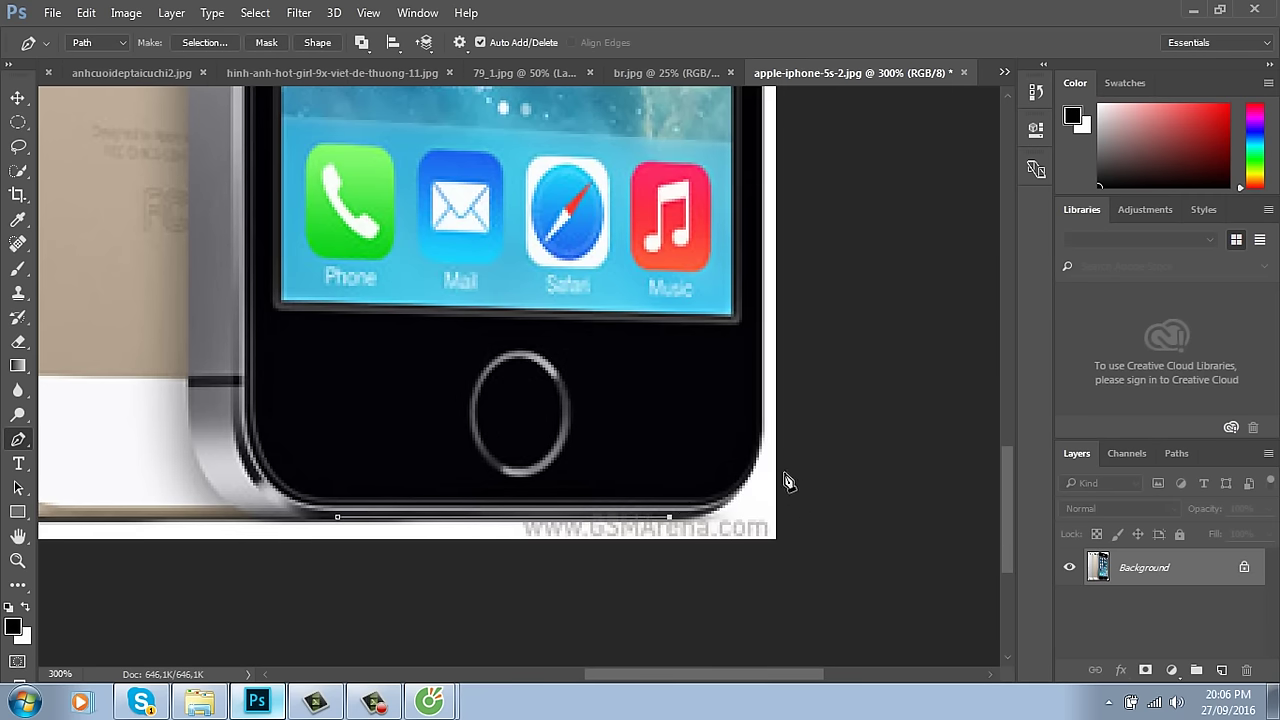
drag(764, 421, 767, 316)
Step: Continue the path up the phone's right side, around the upper-right corner and along the slanted upper edge
scroll(790, 460, up, 10)
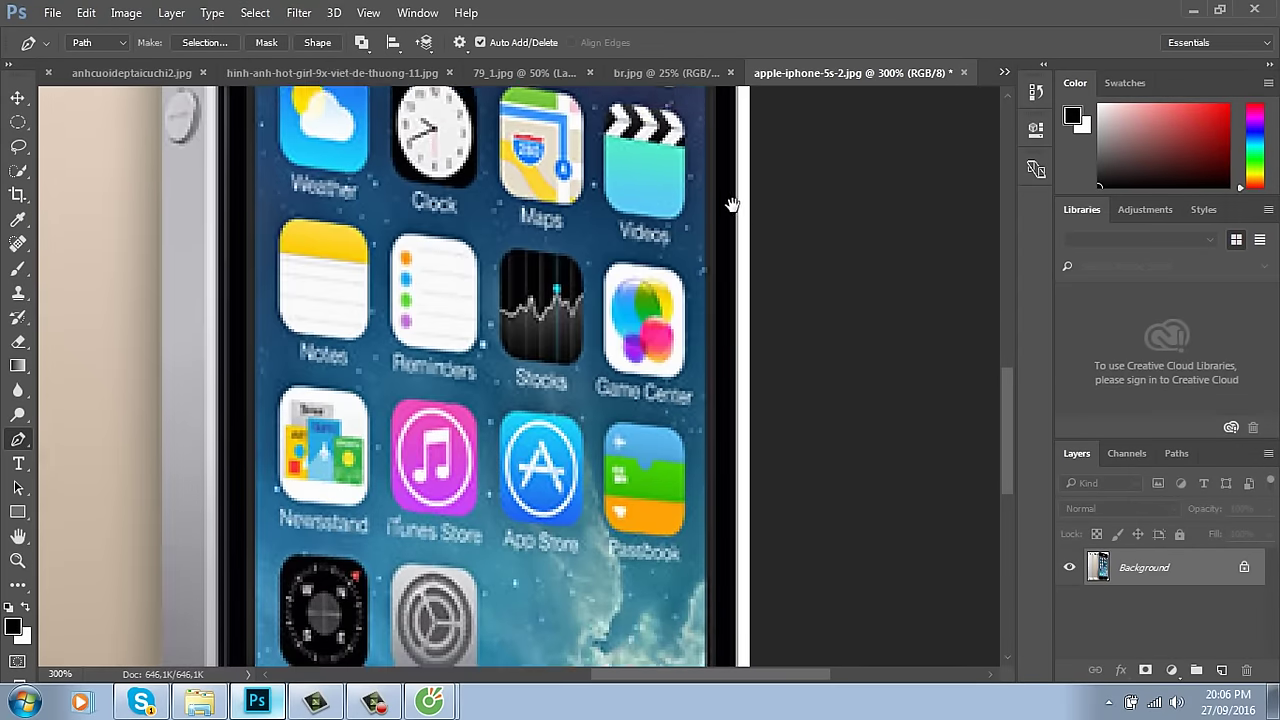
scroll(732, 205, up, 10)
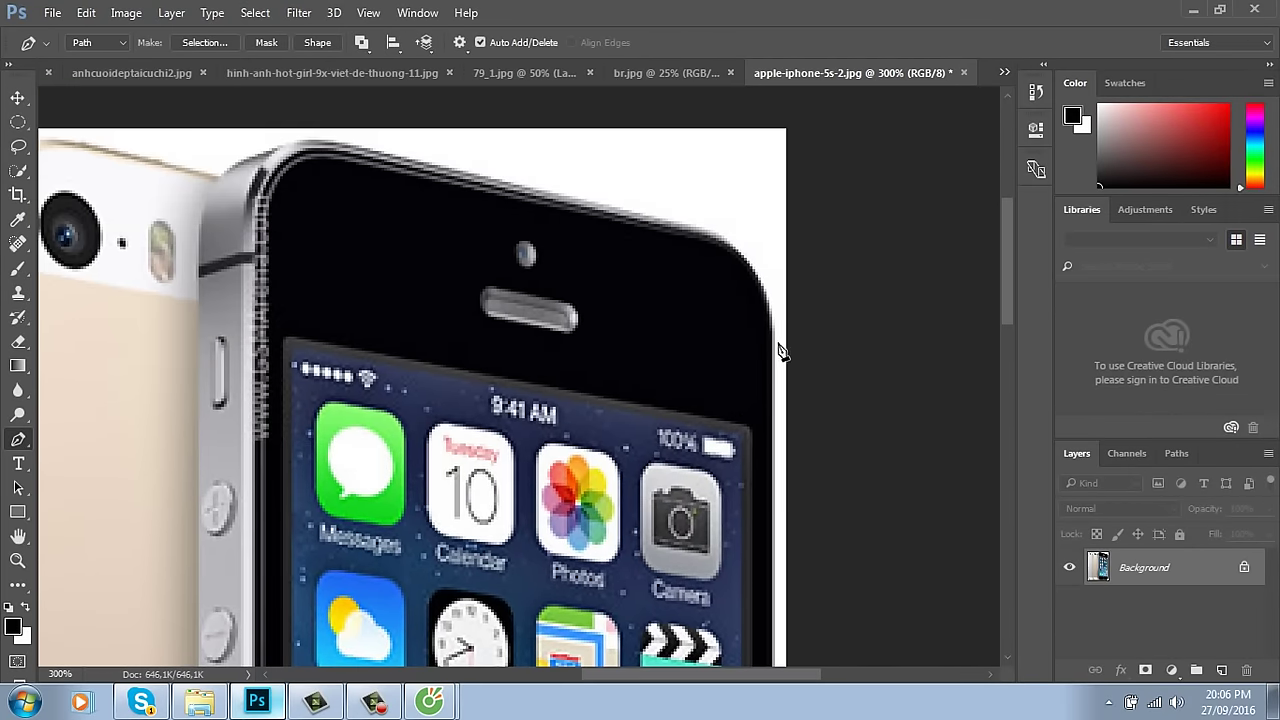
click(776, 337)
drag(688, 229, 594, 197)
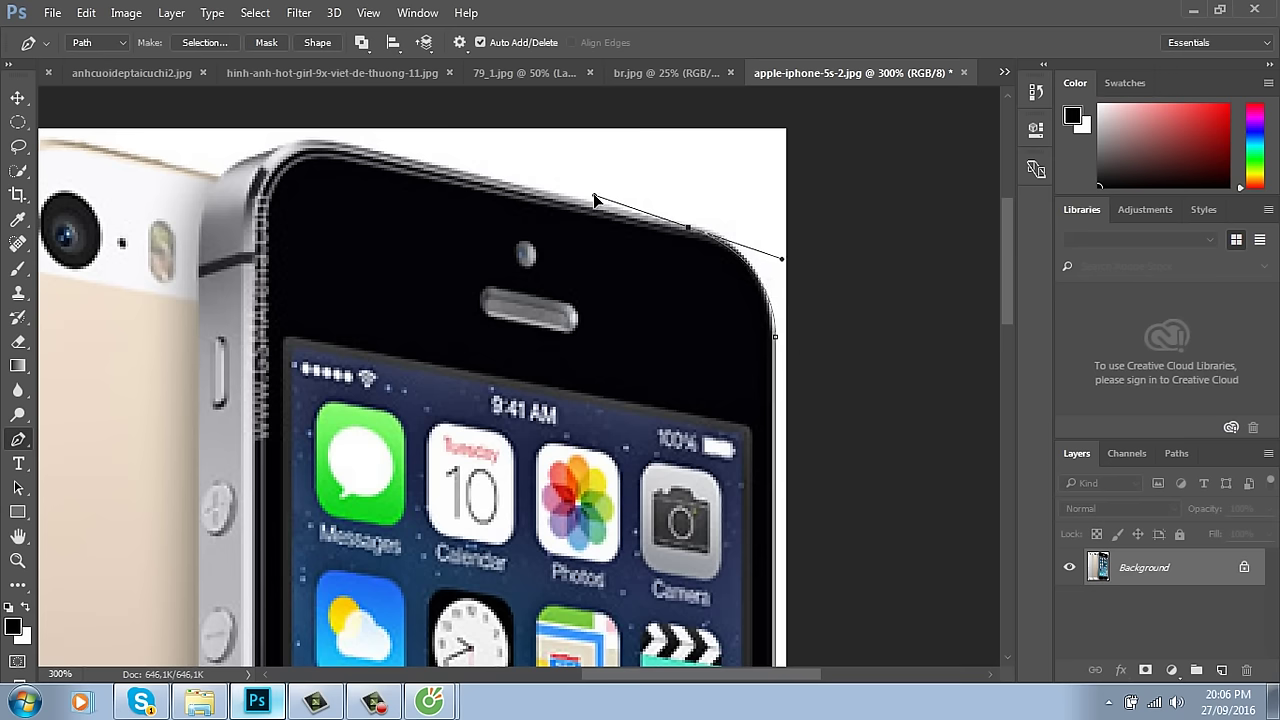
alt+click(688, 228)
click(320, 146)
Step: Curve the path around the phone's upper-left corner, follow its left side down and close it at the lower-left corner
drag(298, 185, 487, 186)
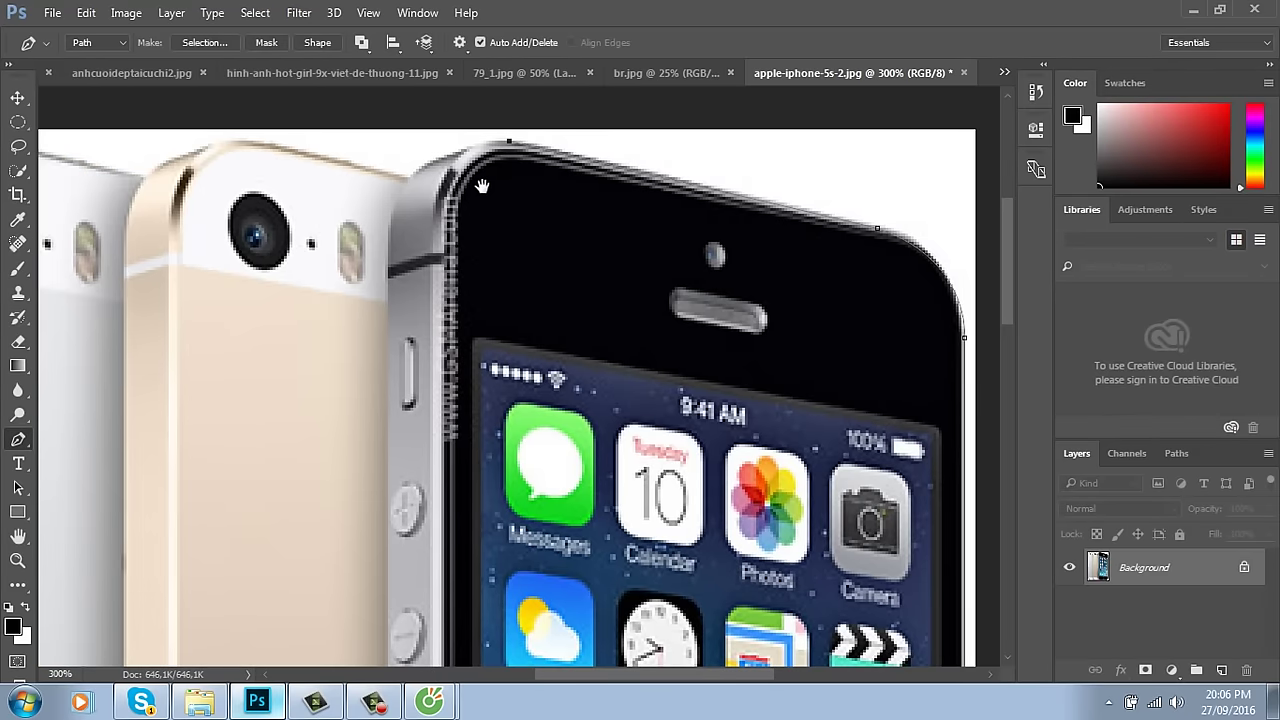
drag(388, 250, 389, 355)
alt+click(388, 250)
scroll(471, 508, down, 12)
scroll(390, 286, up, 3)
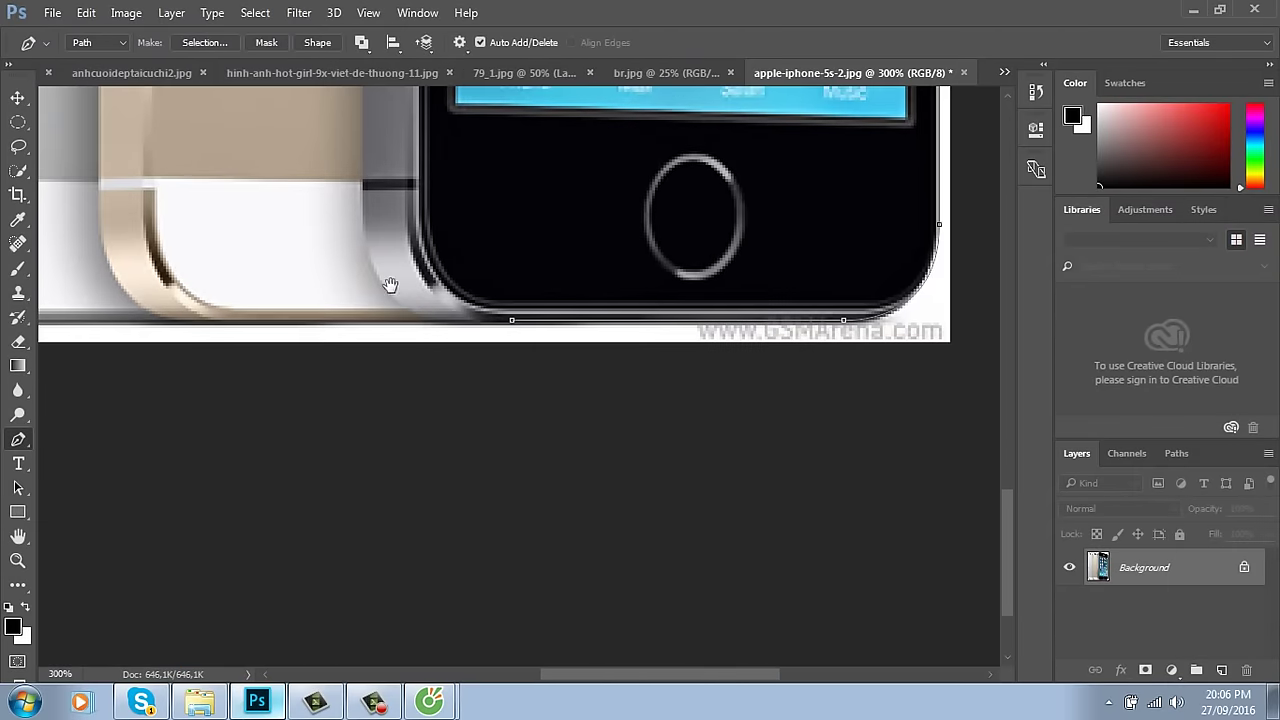
click(362, 207)
drag(512, 326, 676, 310)
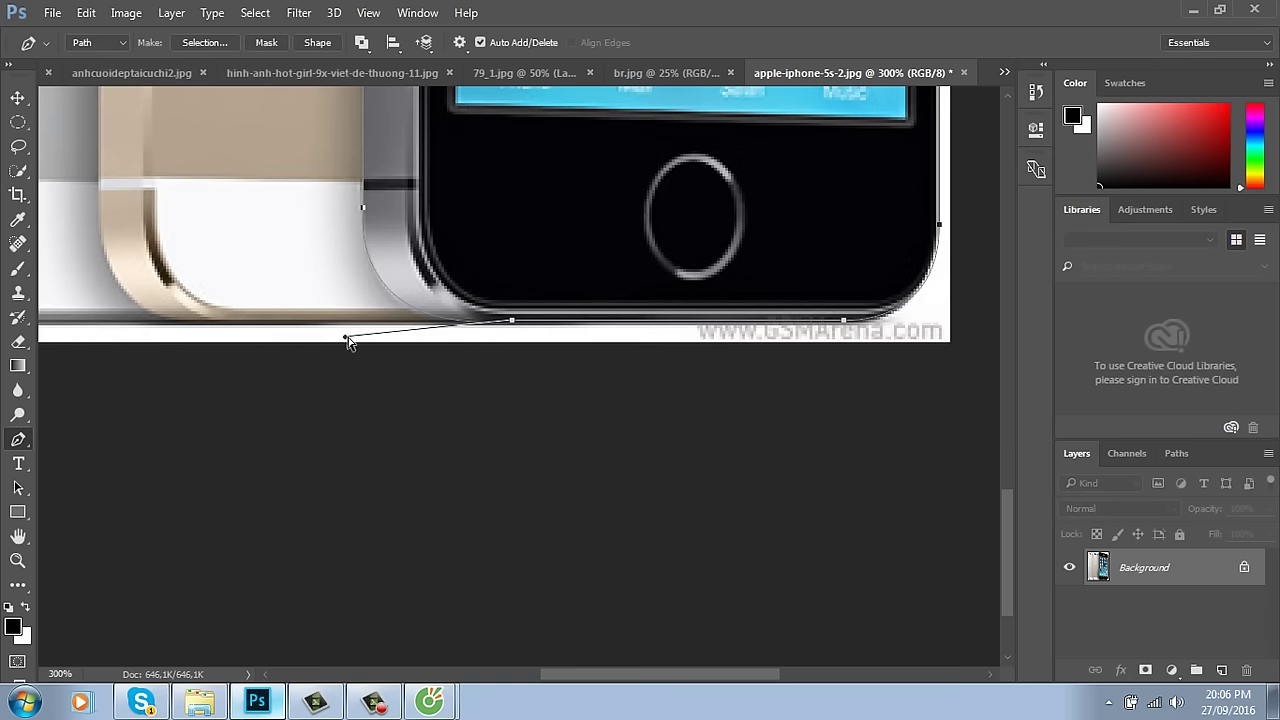
Step: Turn the path into a selection, copy the phone to a new layer and bring it into the Untitled-1 banner
key(ctrl+Return)
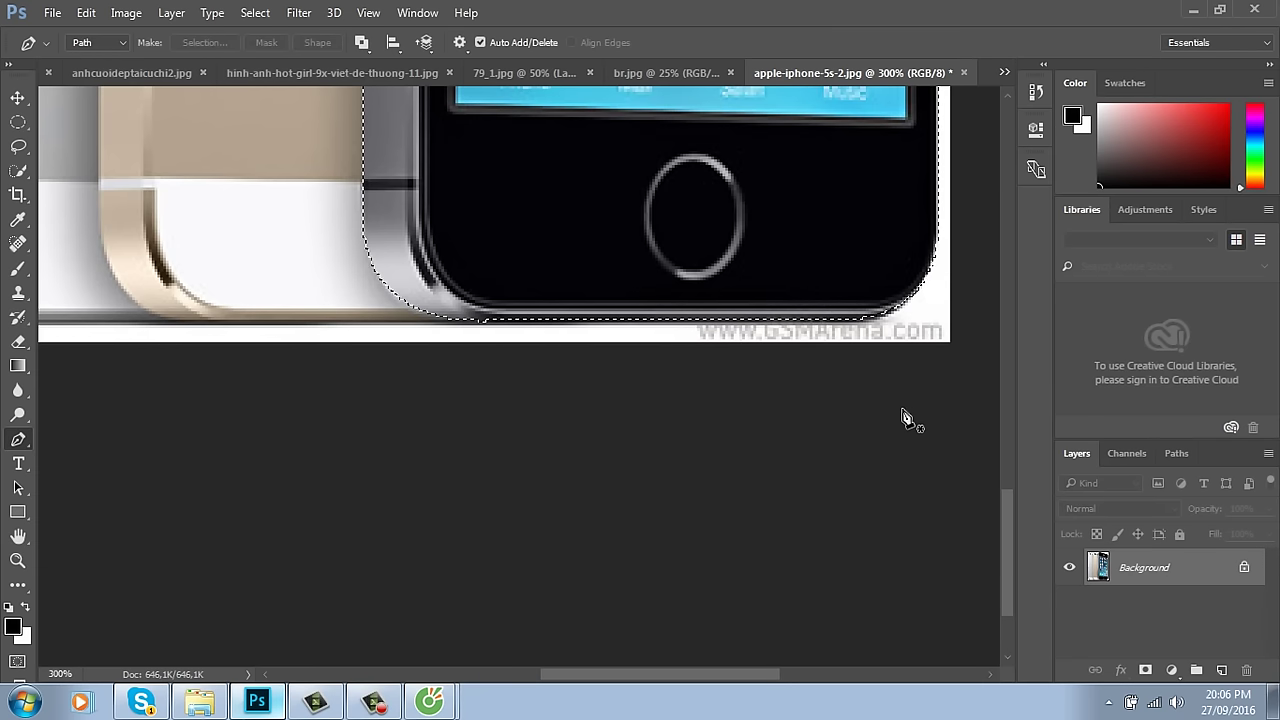
key(ctrl+j)
key(v)
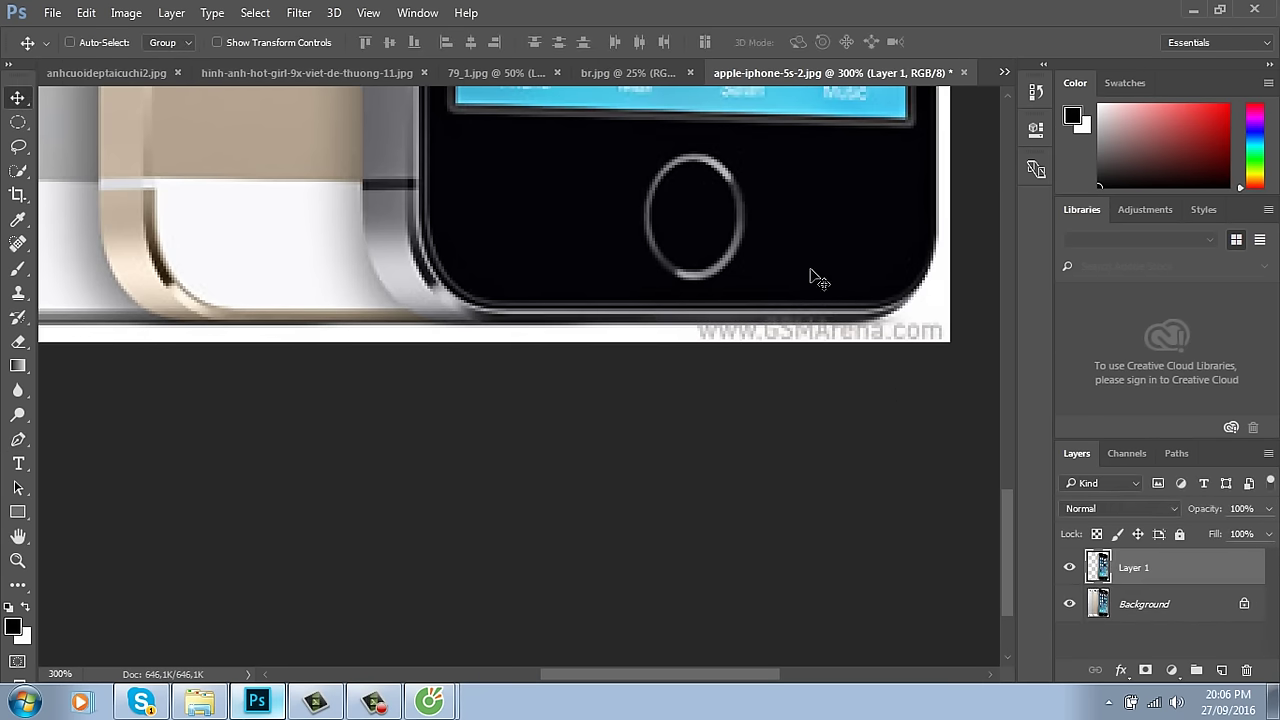
drag(811, 271, 323, 130)
drag(89, 81, 317, 437)
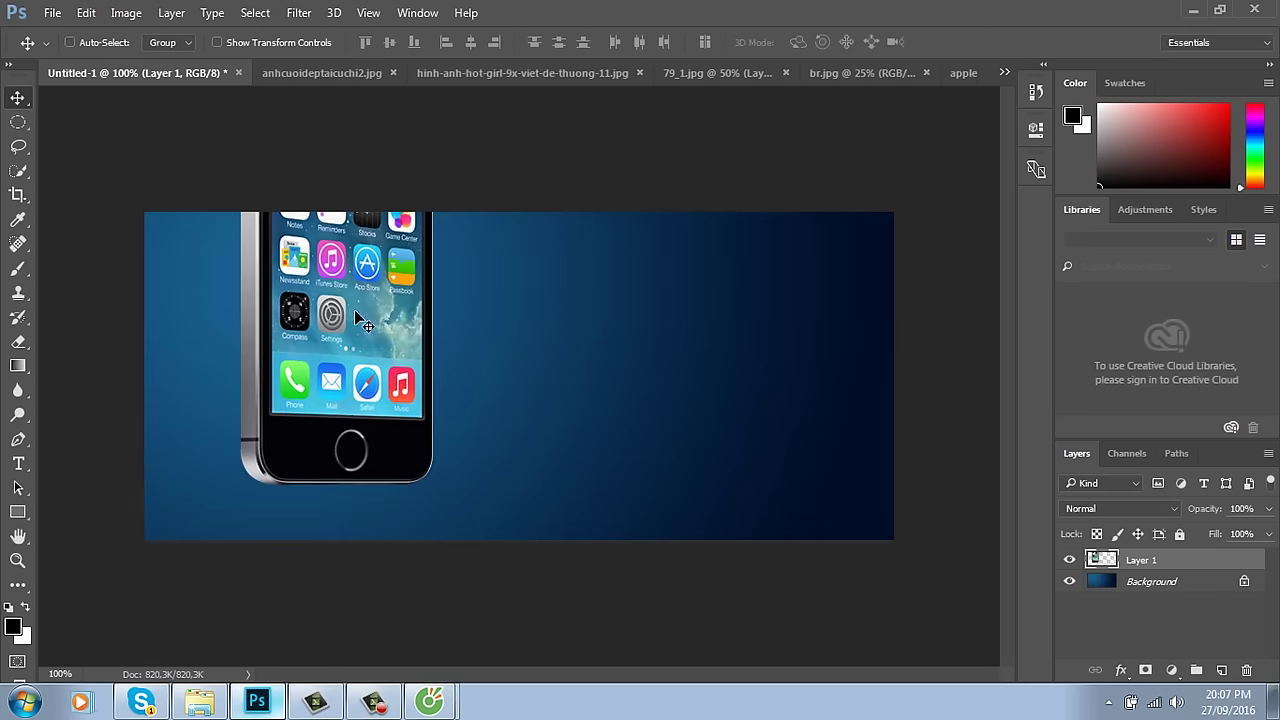
Step: Scale the phone to about 43% and place it upright in the left part of the banner
drag(364, 320, 484, 412)
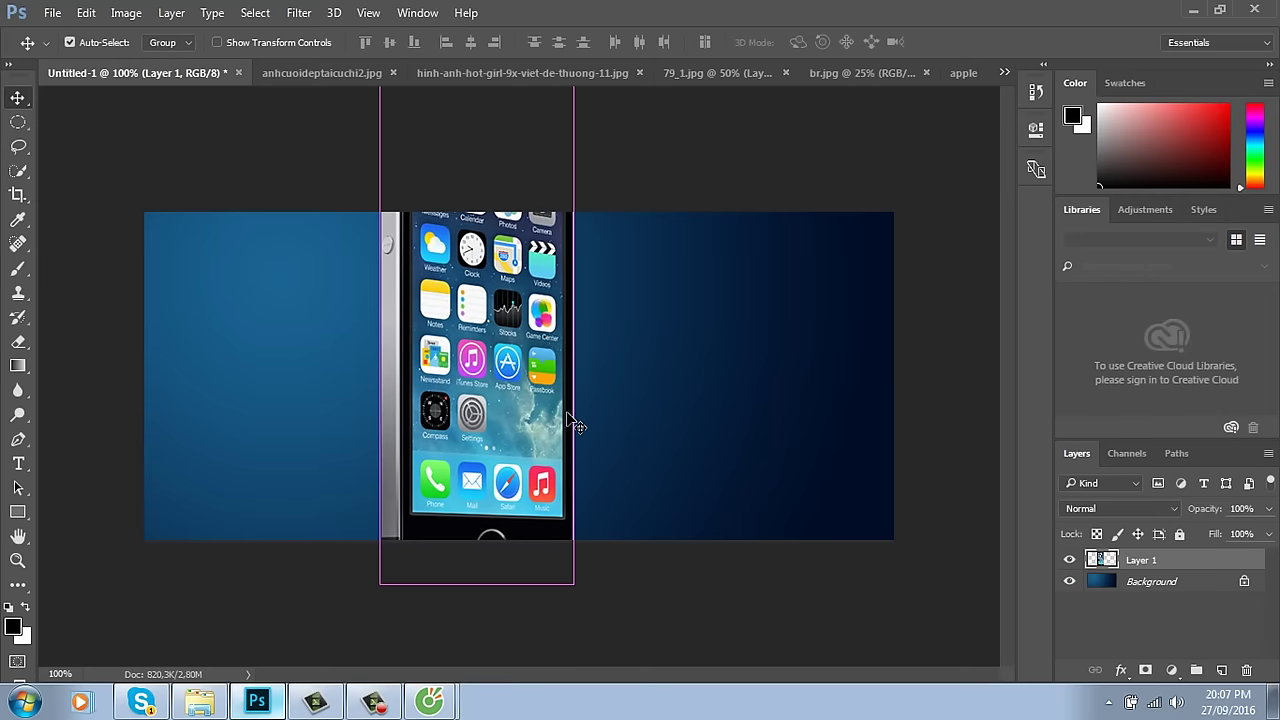
key(ctrl+t)
drag(575, 588, 534, 443)
drag(513, 347, 289, 388)
drag(305, 273, 311, 268)
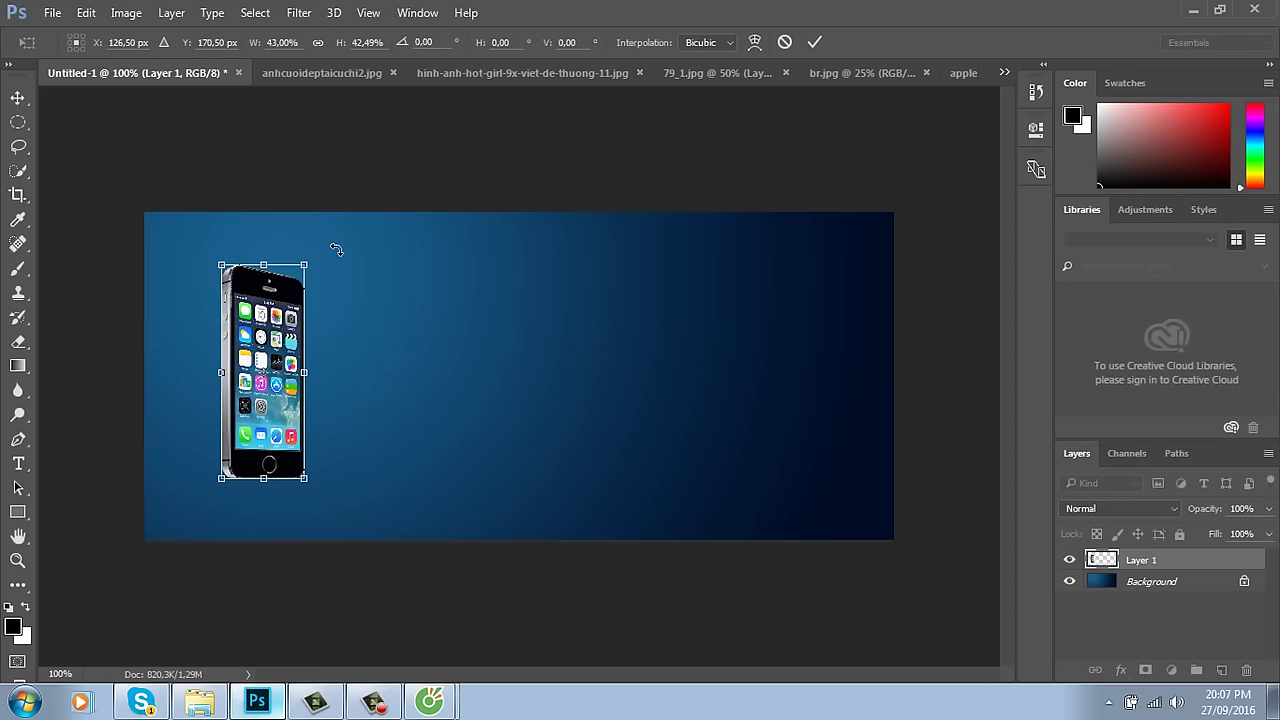
key(Return)
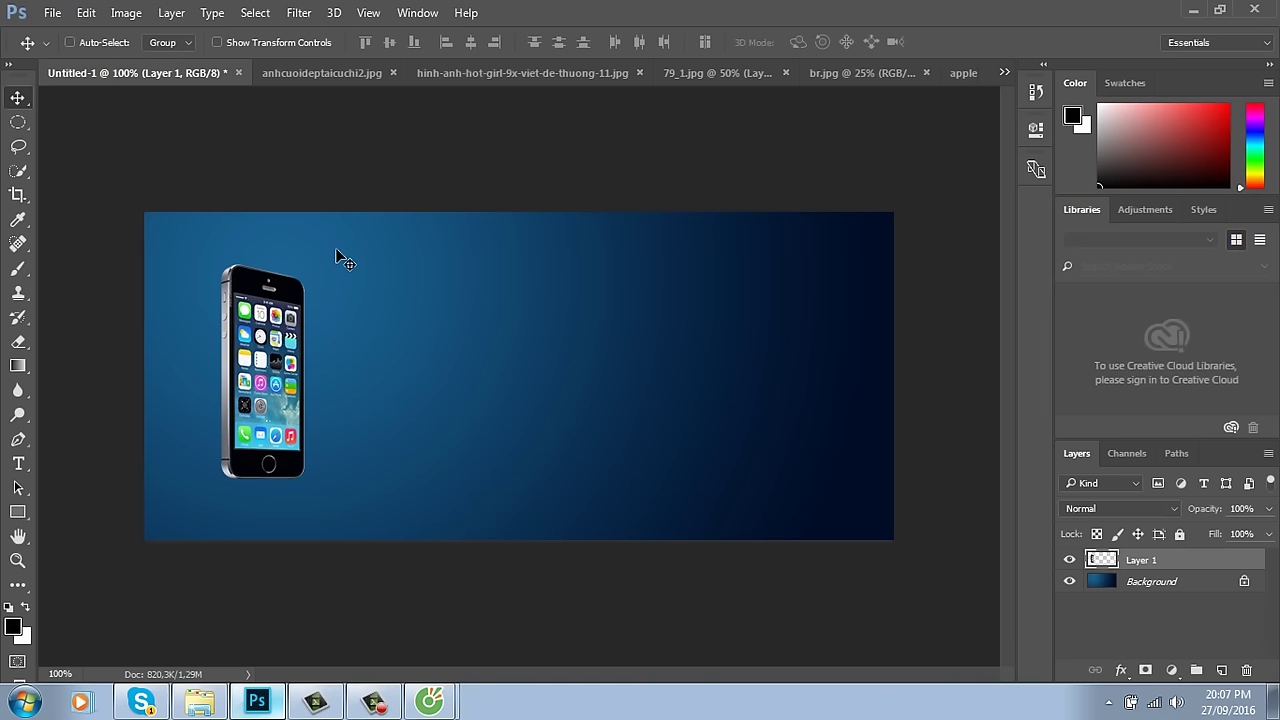
Step: Duplicate the phone layer in place, undoing any shift of the copy
key(ctrl+plus)
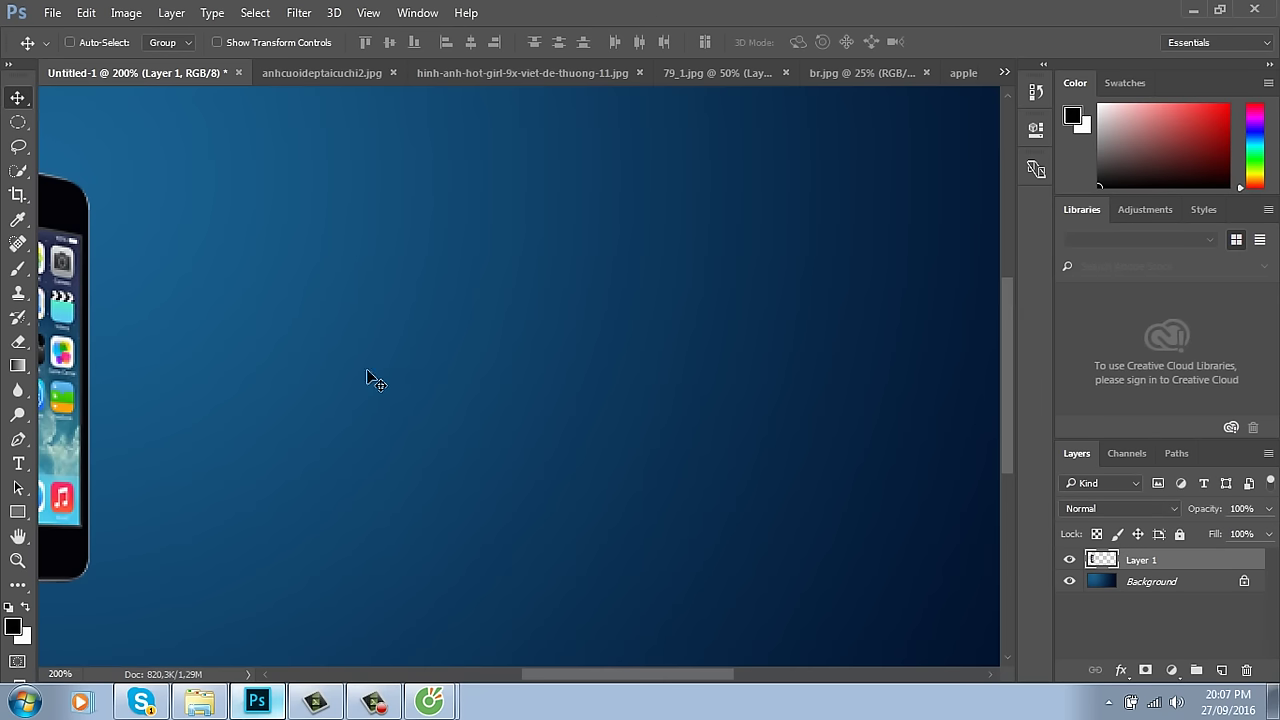
drag(366, 377, 603, 368)
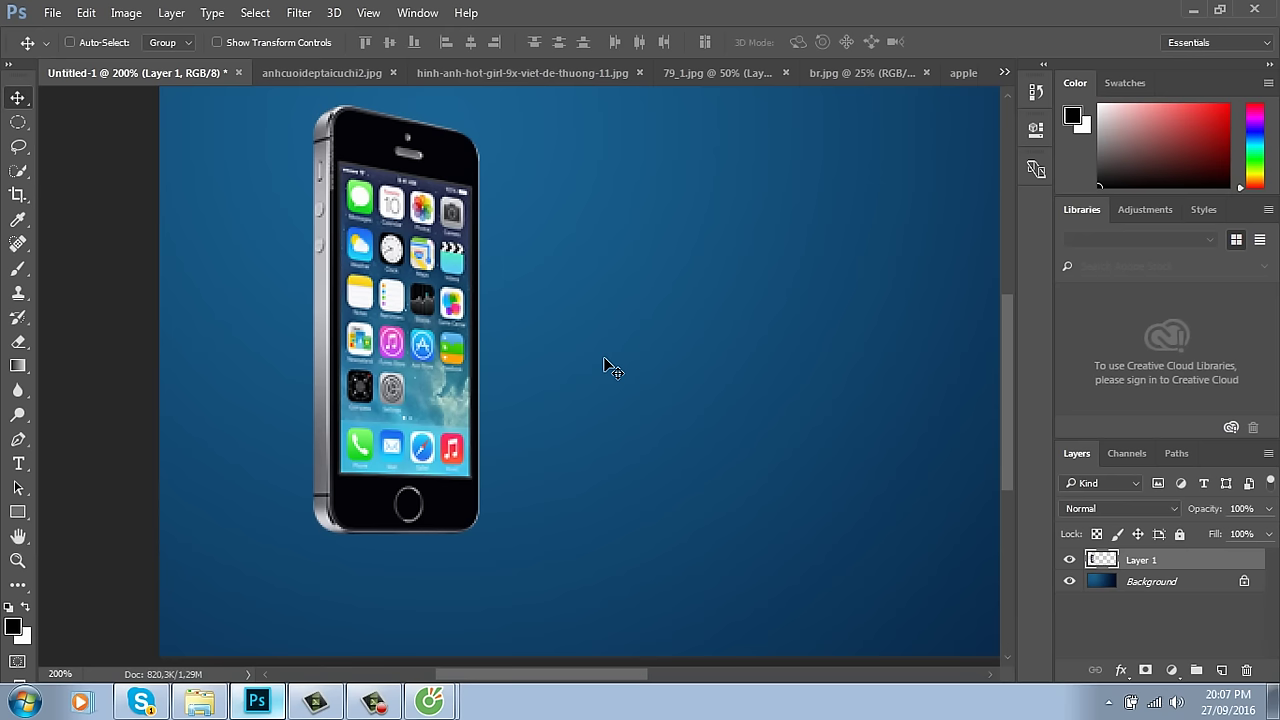
key(ctrl+j)
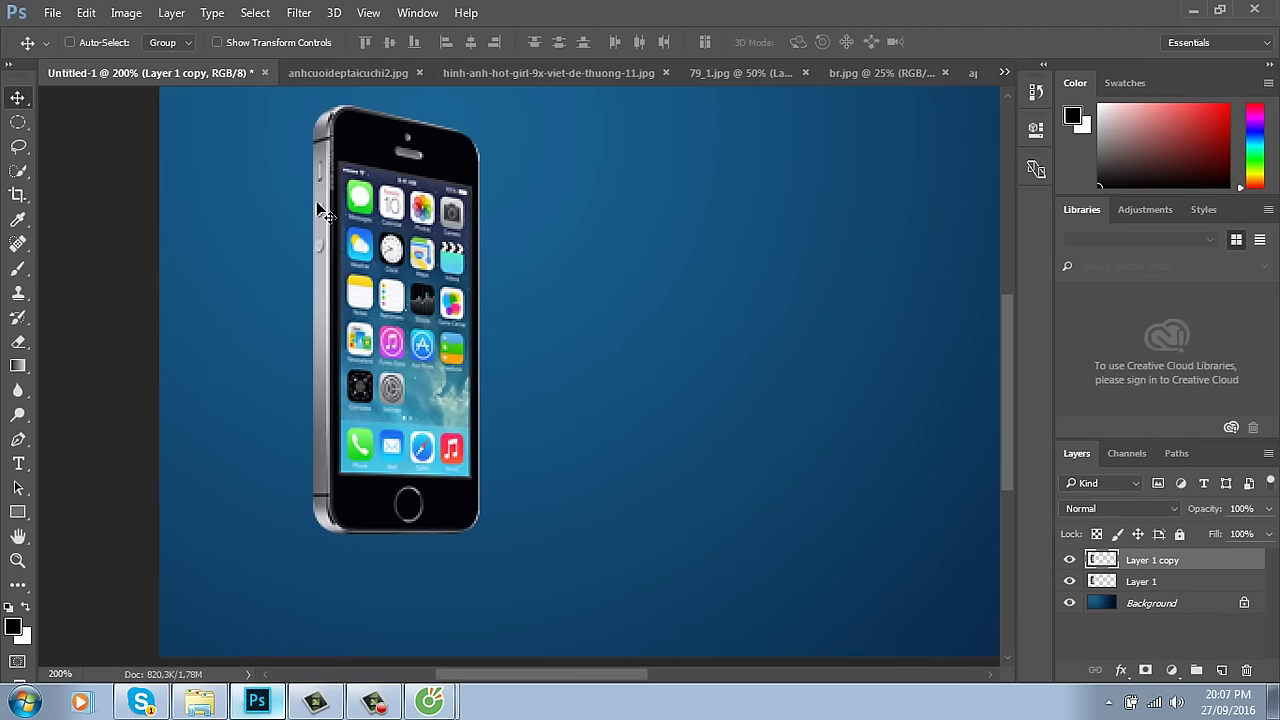
drag(386, 293, 612, 300)
key(ctrl+z)
key(ctrl+minus)
key(ctrl+minus)
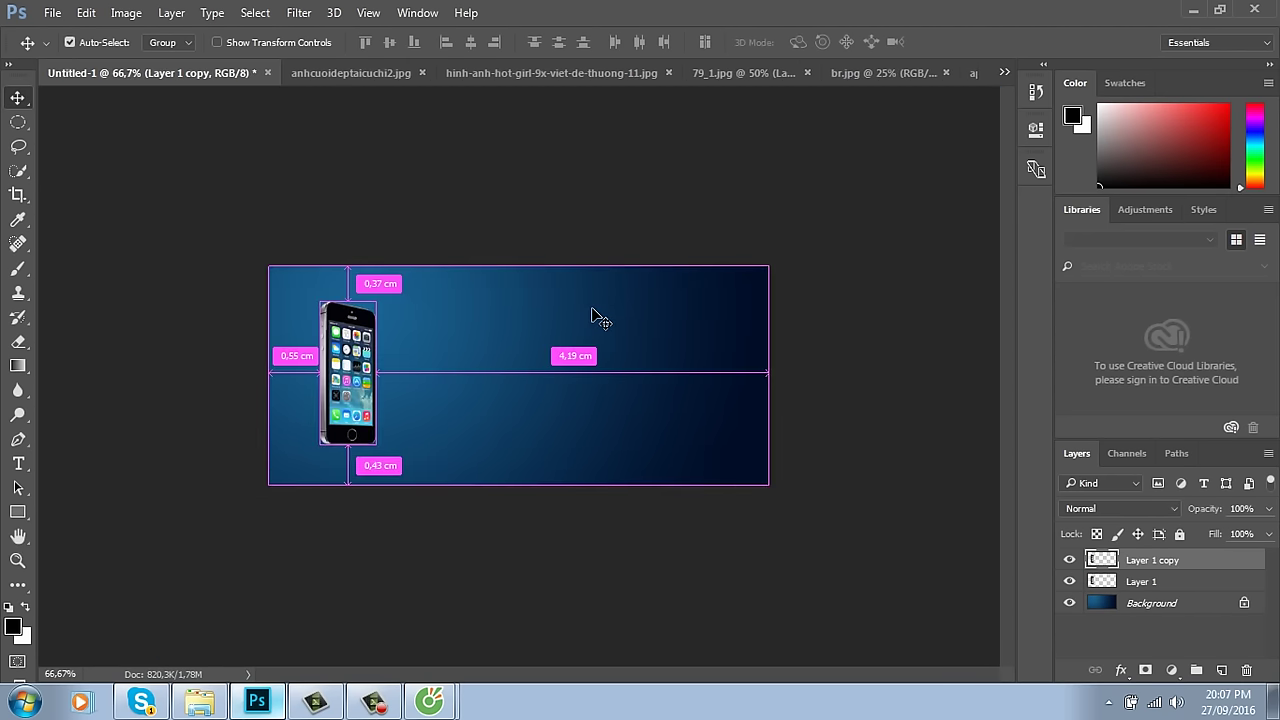
Step: Flip the phone copy vertically beneath the original as a reflection and nudge it down slightly to leave a small gap
key(ctrl+t)
drag(348, 301, 358, 534)
key(Return)
key(ctrl+plus)
key(ctrl+plus)
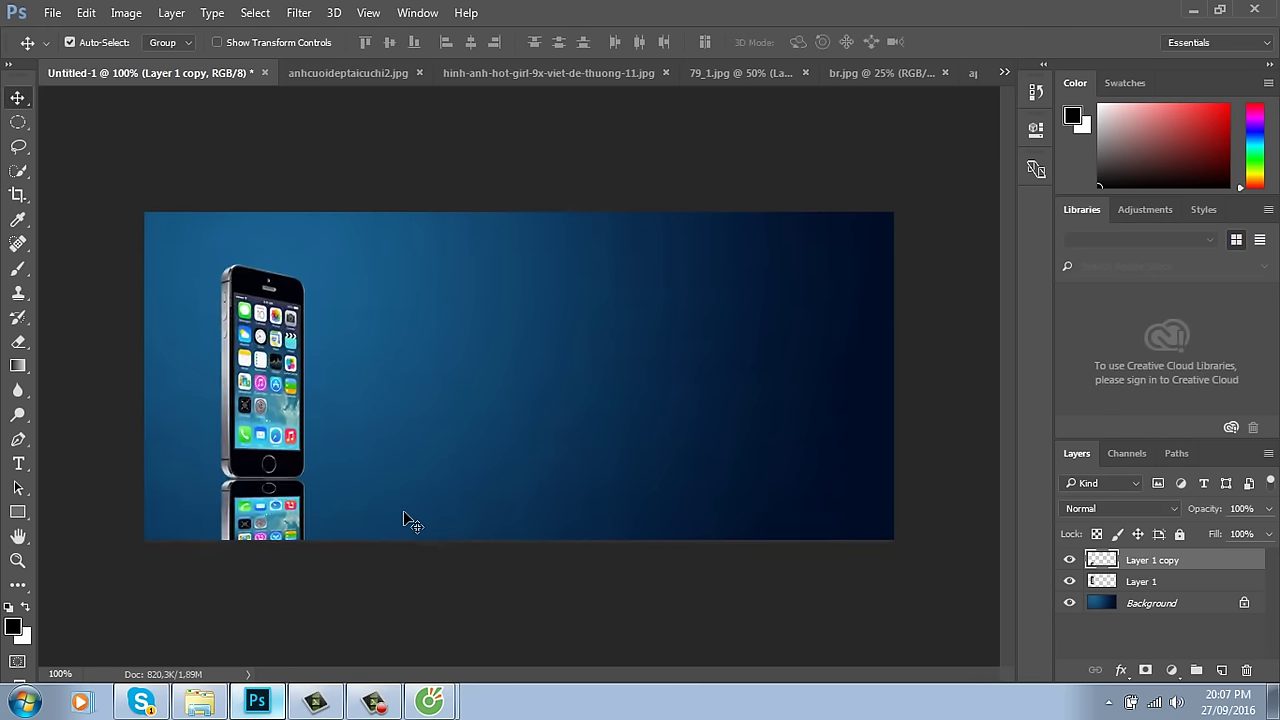
scroll(470, 490, down, 3)
scroll(470, 490, left, 5)
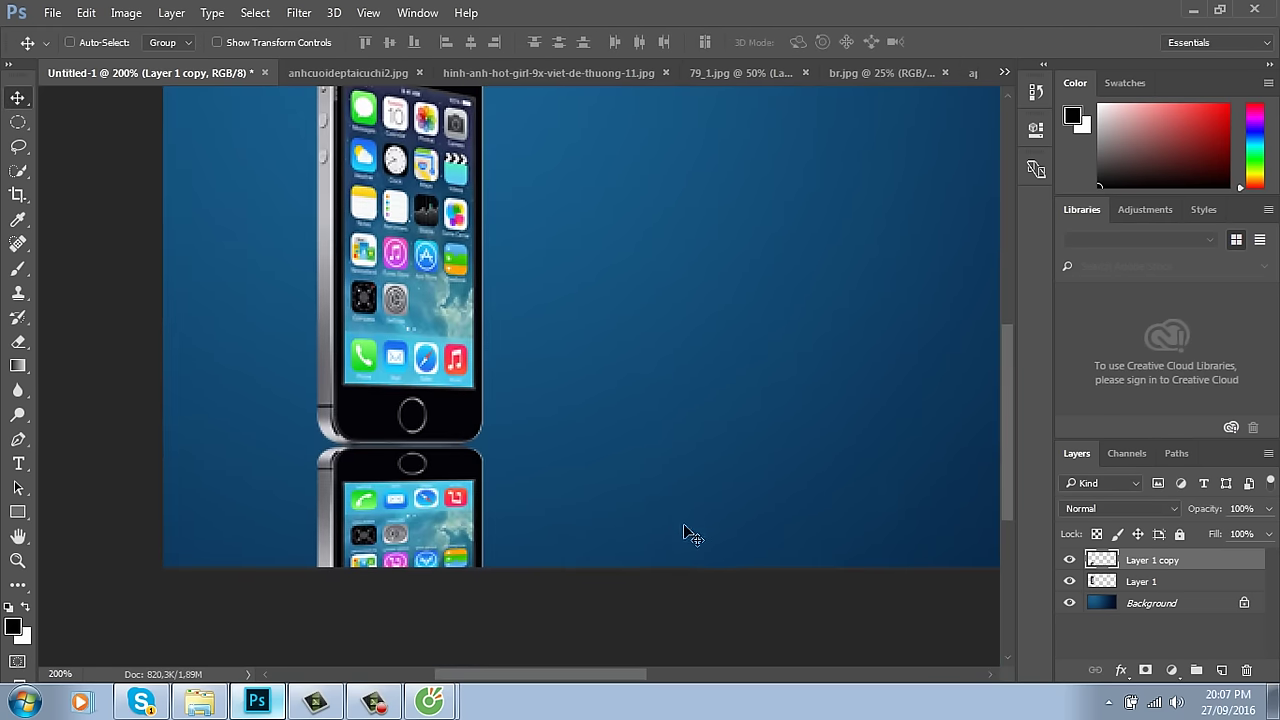
scroll(615, 410, up, 3)
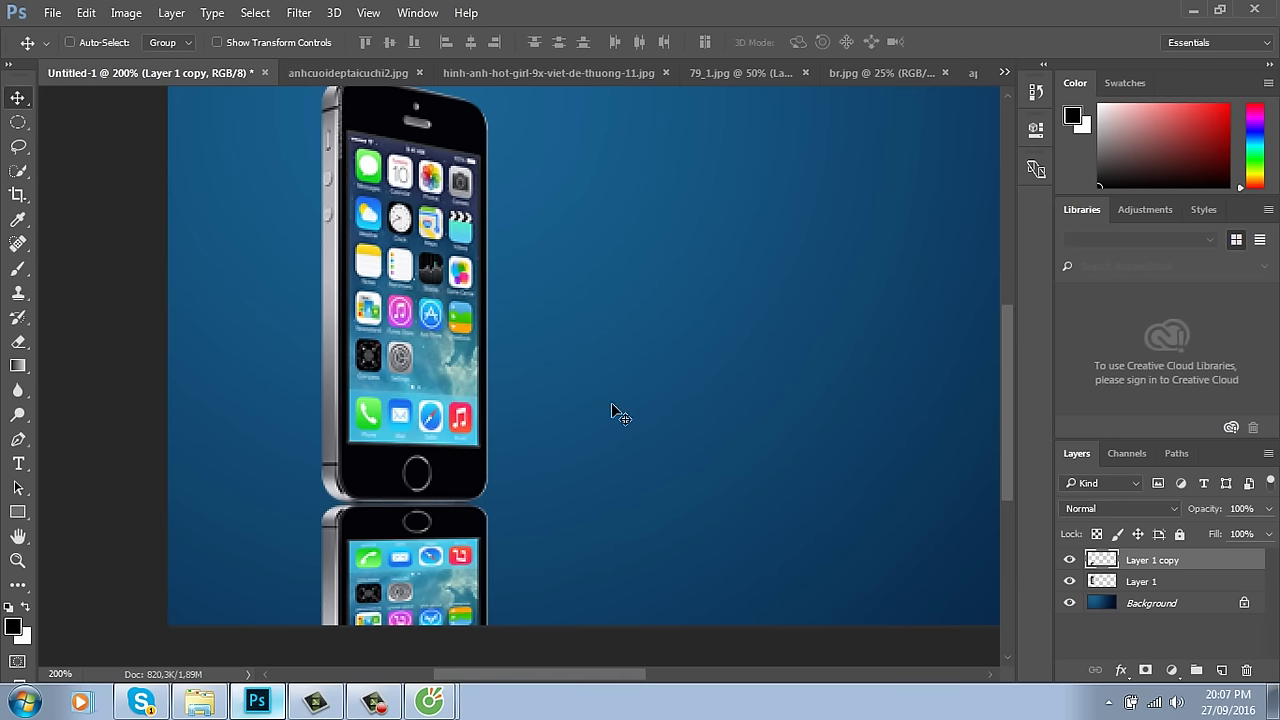
key(Down)
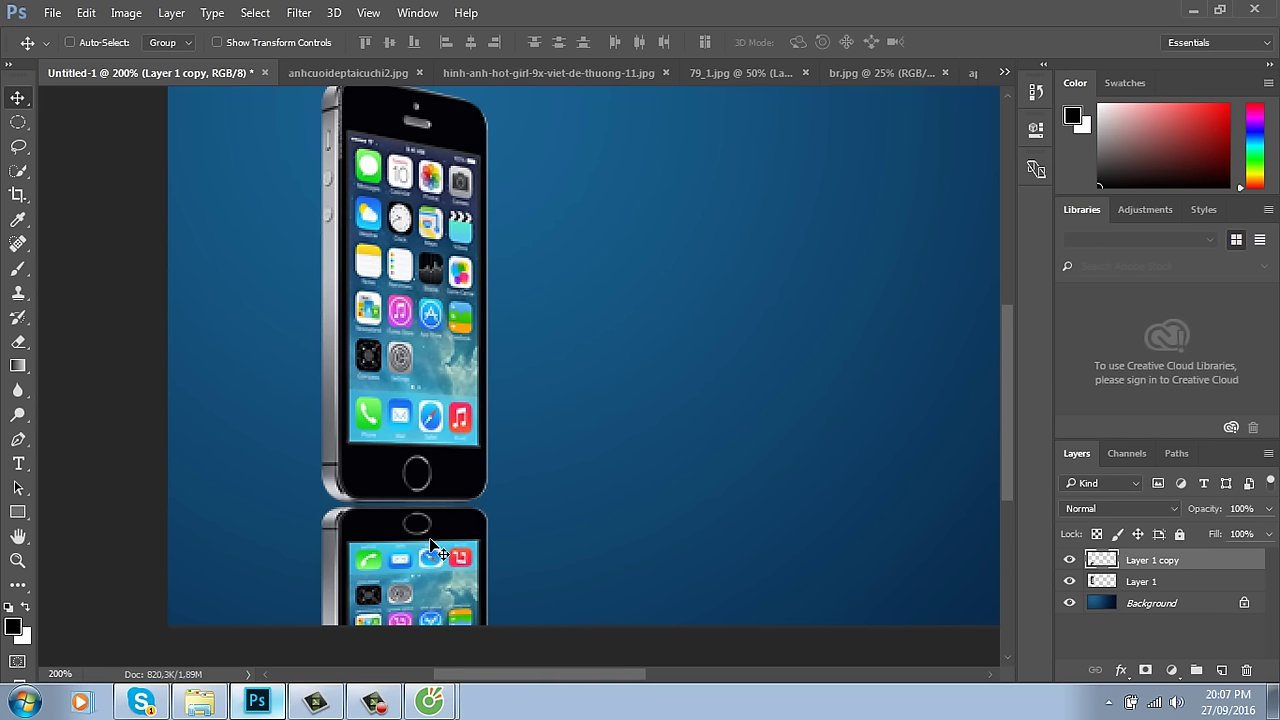
Step: Add a layer mask to the reflection and fade it downward with a radial gradient using the Black, White preset
click(1146, 670)
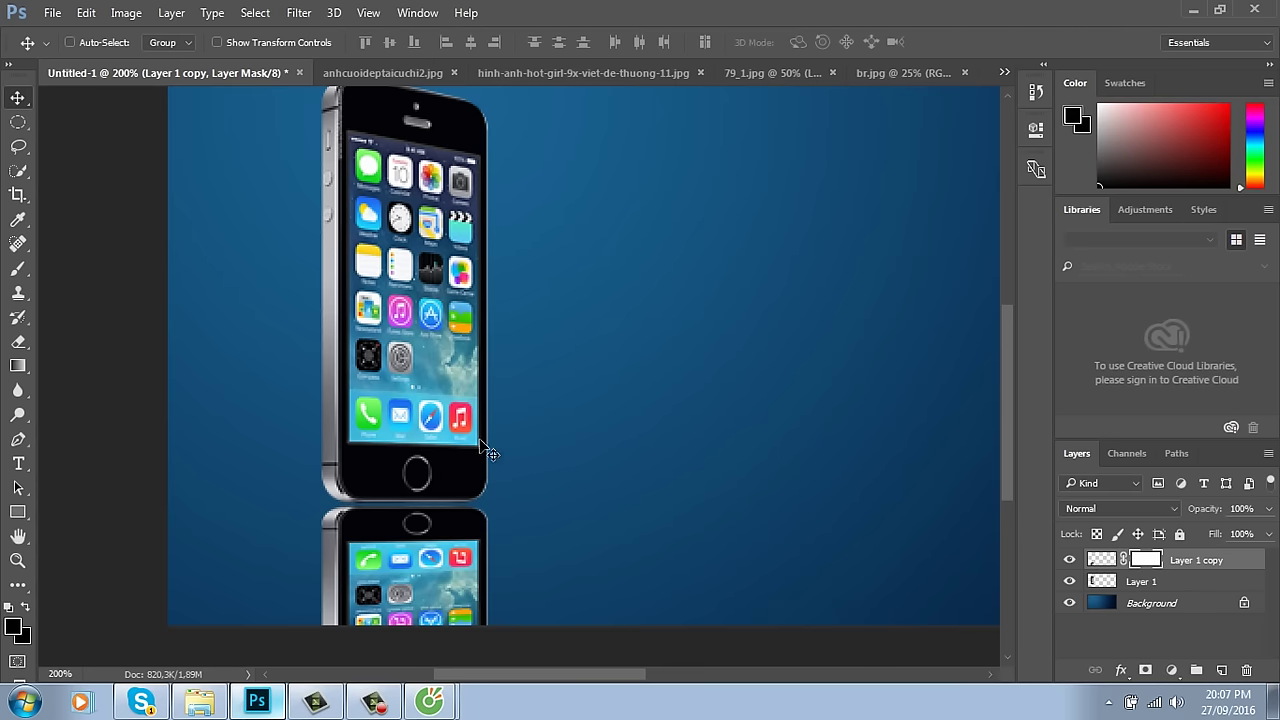
click(18, 365)
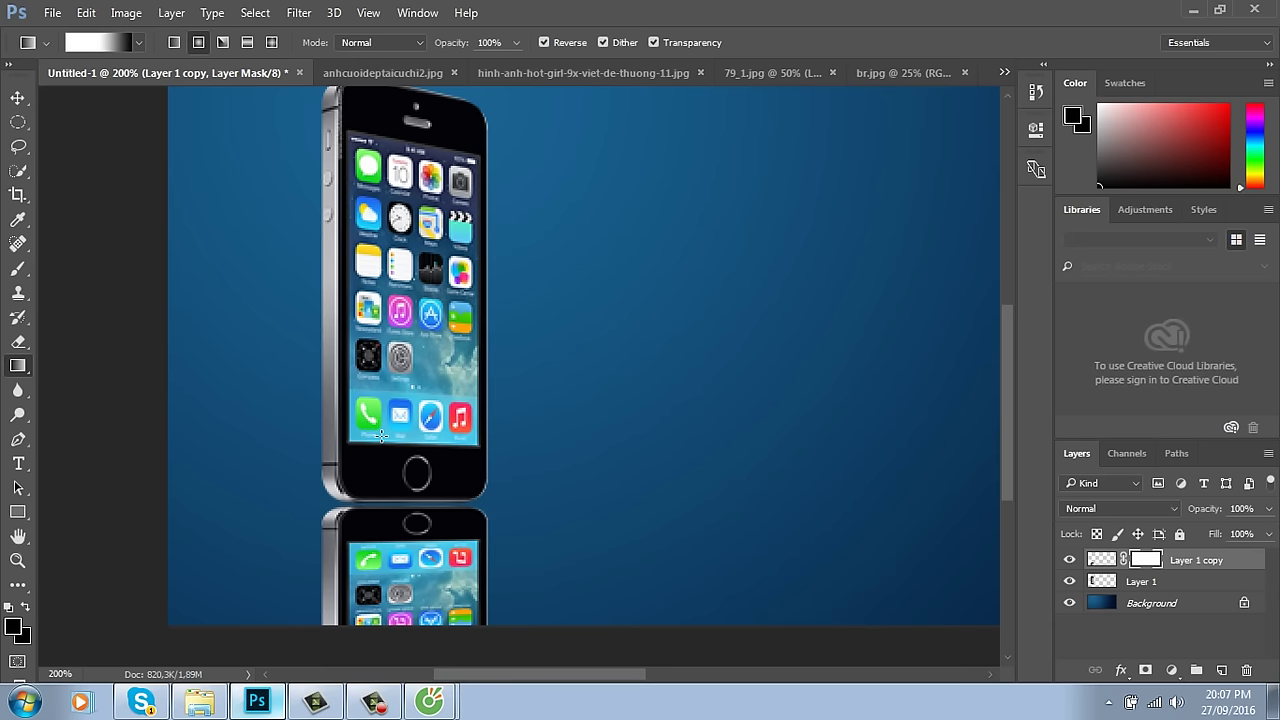
click(100, 42)
click(932, 143)
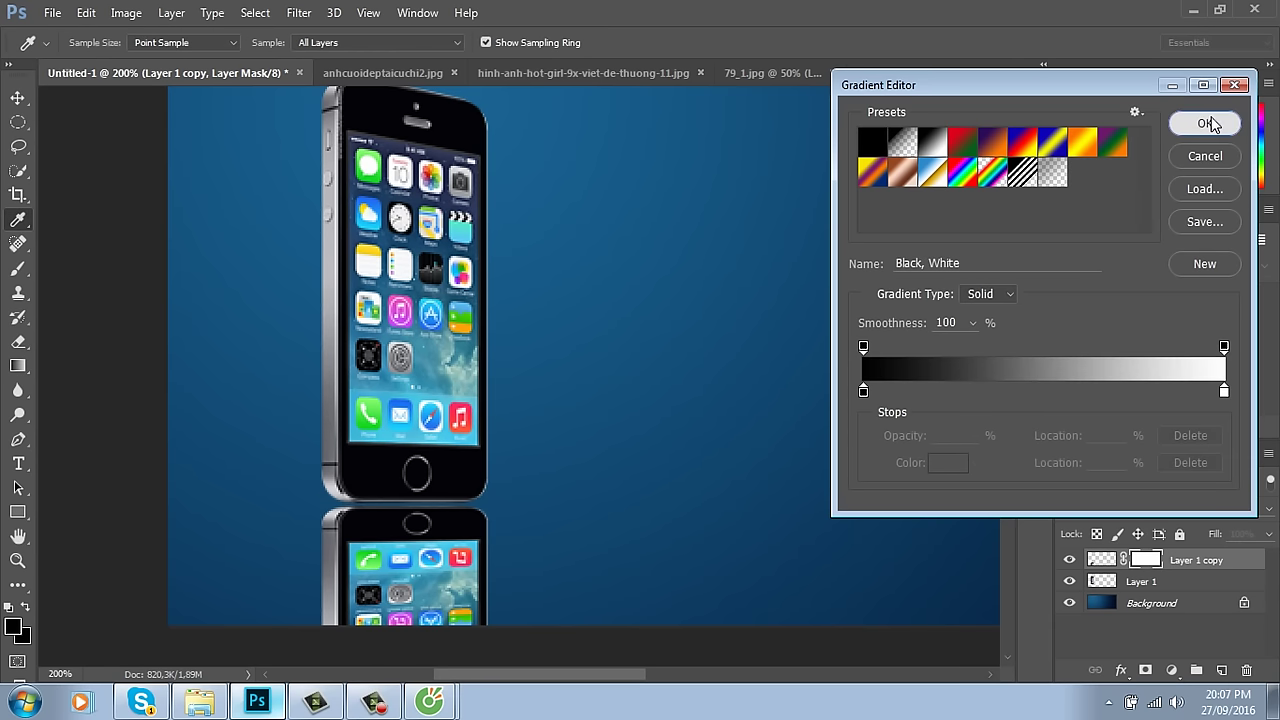
click(1214, 123)
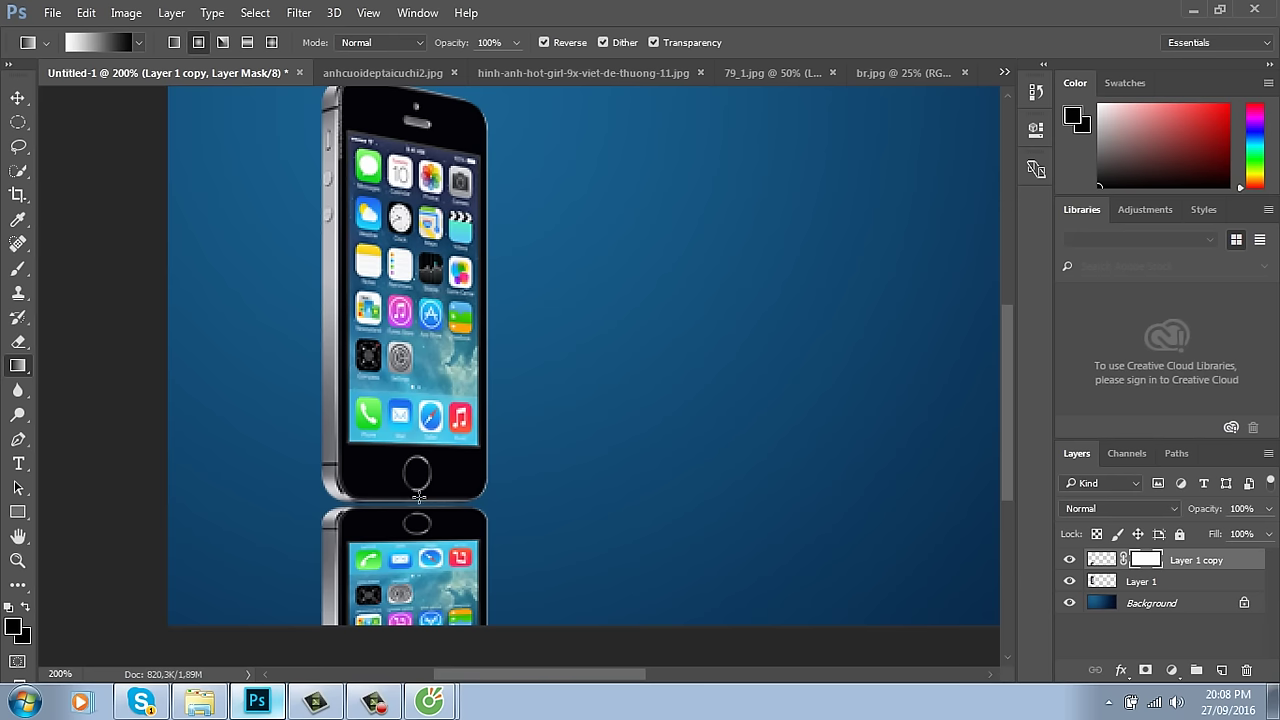
drag(418, 490, 415, 598)
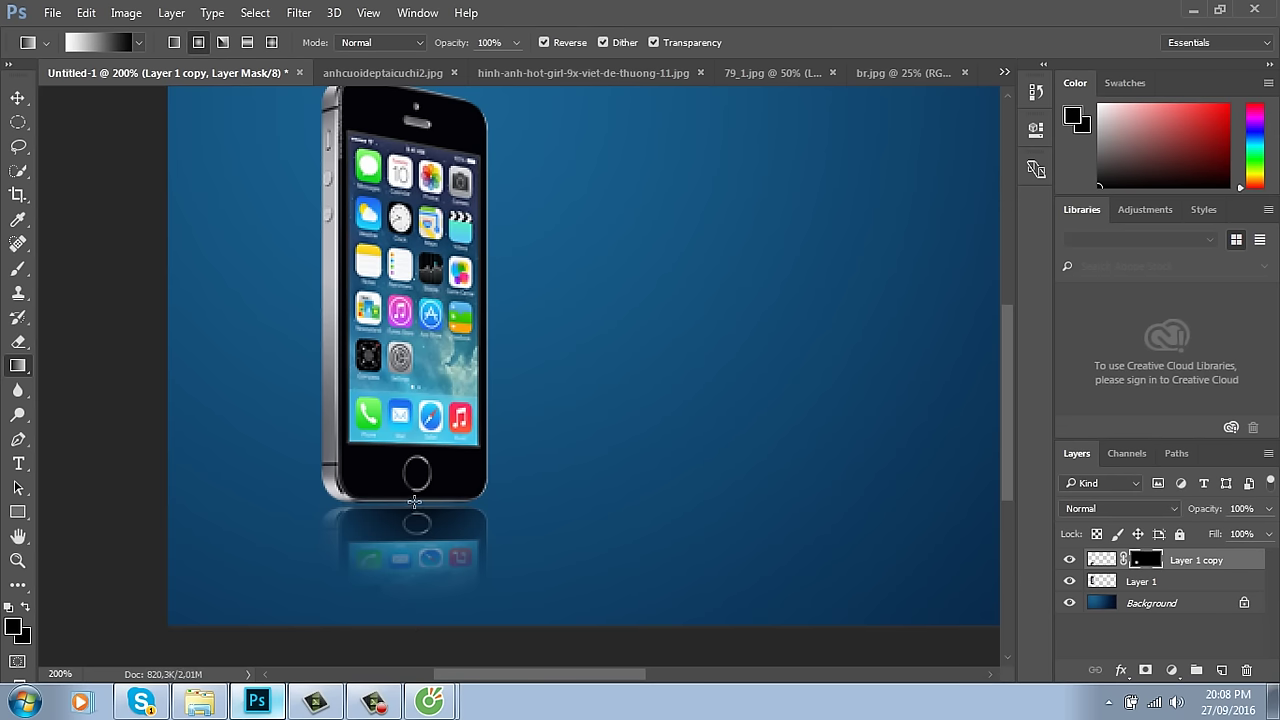
Step: Redraw the mask's fade as a linear gradient from the phone's screen to the banner's lower edge, leaving a faint reflection
click(198, 44)
click(174, 42)
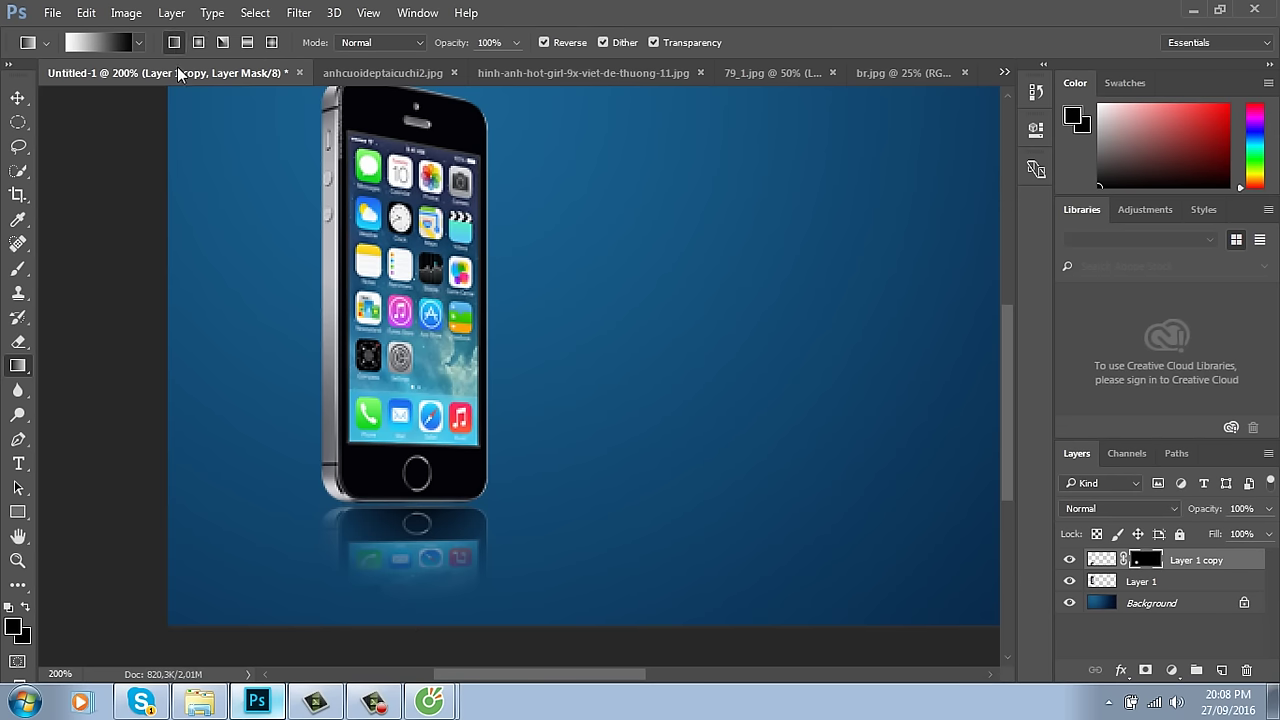
drag(421, 433, 439, 588)
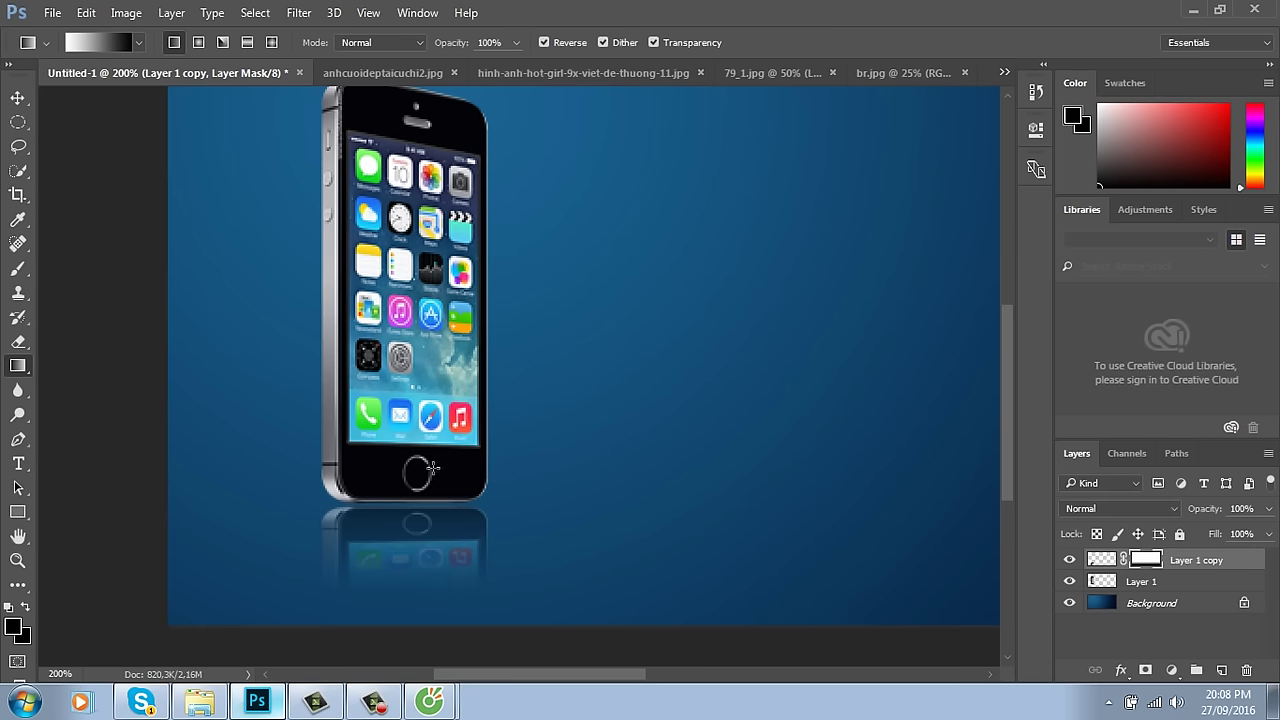
drag(434, 466, 428, 594)
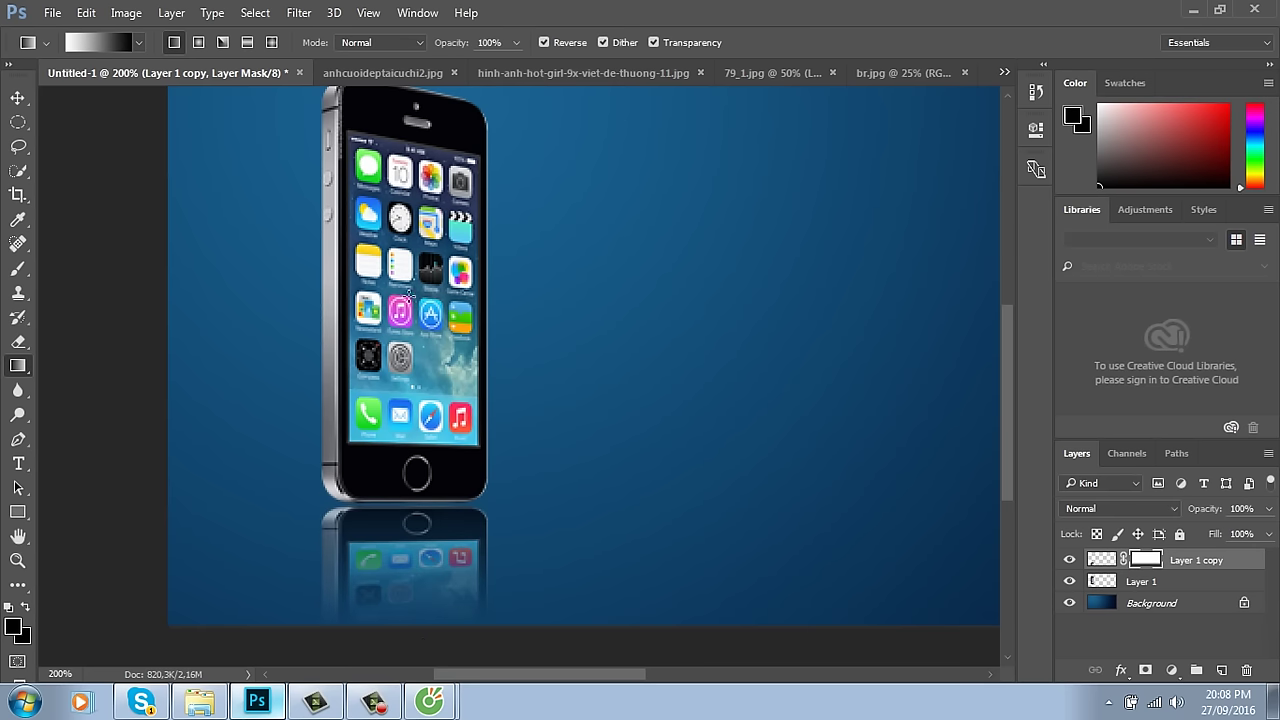
drag(409, 300, 420, 628)
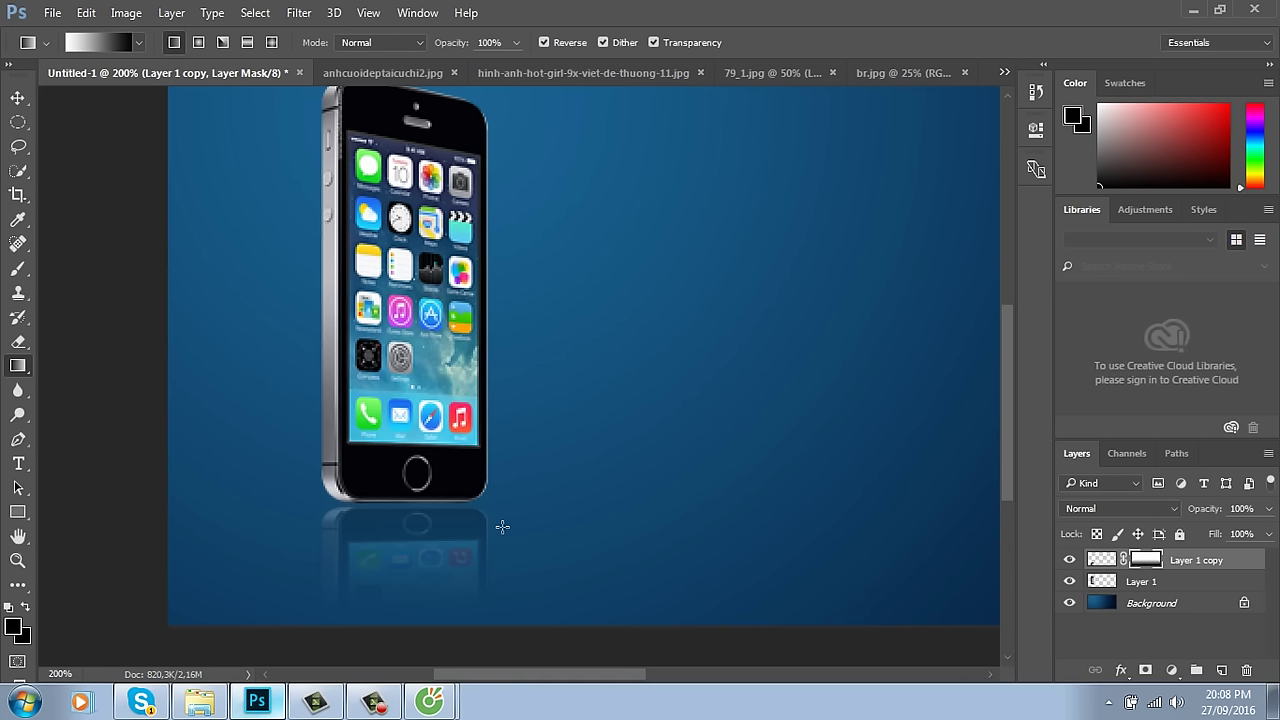
key(ctrl+minus)
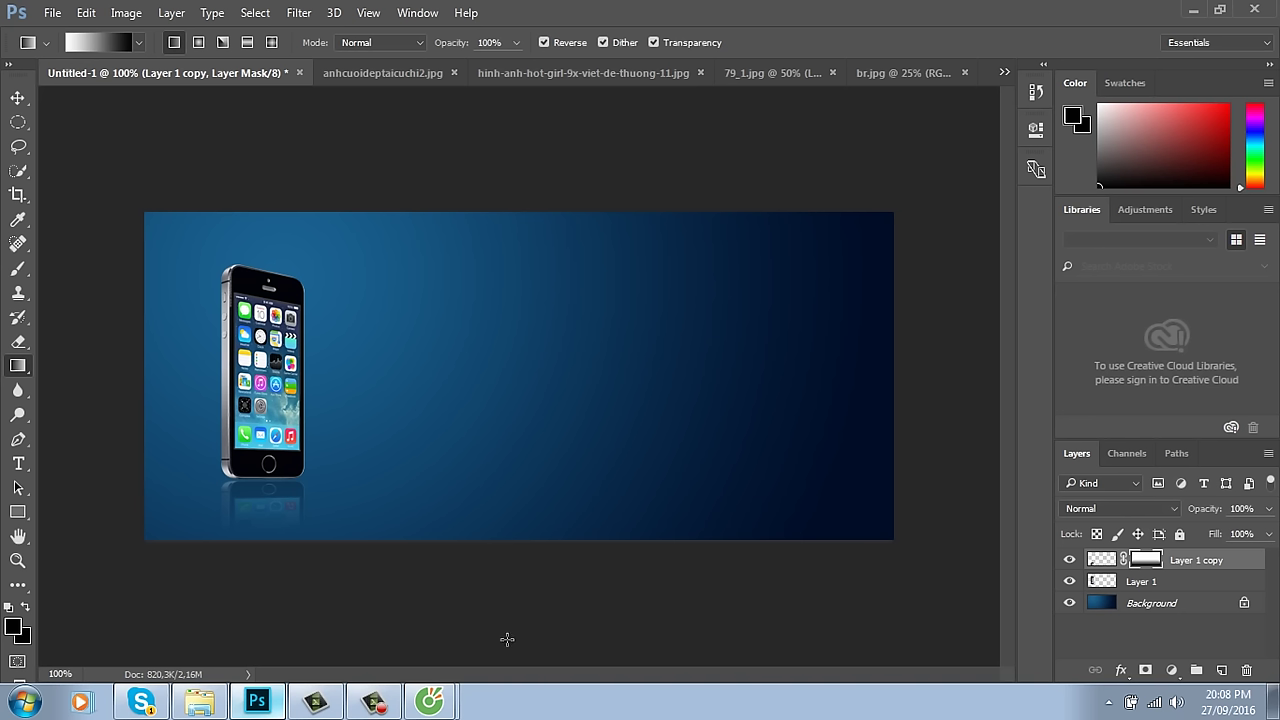
click(18, 97)
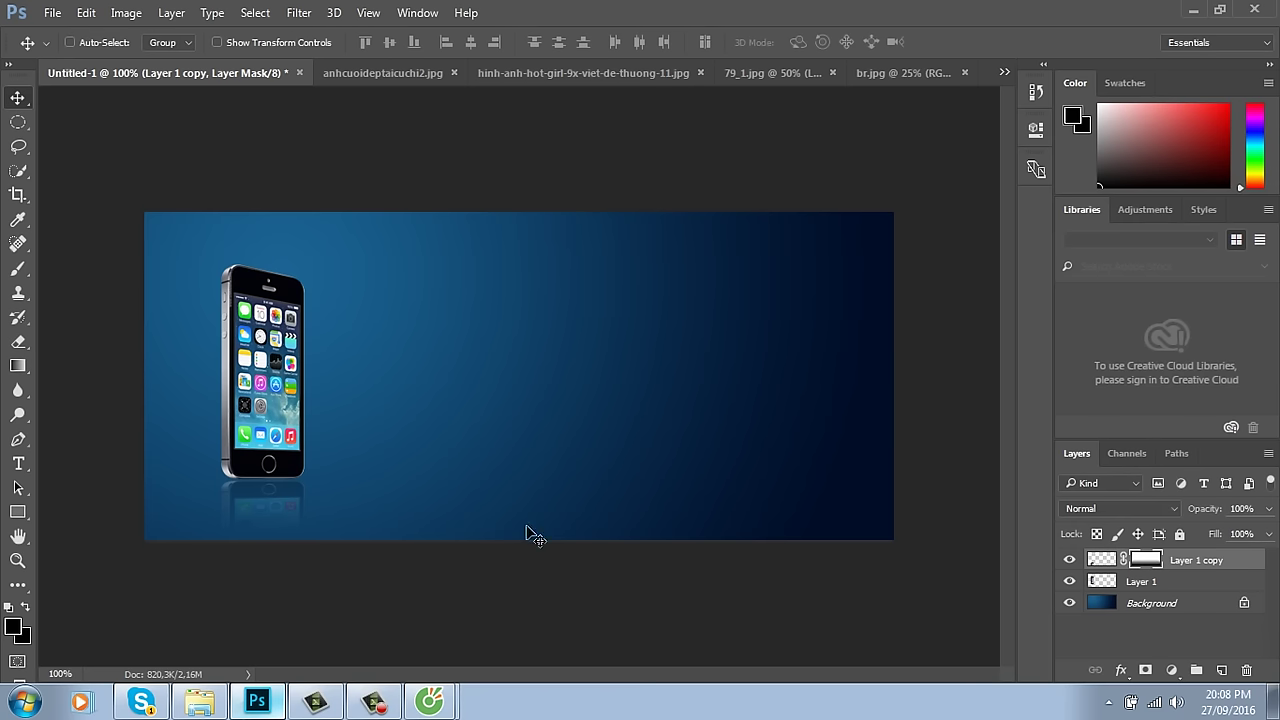
Step: Select the phone and its reflection together and duplicate both just to the right of the original
right_click(300, 505)
click(305, 505)
mouse_move(300, 520)
mouse_down()
mouse_move(357, 510)
mouse_move(300, 510)
mouse_up()
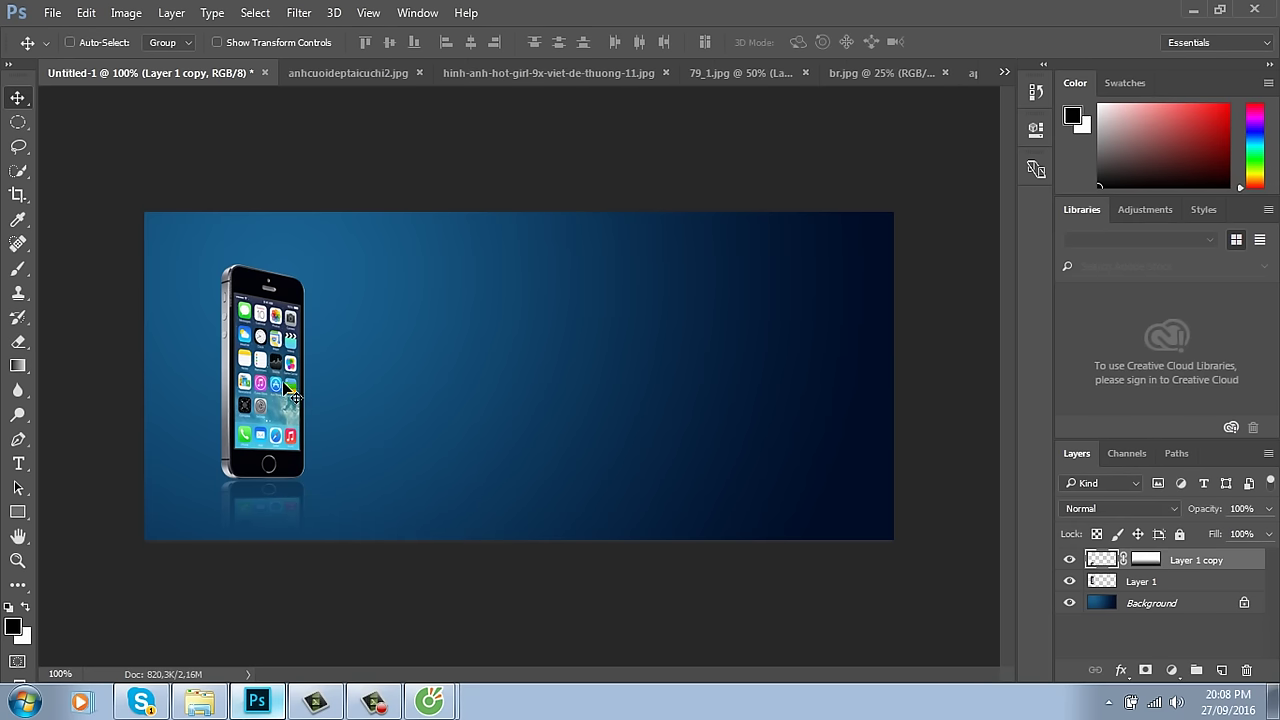
right_click(305, 386)
shift+click(322, 397)
drag(300, 402, 463, 408)
key(ctrl+z)
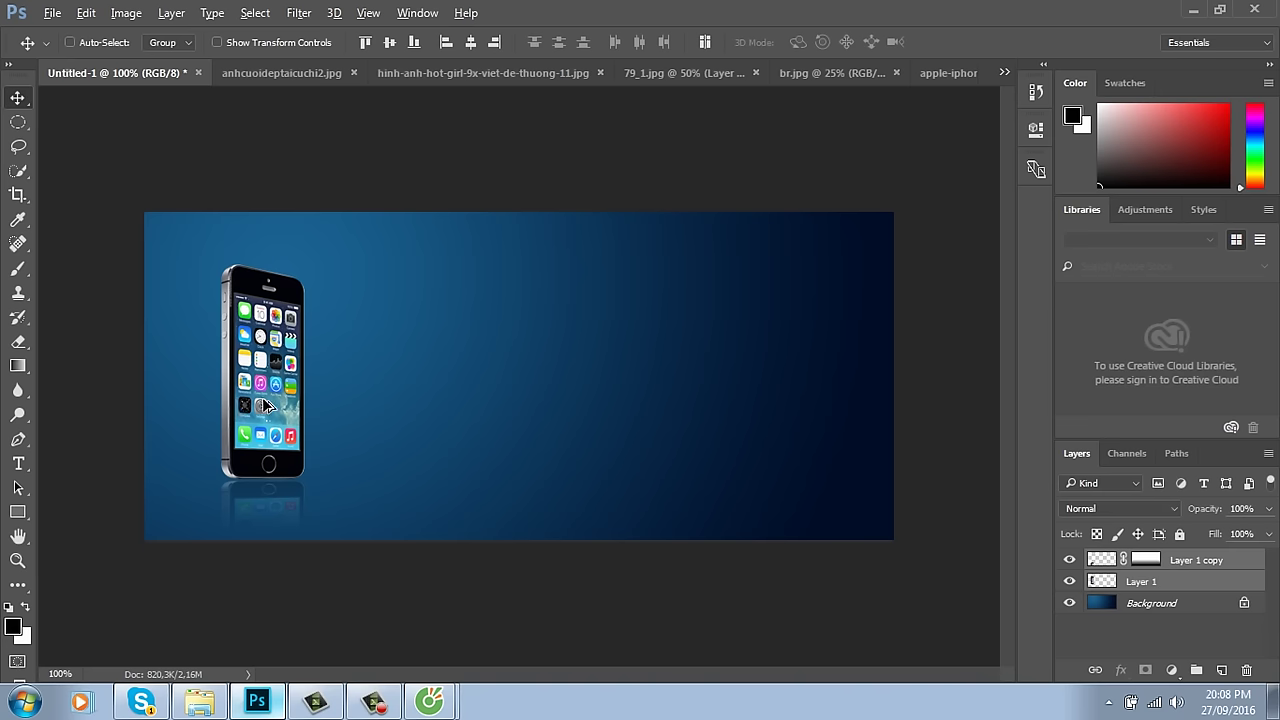
drag(262, 412, 369, 410)
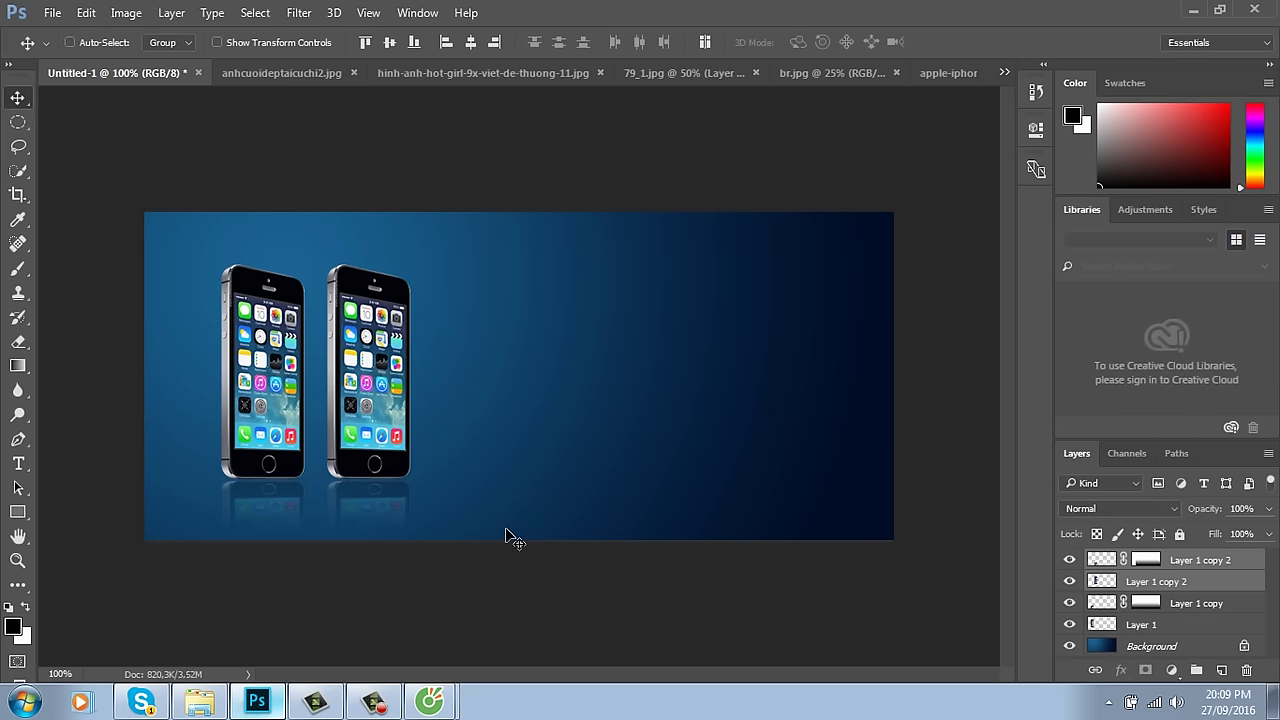
Step: Scale the duplicated phone and reflection to about 91% beside the original and set their opacity to 50%
key(ctrl+t)
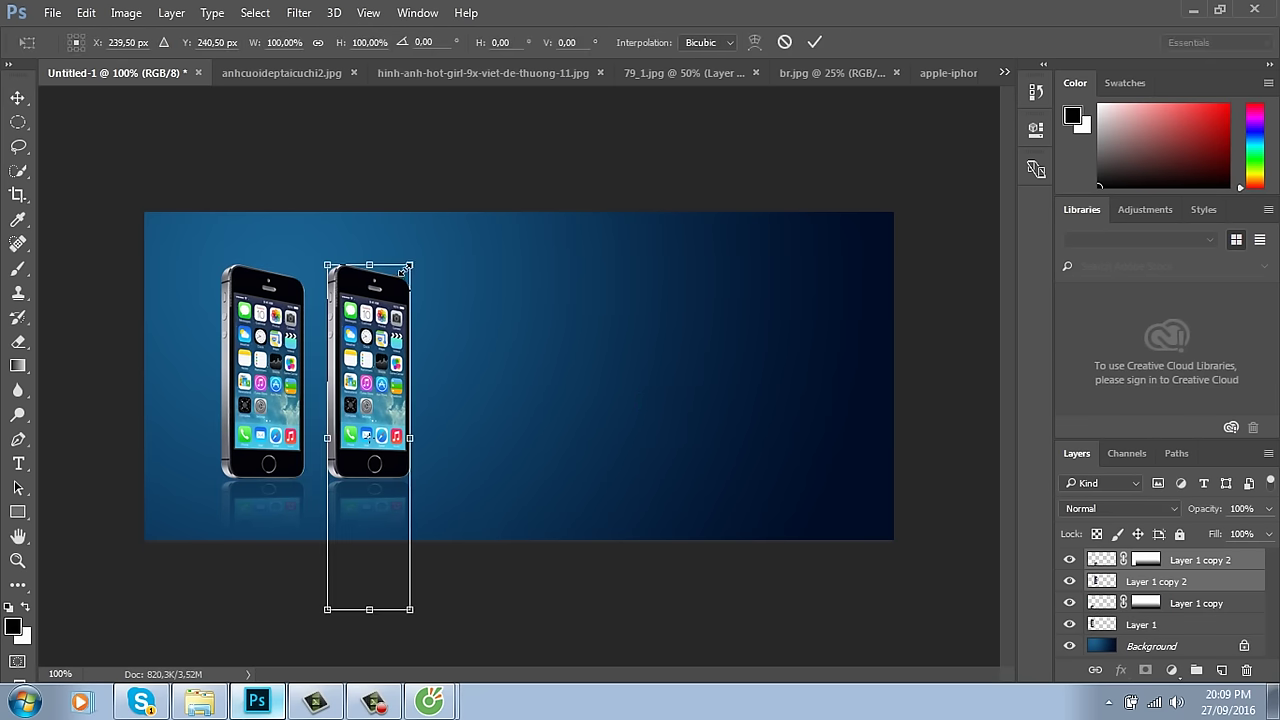
drag(409, 266, 379, 284)
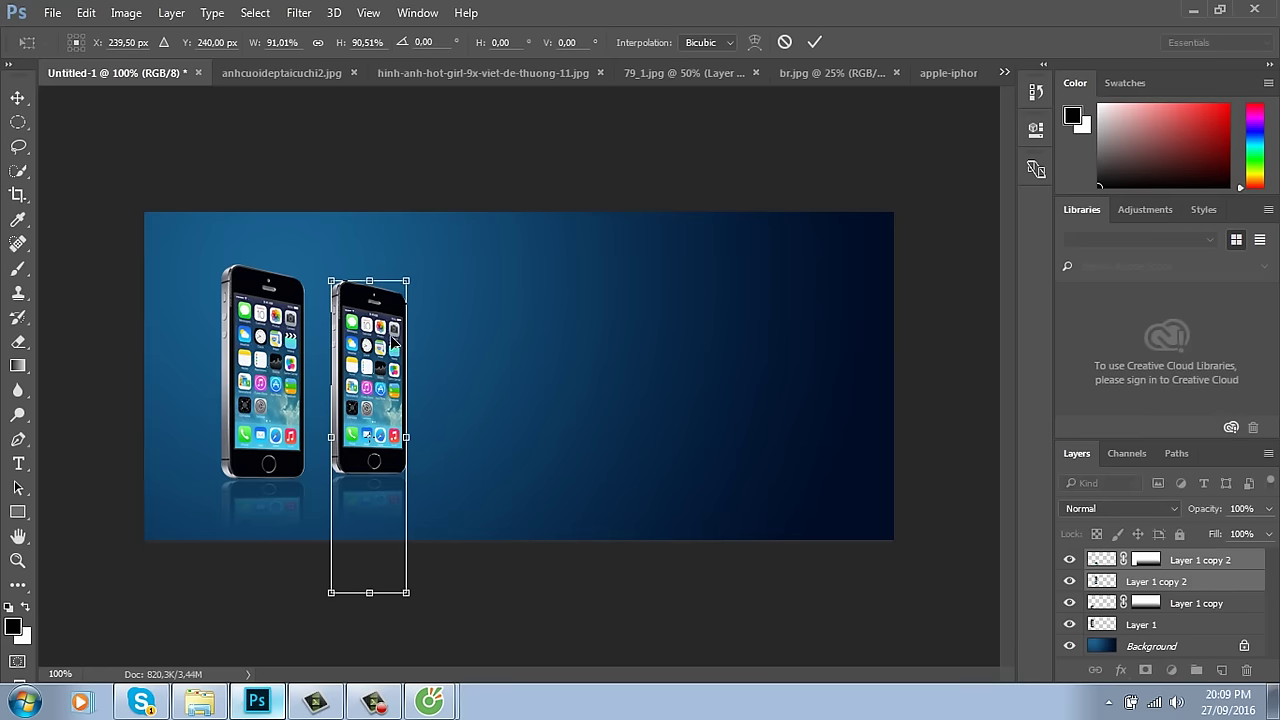
mouse_move(397, 371)
mouse_down()
mouse_move(375, 370)
mouse_move(390, 372)
mouse_up()
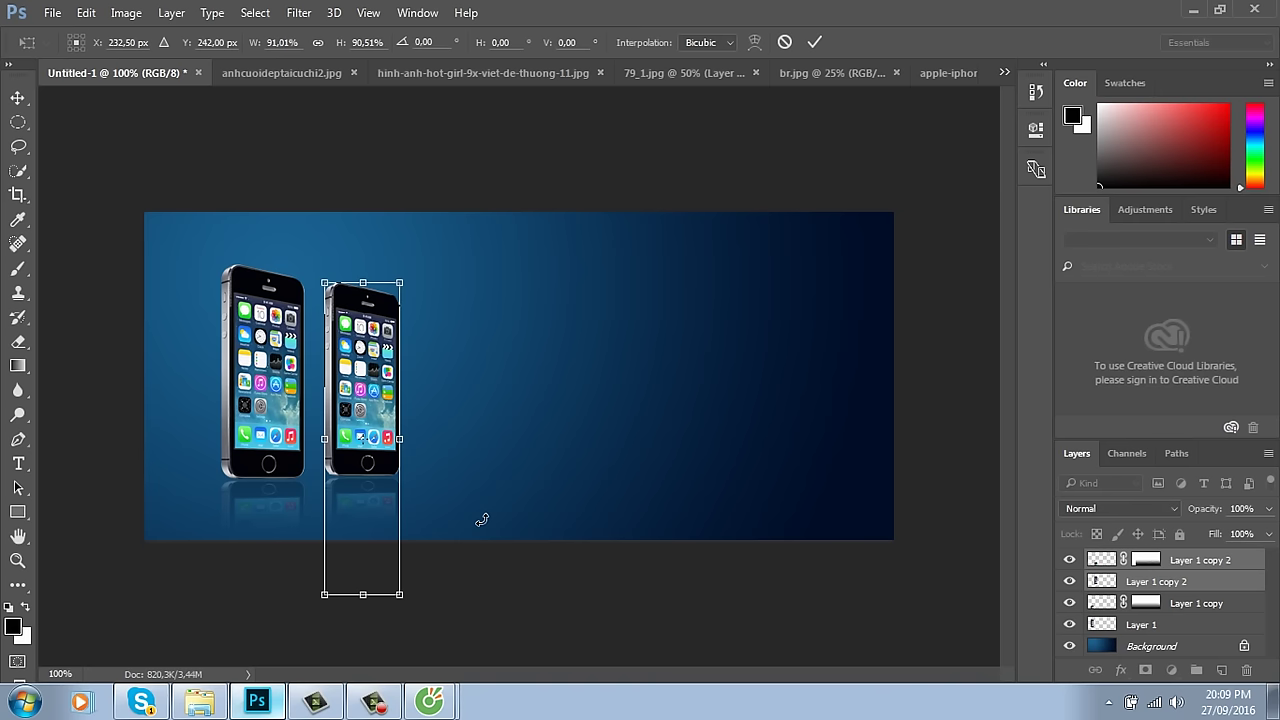
key(Return)
key(5)
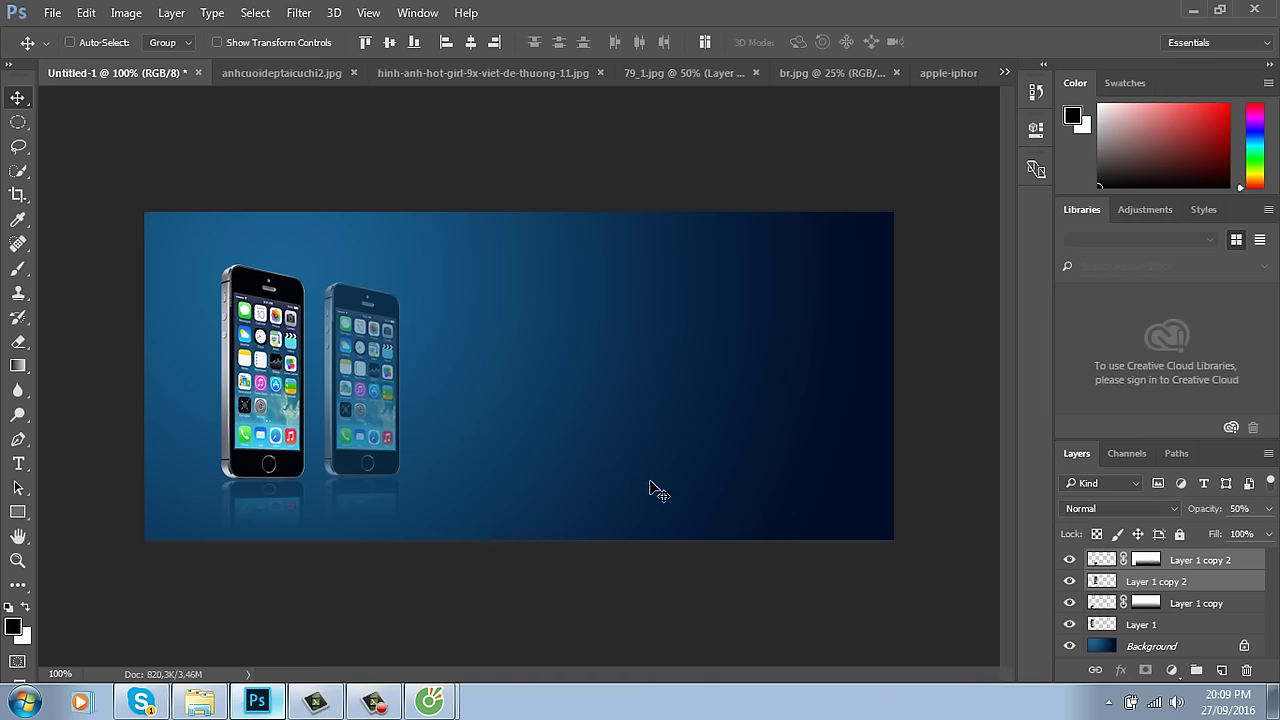
Step: Duplicate the locked Background layer beneath the phone layers
right_click(667, 344)
click(708, 354)
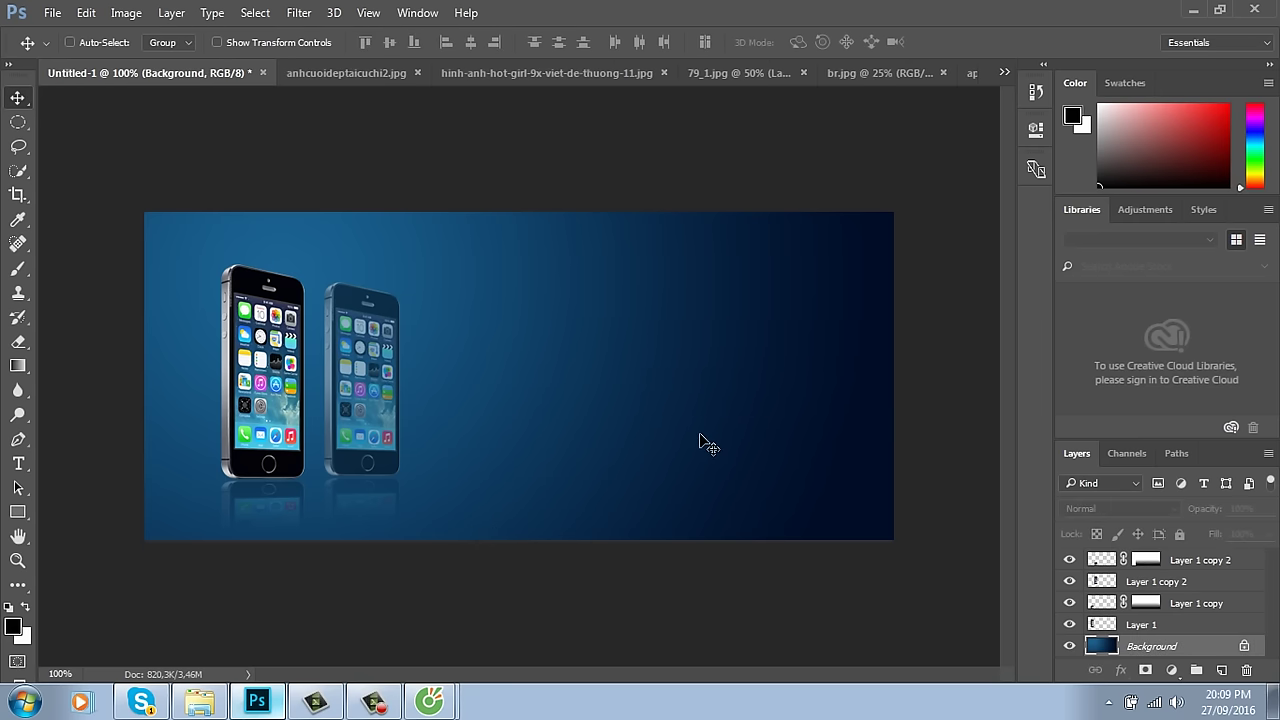
right_click(703, 350)
click(738, 365)
drag(728, 312, 728, 315)
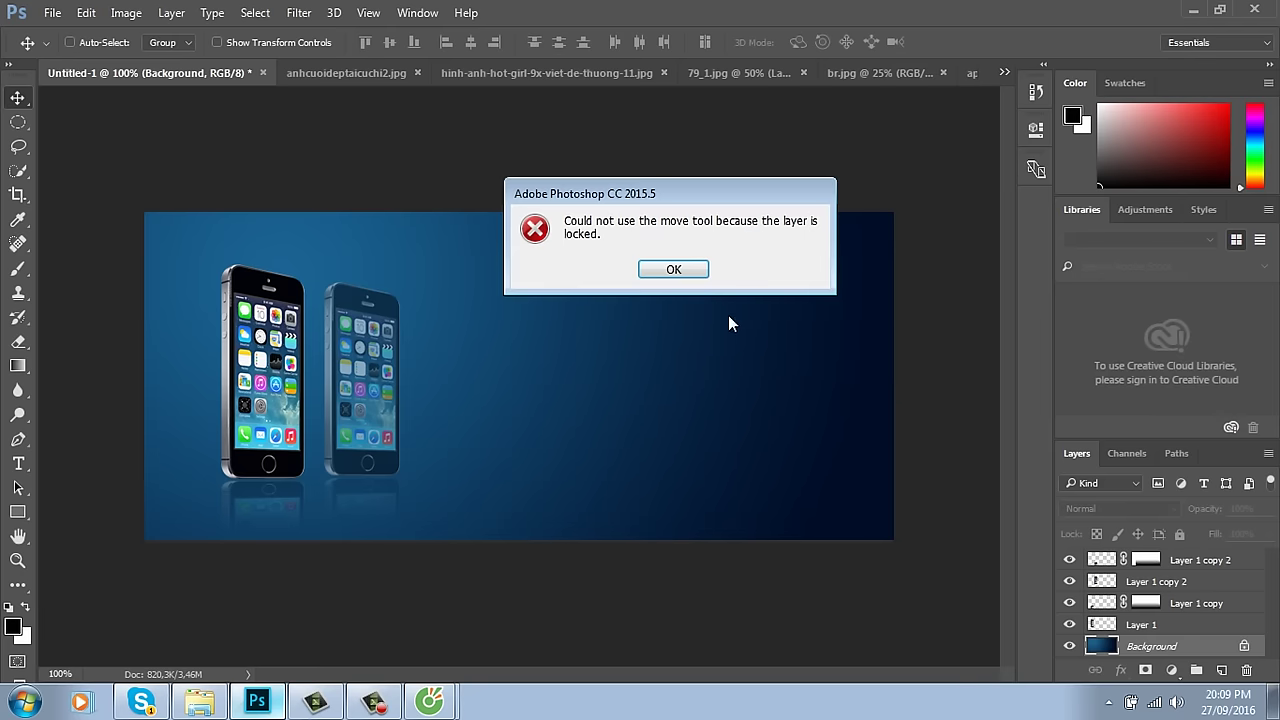
click(698, 275)
drag(1207, 660, 1190, 655)
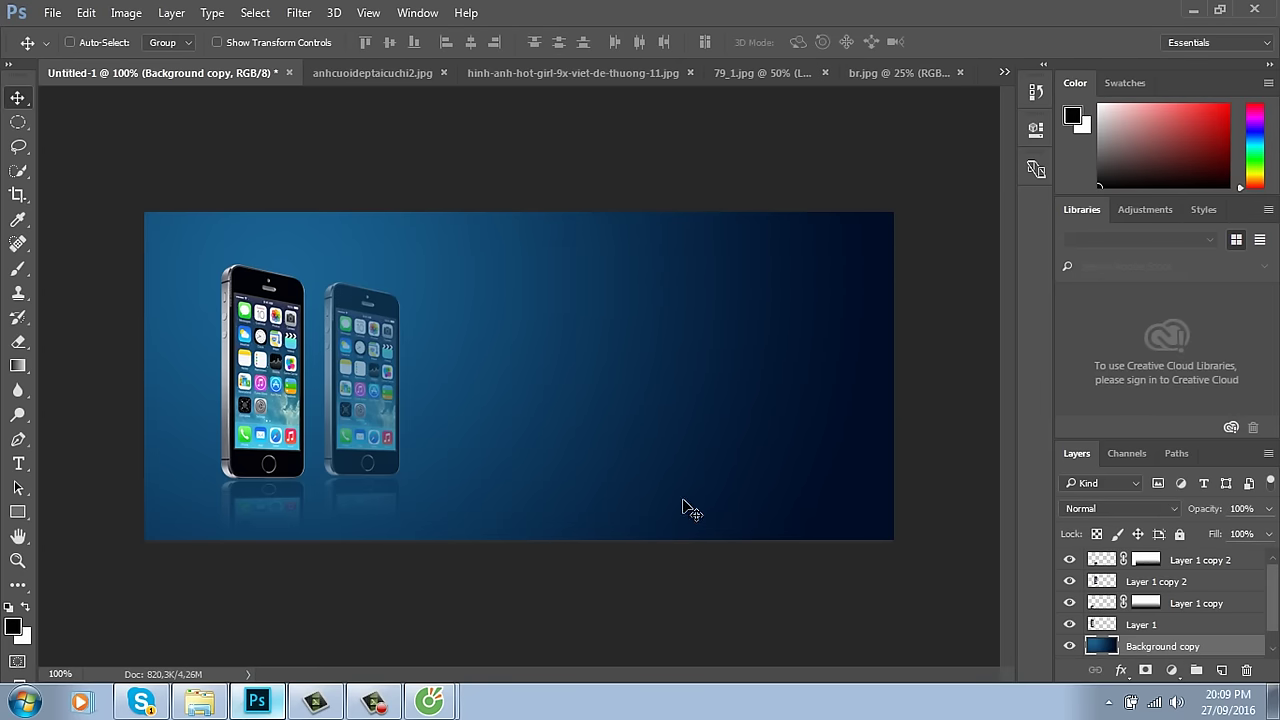
Step: Compress the background copy vertically into a floor strip across the banner's lower part, with its upper edge just above the phones' home buttons
drag(680, 508, 781, 357)
drag(758, 410, 756, 408)
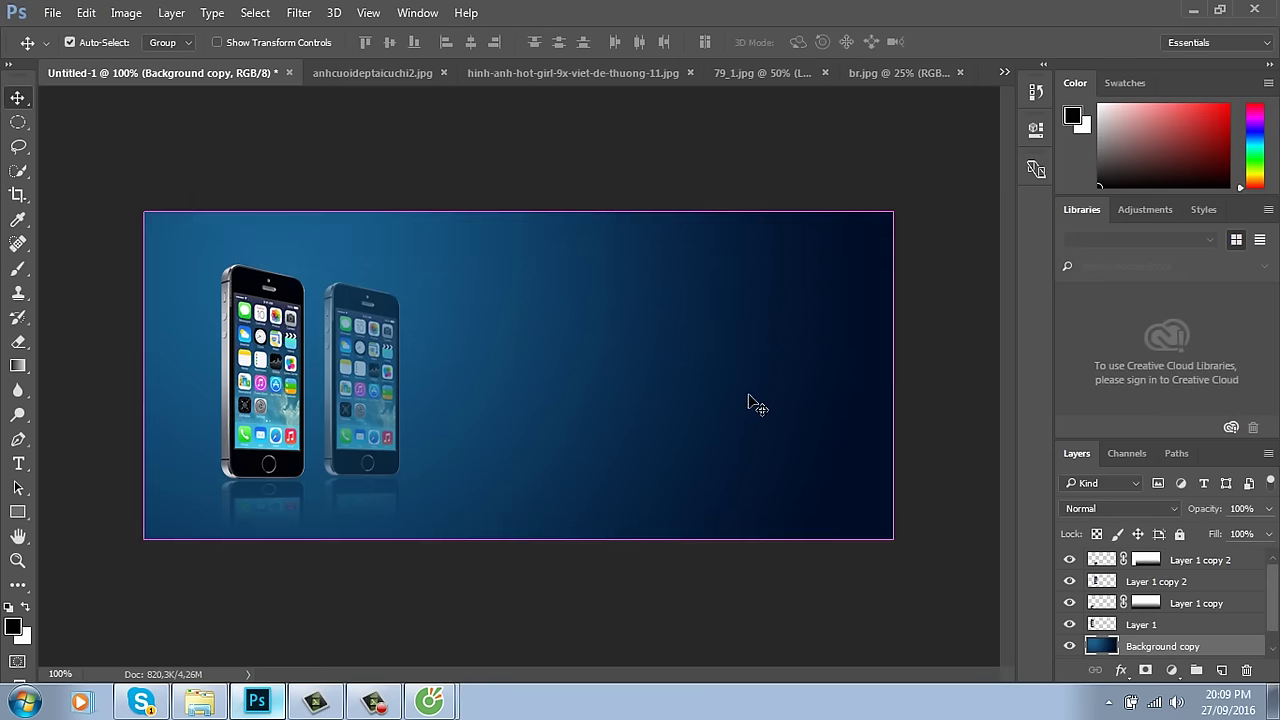
key(ctrl+t)
drag(515, 211, 494, 443)
key(Return)
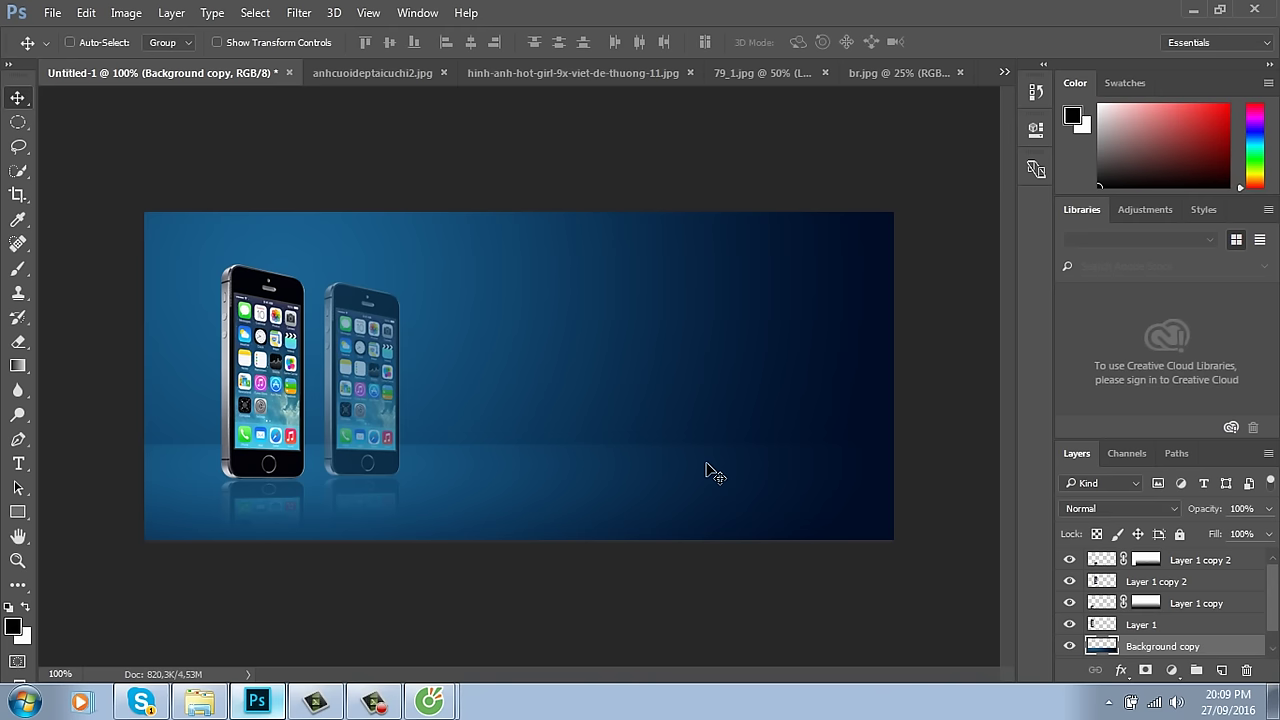
drag(714, 474, 664, 379)
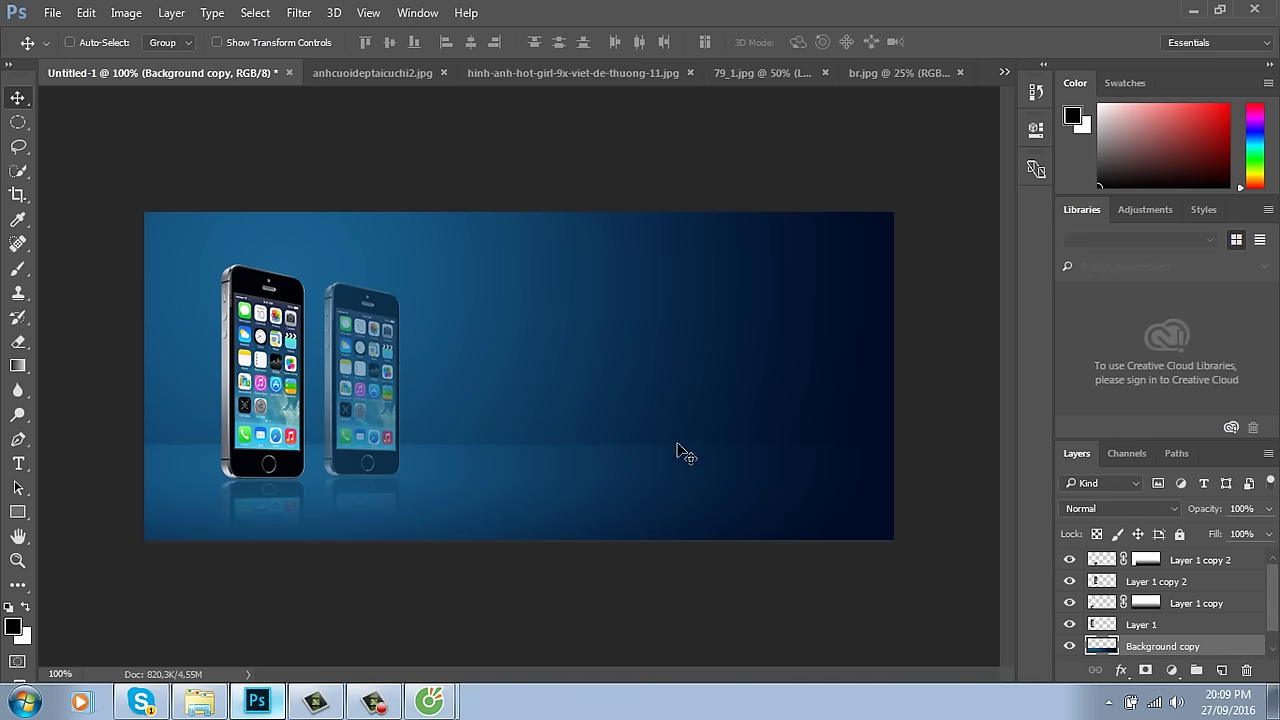
Step: Fill the floor strip with white while its transparent pixels are locked, and set its blend mode to Overlay
click(1097, 537)
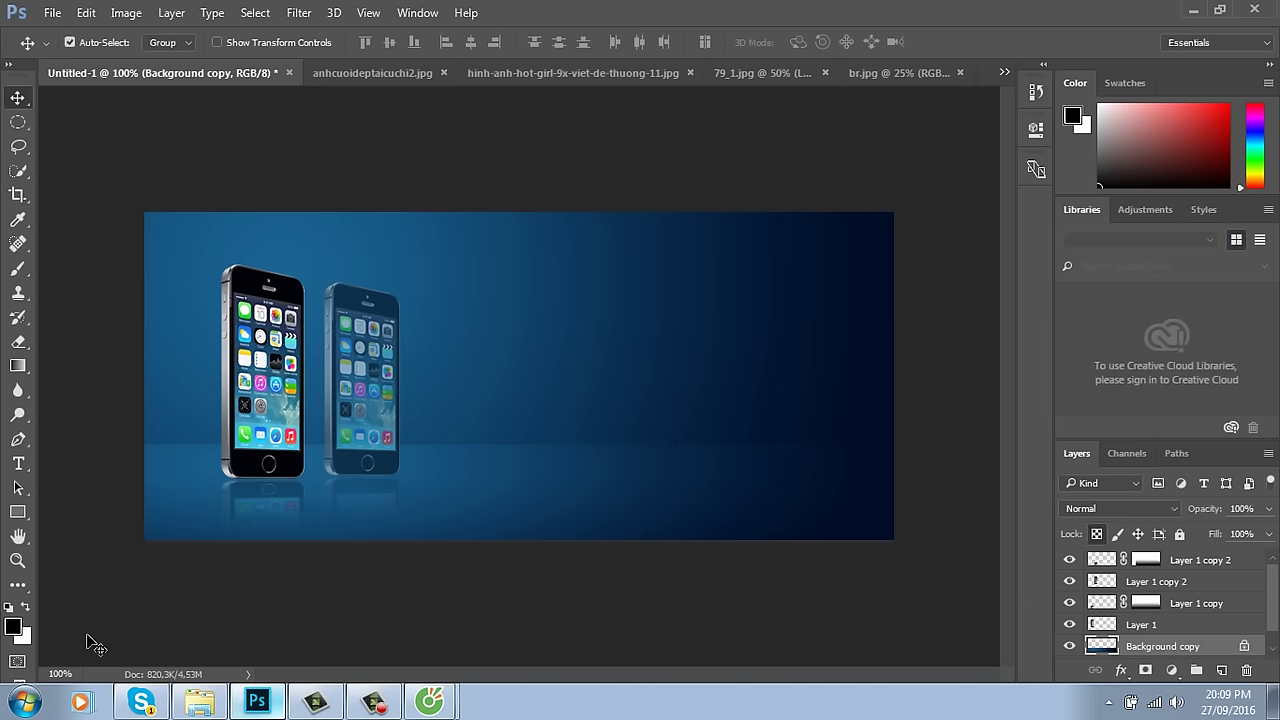
key(ctrl+BackSpace)
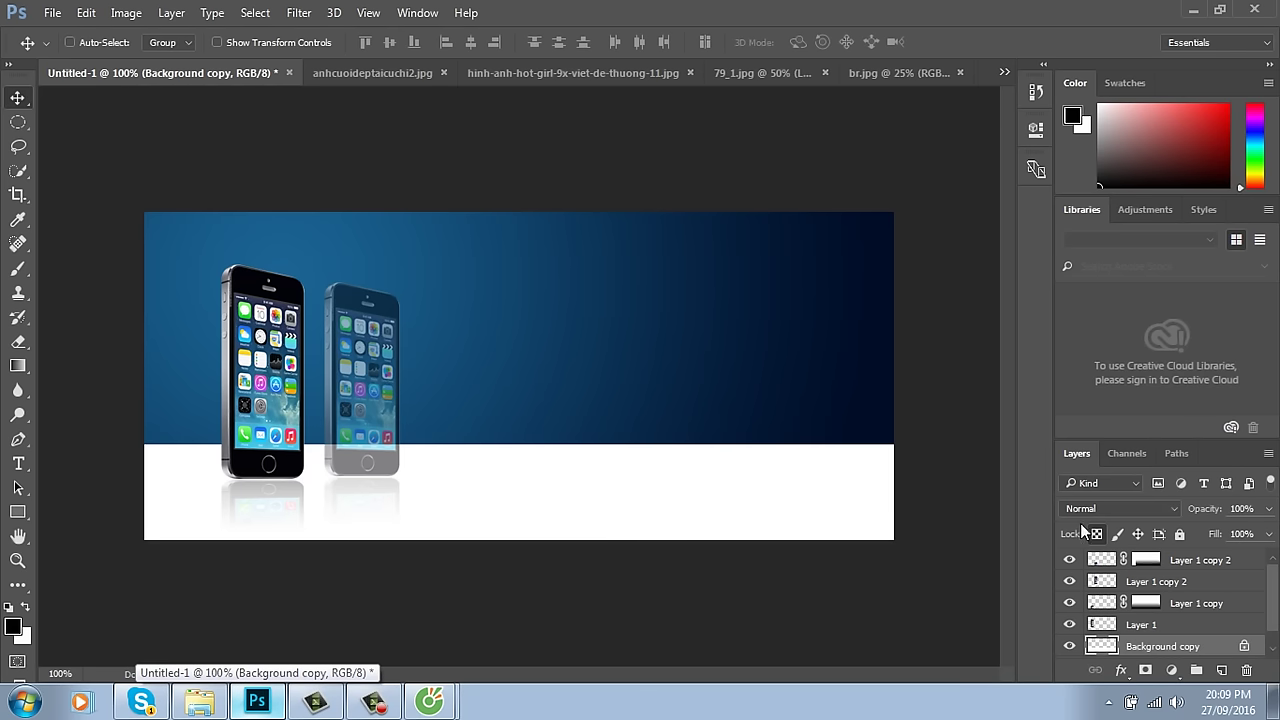
click(1117, 509)
click(1116, 313)
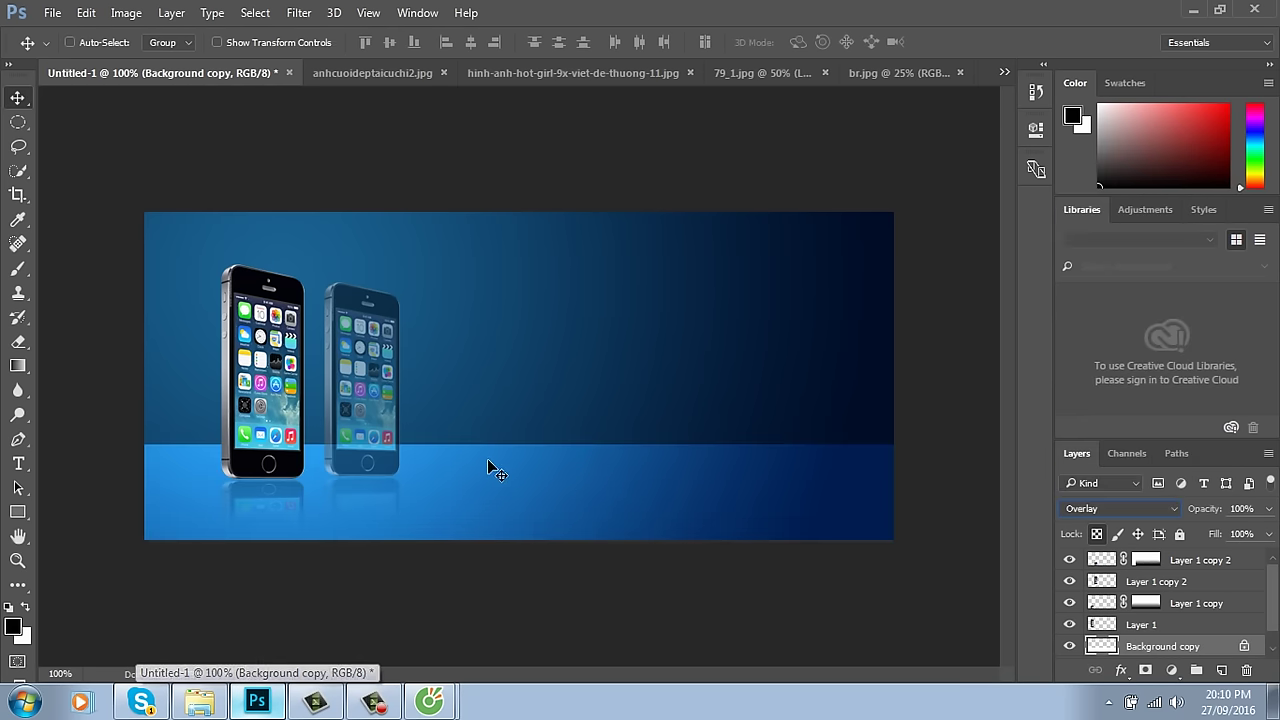
drag(588, 459, 268, 462)
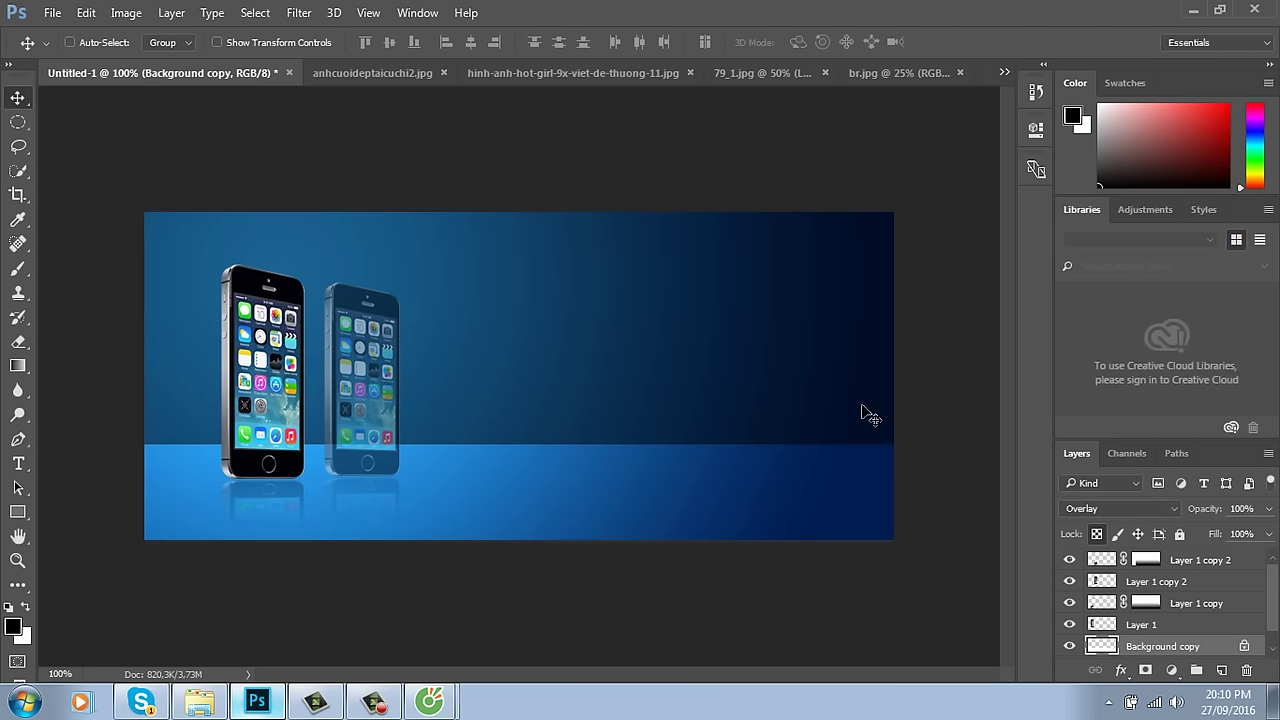
Step: Try to warp the floor strip's upper edge into an upward arc with a custom warp
key(ctrl)
key(ctrl+minus)
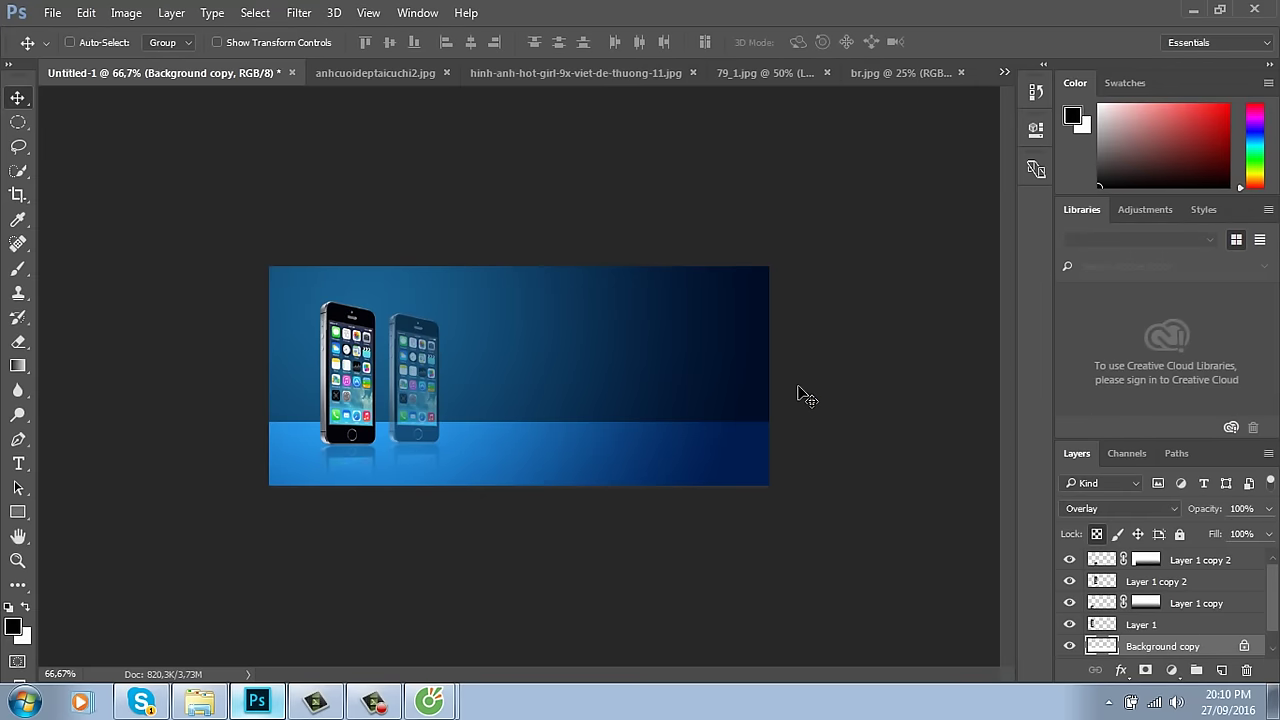
key(ctrl+t)
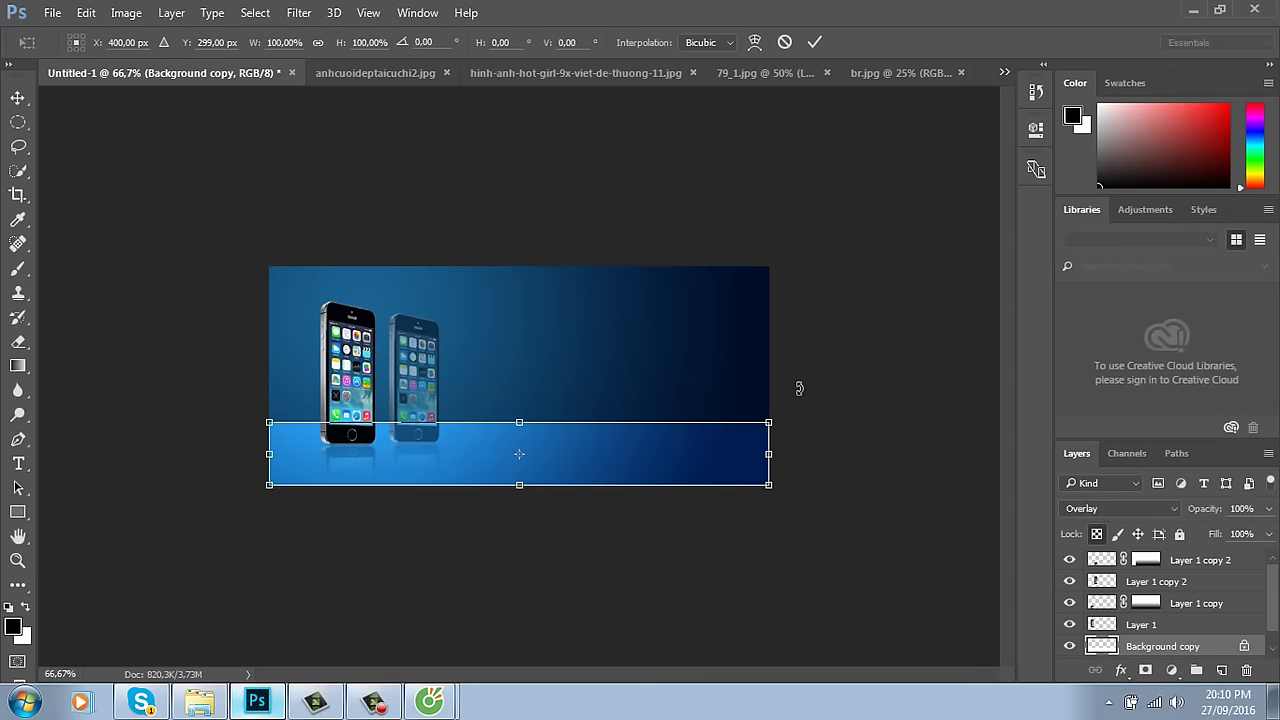
click(758, 41)
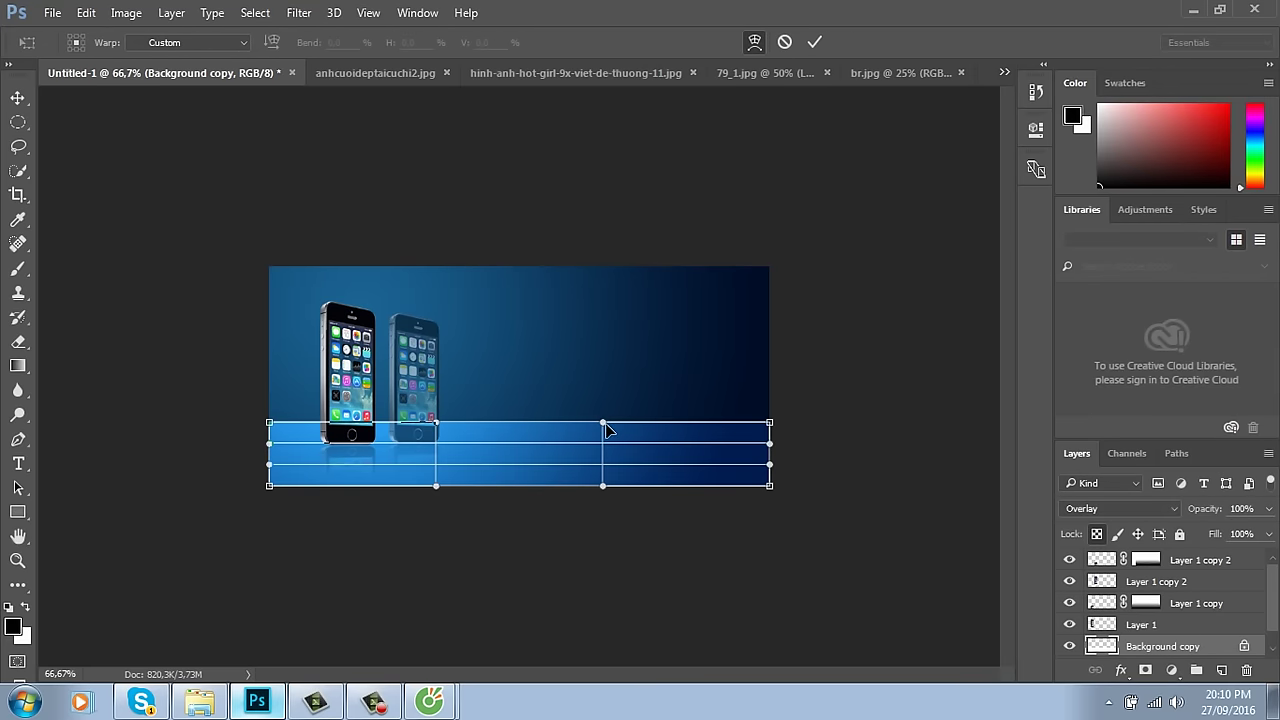
drag(604, 421, 613, 382)
drag(438, 424, 436, 382)
click(18, 97)
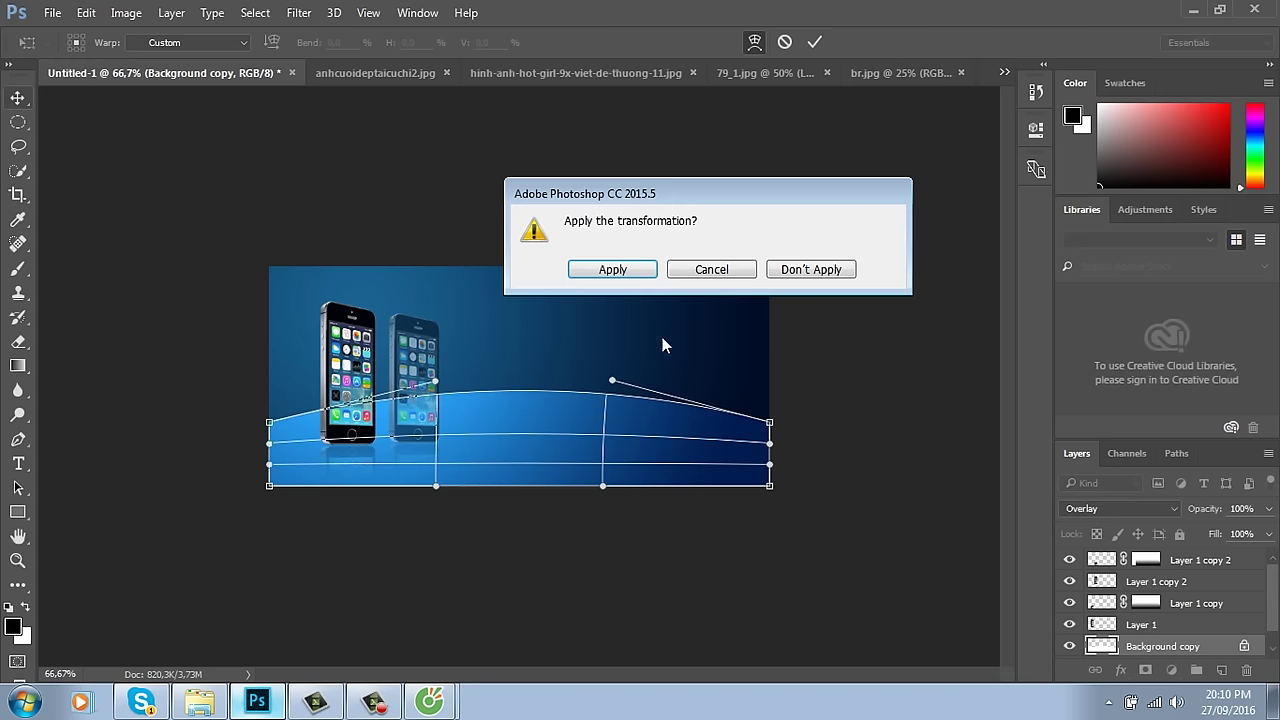
click(645, 277)
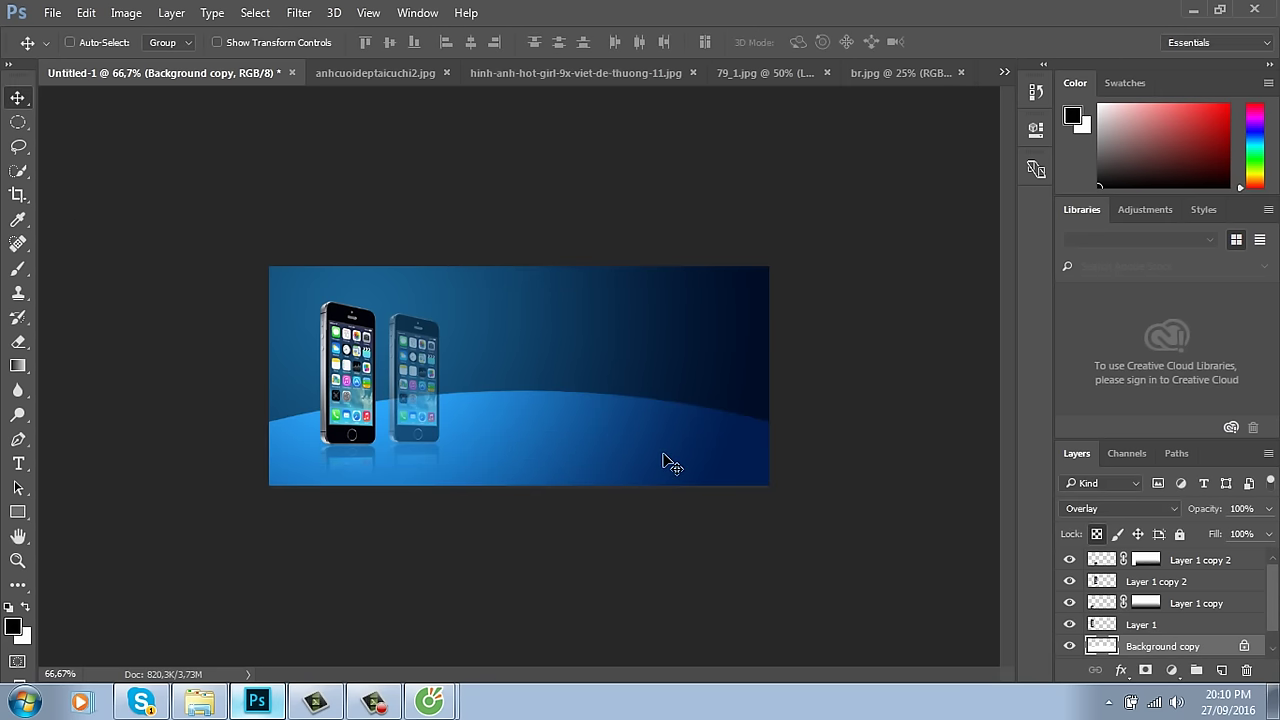
key(ctrl)
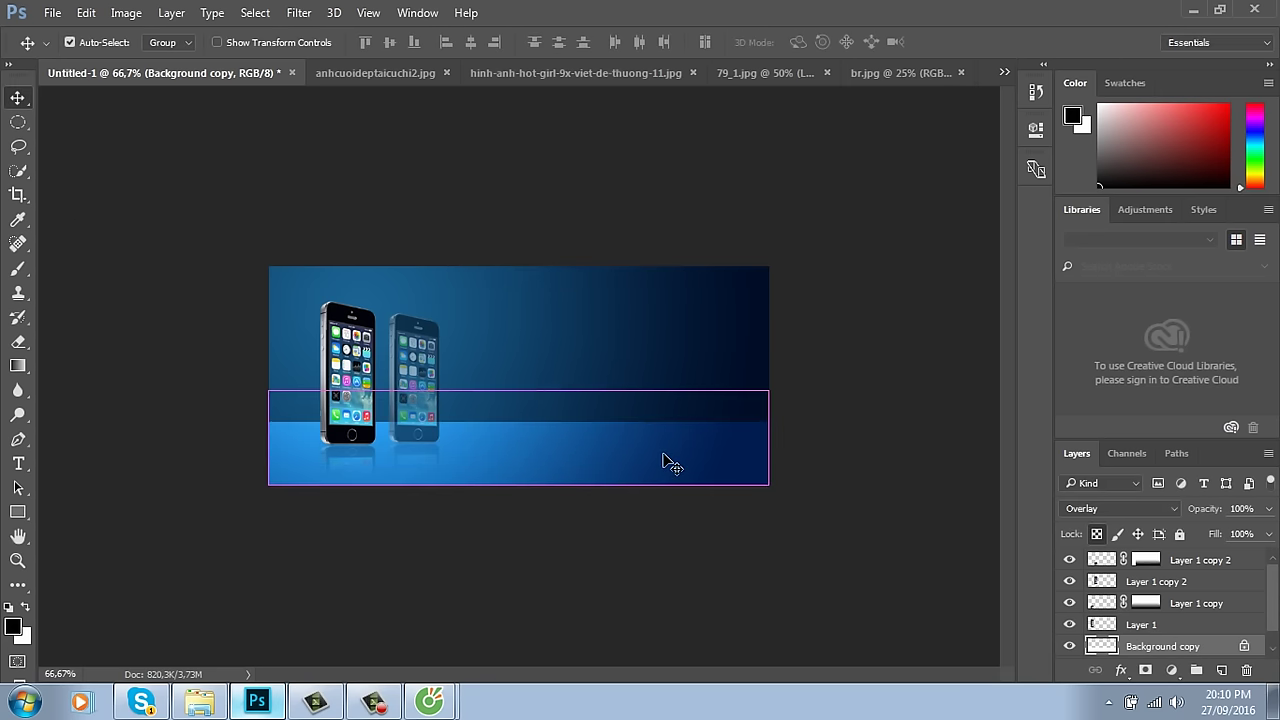
key(ctrl)
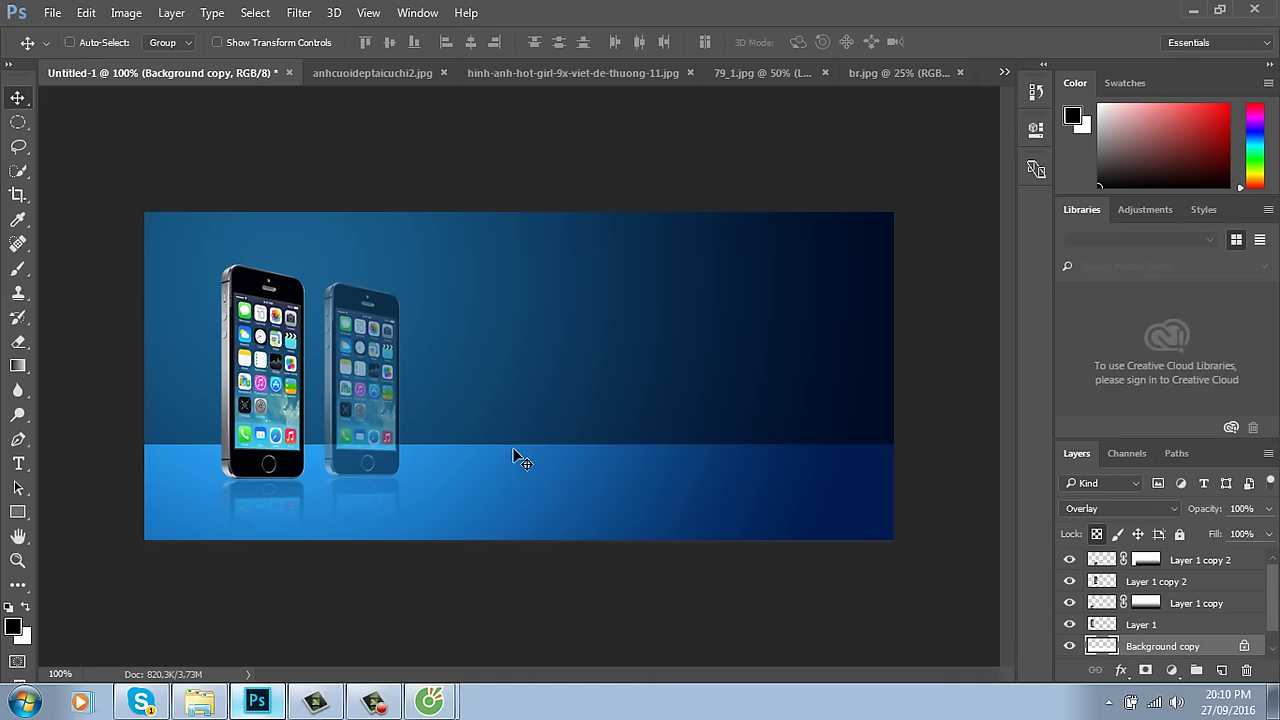
Step: Add a layer mask to the floor strip and fade it toward the banner's dark right side with a linear gradient
click(1145, 670)
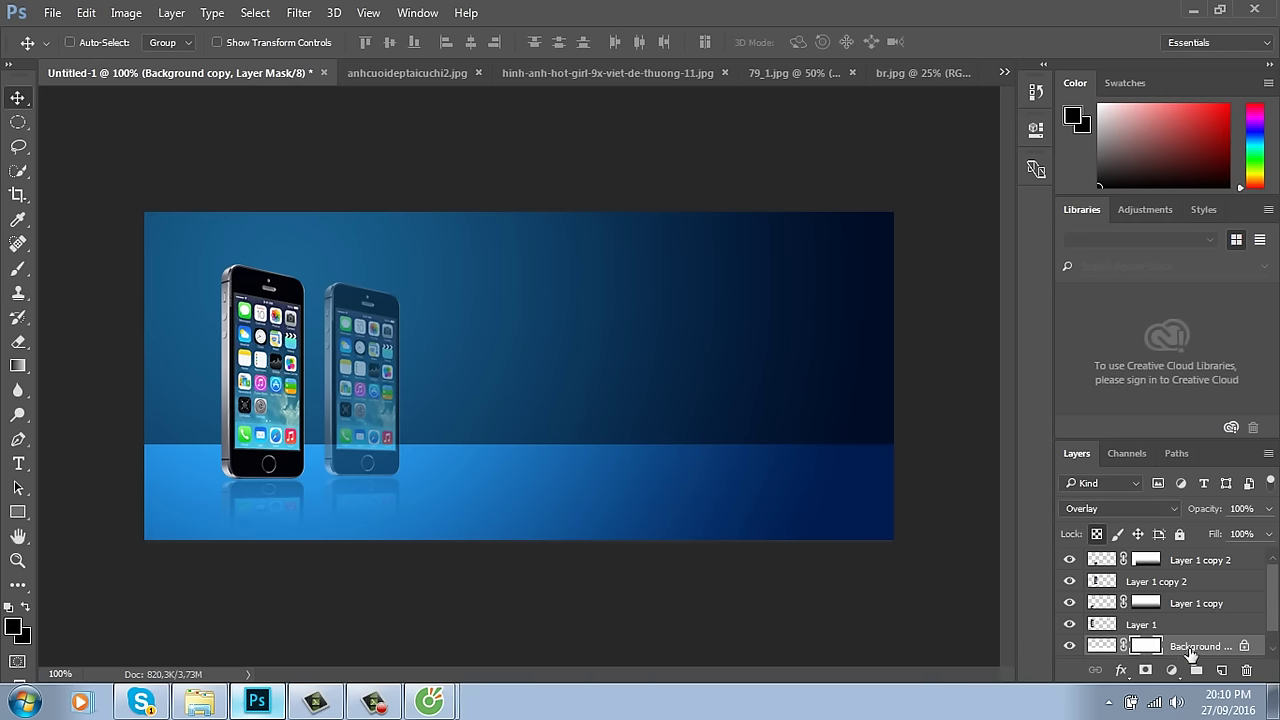
key(g)
drag(443, 463, 645, 463)
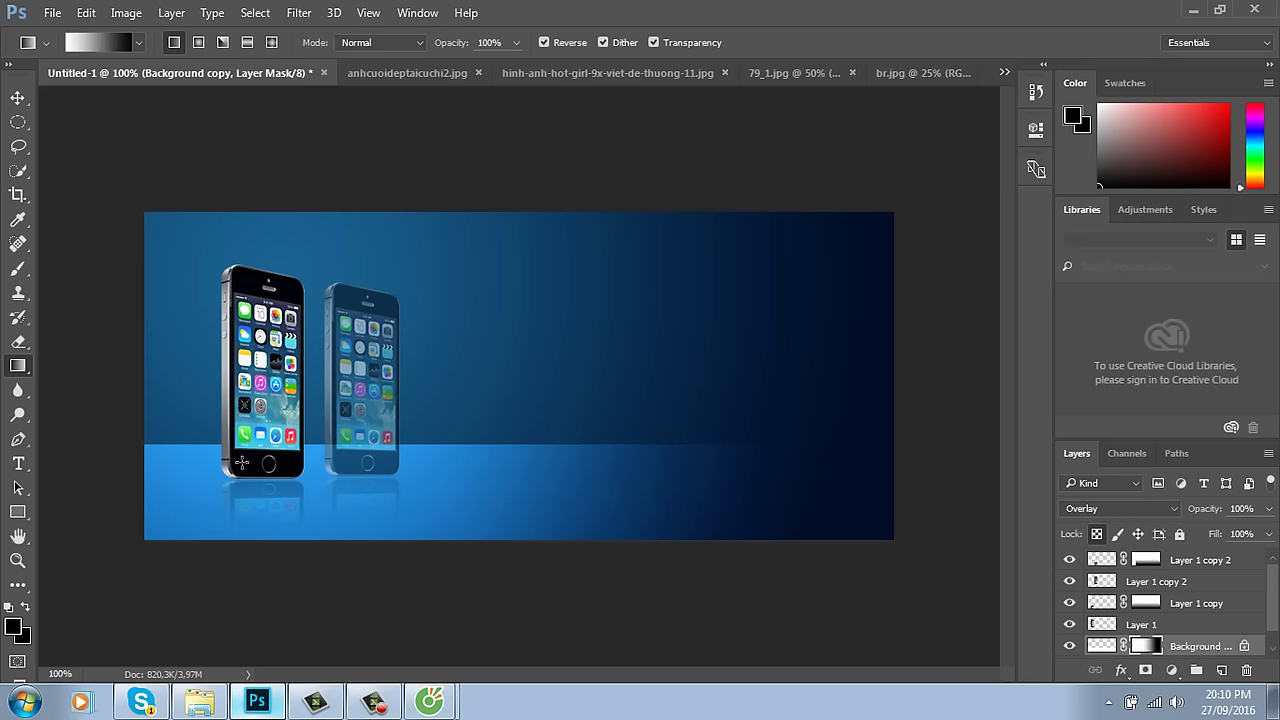
drag(241, 462, 655, 464)
key(ctrl+minus)
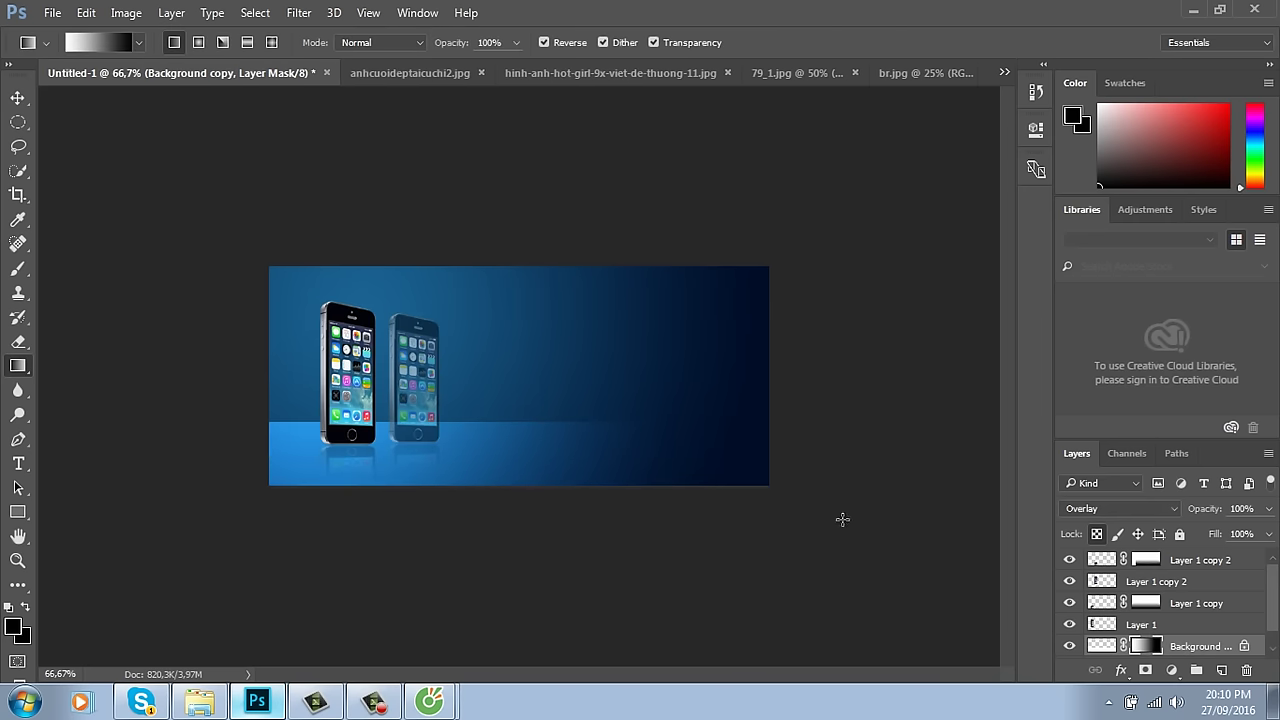
drag(226, 440, 655, 467)
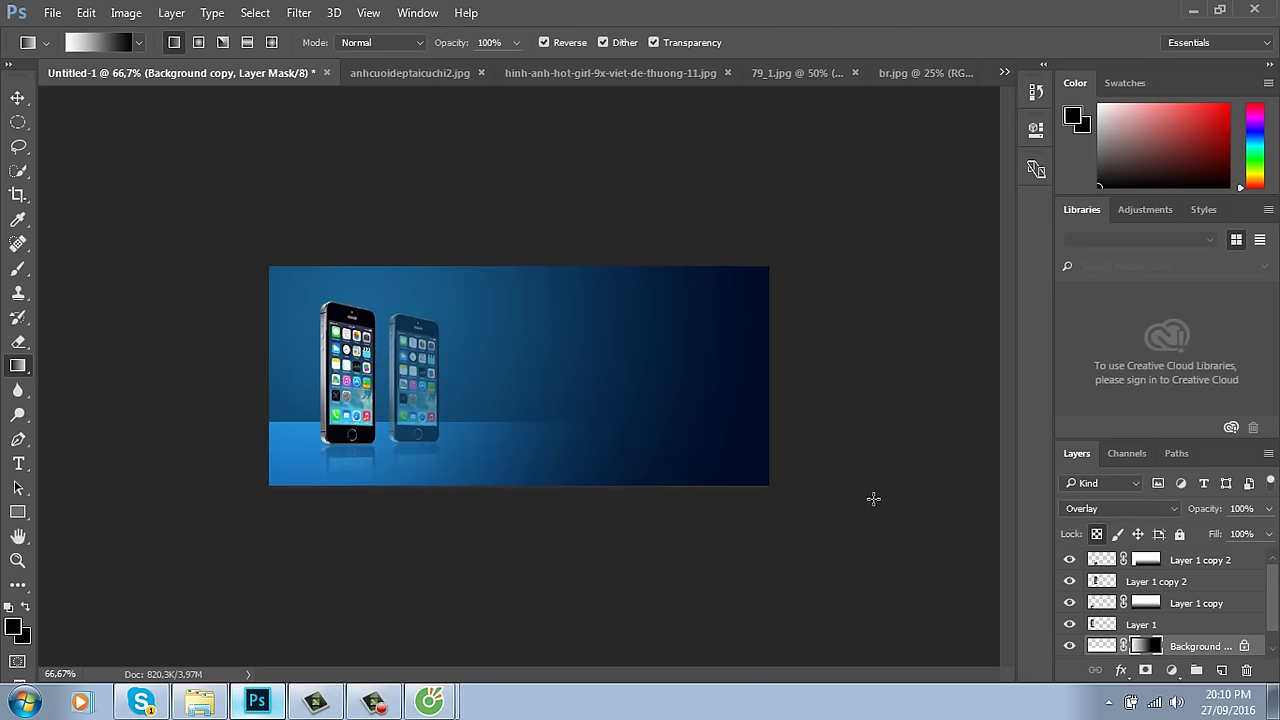
Step: Set the floor strip layer's opacity to 60%
click(18, 97)
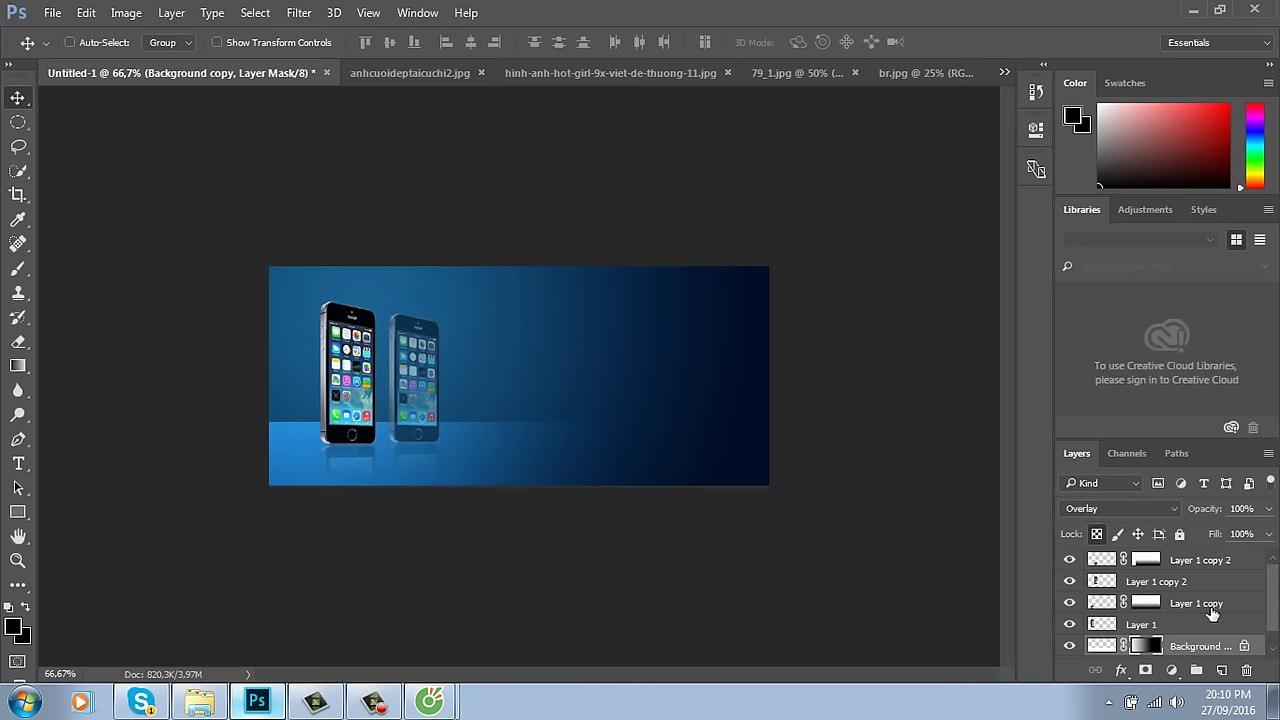
click(1102, 646)
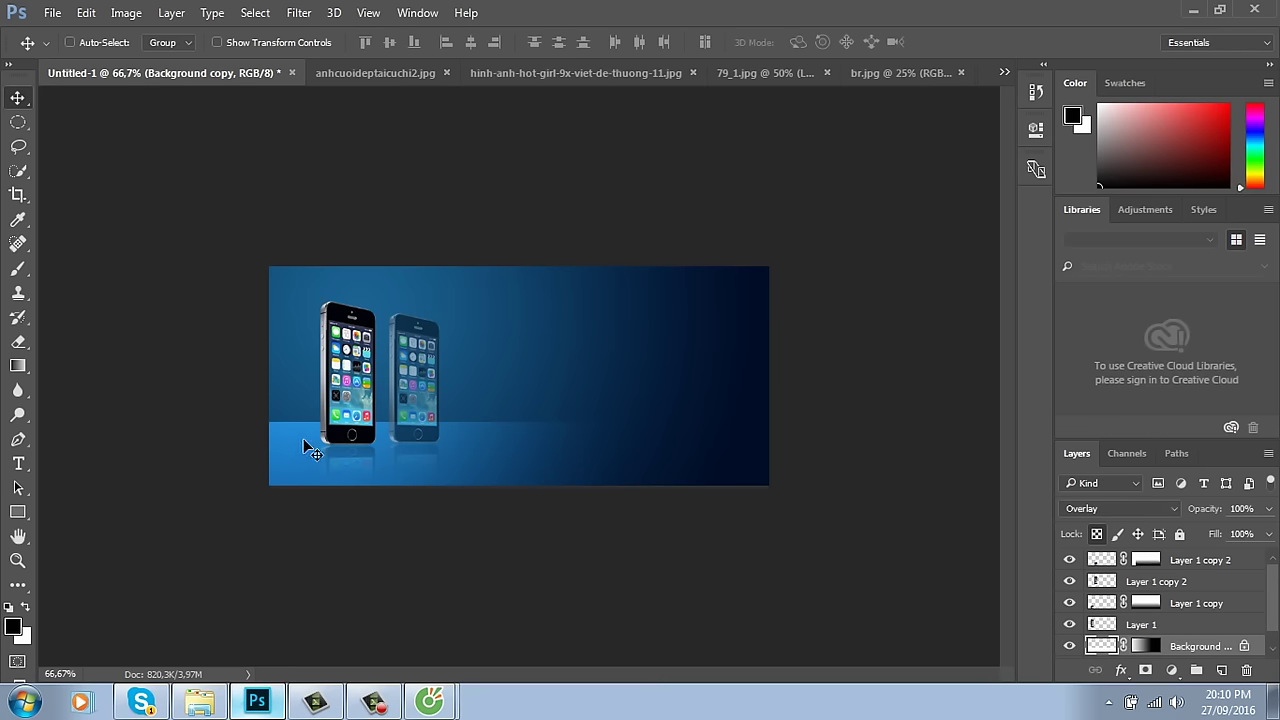
key(6)
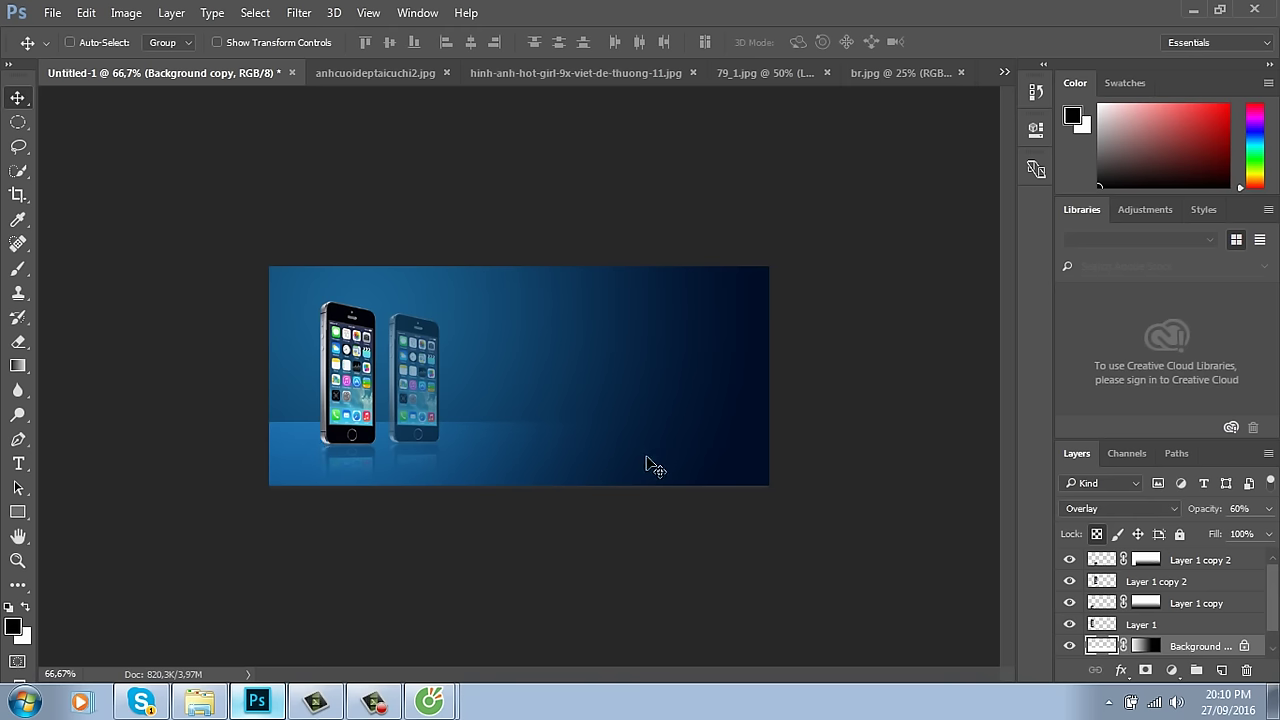
key(ctrl+plus)
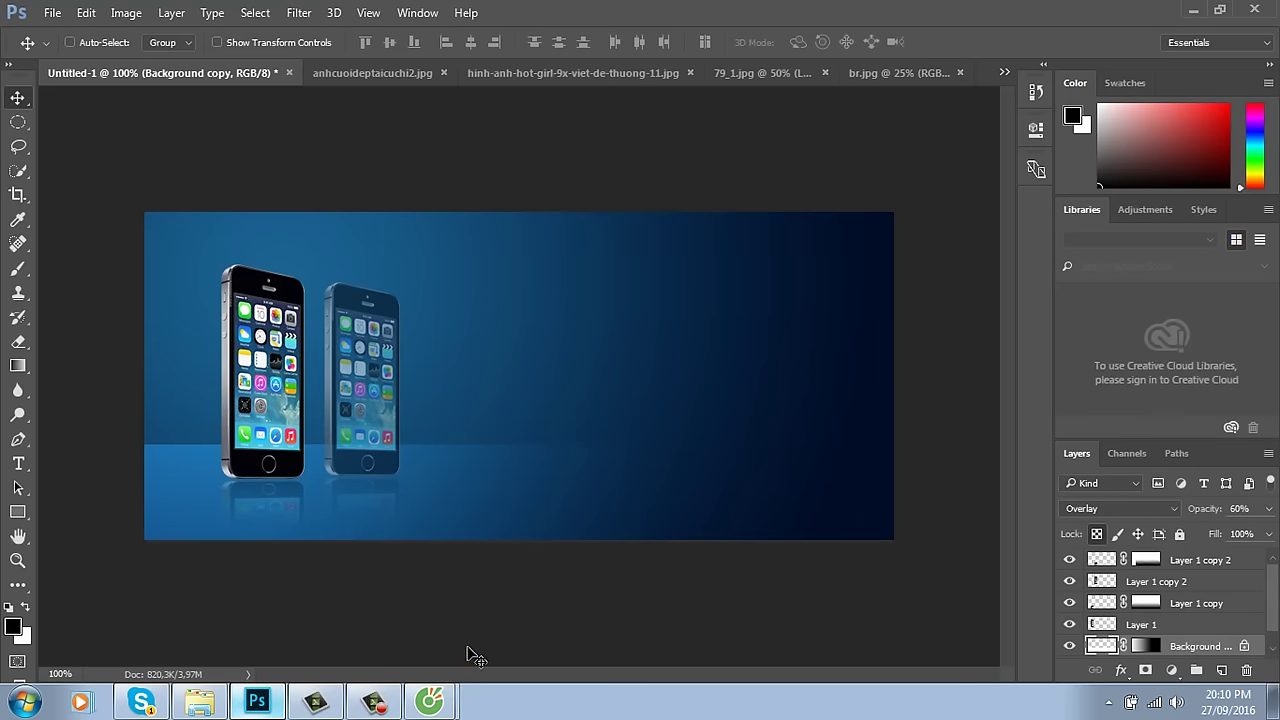
Step: Switch to the browser to look over the Google image results for "background", closing the open preview, and return to Photoshop
mouse_move(447, 707)
click(440, 662)
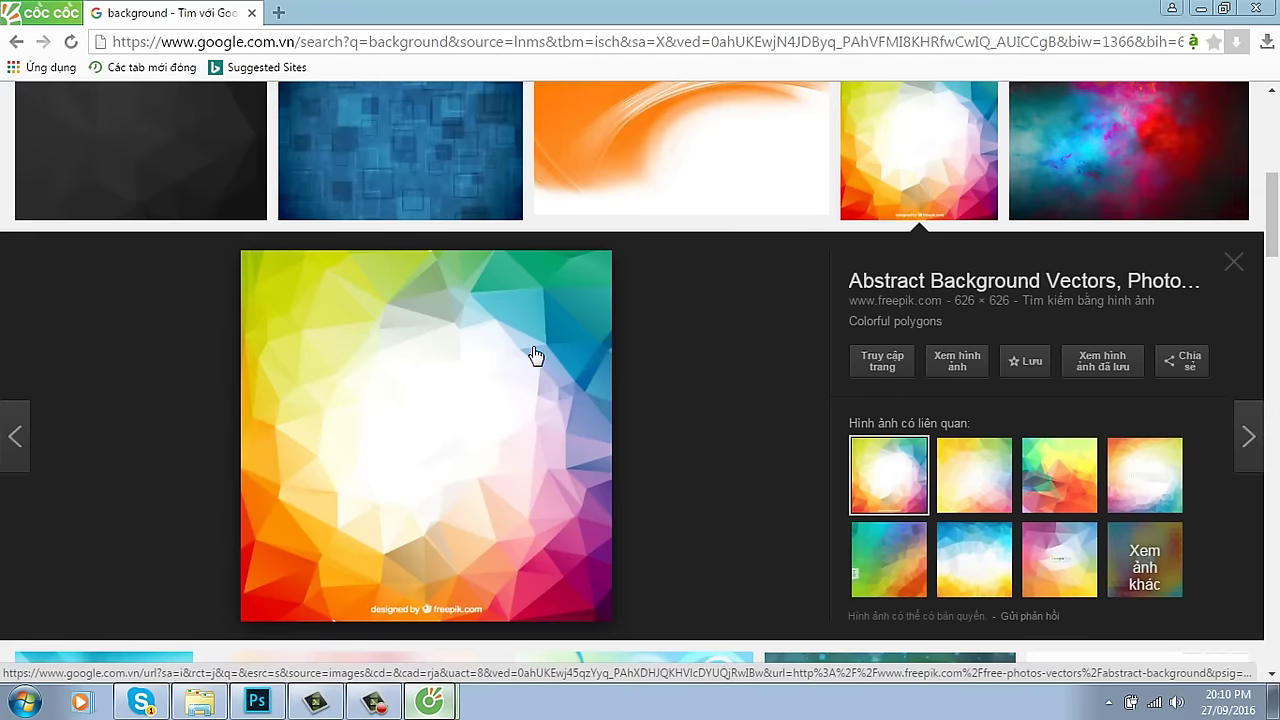
key(Escape)
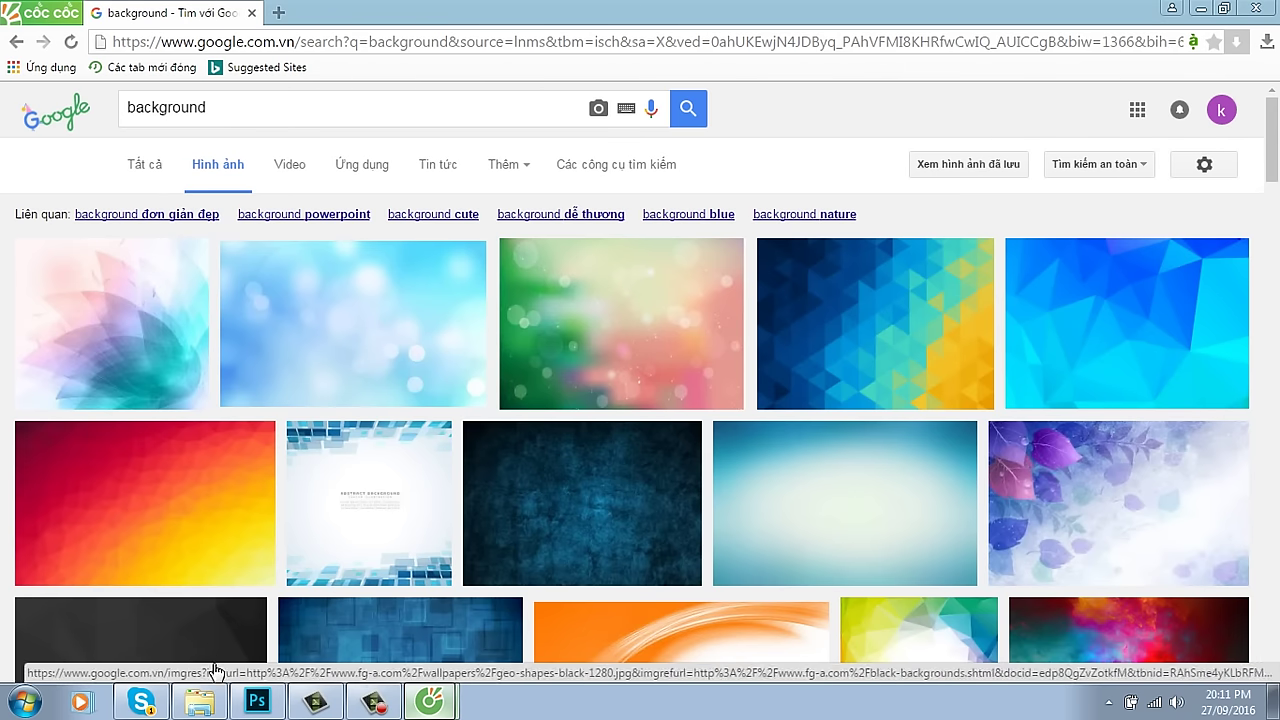
click(141, 701)
click(257, 701)
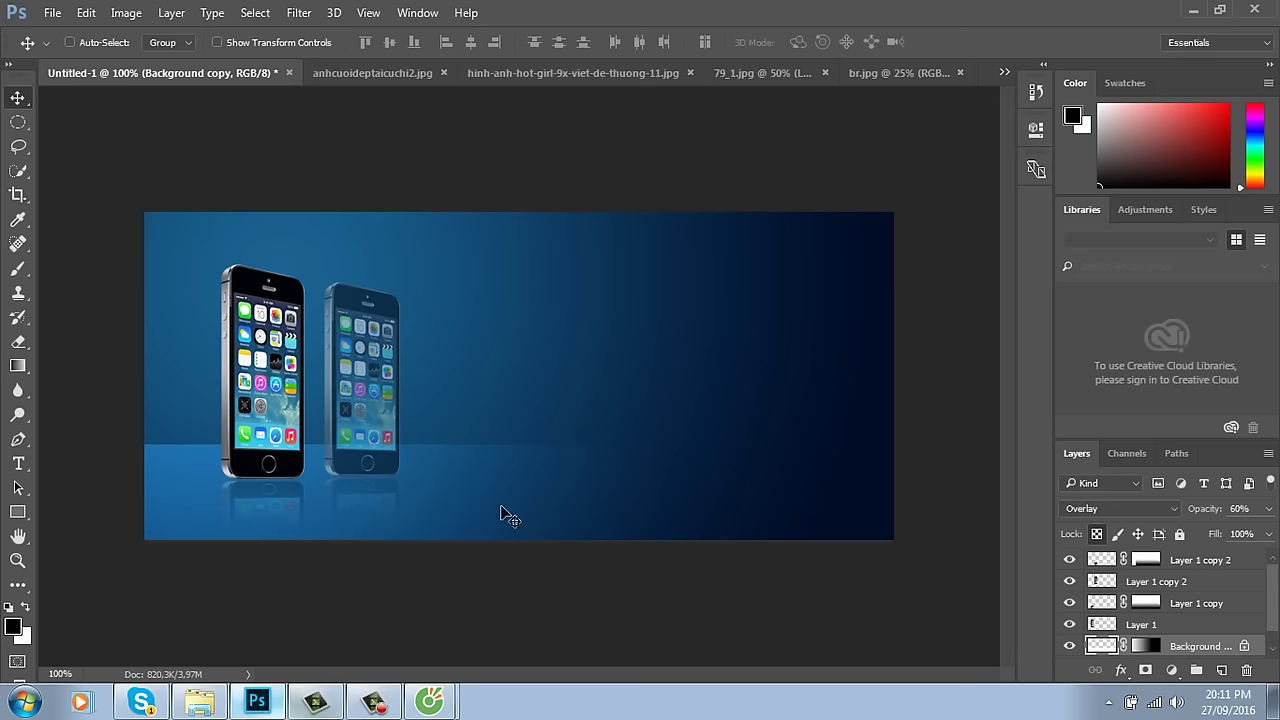
Step: Start opening an image file and browse to the thuvienanh folder on Local Disk (E:)
key(ctrl+o)
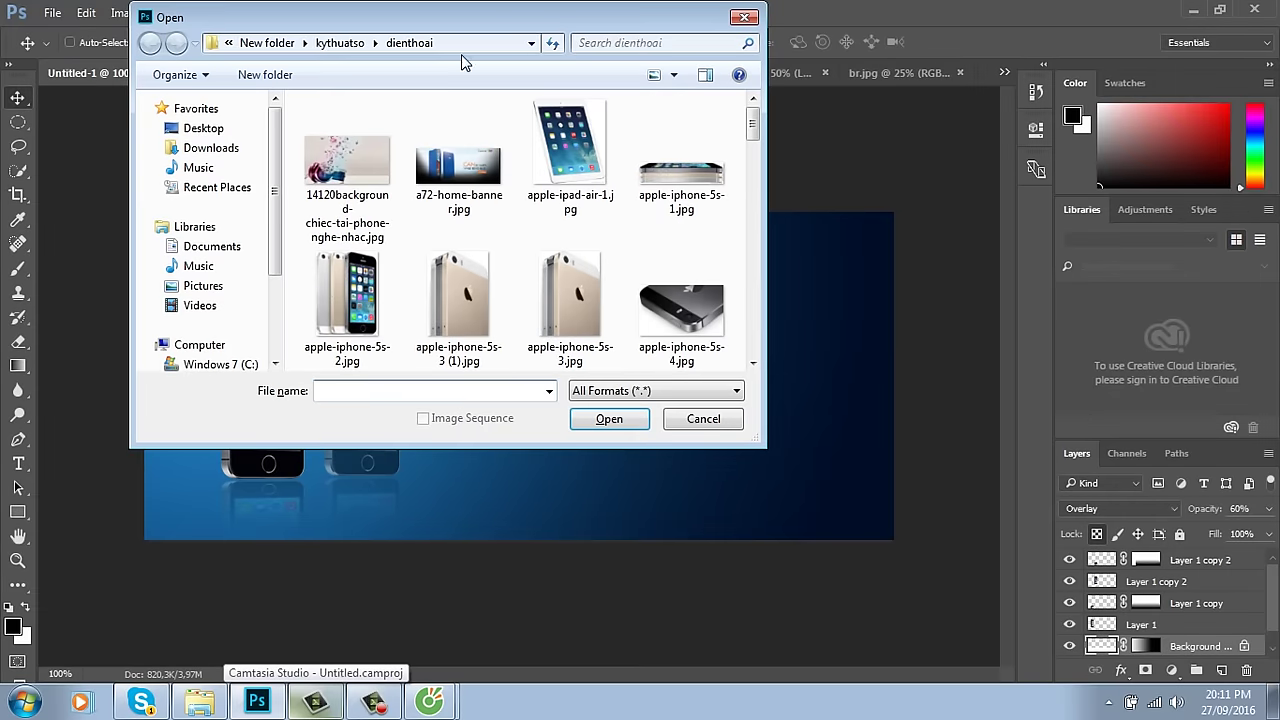
click(306, 46)
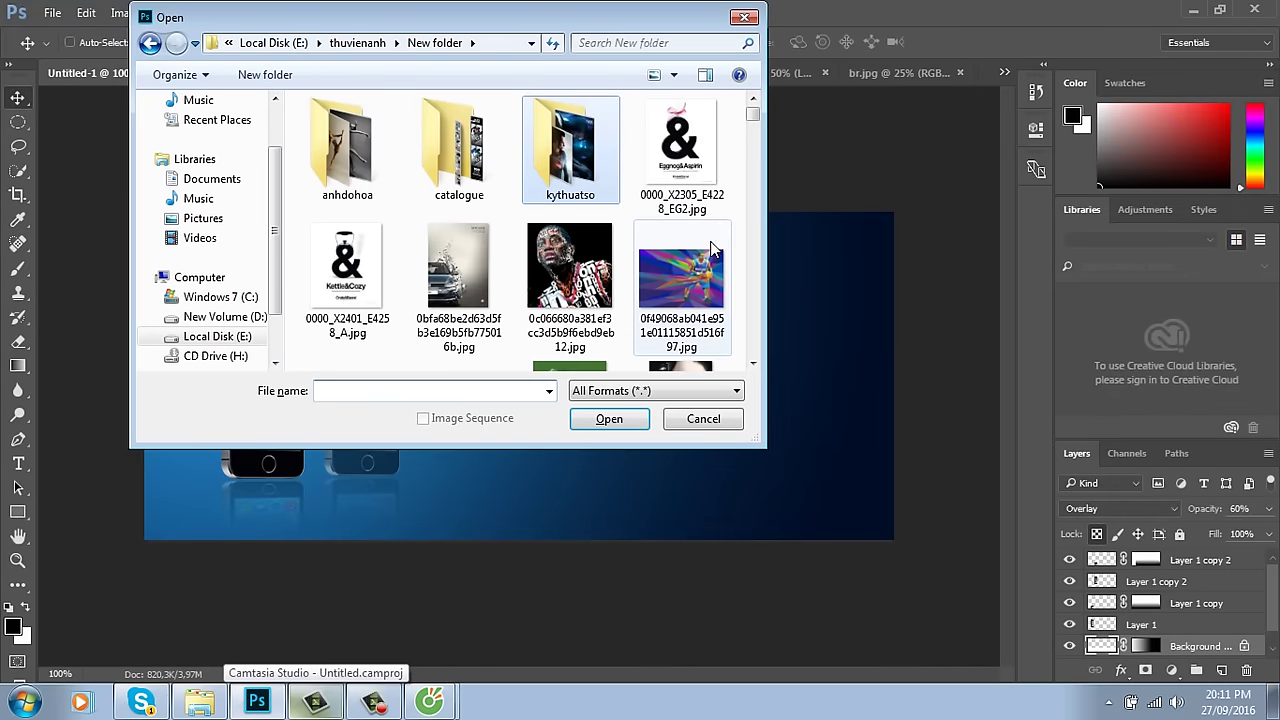
click(279, 43)
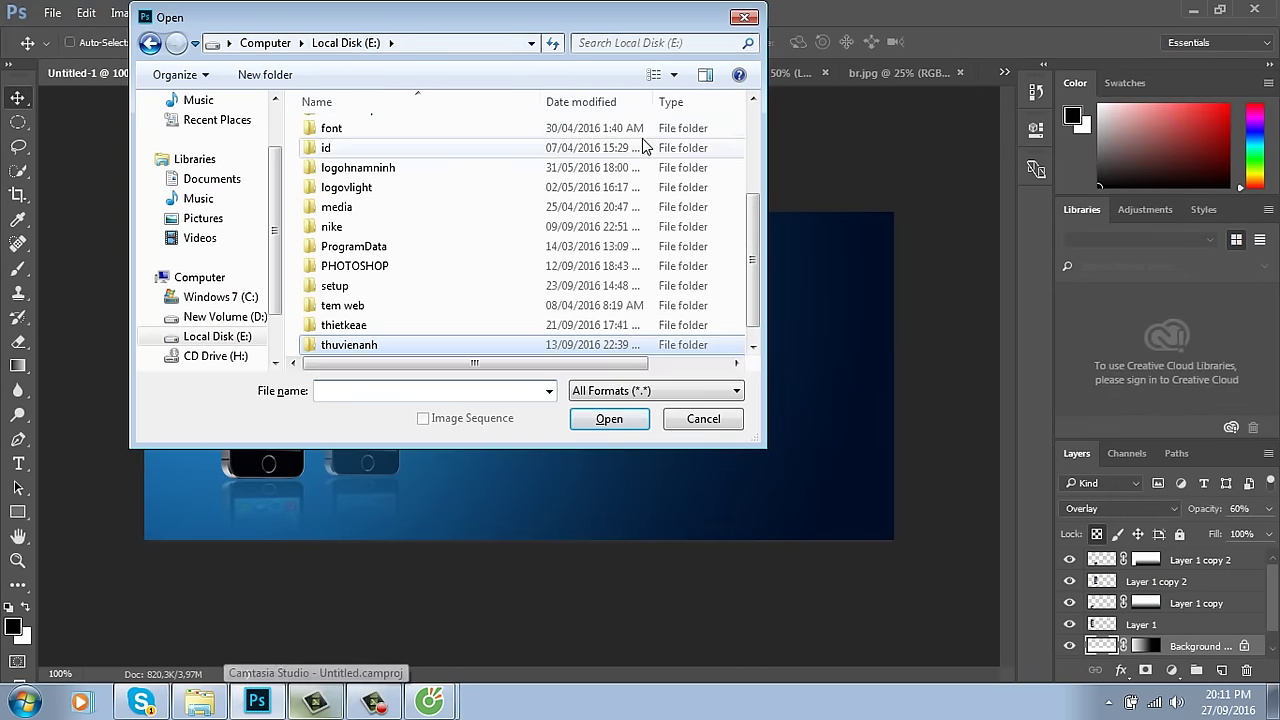
double_click(350, 346)
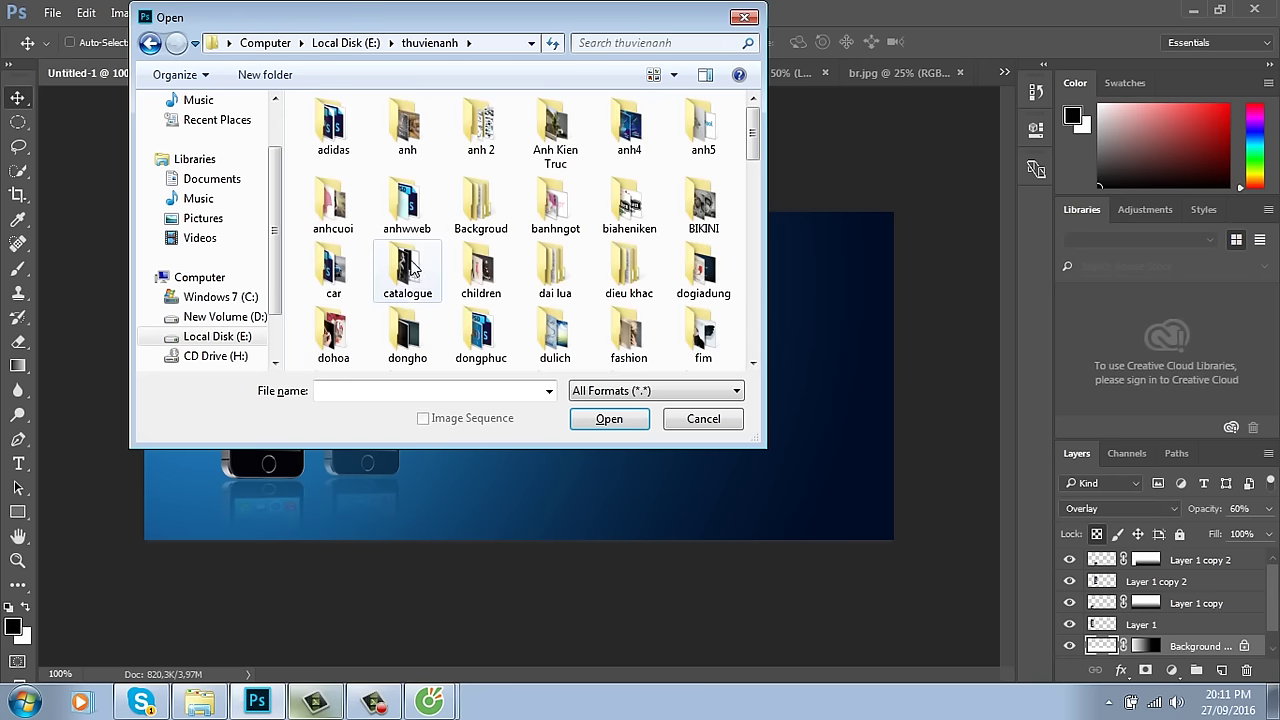
Step: Look through the thuvienanh subfolders for a folder of background images
scroll(410, 265, down, 5)
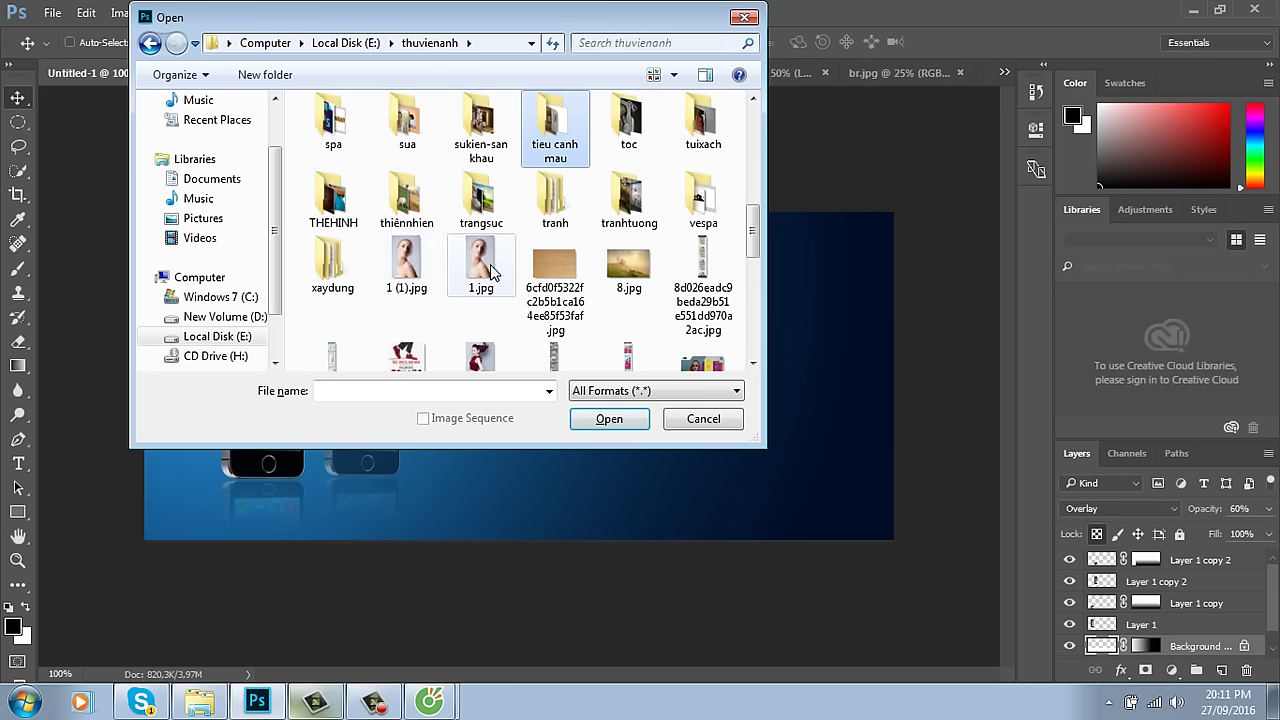
key(Right)
key(Right)
key(Right)
key(Right)
key(Right)
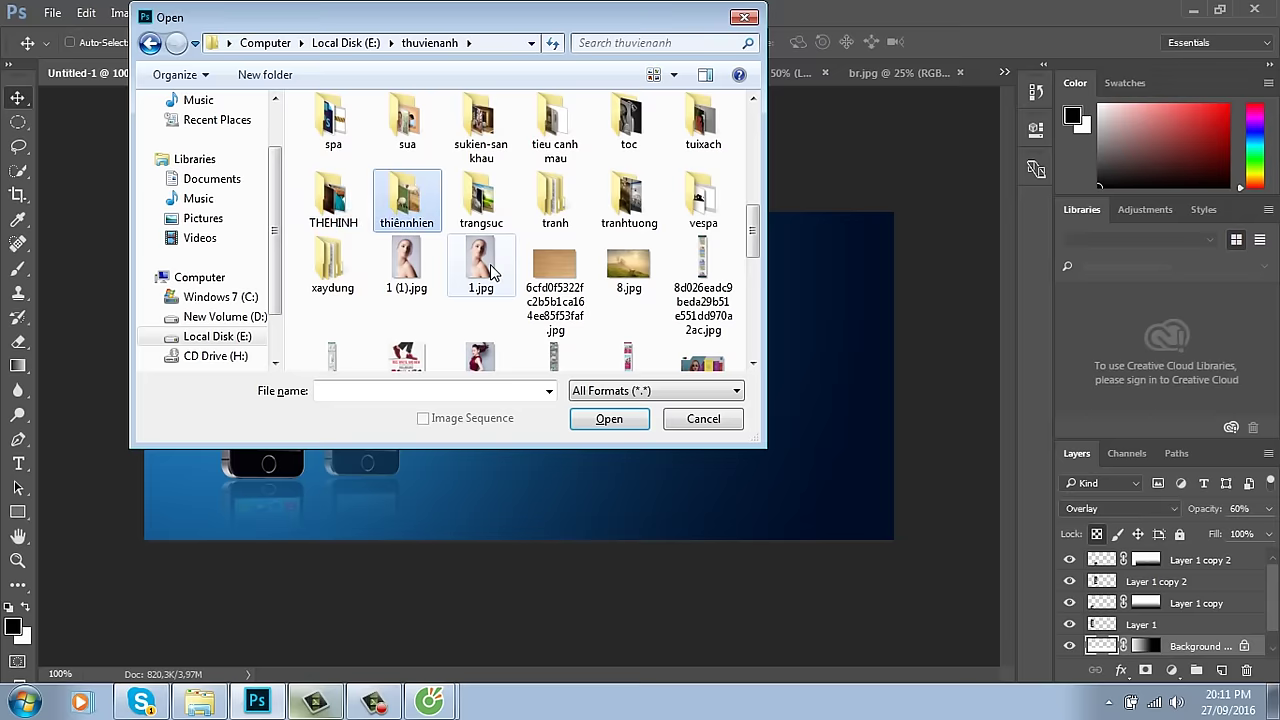
key(Right)
key(Right)
key(Left)
key(Up)
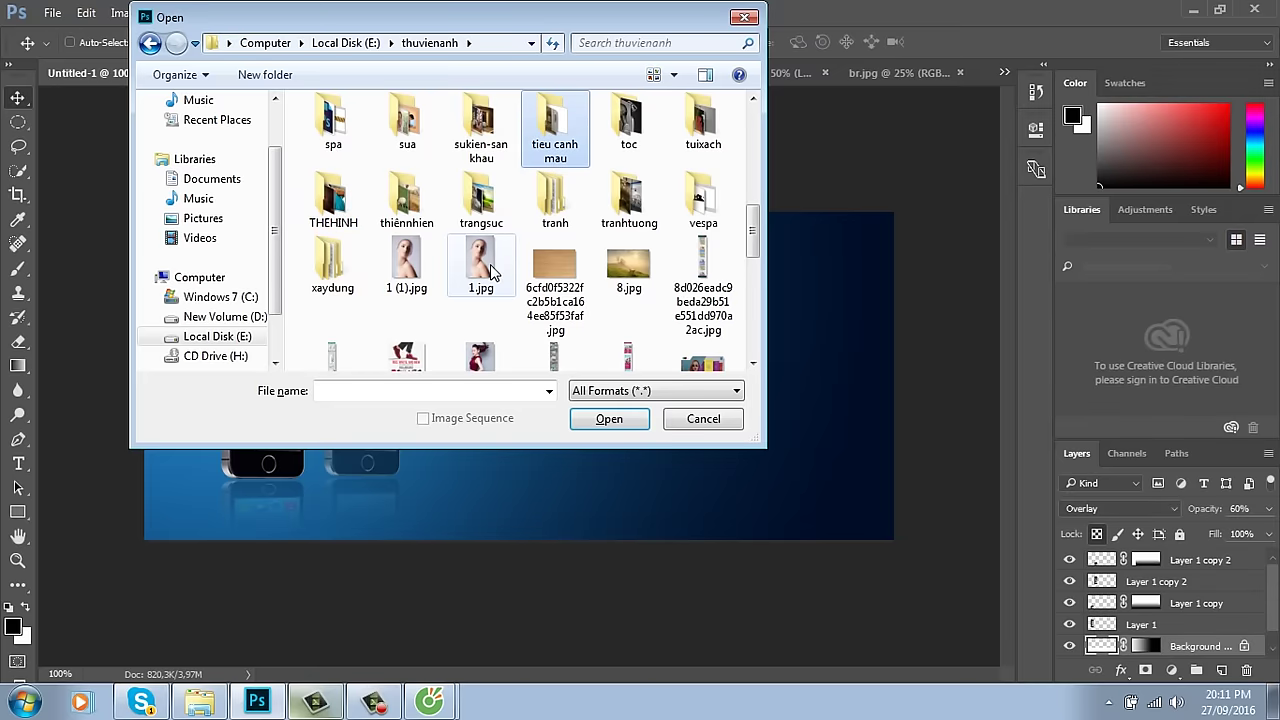
key(Right)
drag(753, 237, 775, 108)
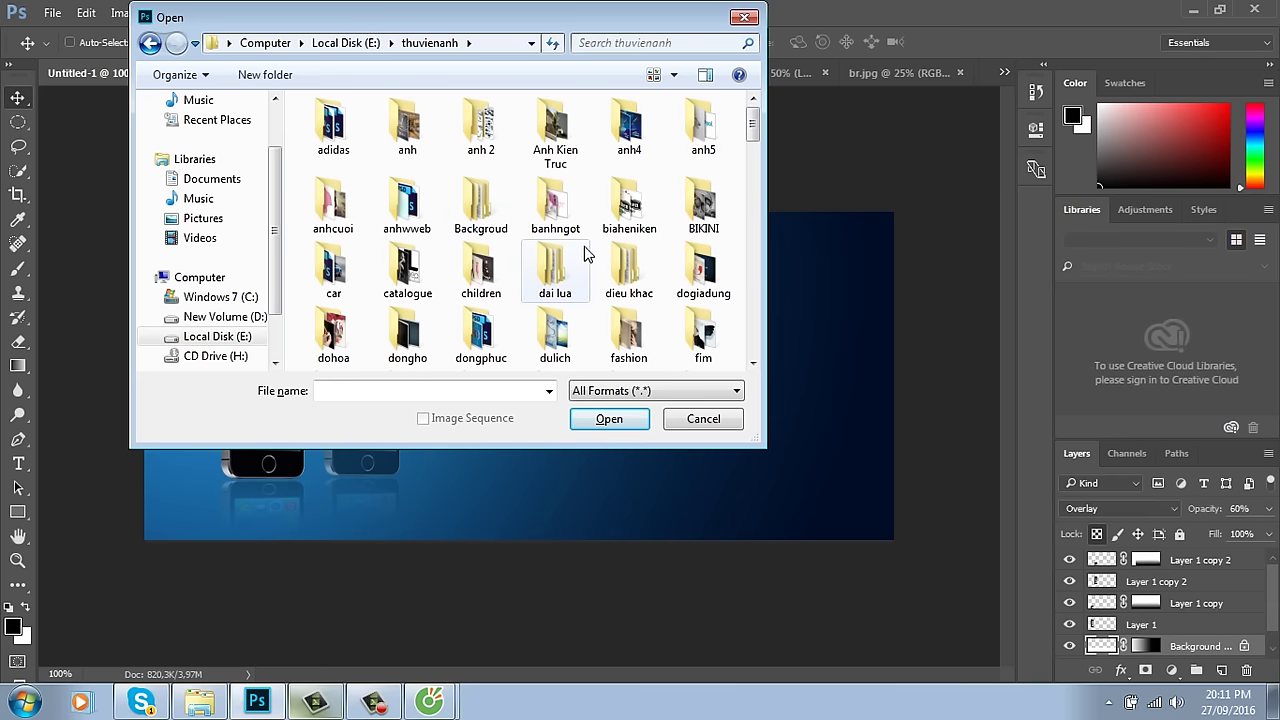
click(333, 125)
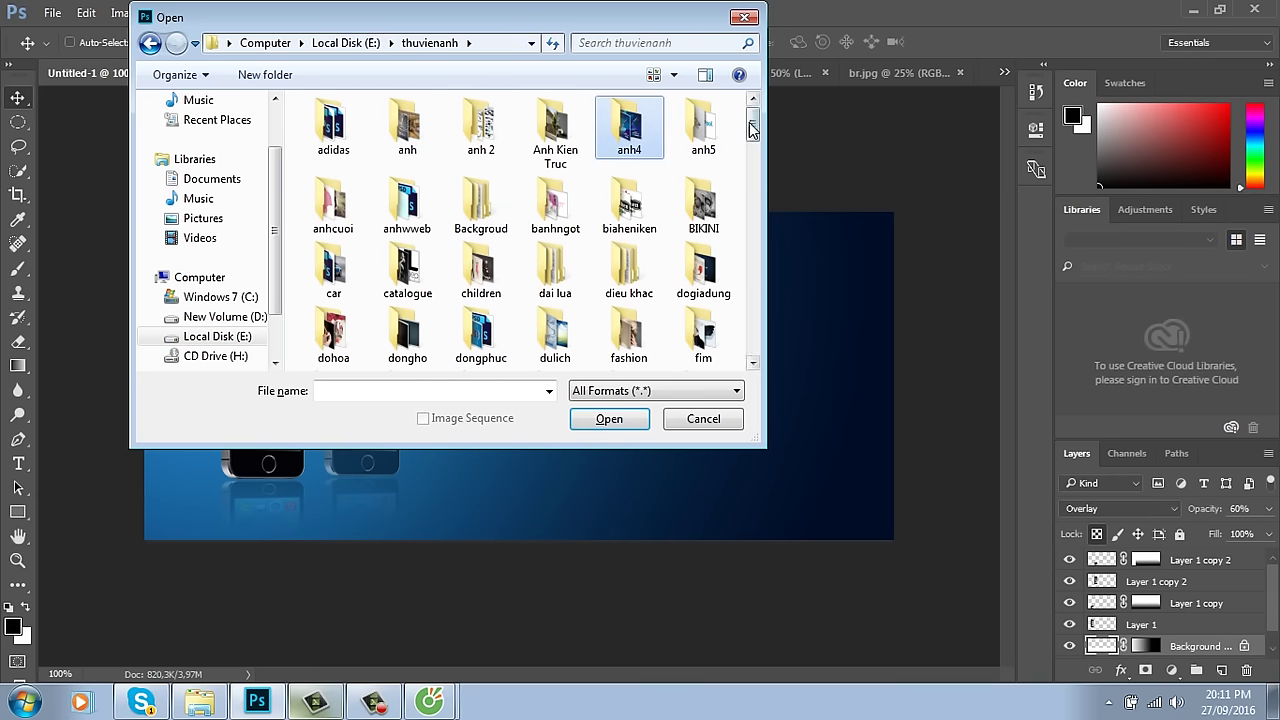
mouse_move(755, 128)
mouse_down()
mouse_move(757, 201)
mouse_move(770, 132)
mouse_up()
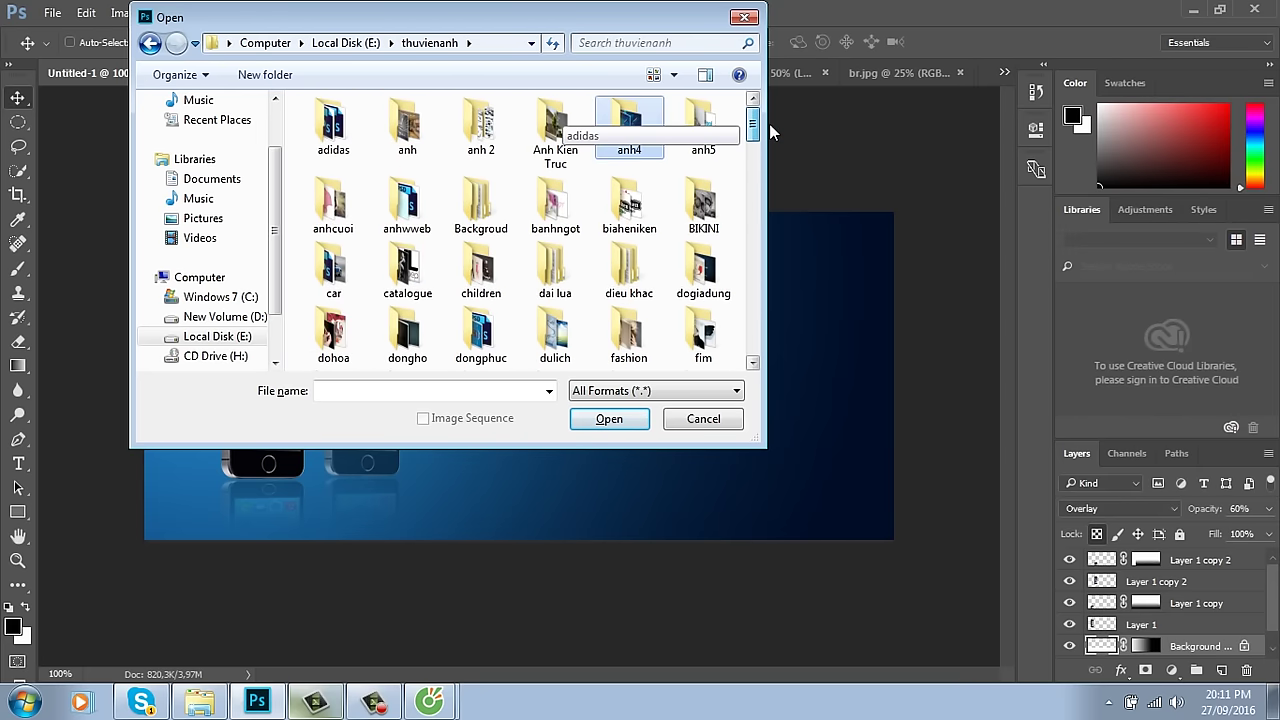
Step: Open the black light-ray image ae00af43c3b9ecced39a93d307444f87.jpg from the texture folder inside Backgroud
double_click(486, 202)
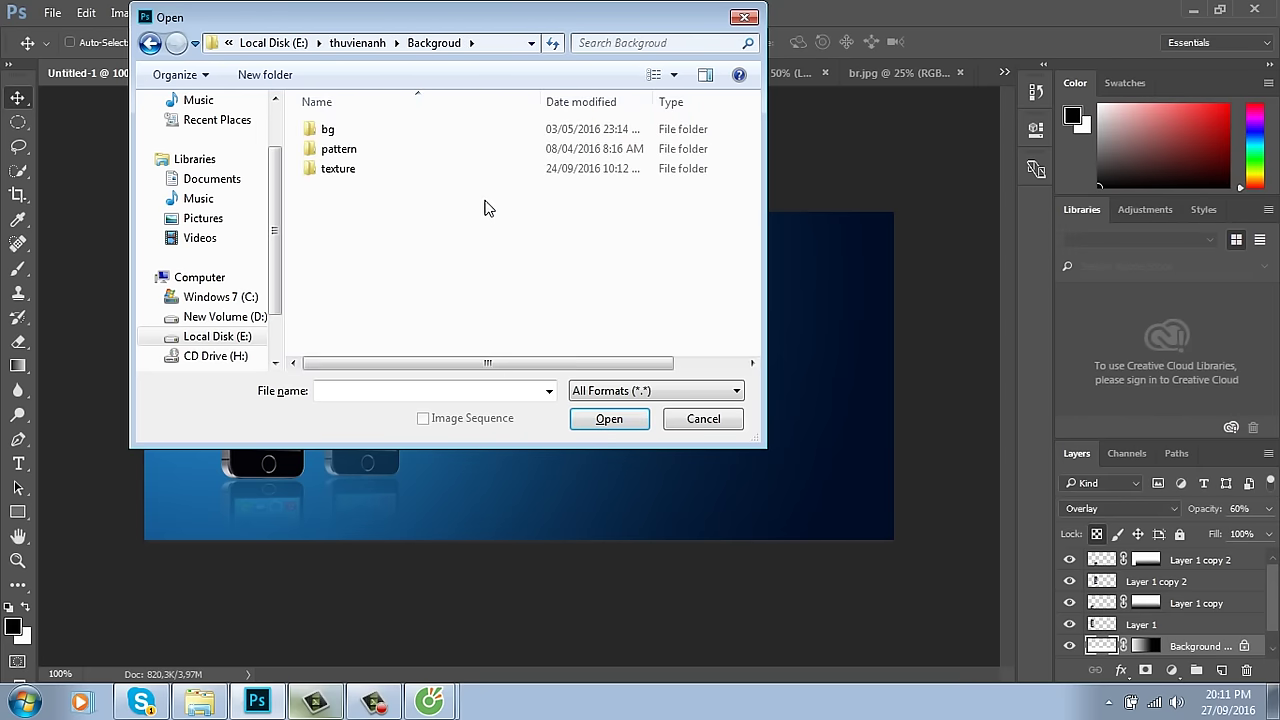
double_click(350, 176)
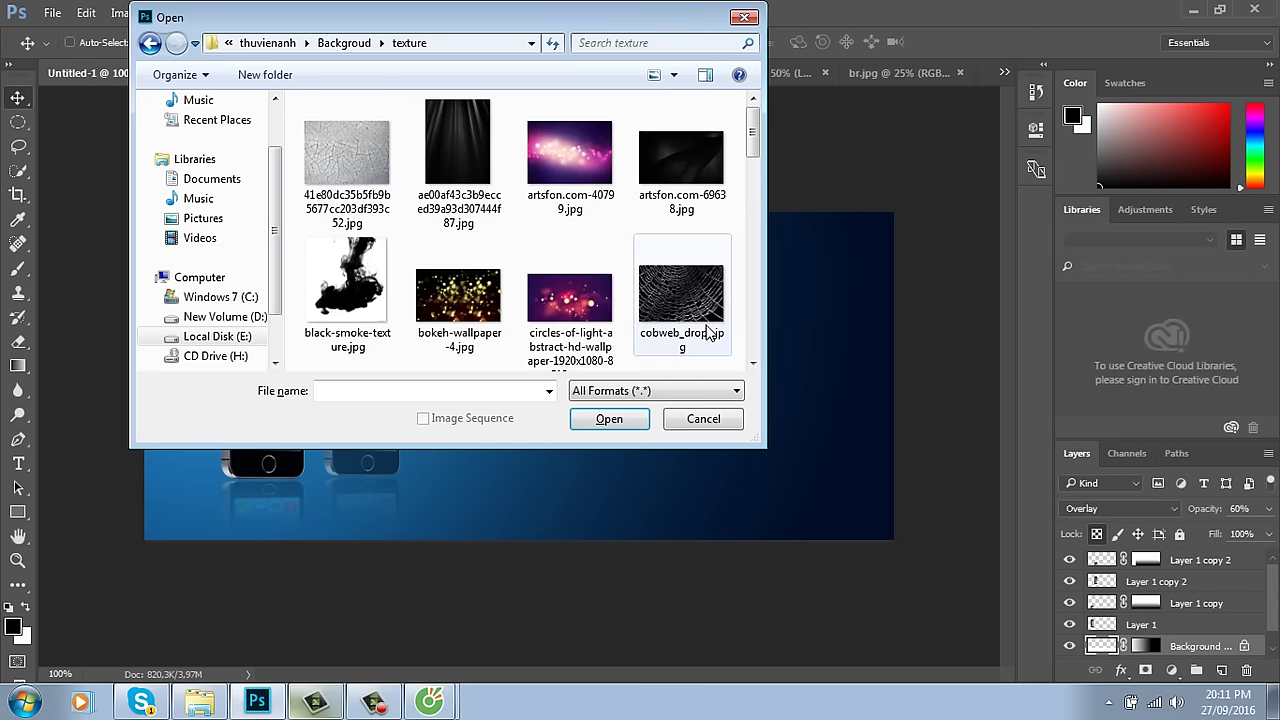
click(570, 158)
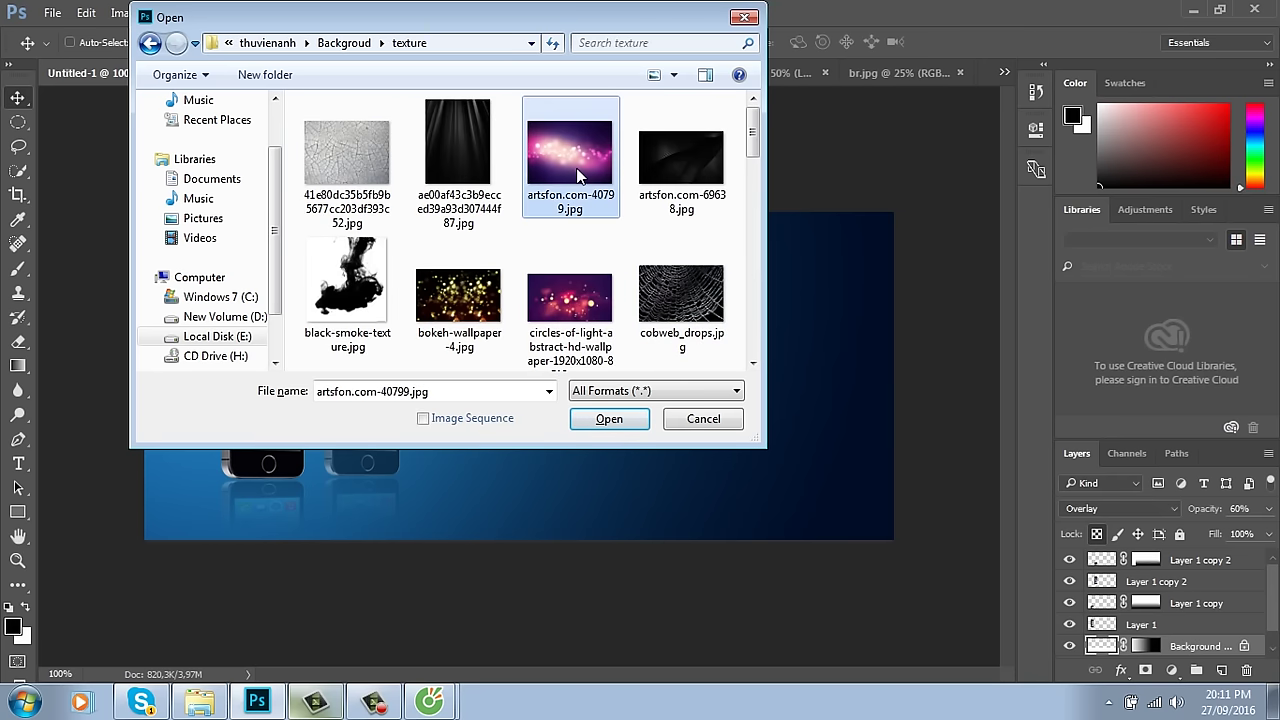
double_click(468, 142)
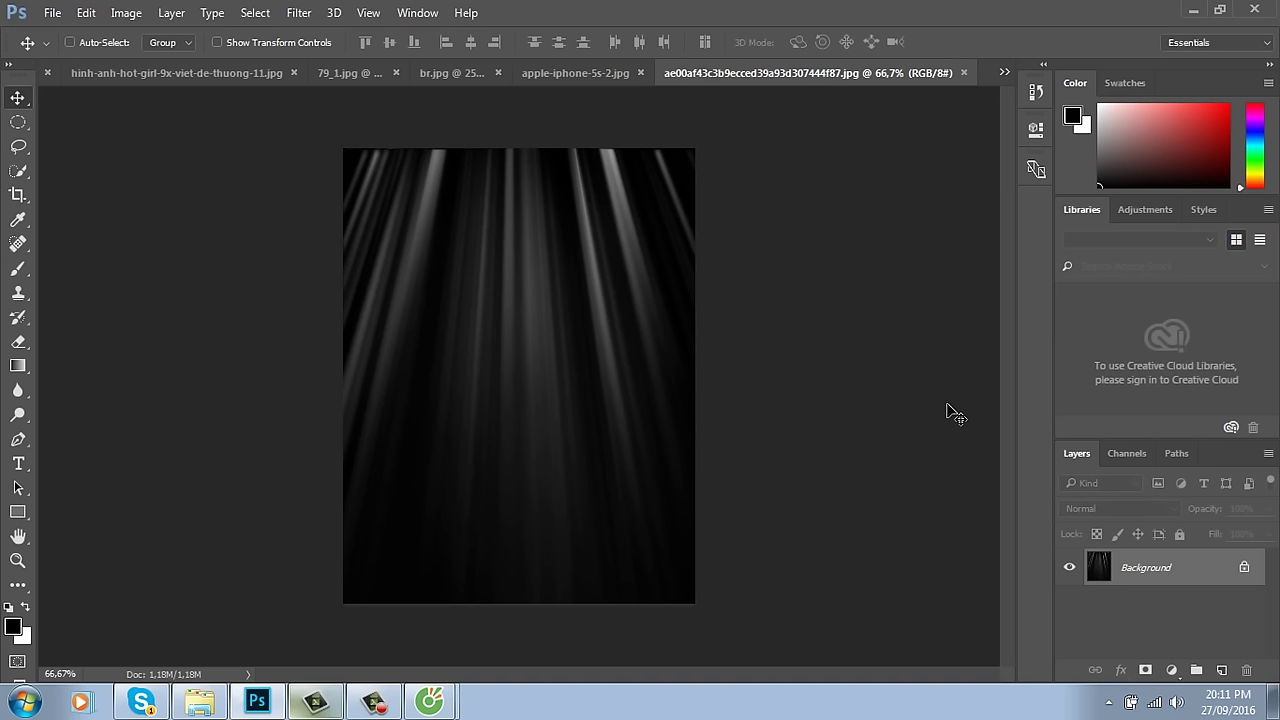
Step: Copy the whole light-ray image into the banner behind the phones, stretch it to about 143% width and position it to cover the banner
key(ctrl+a)
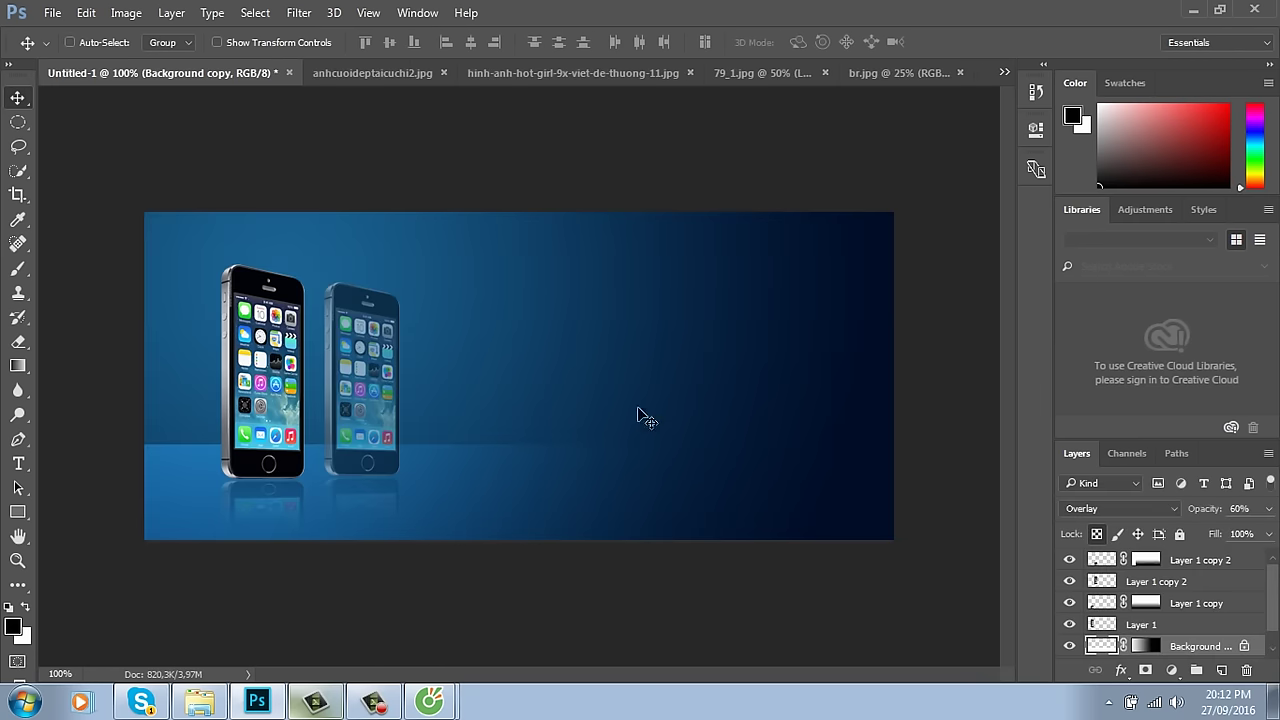
drag(679, 410, 547, 398)
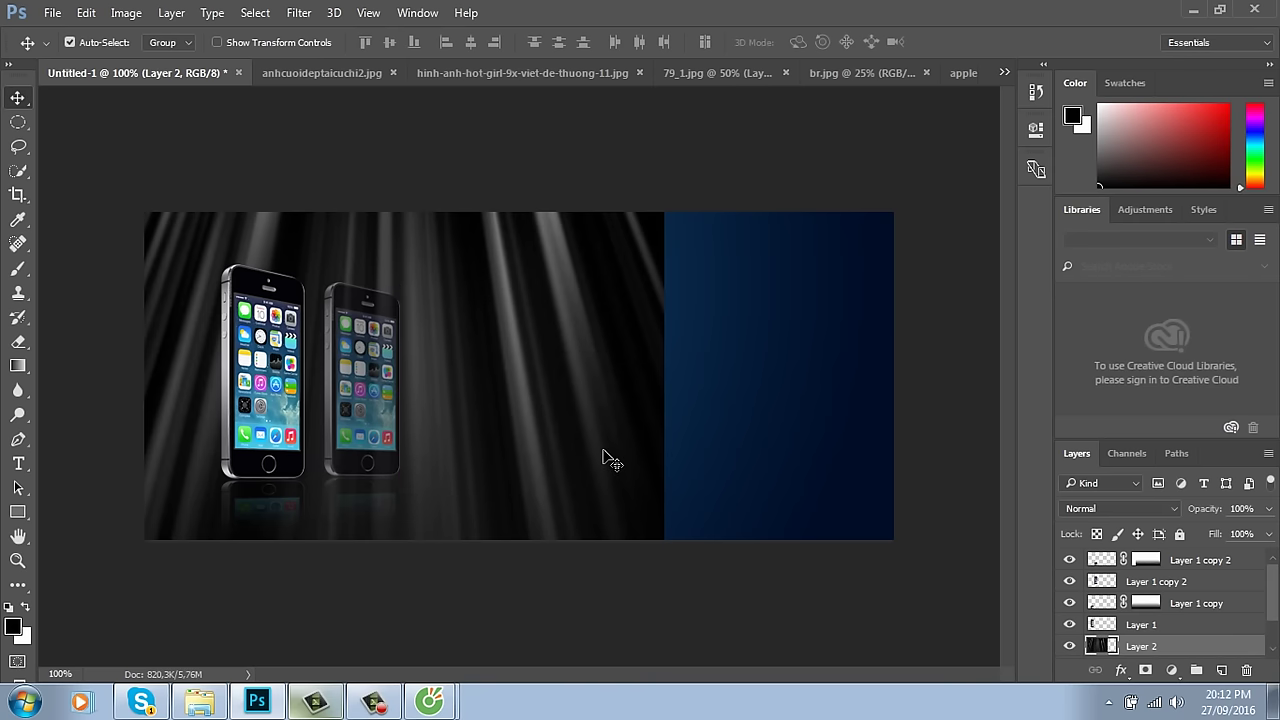
key(ctrl+t)
drag(665, 495, 893, 491)
drag(678, 344, 681, 377)
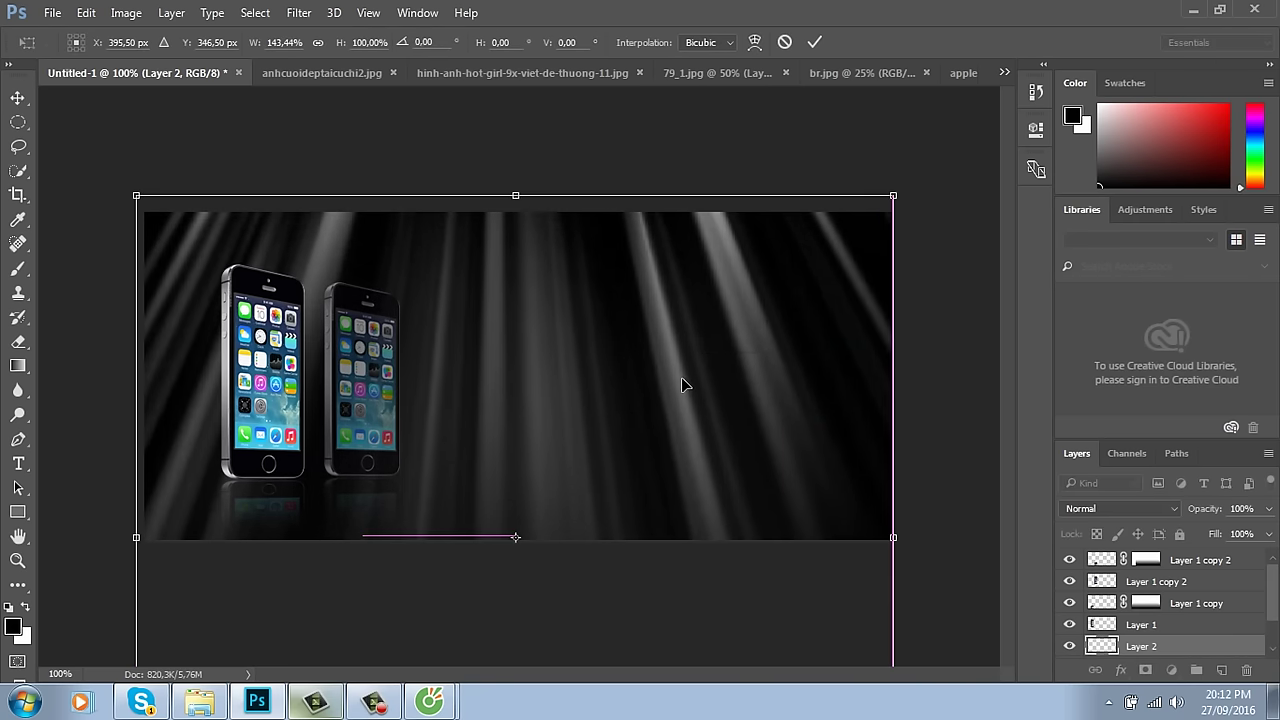
key(Return)
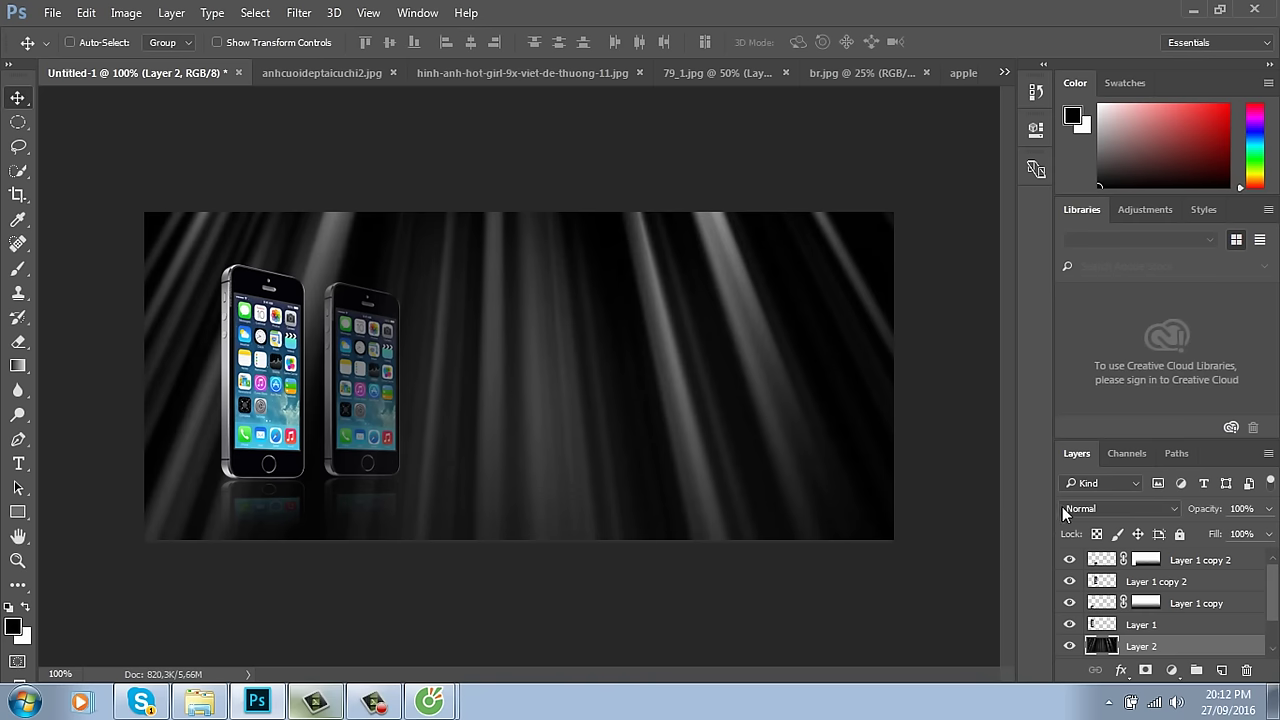
Step: Try the Lighten blend mode on the light-ray layer, and set it to Screen
click(1145, 510)
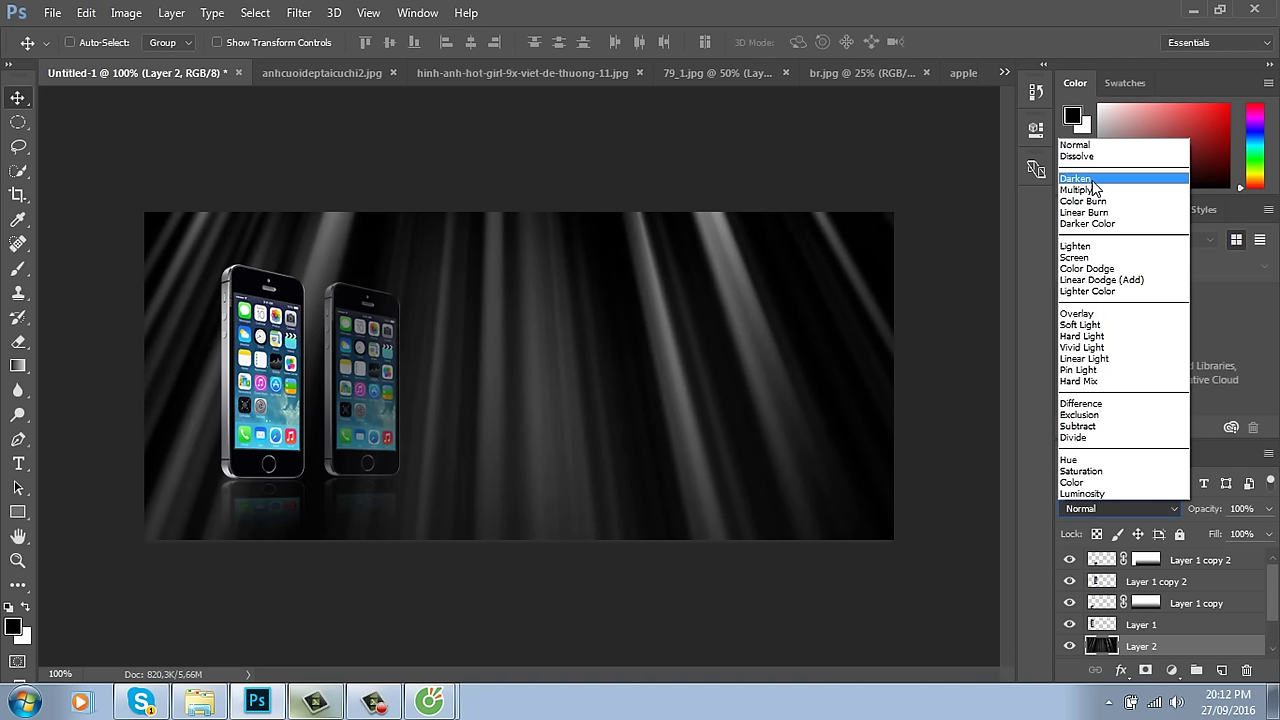
click(1080, 246)
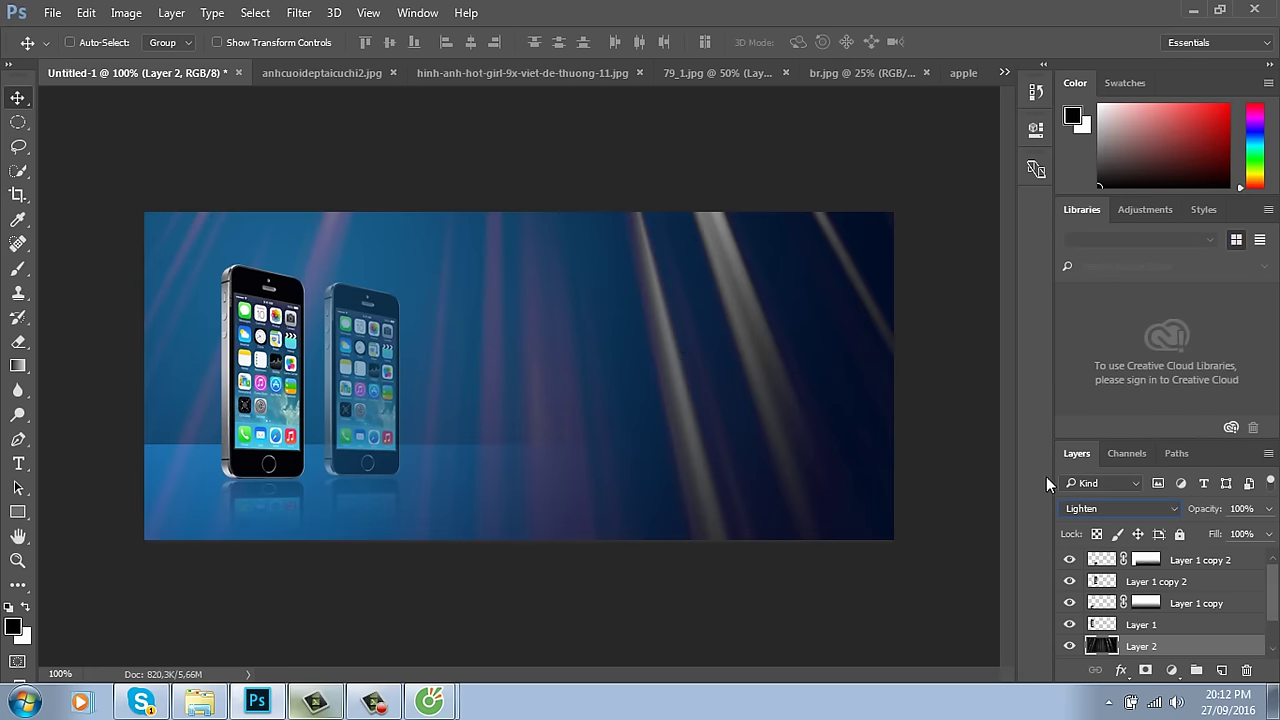
click(1120, 508)
click(1098, 260)
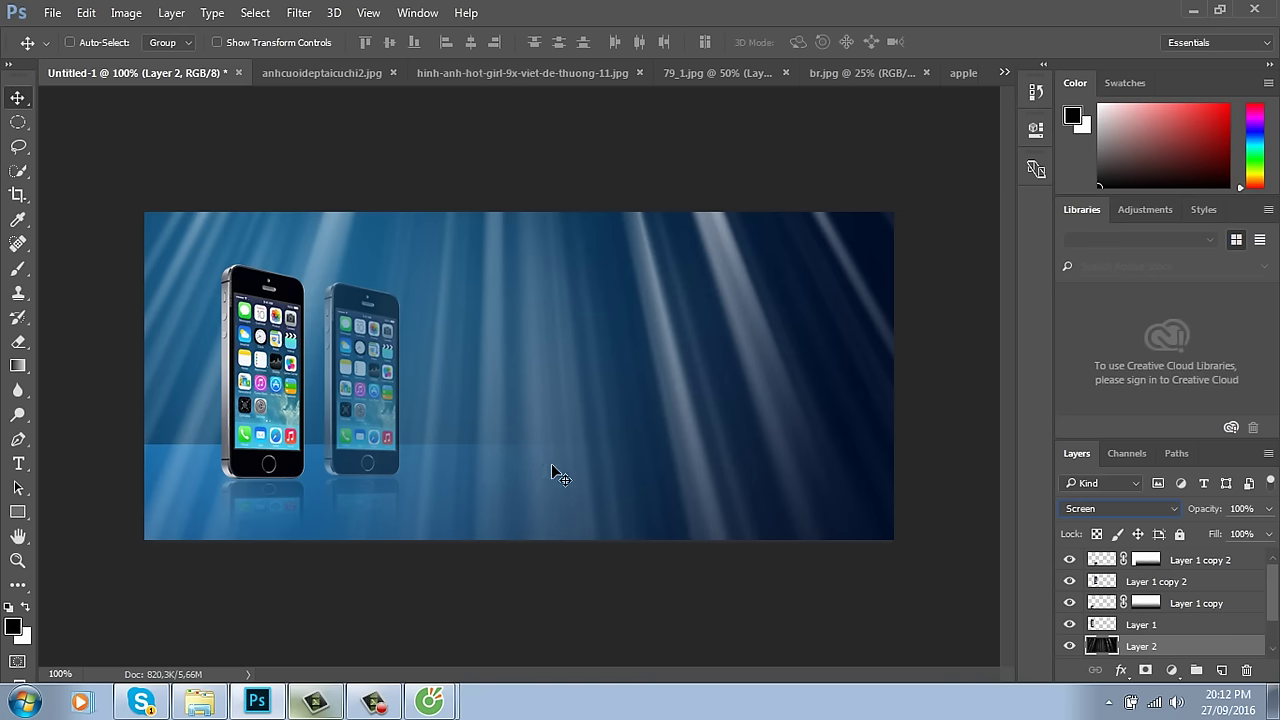
Step: Fade the light rays toward the banner's lower edge with a layer mask and linear gradient, and delete the light-ray layer
click(1146, 670)
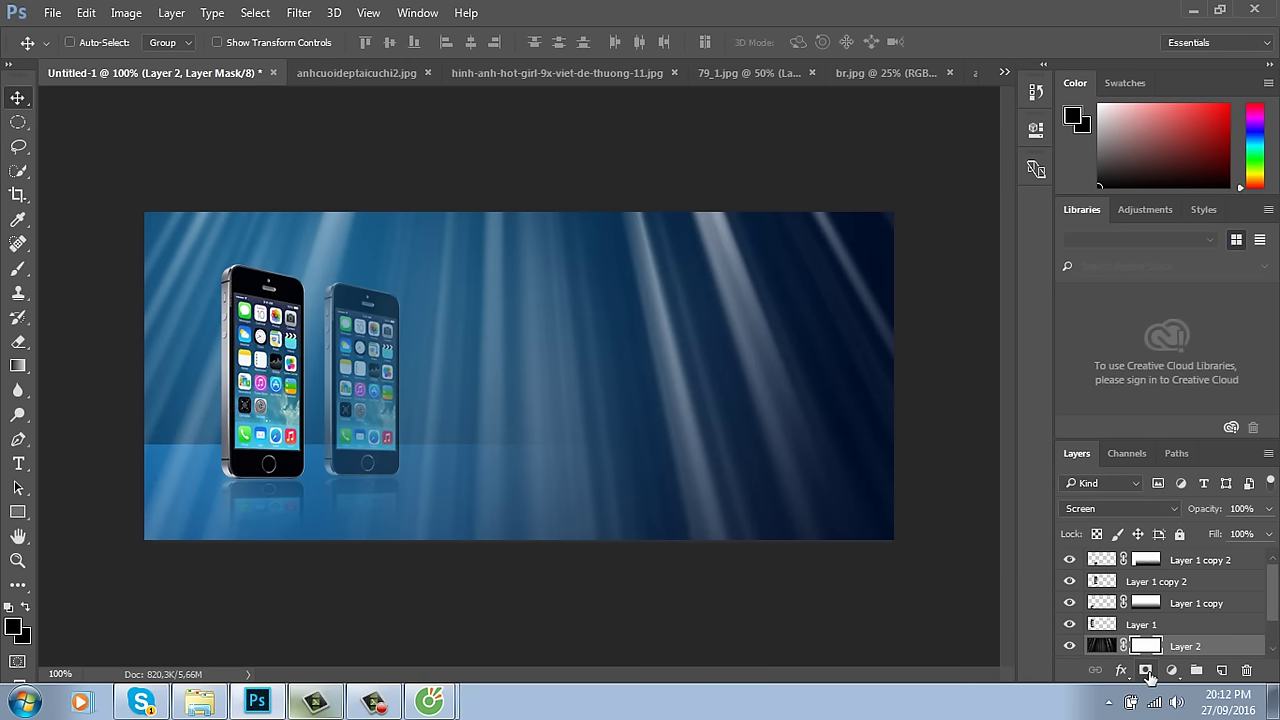
key(g)
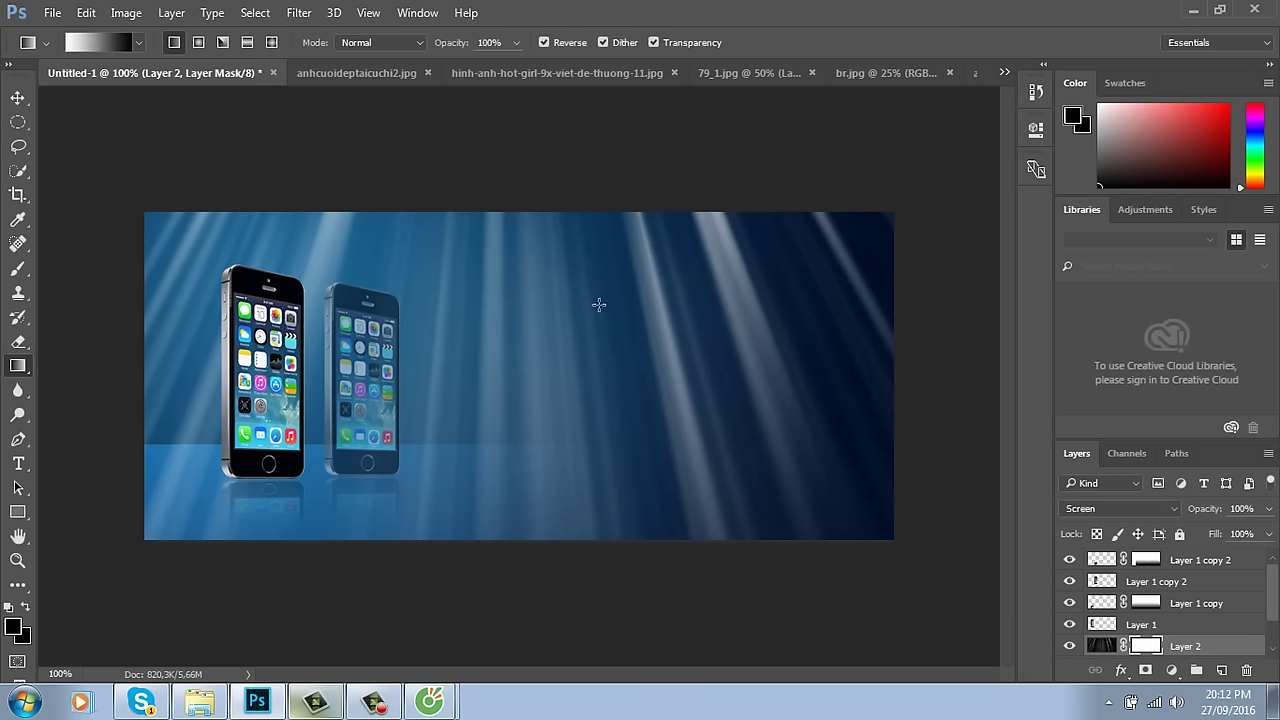
drag(599, 305, 597, 523)
drag(544, 202, 540, 534)
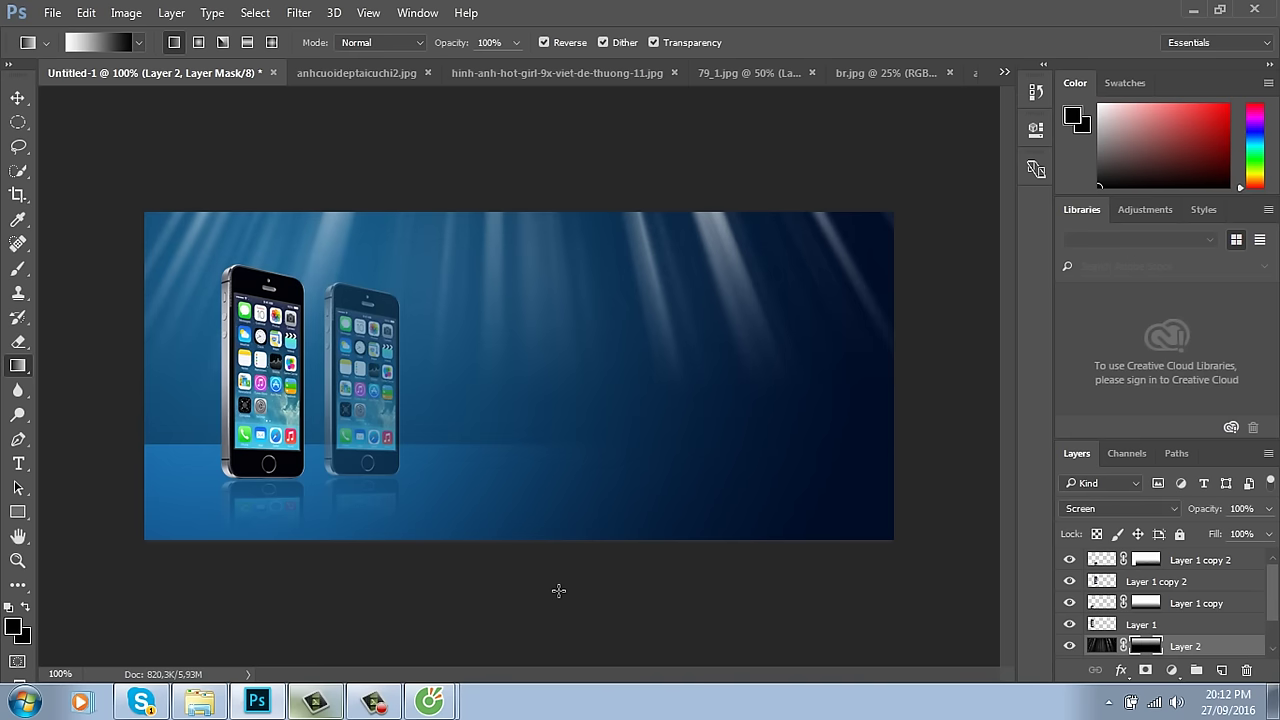
key(Delete)
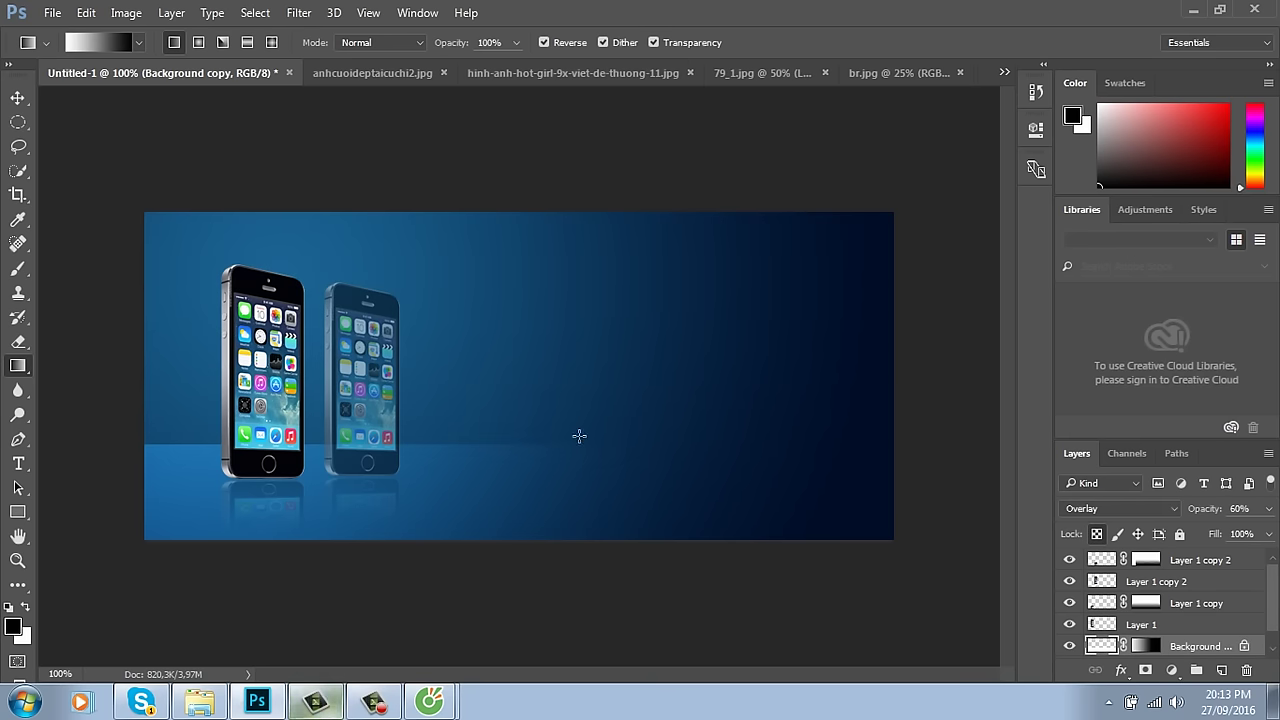
Step: Close br.jpg and apple-iphone-5s-2.jpg, discarding the unsaved changes
click(948, 72)
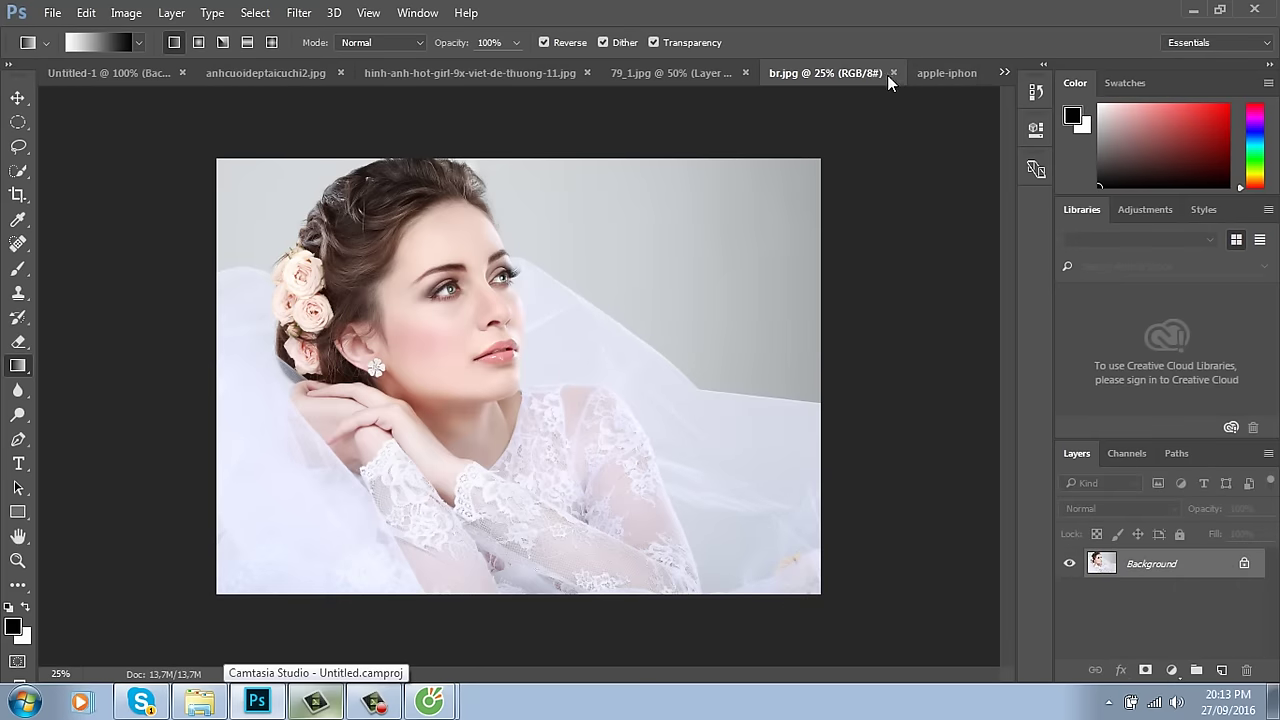
click(894, 72)
click(947, 76)
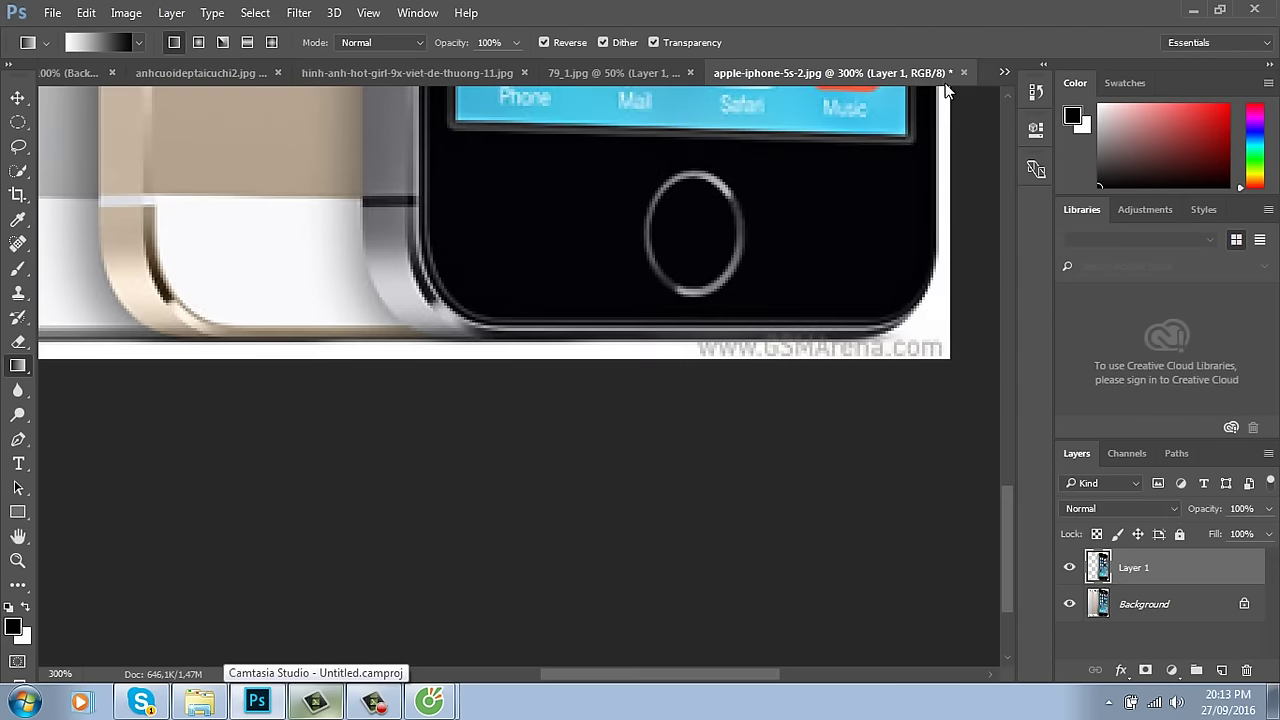
click(963, 73)
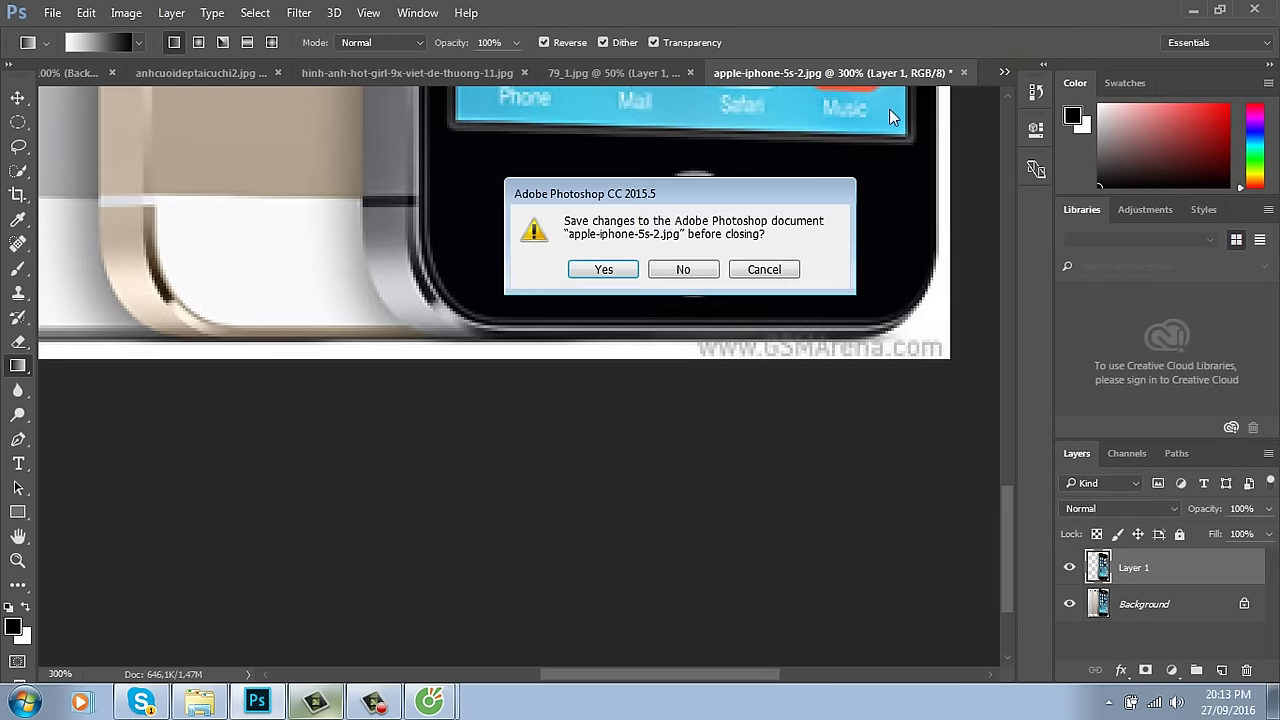
click(684, 270)
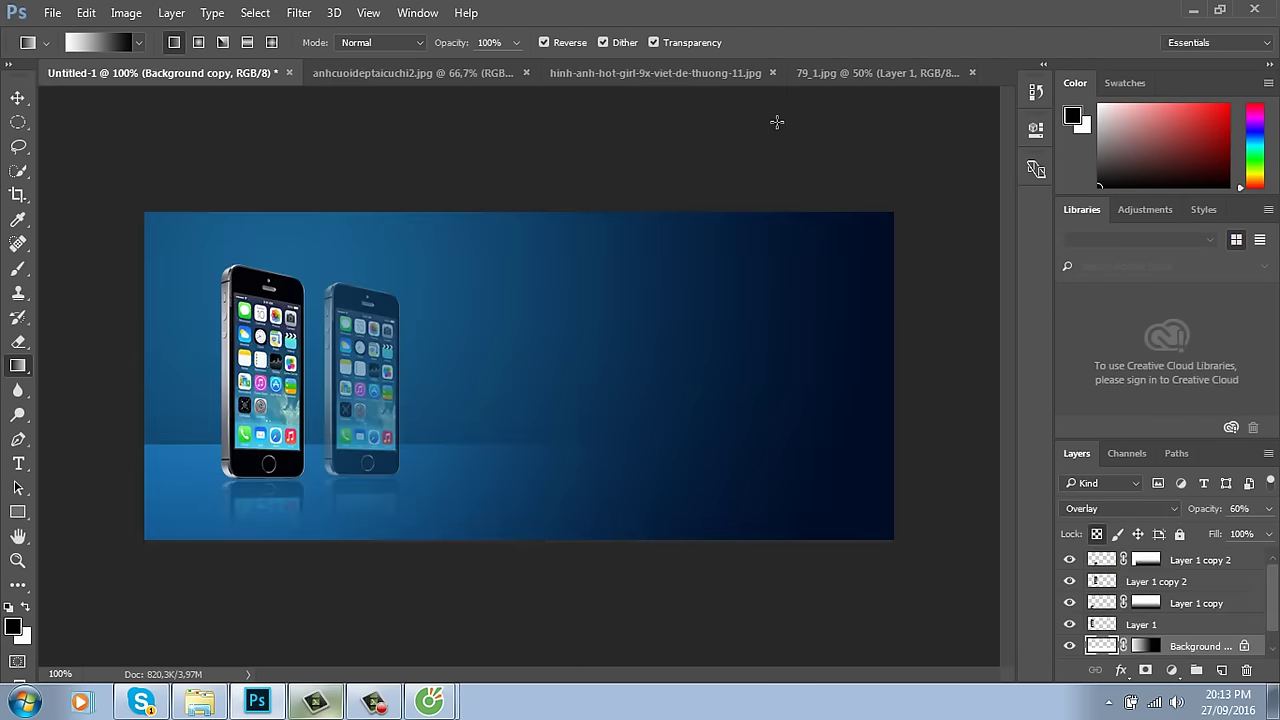
Step: Close 79_1.jpg and hinh-anh-hot-girl-9x-viet-de-thuong-11.jpg without saving their changes
click(884, 76)
click(964, 73)
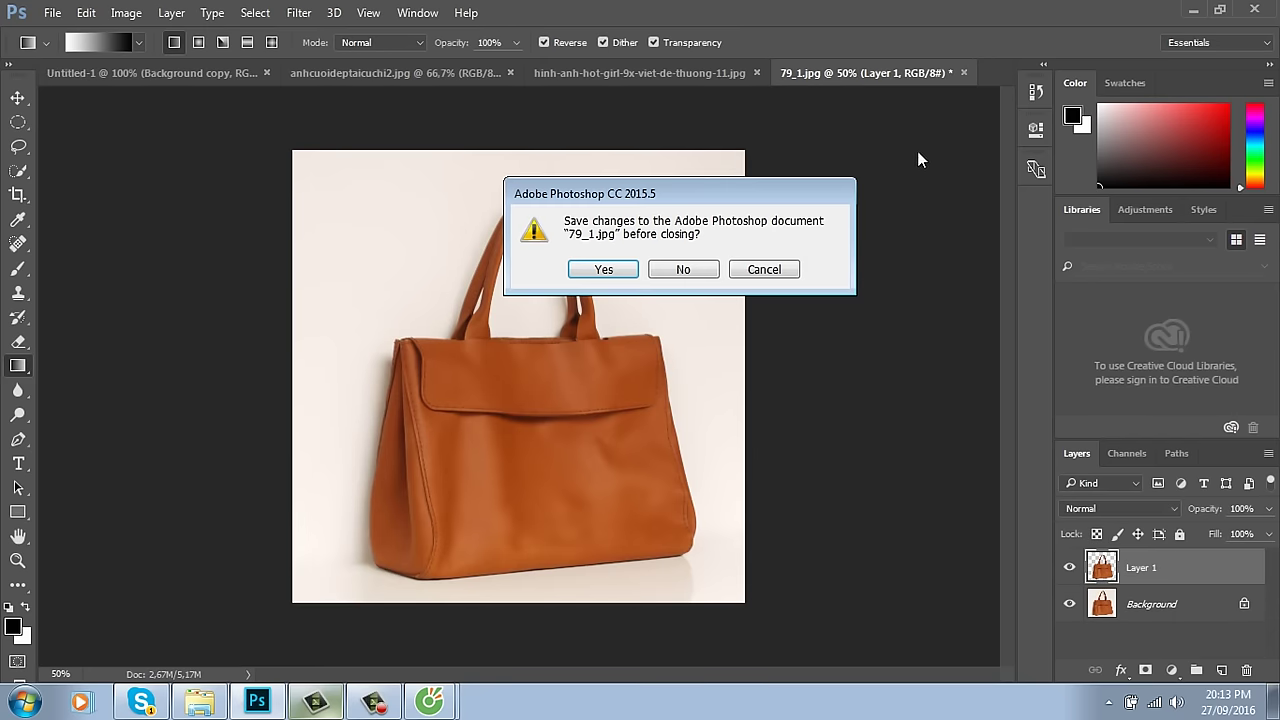
click(702, 271)
click(900, 79)
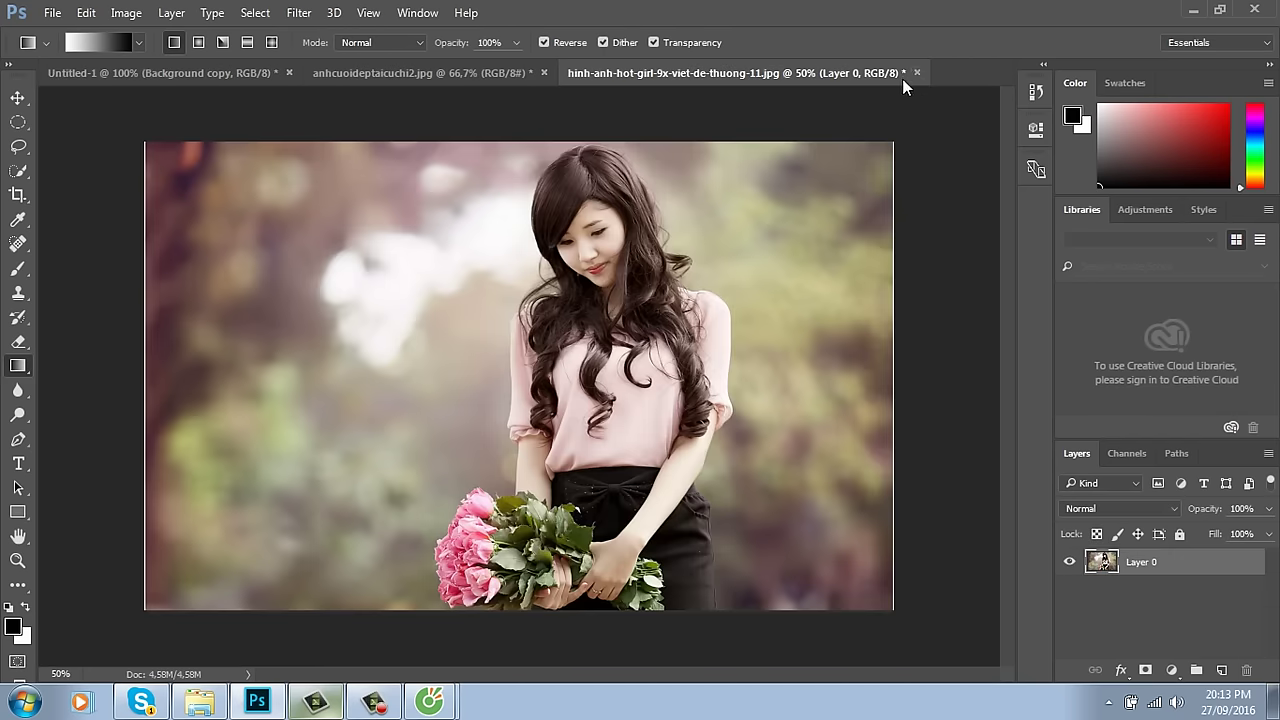
click(918, 73)
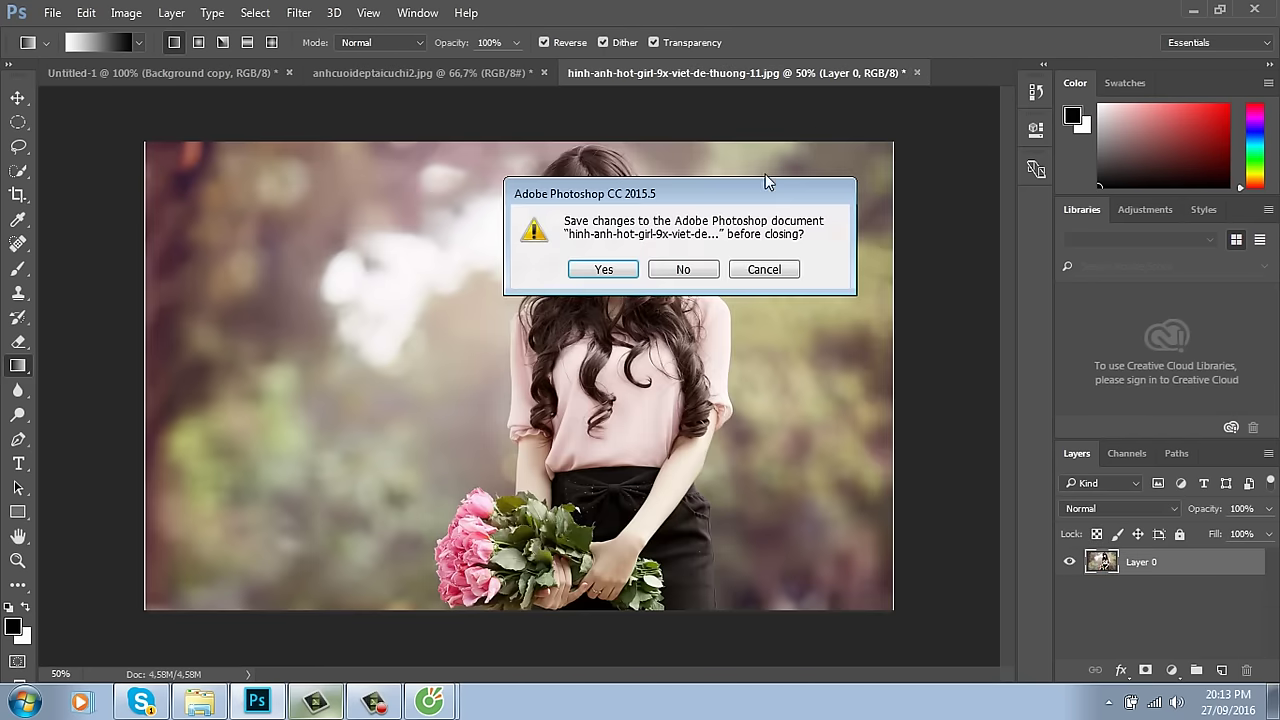
click(687, 266)
Step: Open bokeh-wallpaper-4.jpg from the texture folder and paste the whole image onto the wedding photo anhcuoideptaicuchi2.jpg
click(446, 74)
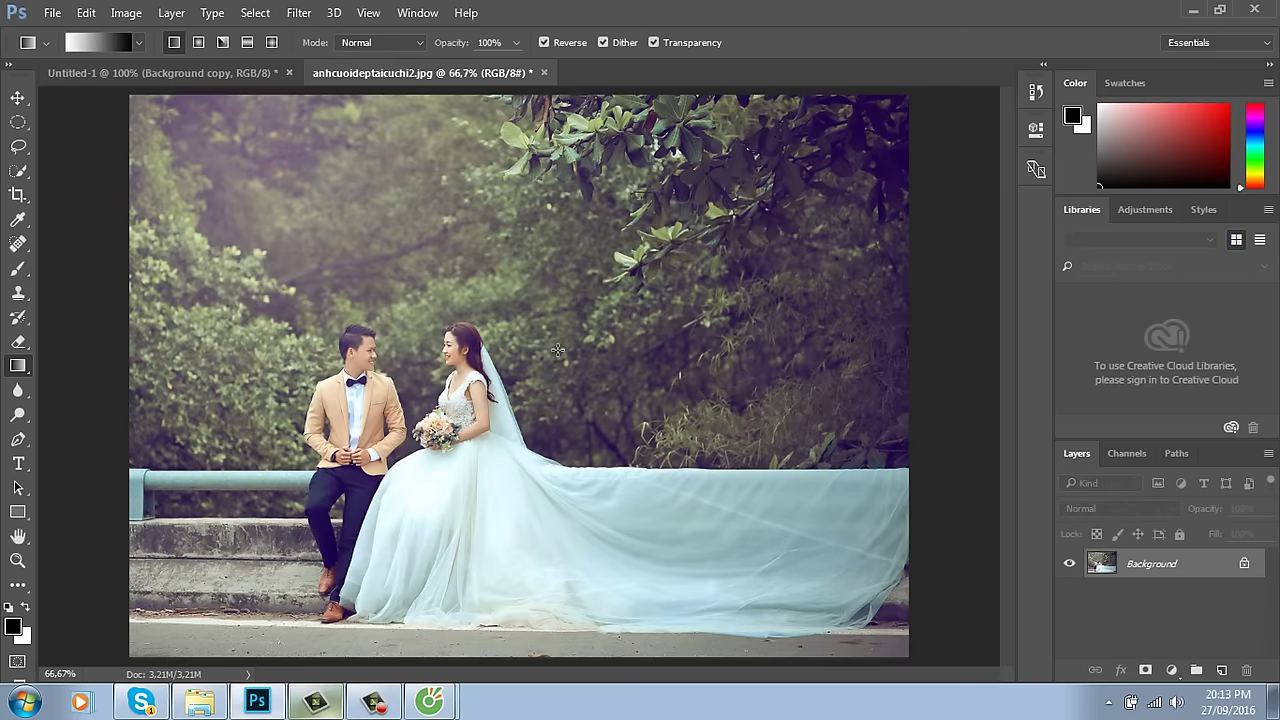
key(ctrl+o)
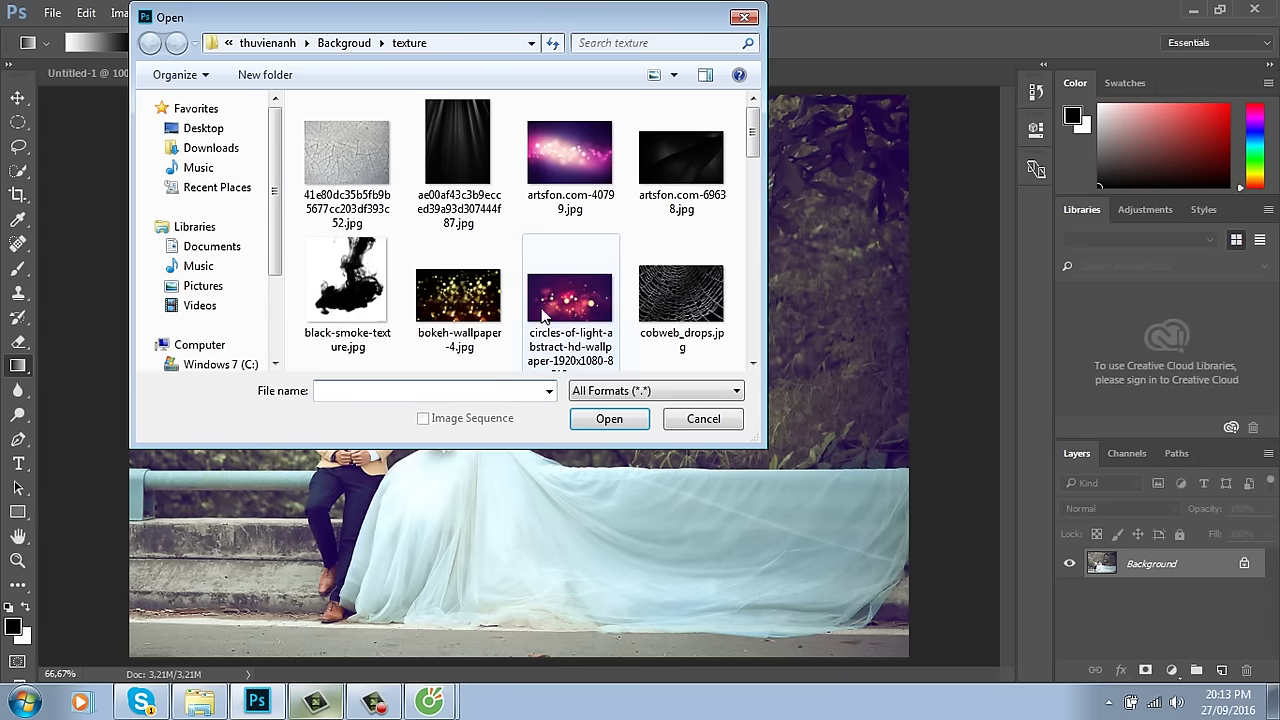
click(470, 305)
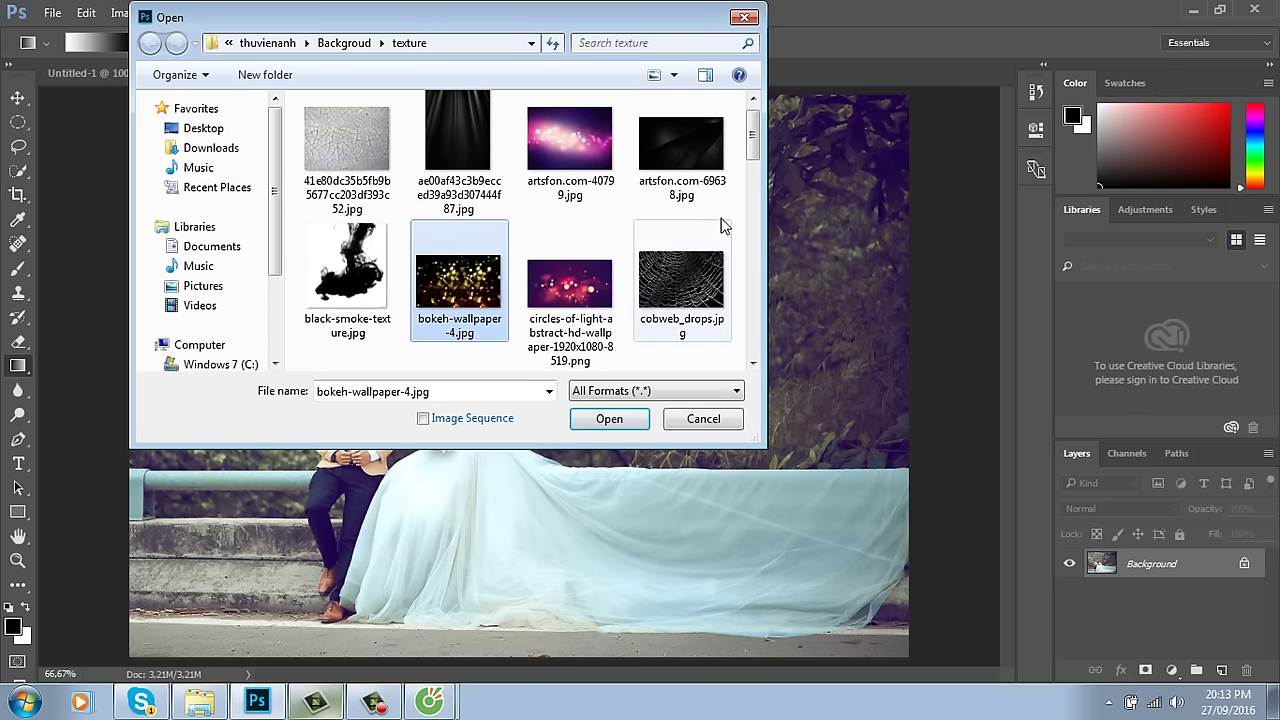
click(610, 419)
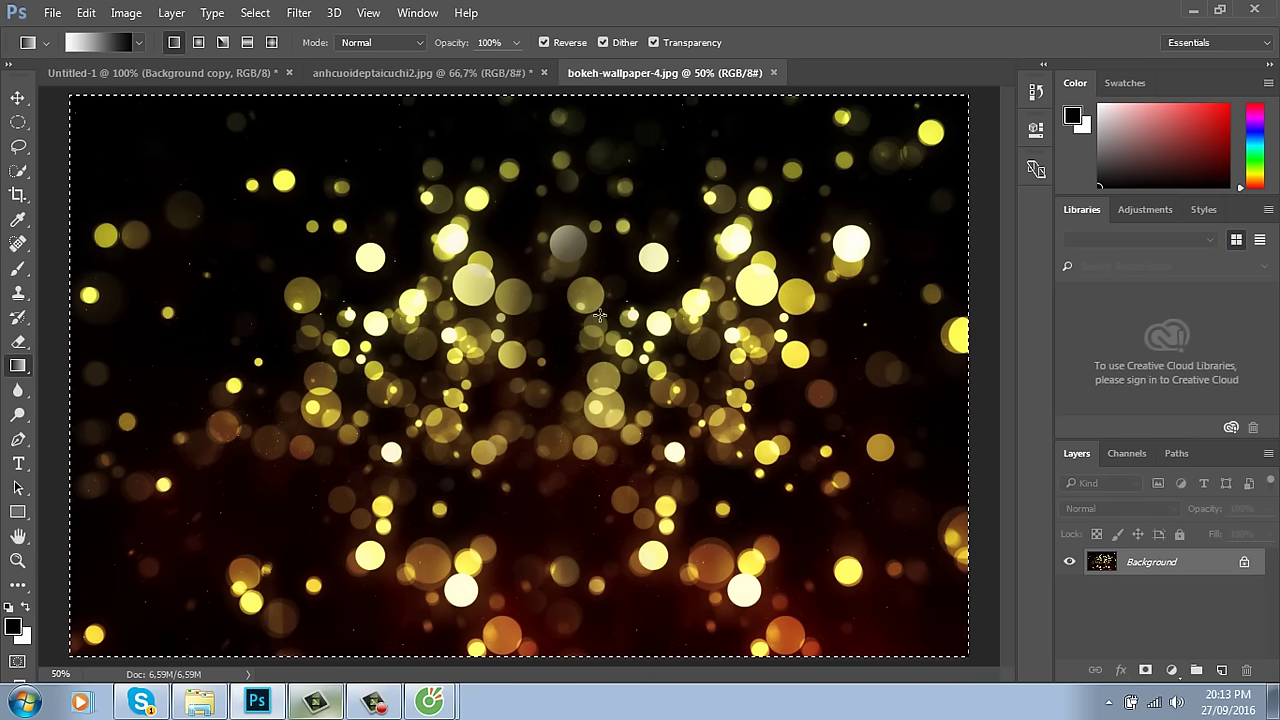
key(ctrl+a)
key(ctrl+c)
key(ctrl+w)
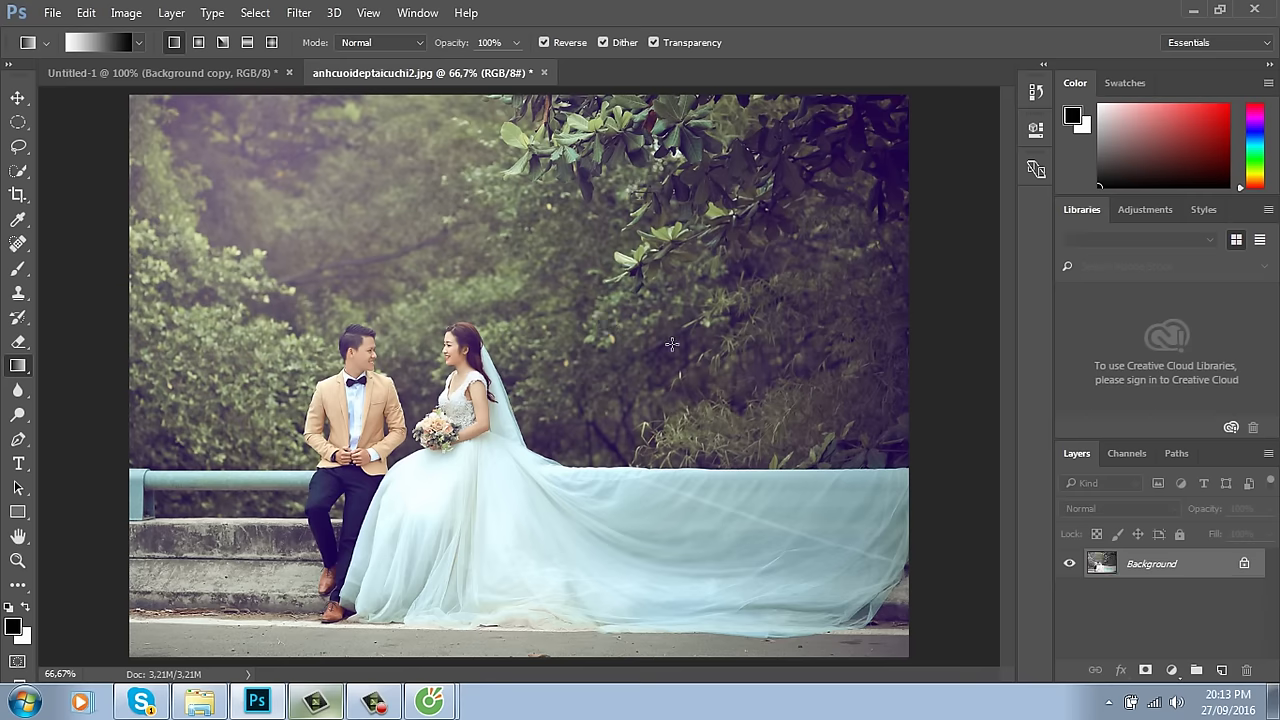
key(ctrl+v)
Step: Scale the bokeh layer proportionally to about 75% of its size so it covers the whole wedding photo
key(ctrl+minus)
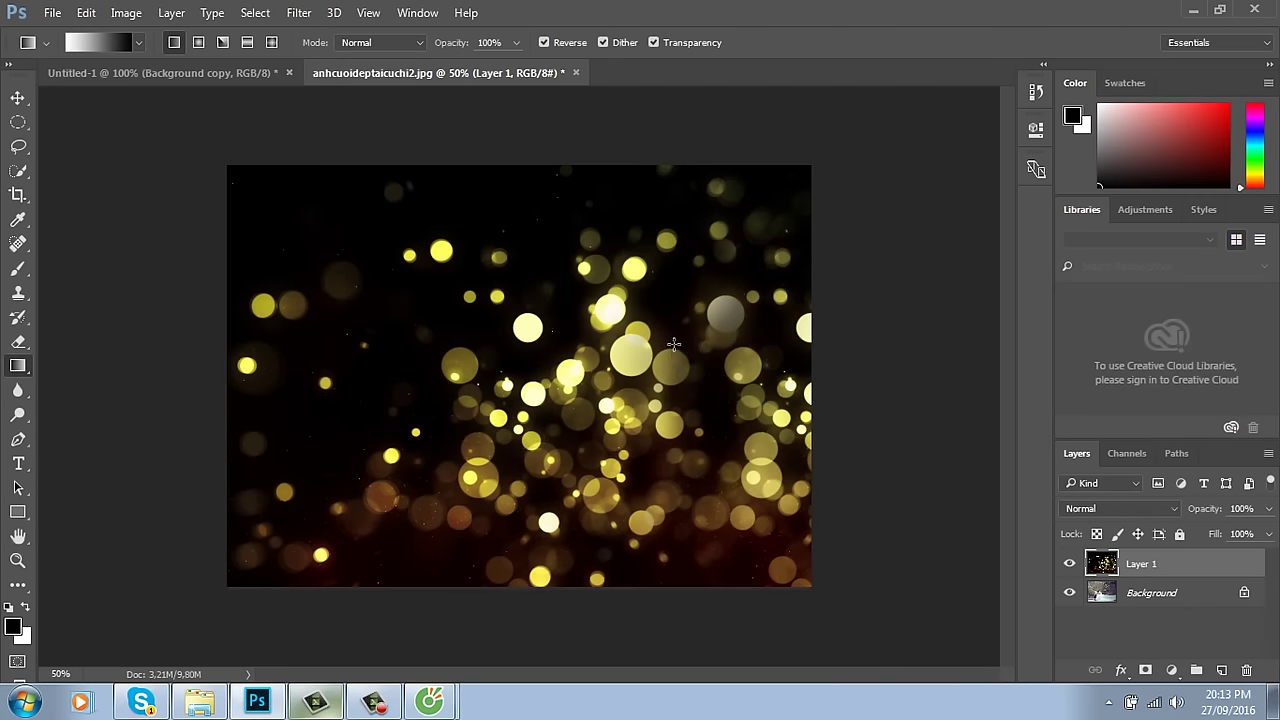
key(ctrl+t)
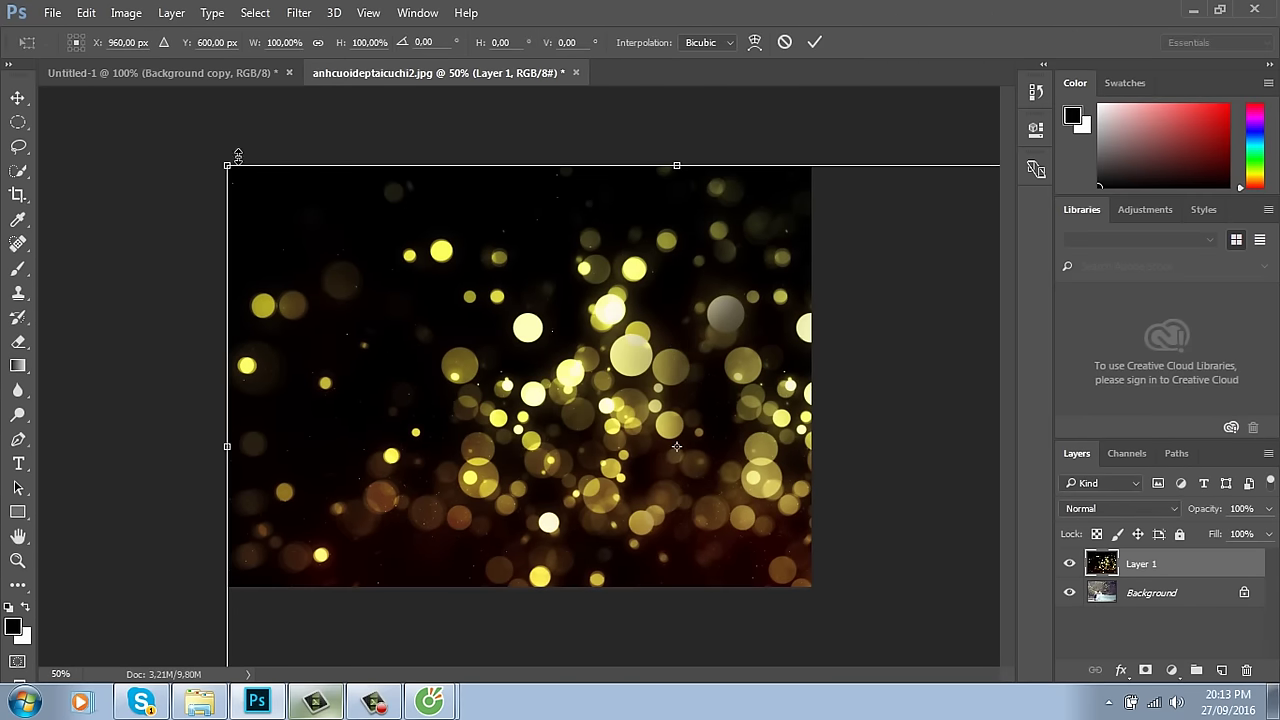
drag(228, 166, 385, 265)
drag(765, 410, 712, 300)
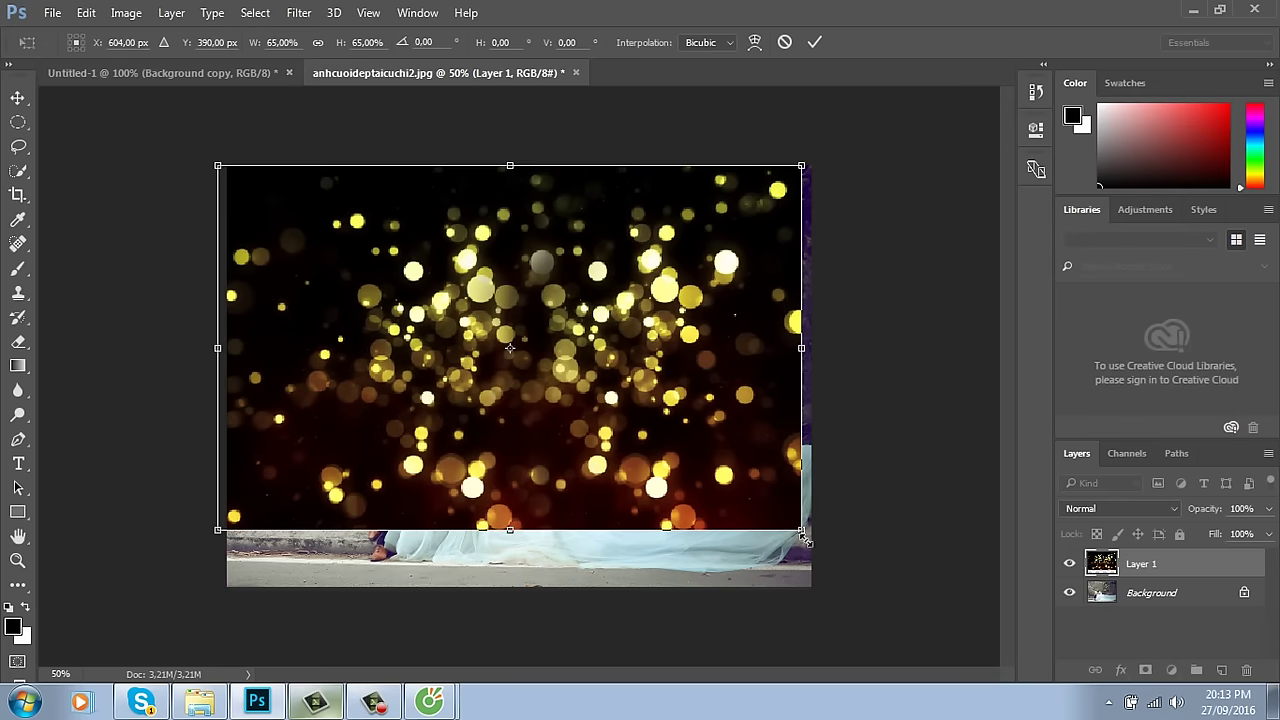
drag(801, 529, 899, 578)
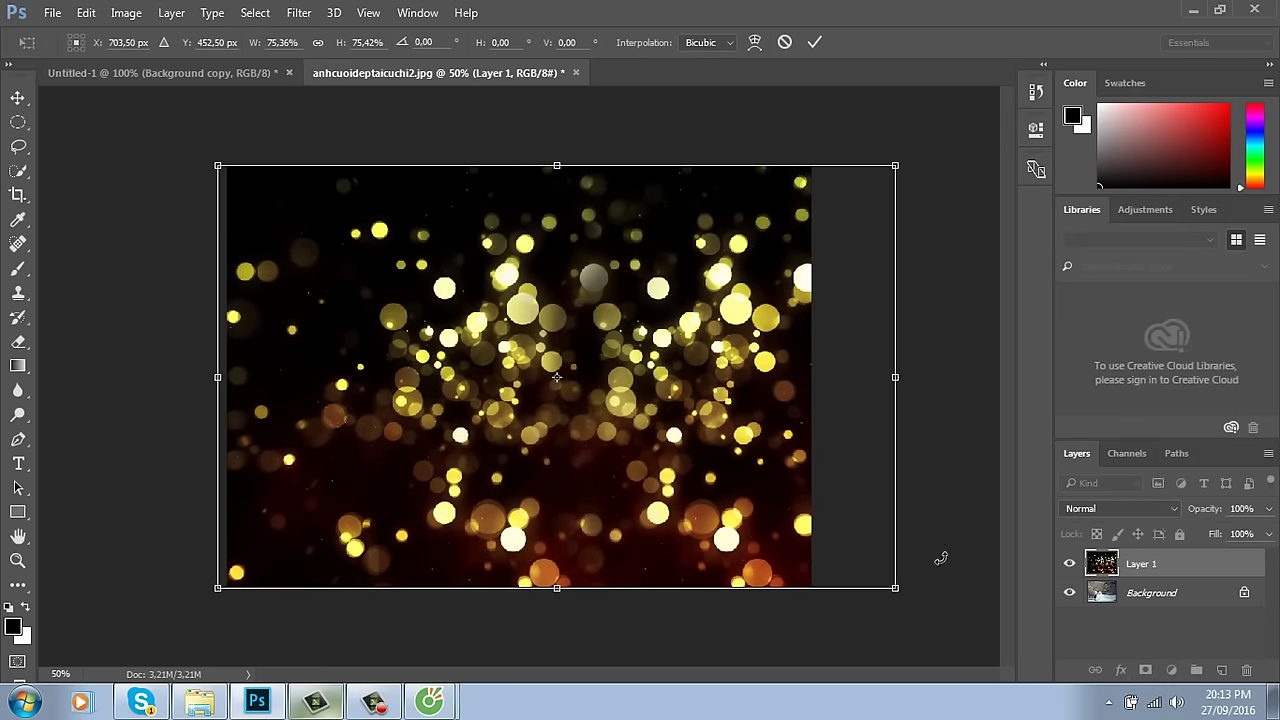
key(Return)
key(g)
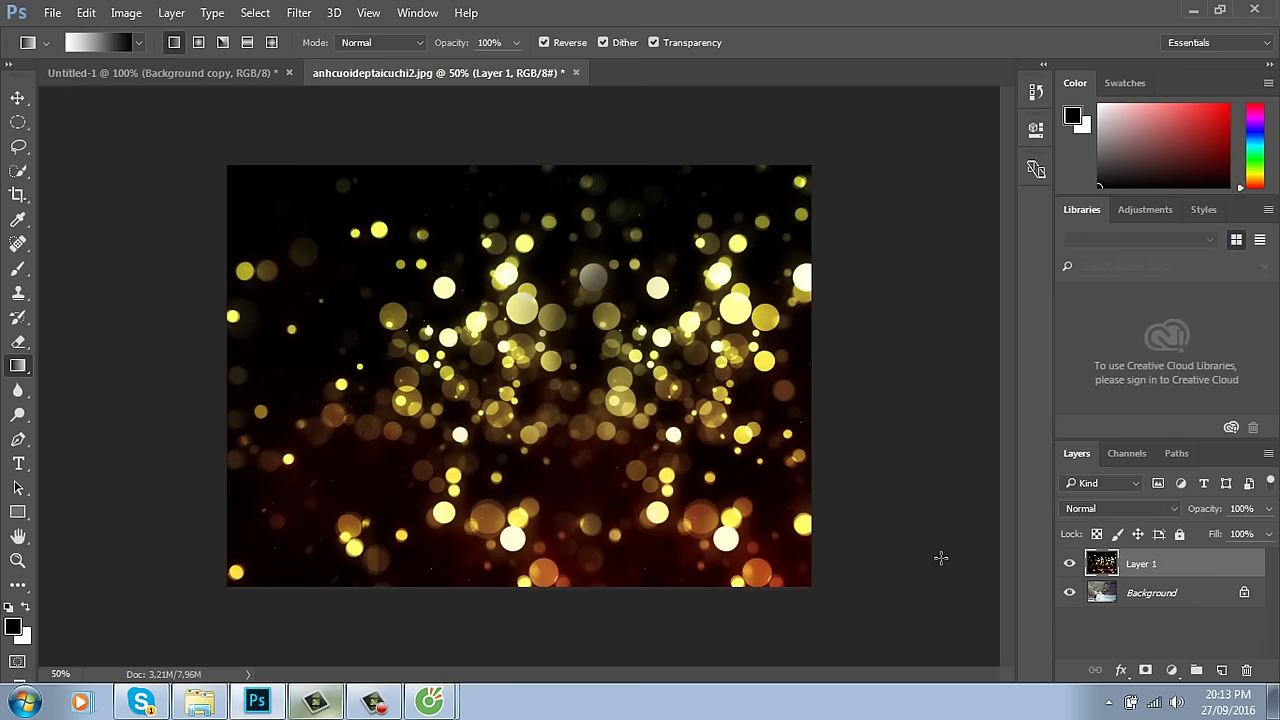
Step: Set the bokeh layer's blend mode to Screen over the wedding photo, and delete the layer
click(1134, 508)
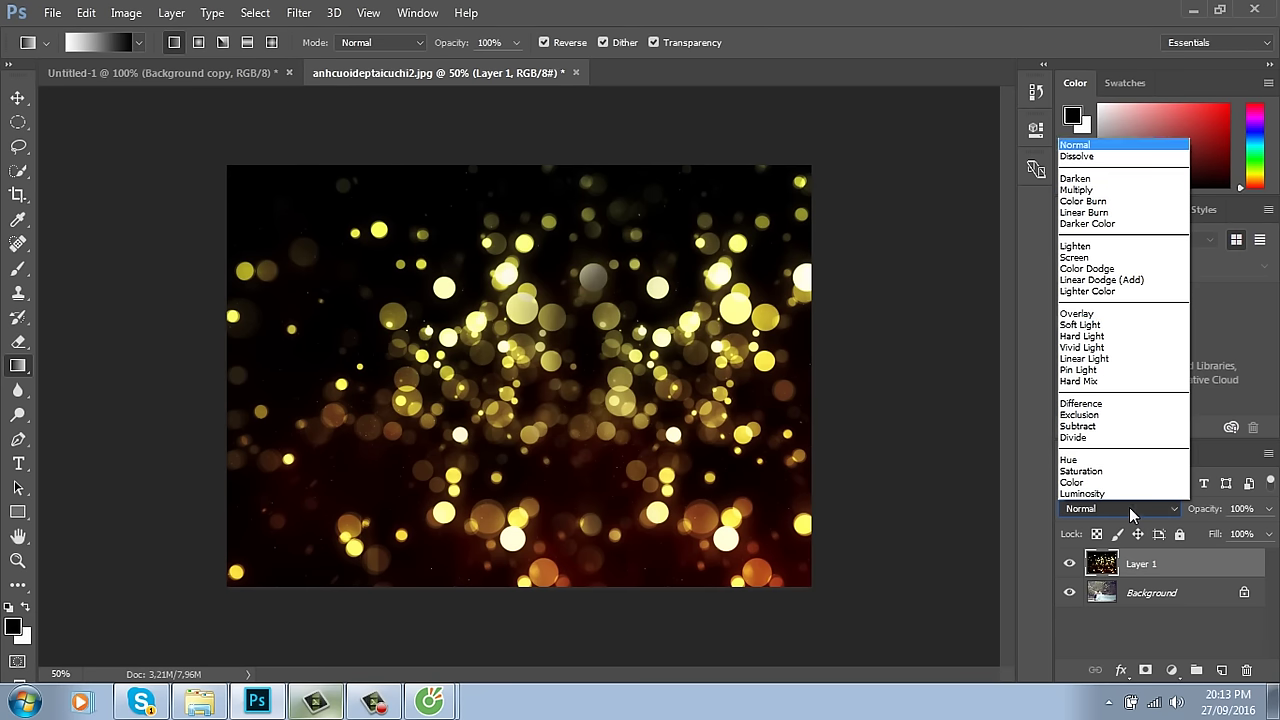
click(1110, 258)
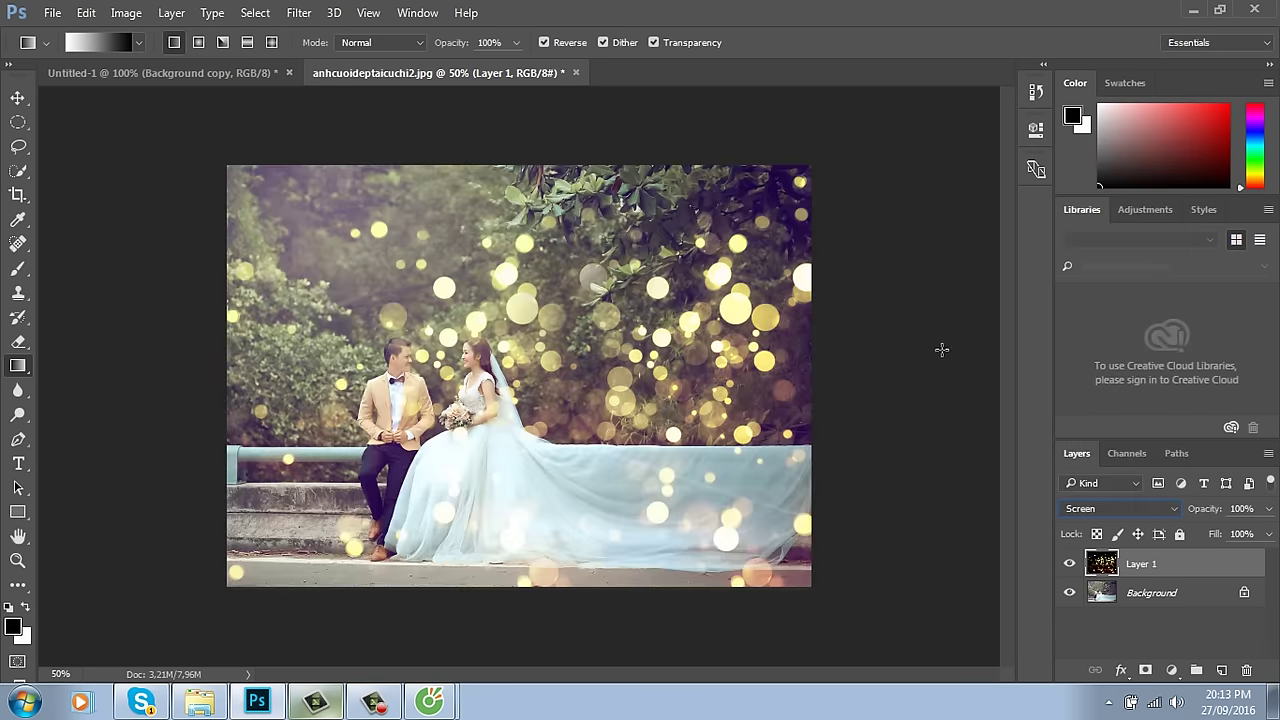
key(ctrl+1)
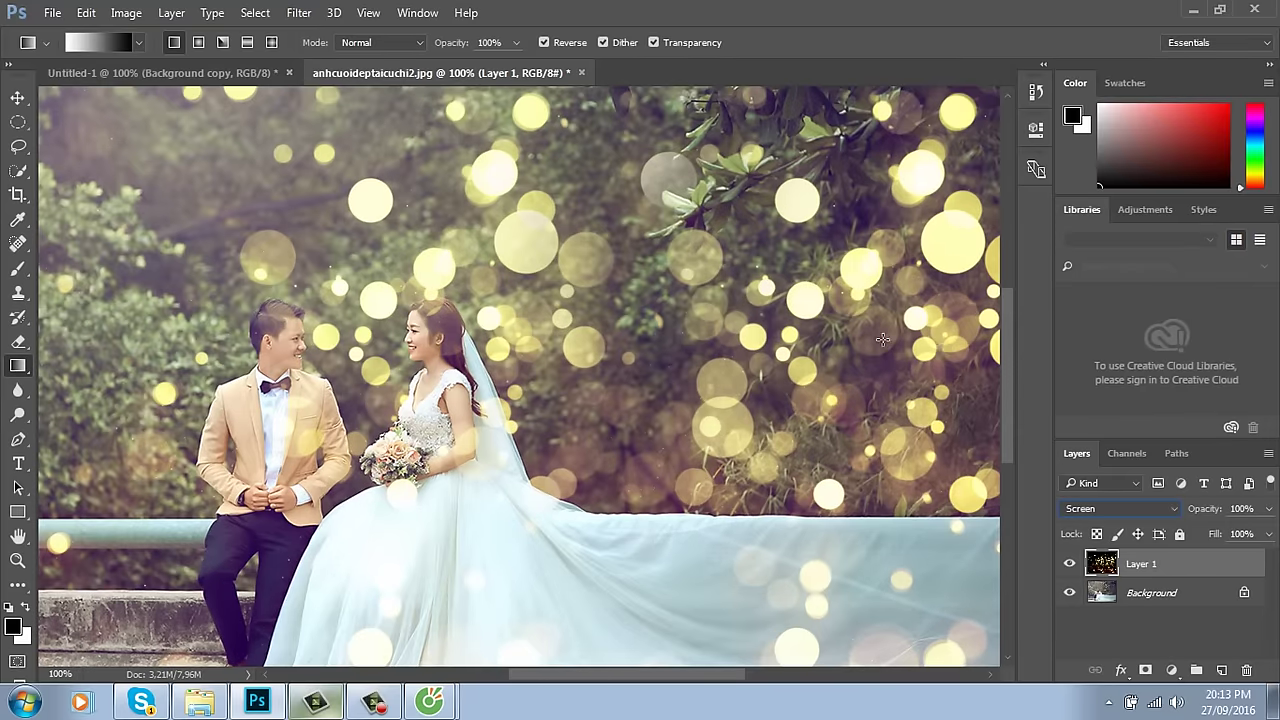
click(17, 98)
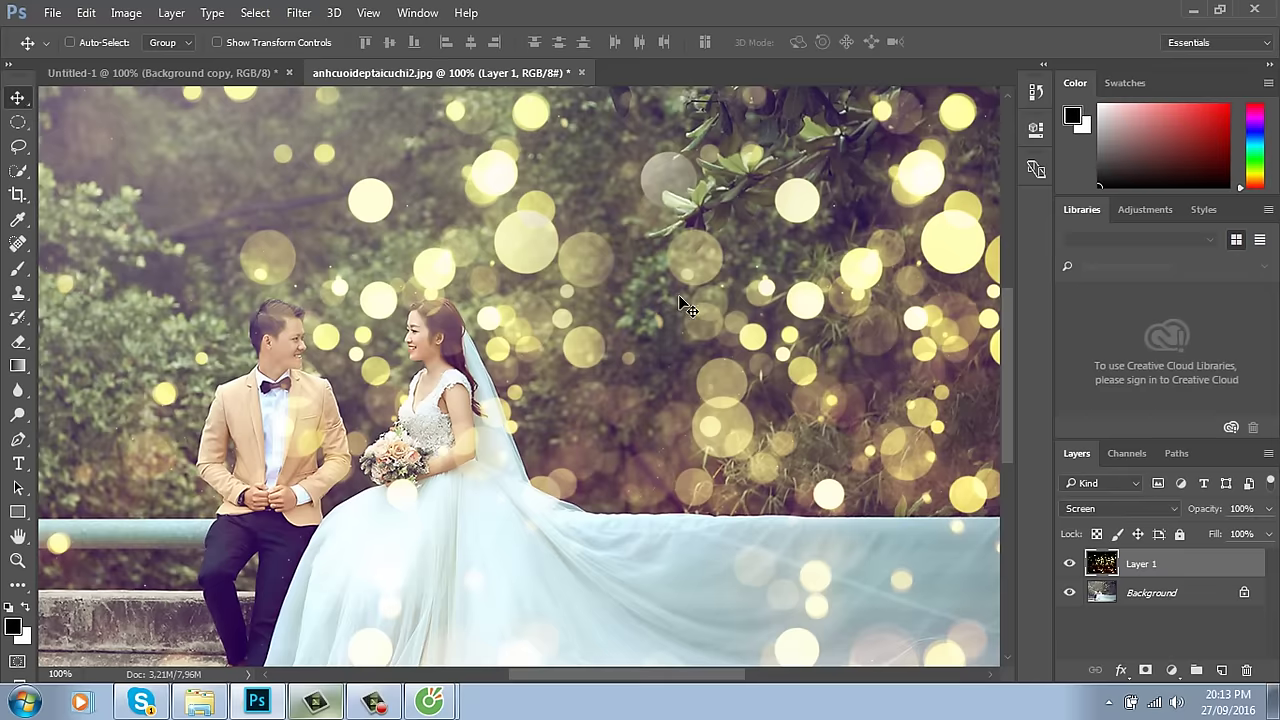
key(Delete)
Step: Open FogParticlesHighSpeed.jpg from the texture folder and paste the whole image onto the wedding photo
key(ctrl+o)
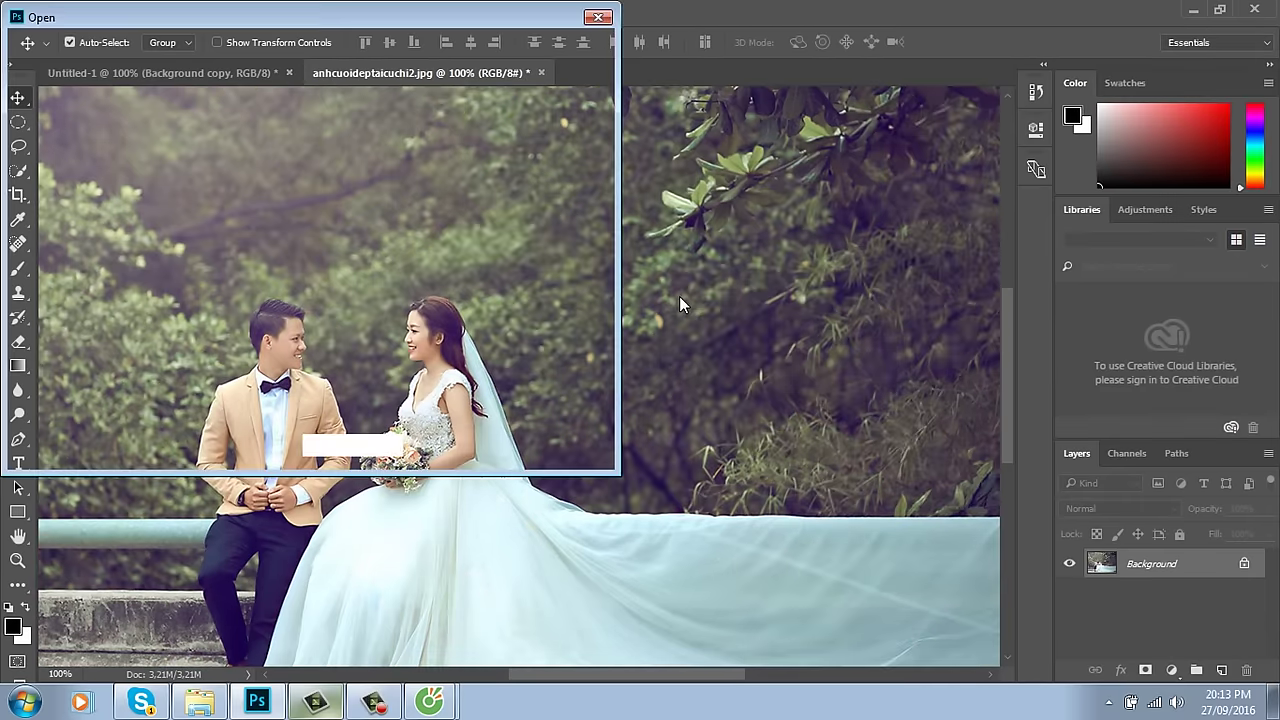
scroll(757, 155, down, 3)
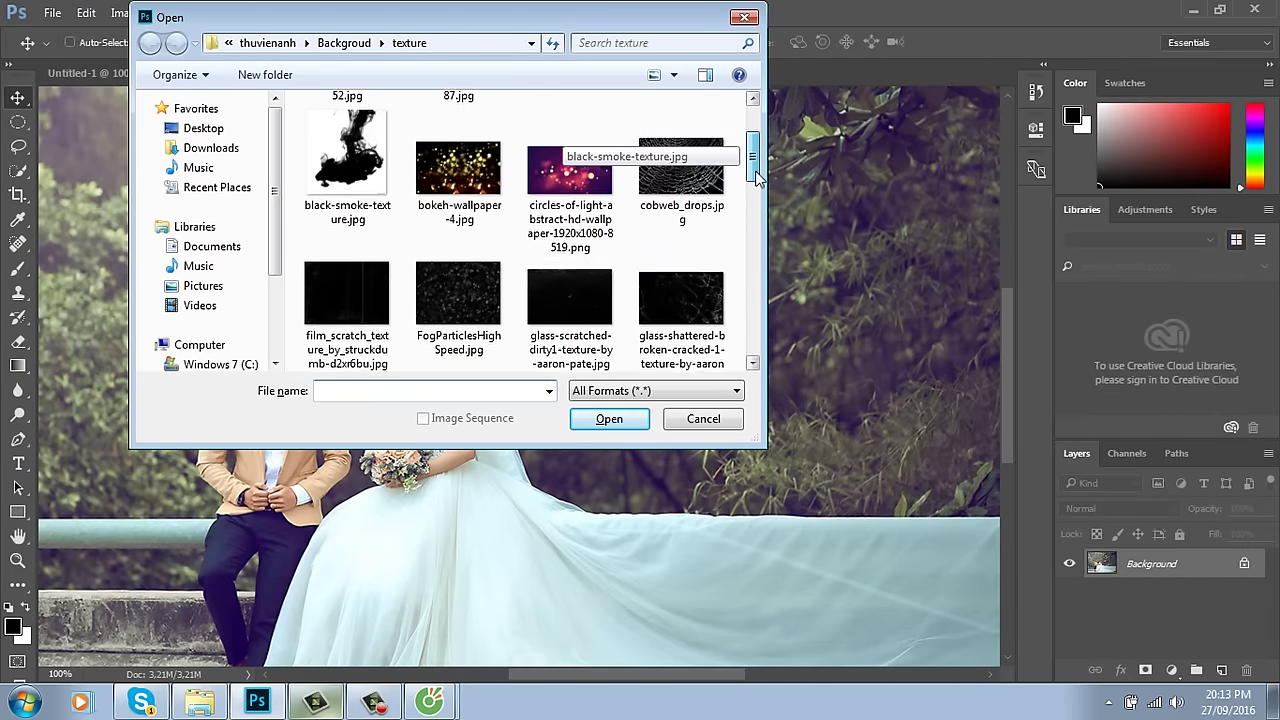
click(459, 285)
click(636, 418)
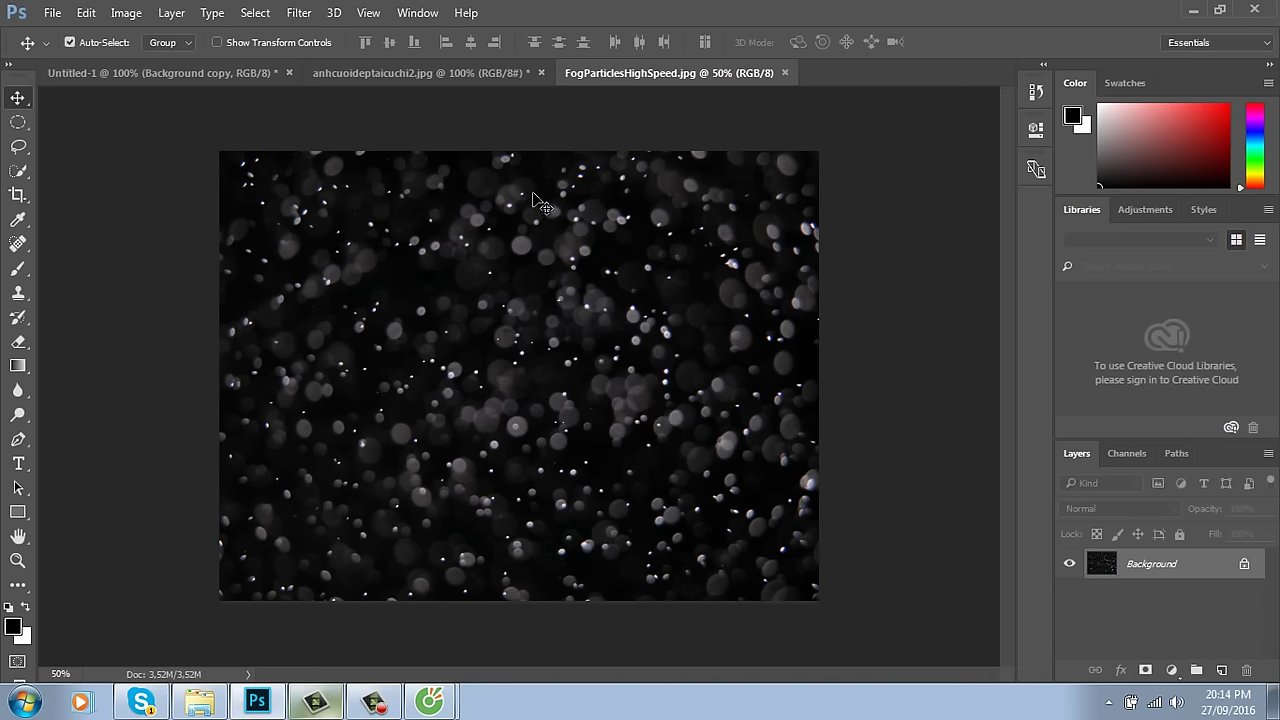
key(ctrl+a)
key(ctrl+c)
key(ctrl+w)
key(ctrl+v)
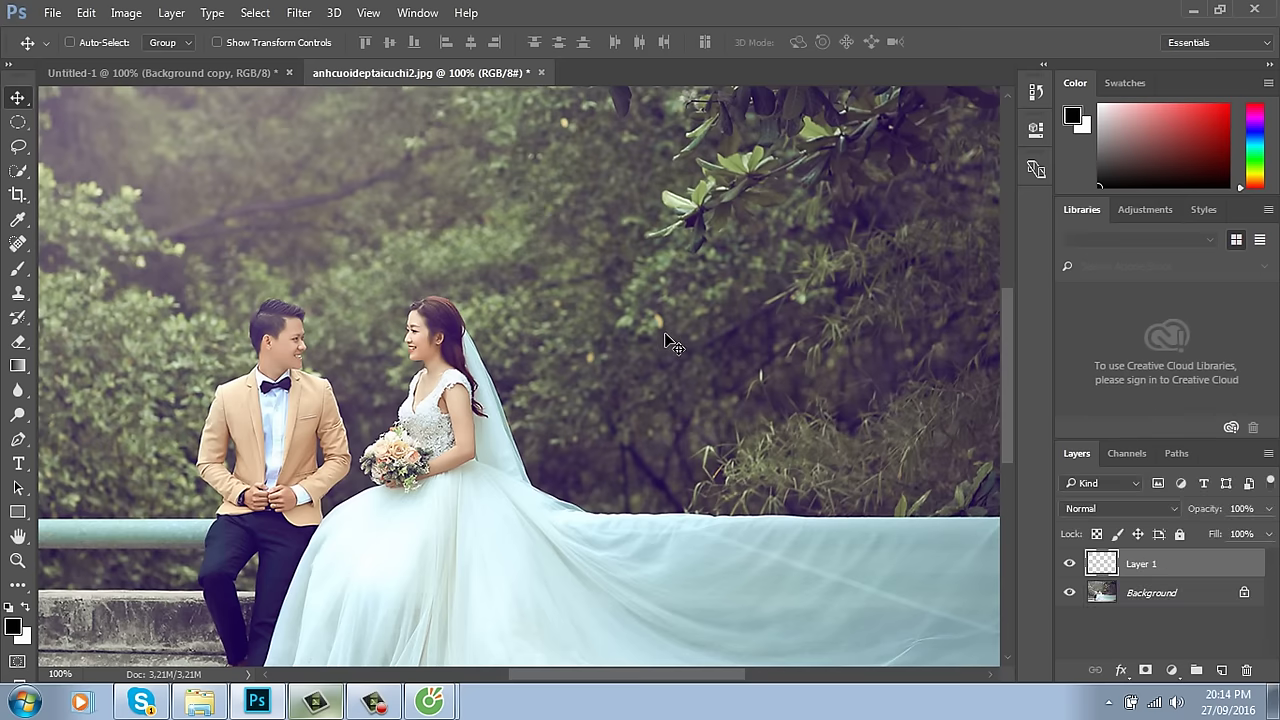
Step: Blend the fog-particle layer into the wedding photo with Screen mode, and delete the layer
key(ctrl+minus)
key(ctrl+minus)
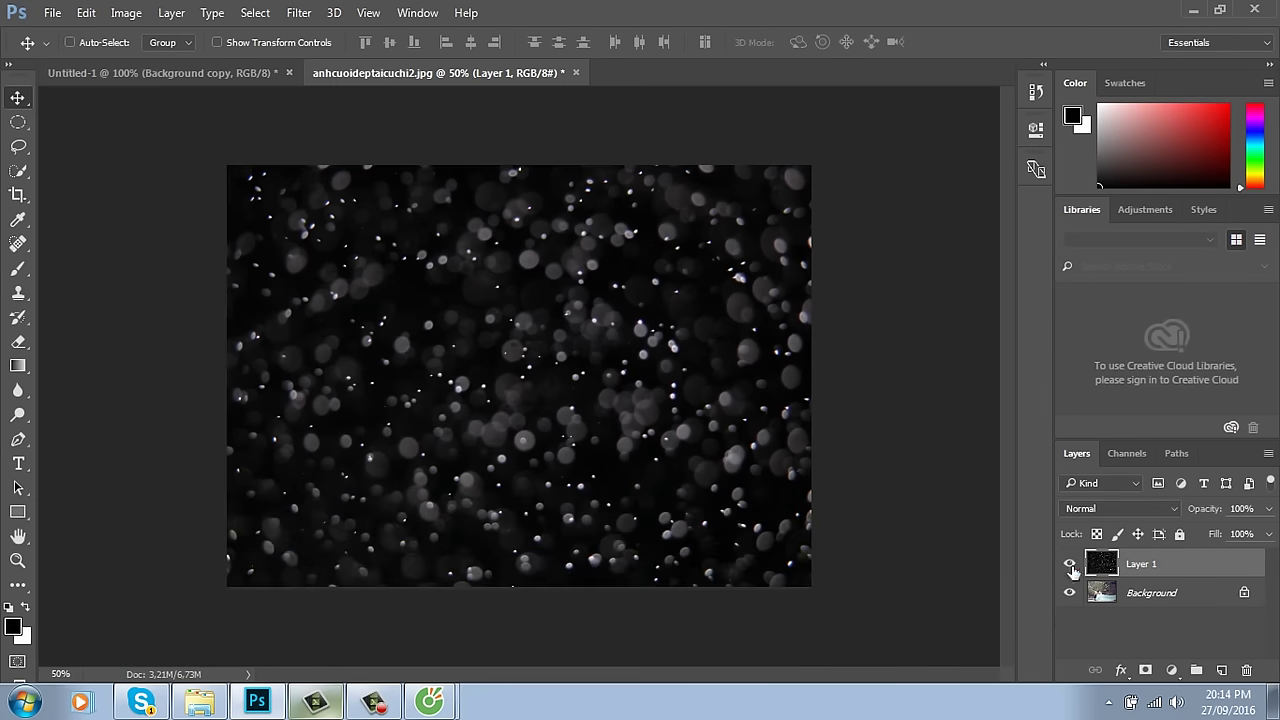
click(1140, 510)
click(1090, 256)
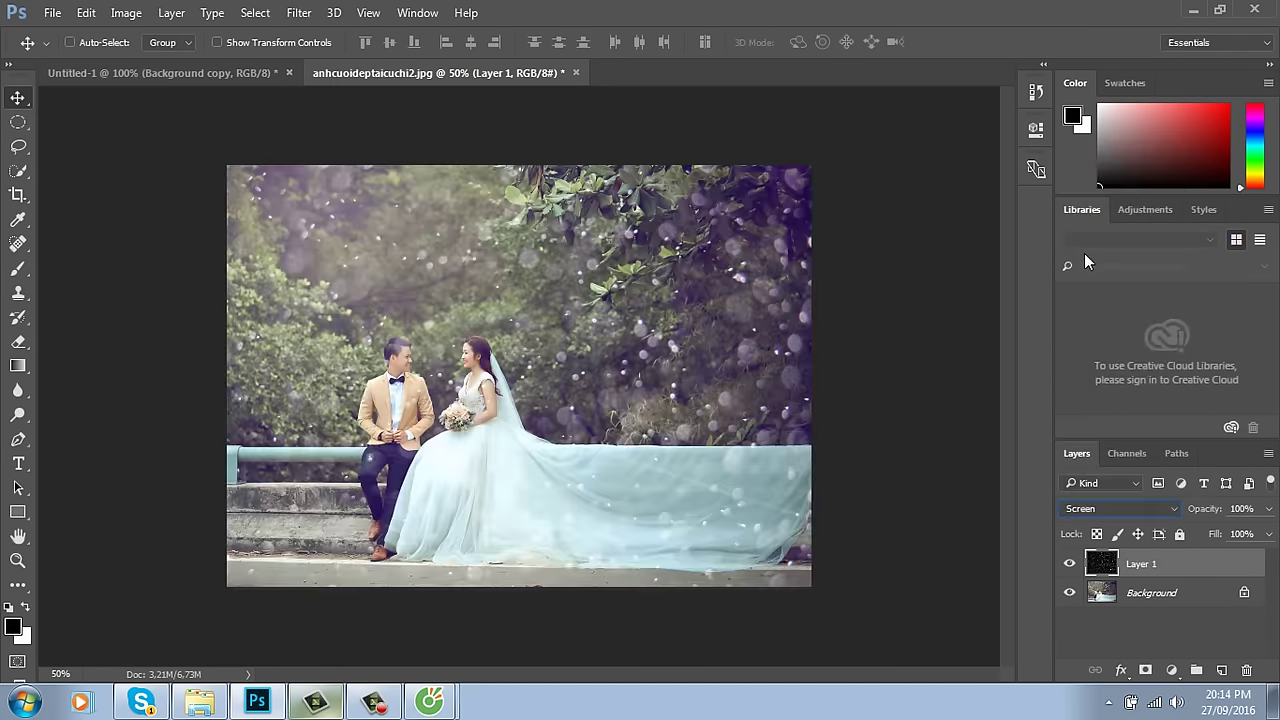
key(ctrl+plus)
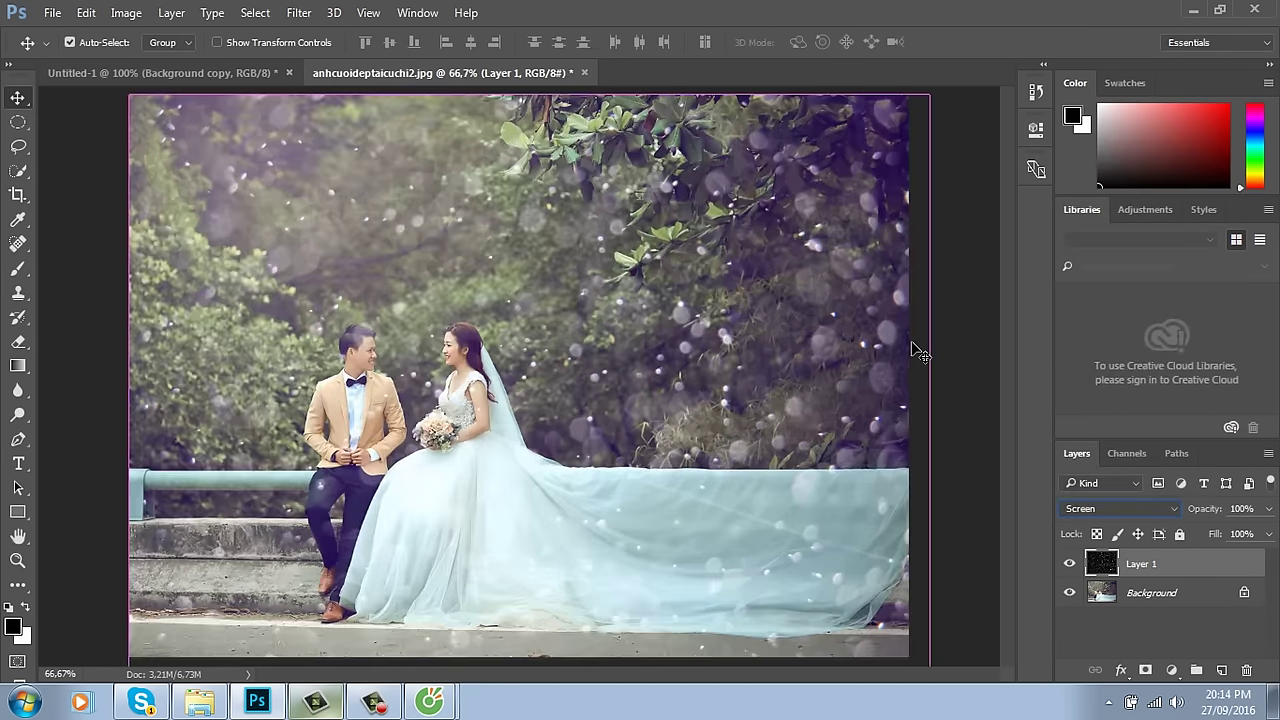
key(ctrl+plus)
key(ctrl+minus)
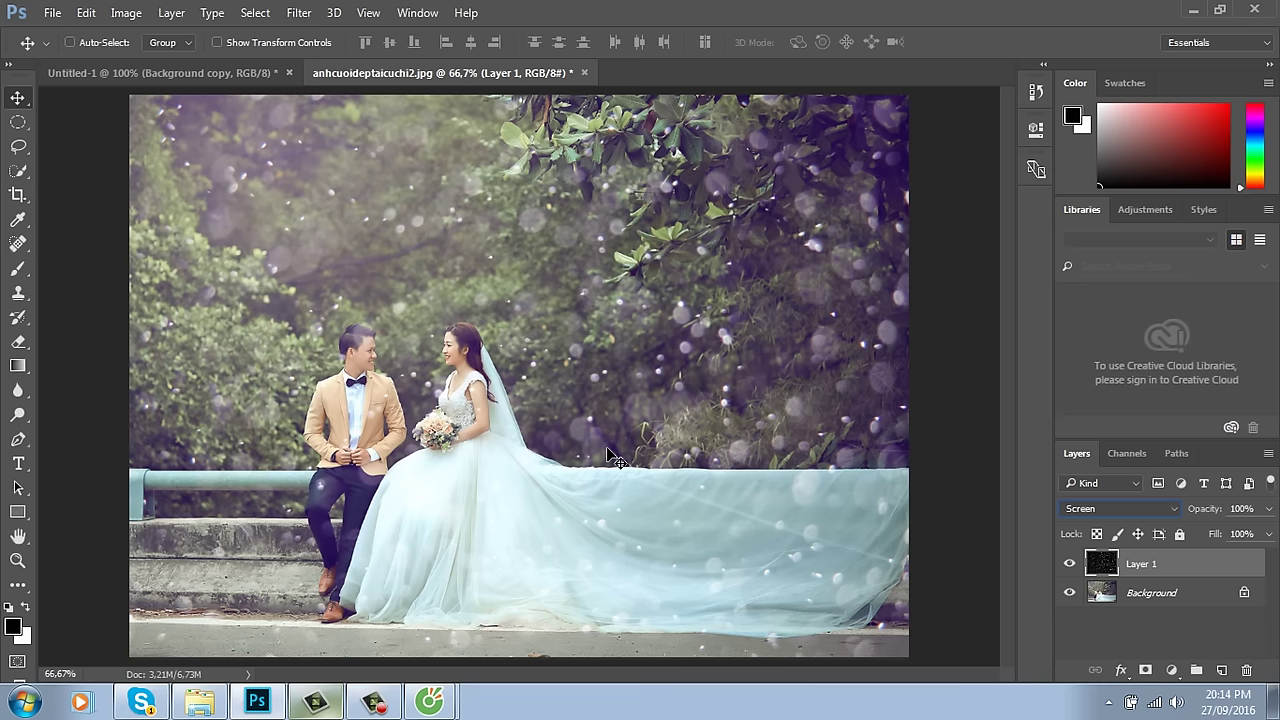
key(Delete)
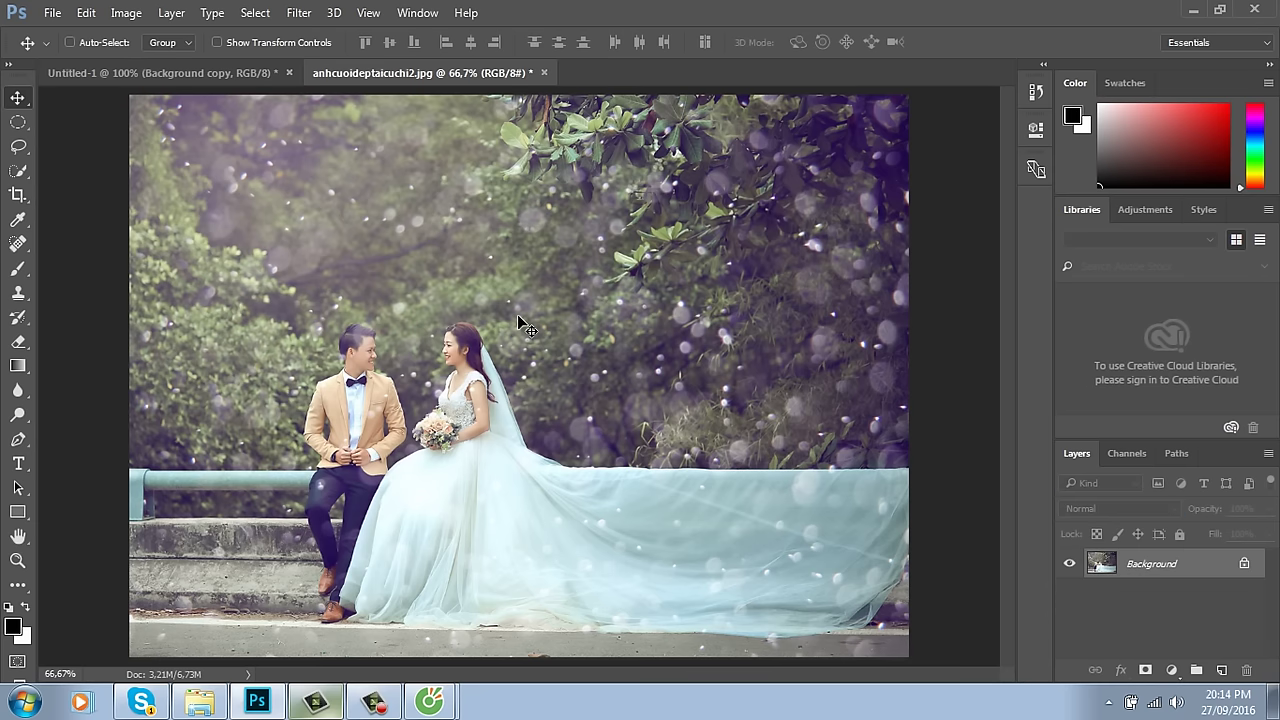
Step: Switch to the Untitled-1 iPhone banner, and paste artsfon.com-40799.jpg over its background, behind the phones
click(215, 80)
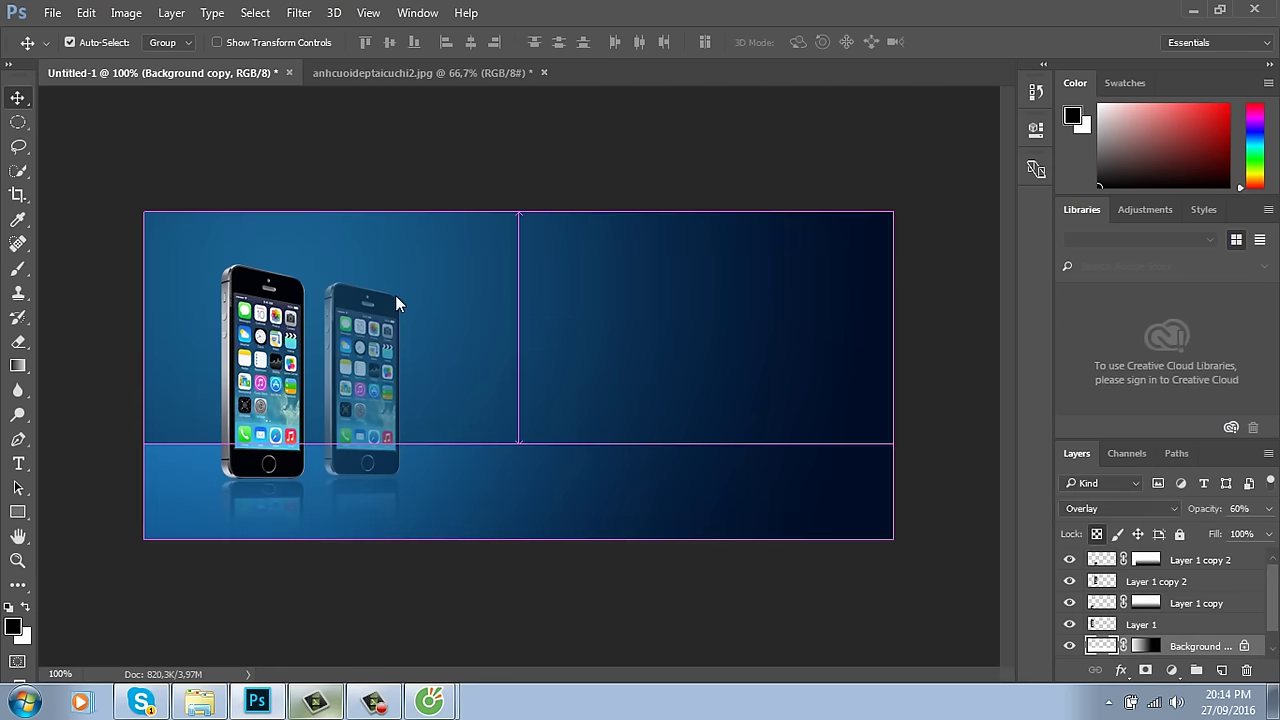
key(ctrl+o)
click(570, 300)
click(577, 149)
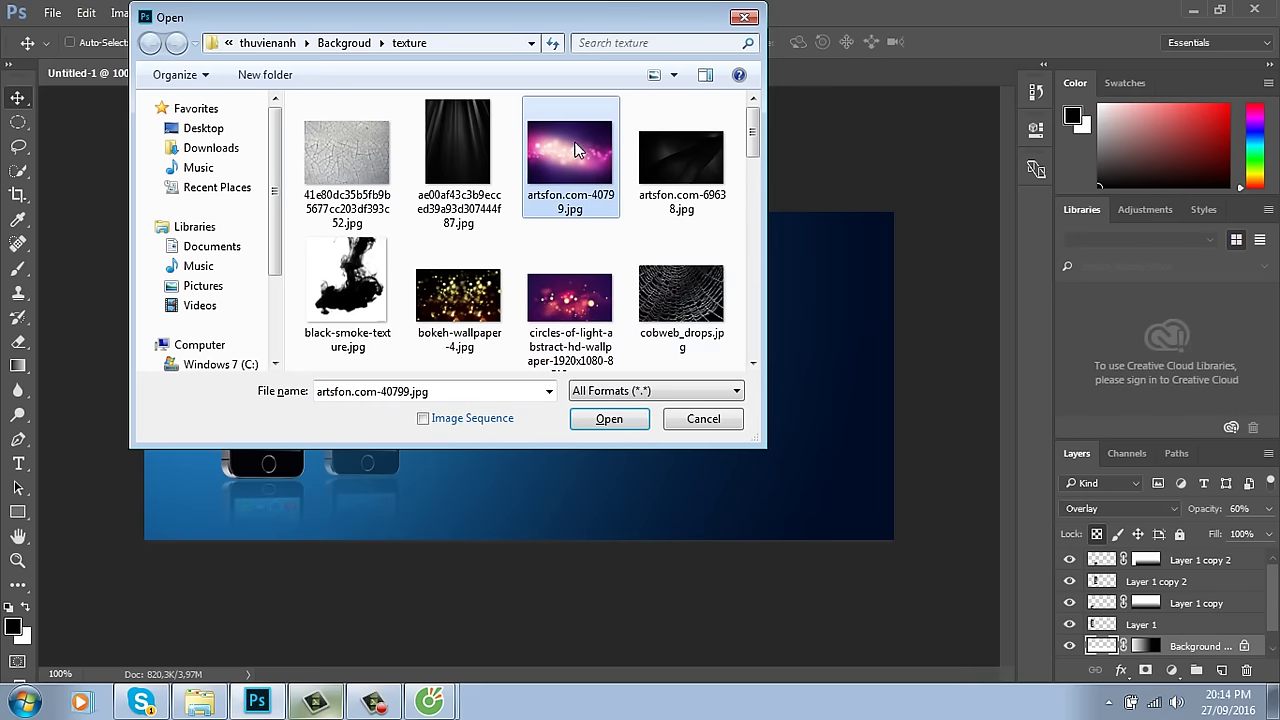
click(630, 424)
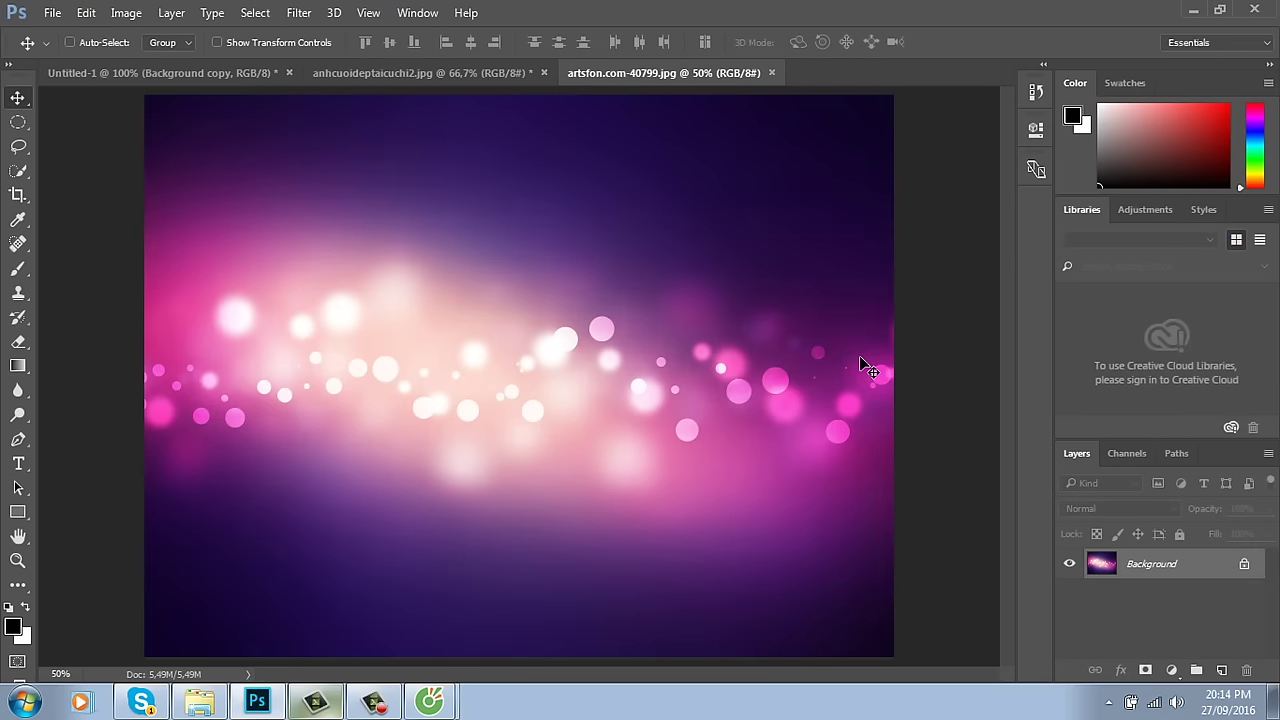
key(ctrl+a)
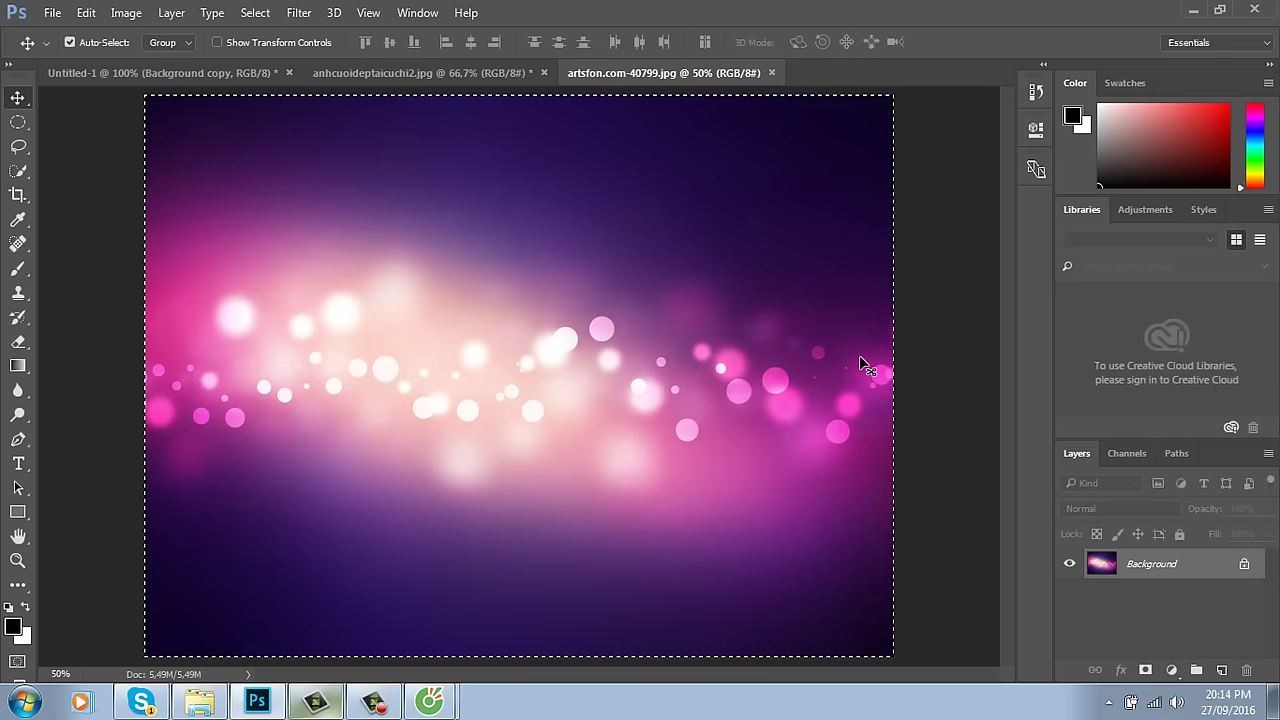
key(ctrl+w)
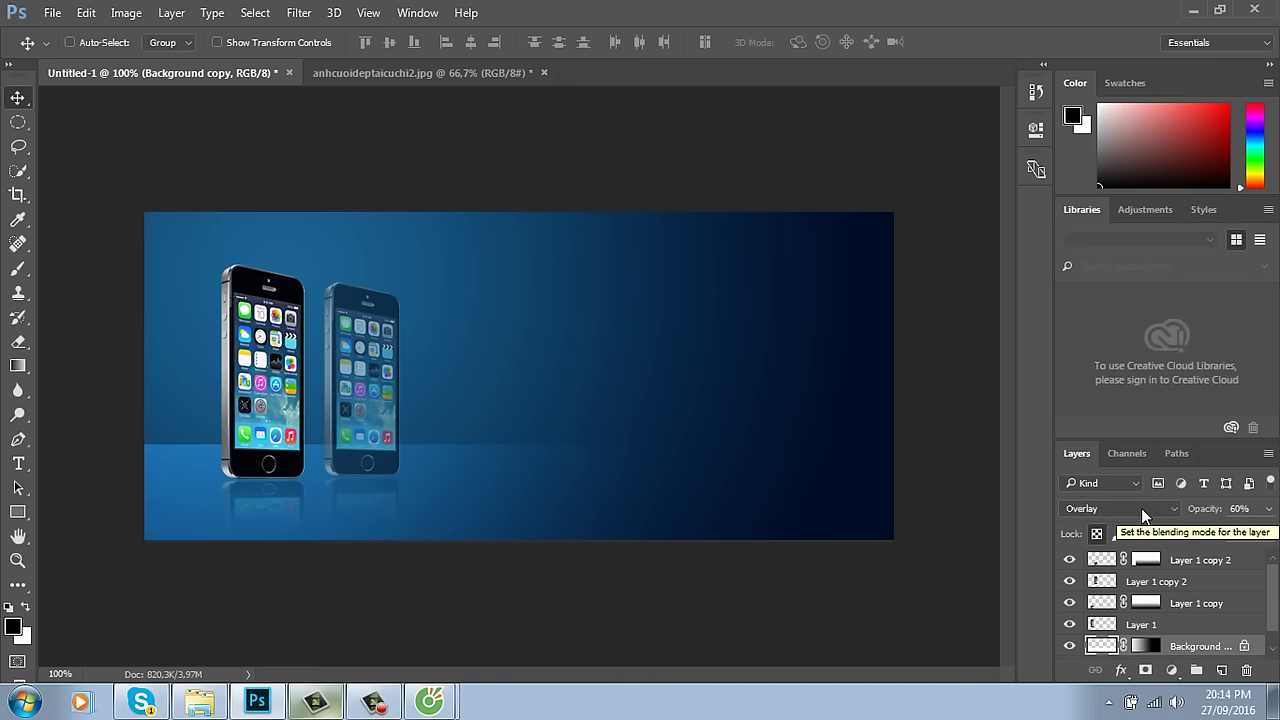
key(ctrl+v)
drag(625, 432, 670, 381)
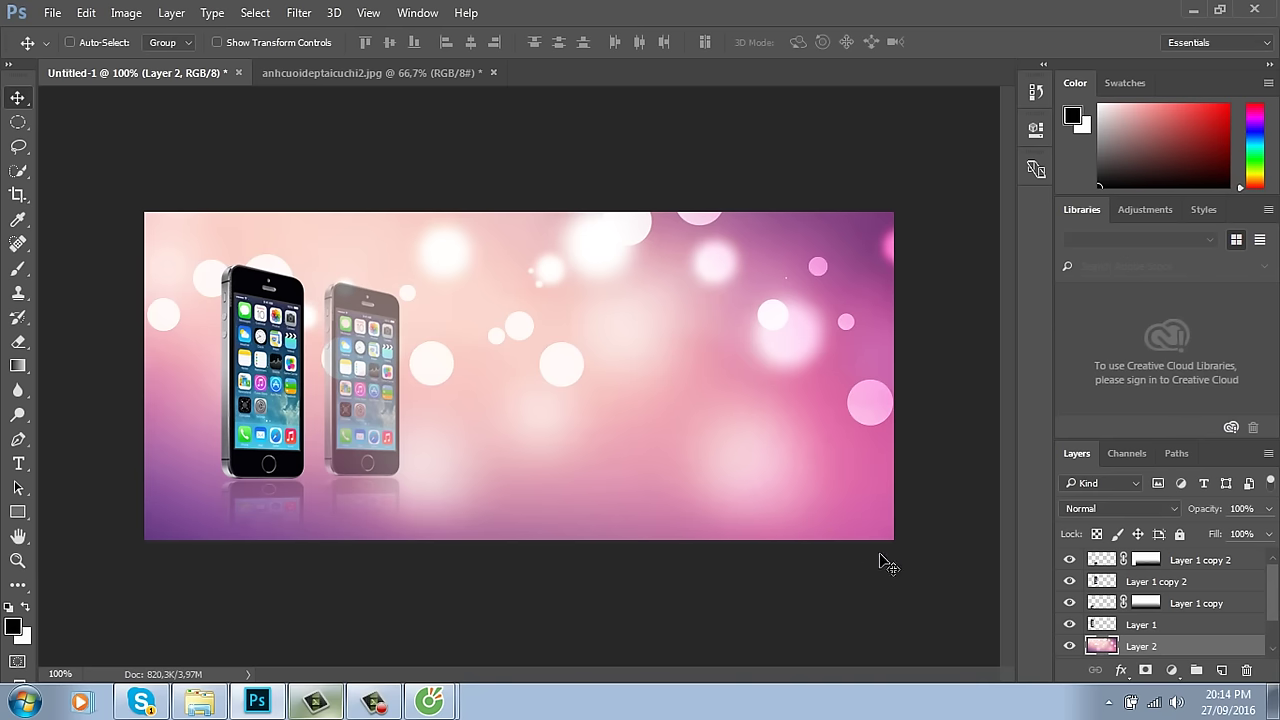
Step: Try the Multiply blend mode on the pink bokeh texture layer, and set it to Screen
click(1120, 508)
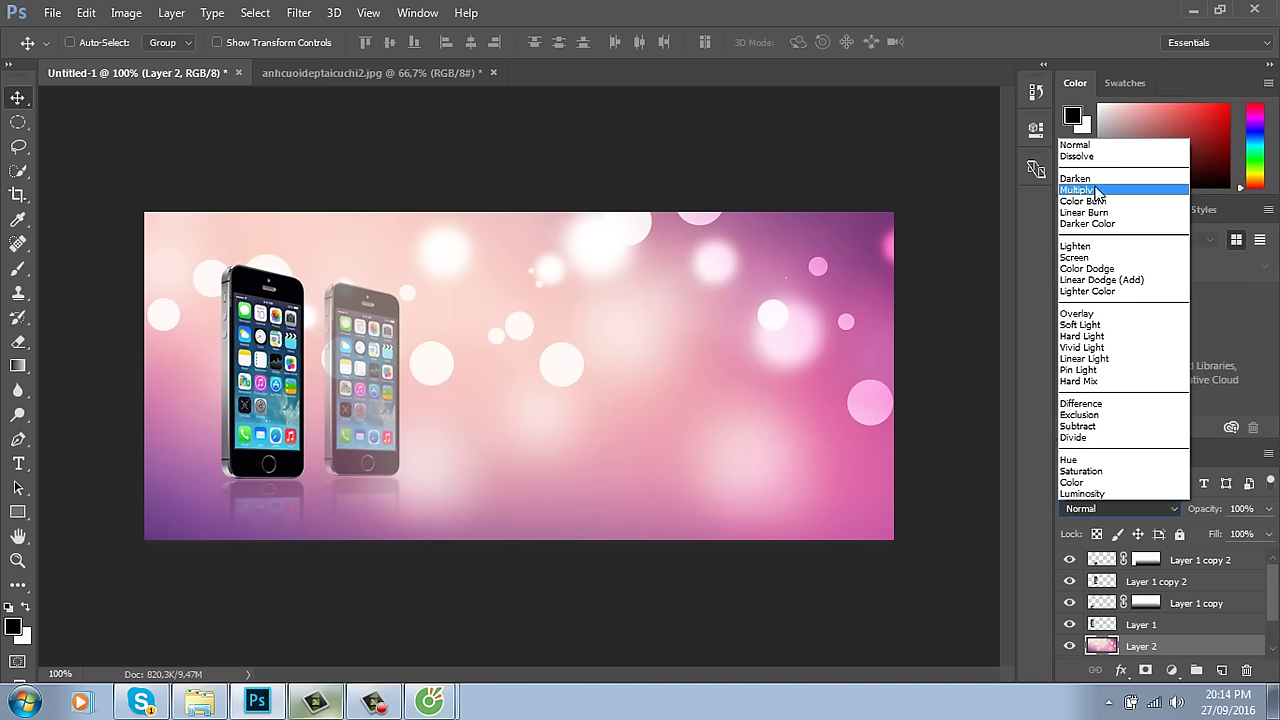
click(1090, 197)
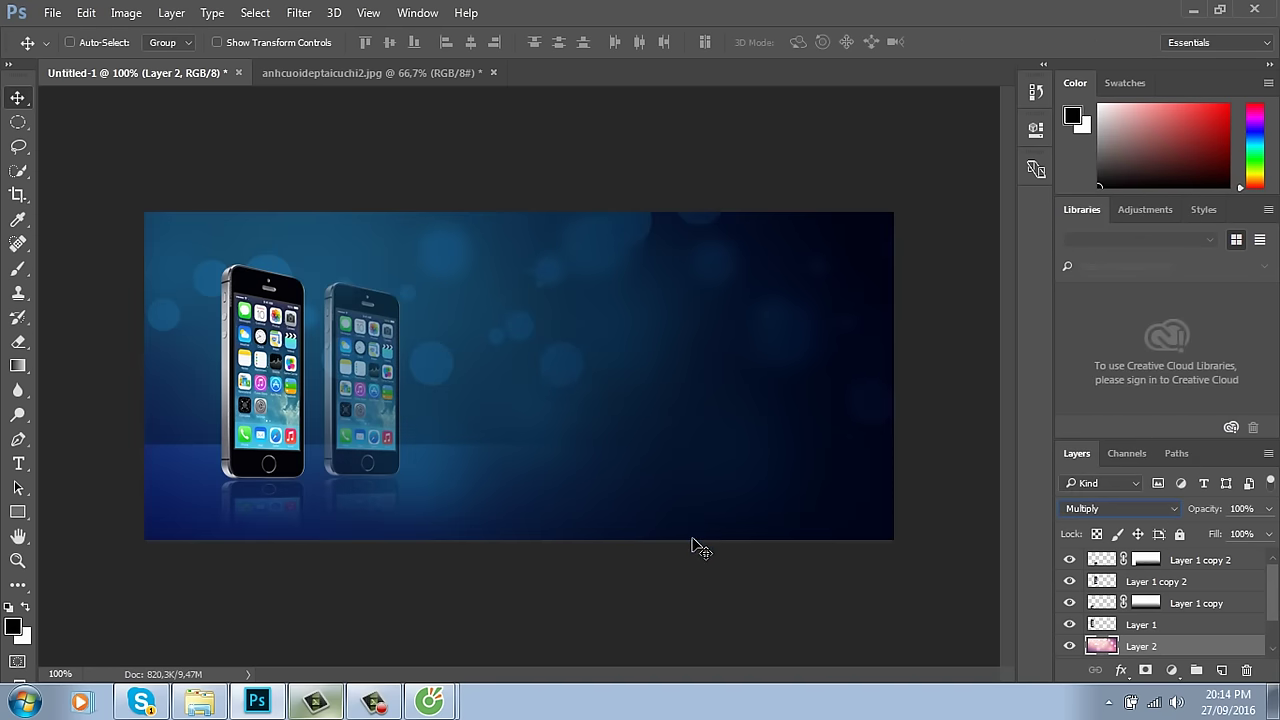
click(1110, 508)
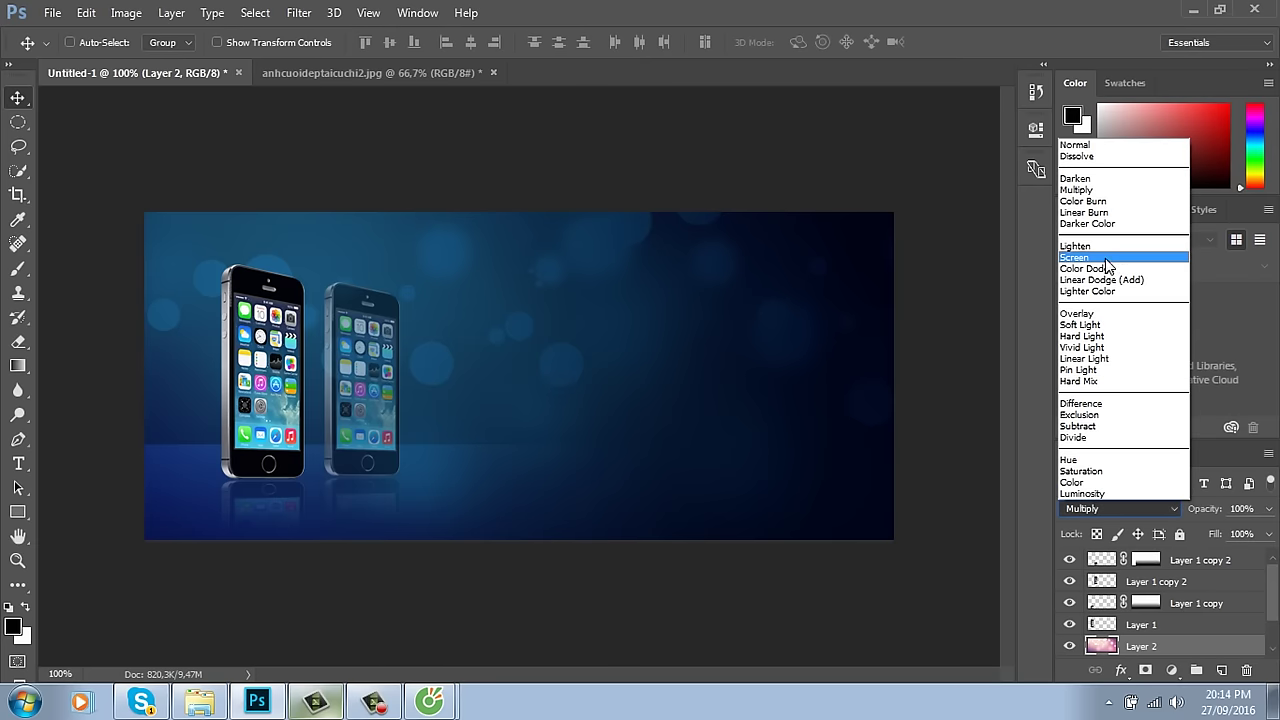
click(1075, 257)
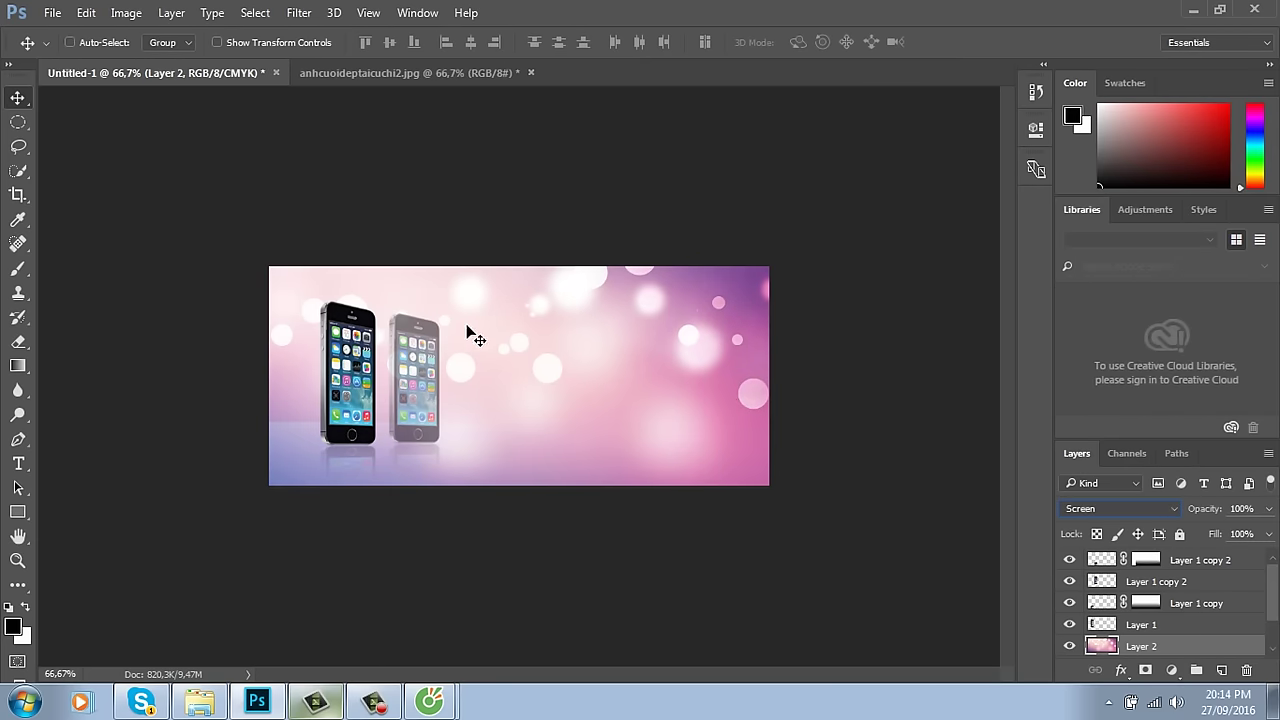
Step: Scale the pink bokeh texture layer to about 51% so it covers the banner's width, and delete the layer
key(ctrl+minus)
key(ctrl+minus)
key(ctrl+minus)
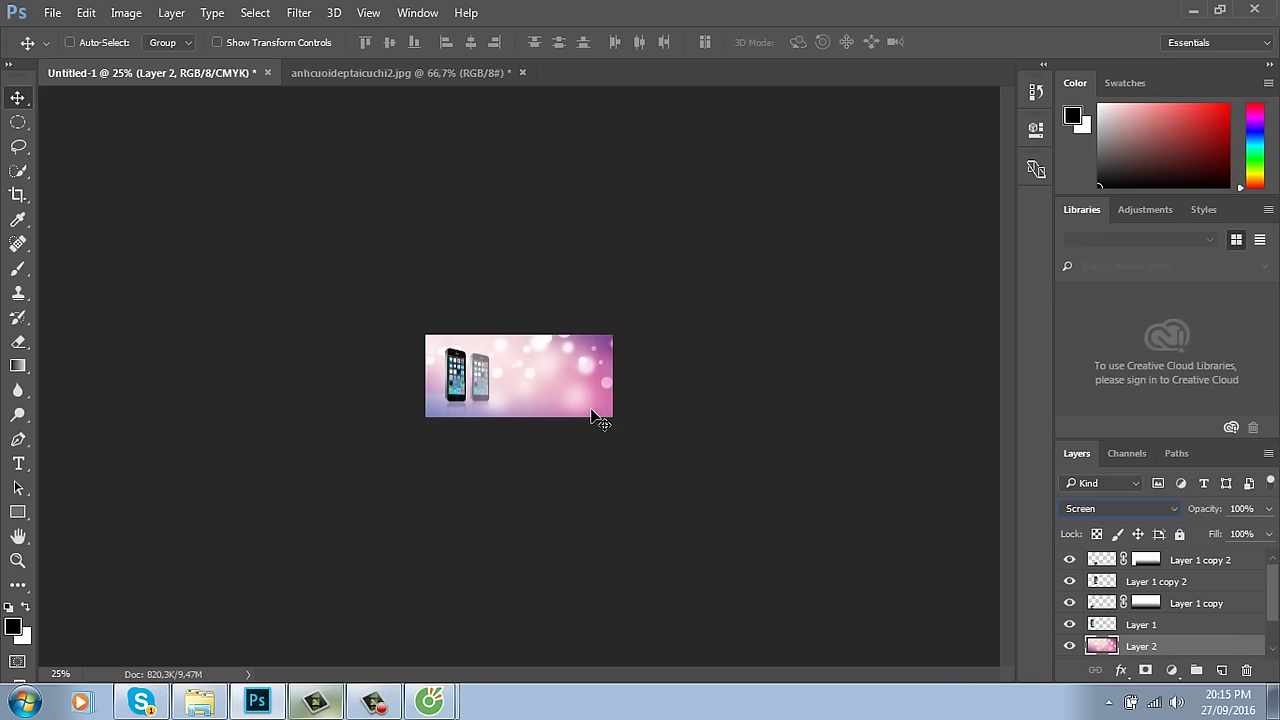
key(ctrl+t)
drag(706, 216, 591, 277)
drag(563, 366, 543, 366)
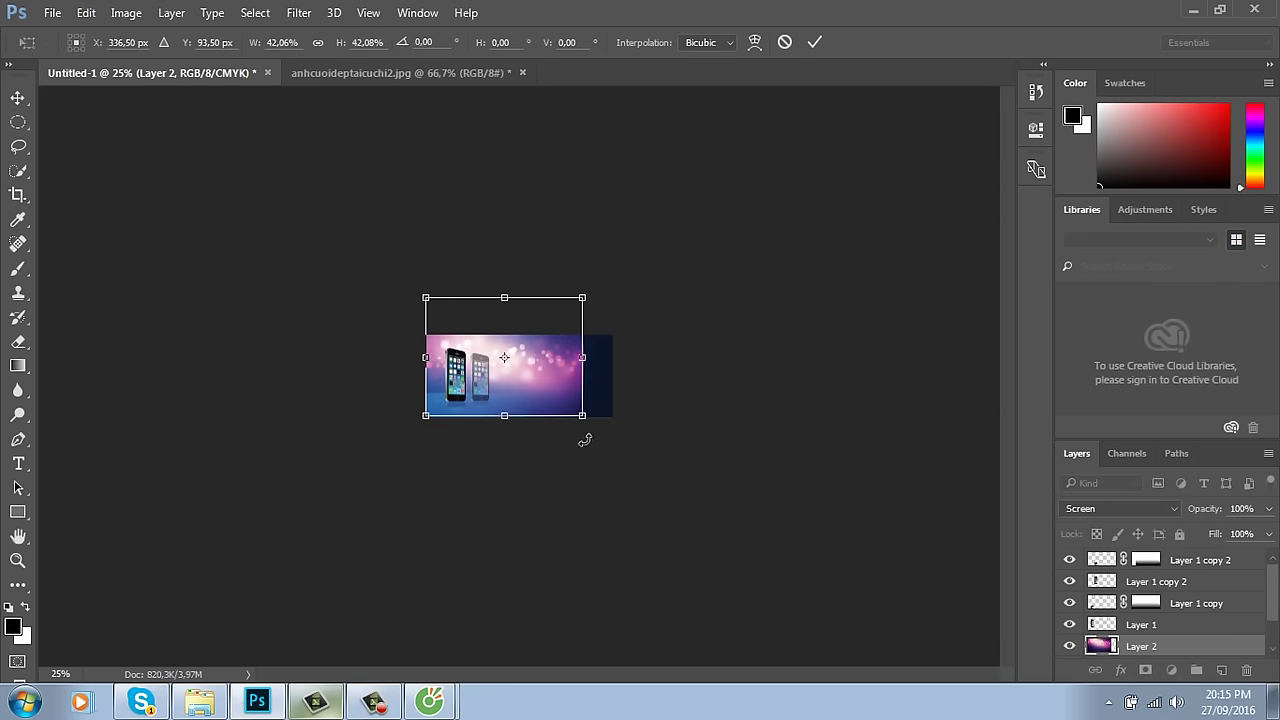
drag(582, 415, 615, 440)
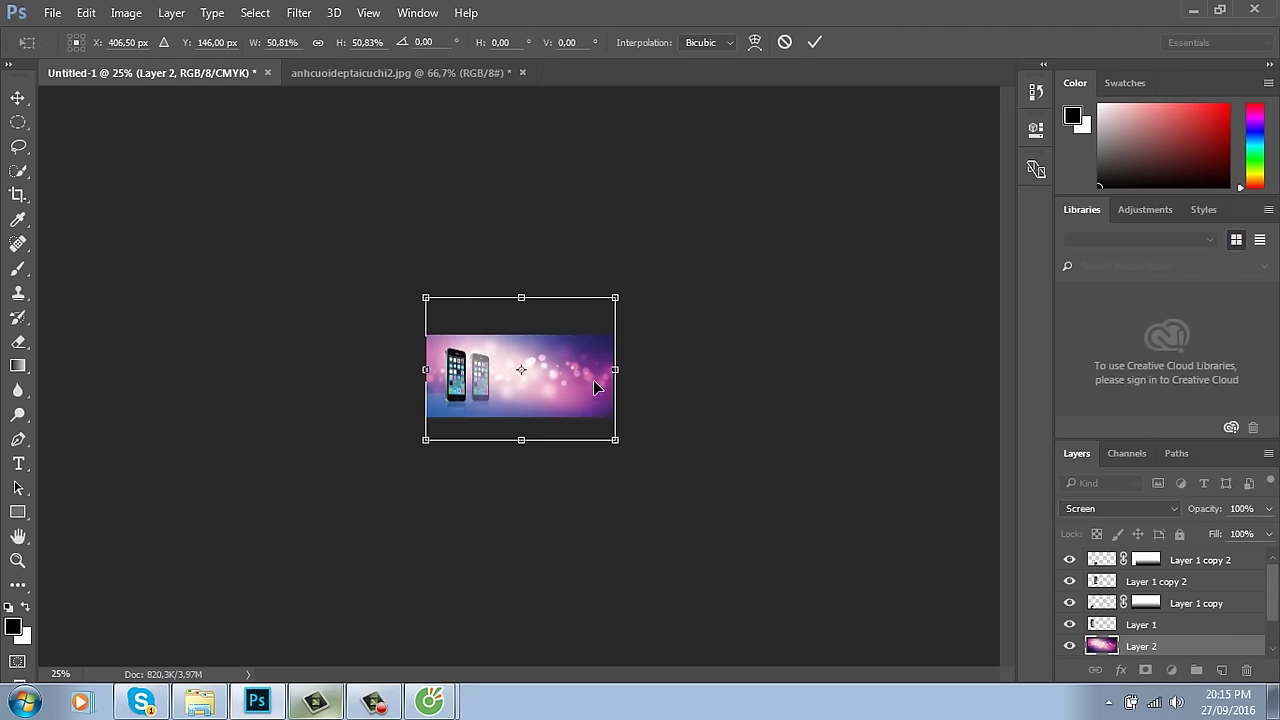
double_click(594, 386)
key(ctrl+plus)
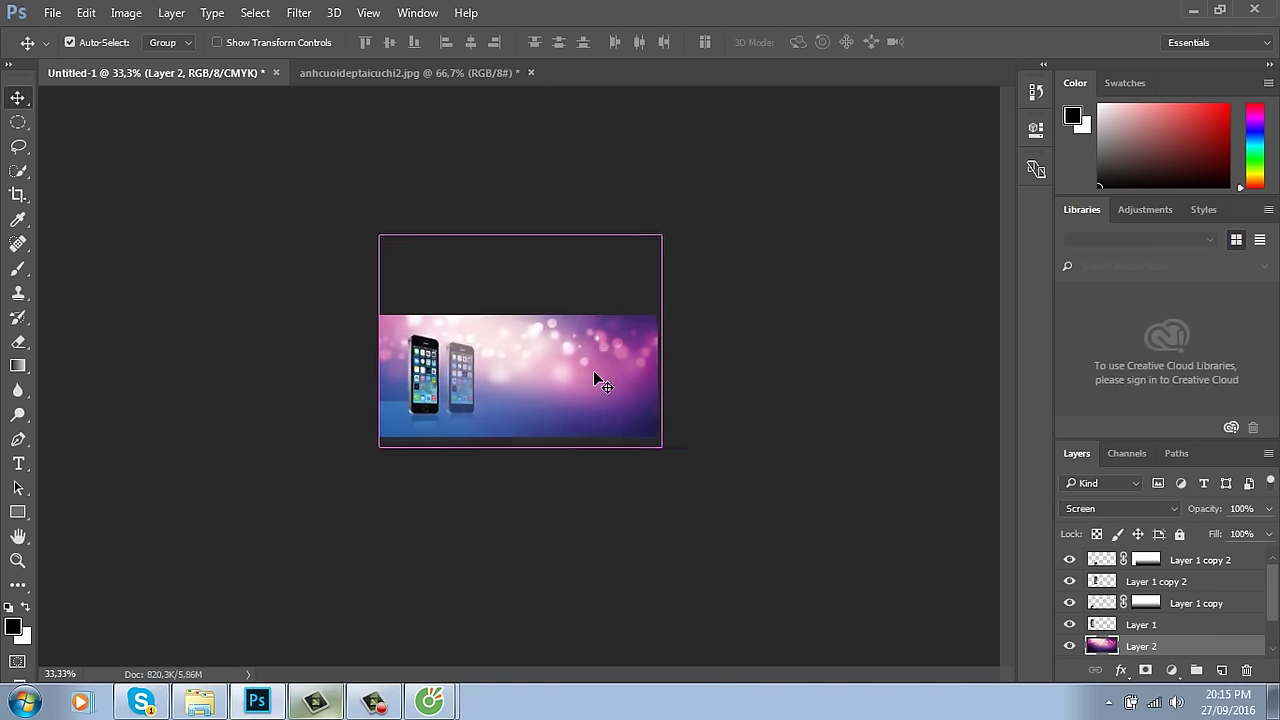
key(ctrl+plus)
key(ctrl+plus)
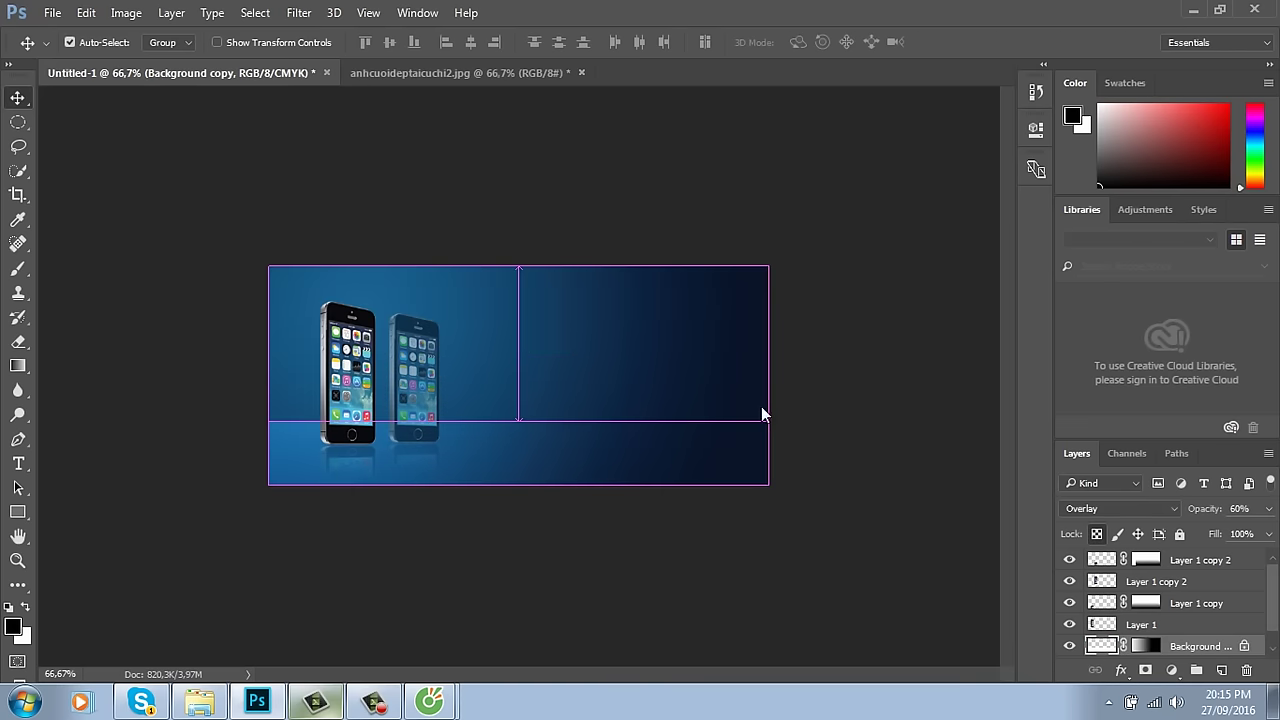
Step: Open maxresdefault (1).jpg from the texture folder and paste the whole image onto the iPhone banner
key(ctrl+o)
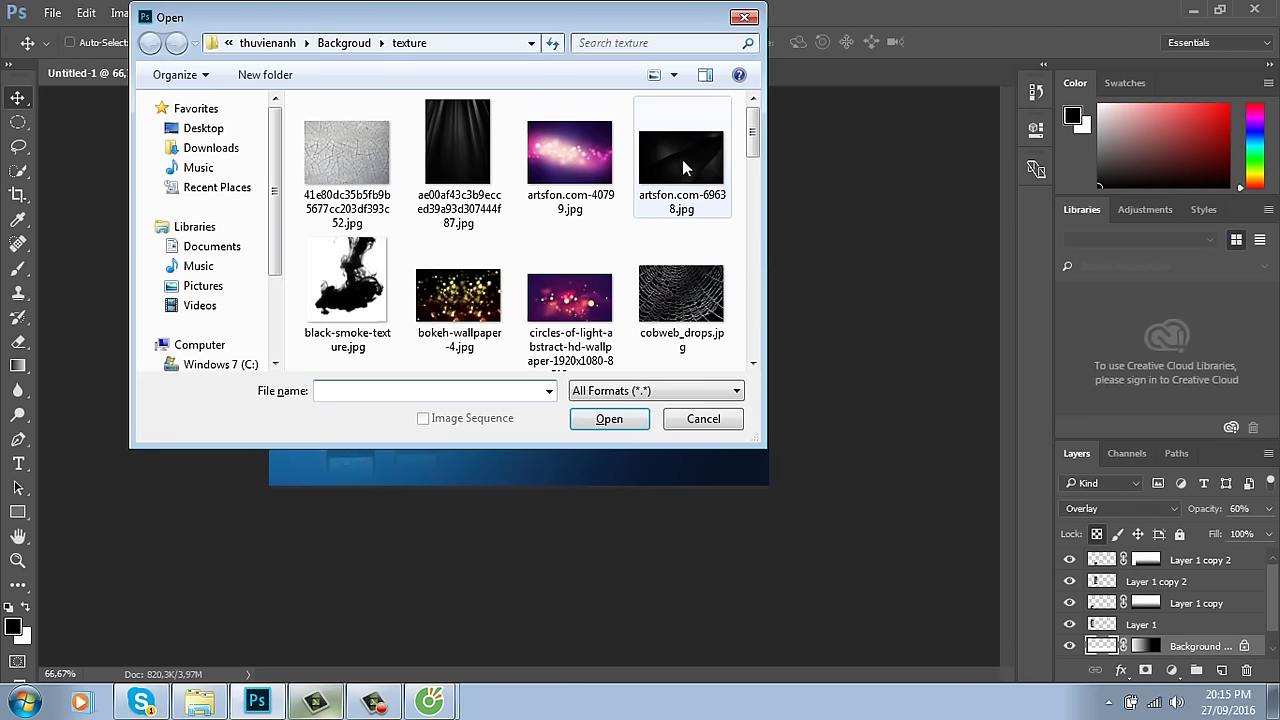
drag(751, 147, 755, 225)
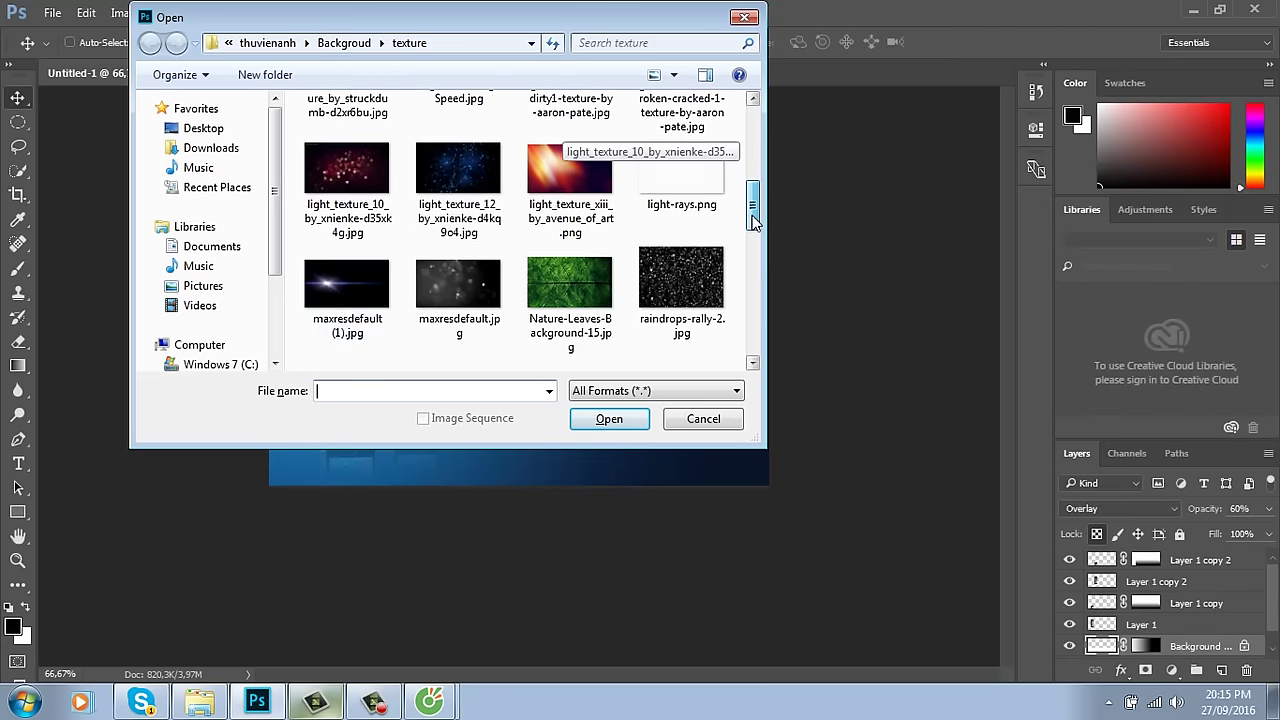
click(347, 290)
click(639, 421)
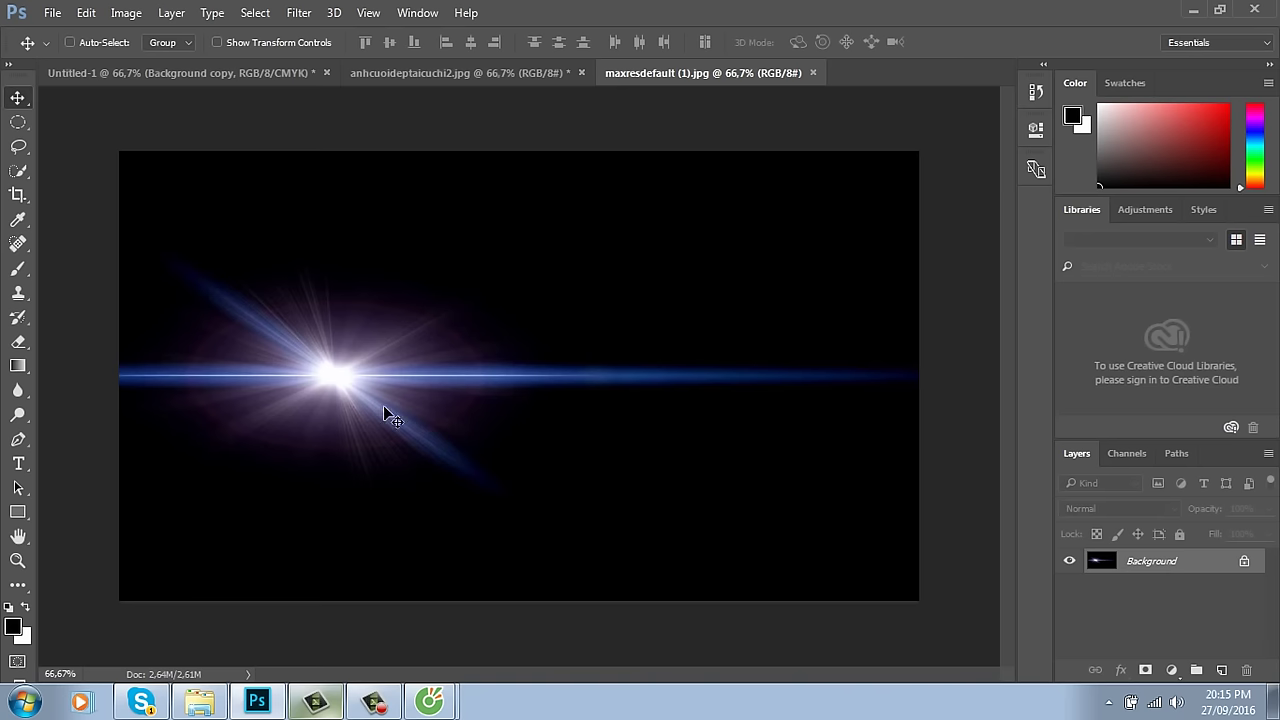
key(ctrl)
key(ctrl+a)
key(ctrl+w)
drag(517, 366, 520, 370)
key(ctrl+v)
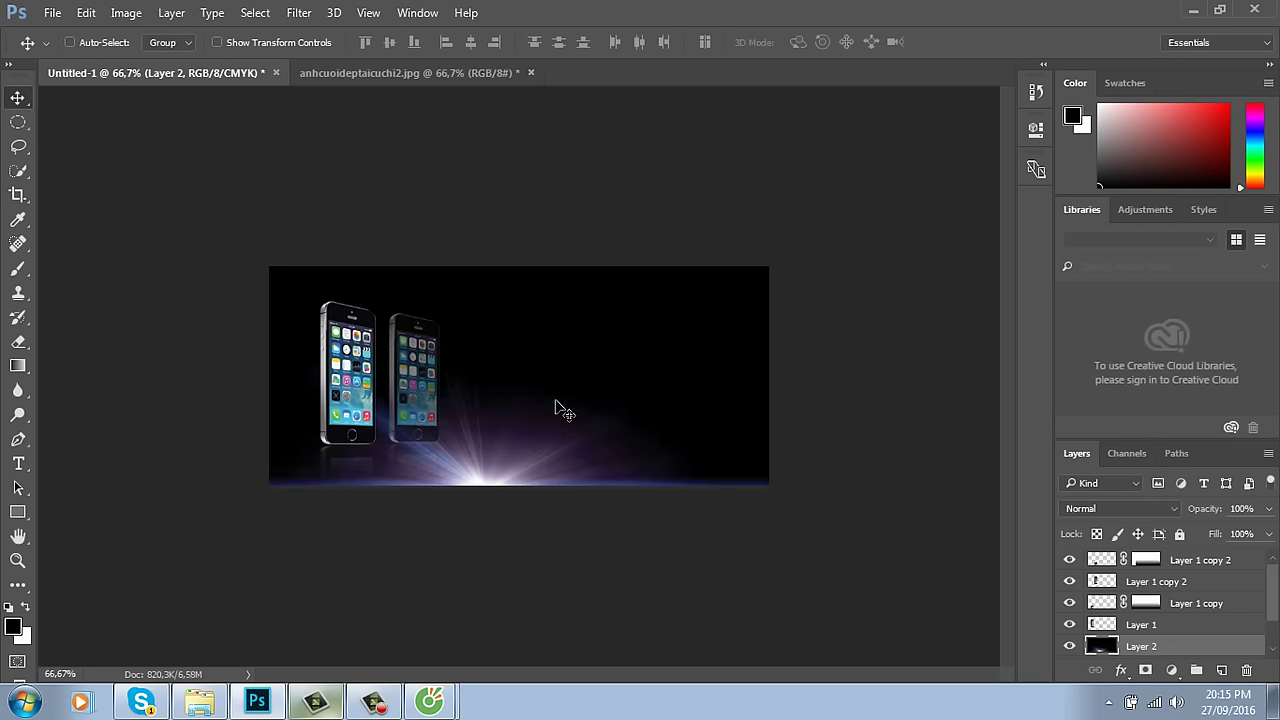
Step: Bring the pasted lens flare in front of the phones in Screen mode, near the rear phone's top, and delete the layer
drag(554, 409, 473, 248)
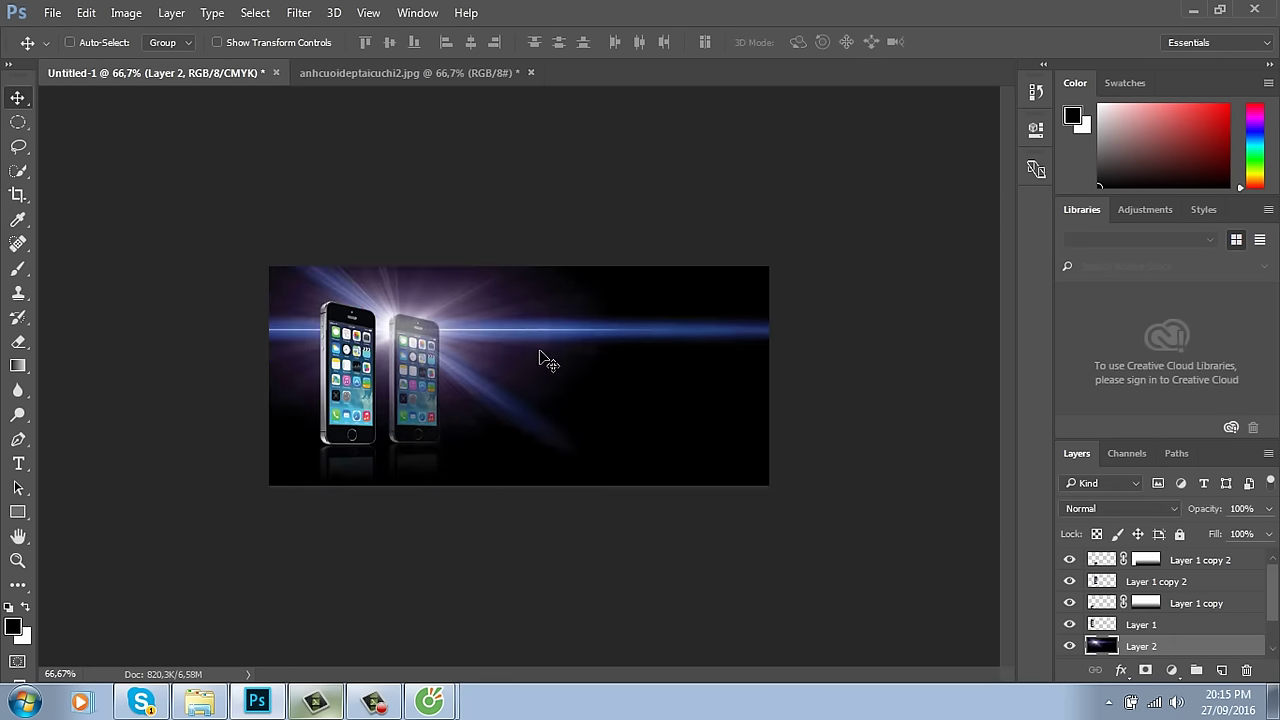
key(ctrl+shift+bracketright)
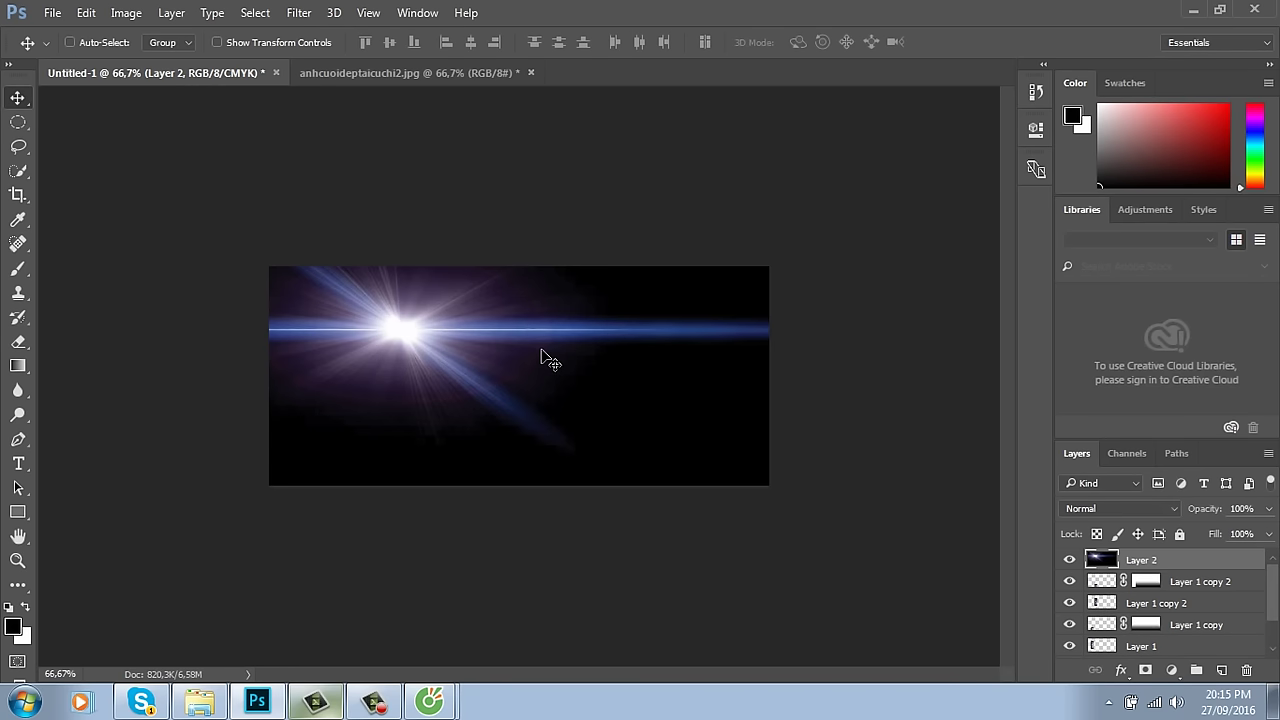
click(1141, 508)
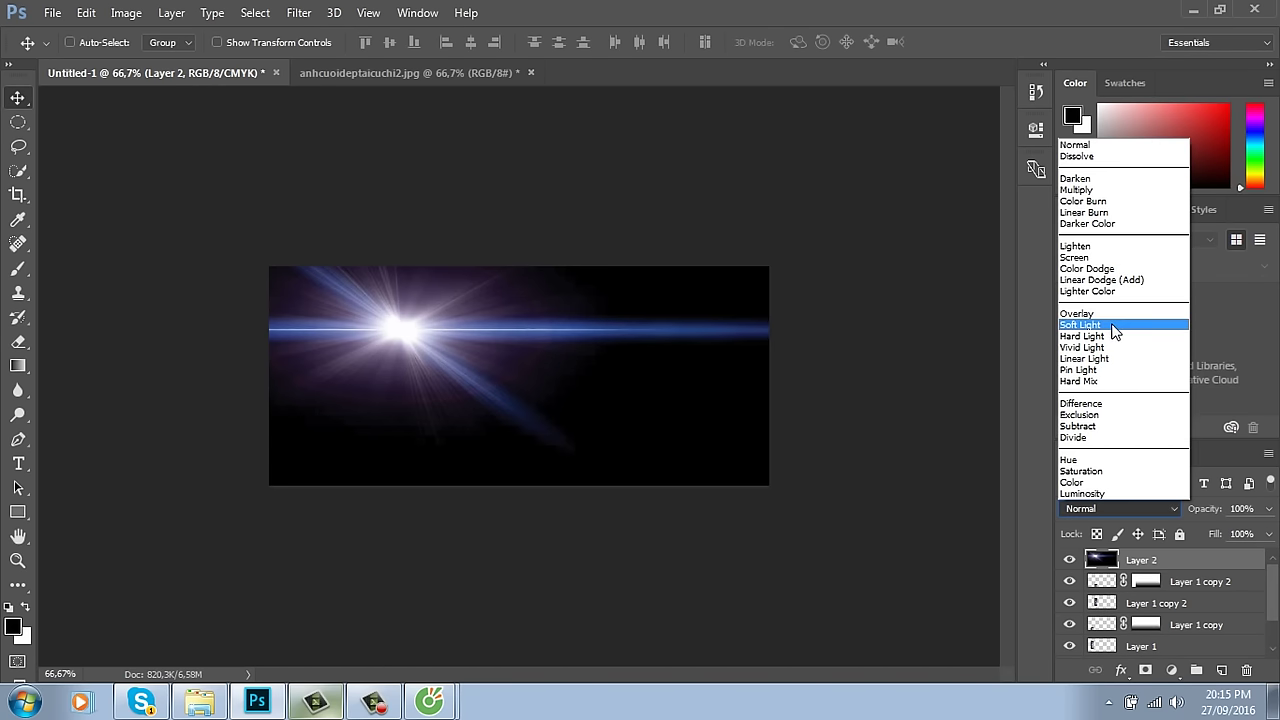
click(1108, 258)
drag(487, 325, 532, 322)
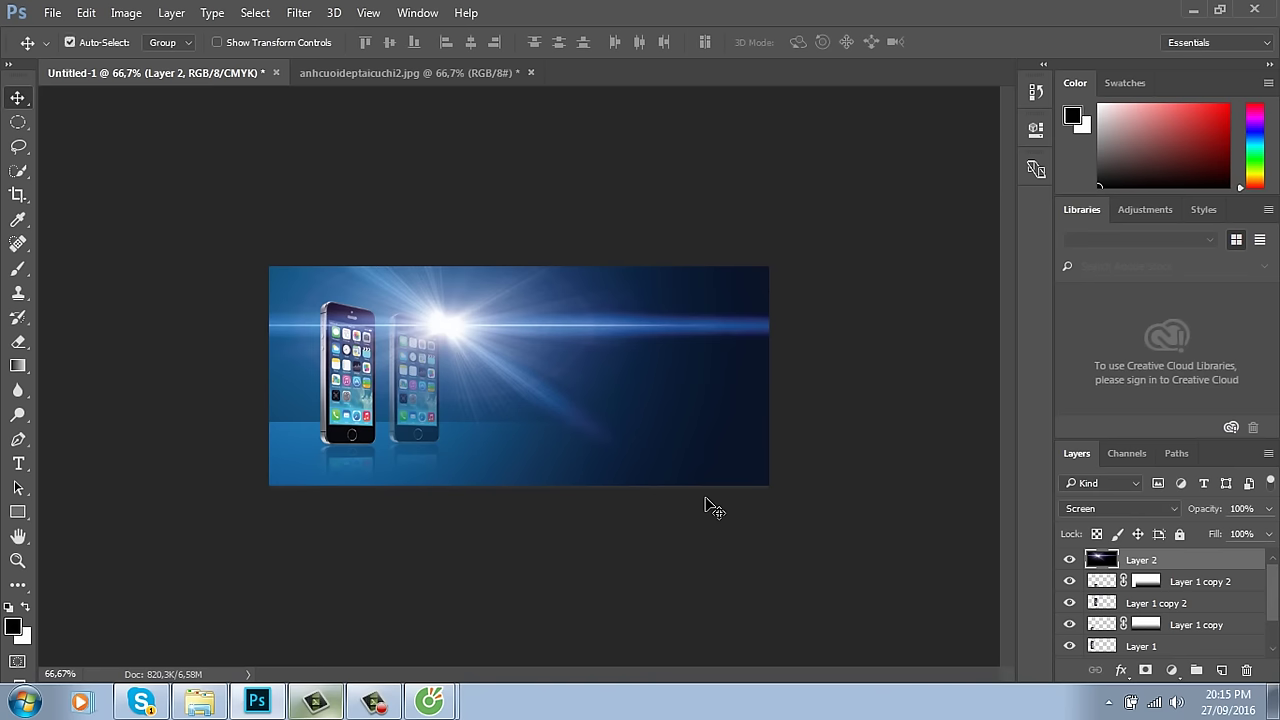
key(ctrl+1)
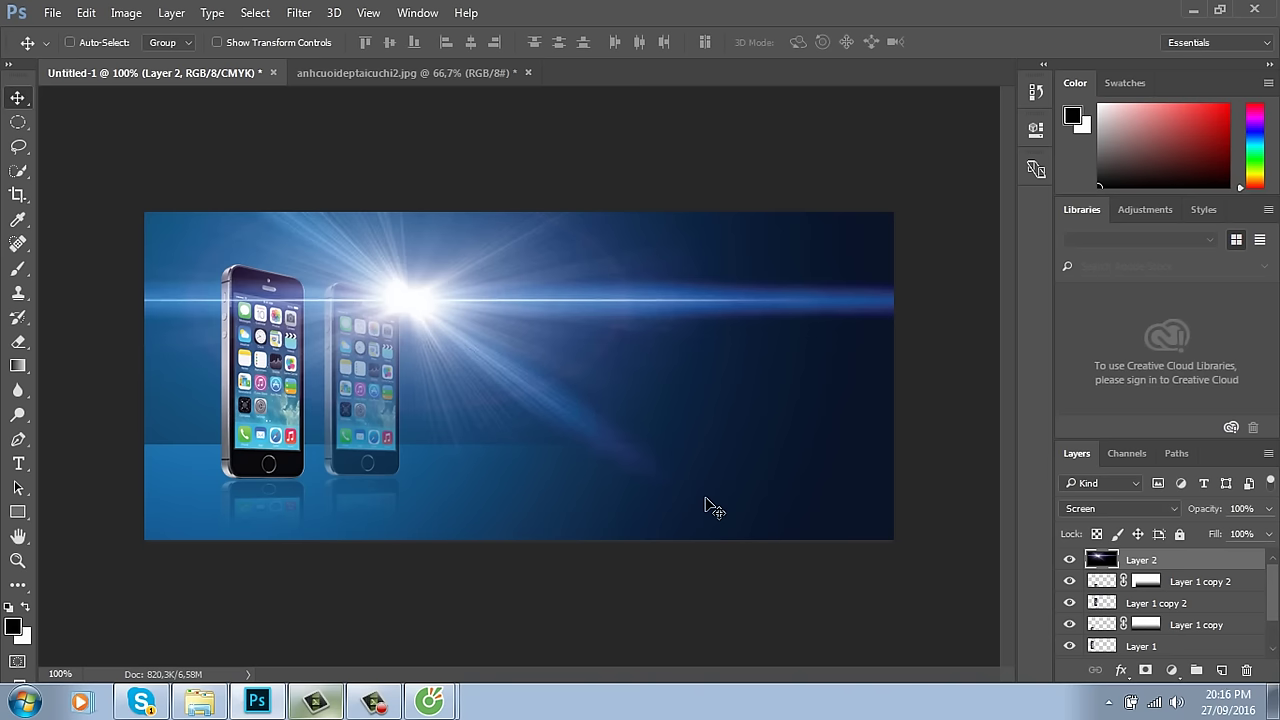
key(Delete)
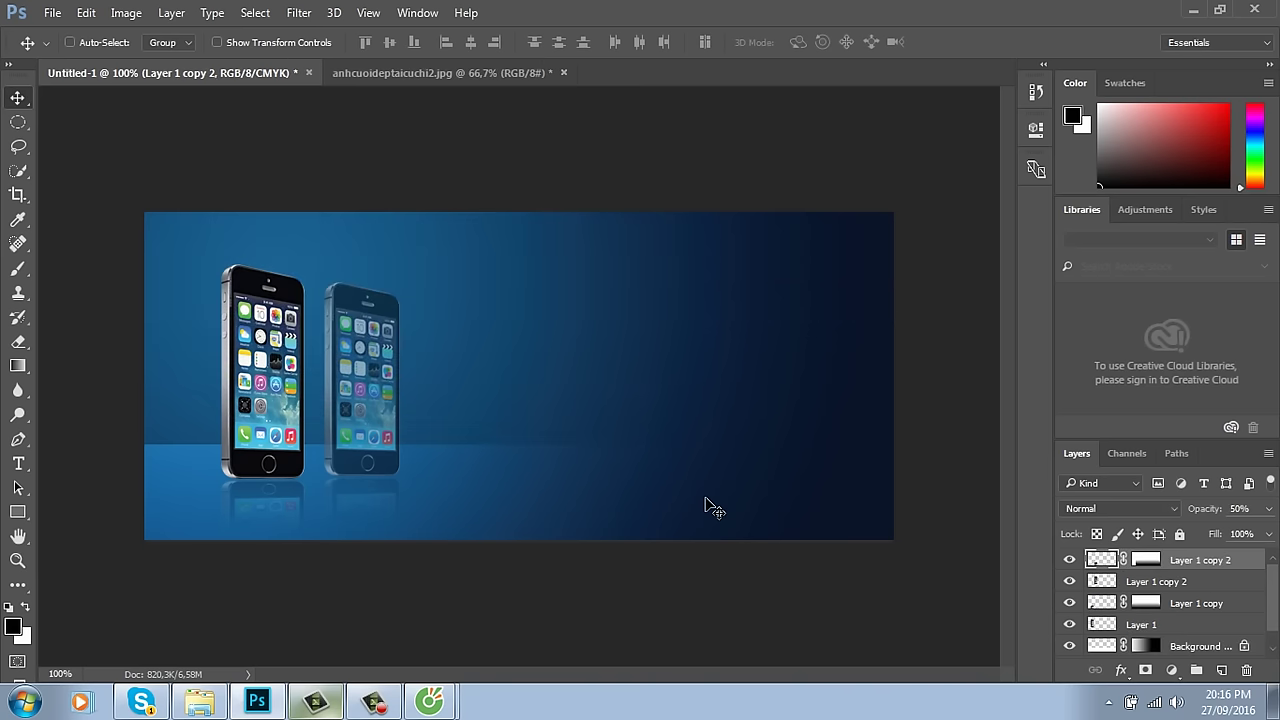
Step: Open Shattered_Glass.jpg from the texture folder and paste the whole image over the iPhone banner
key(ctrl+o)
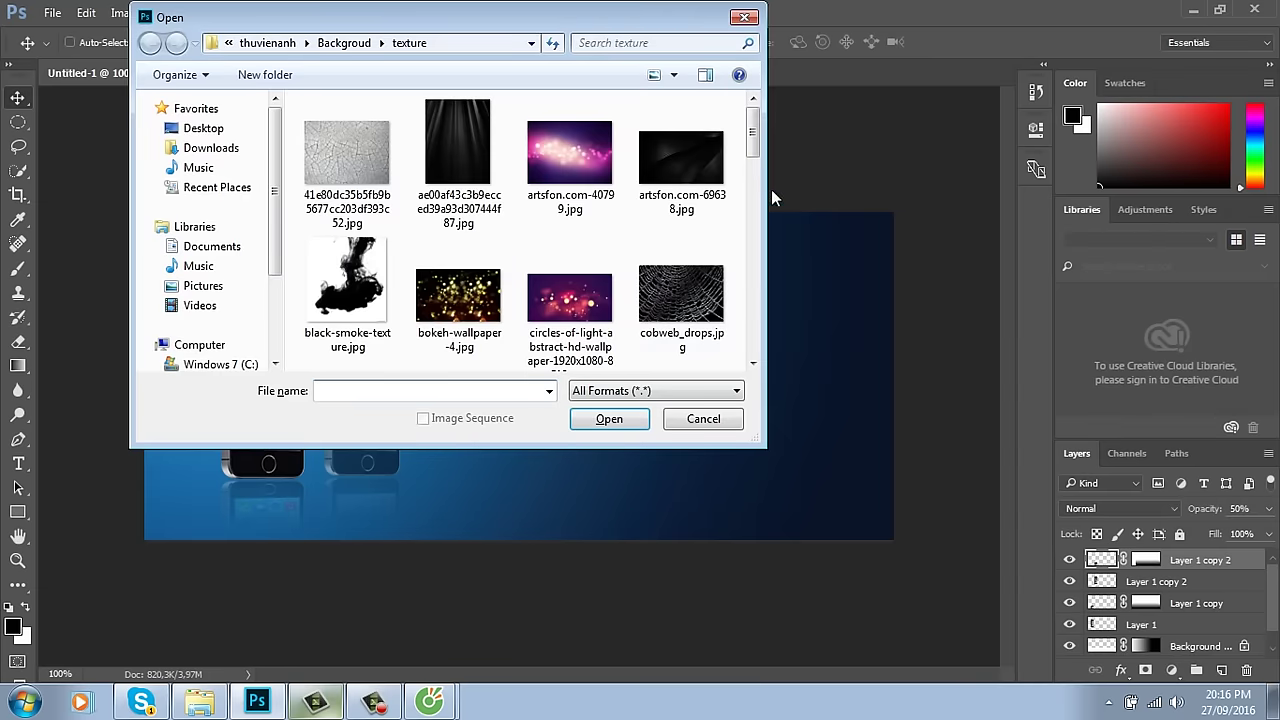
click(365, 296)
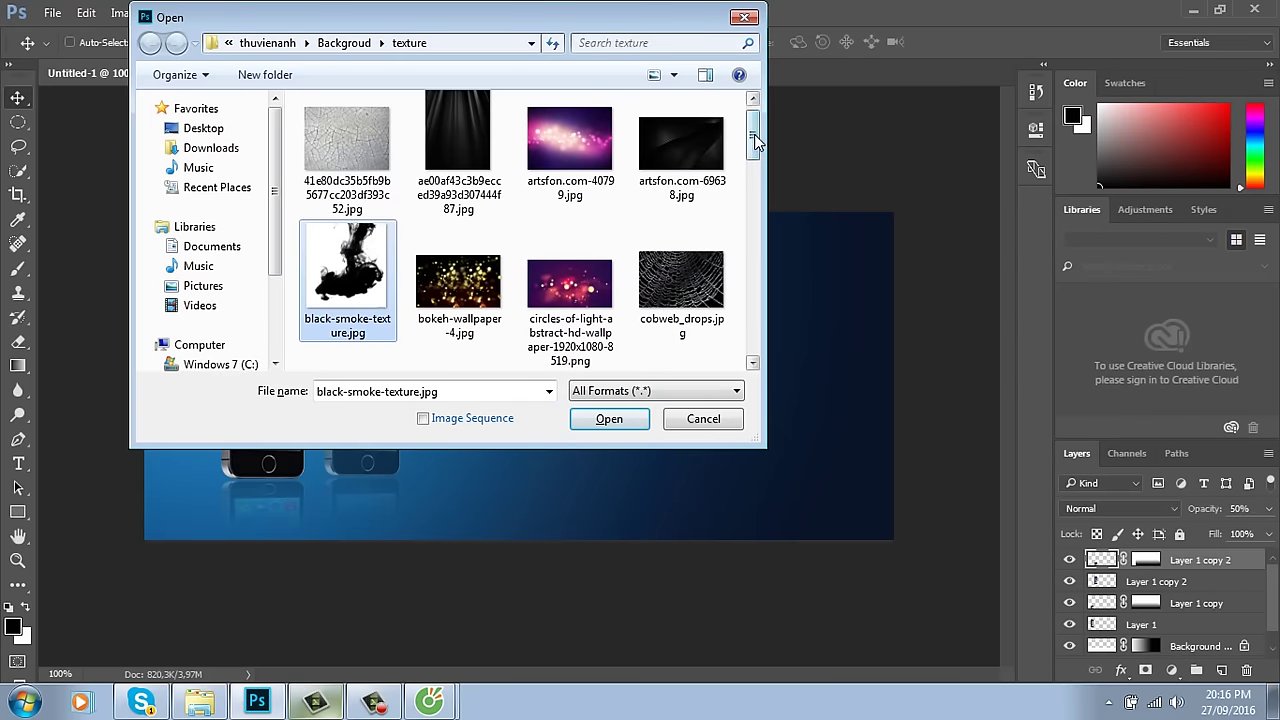
drag(755, 138, 753, 165)
scroll(680, 206, down, 5)
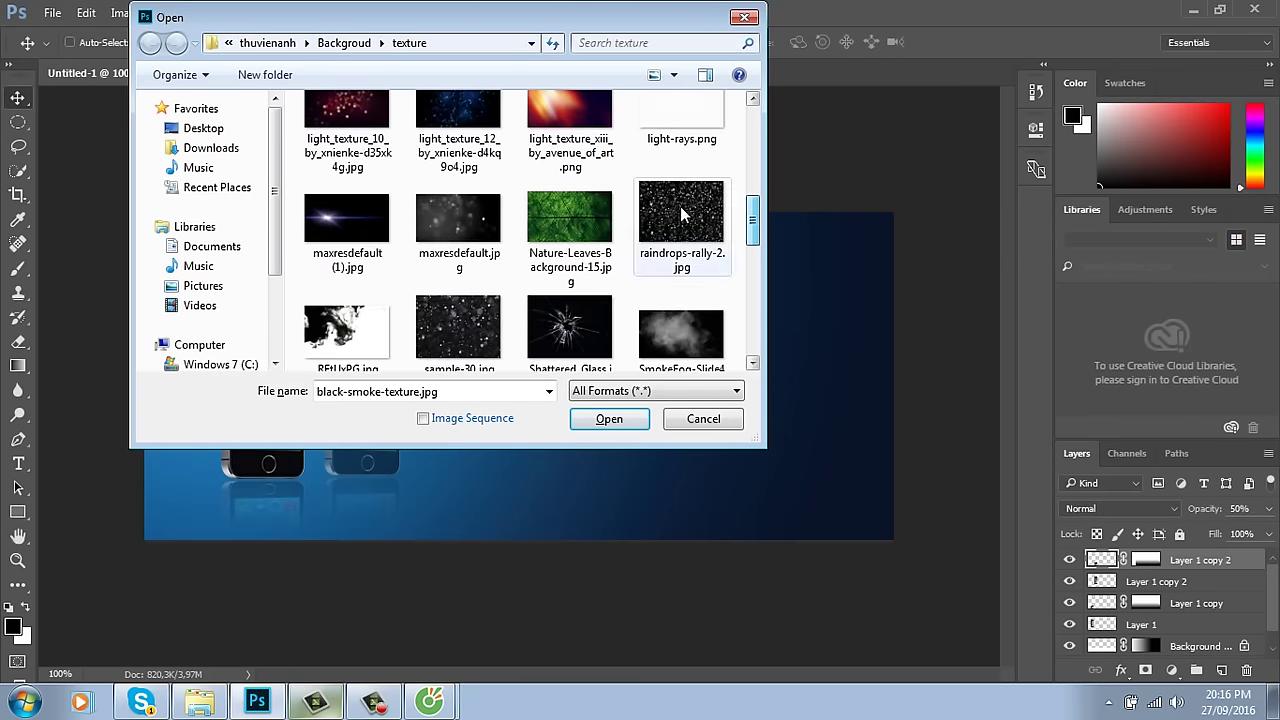
click(569, 330)
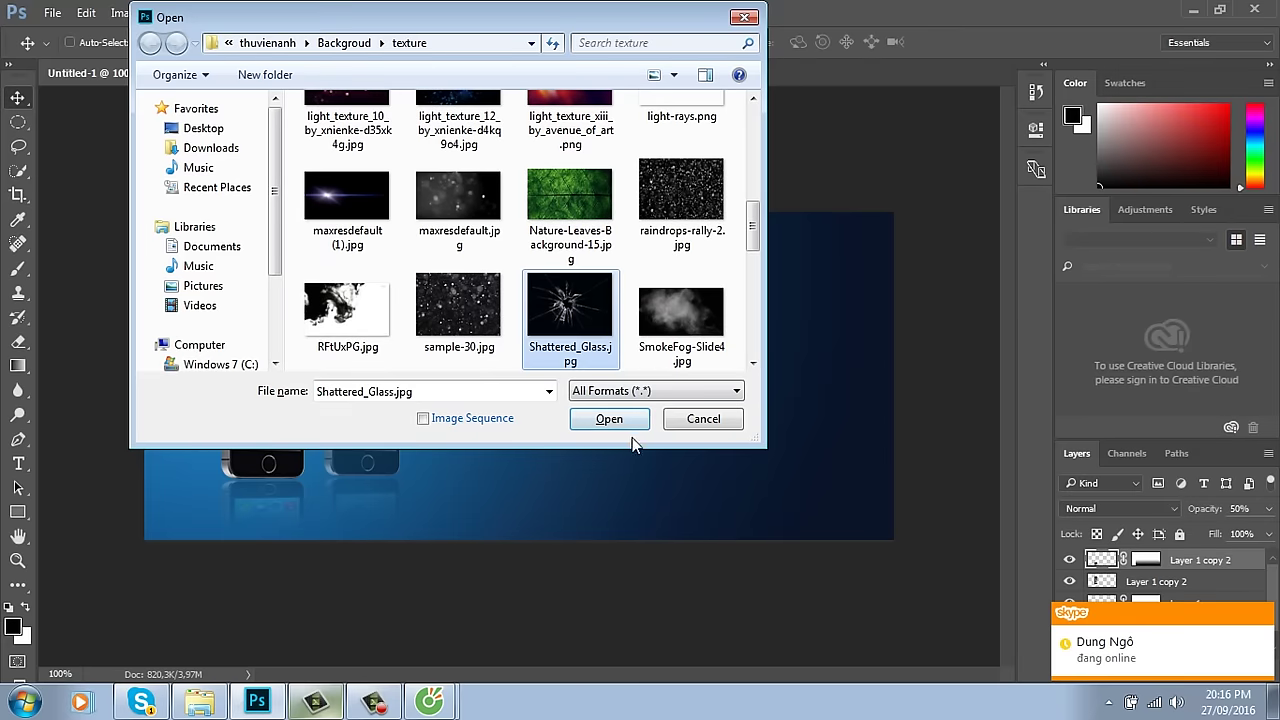
click(612, 420)
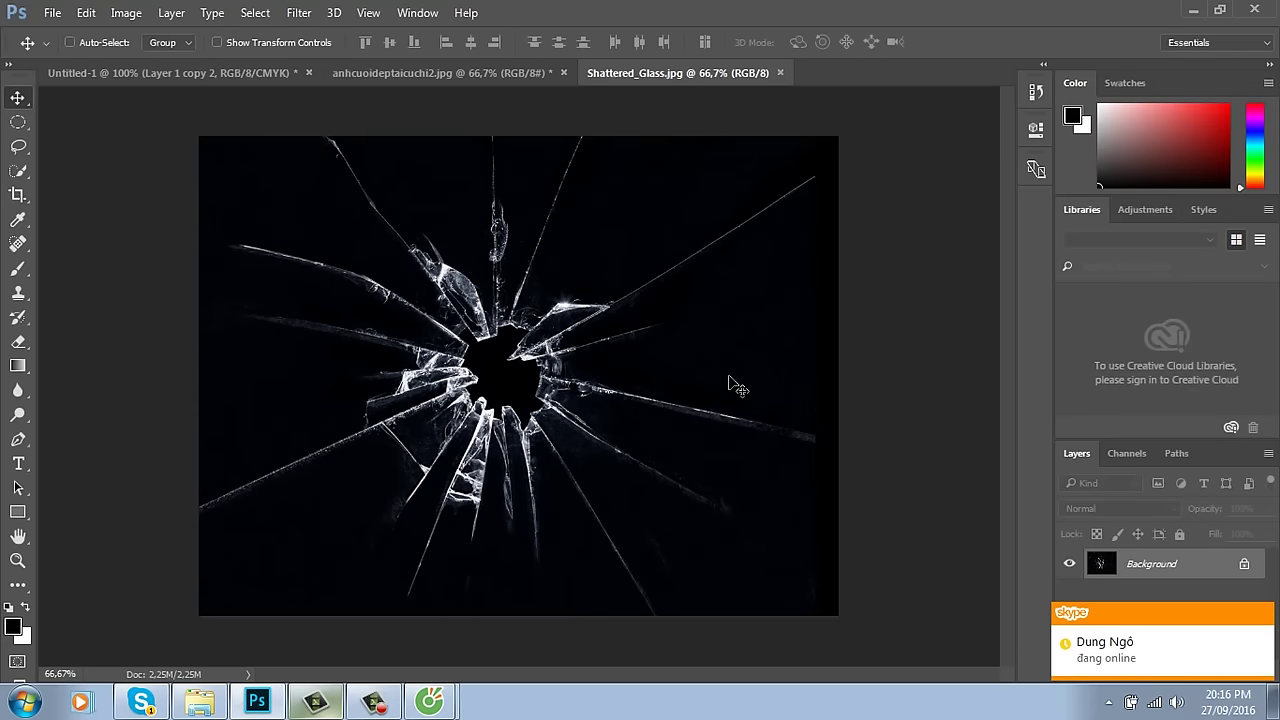
key(ctrl+a)
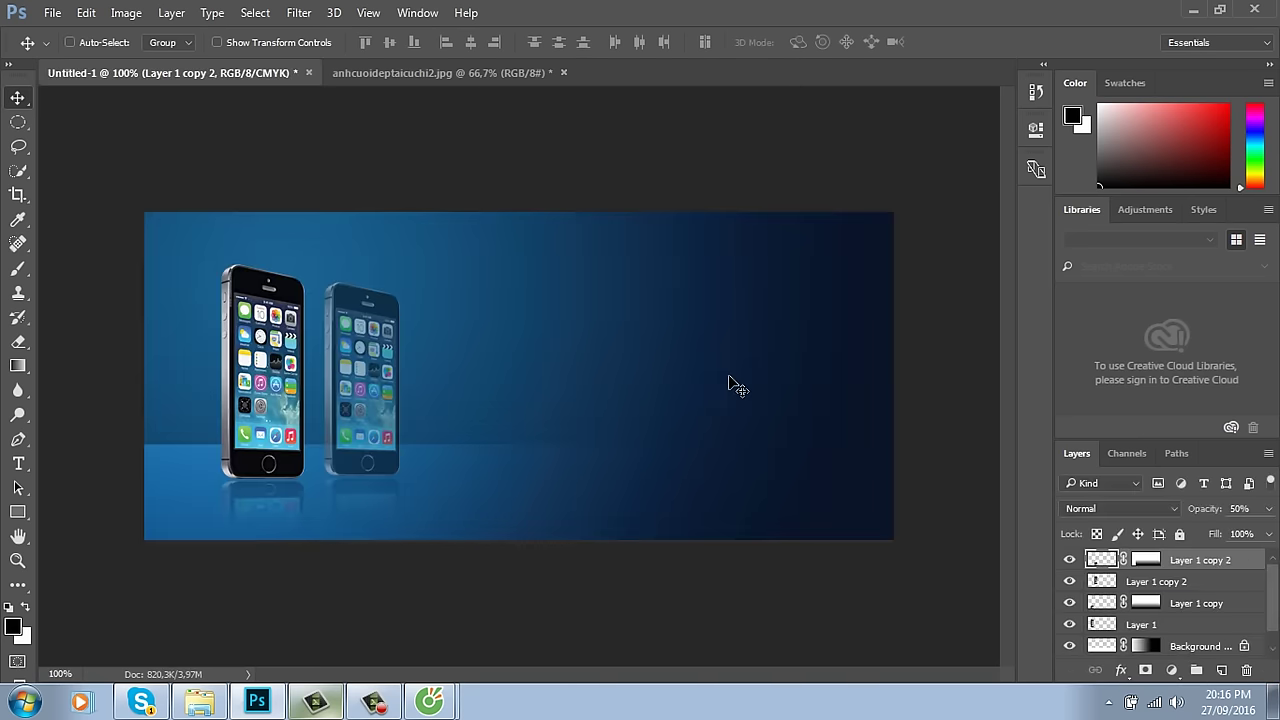
drag(736, 386, 385, 118)
Step: Blend the shattered-glass layer with Screen mode, trying it over the phones and over the banner's middle, and delete the layer
click(1162, 509)
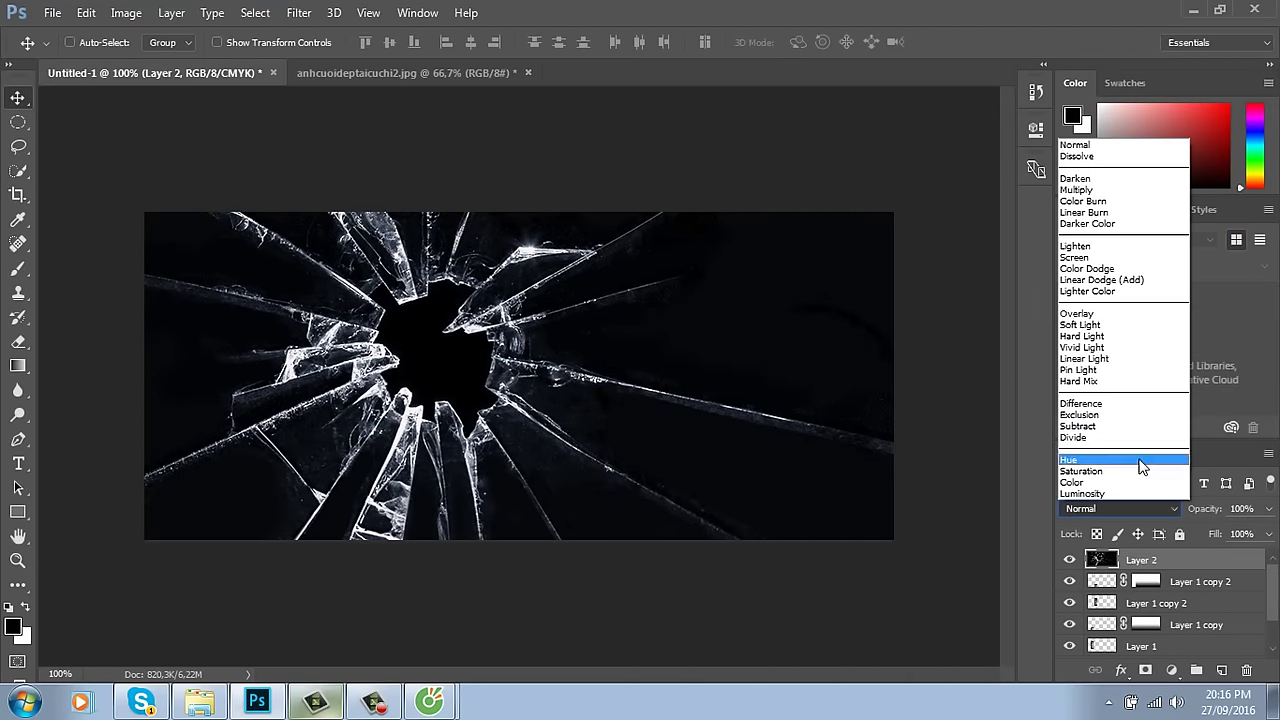
click(1078, 258)
drag(623, 383, 531, 382)
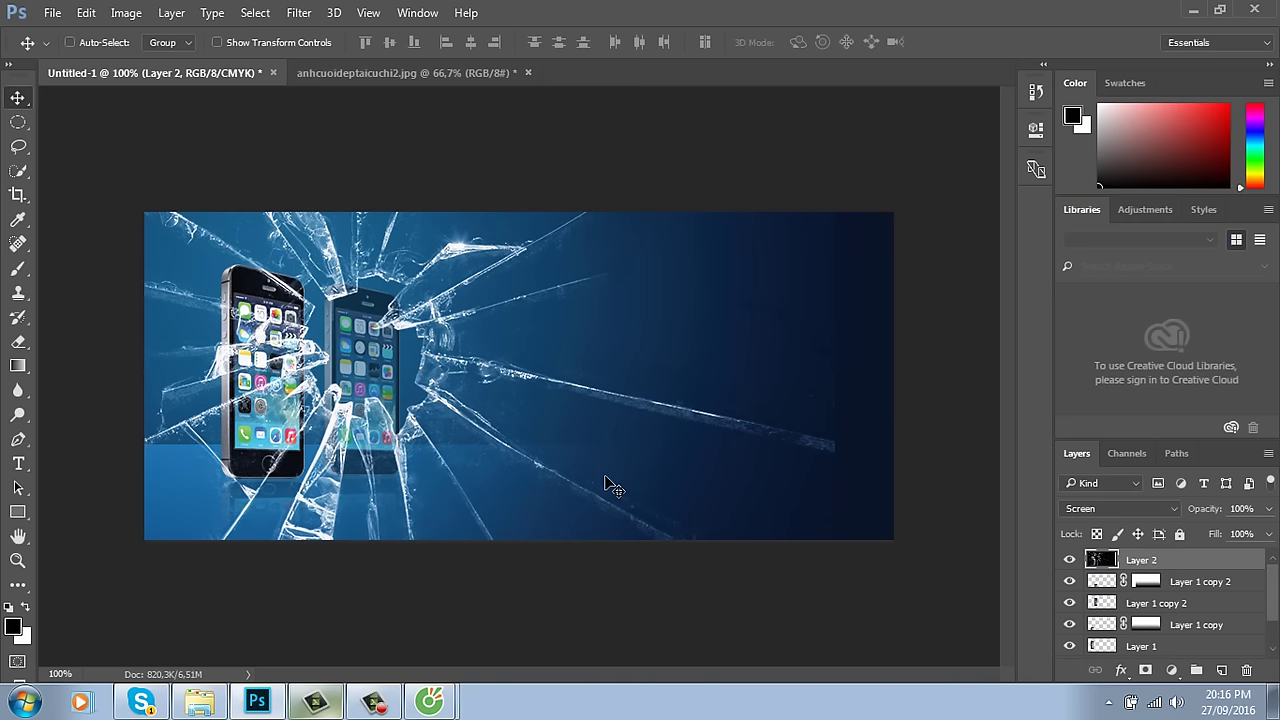
drag(516, 470, 720, 414)
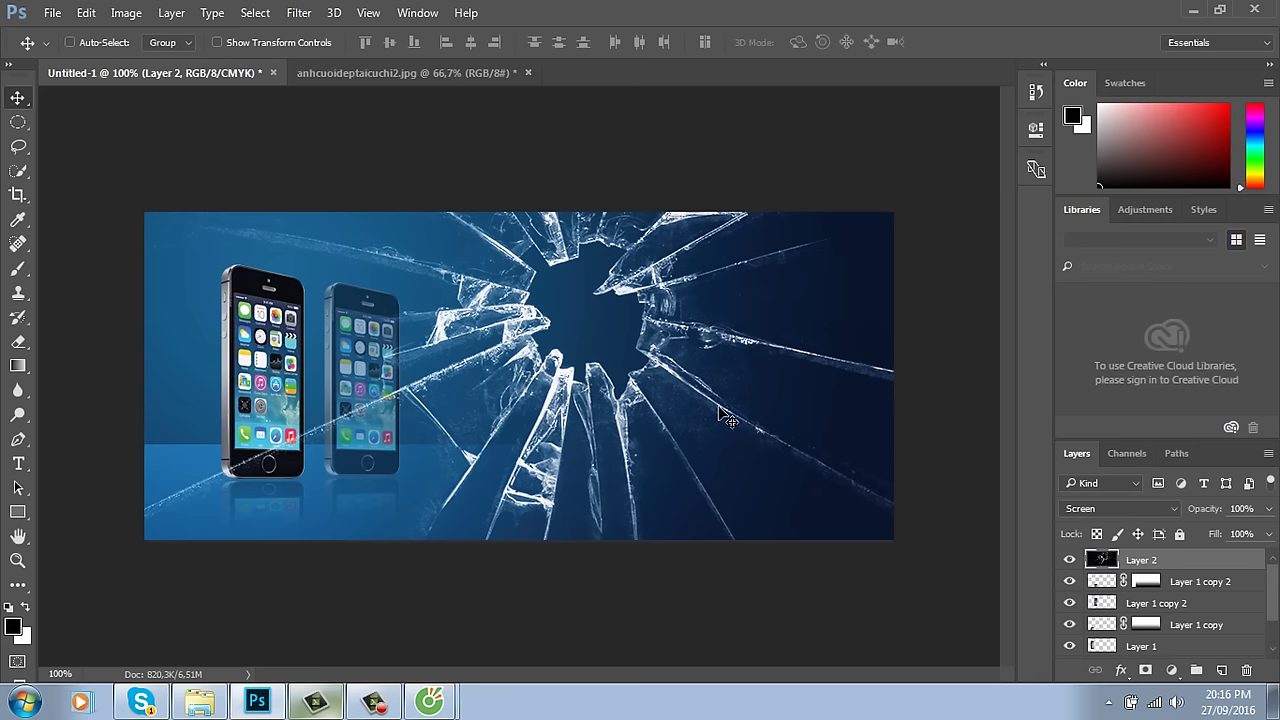
key(Delete)
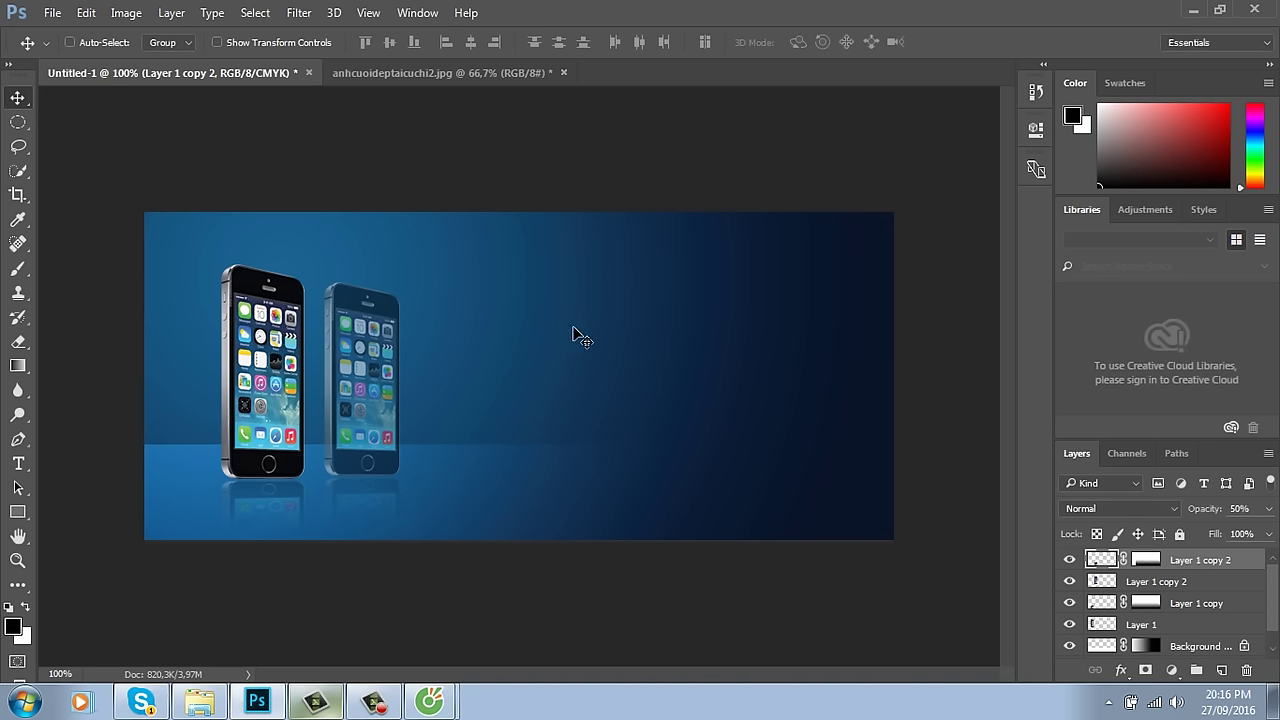
Step: Open transformerslensflare31.png from the texture folder and paste the whole image onto the iPhone banner
key(ctrl)
key(ctrl+o)
drag(753, 170, 735, 273)
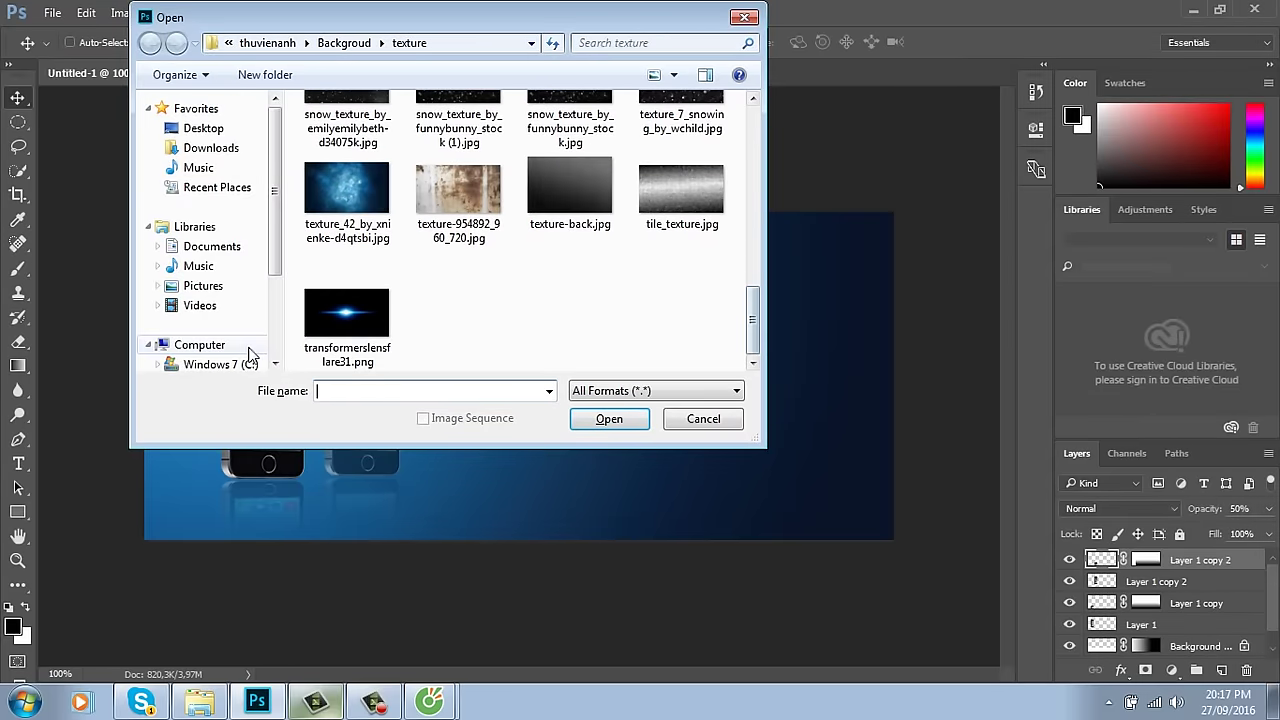
click(346, 315)
click(609, 419)
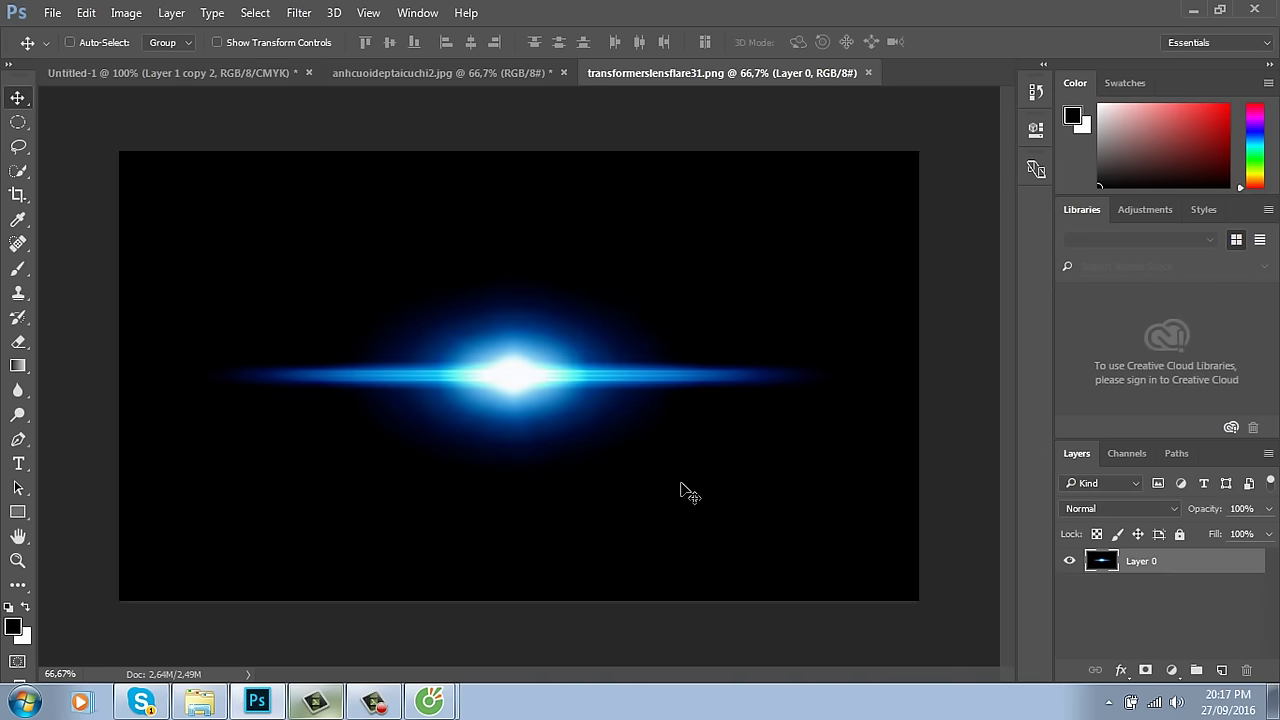
key(ctrl+a)
key(ctrl+w)
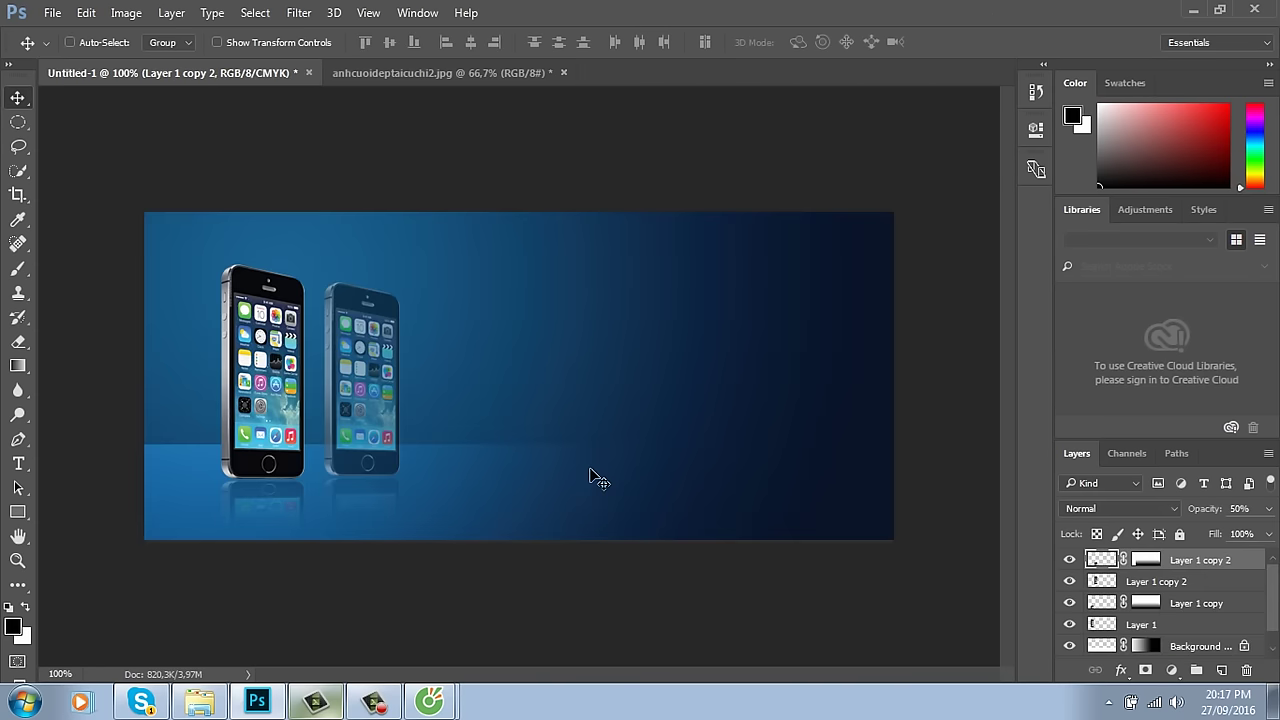
key(ctrl+v)
Step: Blend the blue lens flare with Screen mode along the banner's floor line, and move its layer behind the rear phone
drag(632, 456, 474, 352)
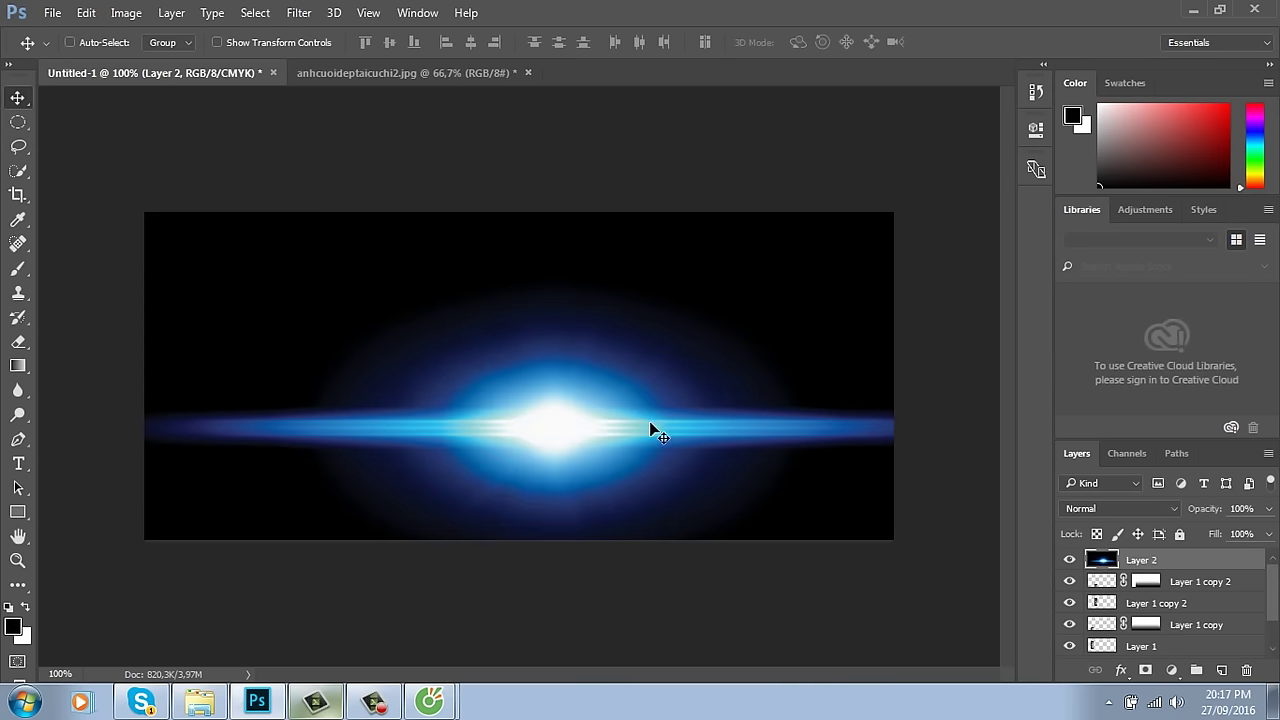
click(1158, 511)
click(1112, 258)
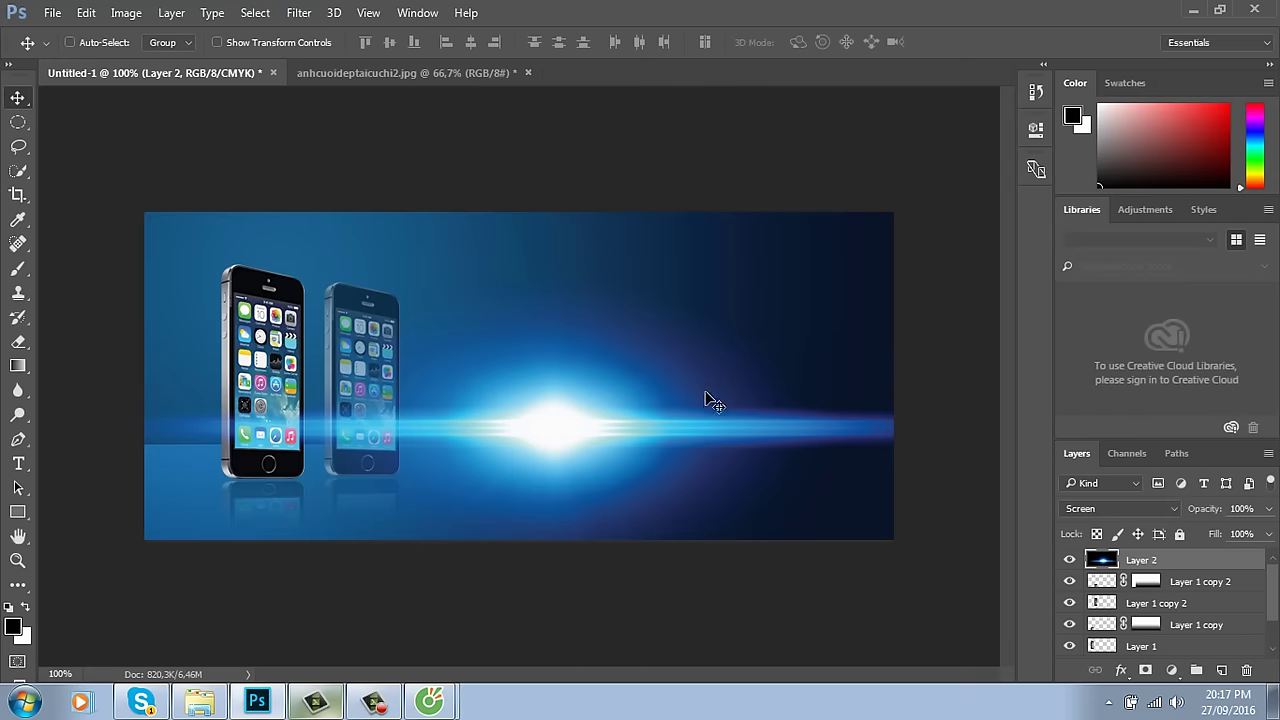
drag(706, 403, 703, 418)
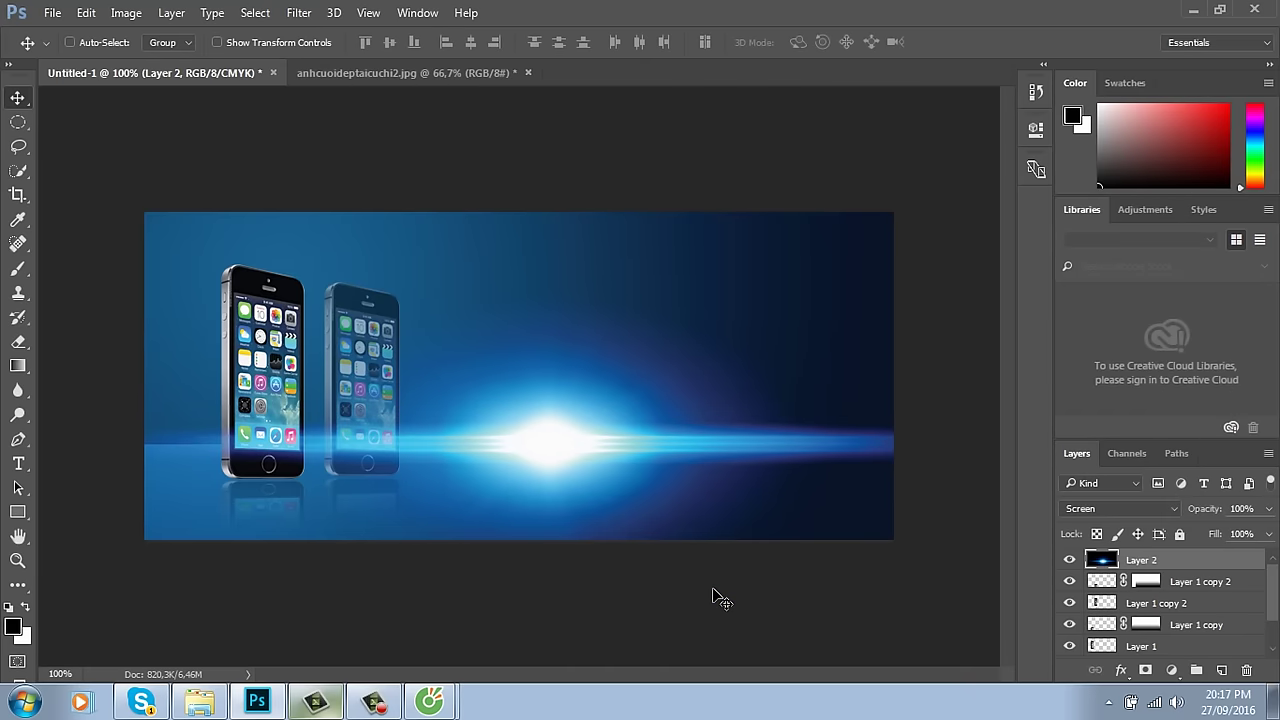
key(ctrl+bracketleft)
key(ctrl+bracketleft)
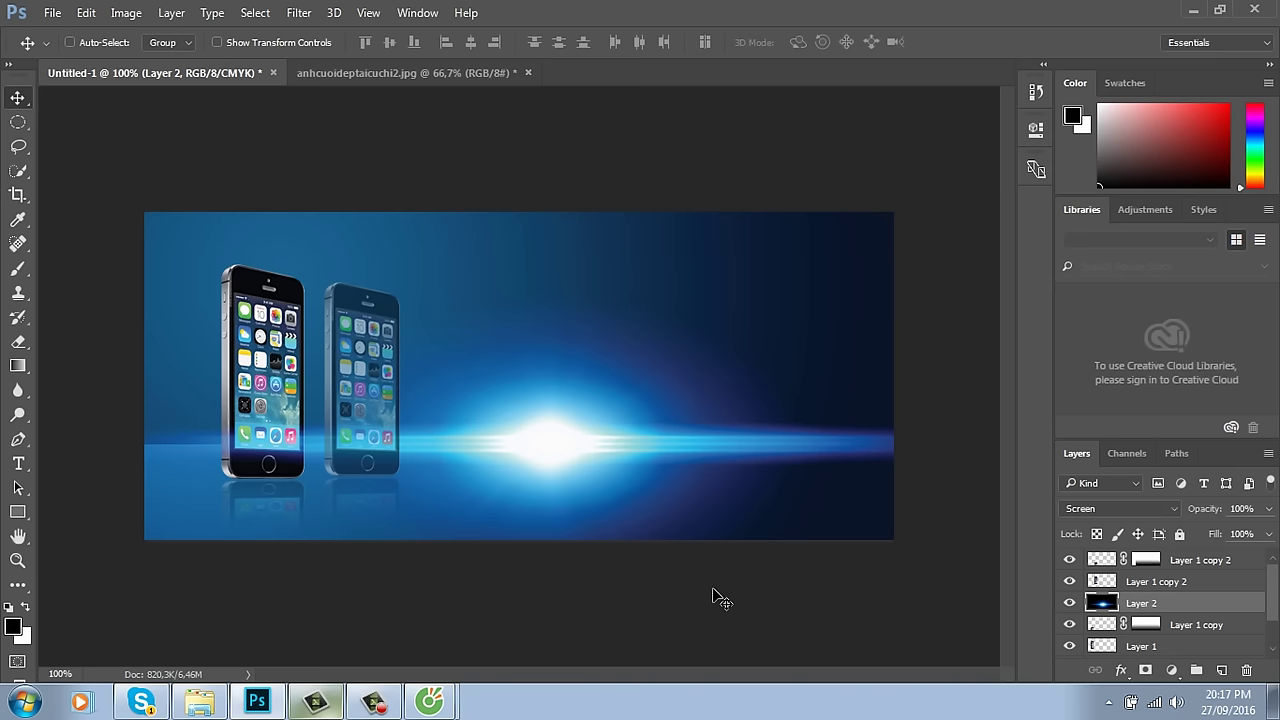
Step: Try the blue flare layer at 30% opacity and at 58% fill, restoring both to 100%
key(3)
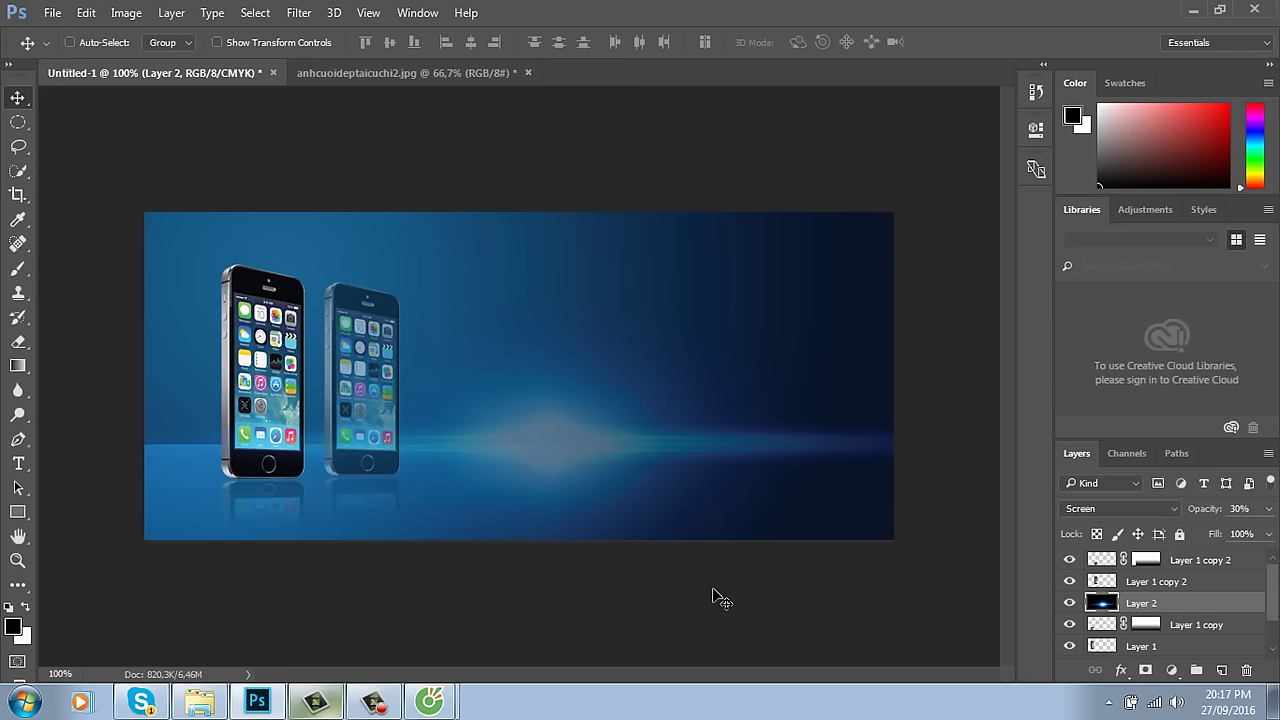
key(0)
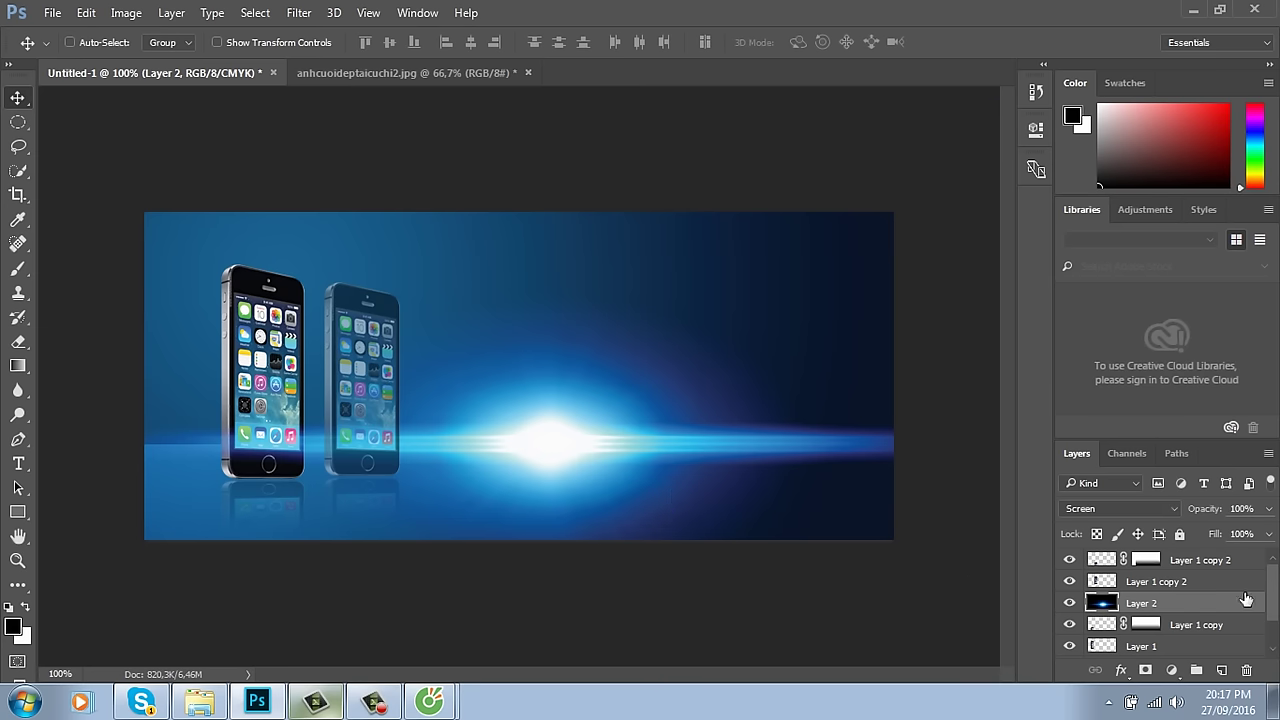
click(1268, 533)
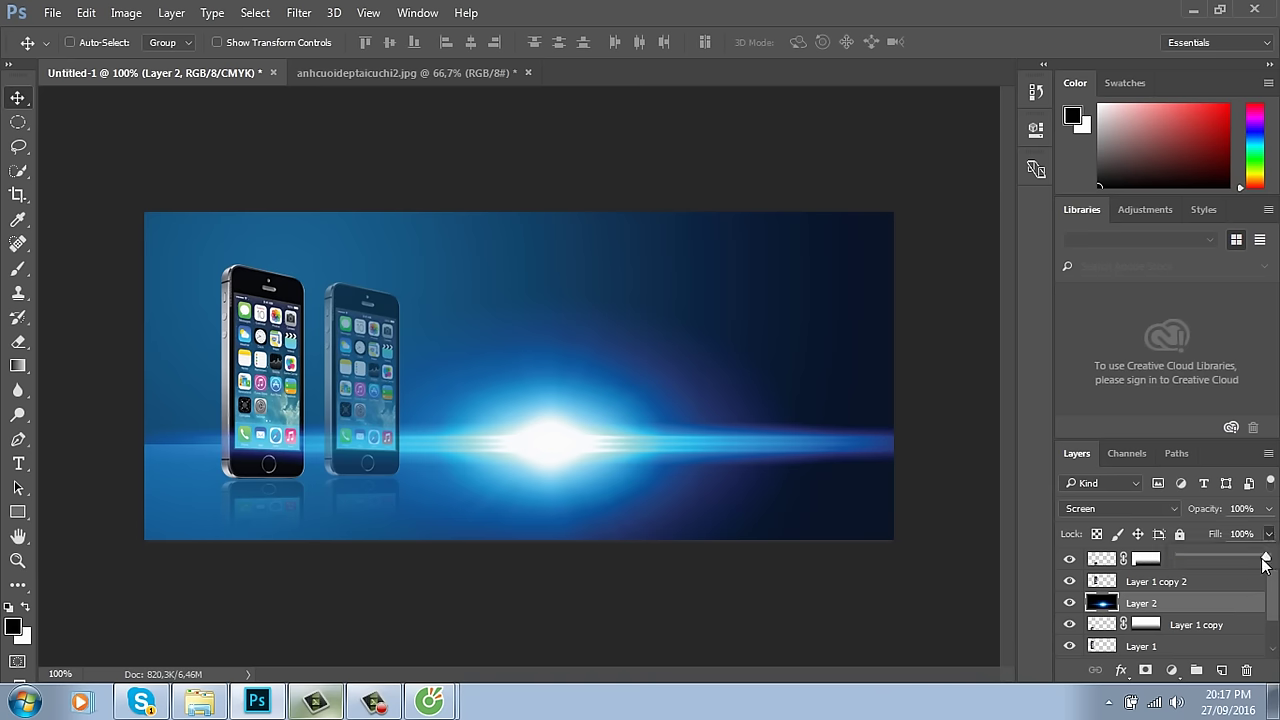
drag(1270, 557, 1242, 561)
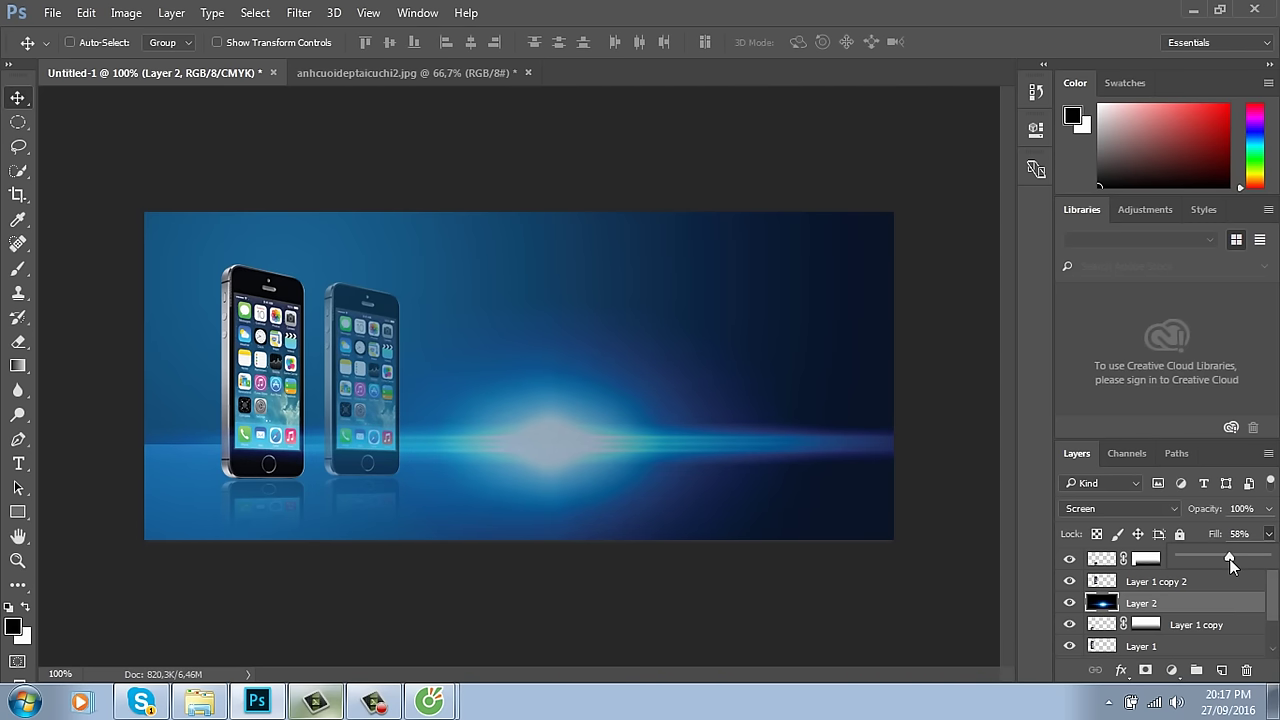
drag(1230, 563, 1268, 558)
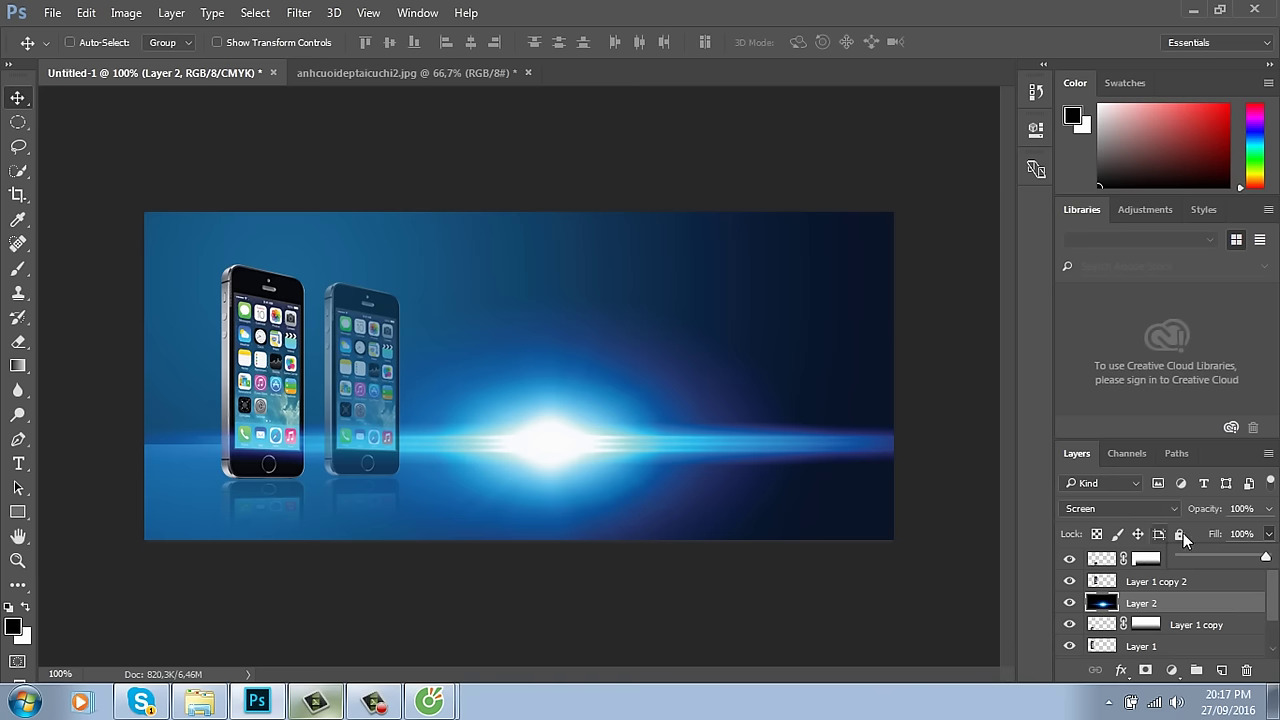
click(1268, 508)
mouse_move(1267, 532)
mouse_down()
mouse_move(1191, 532)
mouse_move(1266, 533)
mouse_up()
click(848, 375)
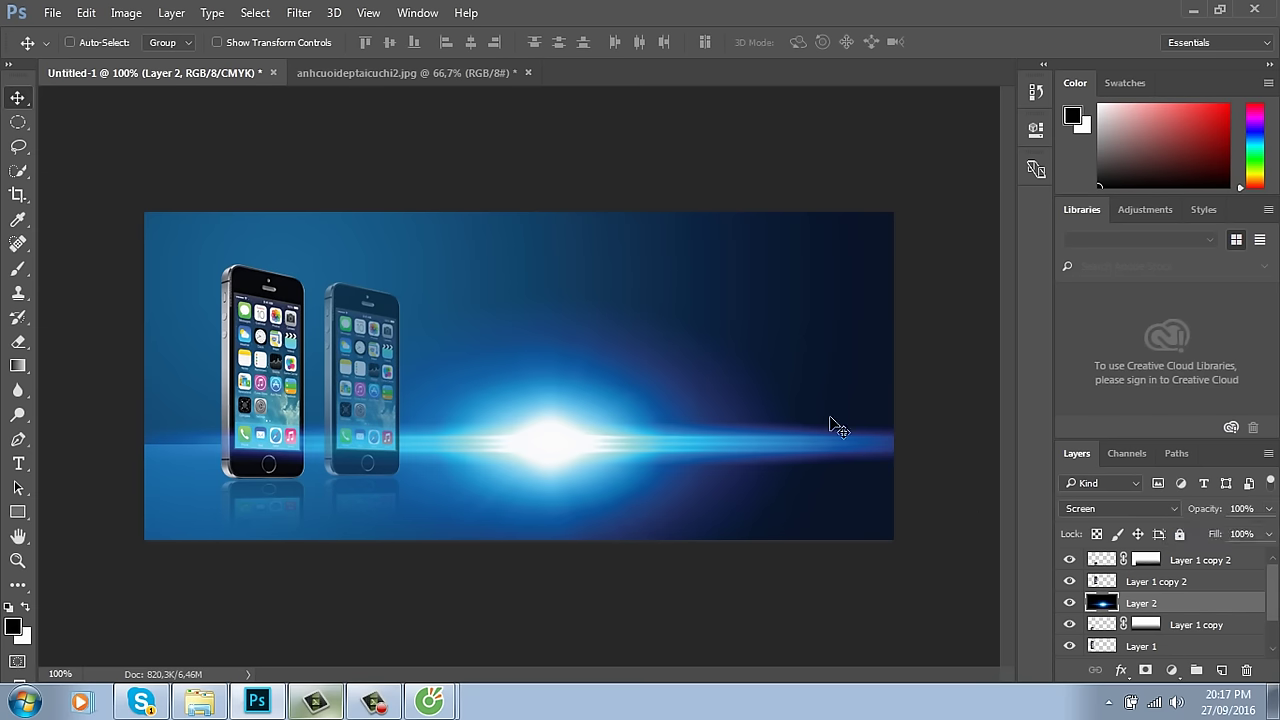
Step: Lower the blue flare layer's fill to 43% and delete the layer
click(1268, 533)
drag(1270, 553, 1217, 550)
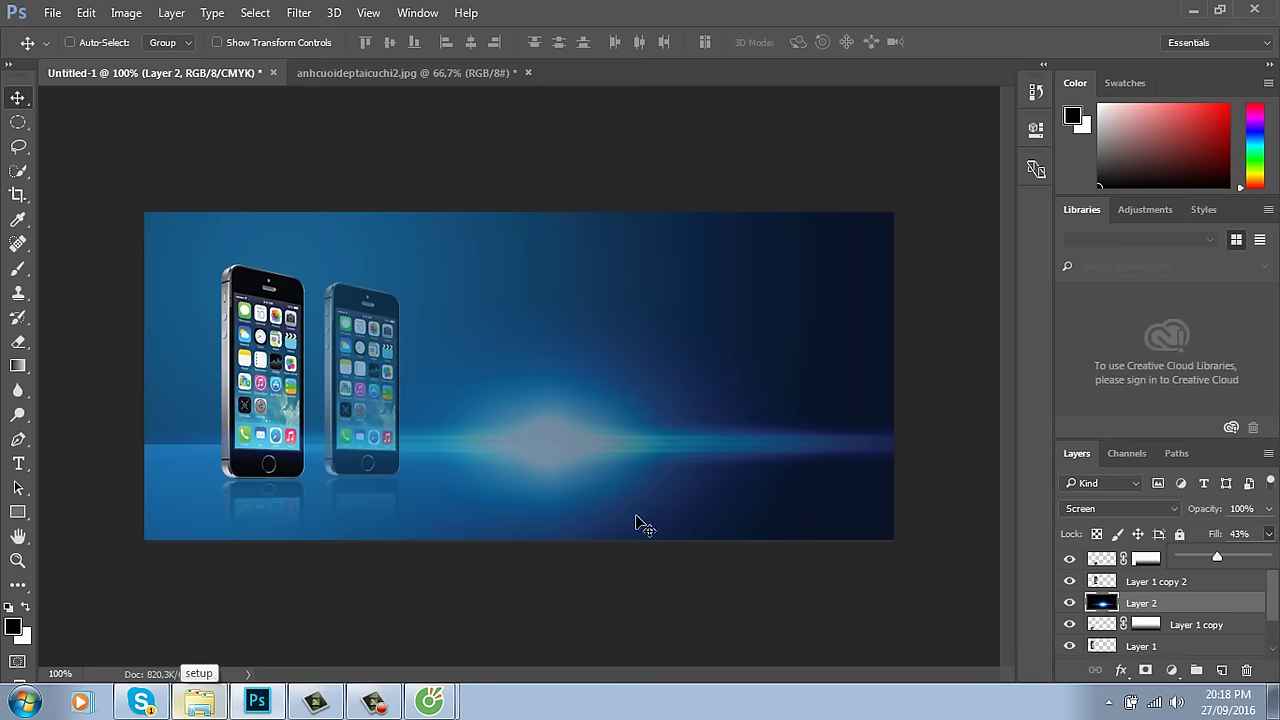
key(ctrl+e)
drag(643, 523, 688, 424)
key(ctrl+z)
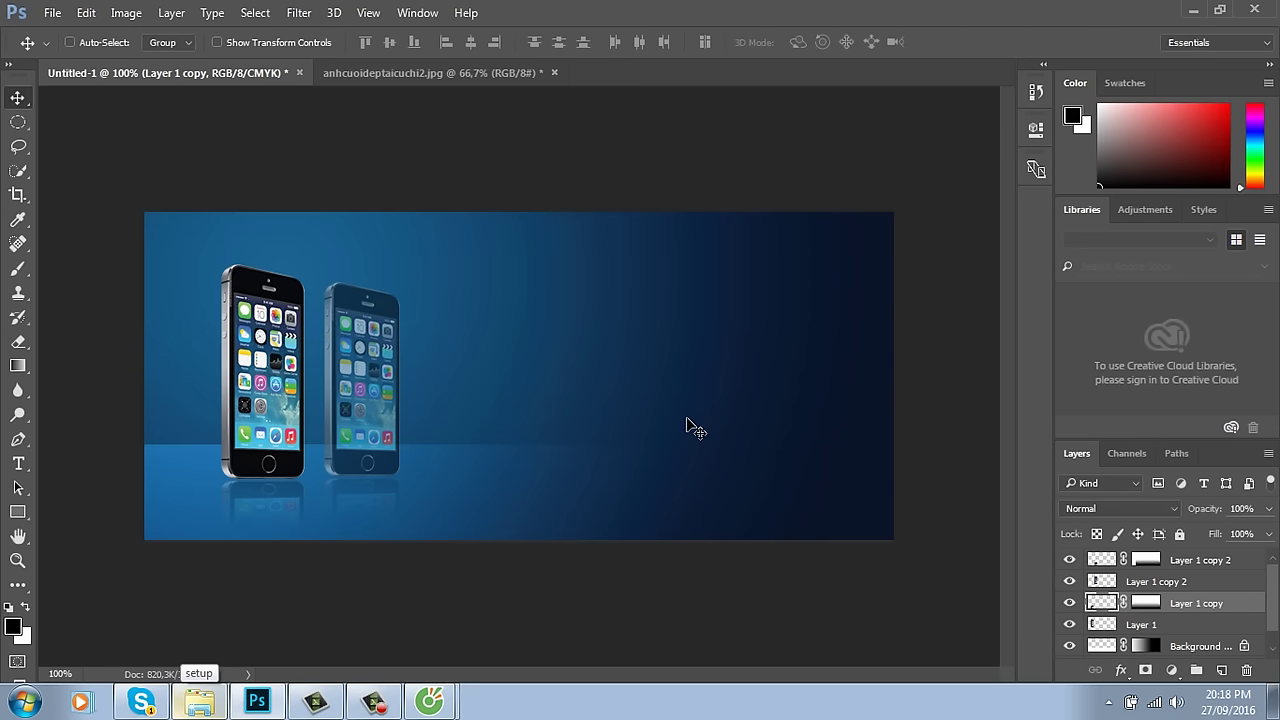
Step: Open cobweb_drops.jpg from the texture folder and paste the whole image onto the iPhone banner
key(ctrl+o)
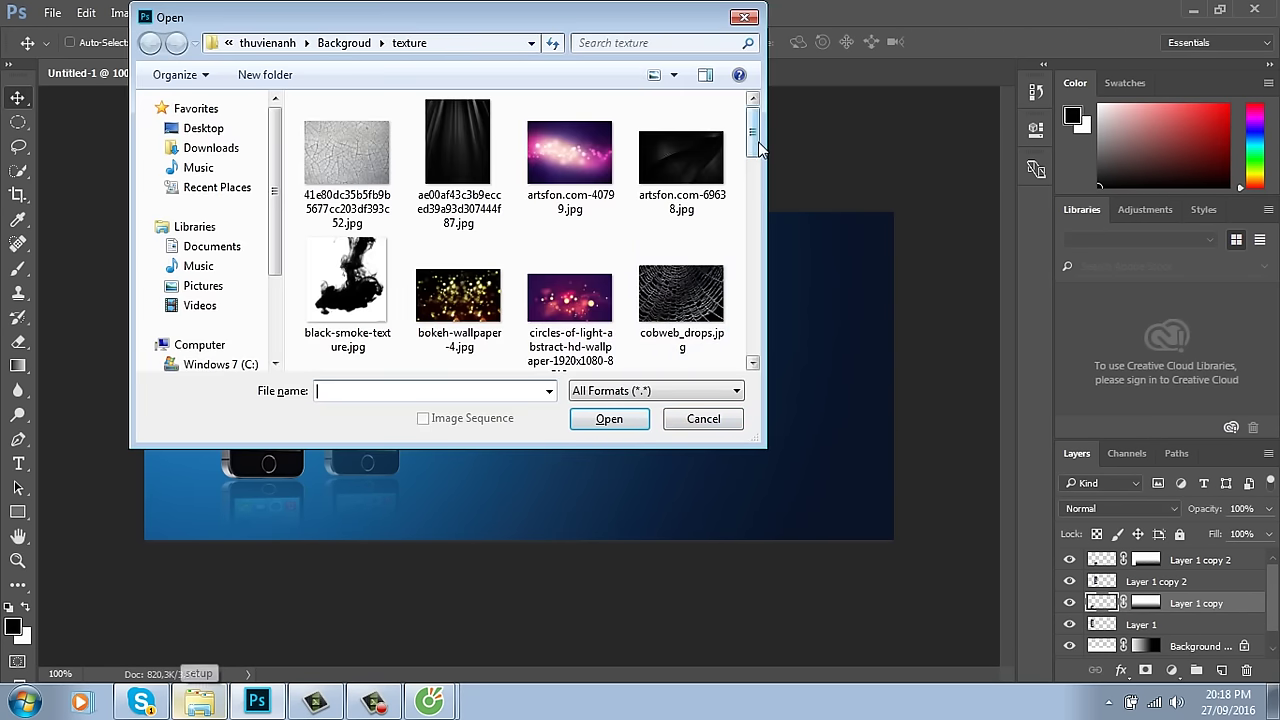
scroll(690, 230, down, 1)
click(678, 195)
click(609, 419)
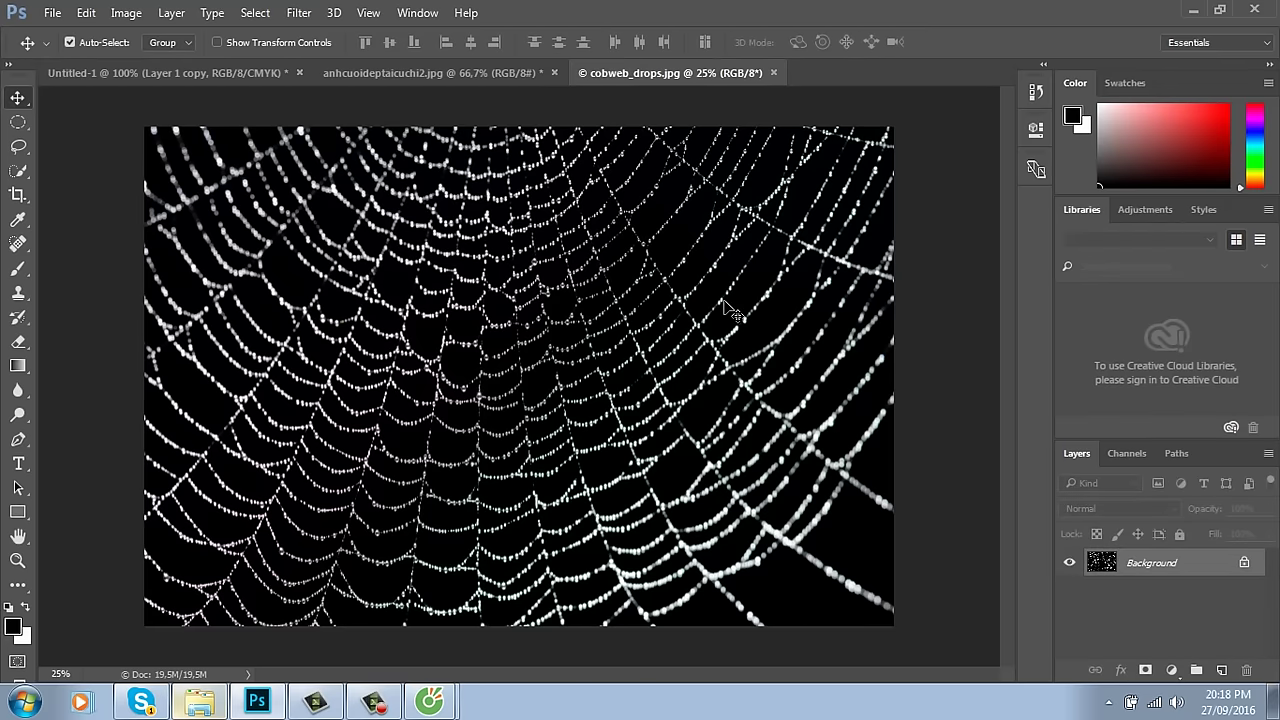
key(ctrl+a)
key(ctrl+w)
key(ctrl+v)
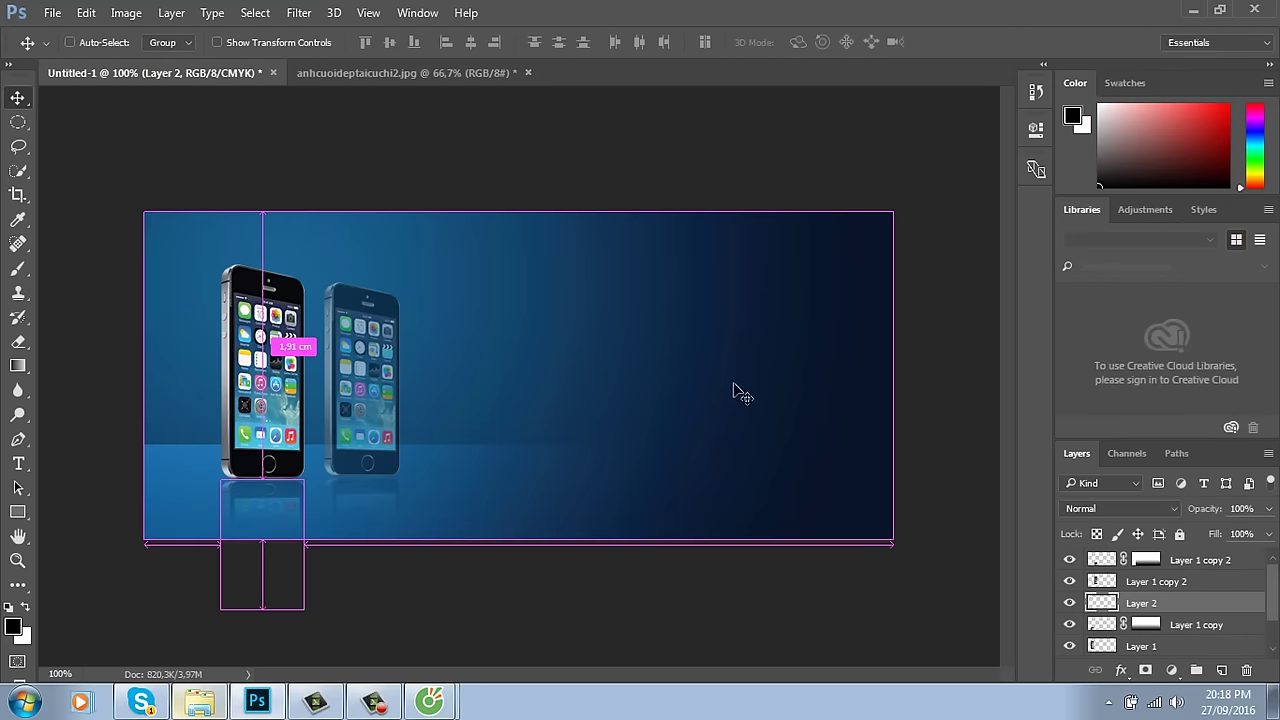
Step: Scale the pasted cobweb down to about 25.6% and position it to cover the whole banner
drag(740, 391, 657, 300)
key(ctrl+t)
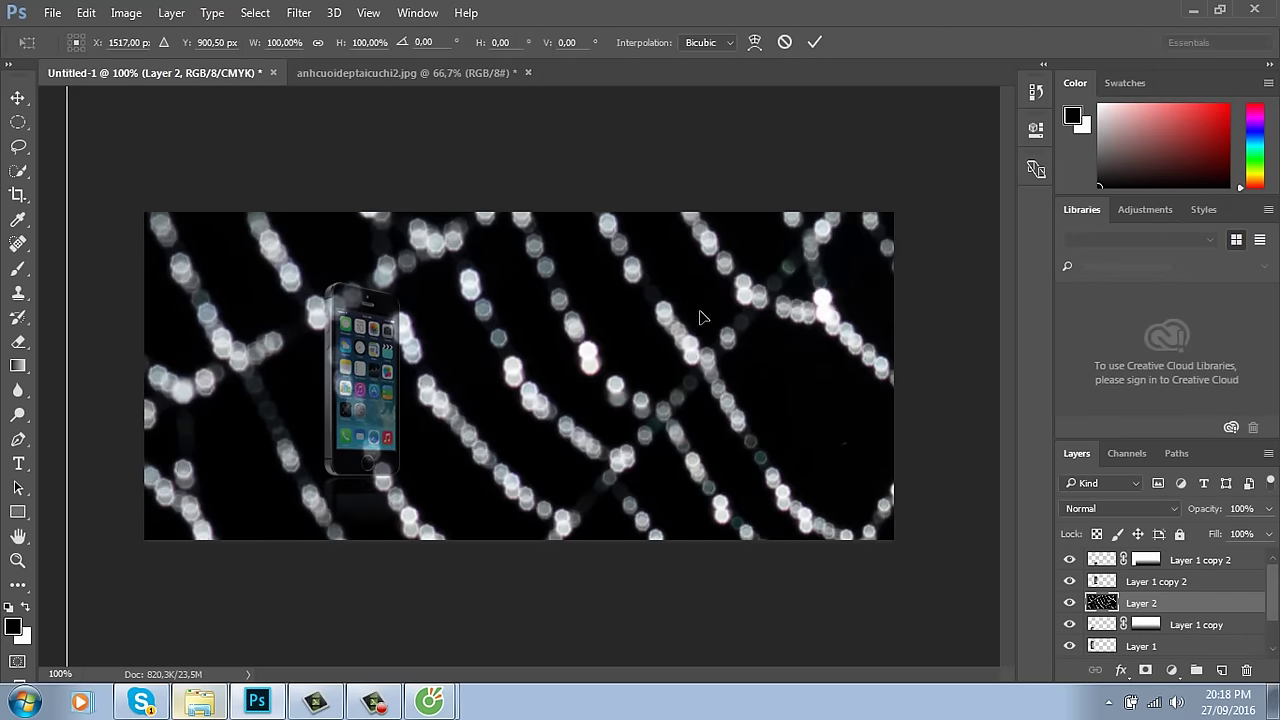
key(ctrl+minus)
key(ctrl+minus)
key(ctrl+minus)
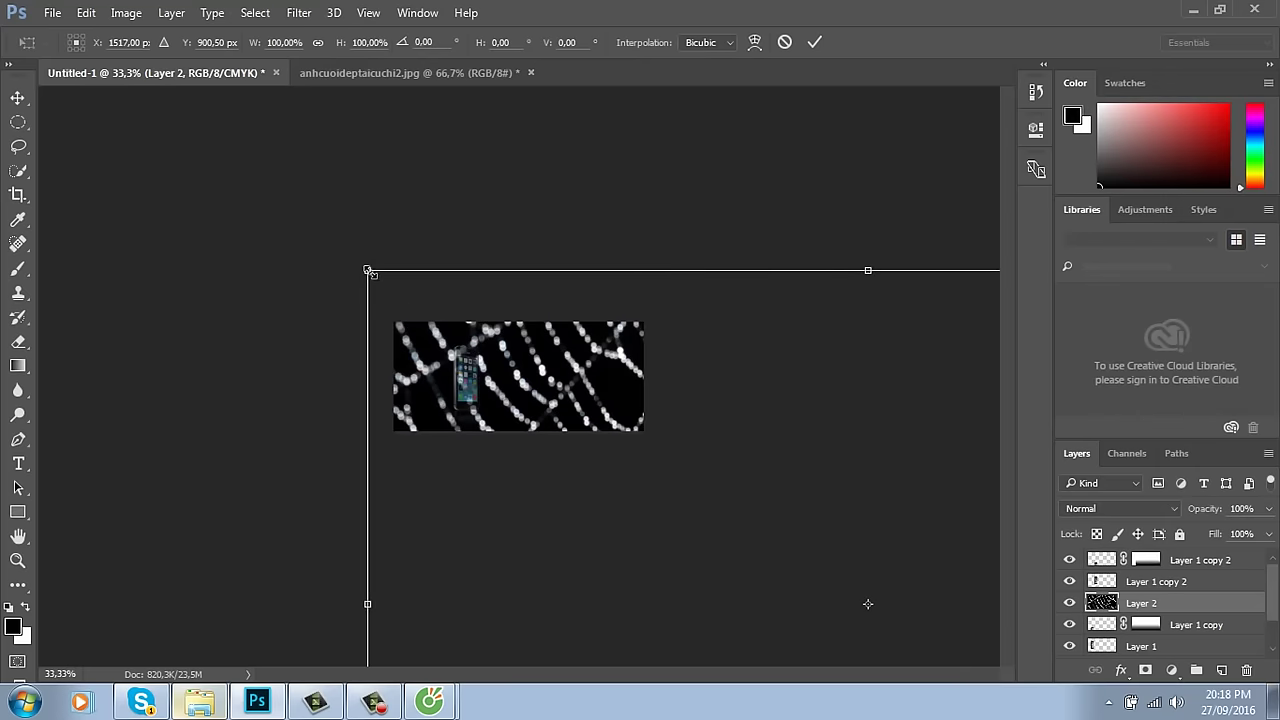
drag(367, 270, 677, 477)
drag(810, 507, 524, 313)
drag(769, 532, 634, 437)
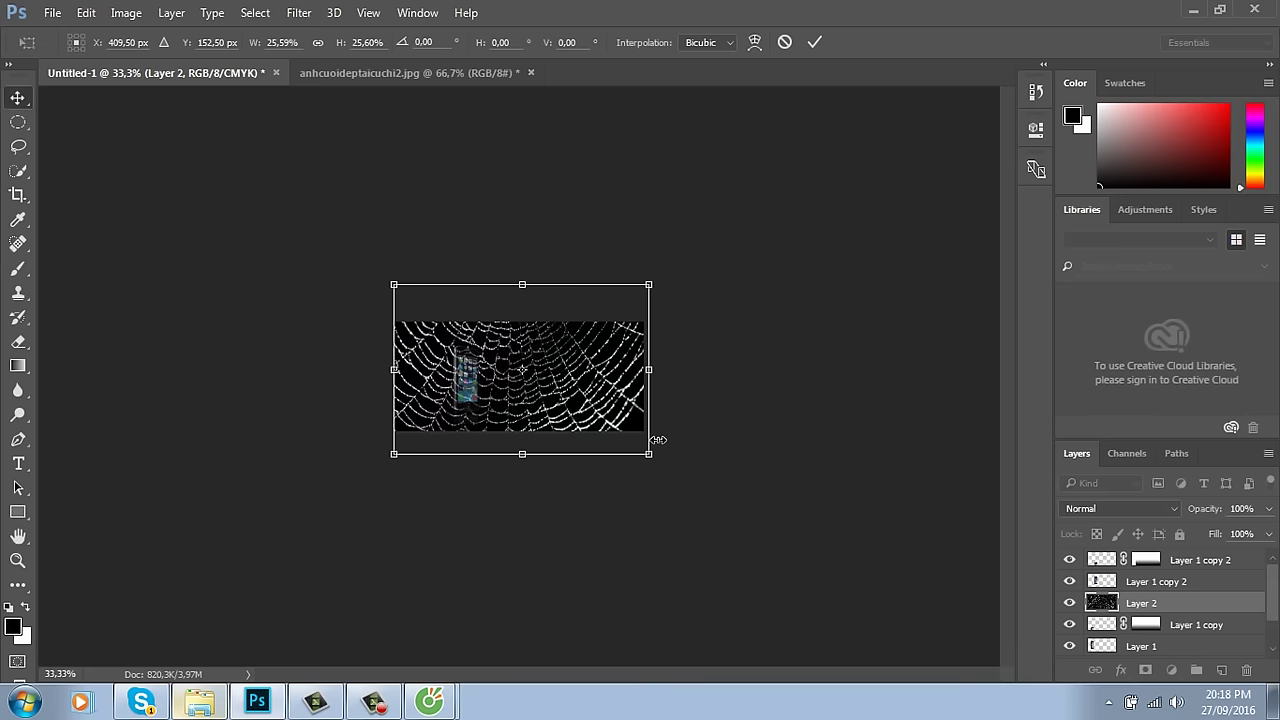
key(Return)
key(ctrl+plus)
Step: Blend the cobweb layer with Screen mode and send it behind the phones, directly above the background
click(1150, 510)
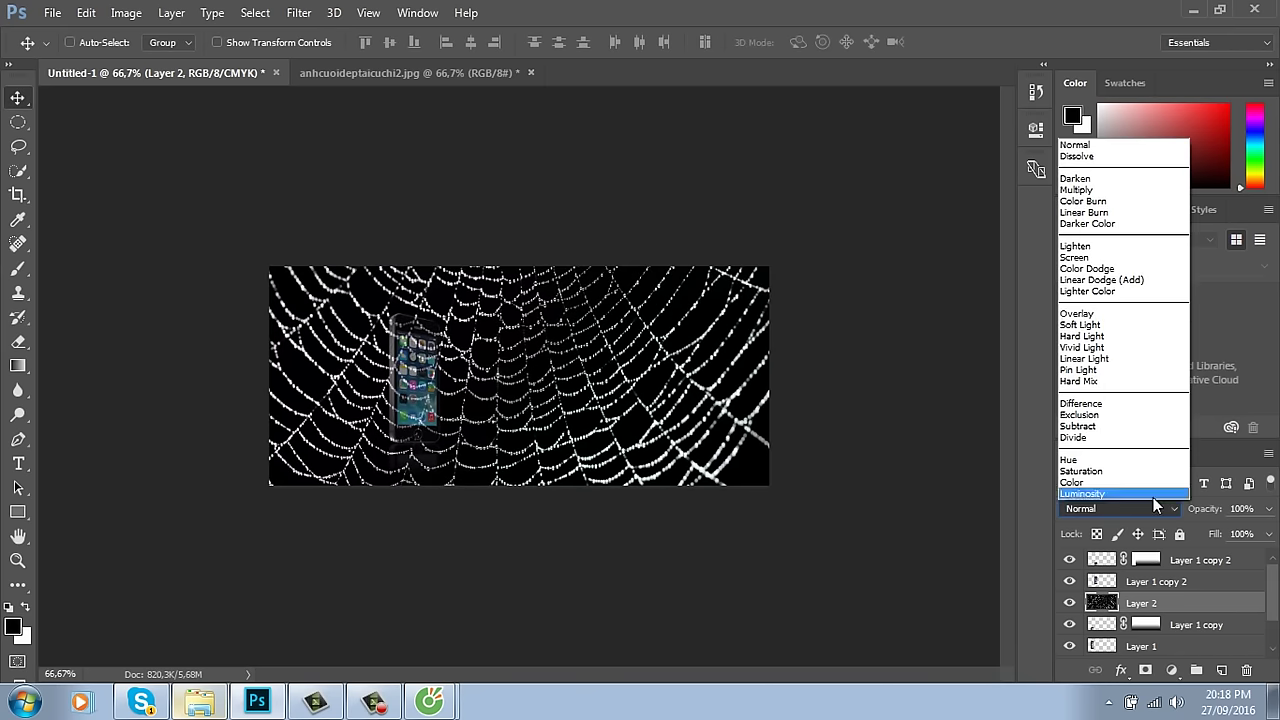
click(1094, 258)
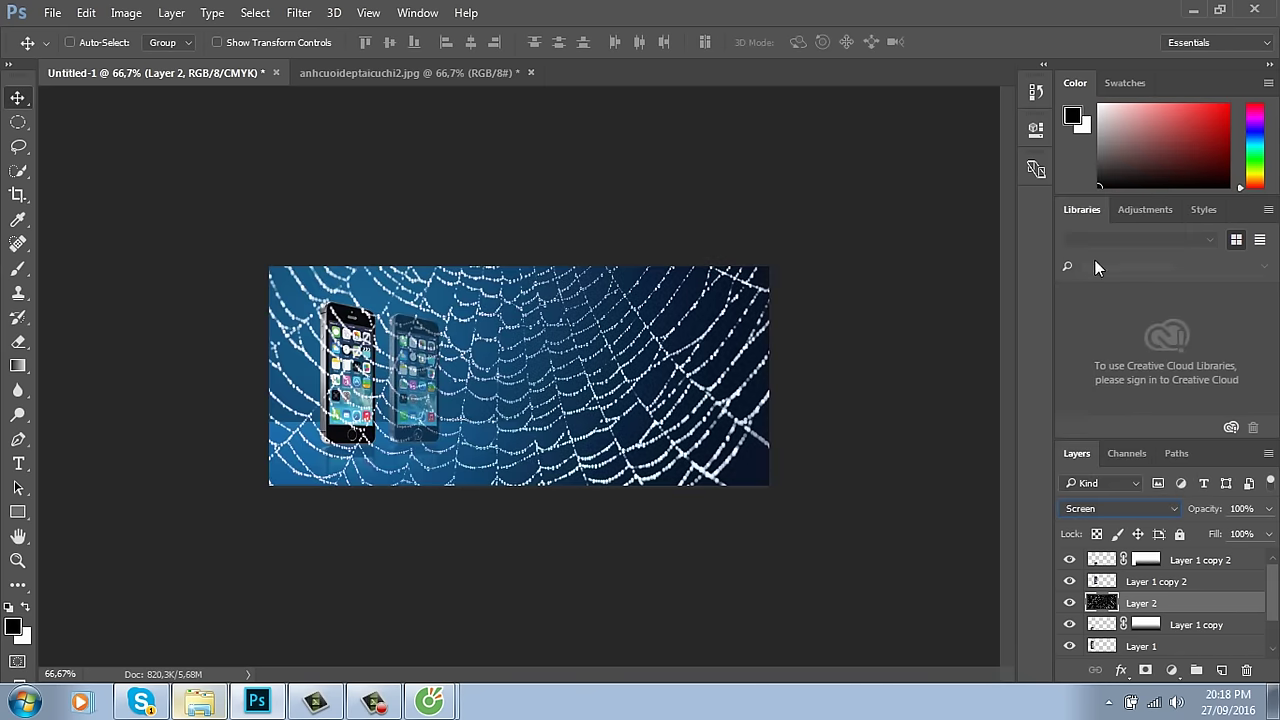
drag(719, 391, 714, 348)
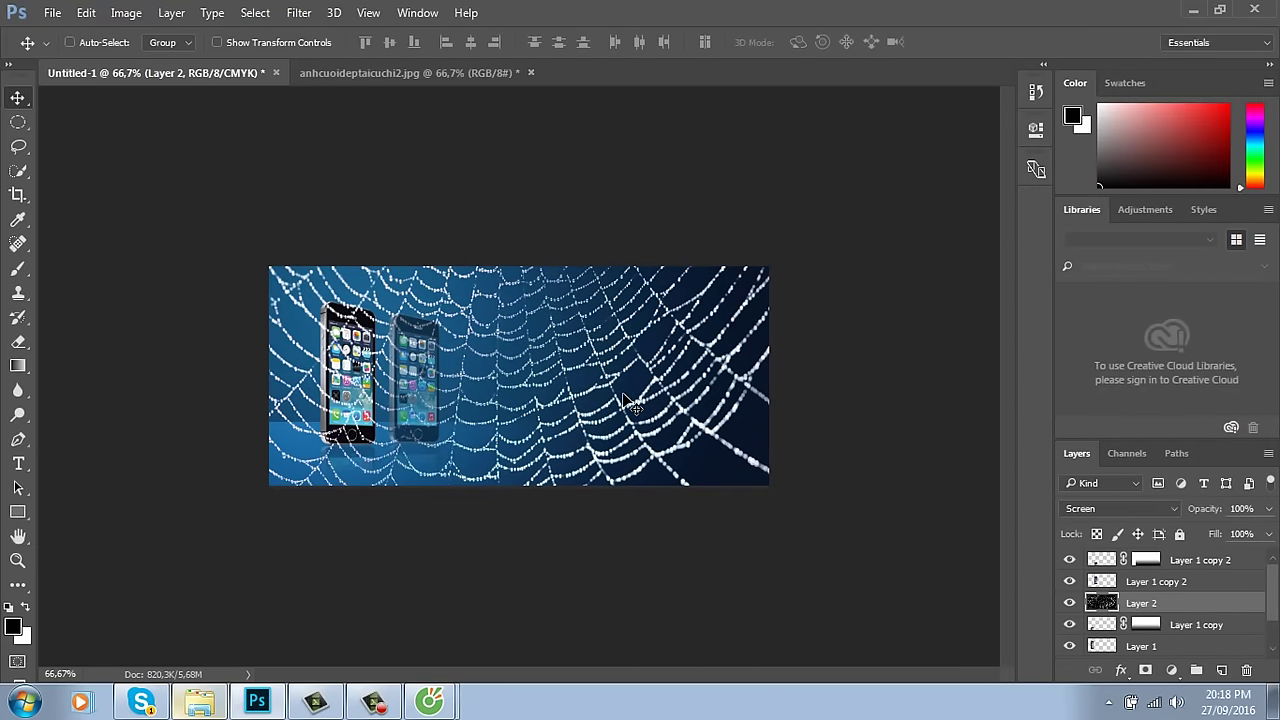
key(ctrl+shift+bracketleft)
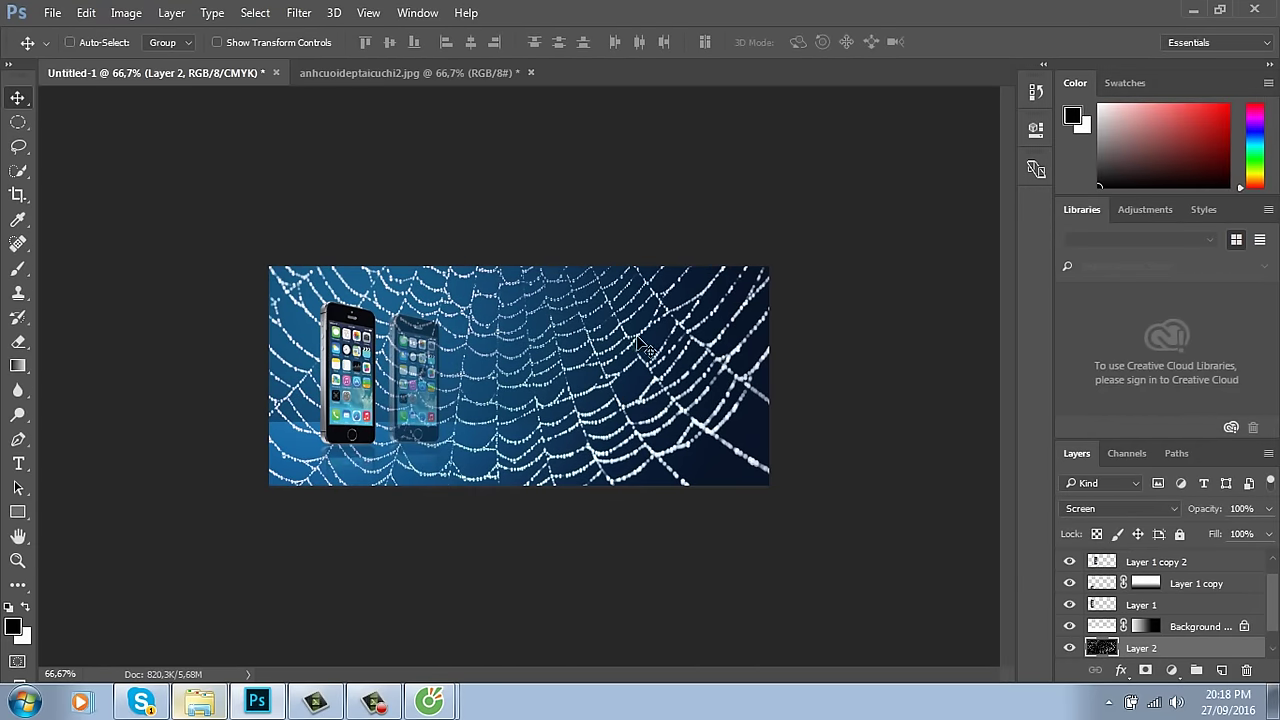
Step: Add a layer mask to the cobweb and fade out its lower part with a vertical black-to-transparent gradient
click(1146, 670)
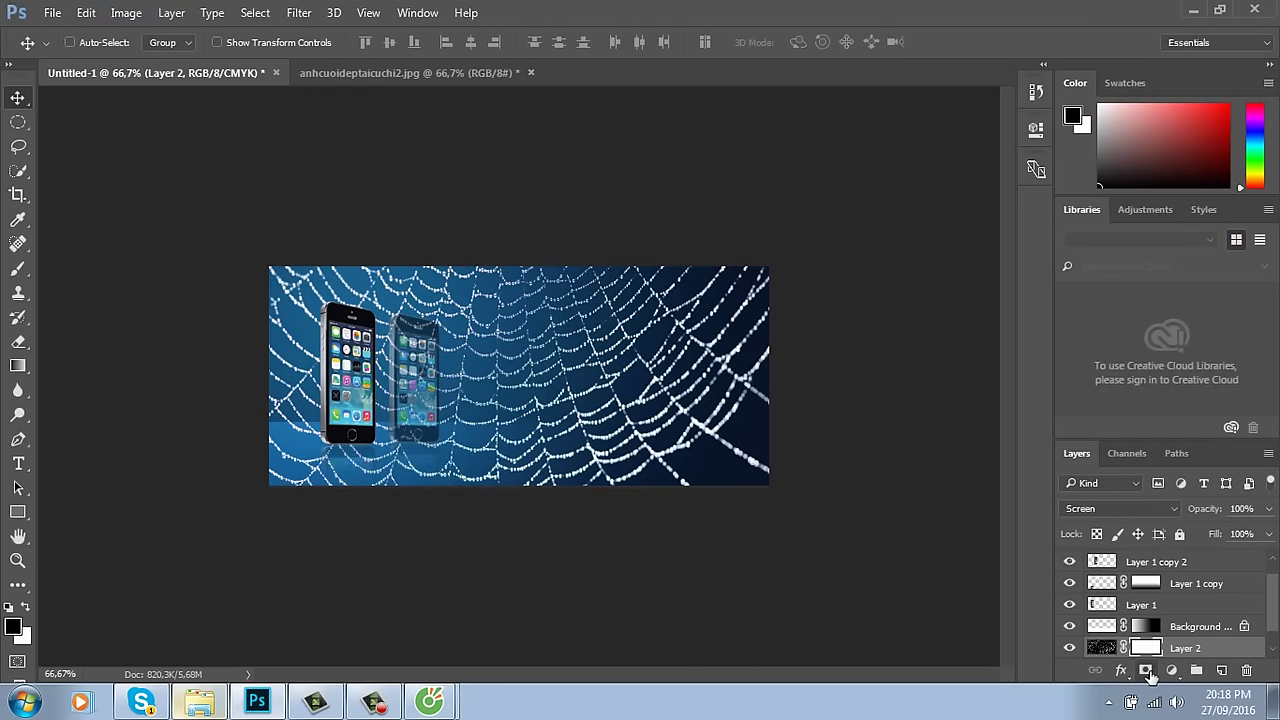
key(g)
drag(598, 428, 546, 440)
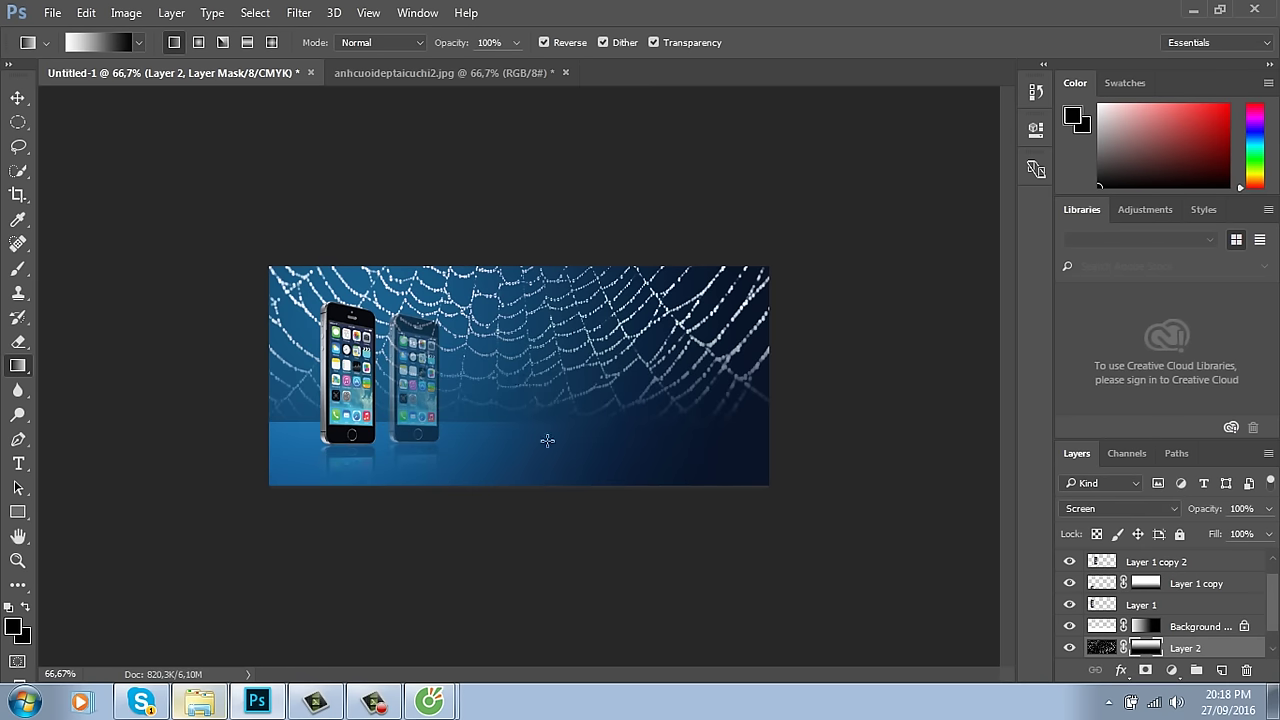
drag(494, 234, 518, 434)
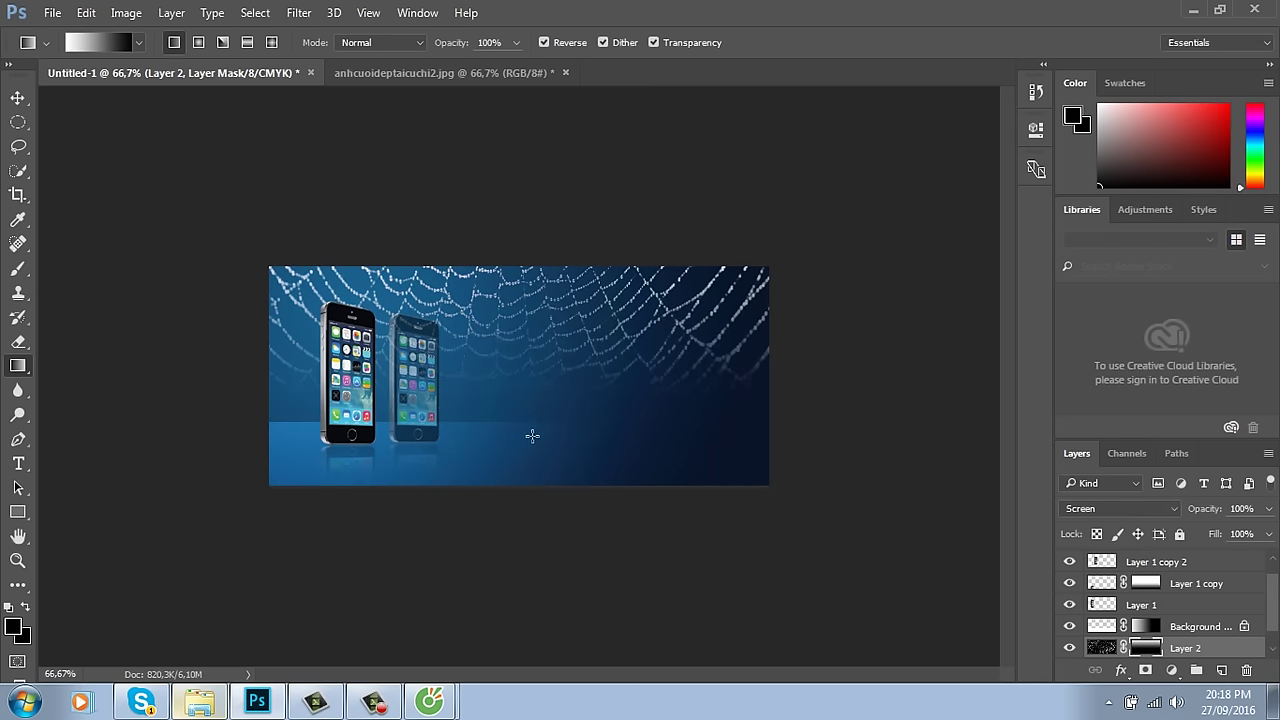
key(ctrl+plus)
key(ctrl+plus)
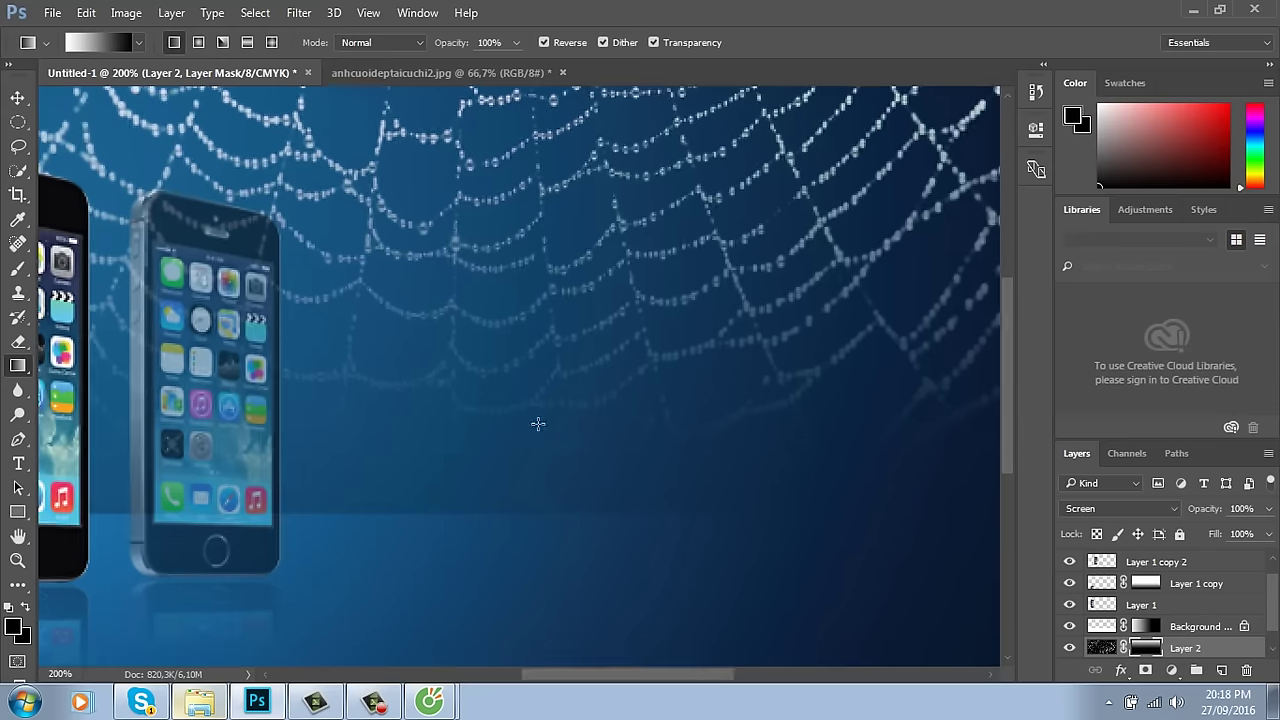
key(ctrl+minus)
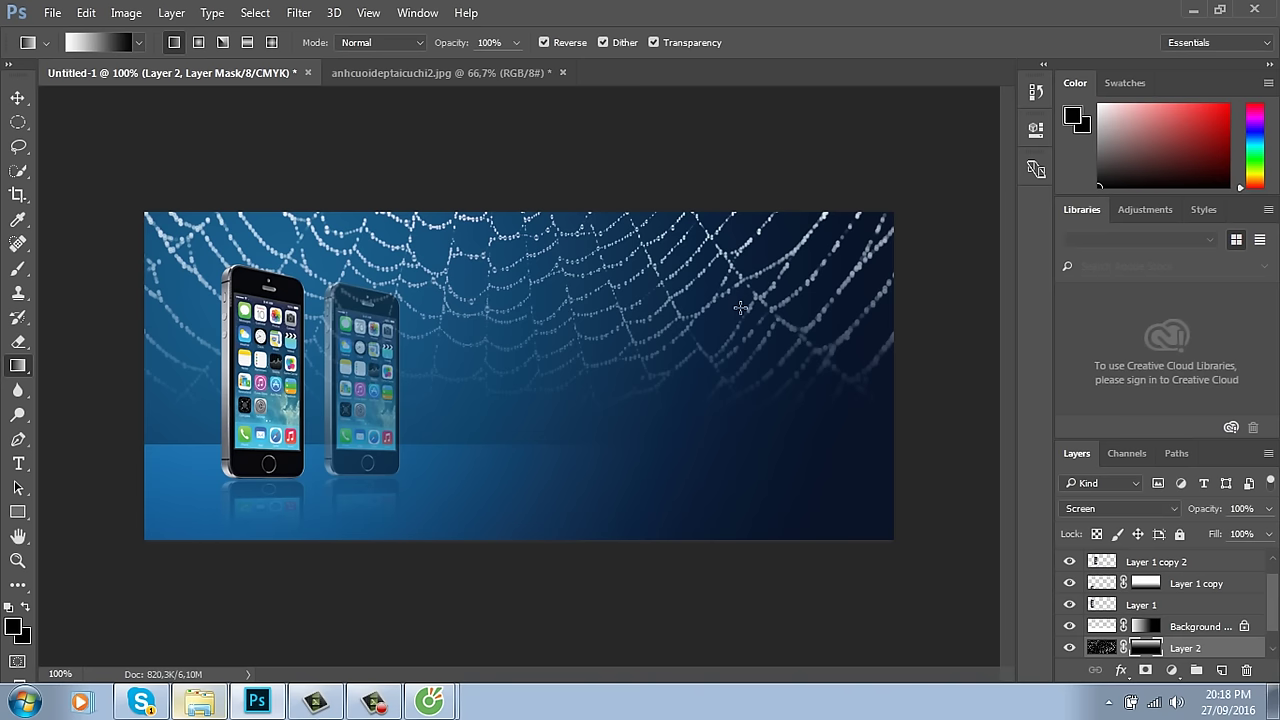
Step: Move the faded cobweb toward the banner's upper-right corner and remove its layer
click(18, 97)
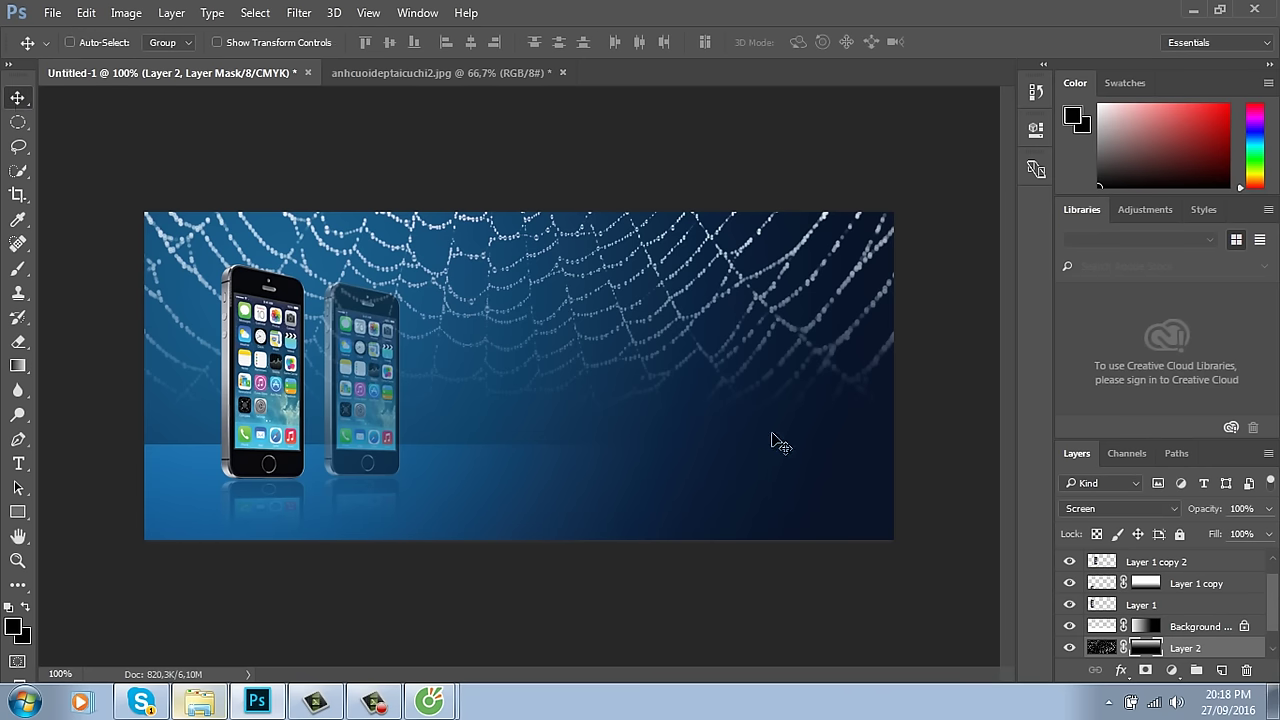
drag(660, 363, 737, 292)
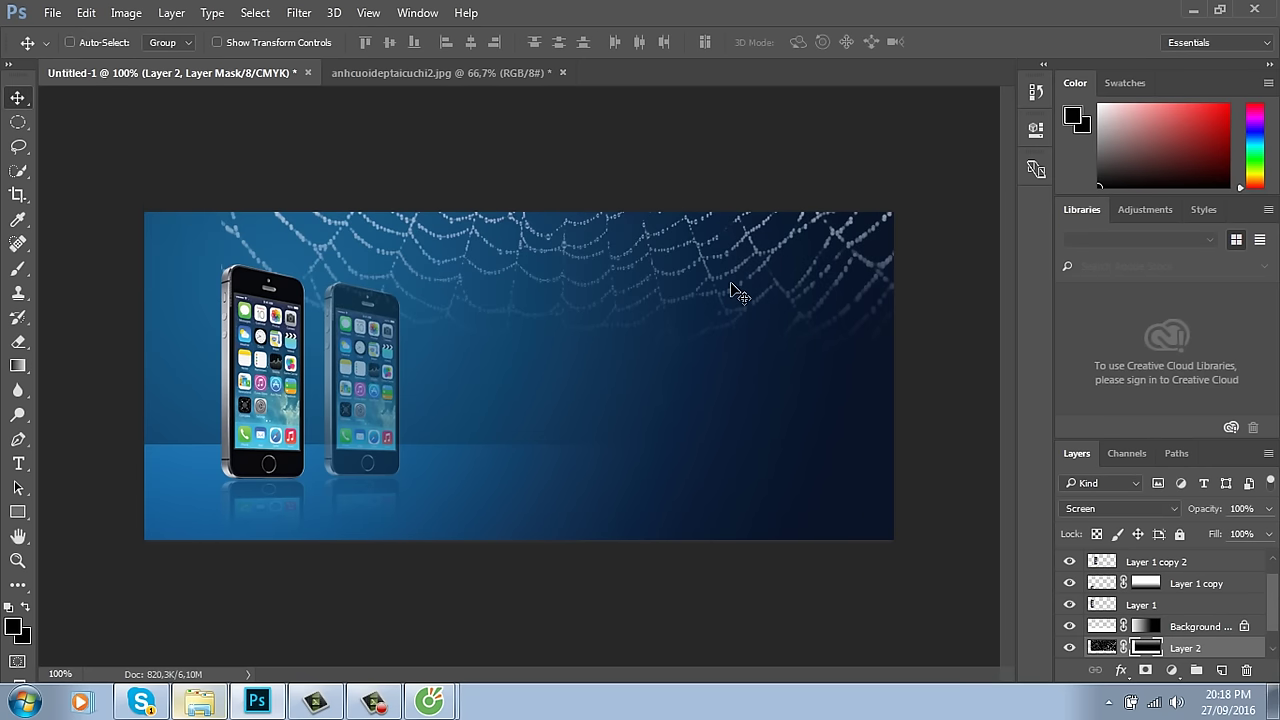
key(ctrl+alt+z)
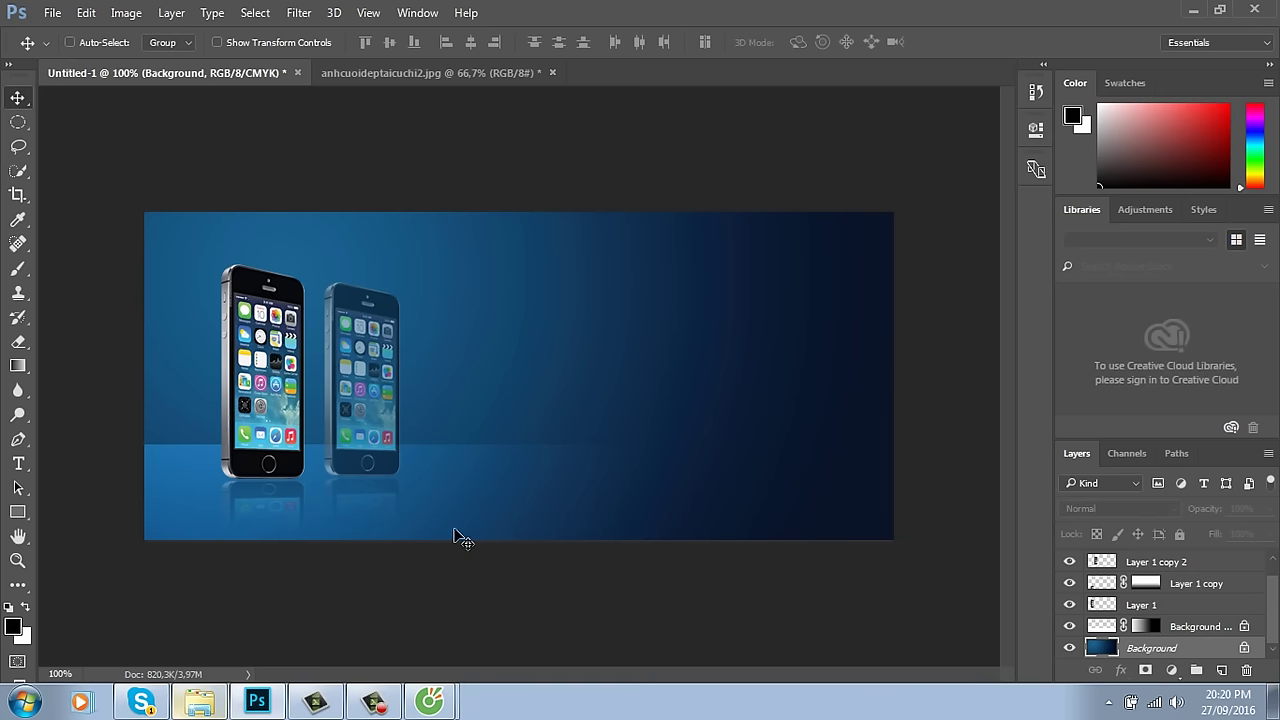
click(385, 698)
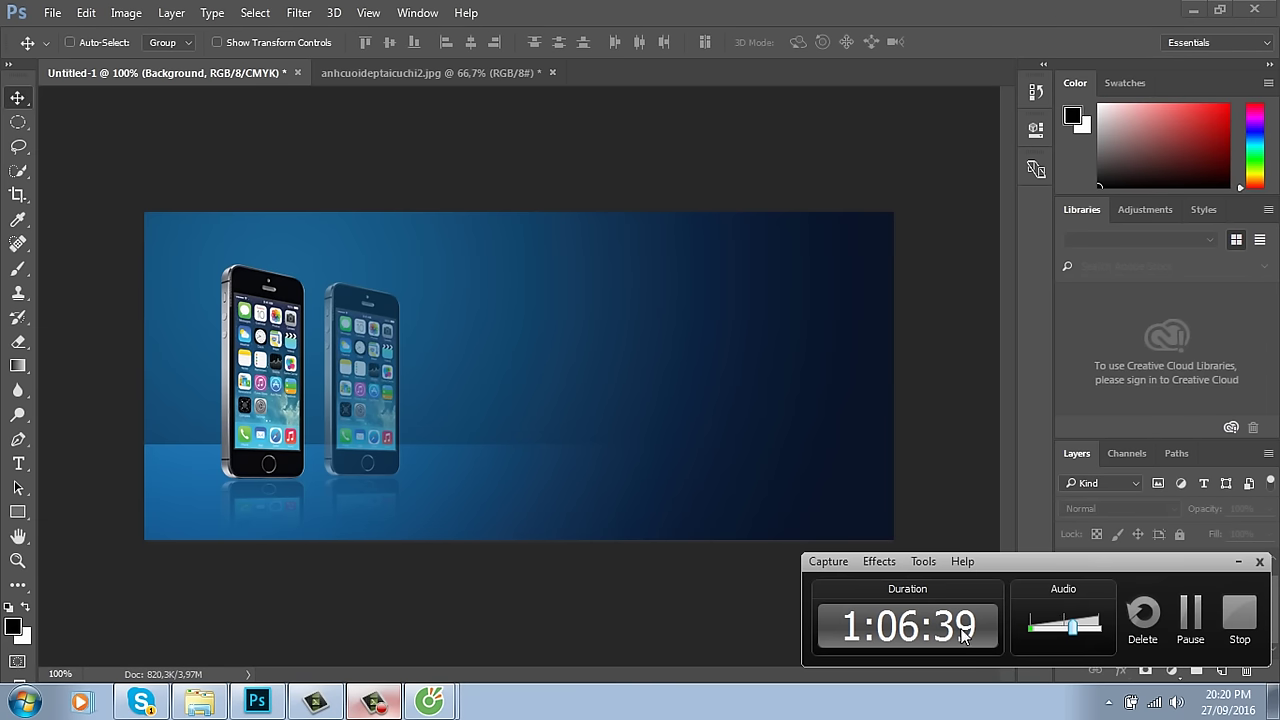